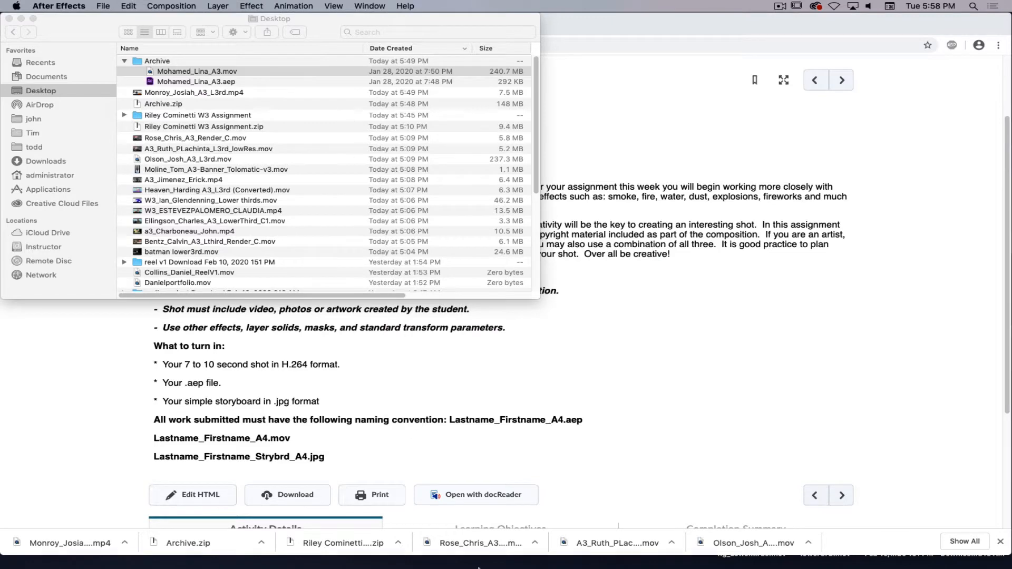
- Switch to After Effects and create a new project, discarding the unsaved changes to the open lower-third project
click(636, 318)
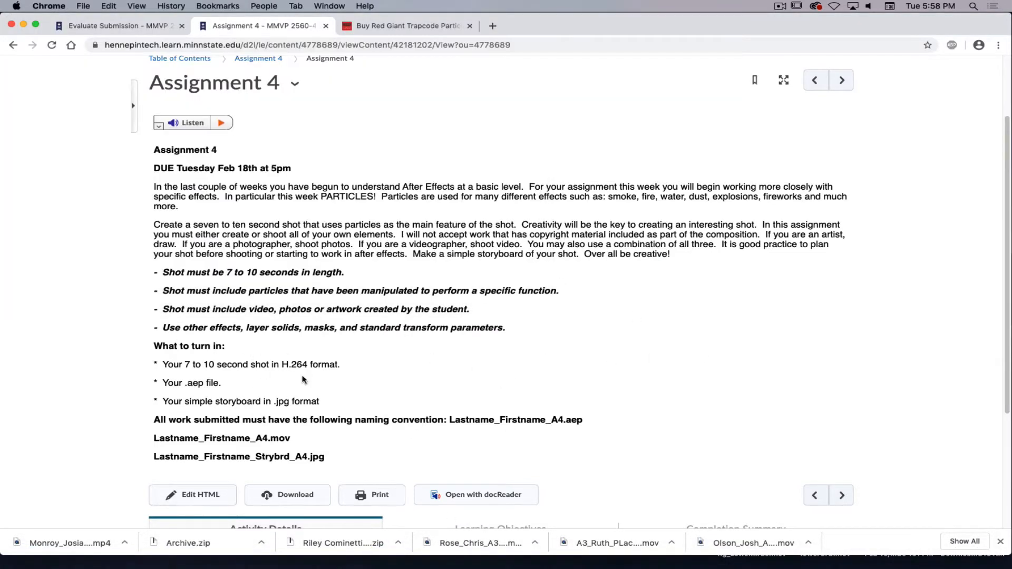
mouse_move(211, 558)
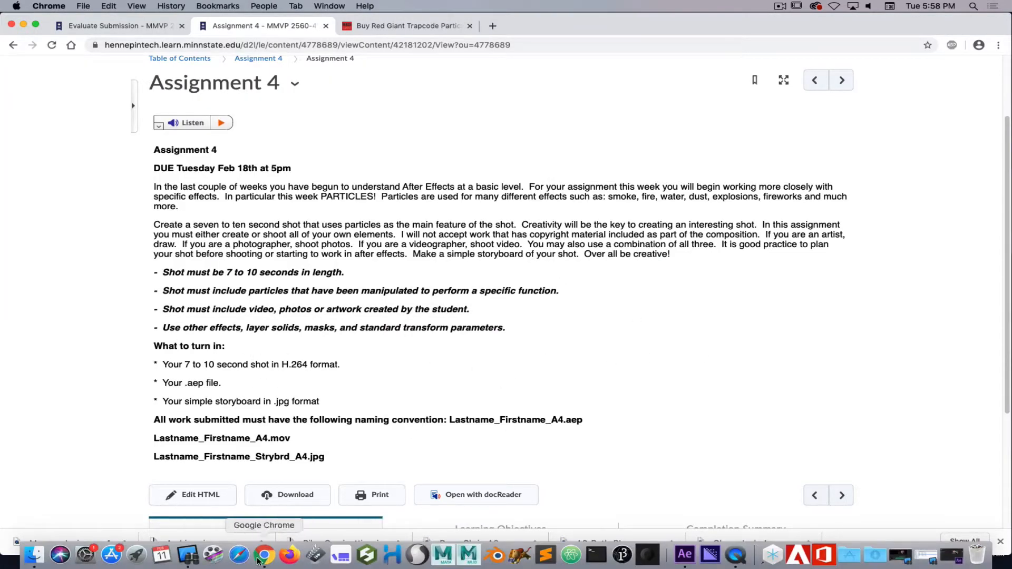
click(688, 558)
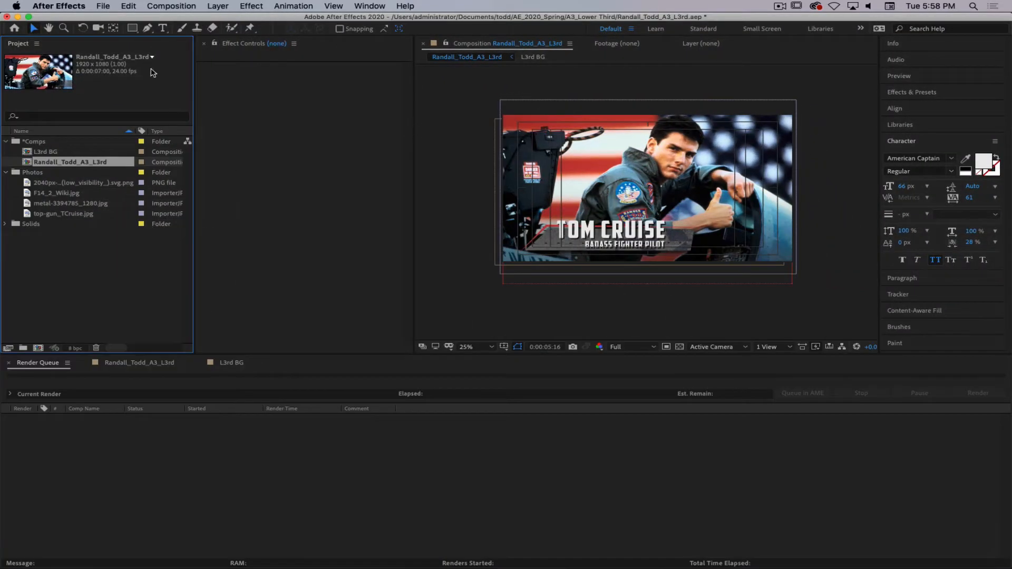
click(102, 5)
mouse_move(125, 51)
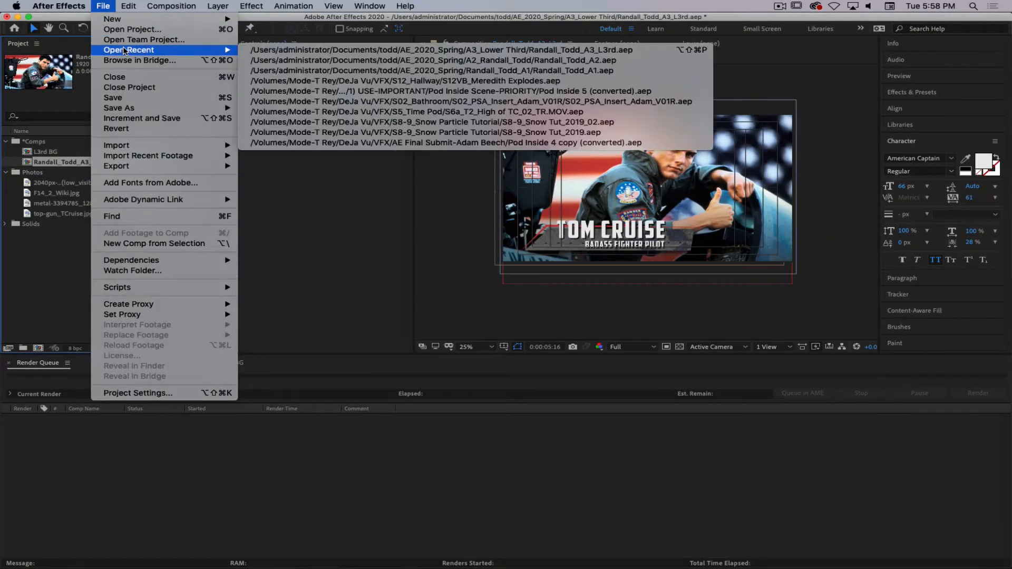
mouse_move(119, 19)
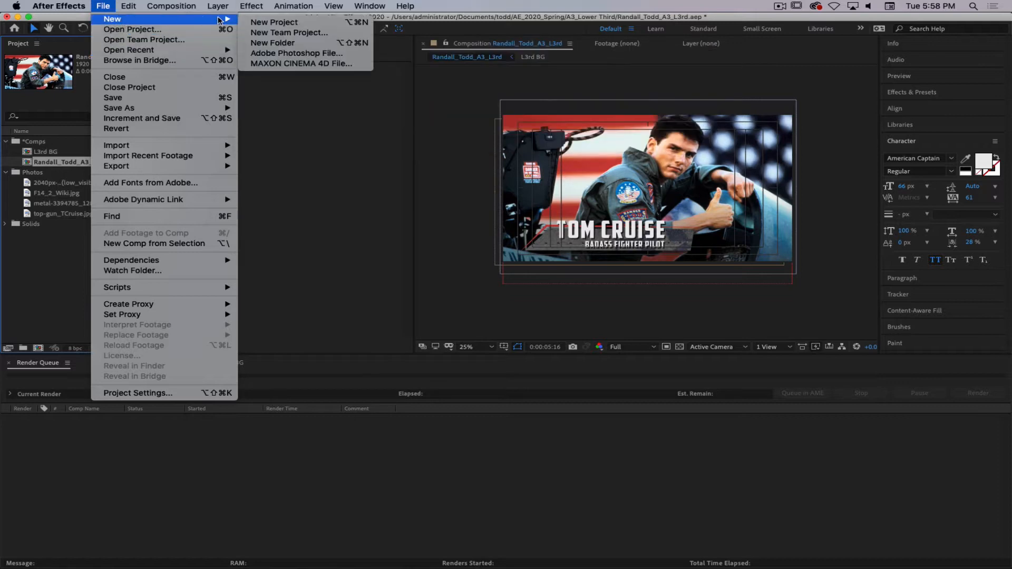
click(274, 19)
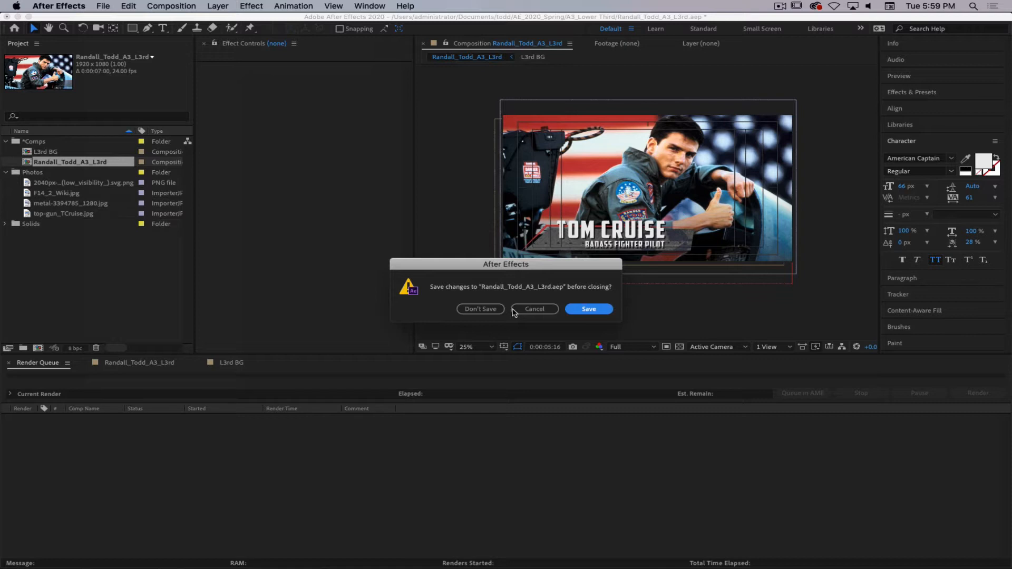
click(482, 310)
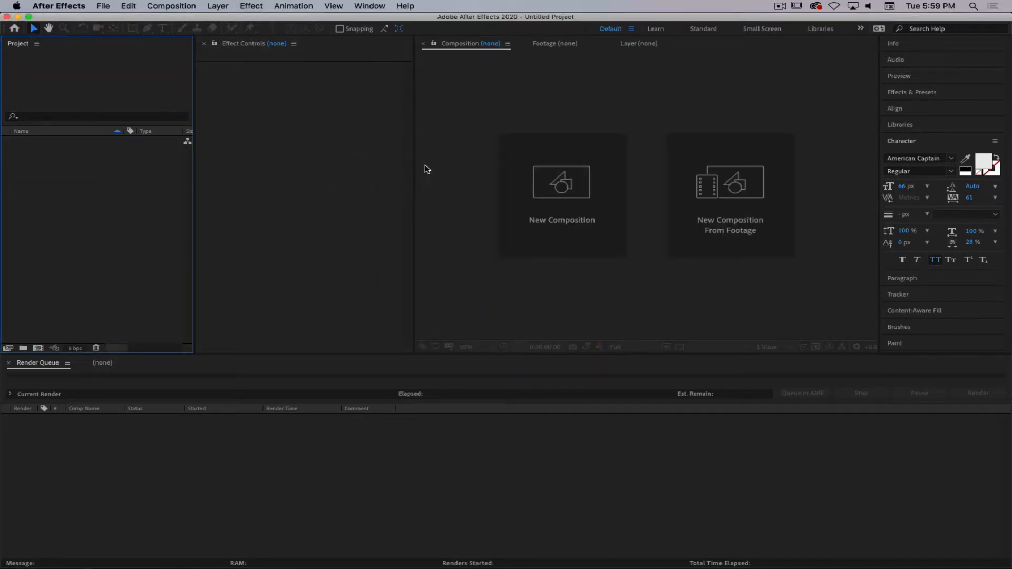
- Enlarge the composition viewer by narrowing the Effect Controls area, and narrow the Project area as well
drag(414, 159, 332, 160)
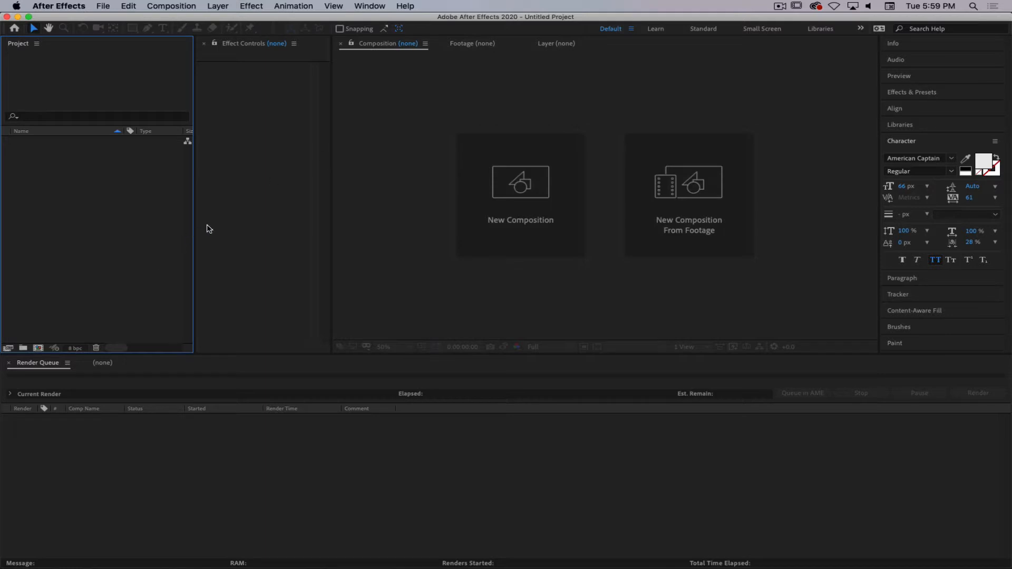
drag(195, 226, 164, 224)
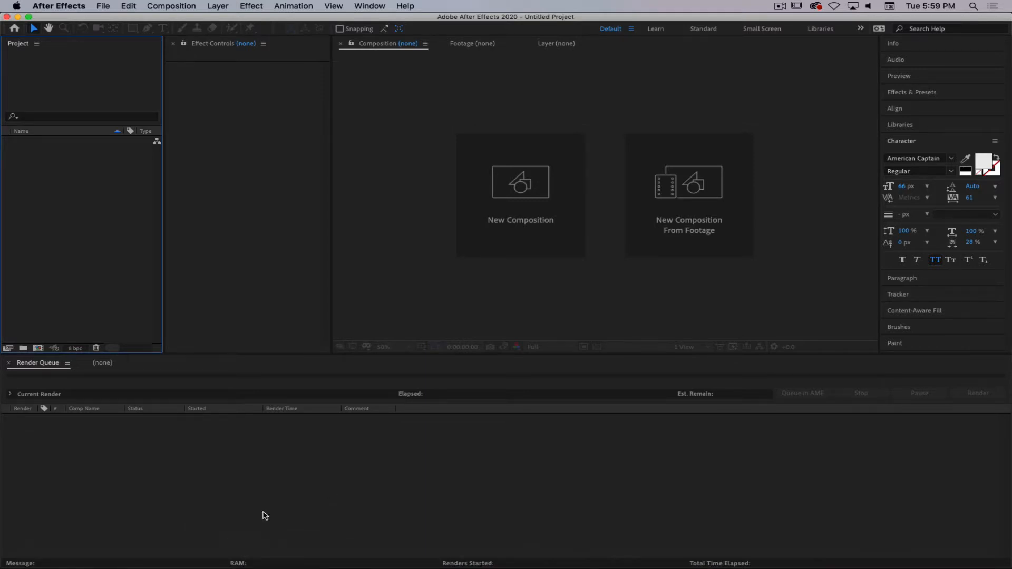
- Switch to Chrome and run a Google image search for "Googles" in a new tab
mouse_move(329, 563)
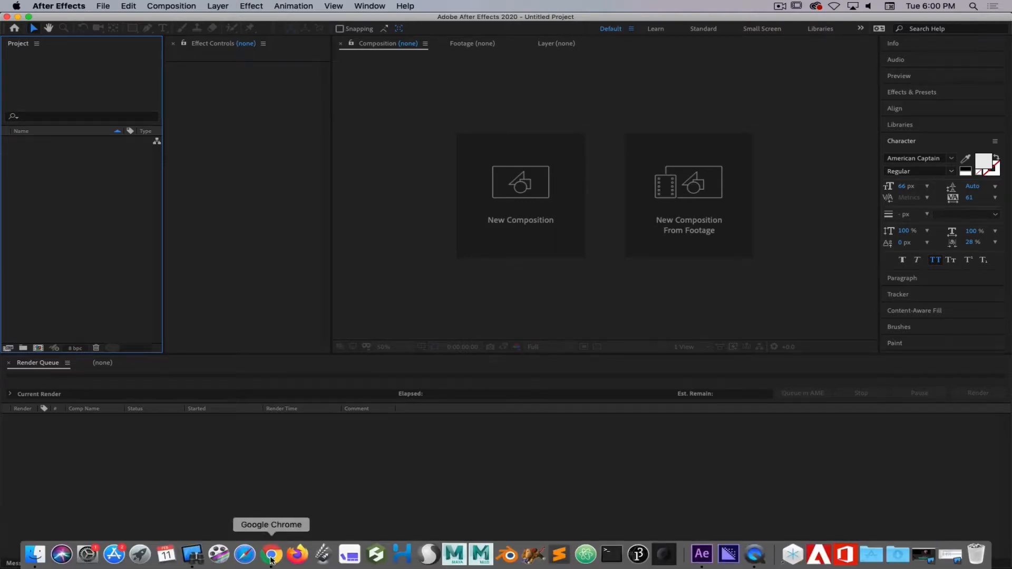
click(271, 556)
click(495, 27)
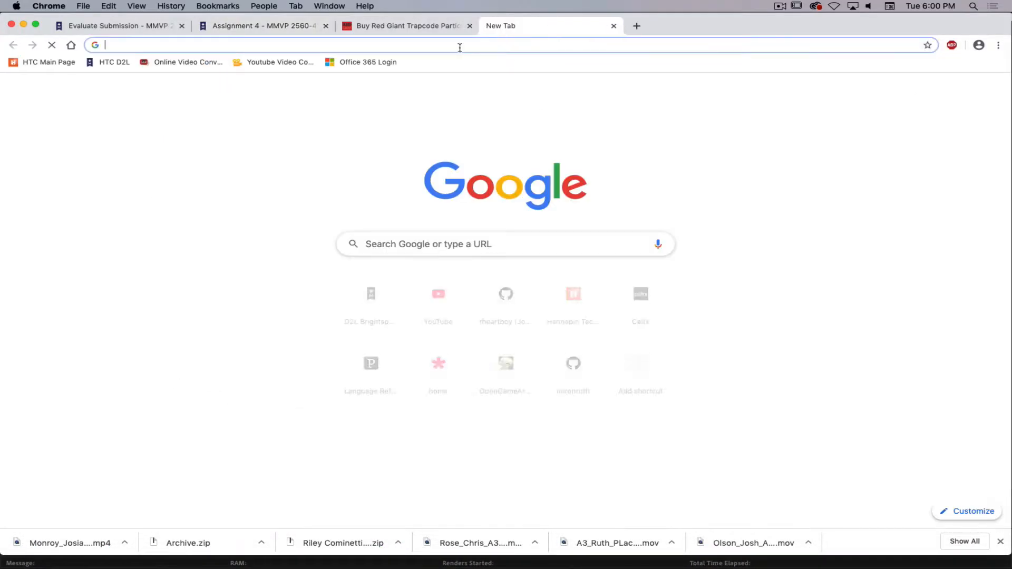
text(Googles)
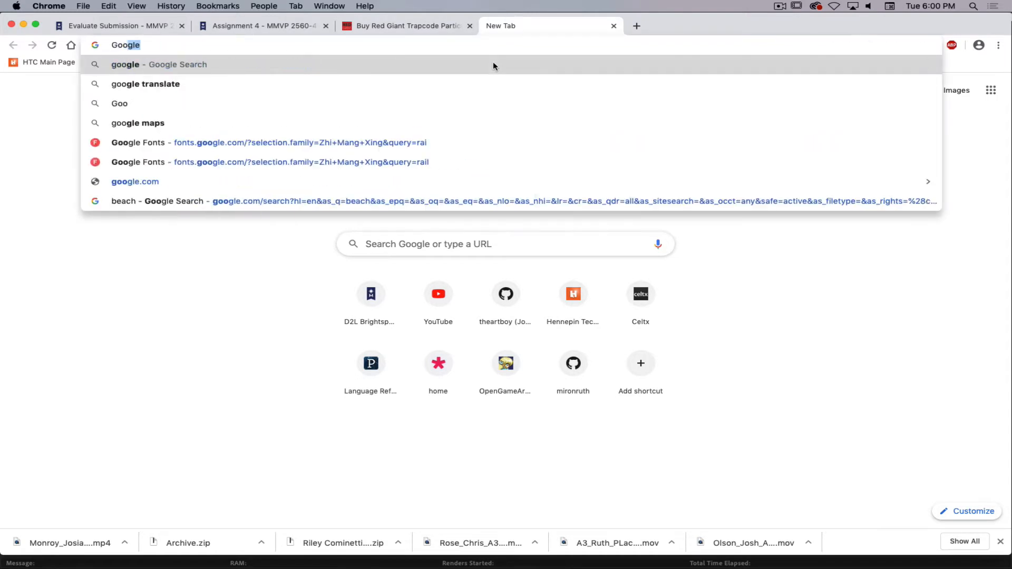
key(Return)
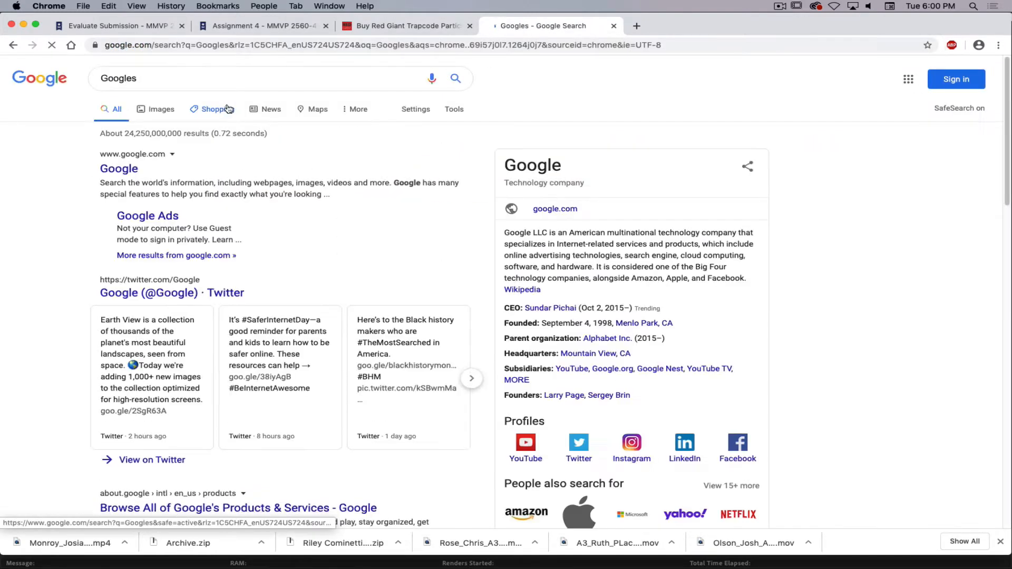
click(157, 110)
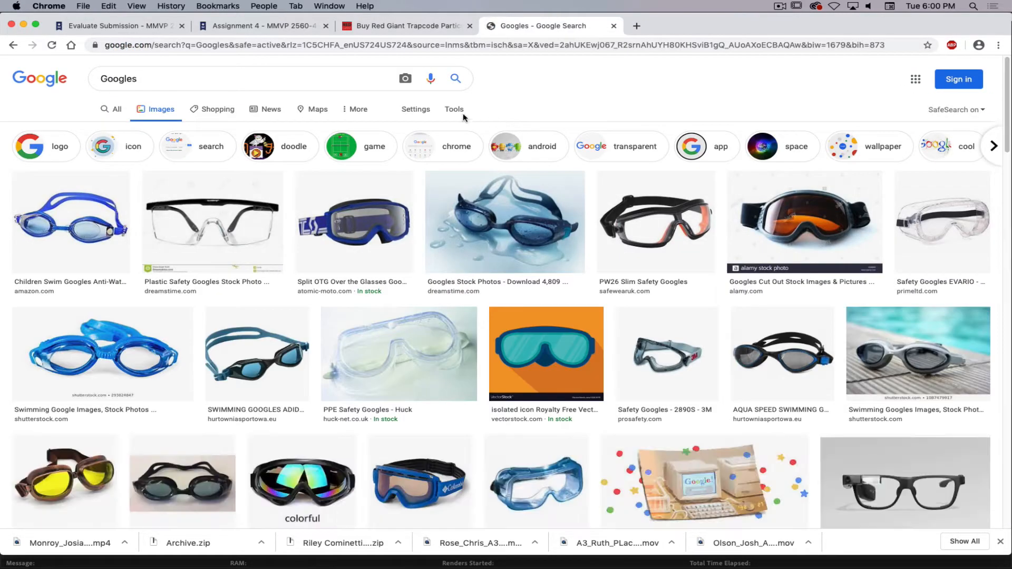
- Filter the image results by usage rights to those labeled for reuse with modification
click(414, 110)
key(Escape)
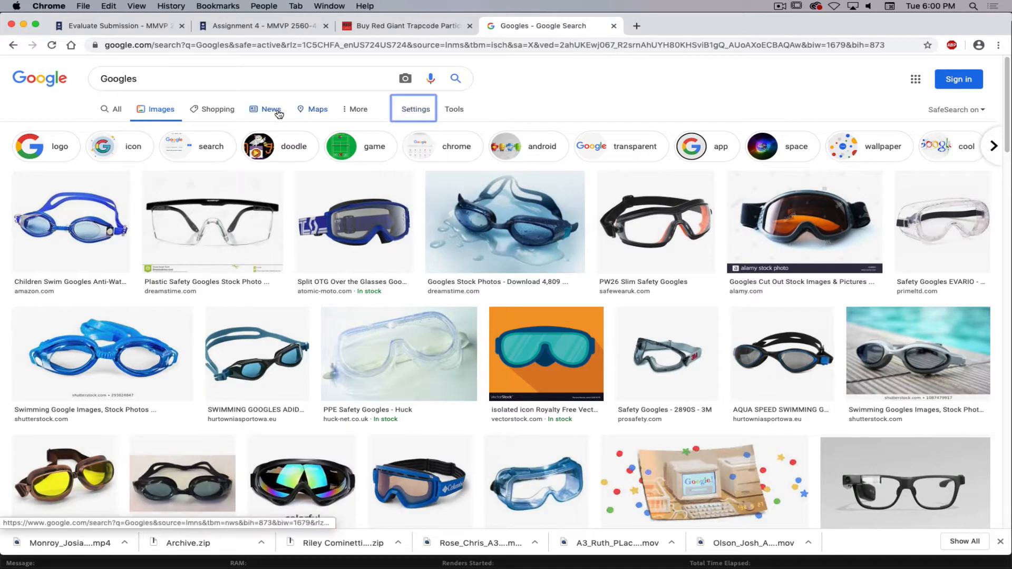
click(454, 109)
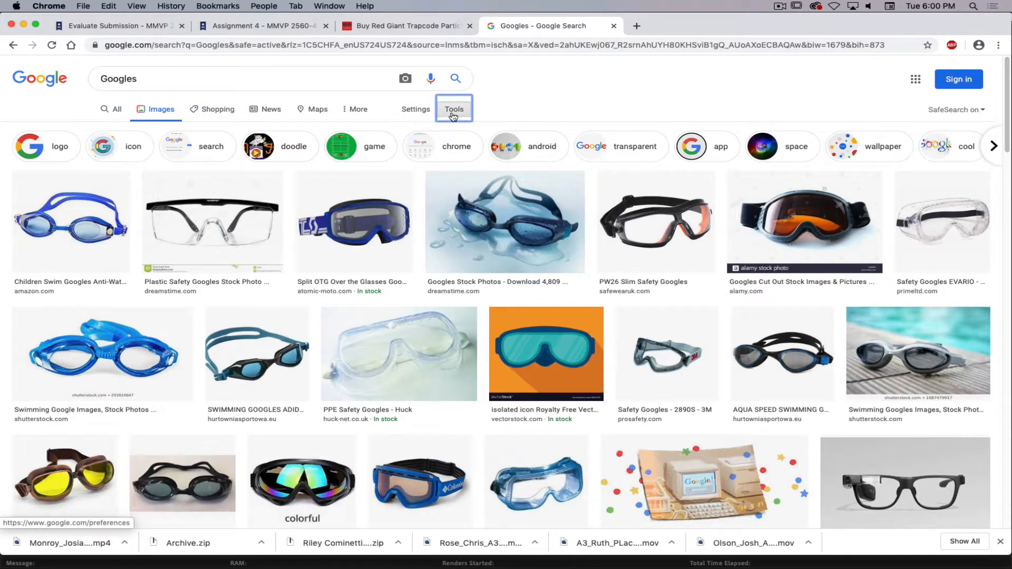
click(199, 129)
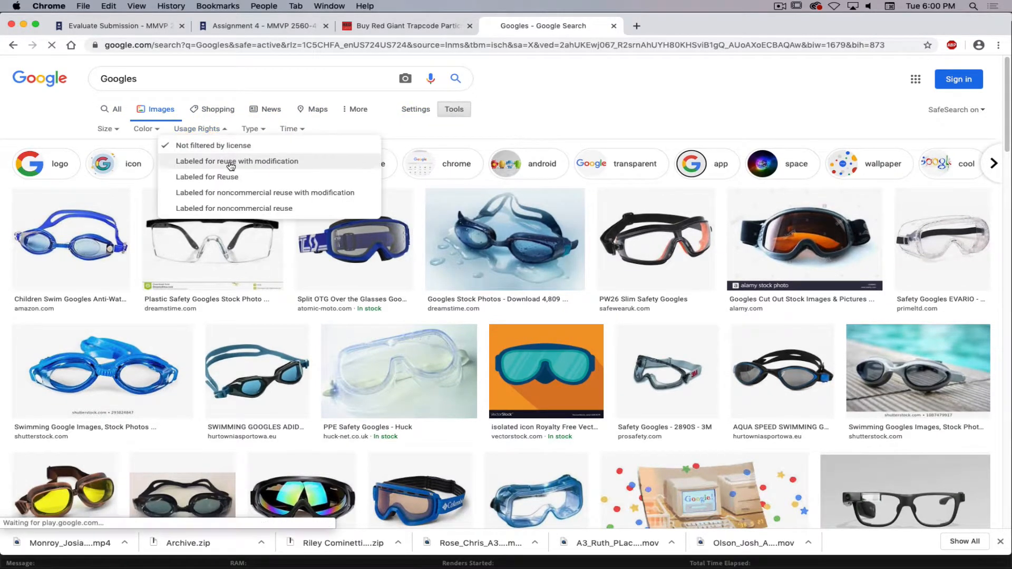
click(230, 161)
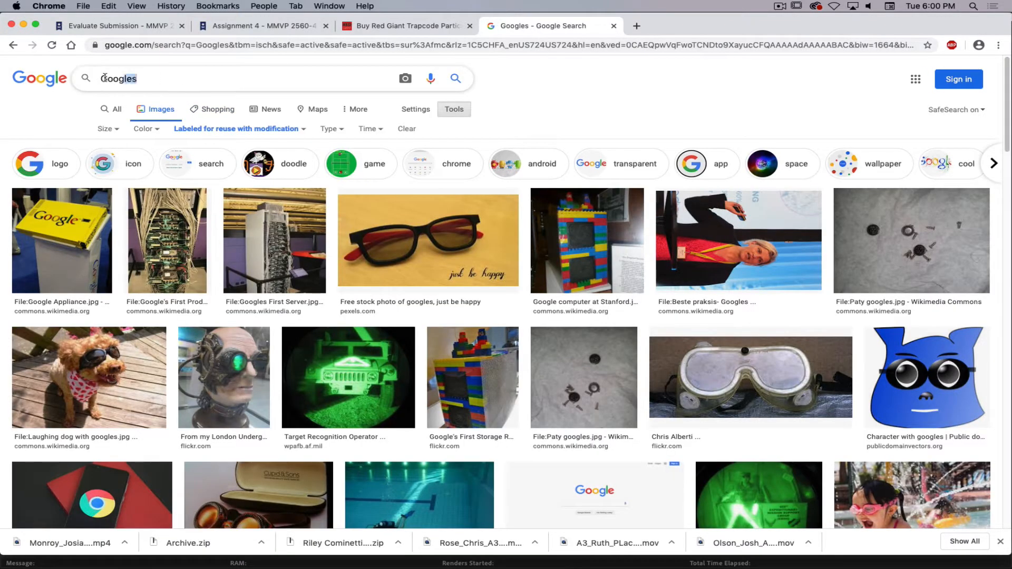
- Replace the image search term with "Hose" and run the search
double_click(191, 75)
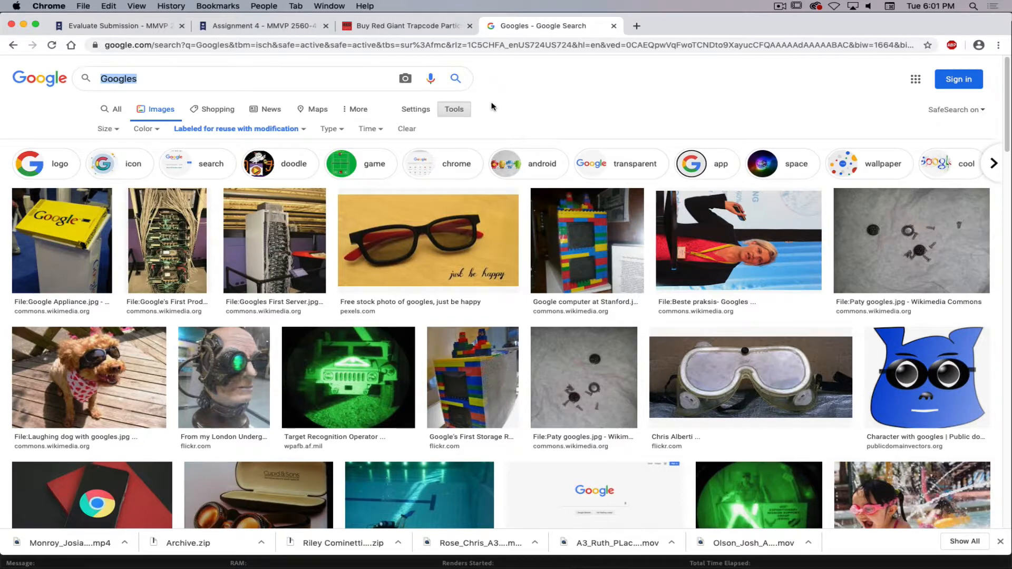
text(Hose)
key(Return)
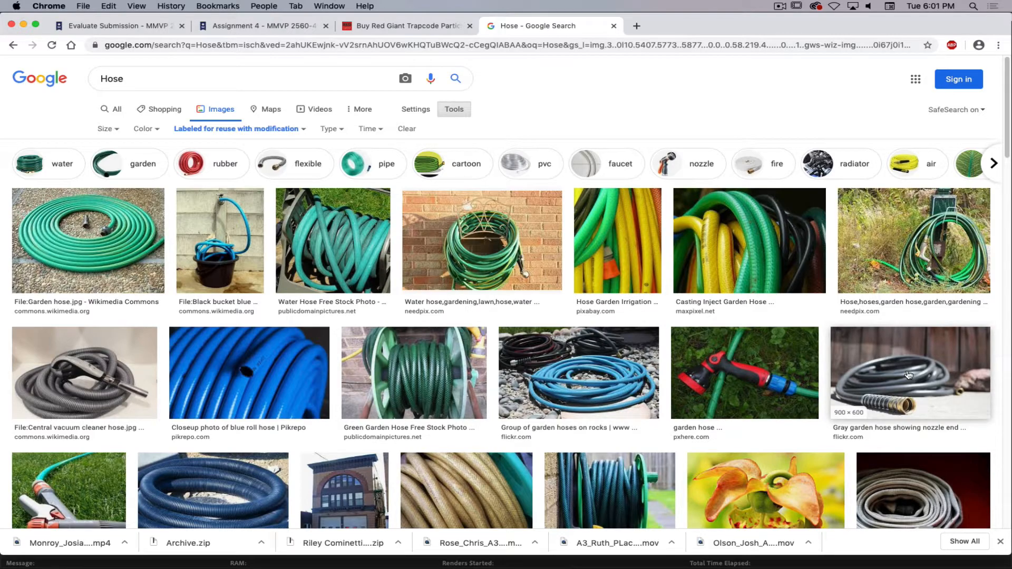
- Look through the hose photos and preview the Flickr image of the gray garden hose showing its nozzle end
scroll(907, 375, down, 3)
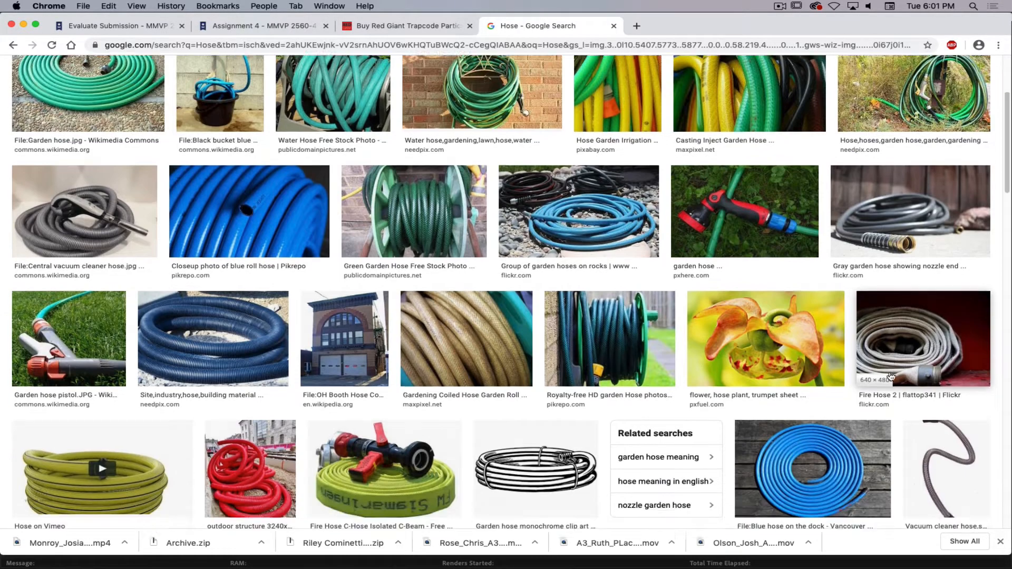
scroll(890, 376, down, 5)
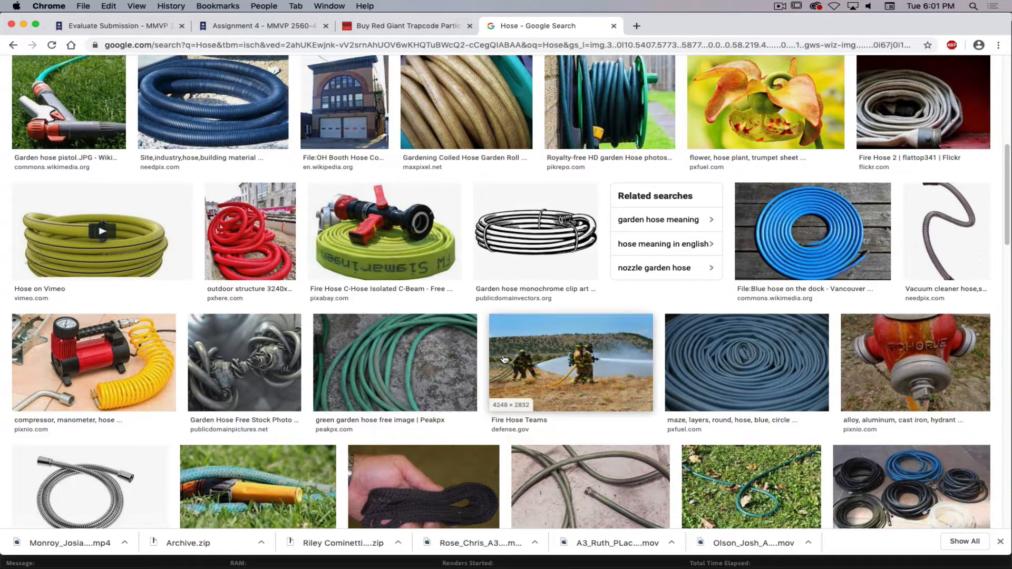
scroll(564, 371, down, 4)
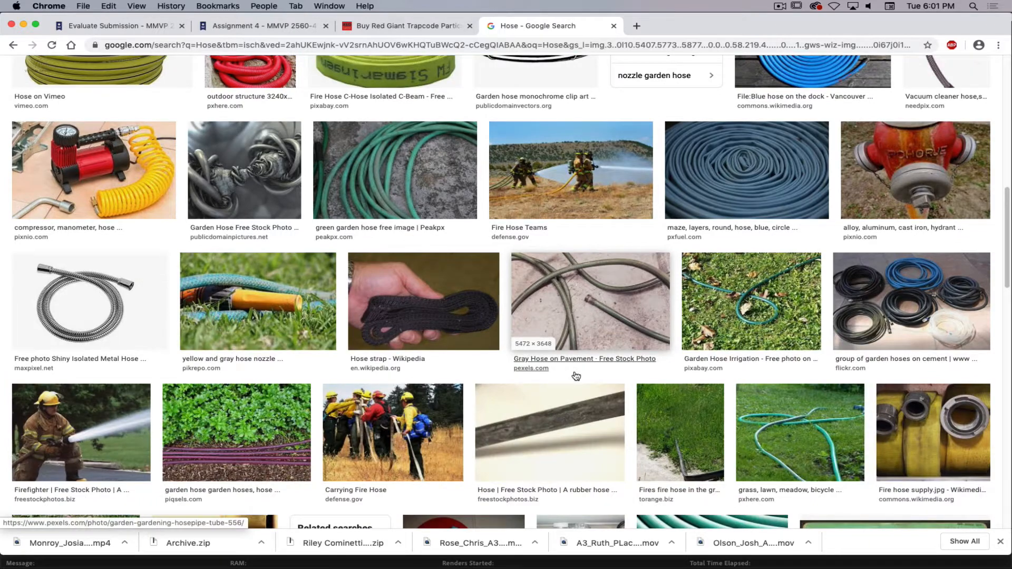
scroll(652, 351, up, 2)
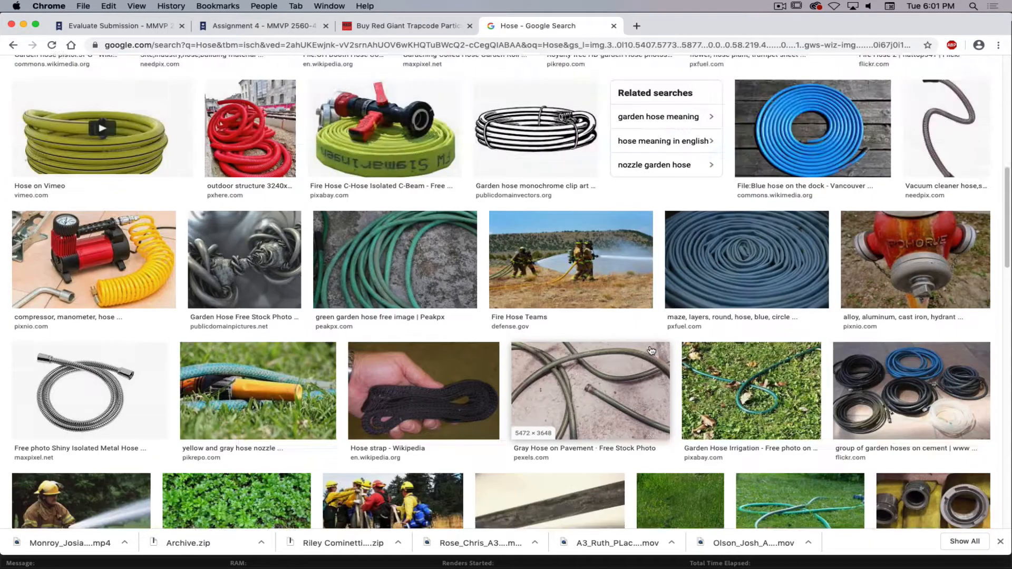
scroll(652, 350, up, 9)
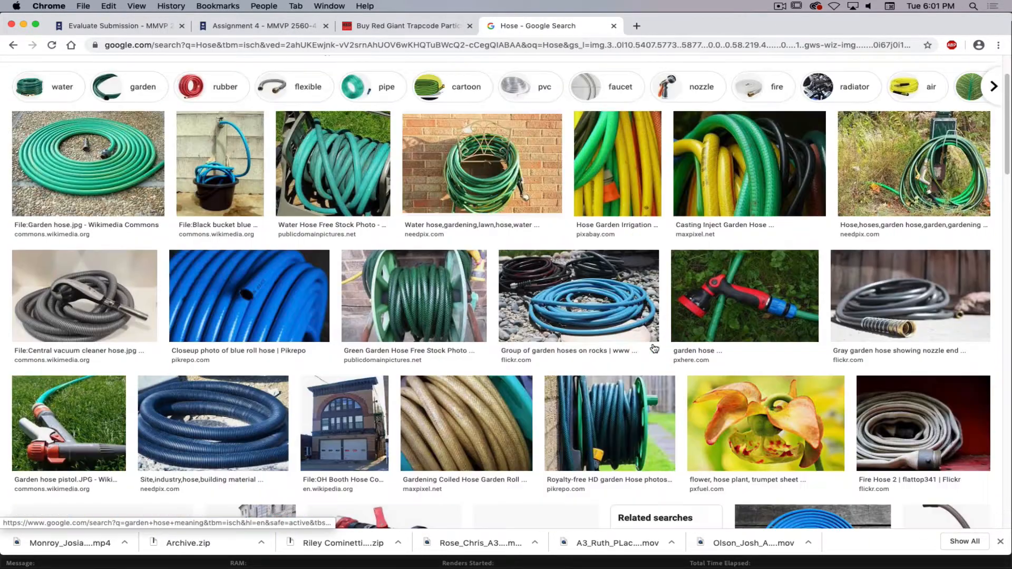
click(919, 293)
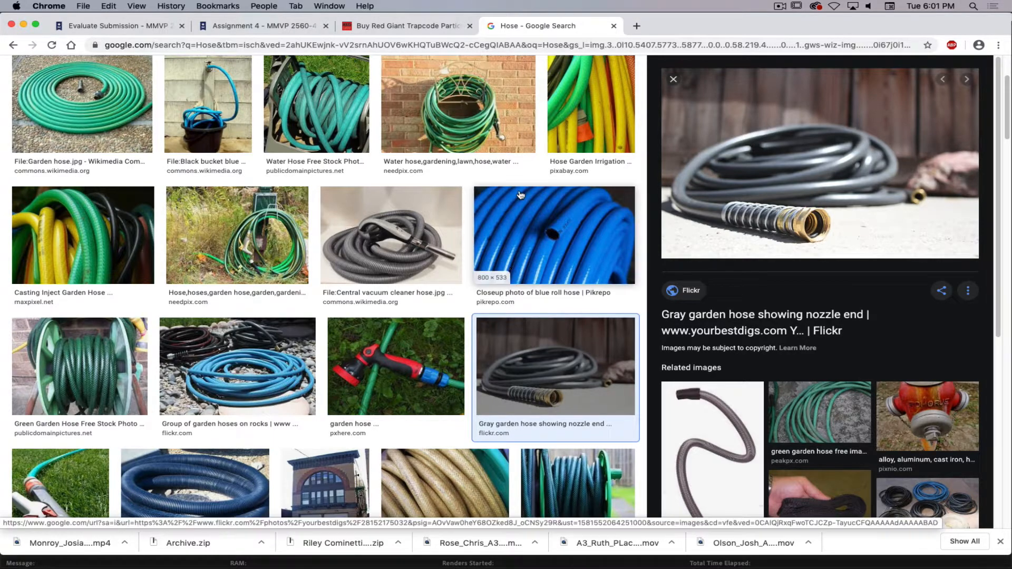
scroll(521, 195, up, 3)
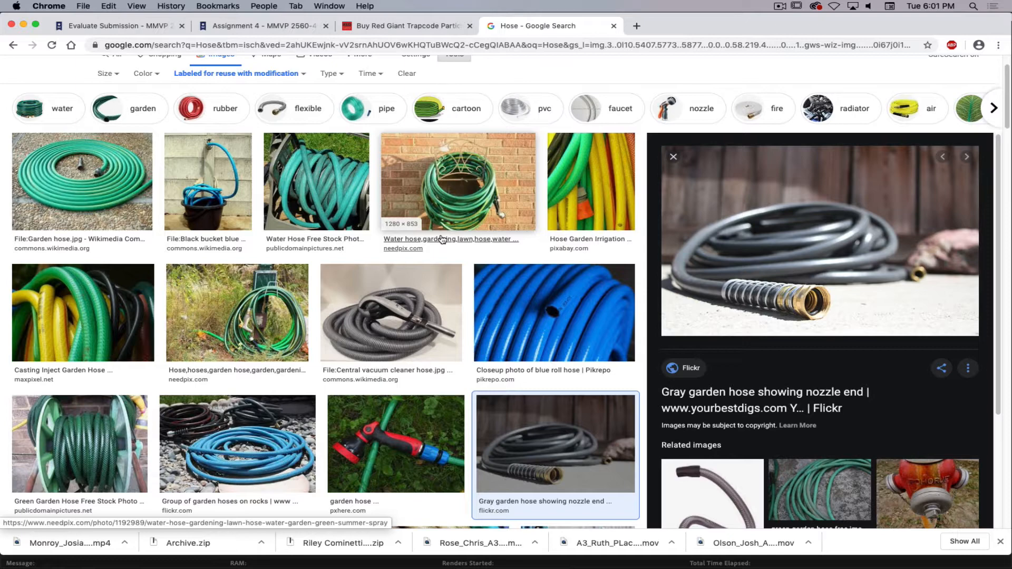
- Open the gray garden hose photo's Flickr page and the image itself in new tabs, and show the standalone image
click(794, 247)
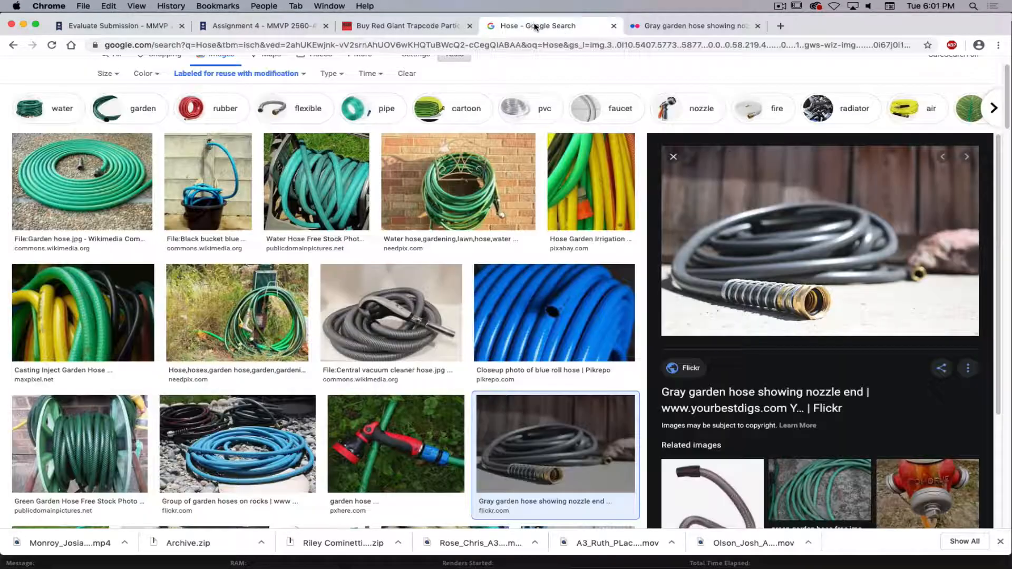
right_click(783, 260)
click(841, 328)
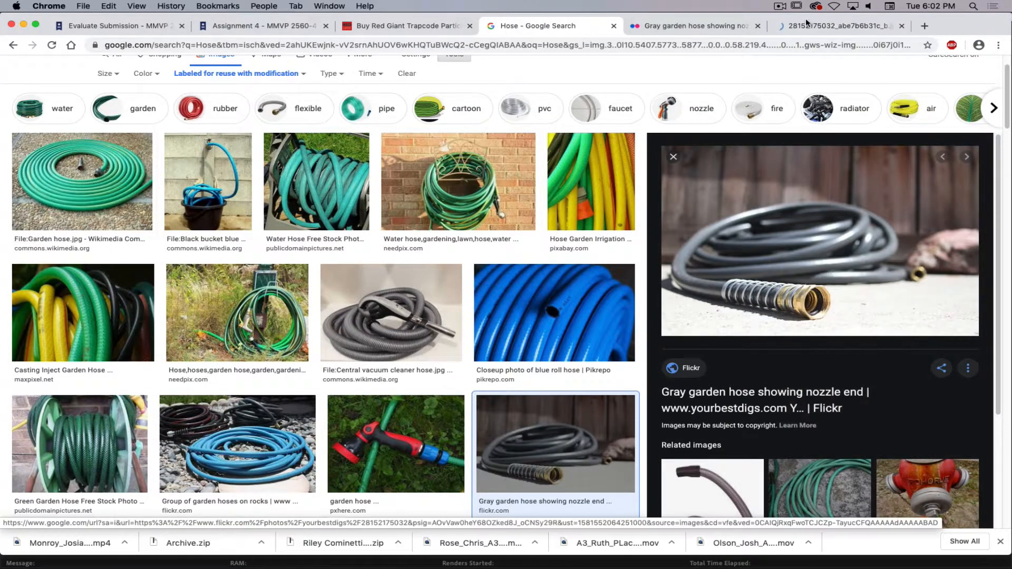
click(836, 25)
- Start saving the standalone hose image and choose the AE_2020_Spring folder within the instructor's favorites folder as its location
right_click(357, 312)
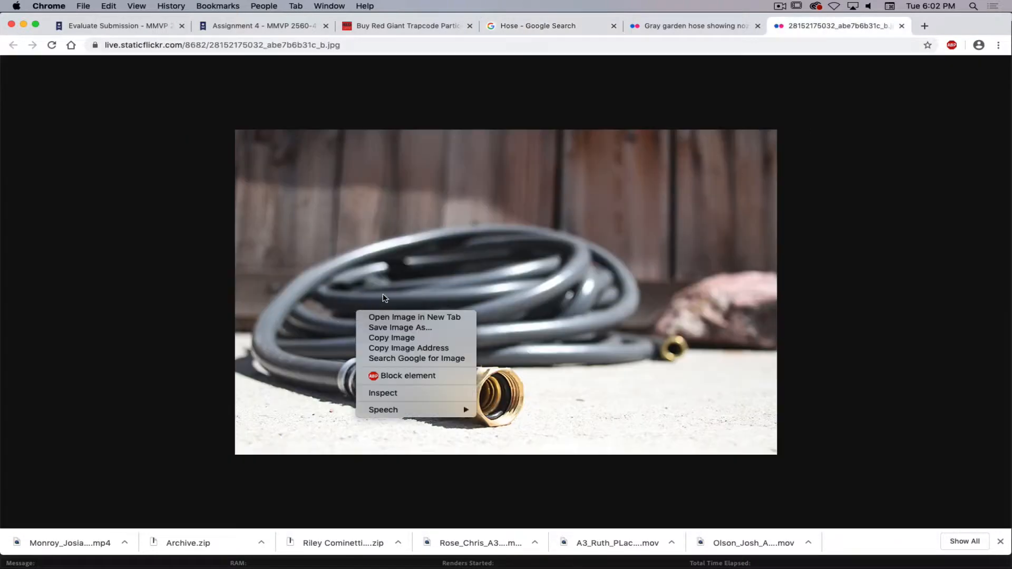
click(400, 327)
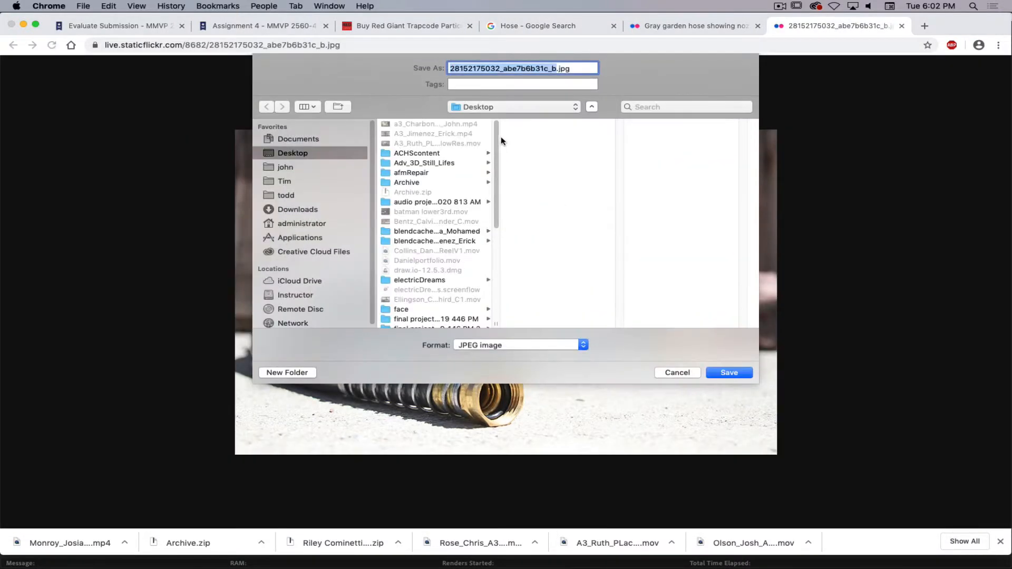
scroll(321, 261, down, 1)
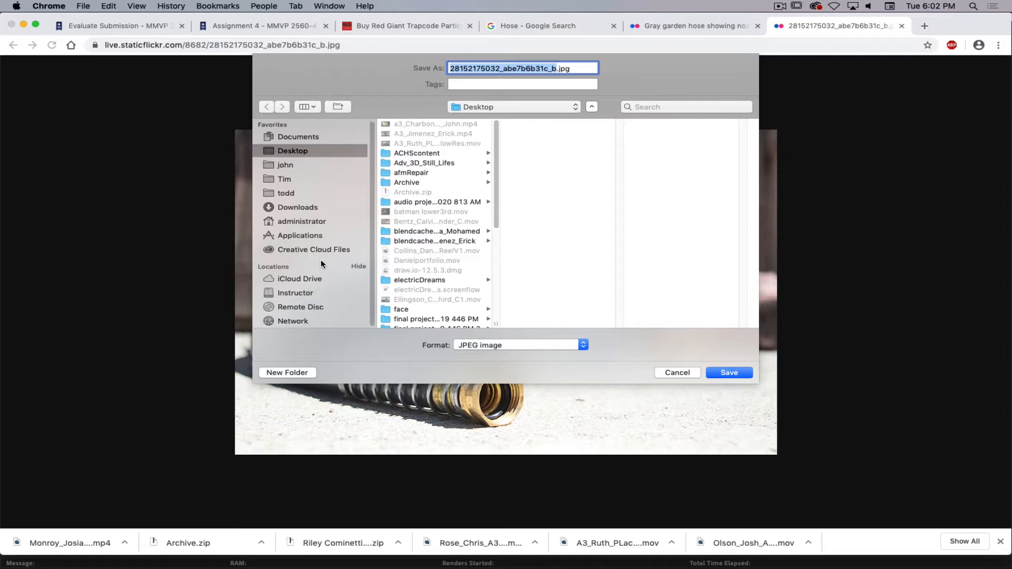
click(290, 193)
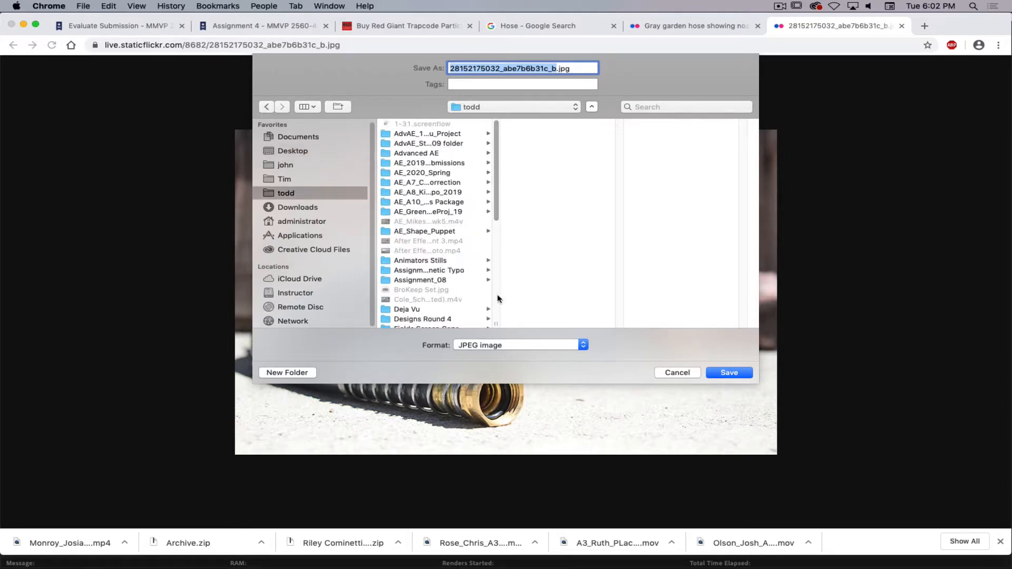
drag(494, 321, 587, 321)
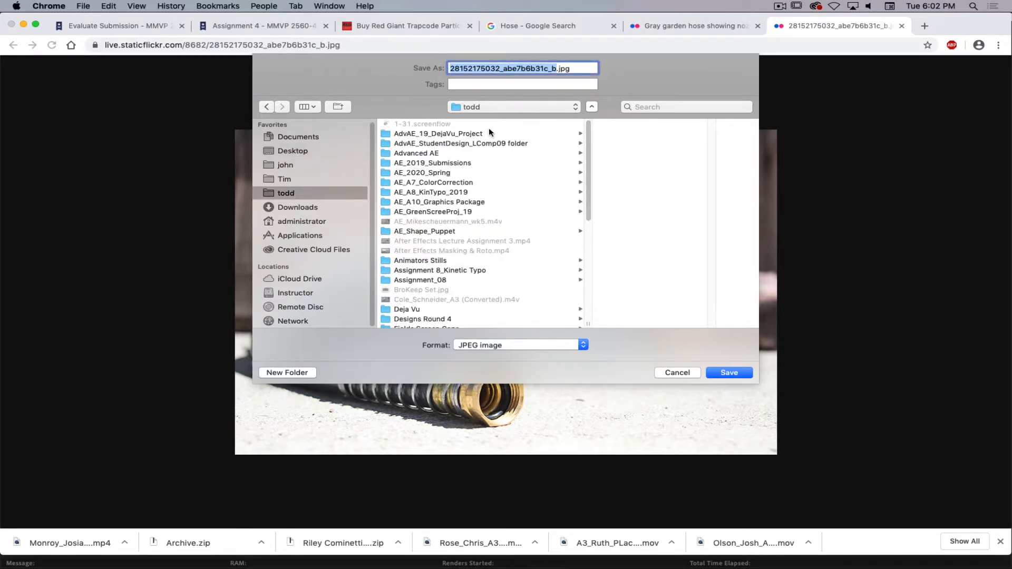
click(435, 174)
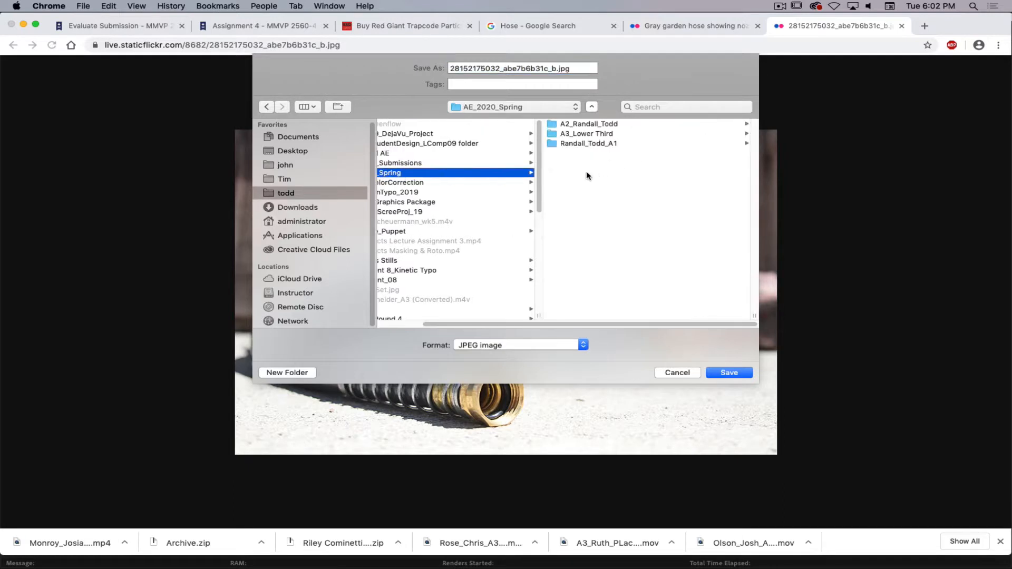
- Create a new folder inside AE_2020_Spring, named with A4, the instructor's name and Particles, separated by underscores
click(282, 374)
text(A)
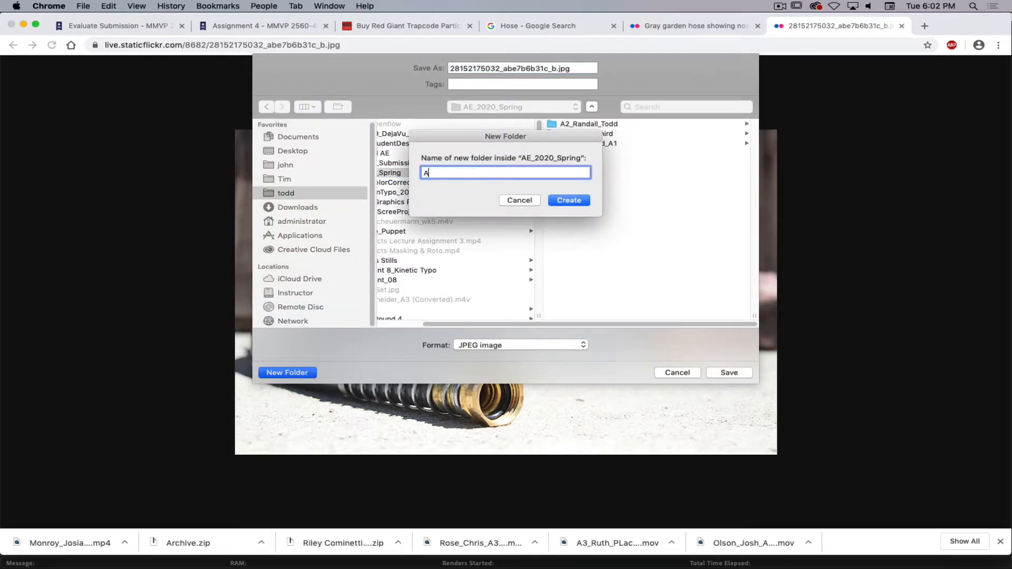
text(4_Randall_Todd_Particles)
click(565, 201)
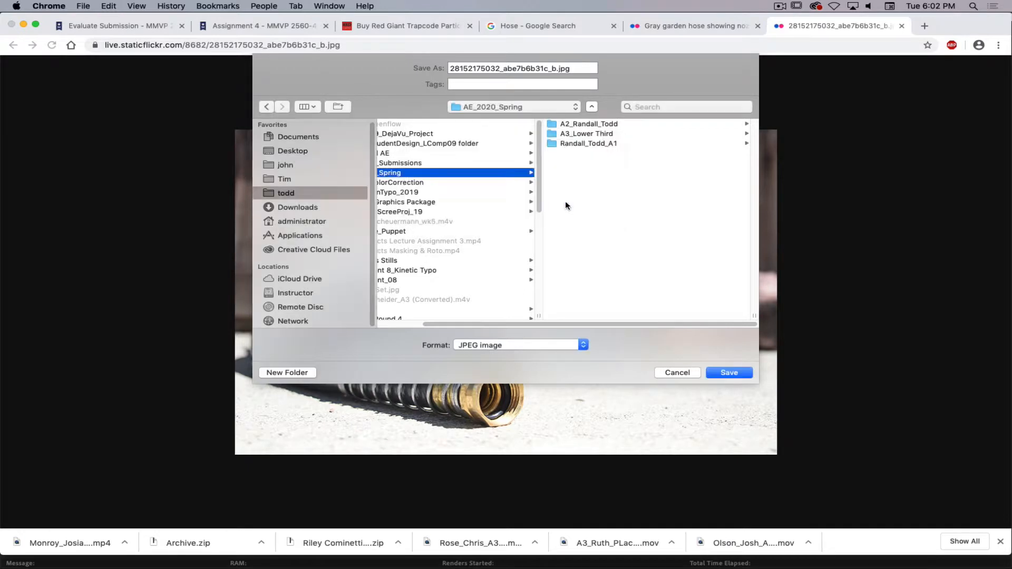
- Save the image as Hose.jpg in the new A4 particles folder
drag(557, 69, 450, 69)
text(Hose)
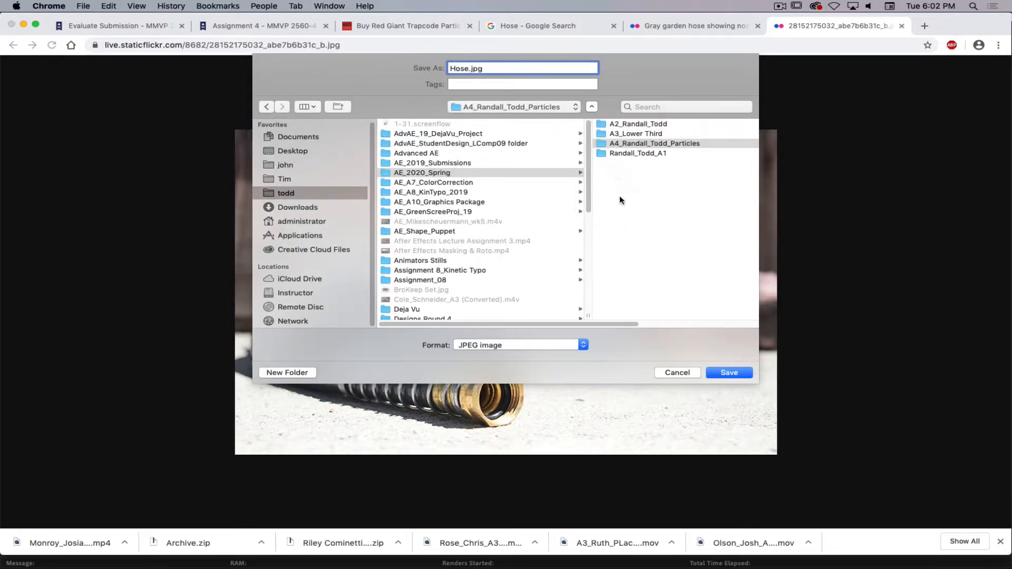
click(741, 374)
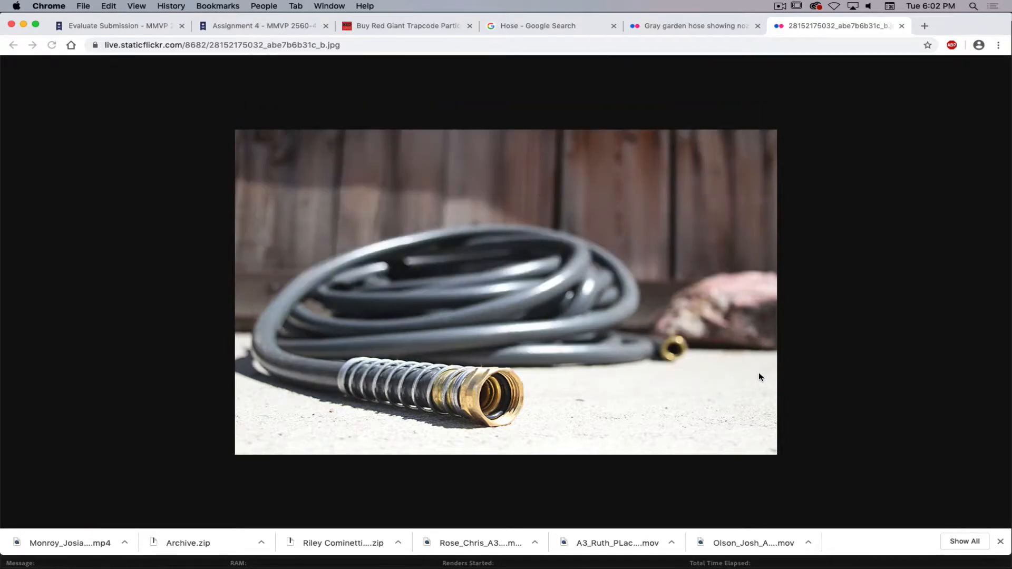
- Switch to After Effects, open the file import dialog, and reposition it with a wider folder column so full names show
key(super+Tab)
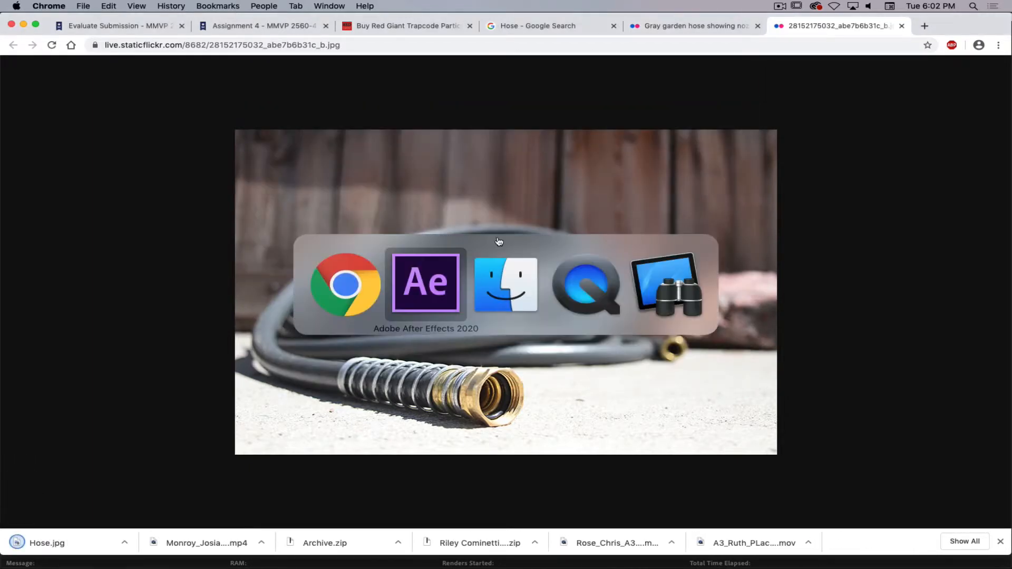
click(458, 292)
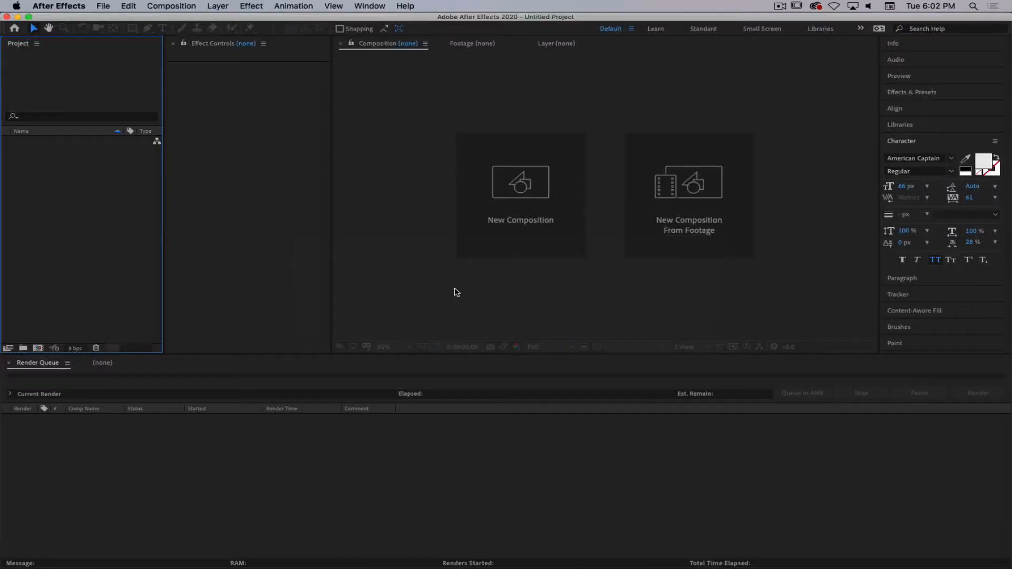
right_click(65, 183)
mouse_move(90, 230)
click(244, 232)
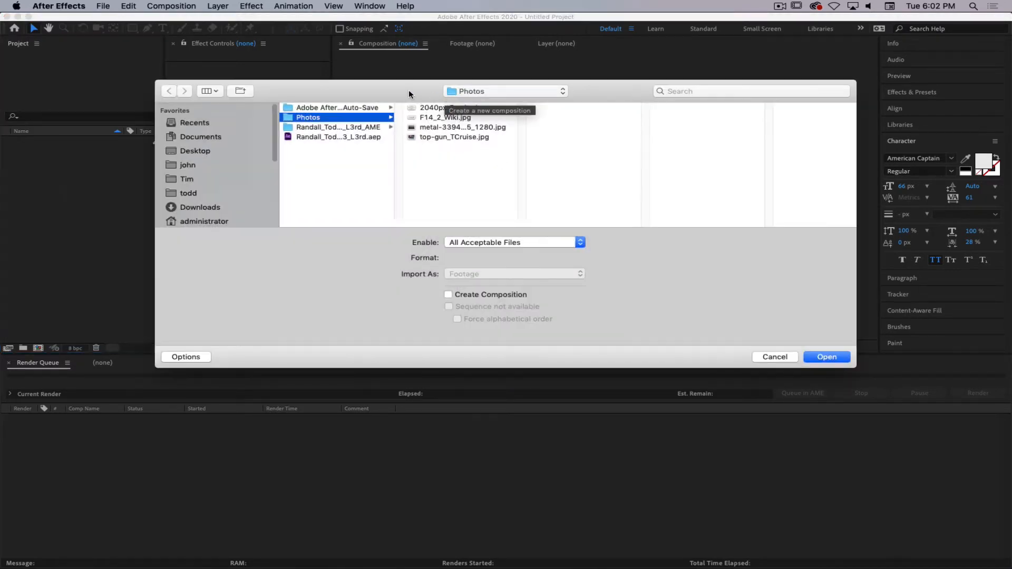
drag(410, 91, 399, 72)
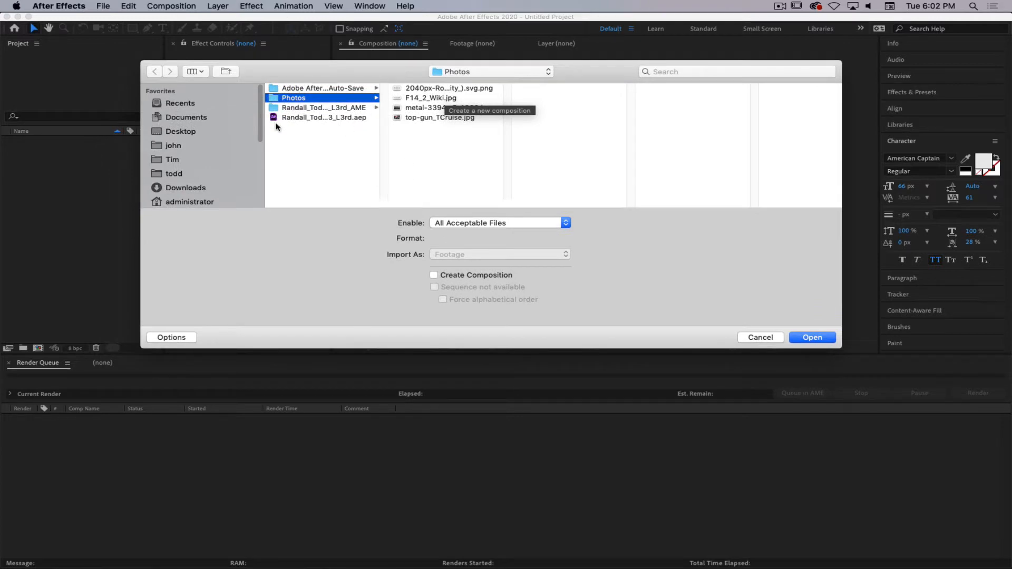
drag(297, 81, 325, 70)
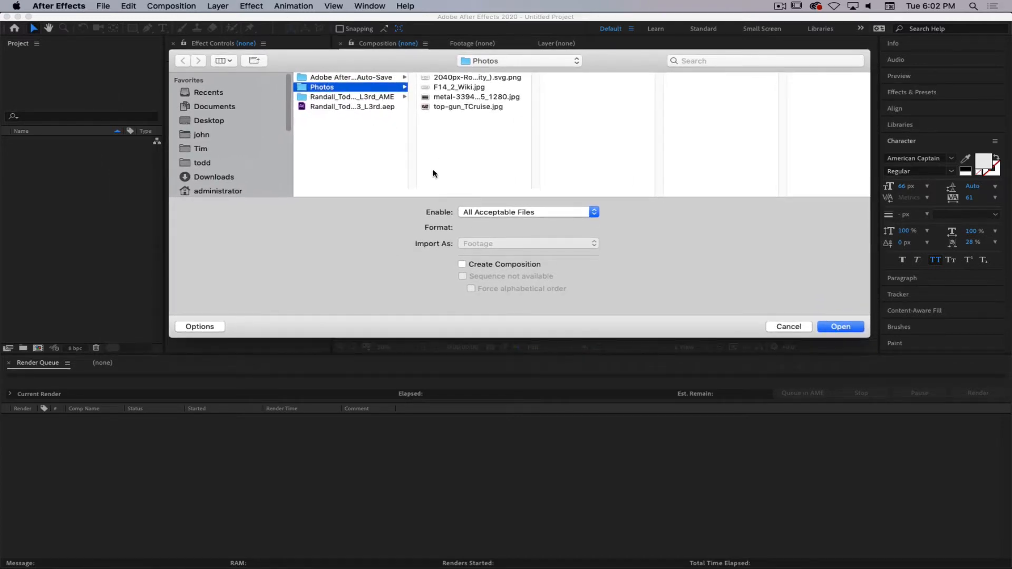
mouse_move(413, 189)
mouse_down()
mouse_move(443, 185)
mouse_move(430, 187)
mouse_up()
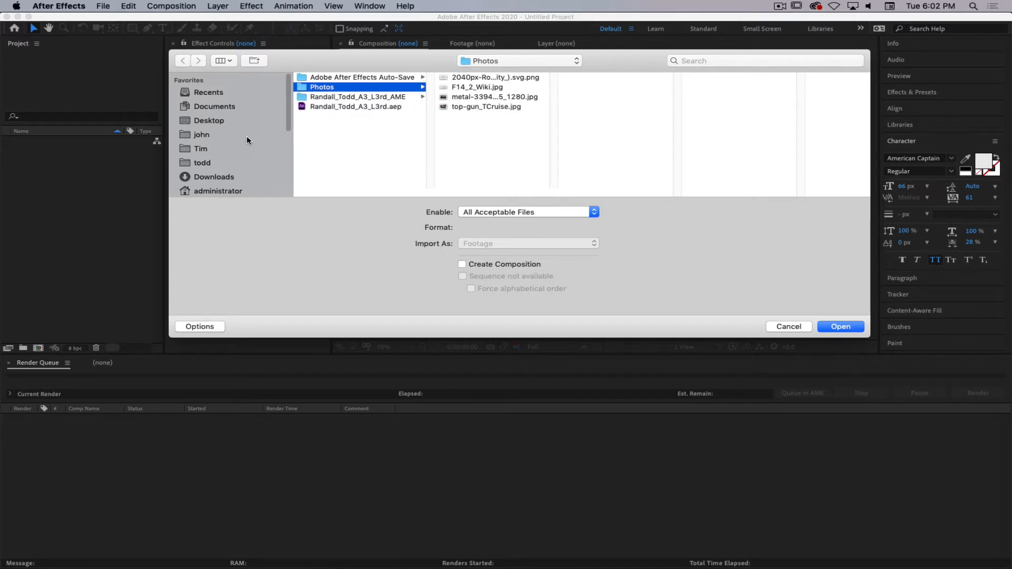
- Import Hose.jpg from the A4 particles folder inside AE_2020_Spring into the project
click(201, 163)
click(350, 126)
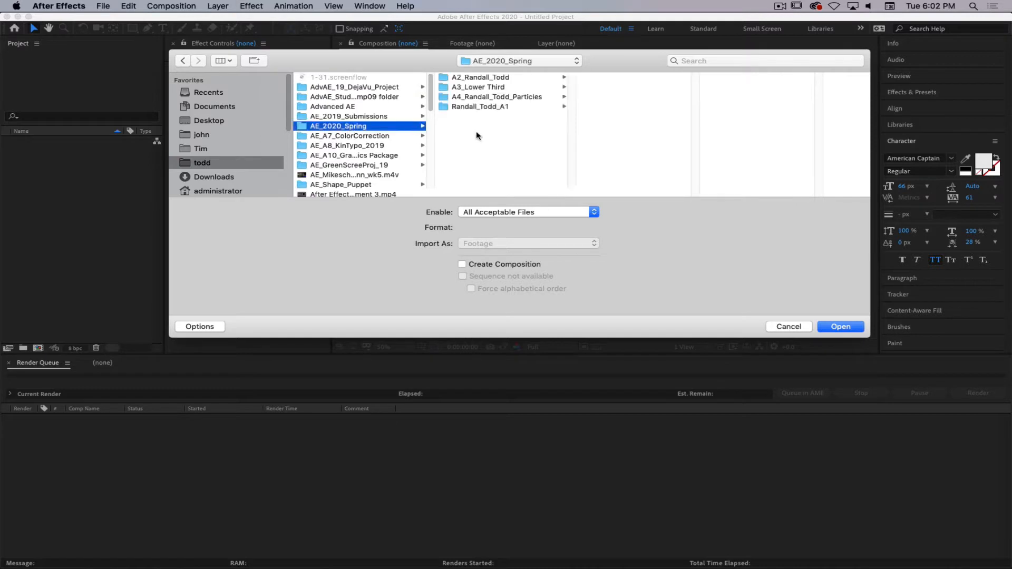
click(488, 97)
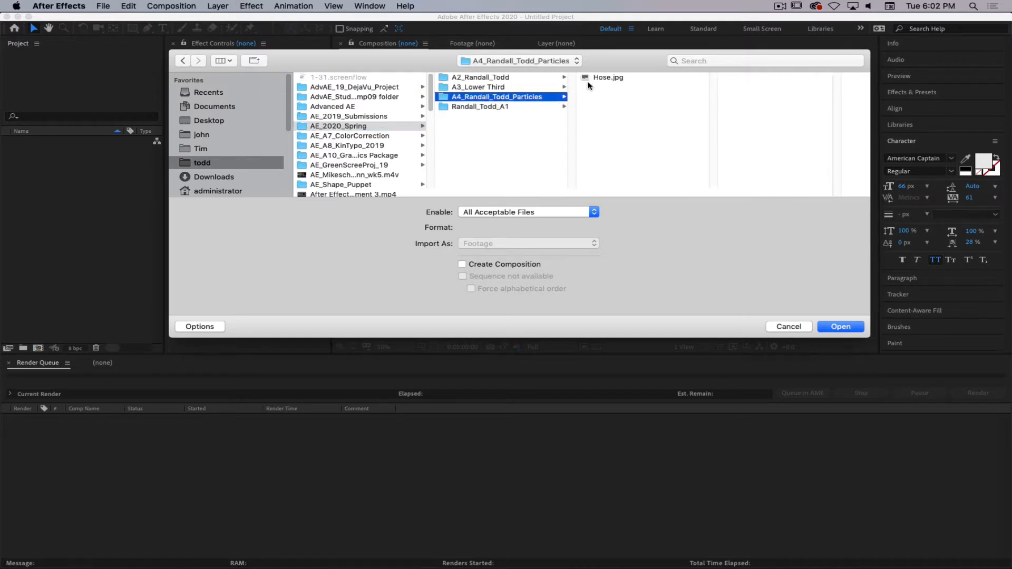
click(590, 78)
click(844, 328)
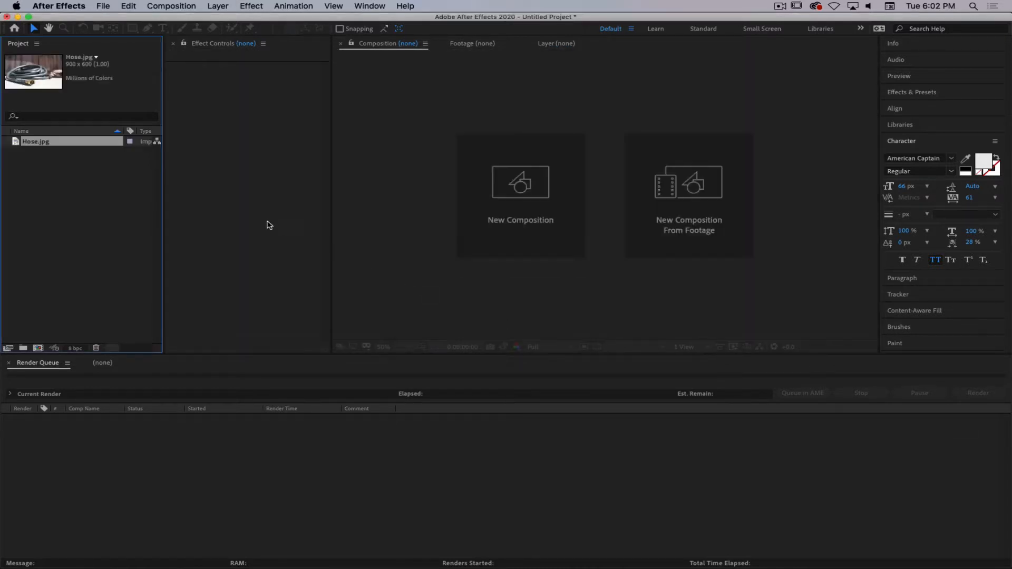
- Create a new composition from the Hose.jpg footage
click(99, 178)
click(36, 141)
drag(36, 144, 39, 350)
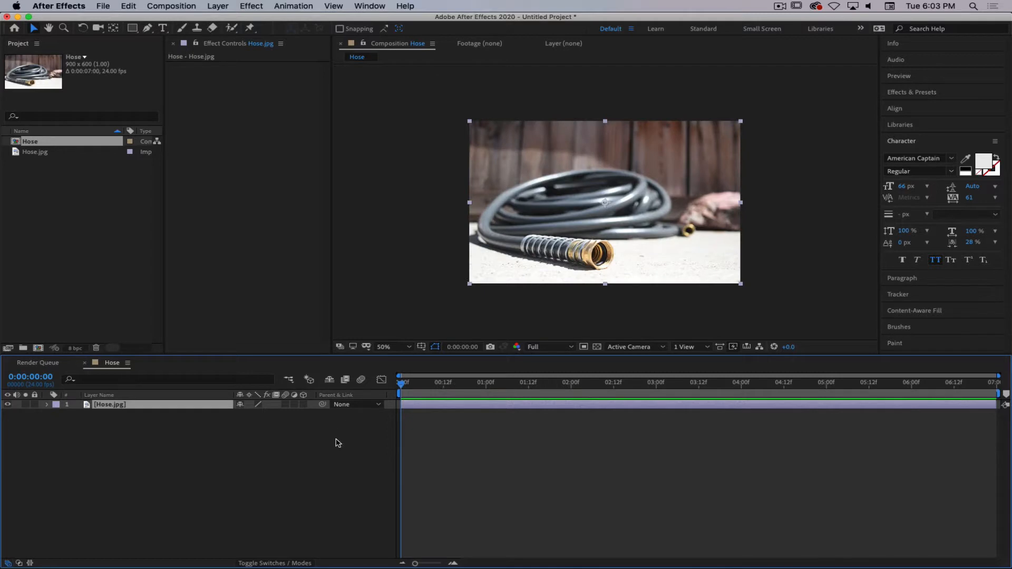
- Review the Hose composition's basic settings, including frame size, frame rate and duration, and accept them
click(185, 7)
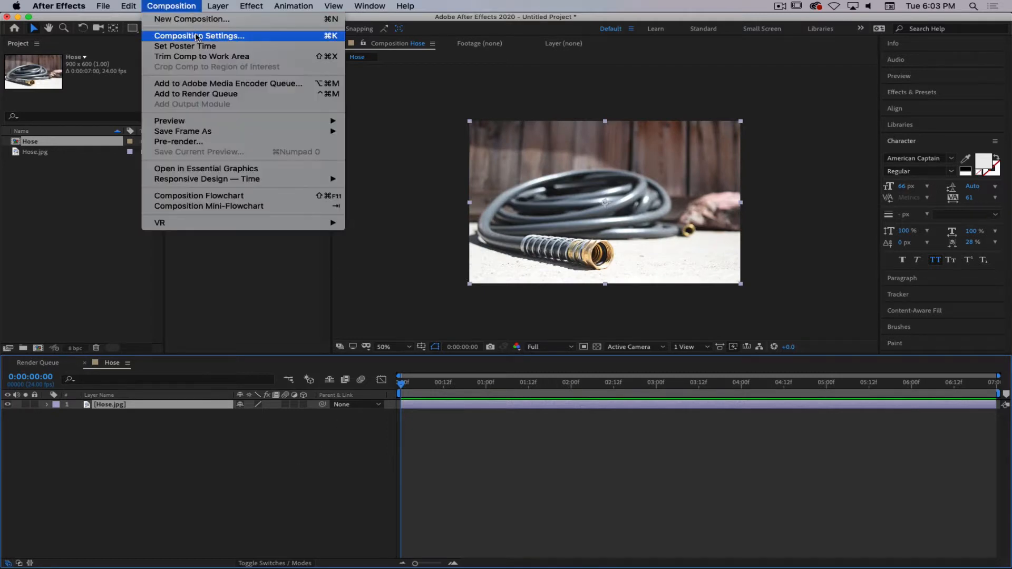
click(196, 36)
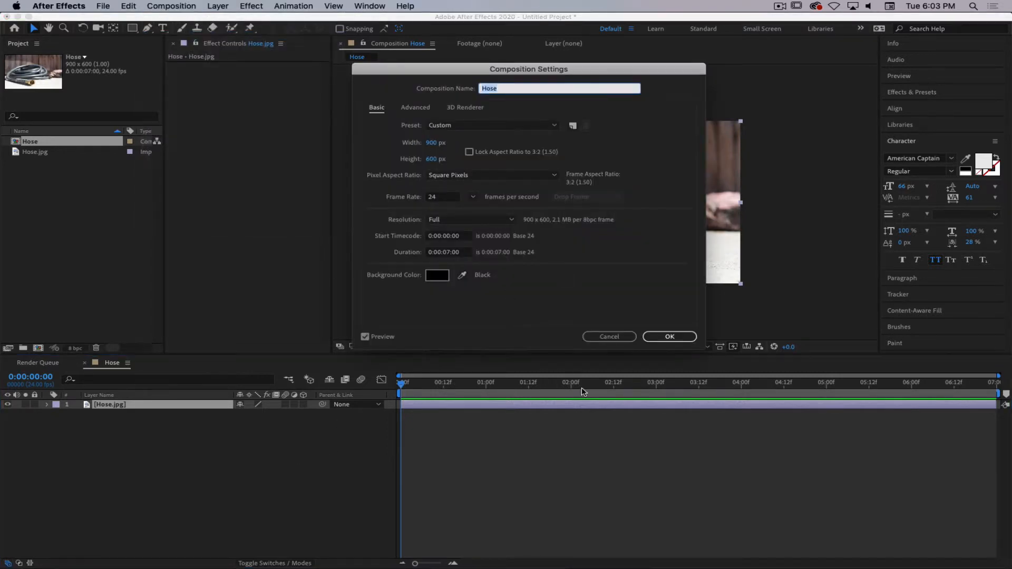
click(658, 337)
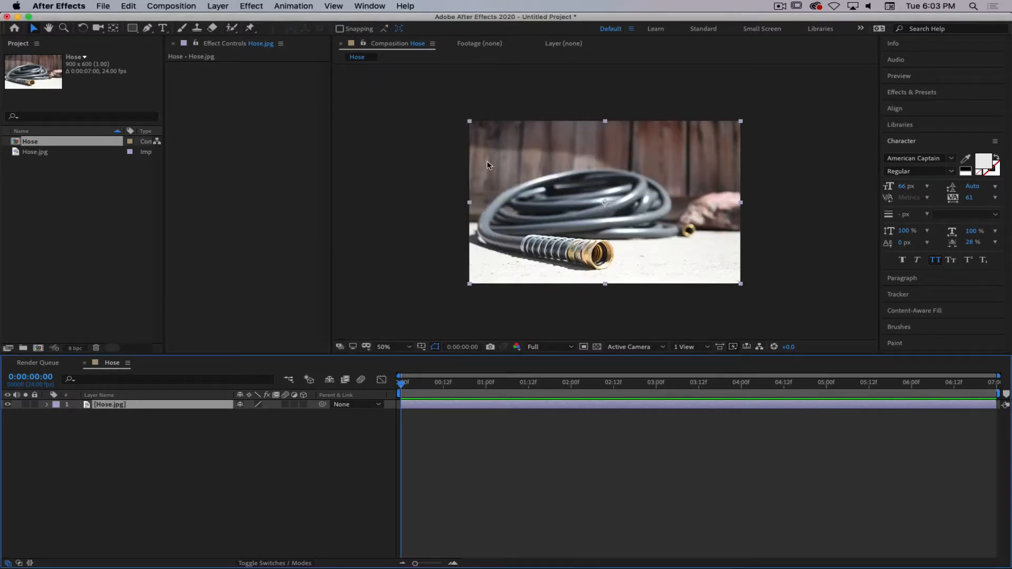
- Set the composition viewer's magnification to fit its panel
scroll(593, 224, up, 1)
scroll(599, 225, down, 1)
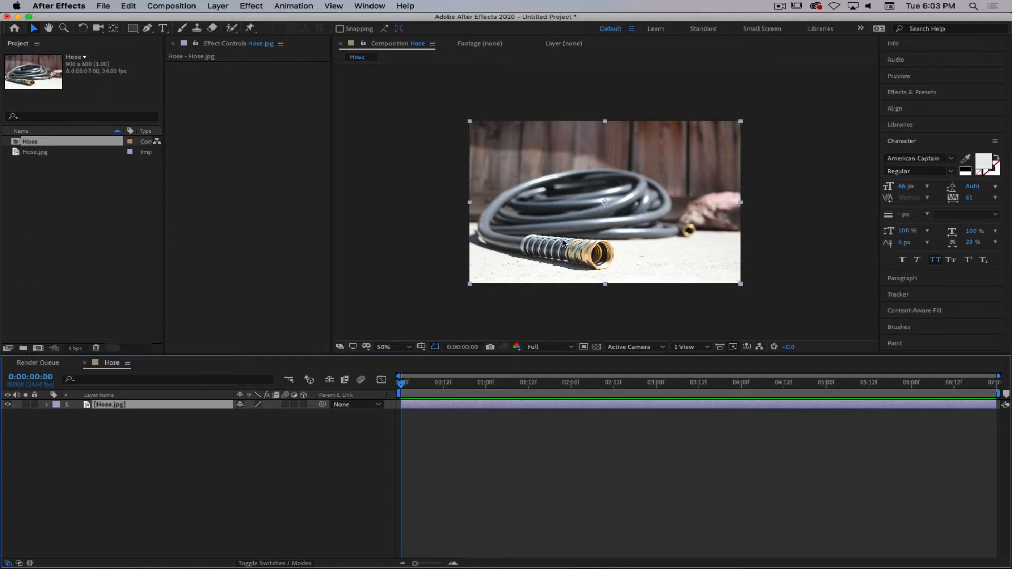
click(385, 352)
click(400, 366)
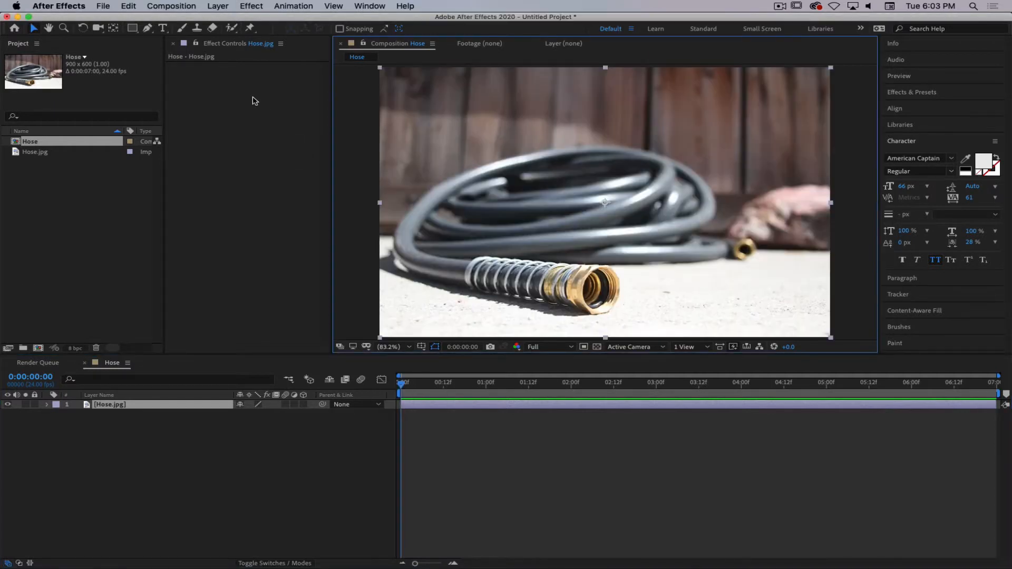
- Enlarge the composition view by closing the Project panel, narrowing Effect Controls and reducing the timeline's height
key(super+0)
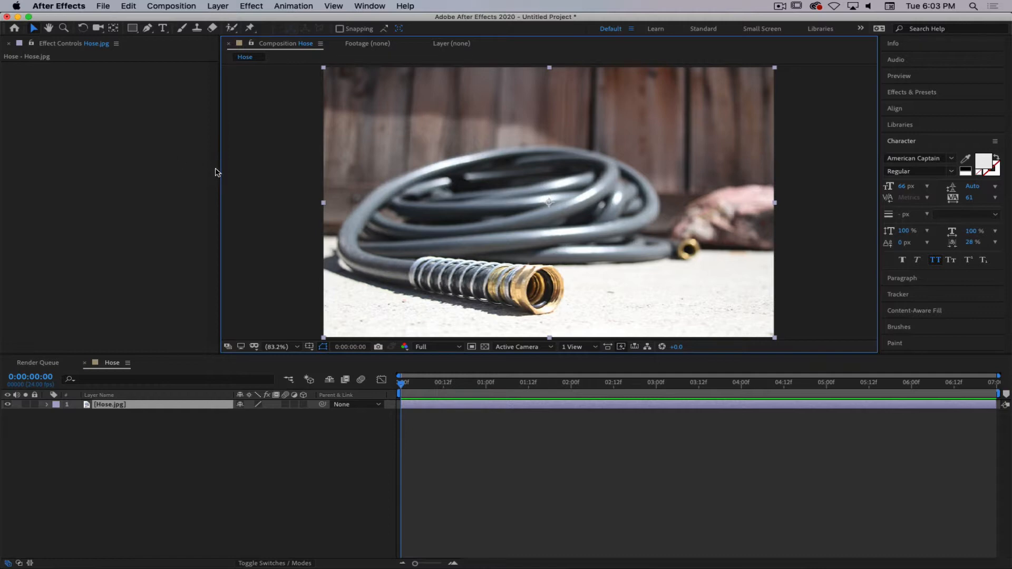
drag(220, 166, 137, 164)
click(264, 429)
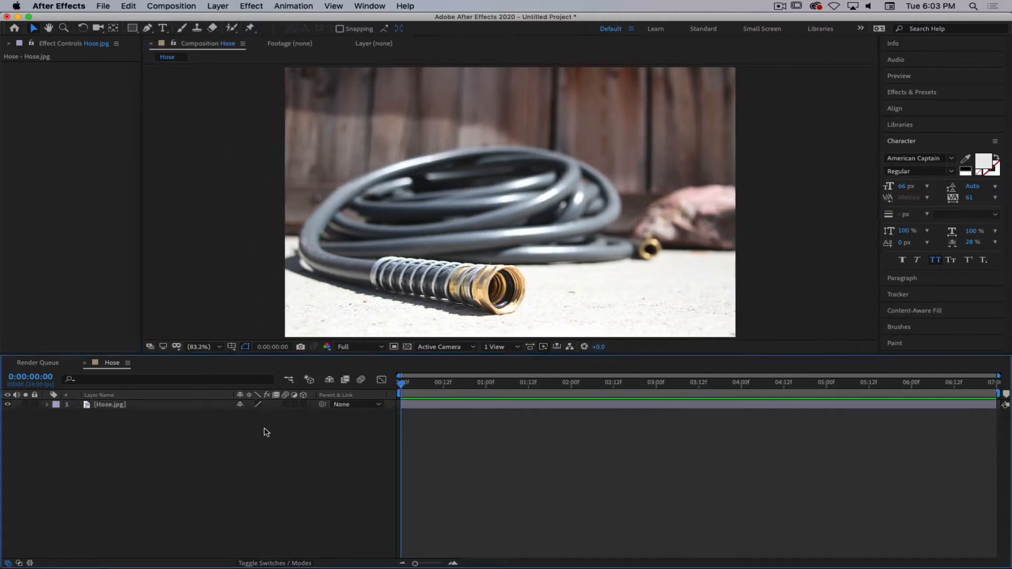
drag(403, 354, 413, 400)
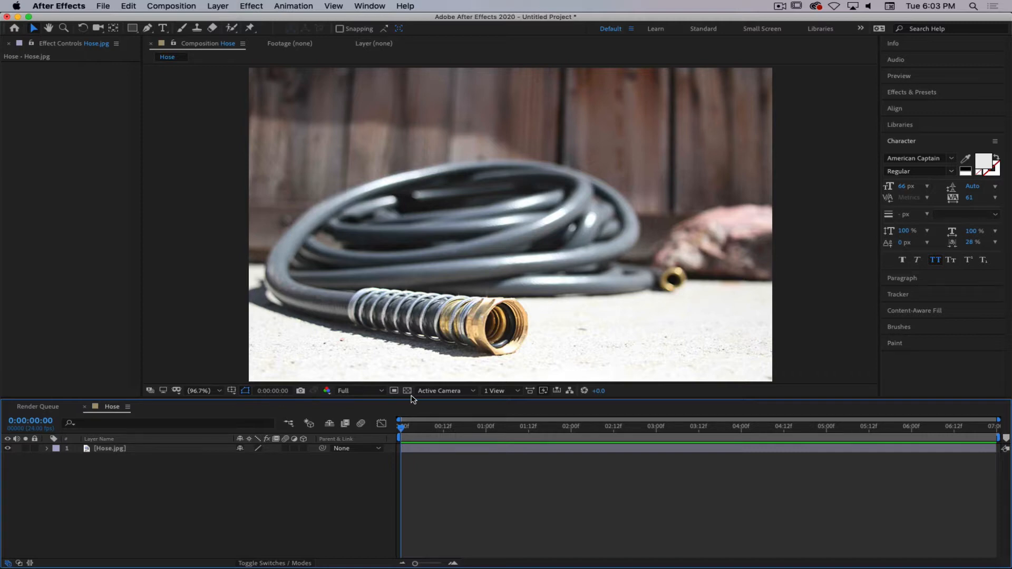
click(780, 6)
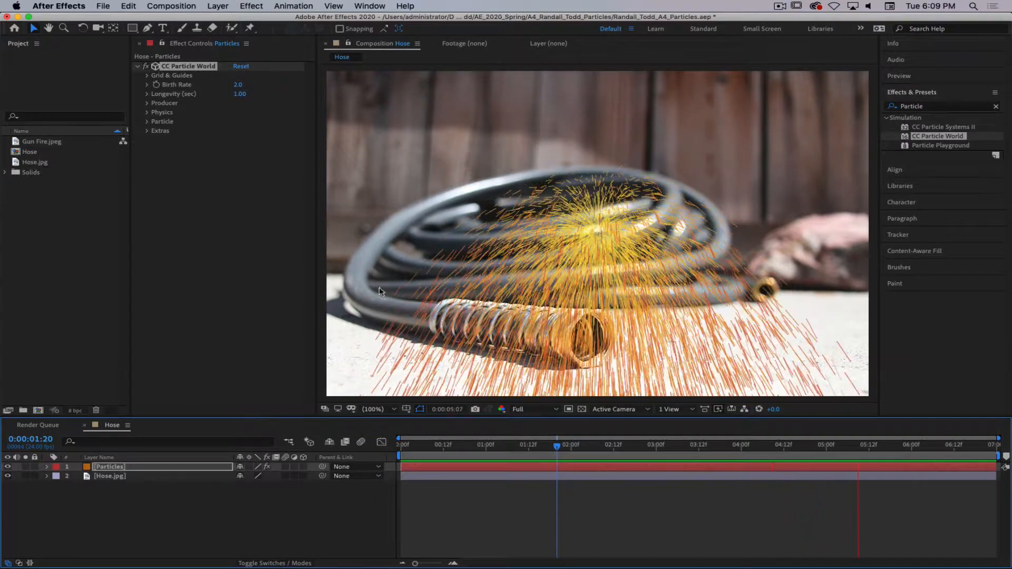
- Stop the particle preview and undo both the CC Particle World effect and the Particles solid layer
key(space)
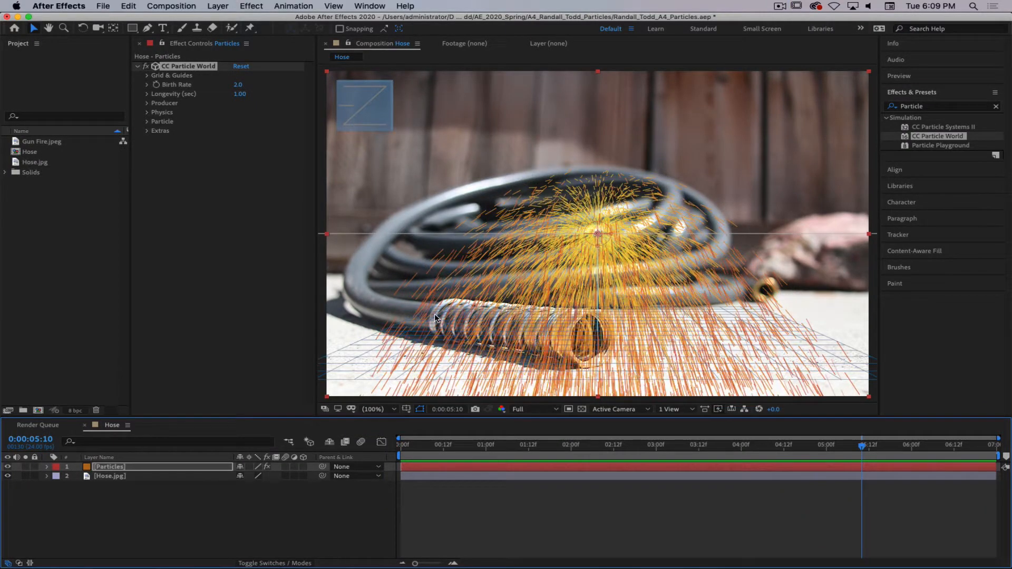
key(super+z)
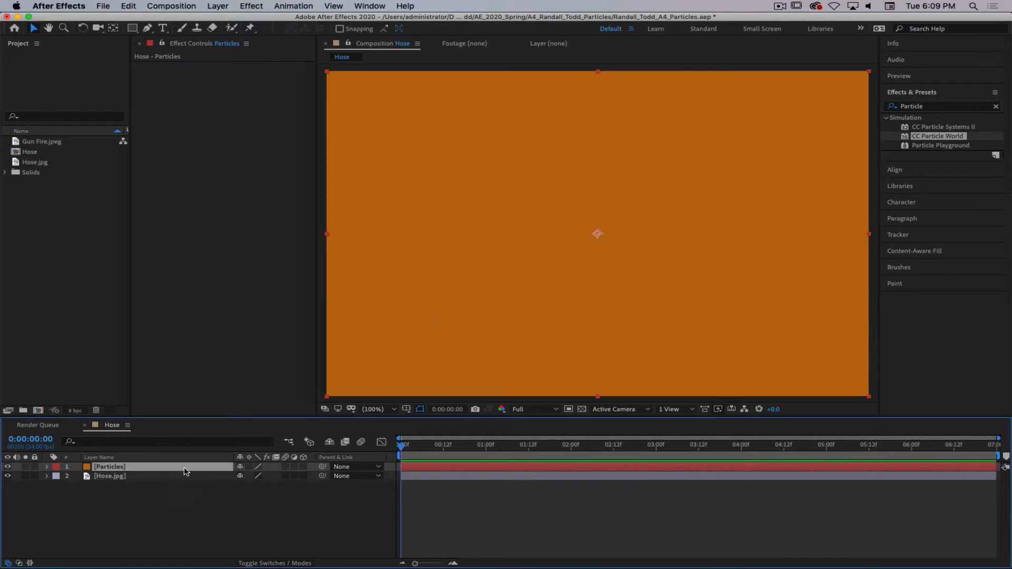
key(super+z)
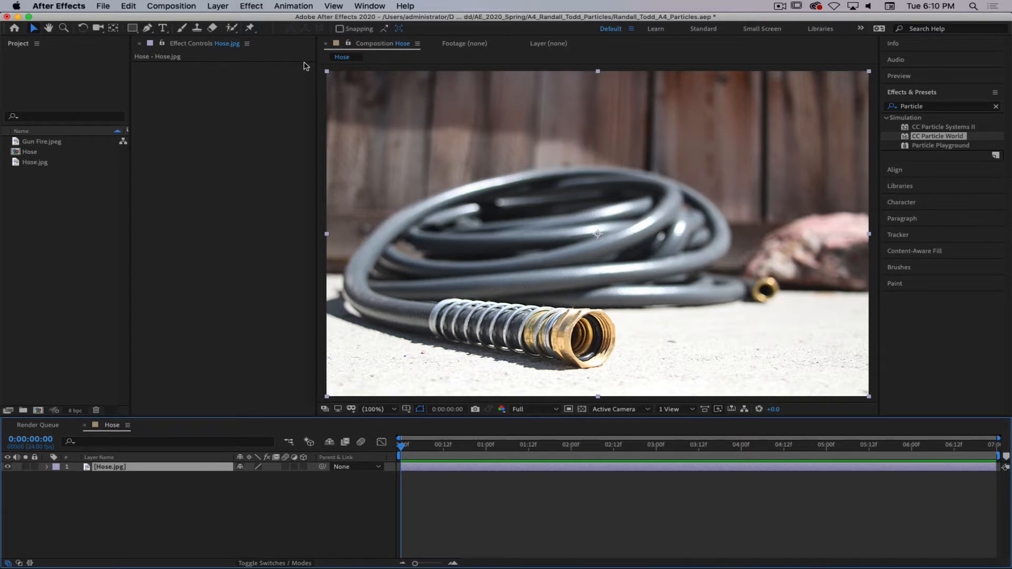
- Create a comp-sized orange solid layer named Particles above the hose photo
click(220, 6)
mouse_move(232, 28)
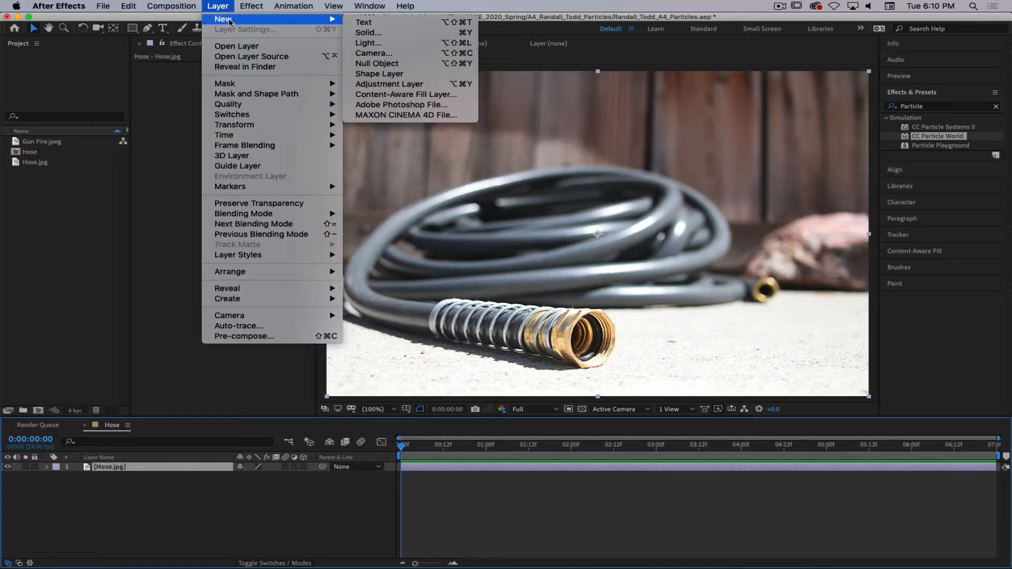
click(371, 37)
drag(191, 69, 271, 78)
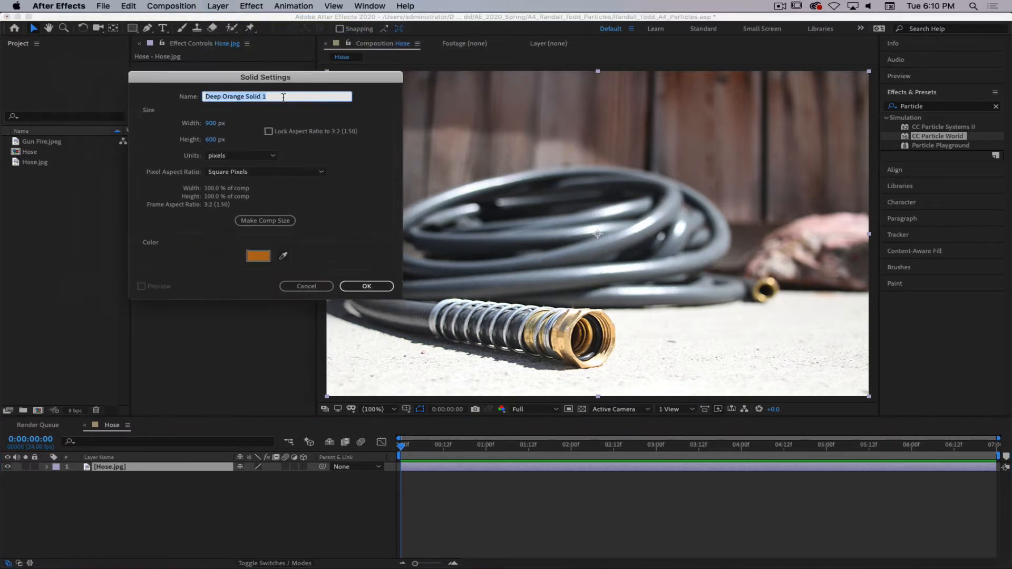
text(Particles)
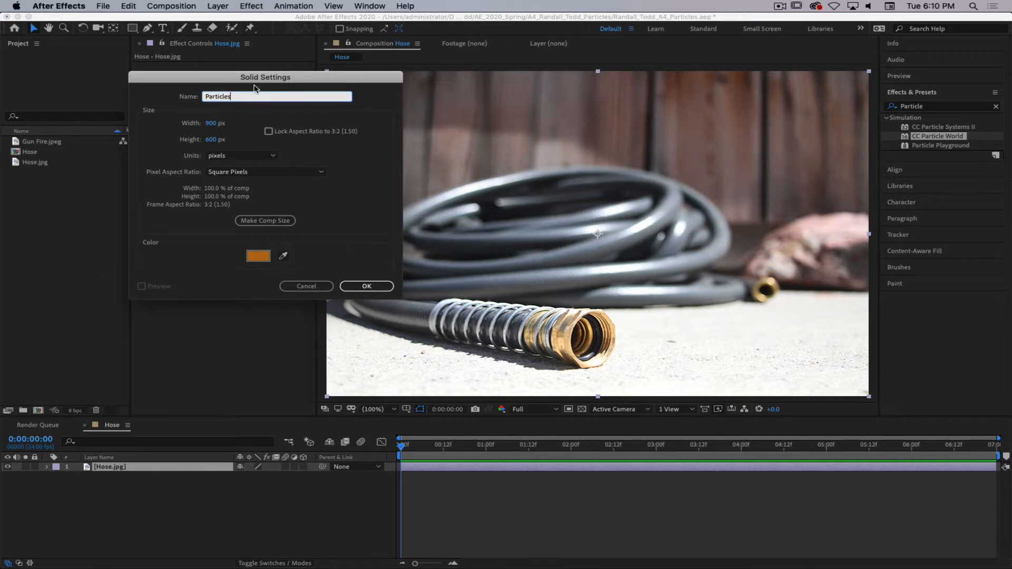
click(364, 286)
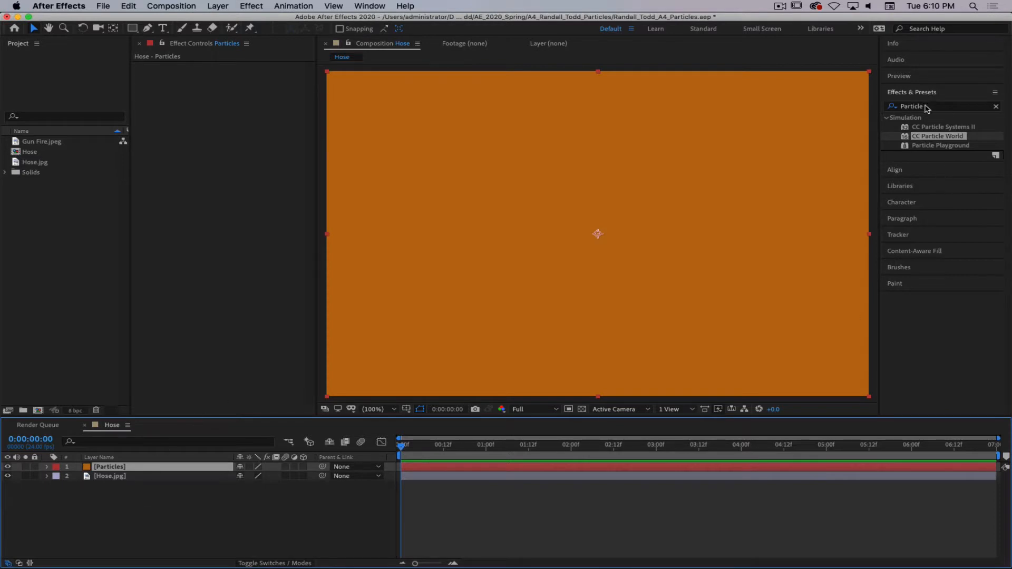
- Apply the CC Particle World effect to the Particles solid and preview it, leaving the playhead at 0:00:00:14
click(902, 98)
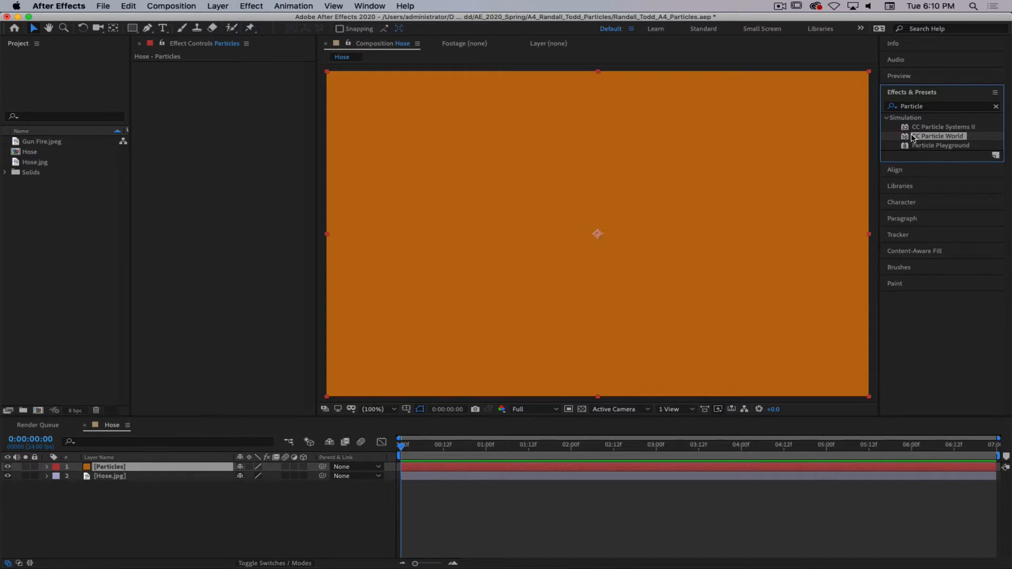
drag(907, 140, 652, 183)
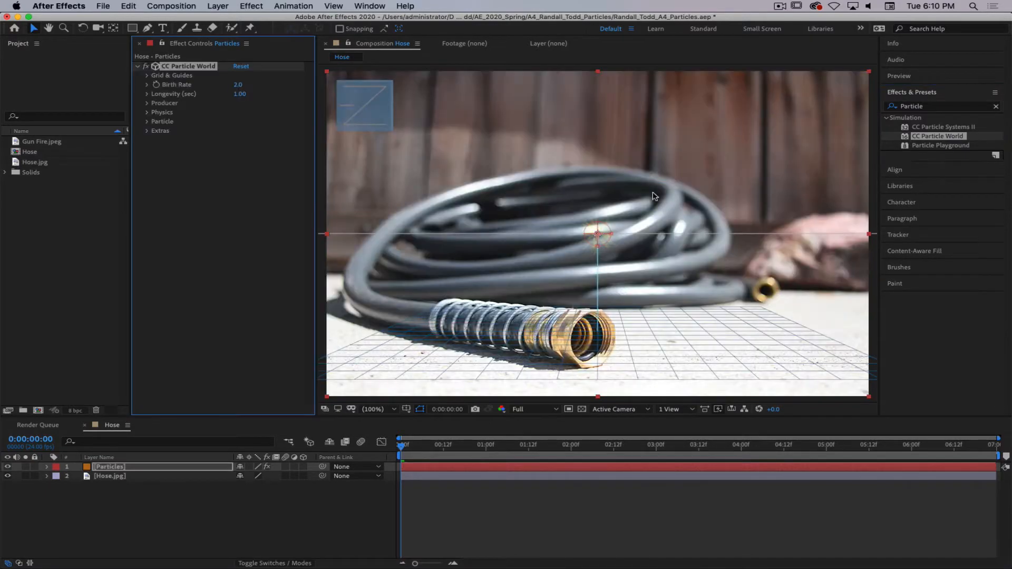
key(space)
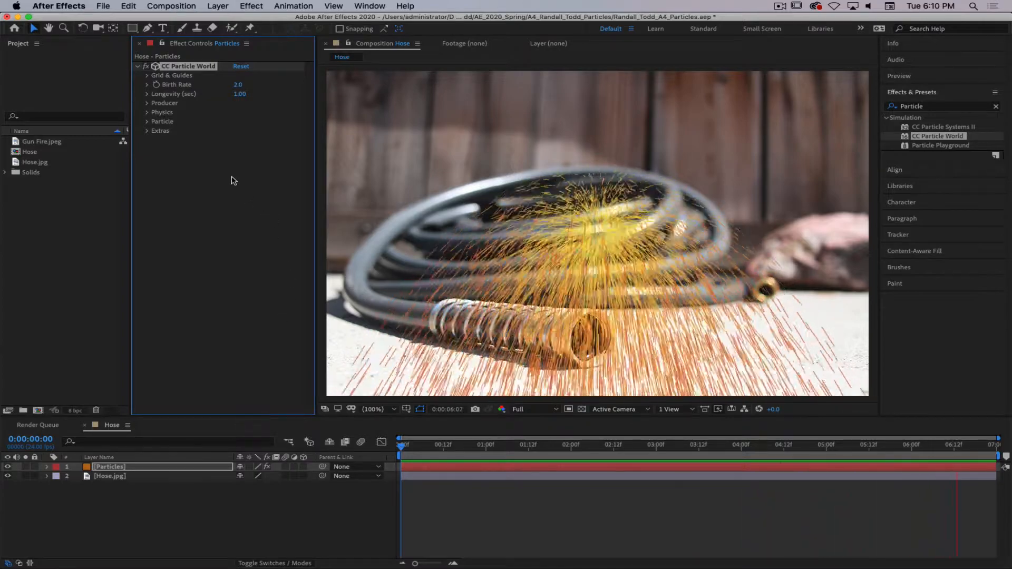
click(278, 189)
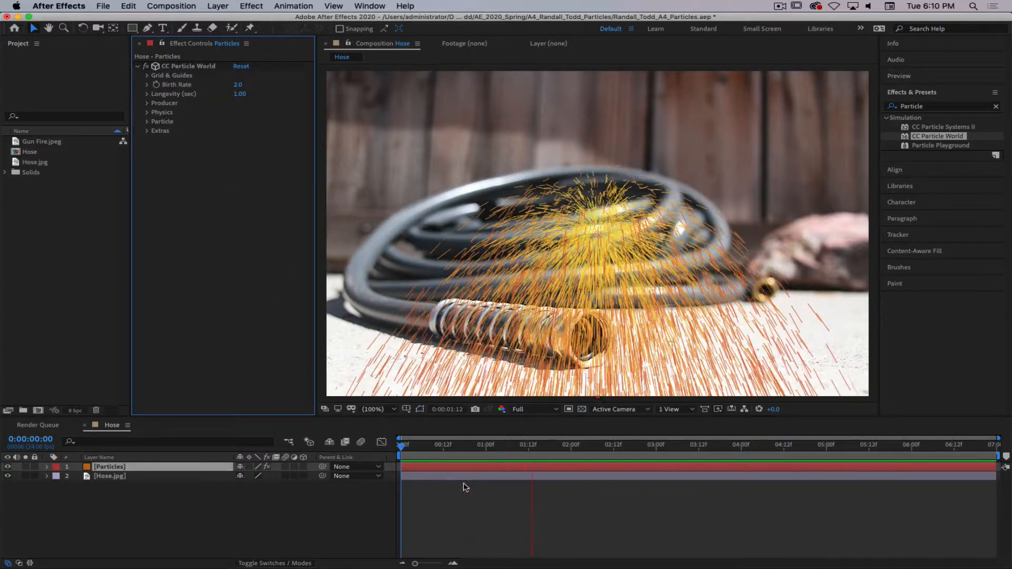
click(450, 446)
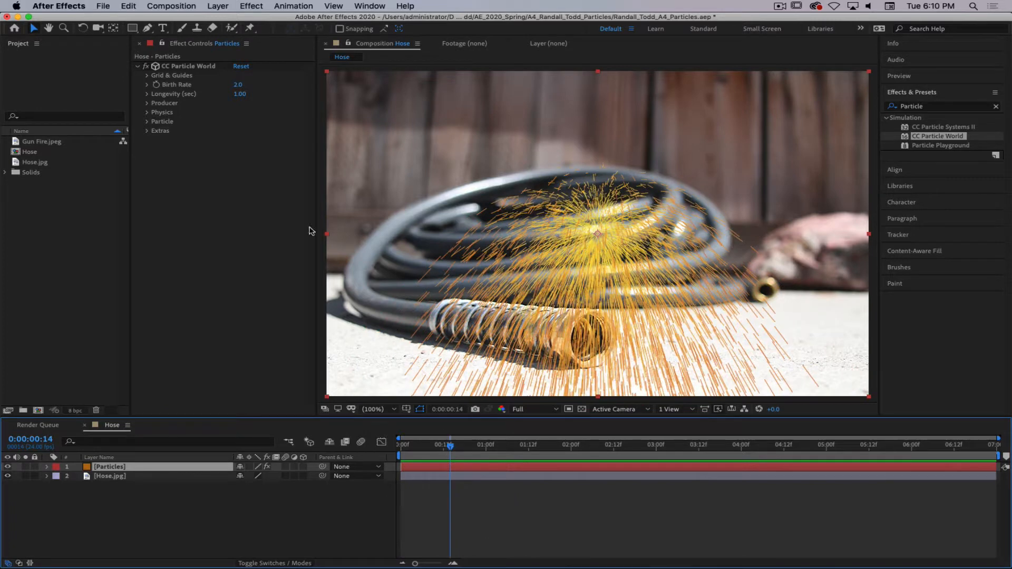
- Expand the Grid & Guides settings and select CC Particle World on the Particles layer to show its on-screen guides
click(193, 48)
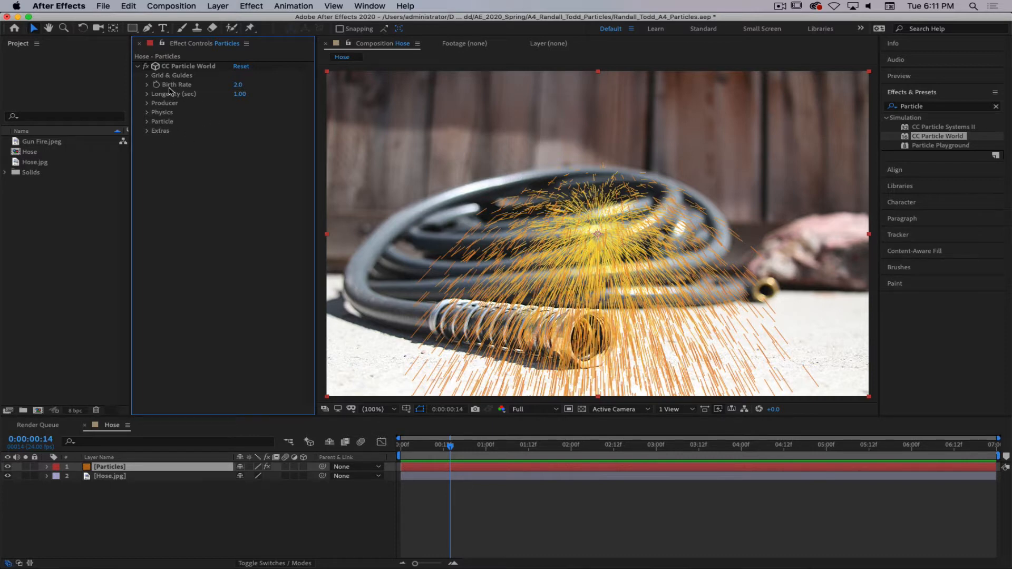
click(147, 75)
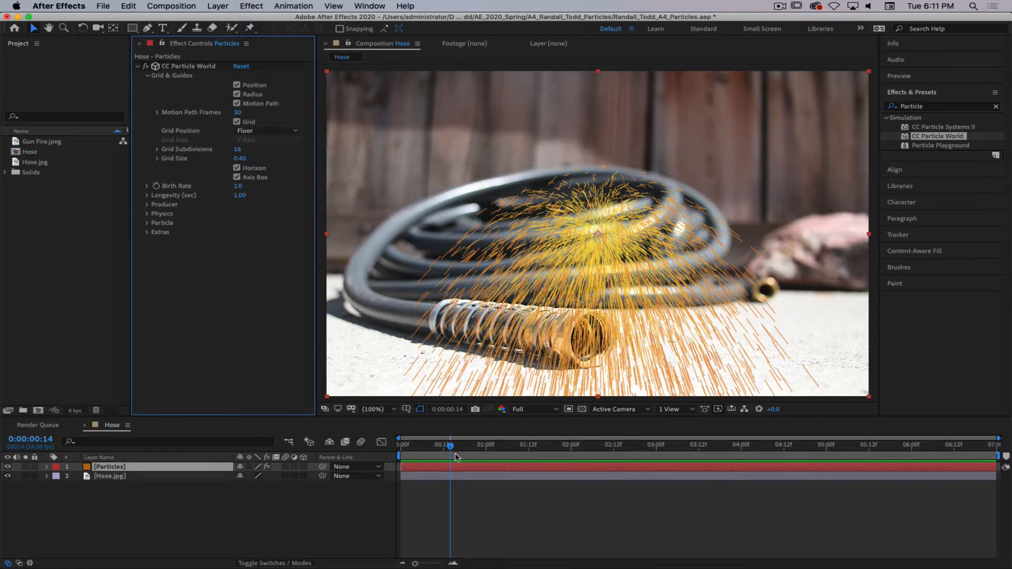
click(133, 468)
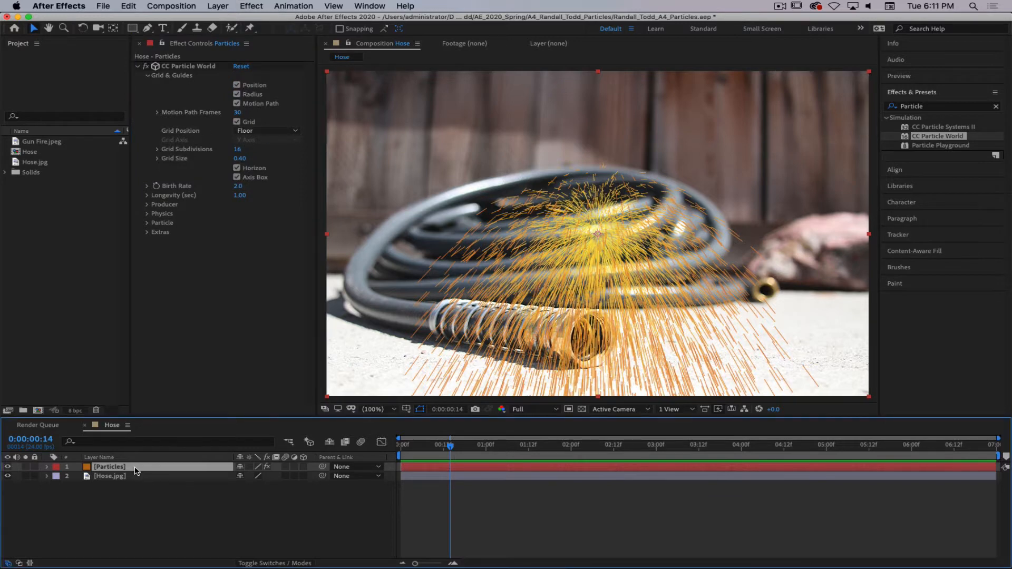
click(205, 520)
click(104, 467)
click(188, 66)
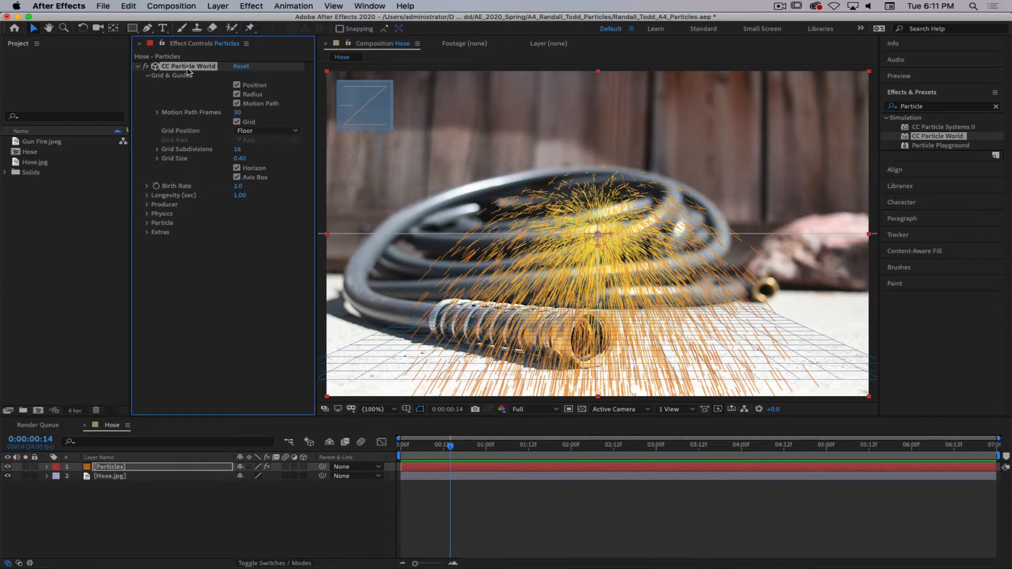
click(311, 523)
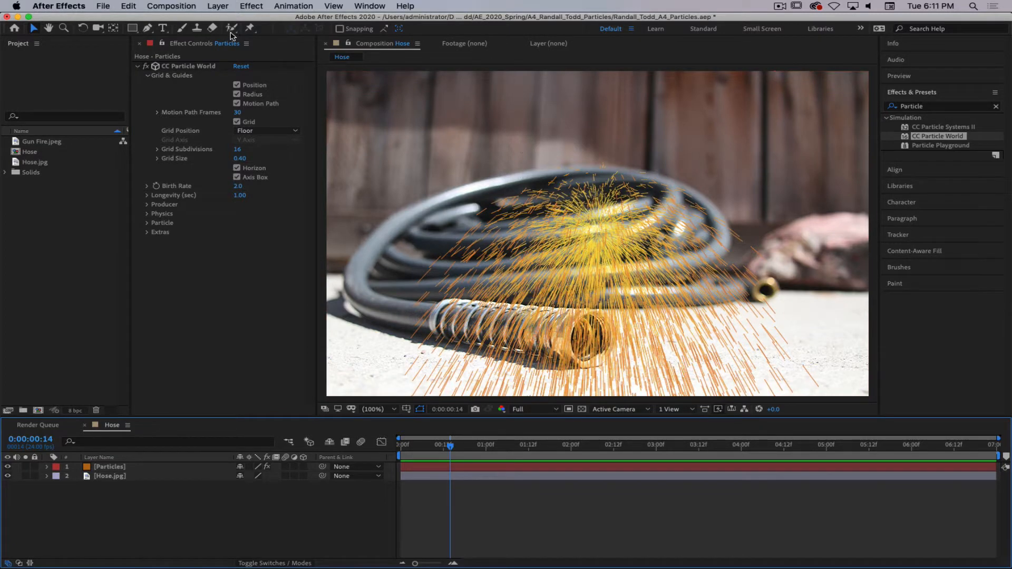
click(189, 67)
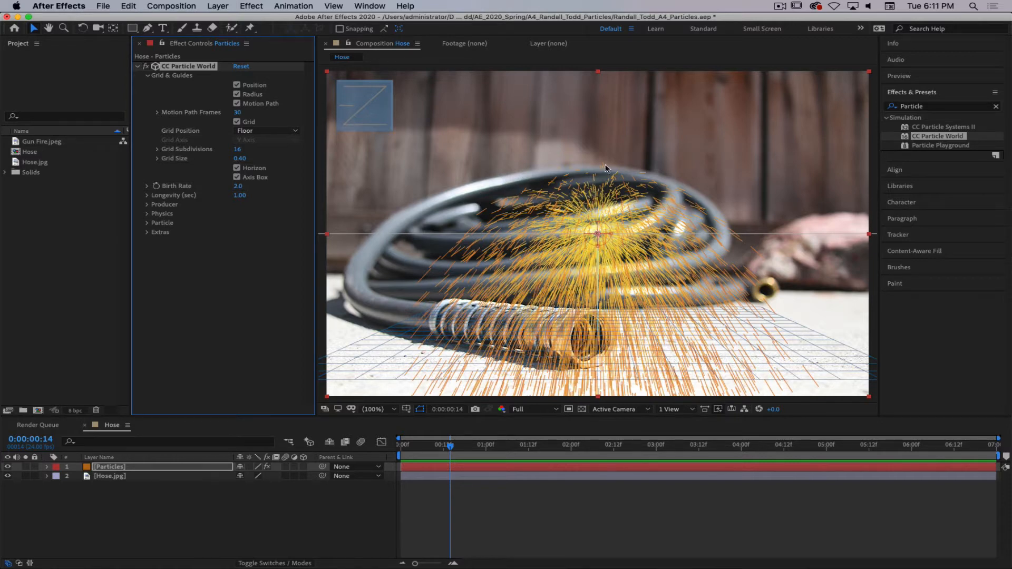
- Toggle the Position, Radius, Motion Path and Grid guides off and back on, and check the Grid Position options
click(237, 84)
click(237, 85)
click(237, 94)
click(237, 94)
click(236, 103)
click(237, 103)
click(237, 95)
click(237, 94)
click(237, 122)
click(237, 121)
click(267, 133)
click(270, 134)
- Raise the particle Birth Rate to 65.3 and preview the denser effect, stopping at 0:00:02:21
drag(237, 186, 573, 205)
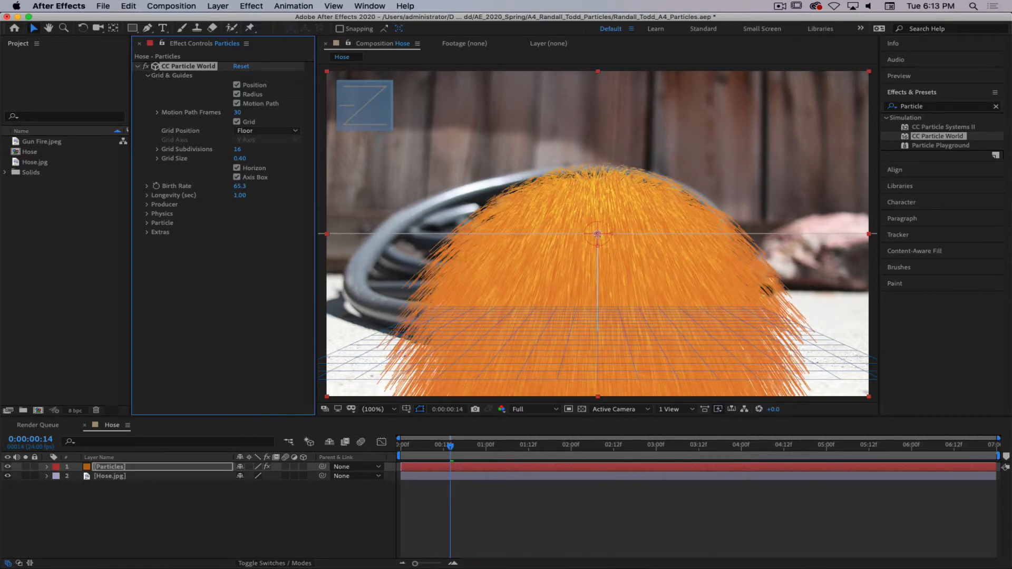
key(space)
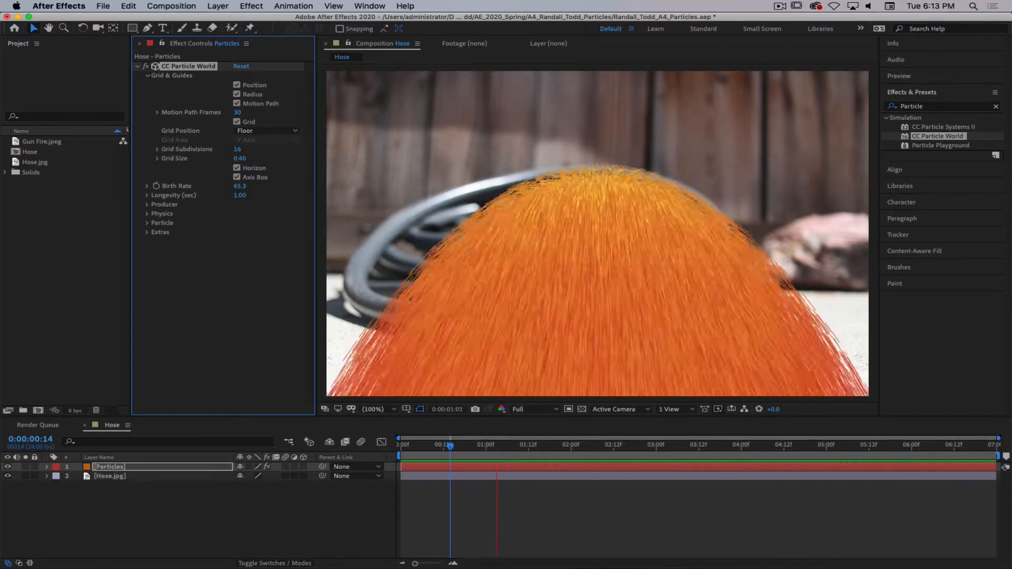
key(space)
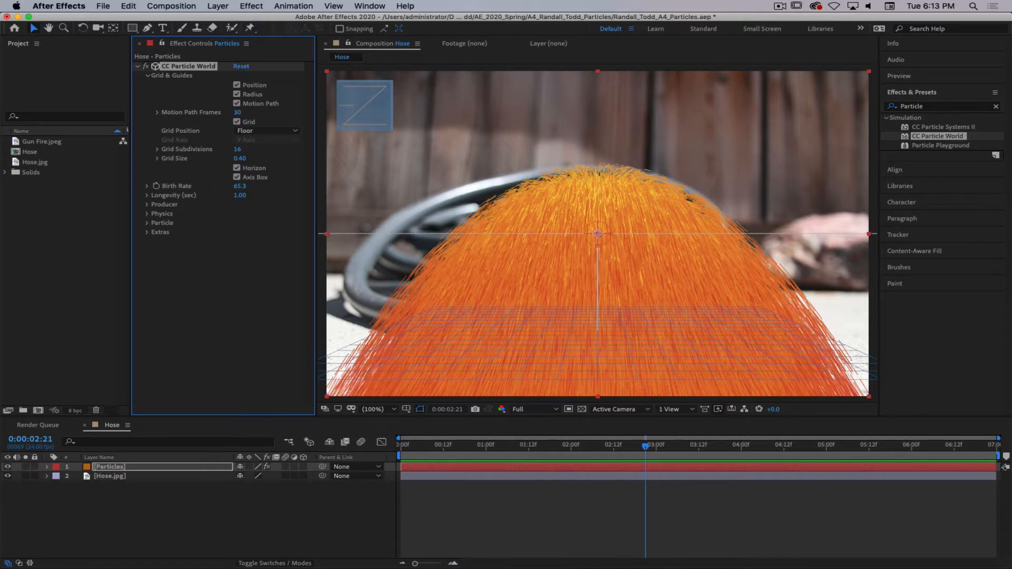
- Preview the particles at Half resolution and return the composition viewer to Full resolution
click(537, 411)
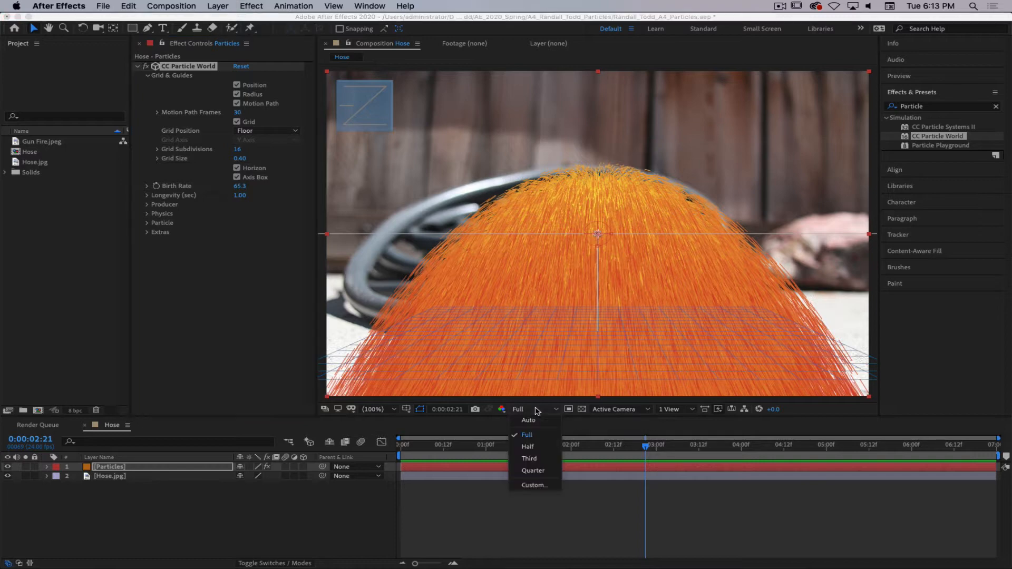
click(538, 448)
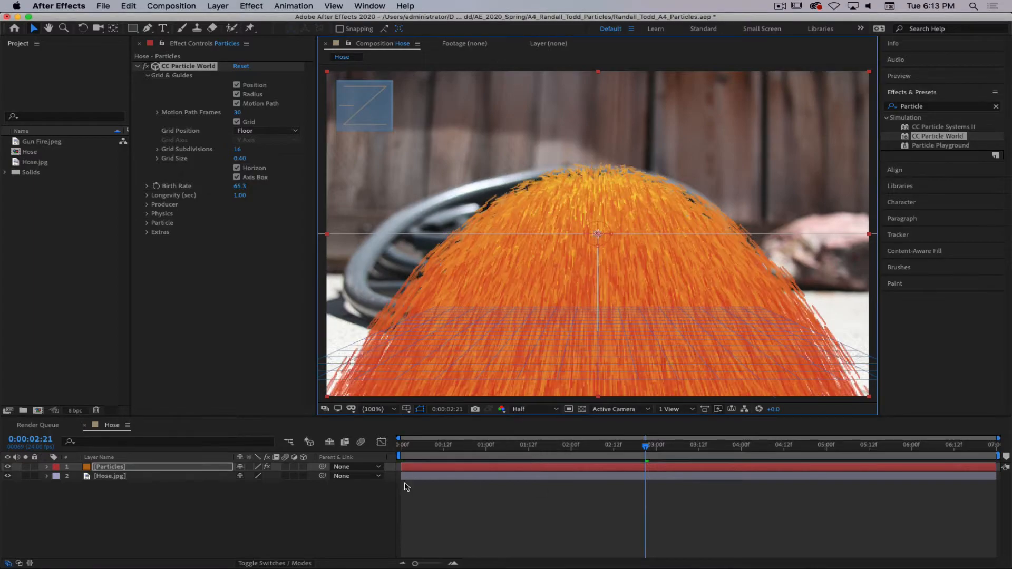
key(space)
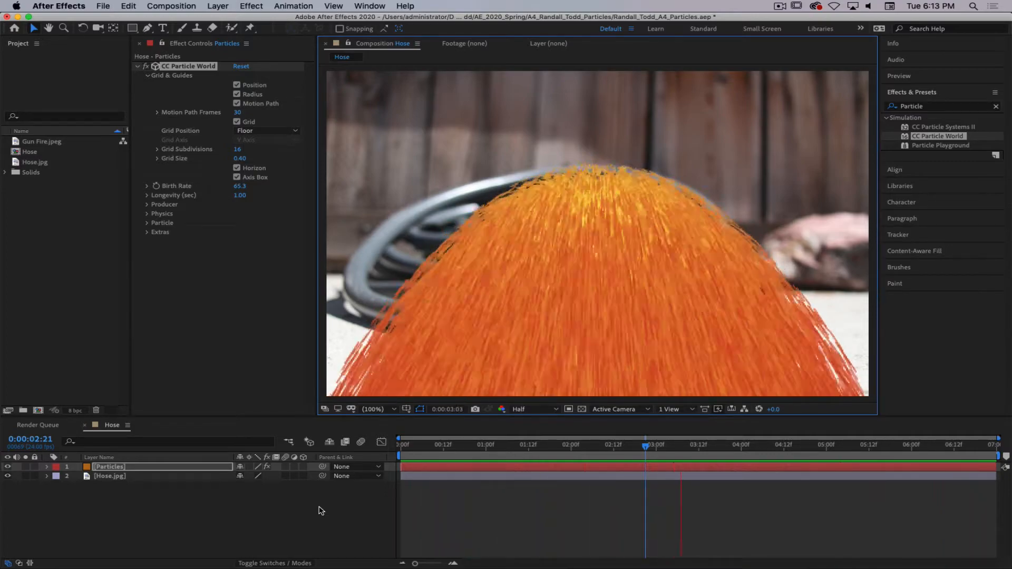
key(space)
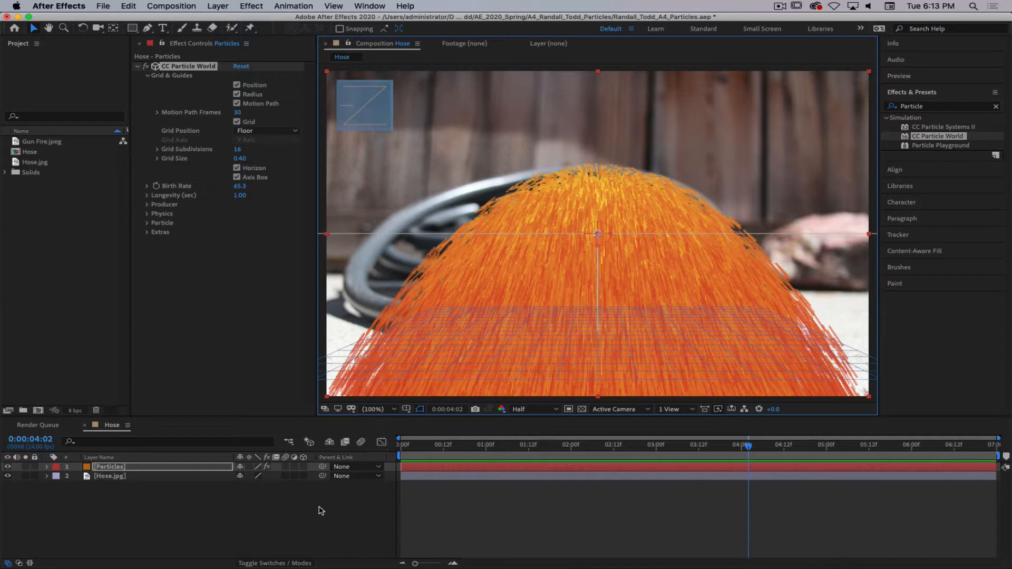
click(534, 409)
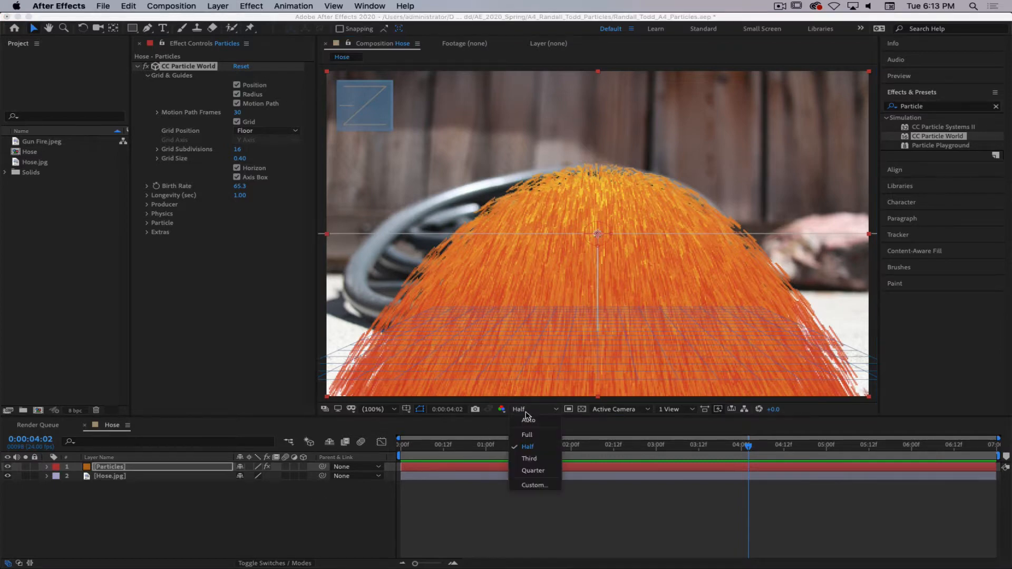
click(528, 435)
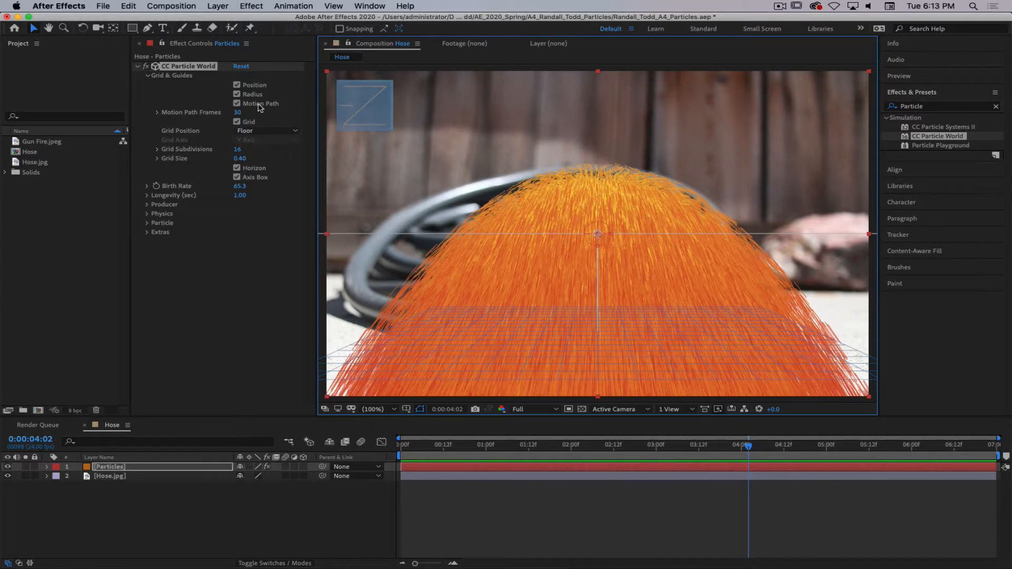
- Set the particle Birth Rate to 2 and preview the animation
click(240, 186)
text(2)
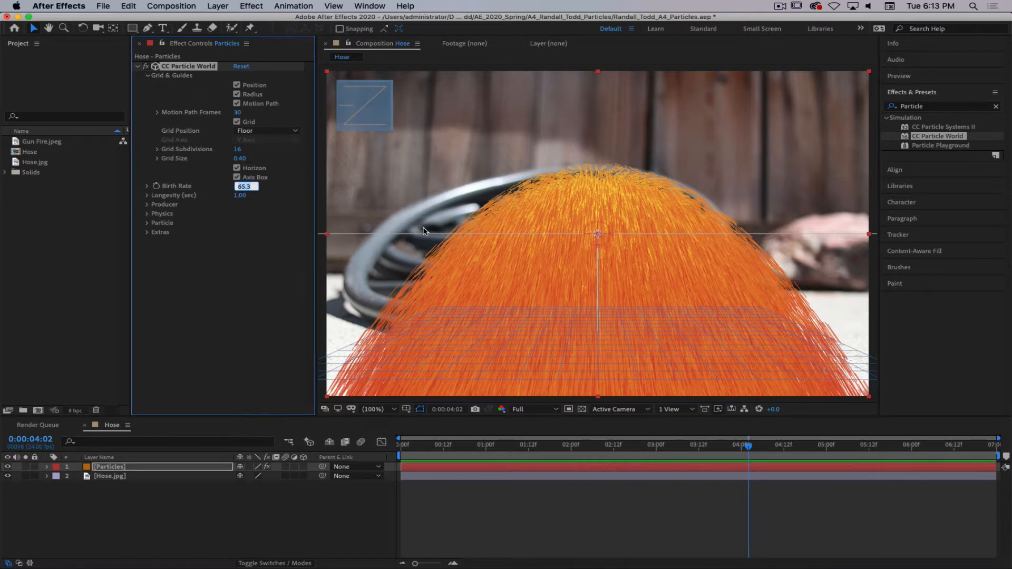
key(Return)
key(space)
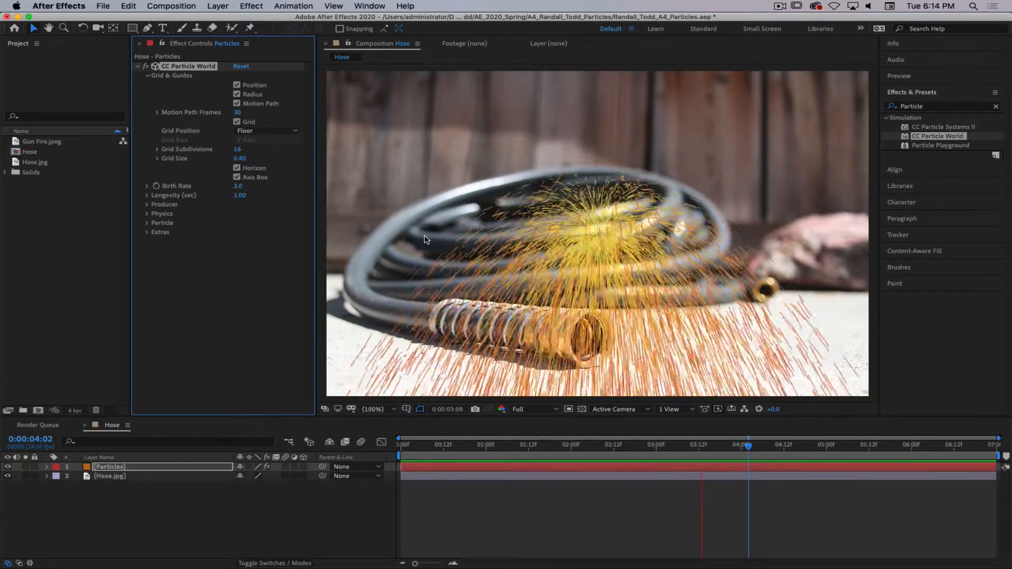
key(space)
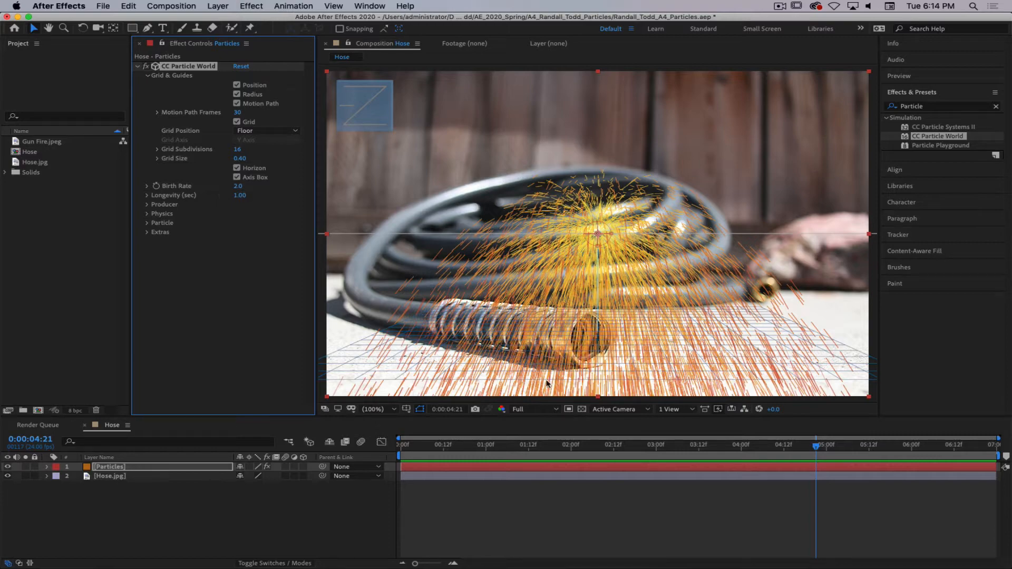
- Start keyframing Birth Rate at 0:00:01:00, reveal the keyframe in the timeline and set its value to 0
drag(817, 447, 486, 460)
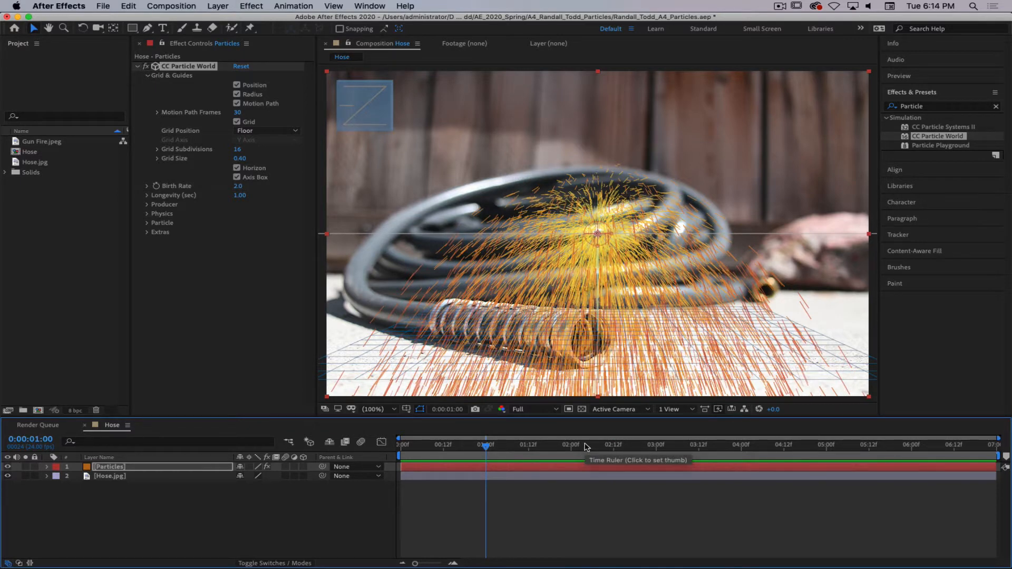
click(156, 186)
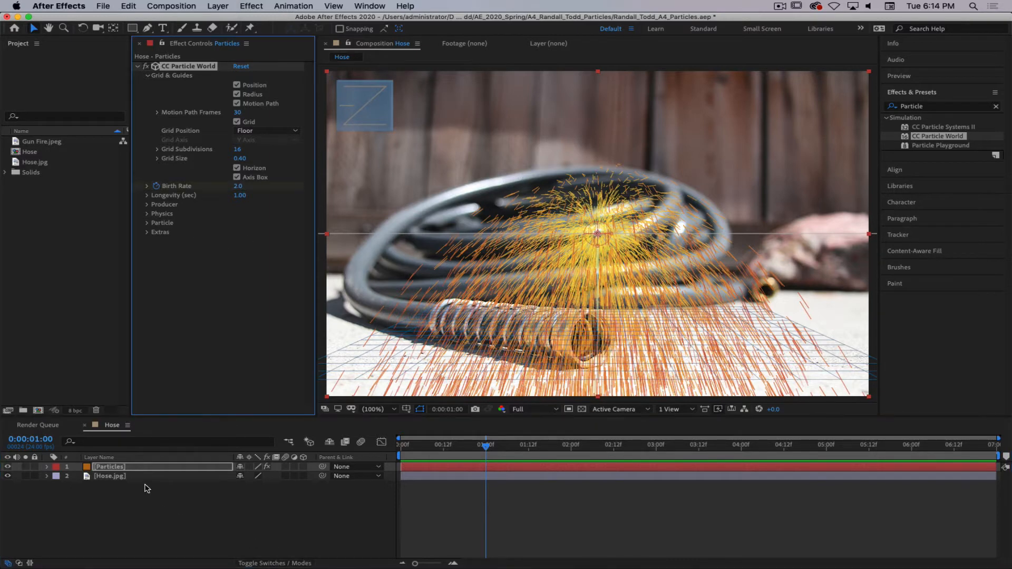
click(156, 469)
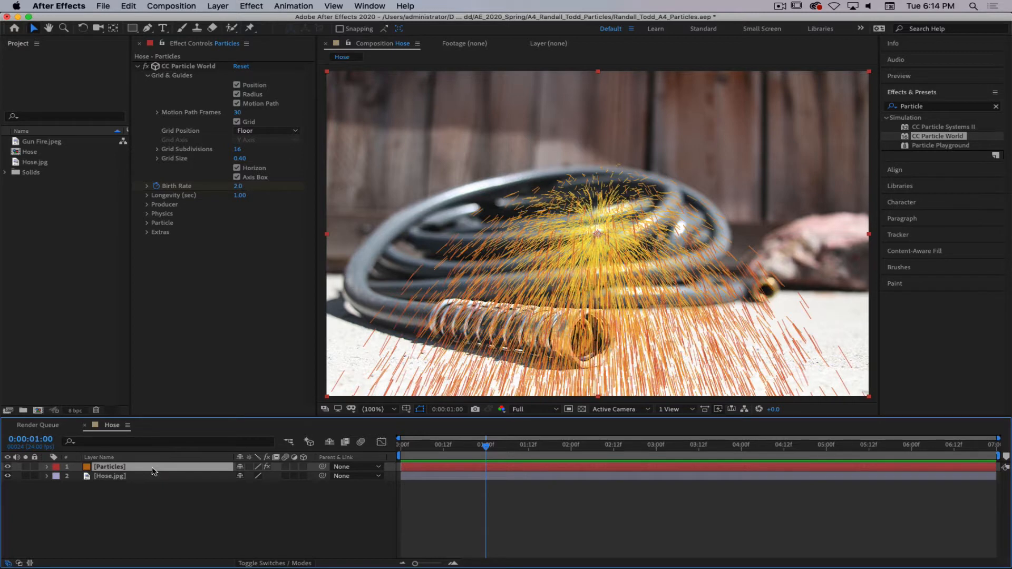
key(u)
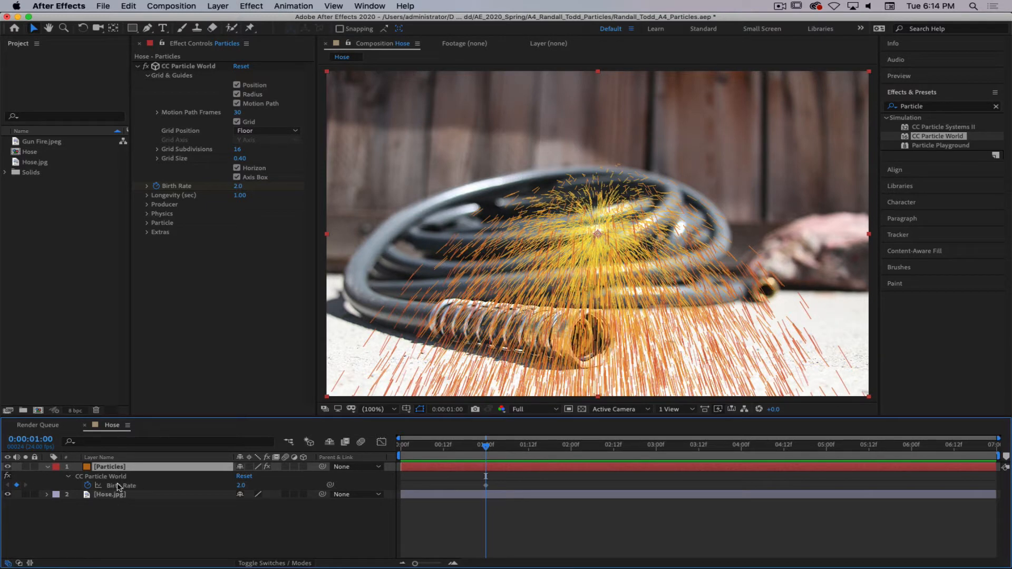
click(251, 486)
key(Return)
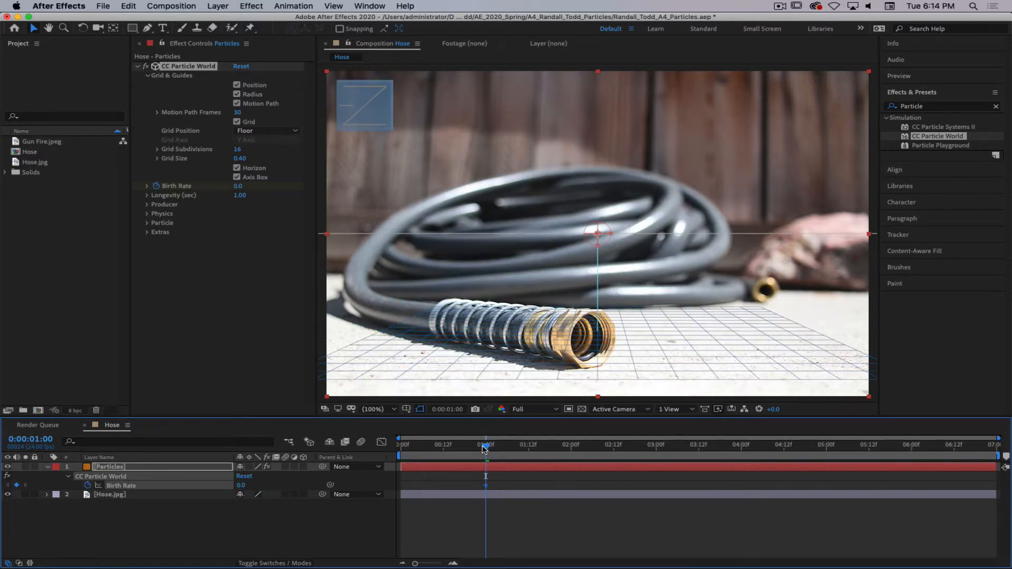
- Add a Birth Rate keyframe with a value of 10 at 0:00:01:02
drag(485, 448, 493, 448)
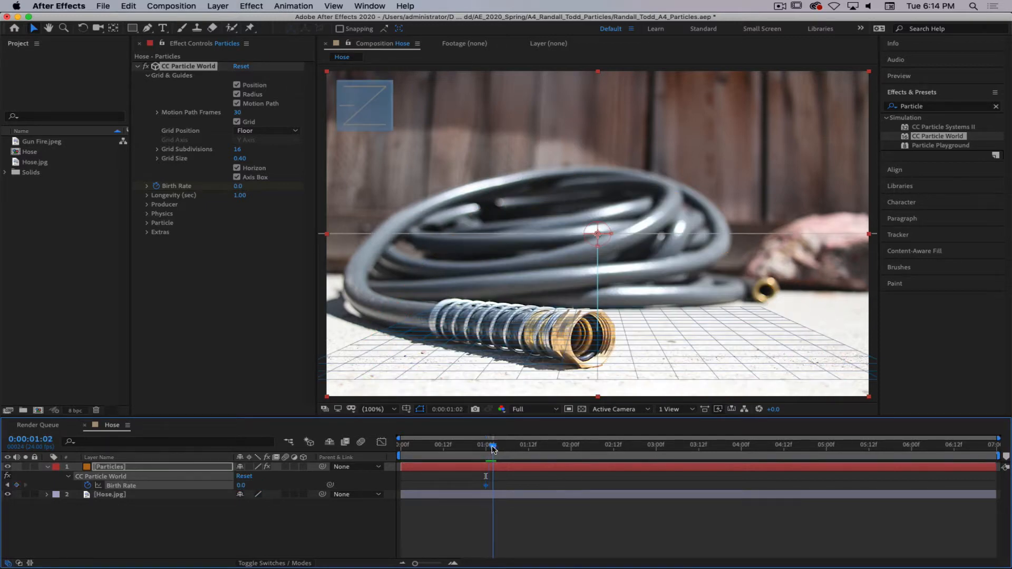
click(240, 486)
key(Return)
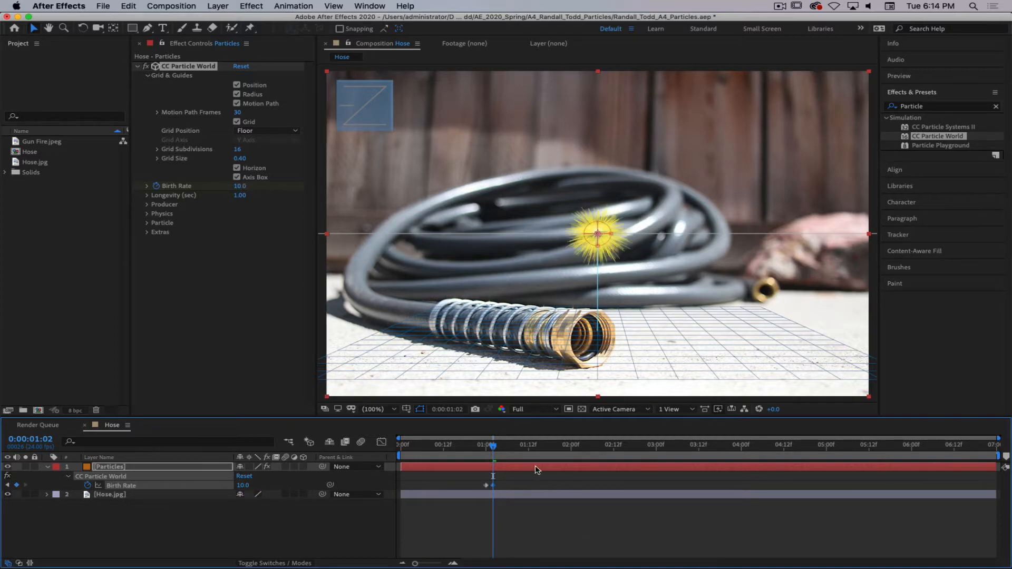
- Add a Birth Rate keyframe with a value of 0 at 0:00:01:04 and play the animation
drag(495, 449, 501, 448)
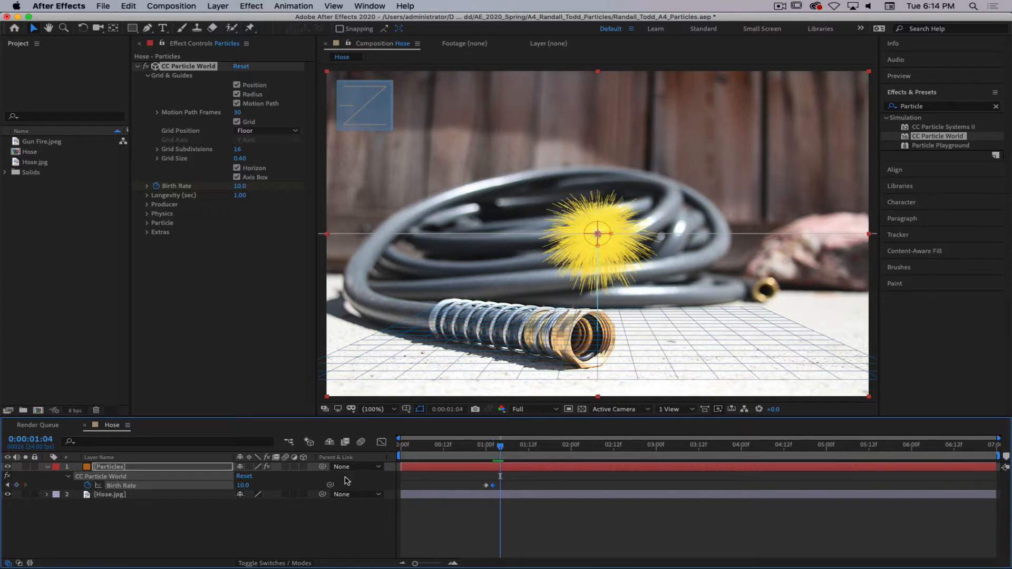
click(243, 485)
text(0)
key(Return)
key(space)
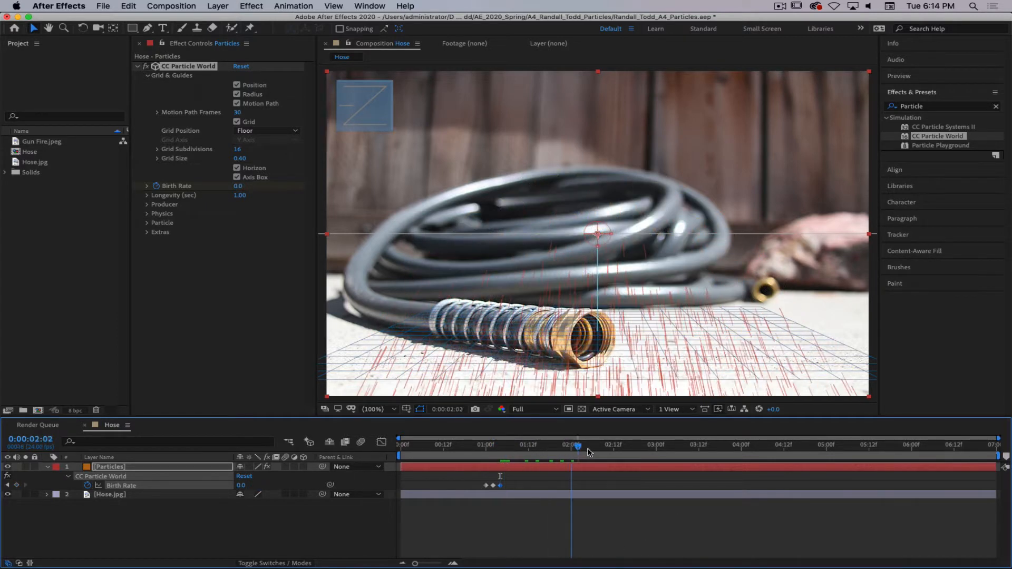
- End the work area at about 0:00:02:00 and preview the particle burst from the start of the composition
drag(502, 455, 572, 452)
key(n)
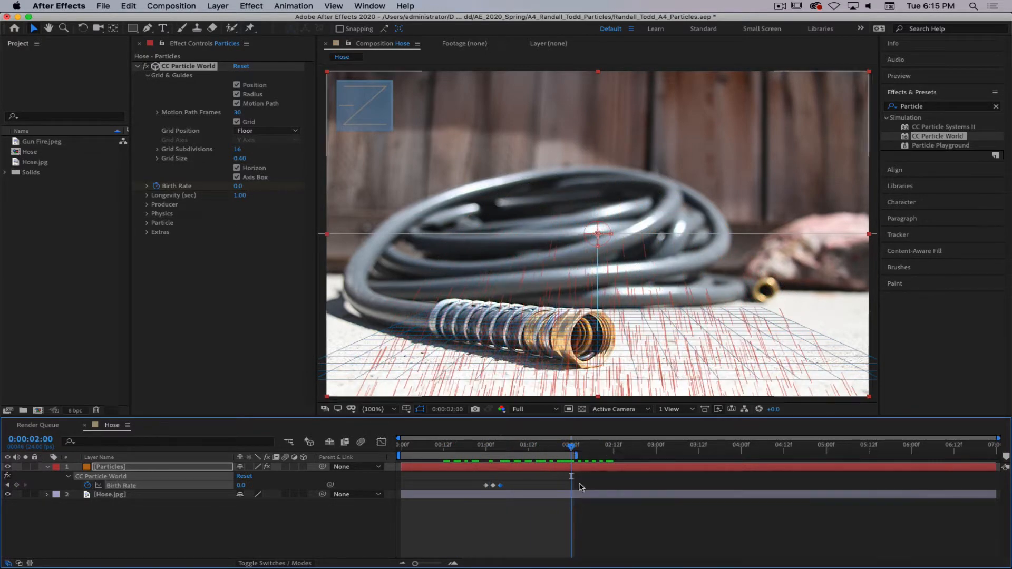
key(Home)
key(space)
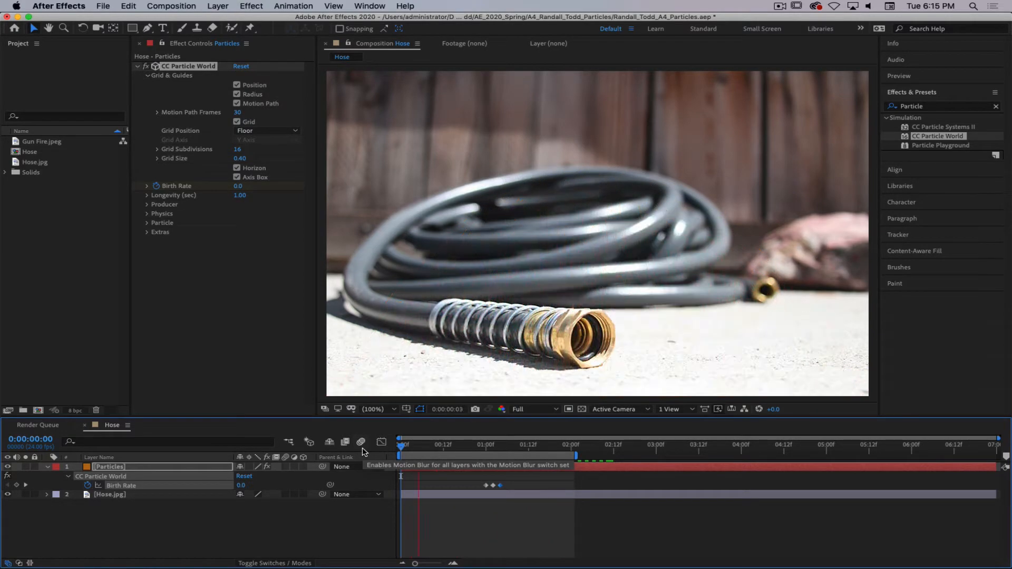
key(space)
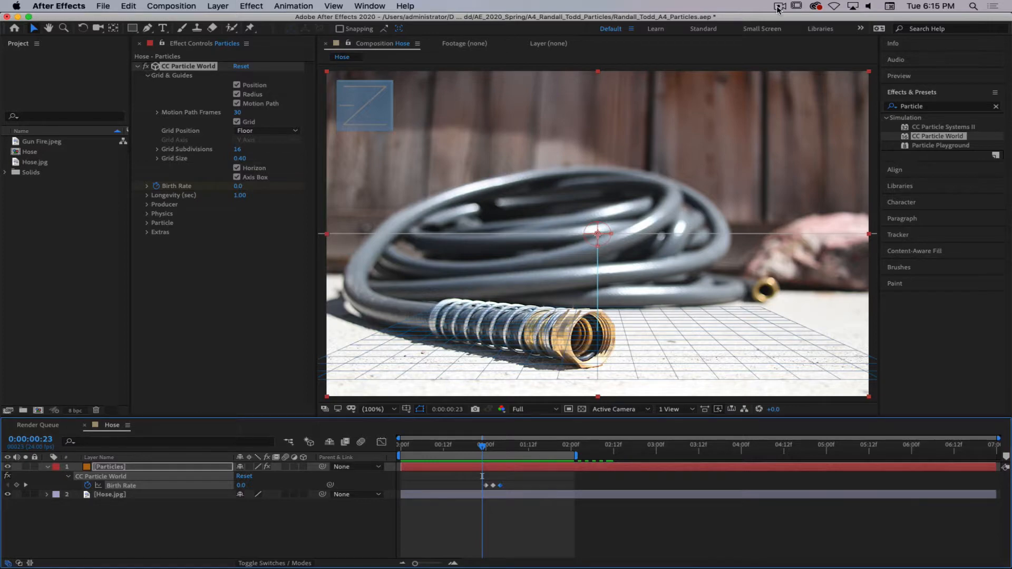
- Duplicate the three Birth Rate keyframes starting at about 0:00:01:21 and set the copied middle keyframe at 0:00:01:23 to 50
drag(521, 482, 477, 489)
drag(498, 448, 566, 452)
key(ctrl+v)
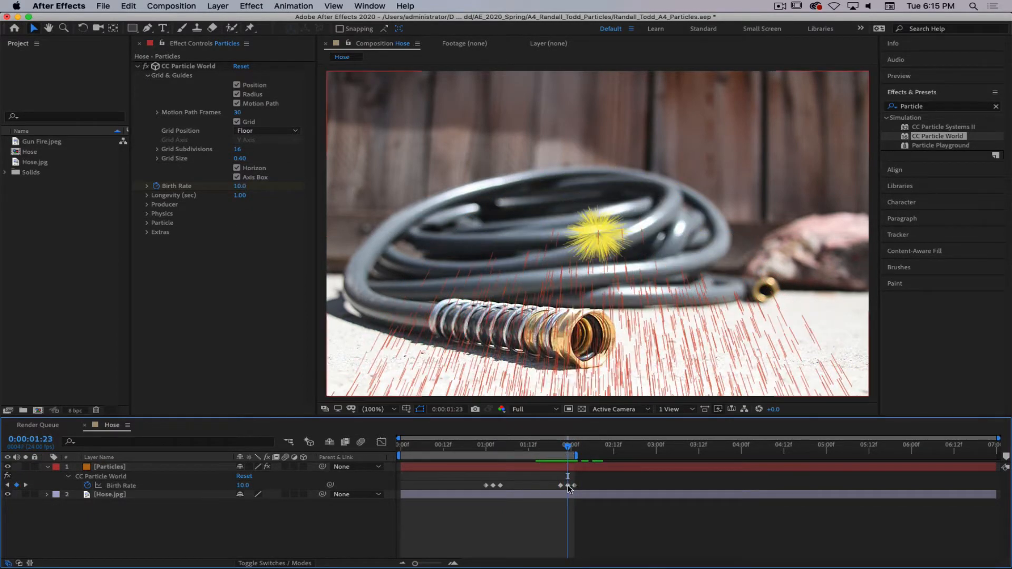
click(568, 485)
click(243, 485)
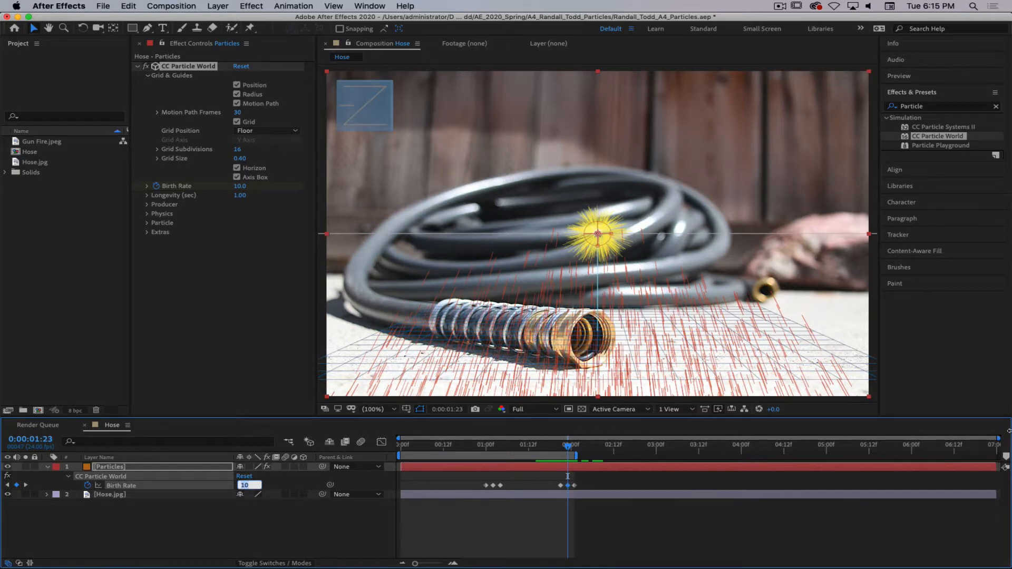
text(50)
key(Return)
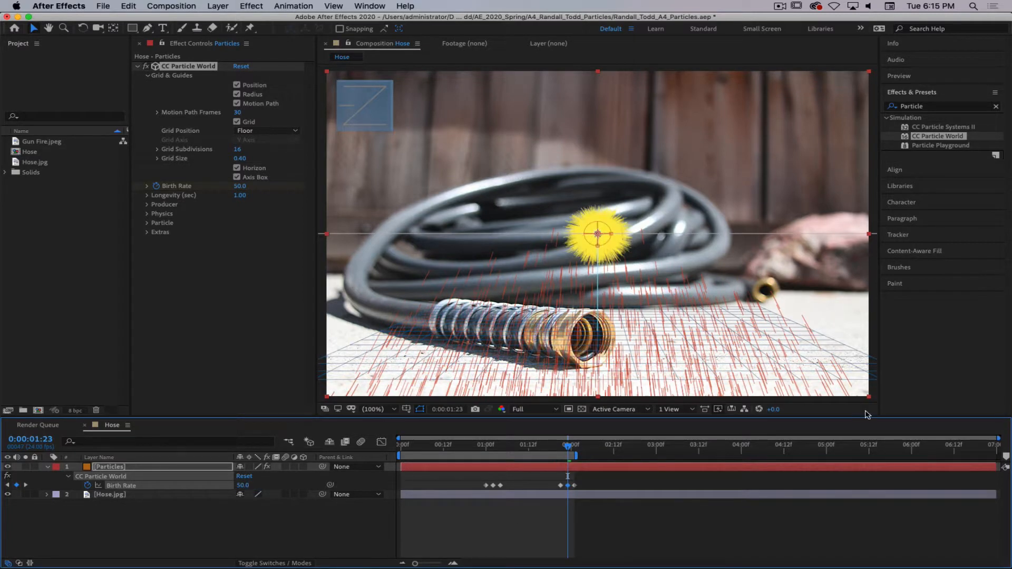
- Extend the work area to about 0:00:03:00 and preview both particle bursts from the start
drag(579, 456, 659, 453)
drag(567, 448, 342, 444)
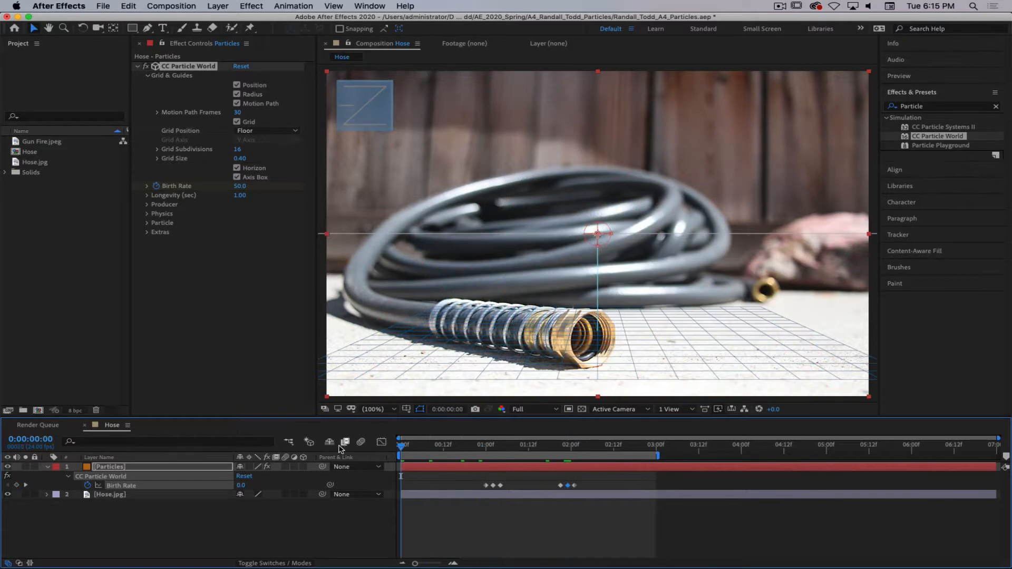
key(space)
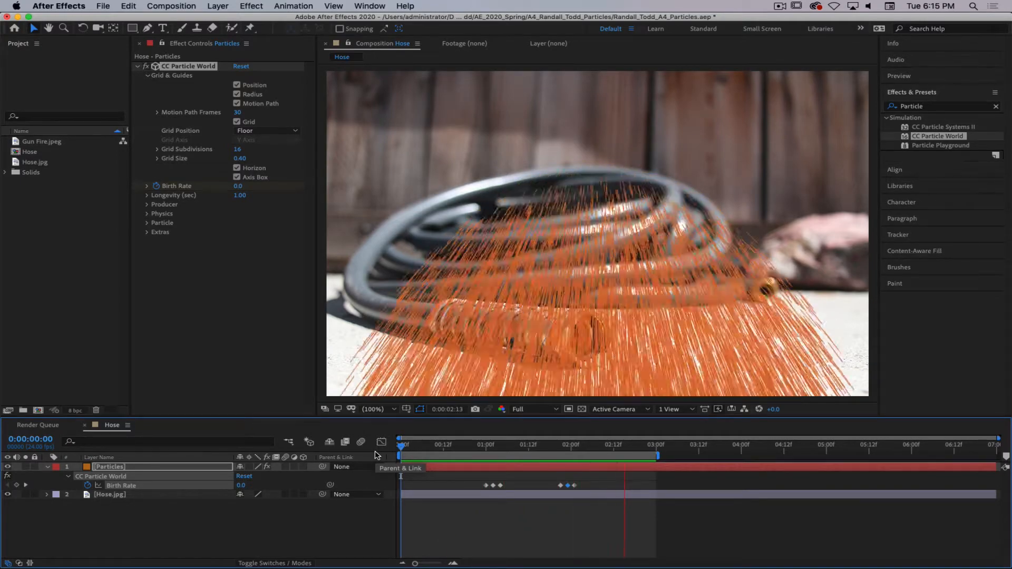
key(space)
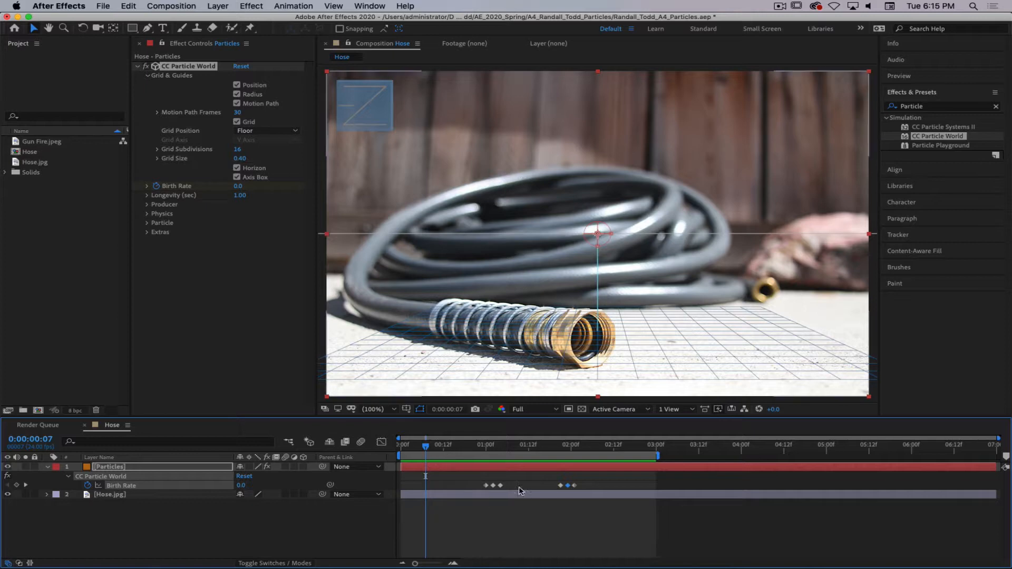
- Collapse the Particles layer and expand its Effects again to list all CC Particle World properties in the timeline
click(148, 469)
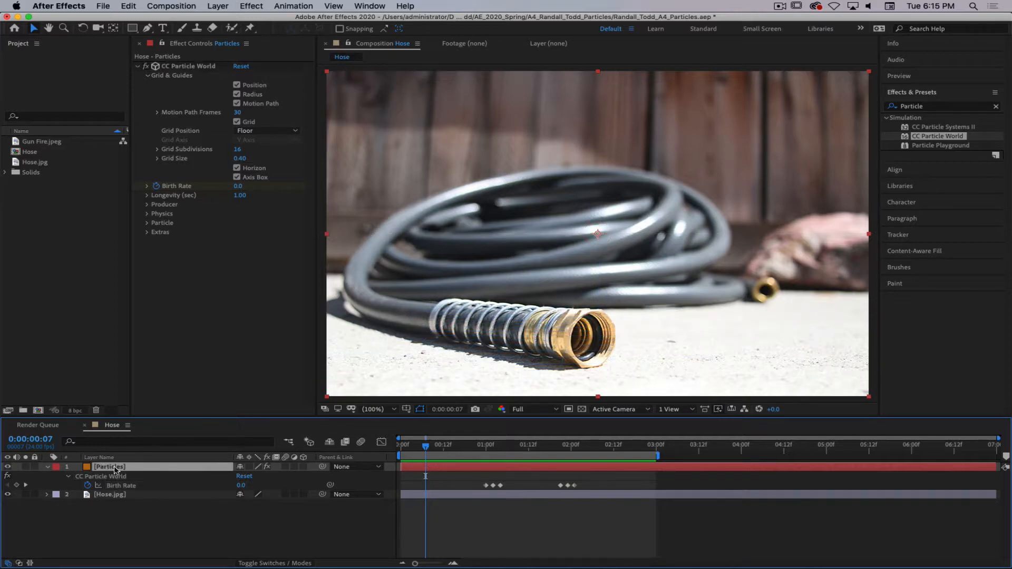
click(48, 466)
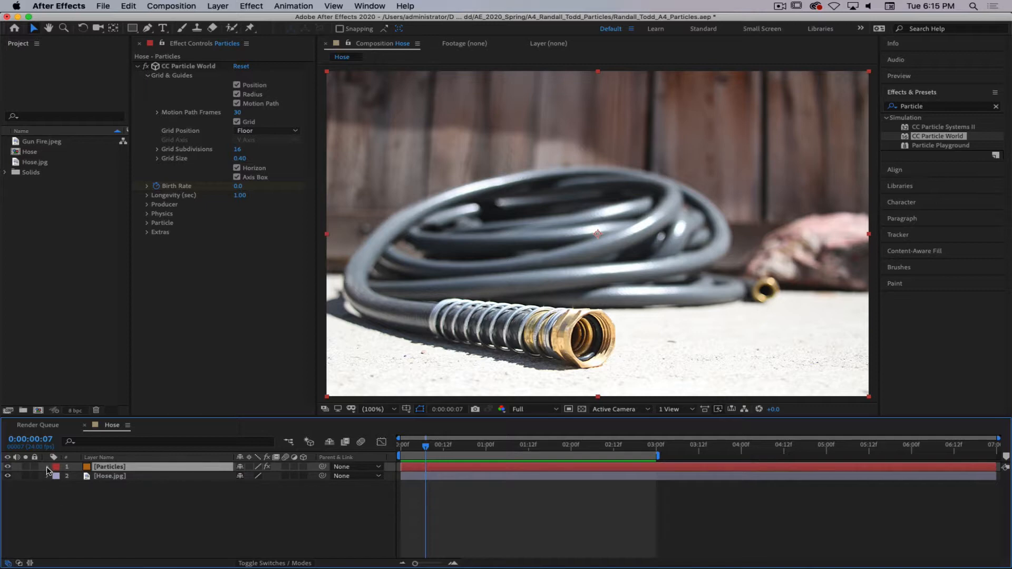
click(47, 467)
click(58, 477)
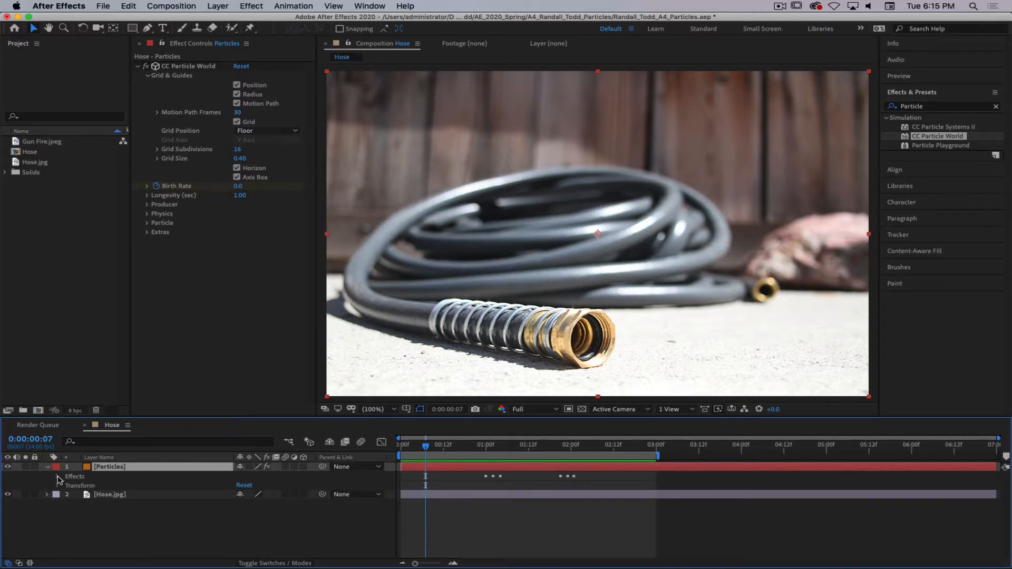
click(57, 477)
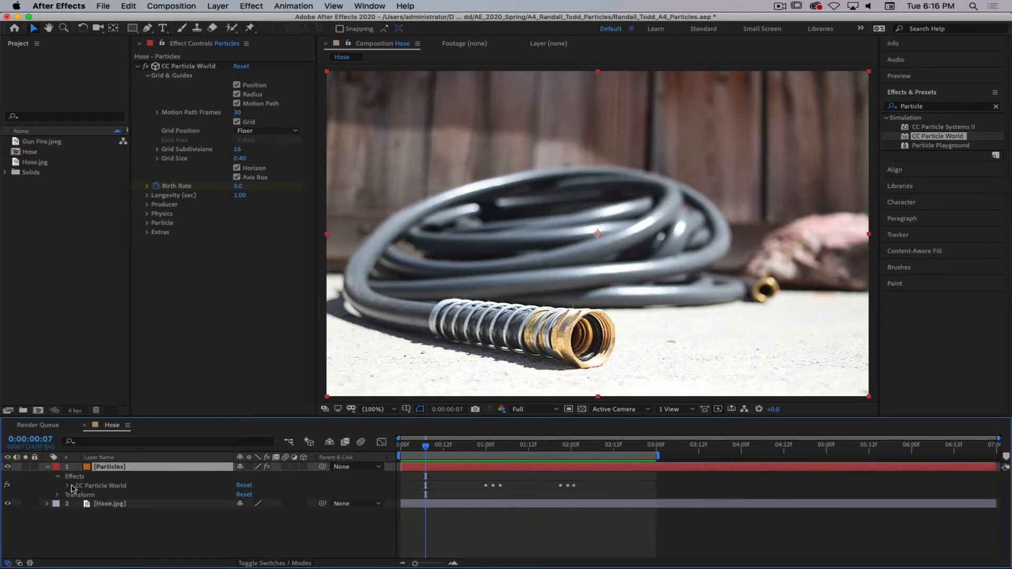
click(68, 486)
click(67, 485)
scroll(174, 500, down, 2)
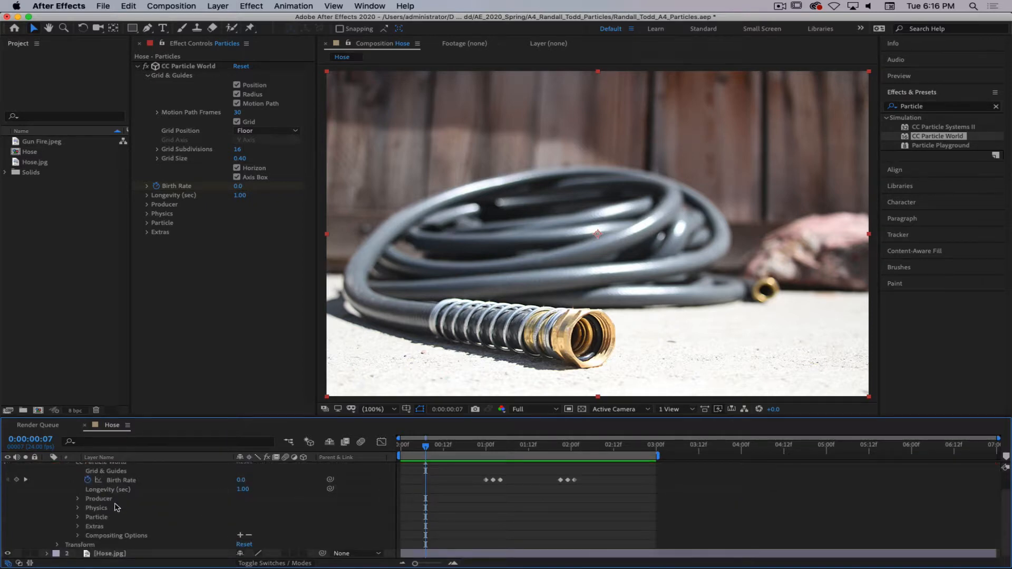
scroll(125, 484, up, 3)
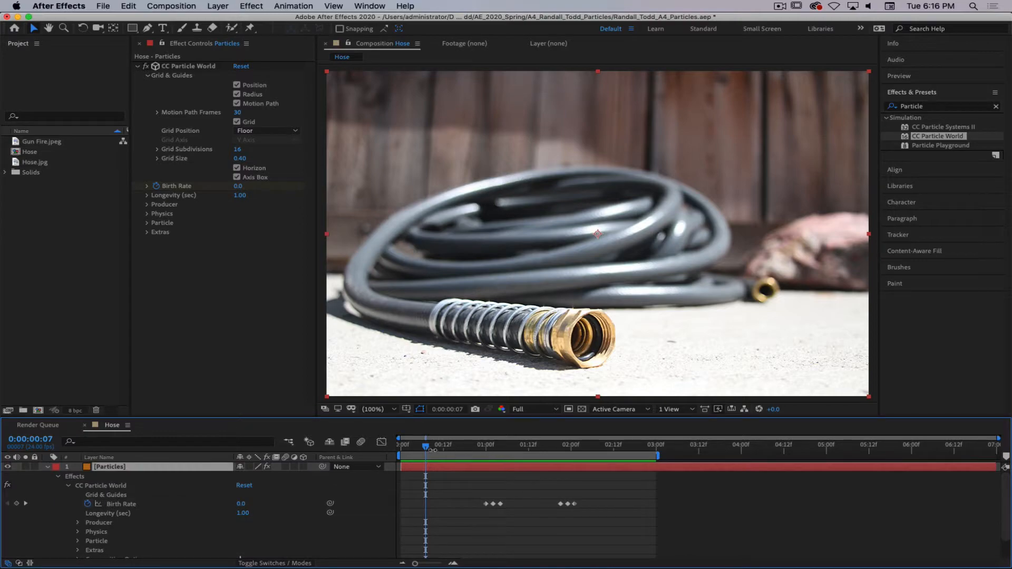
- Review the first burst's Birth Rate keyframes at 0:00:01:00, 0:00:01:02 and 0:00:01:04, continuing on to 0:00:01:14
mouse_move(432, 450)
mouse_down()
mouse_move(586, 459)
mouse_move(401, 454)
mouse_up()
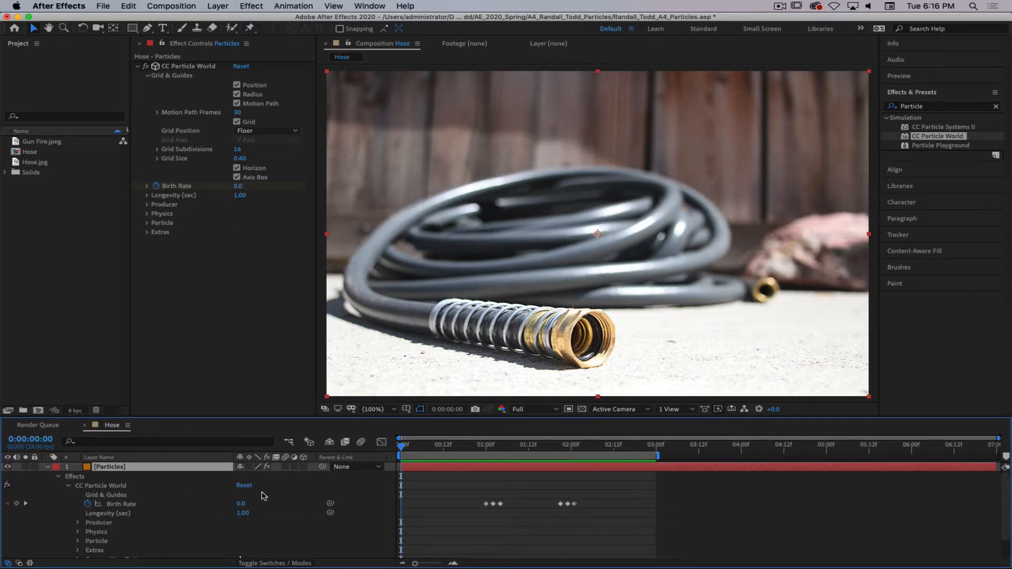
drag(471, 449, 485, 449)
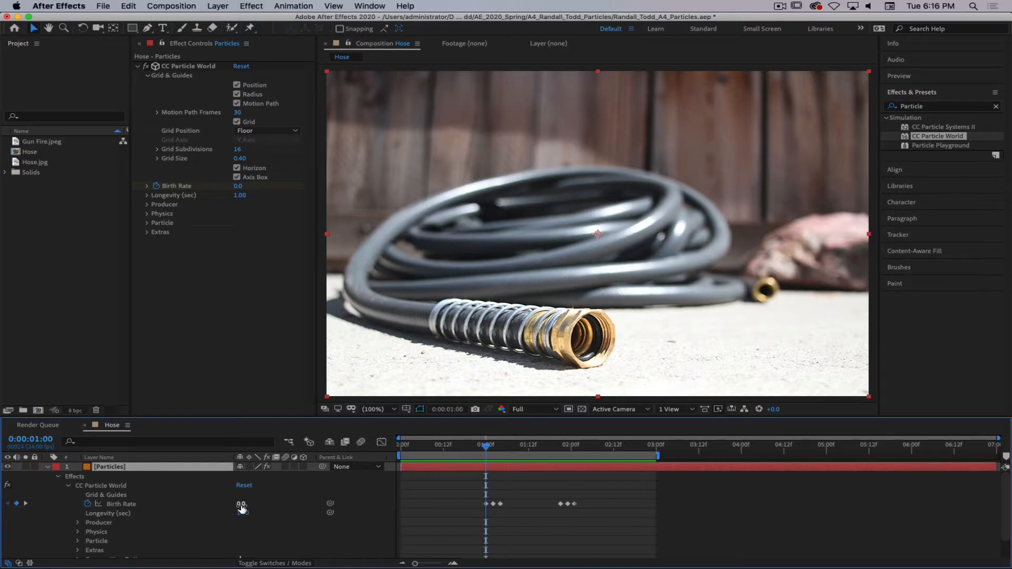
drag(486, 448, 494, 448)
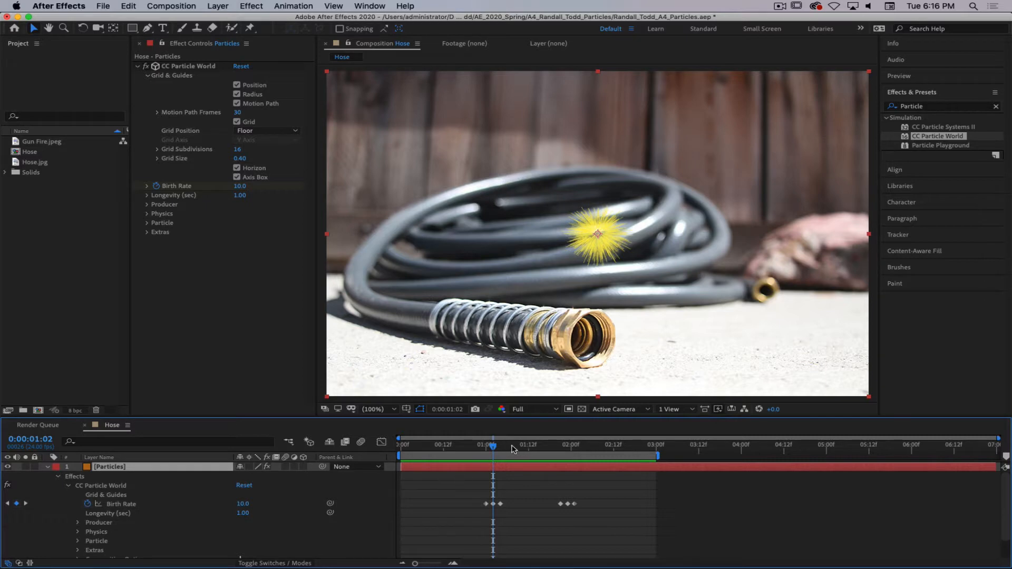
drag(495, 449, 500, 448)
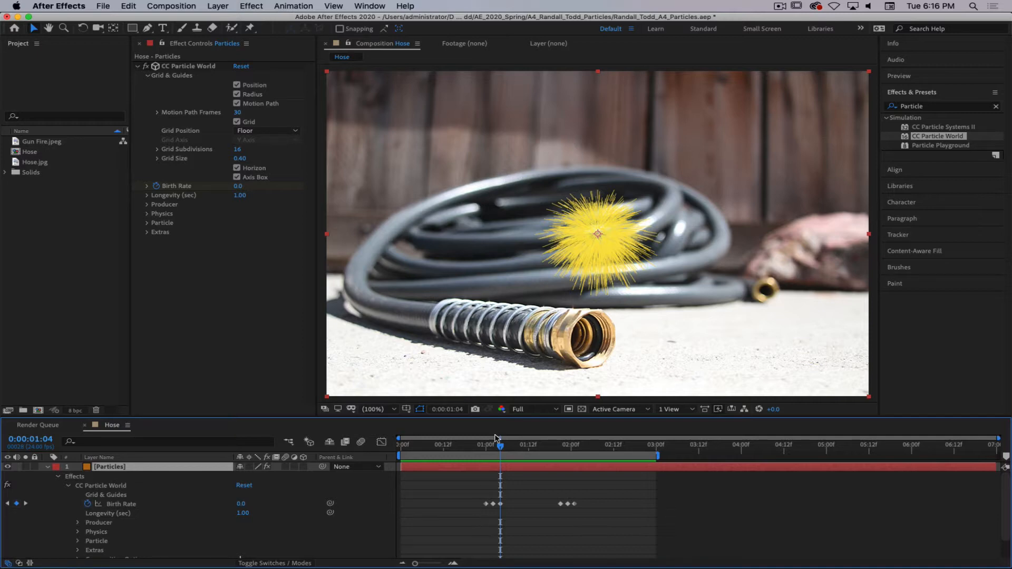
drag(501, 448, 537, 473)
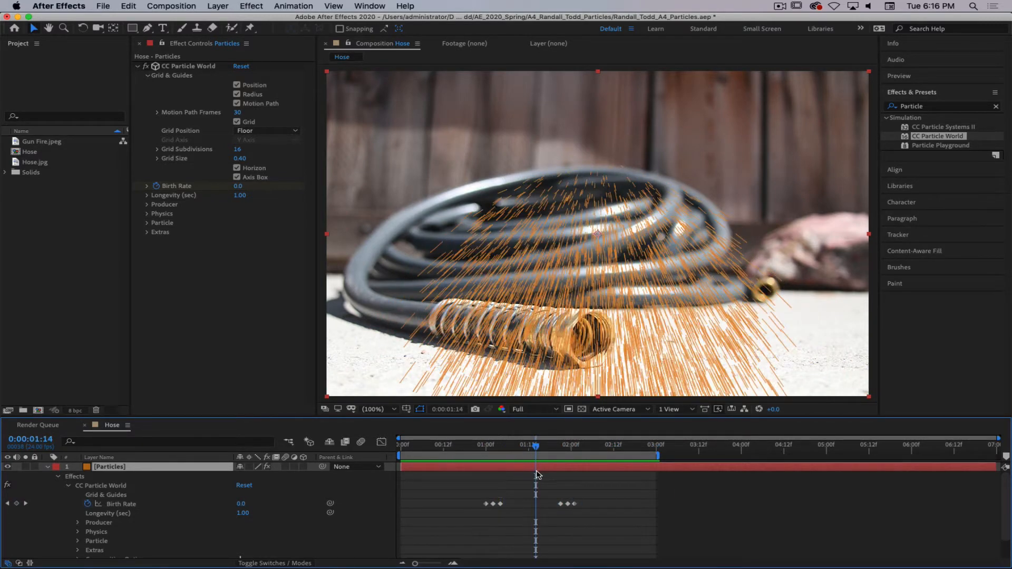
- Move the second group of Birth Rate keyframes to around 0:00:04:00 and the first group to around 0:00:01:19
drag(554, 511, 754, 509)
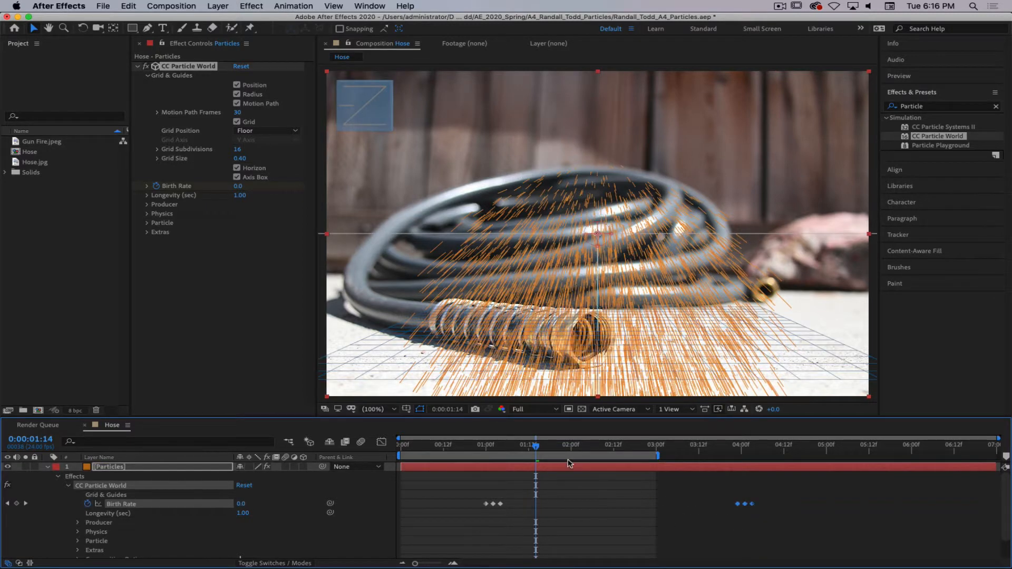
drag(516, 496, 561, 506)
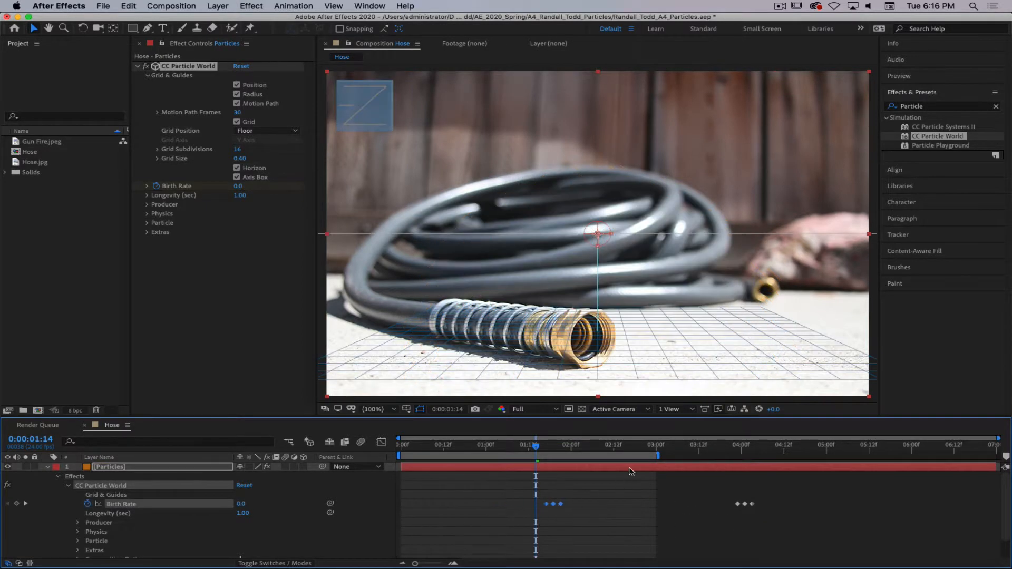
- Extend the work area to the end of the composition and preview the retimed bursts
drag(659, 456, 998, 457)
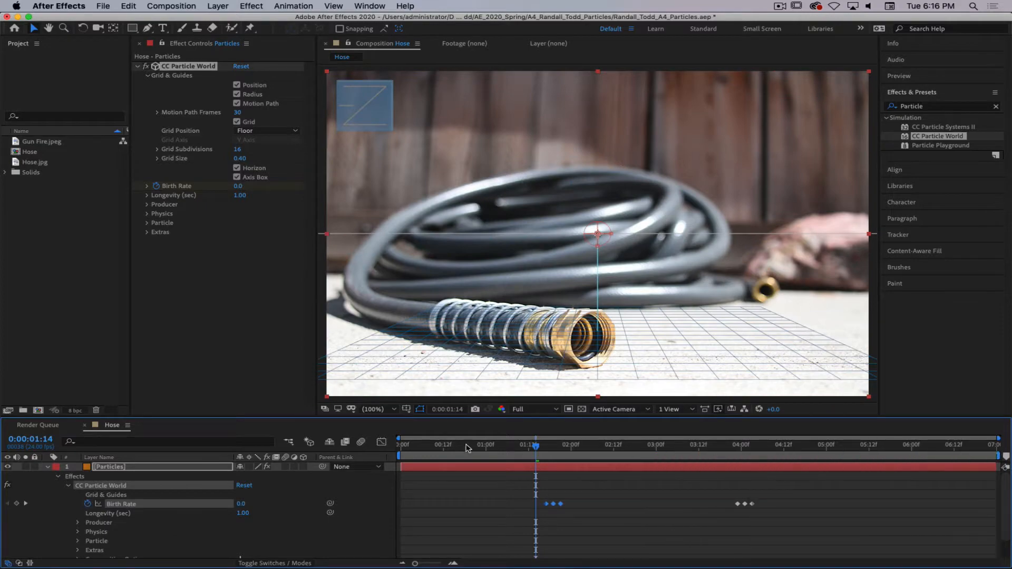
drag(546, 447, 504, 447)
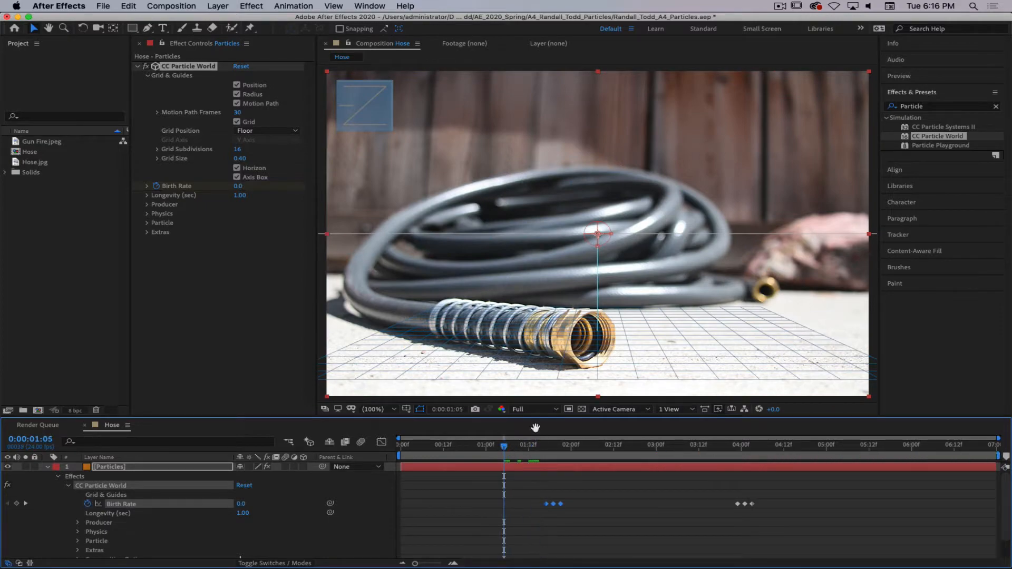
key(space)
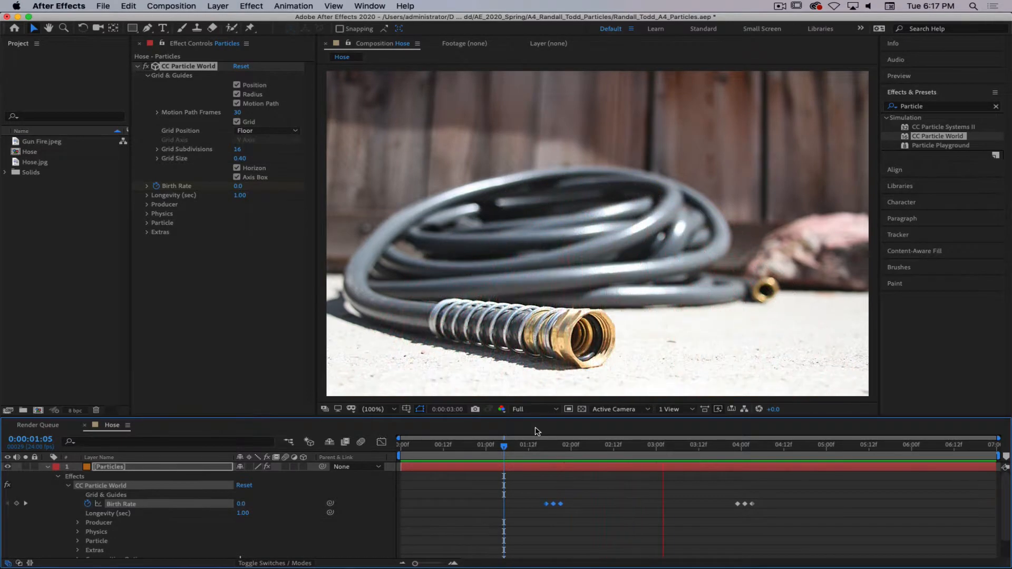
key(space)
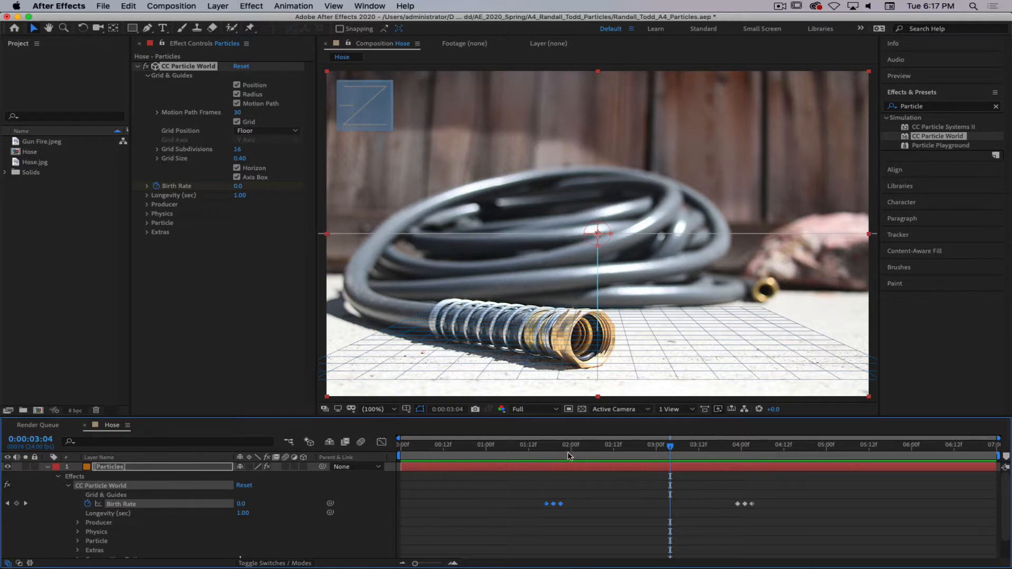
- Move the first group of Birth Rate keyframes so that its middle keyframe sits at 0:00:01:00
drag(568, 456, 509, 501)
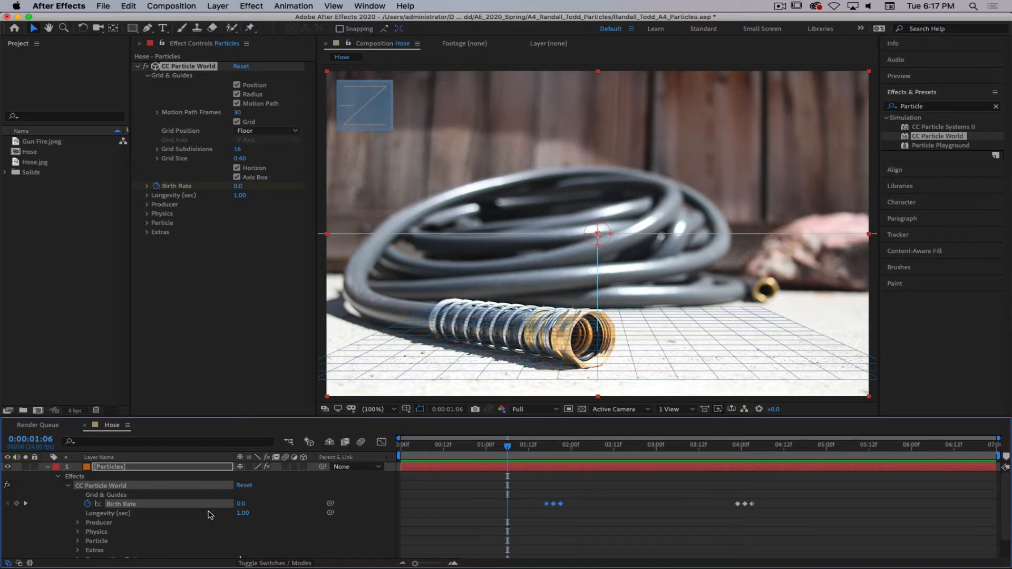
click(135, 514)
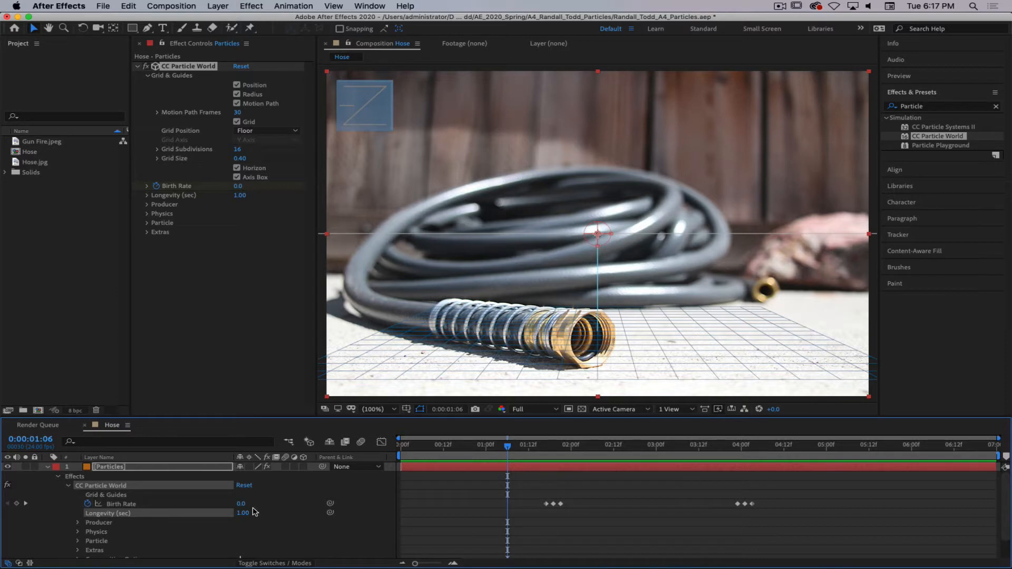
mouse_move(510, 449)
mouse_down()
mouse_move(645, 470)
mouse_move(640, 452)
mouse_move(559, 459)
mouse_up()
drag(579, 500, 478, 504)
click(486, 445)
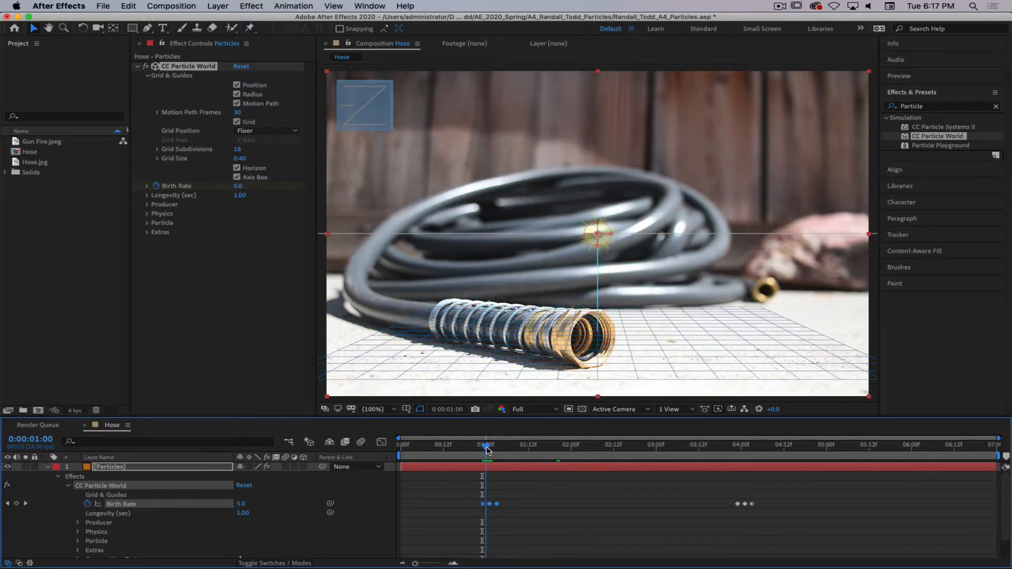
drag(491, 504, 488, 505)
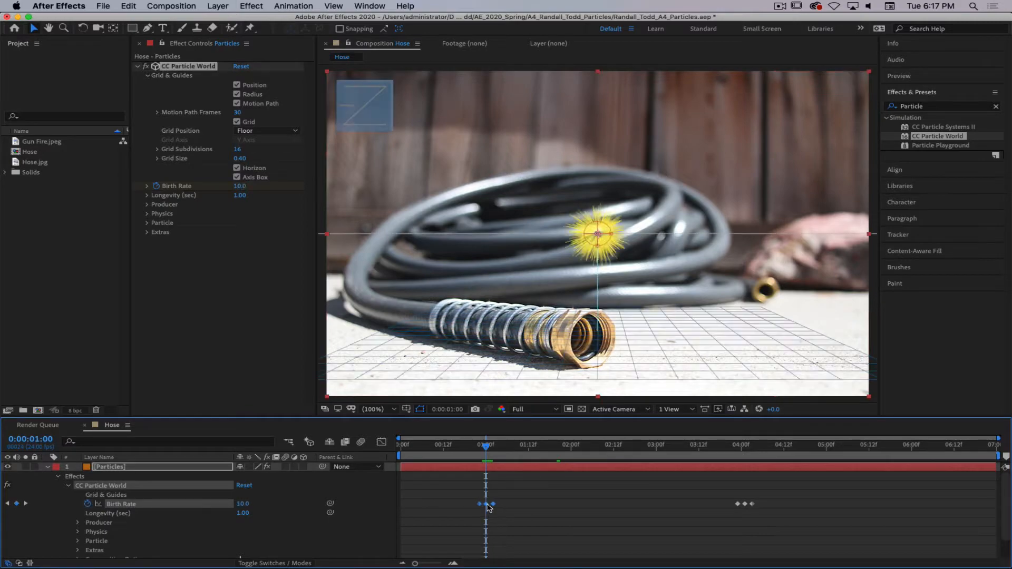
click(535, 502)
- Check the burst up to 0:00:02:00 and move the first group's last Birth Rate keyframe to 0:00:01:01
drag(486, 447, 572, 466)
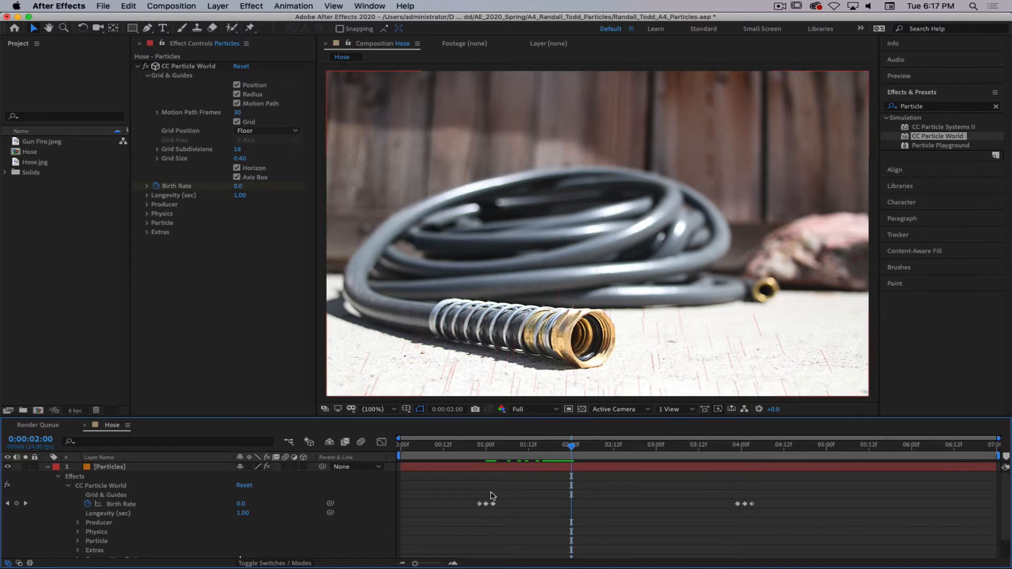
click(486, 446)
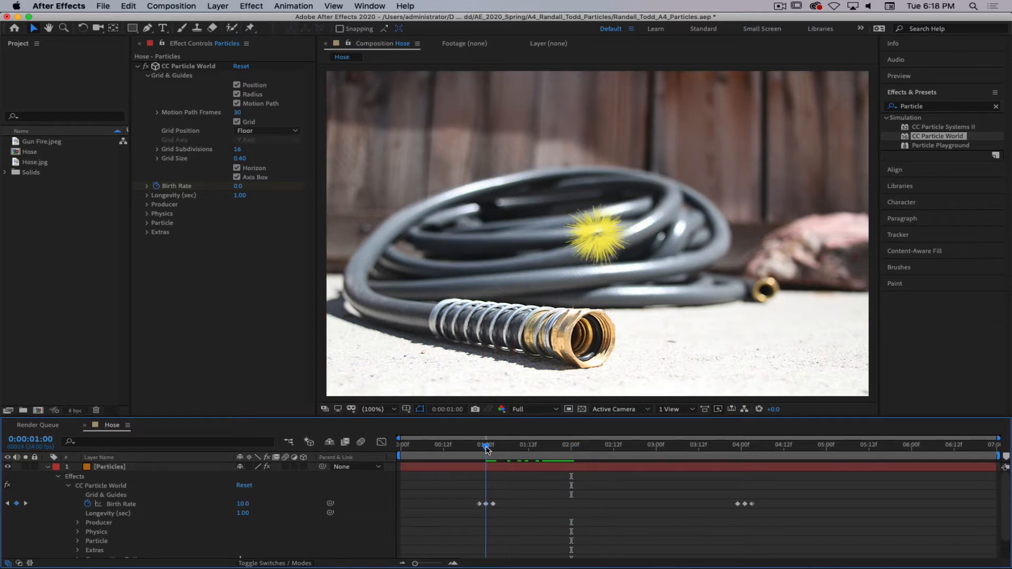
drag(488, 449, 488, 450)
click(493, 505)
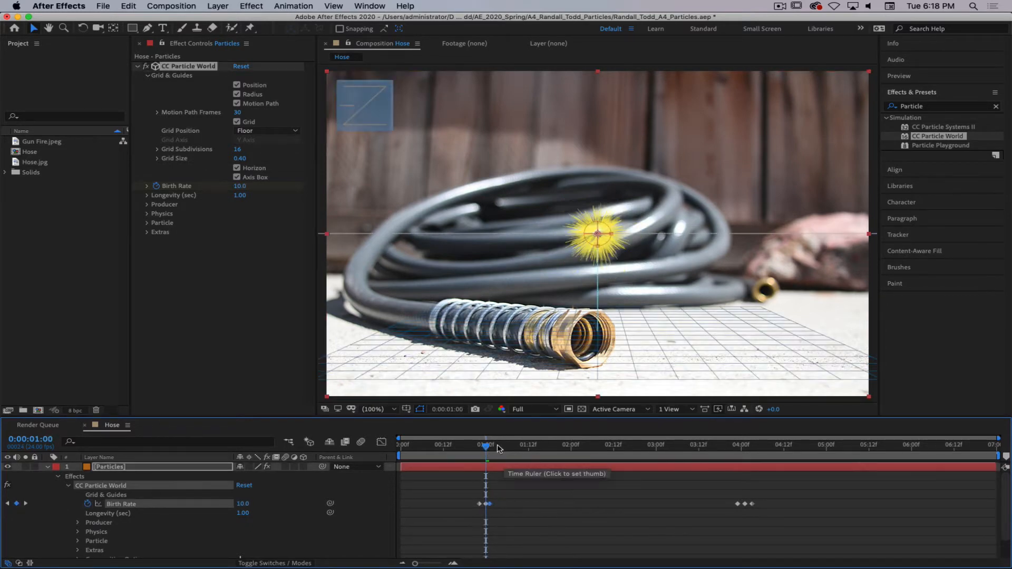
- Set Longevity to 2 seconds and move the first group's last Birth Rate keyframe slightly later, to about 0:00:01:02
drag(486, 449, 573, 458)
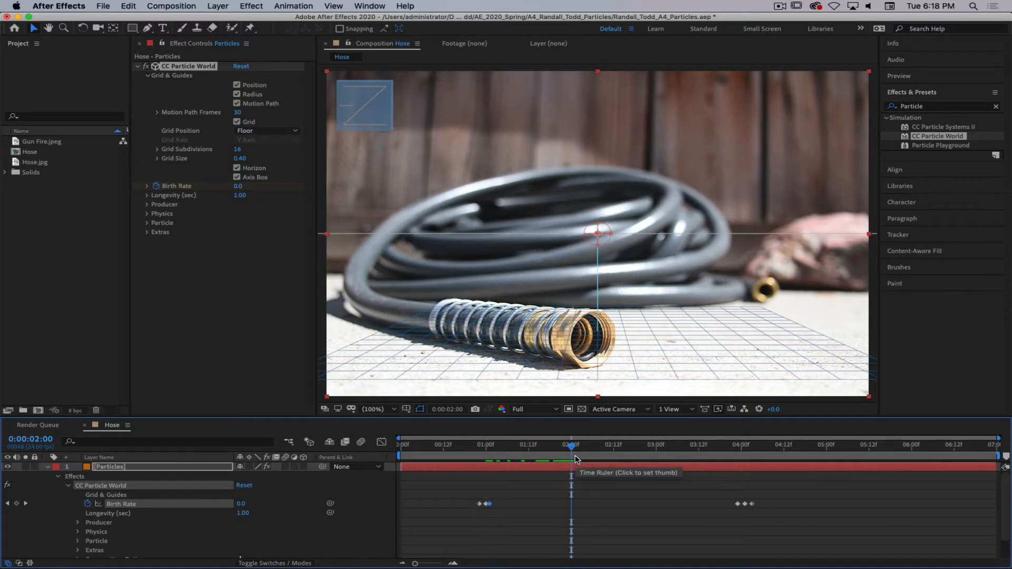
click(243, 514)
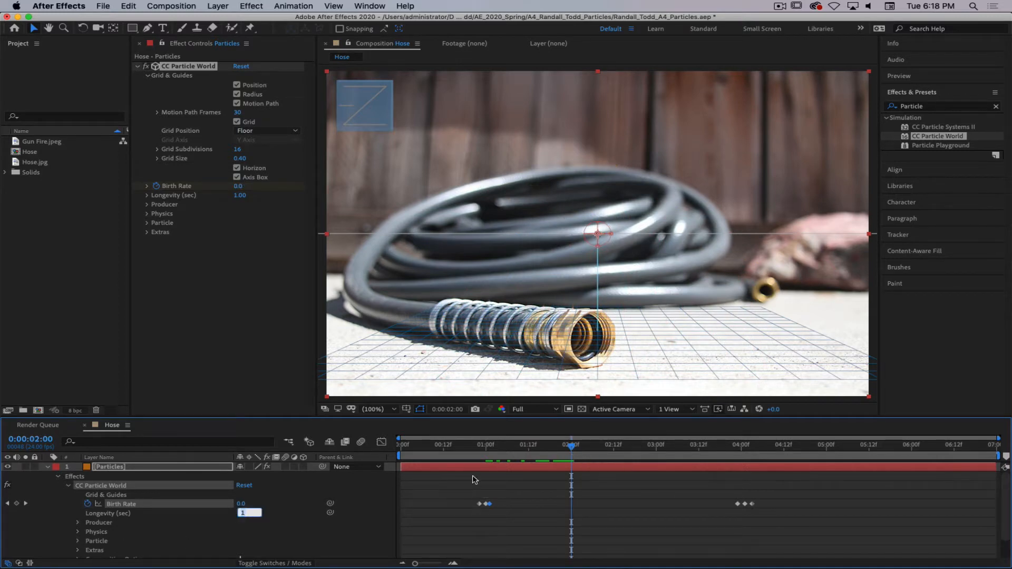
text(2)
key(Return)
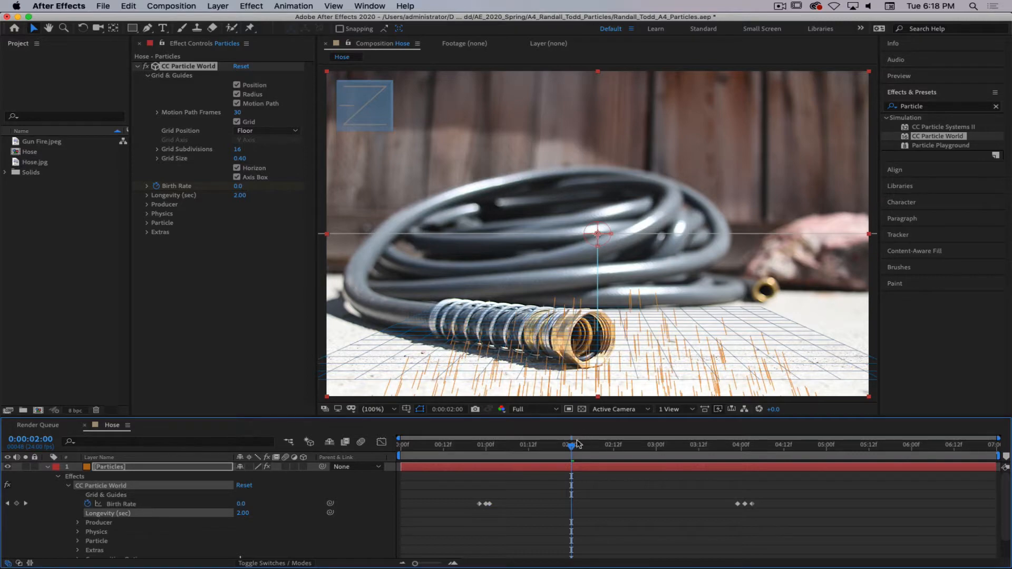
mouse_move(574, 446)
mouse_down()
mouse_move(492, 455)
mouse_move(658, 464)
mouse_move(492, 469)
mouse_move(494, 505)
mouse_up()
click(541, 500)
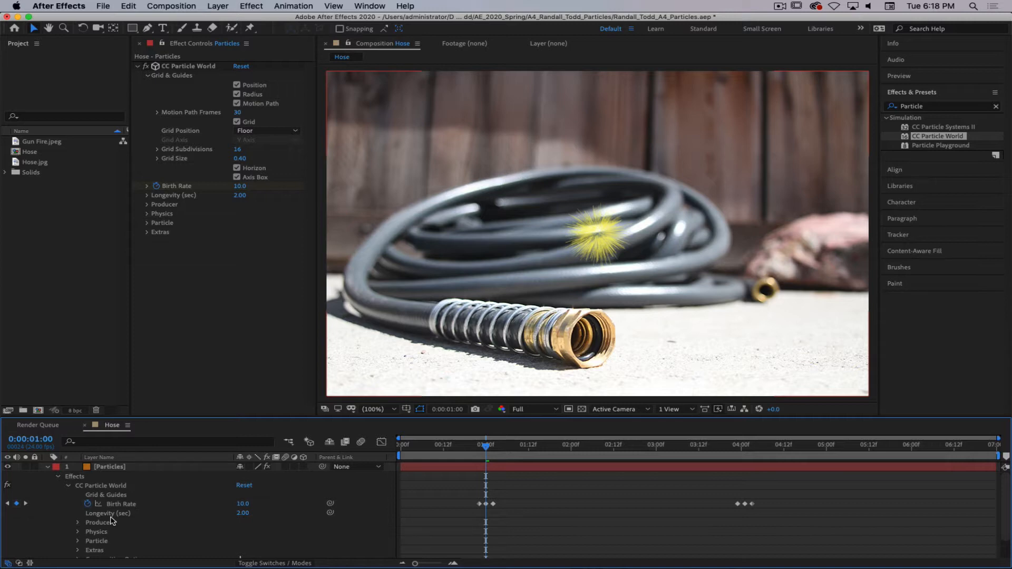
- Reset the CC Particle World effect on the Particles layer to its default settings, removing the Birth Rate keyframes
scroll(146, 482, down, 2)
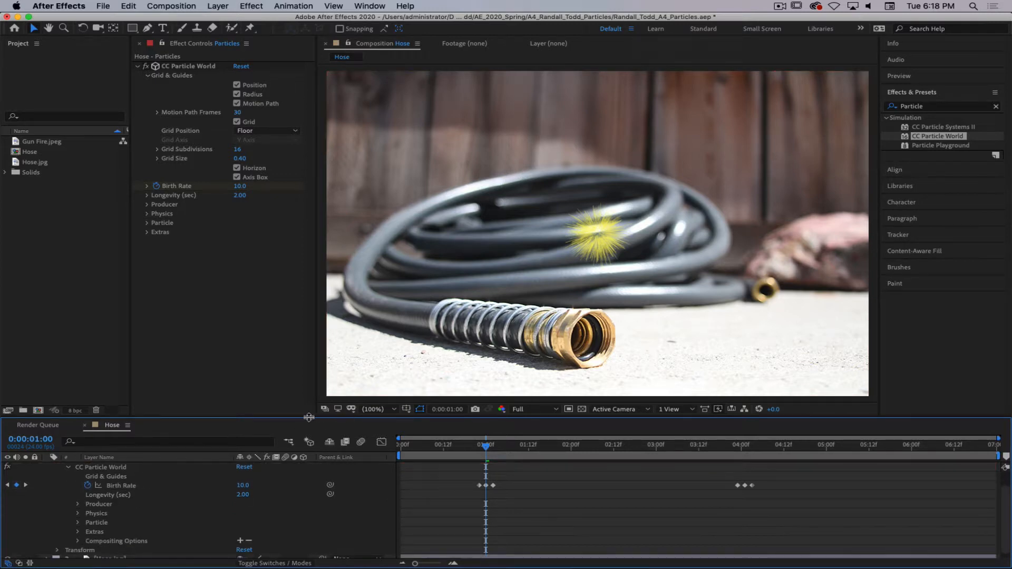
scroll(184, 472, up, 1)
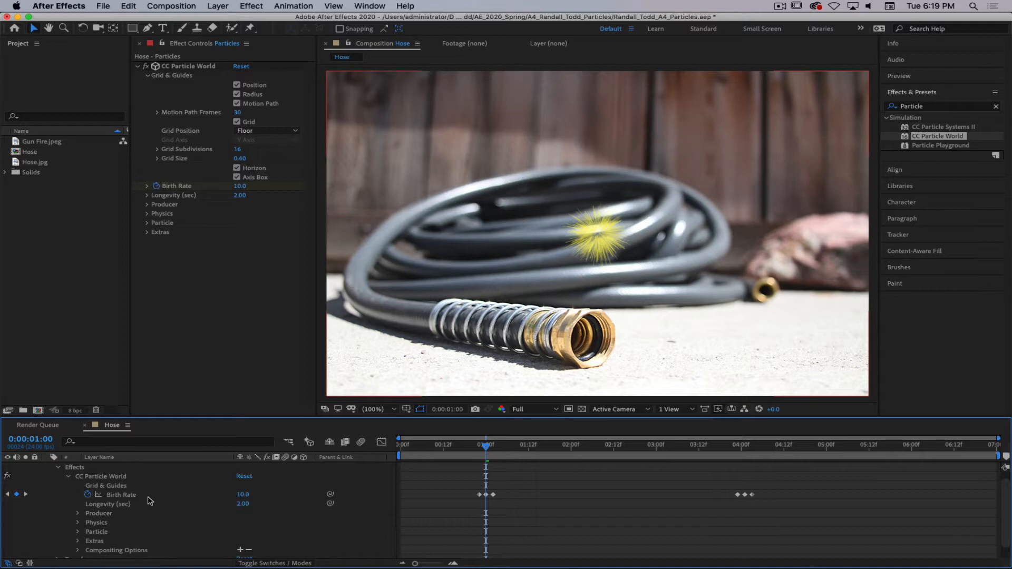
scroll(150, 501, up, 1)
click(123, 468)
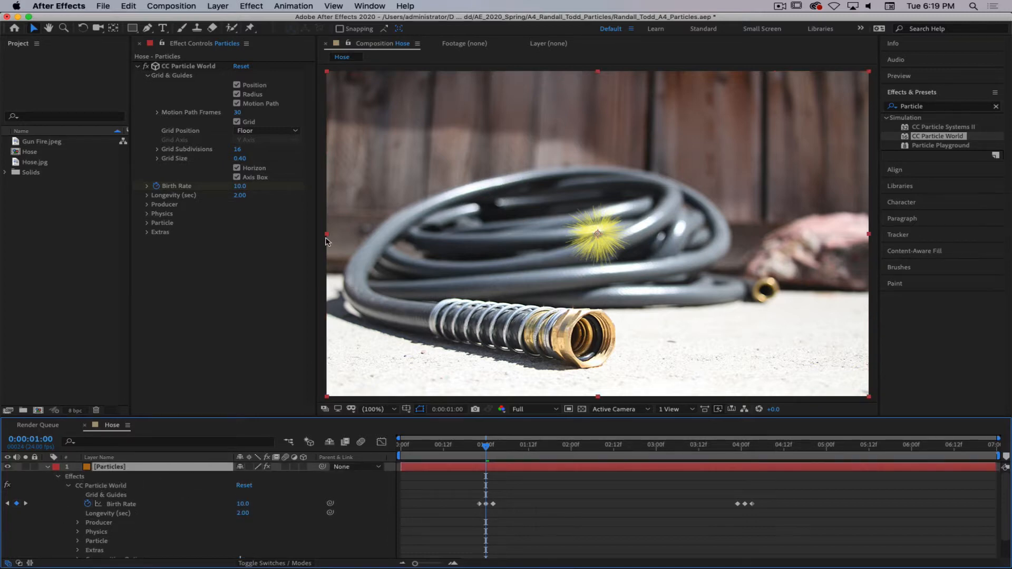
click(186, 66)
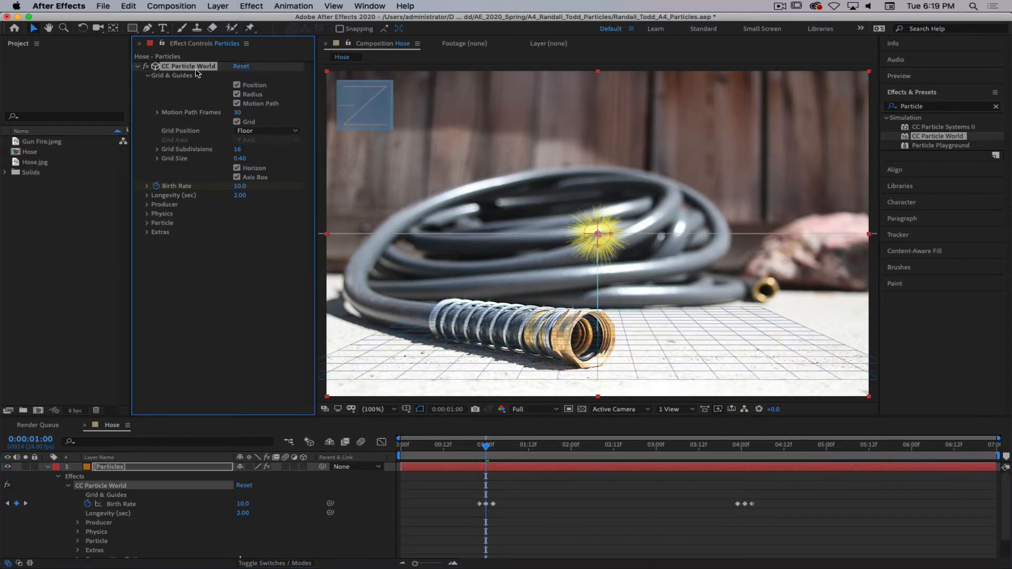
click(242, 66)
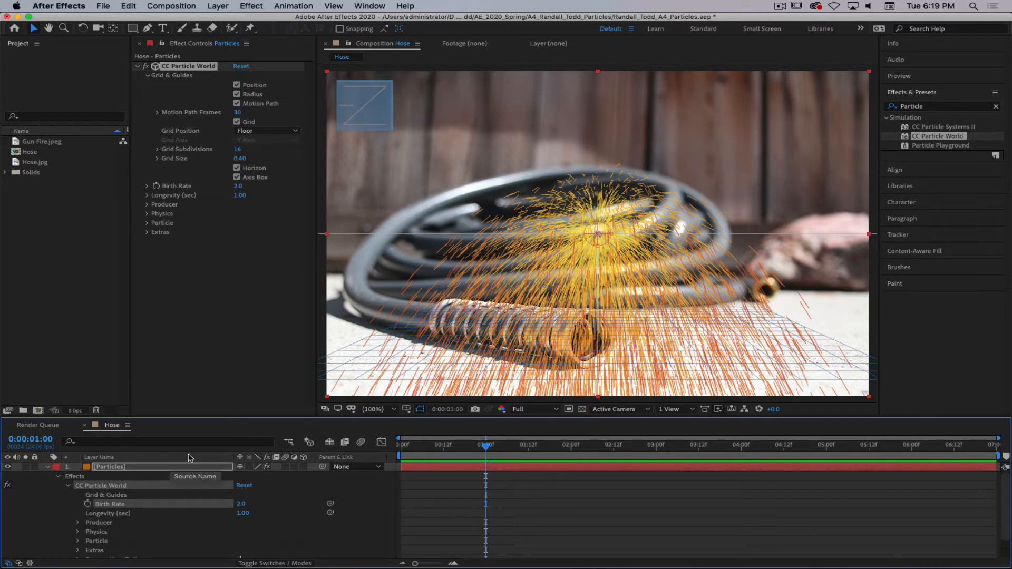
click(240, 67)
click(319, 486)
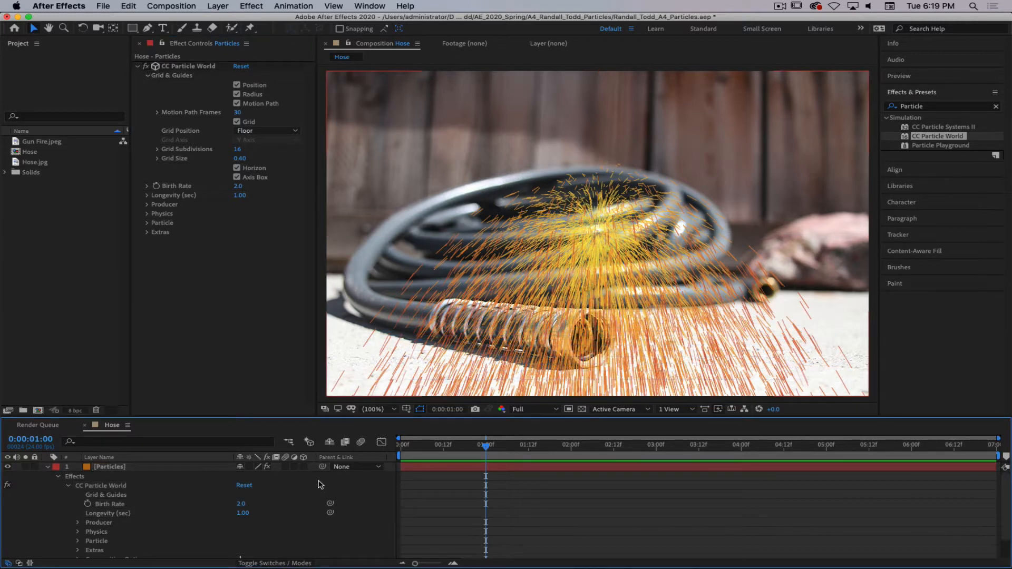
- Return to 0:00:00:00, expand the effect's Producer settings, and hide the Hose.jpg layer
drag(437, 445, 385, 480)
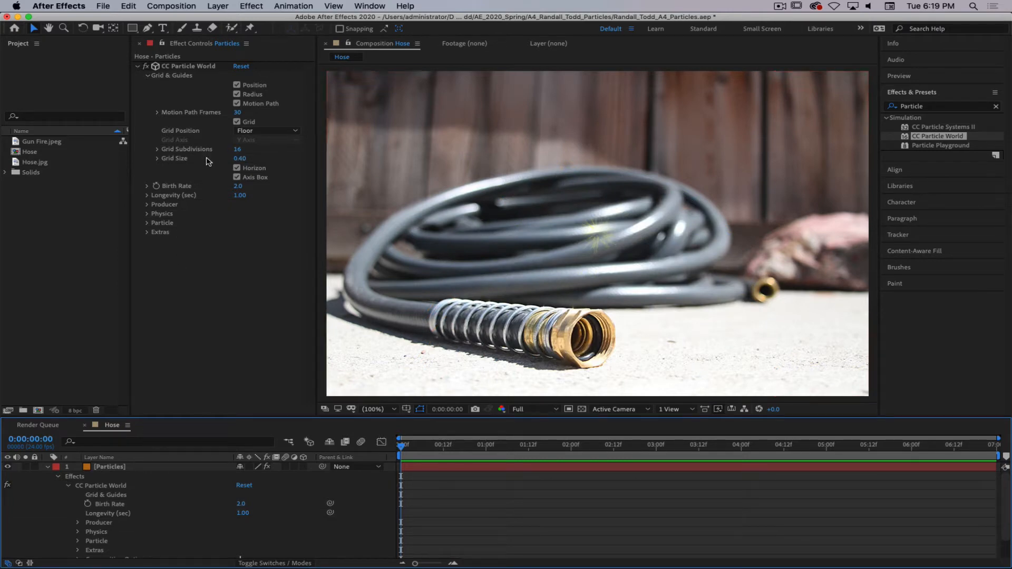
click(147, 206)
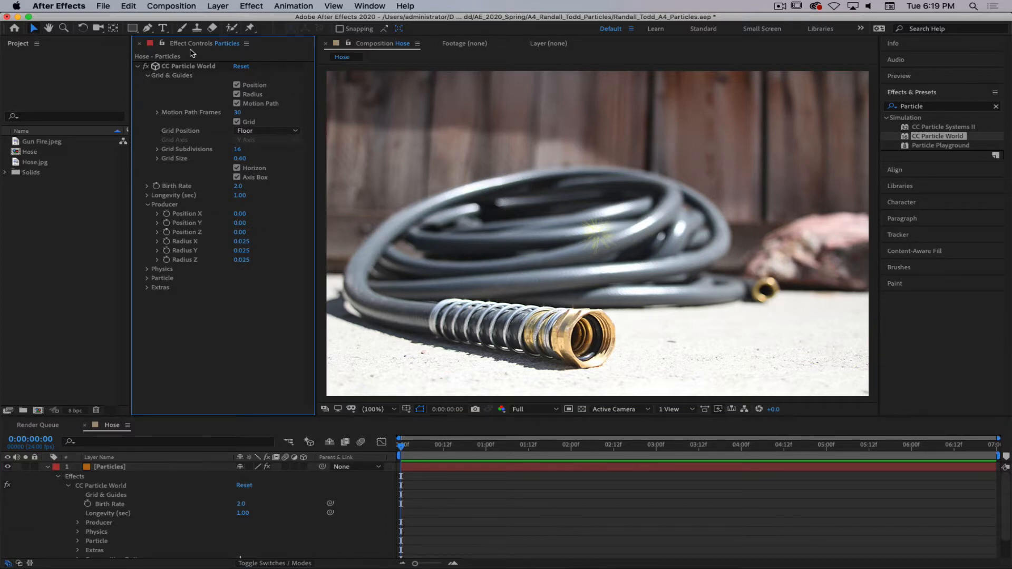
click(191, 70)
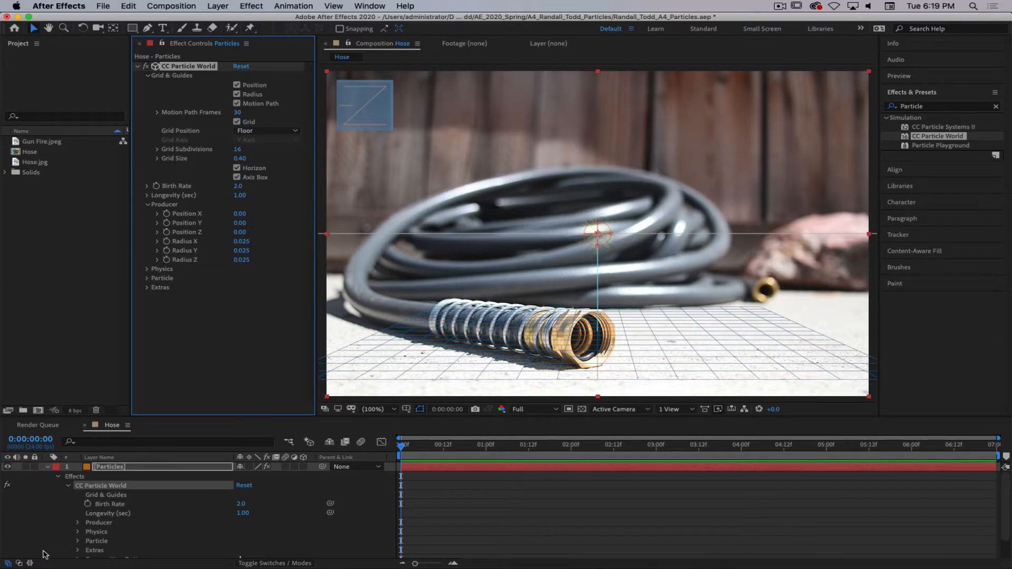
scroll(45, 551, down, 3)
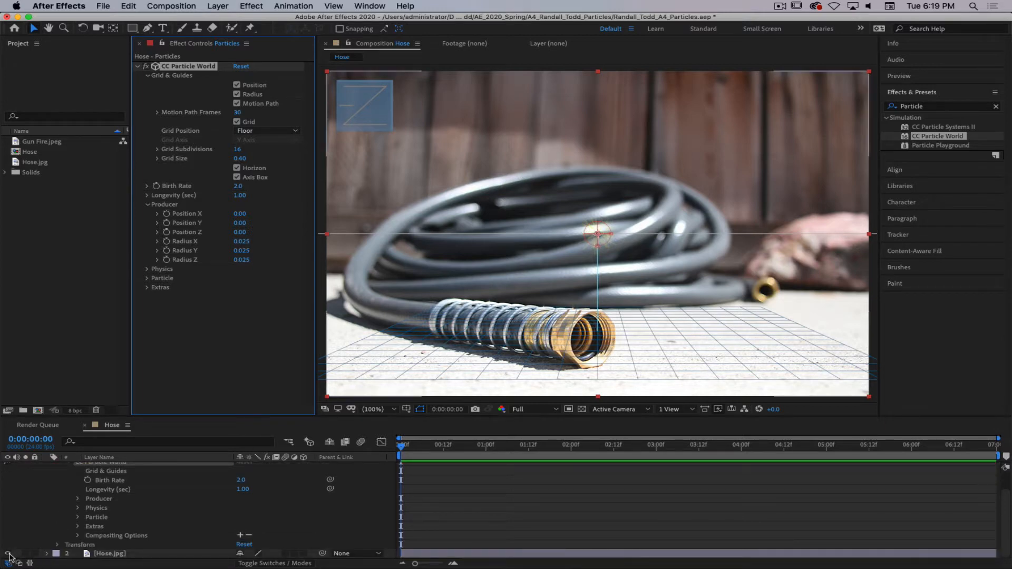
click(7, 554)
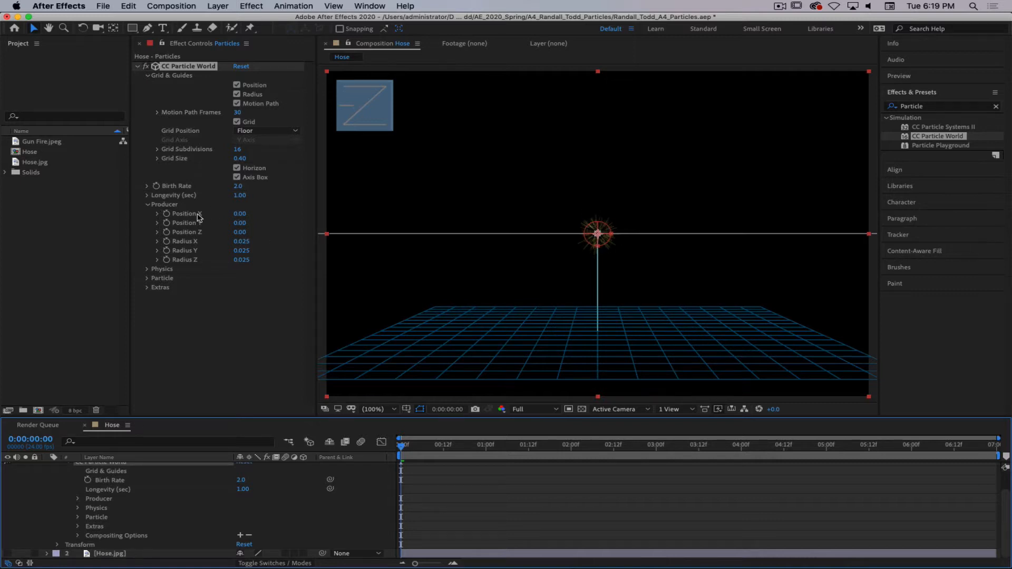
- Try the producer at Position X -0.01, Y -1.21 and Z -0.02, with Longevity set to 5 seconds
drag(249, 214, 244, 233)
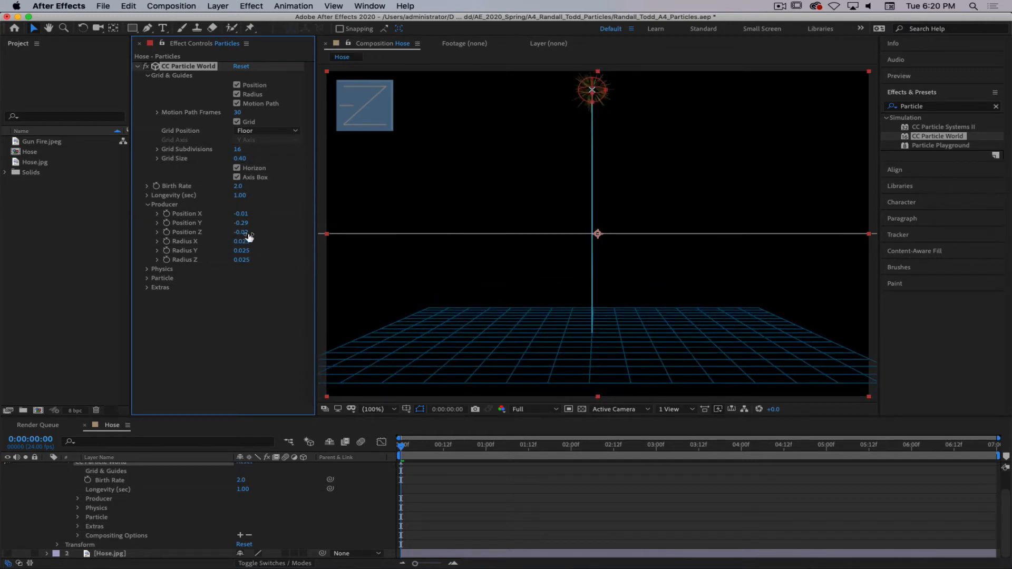
drag(242, 223, 185, 222)
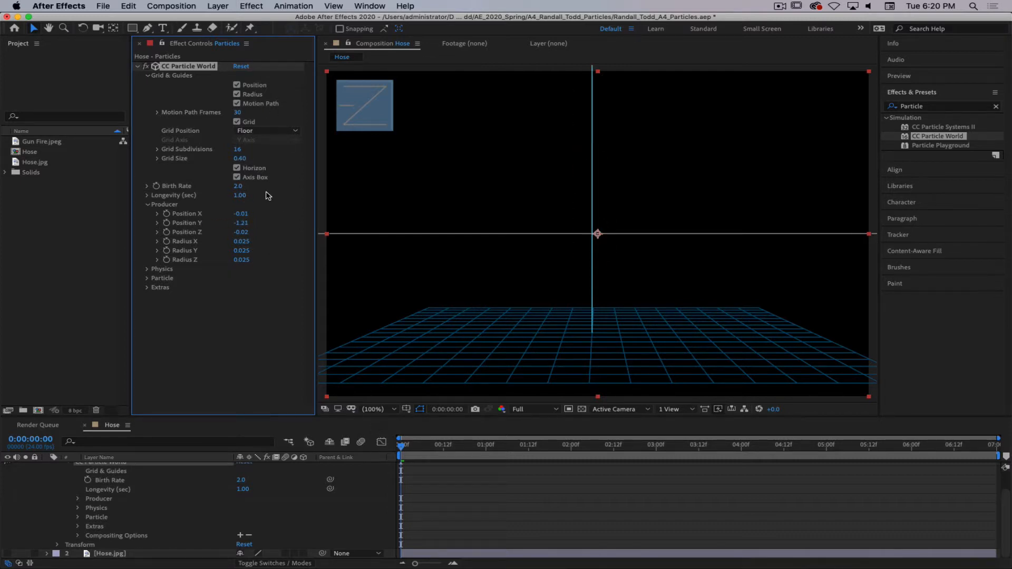
click(240, 196)
text(5)
key(Return)
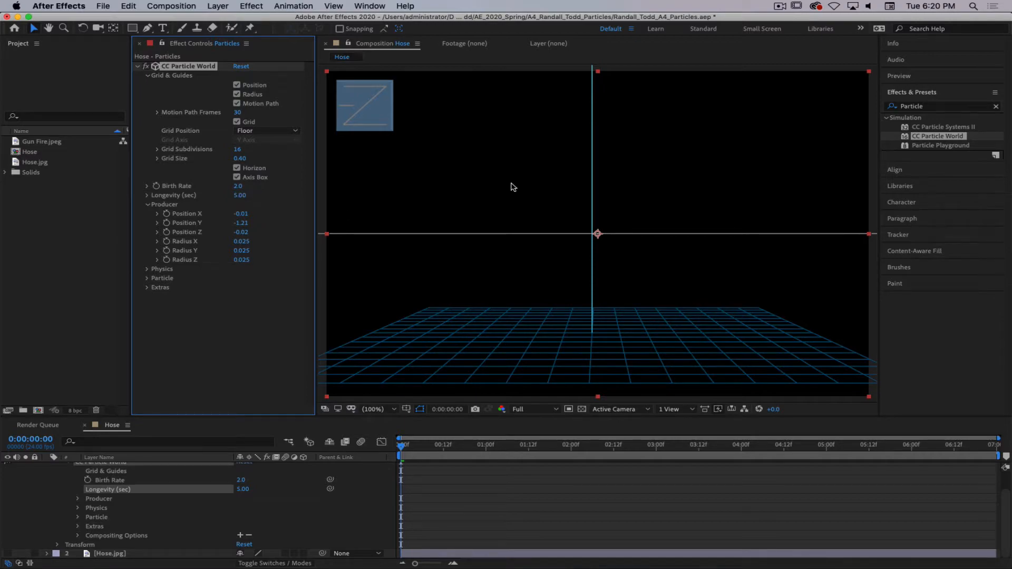
- At 0:00:00:23, set the producer's Position Y to -0.05, try Radius Y at 0.245, and restore it to 0.025
drag(402, 447, 485, 448)
drag(241, 223, 322, 230)
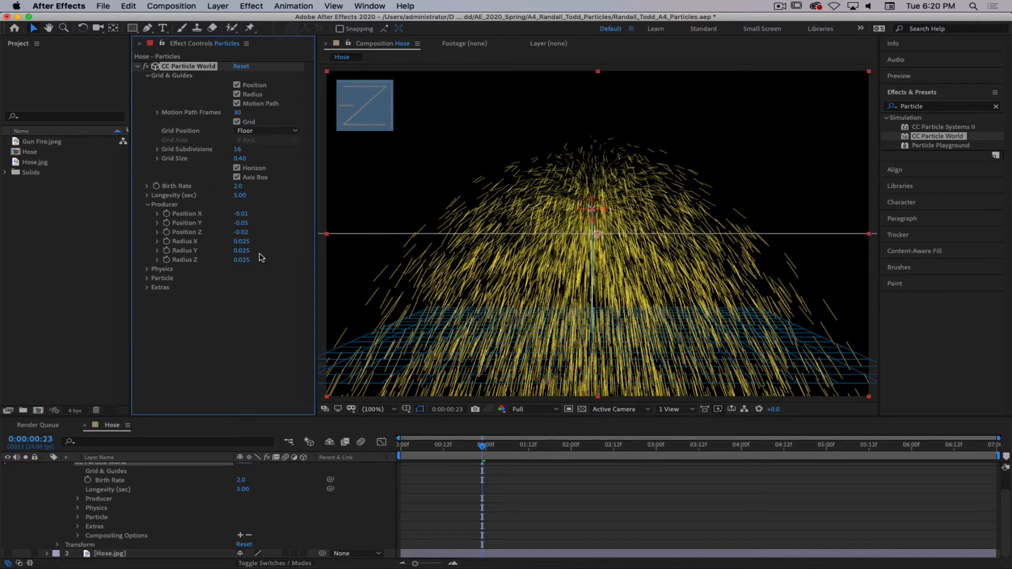
mouse_move(243, 252)
mouse_down()
mouse_move(267, 249)
mouse_move(256, 249)
mouse_up()
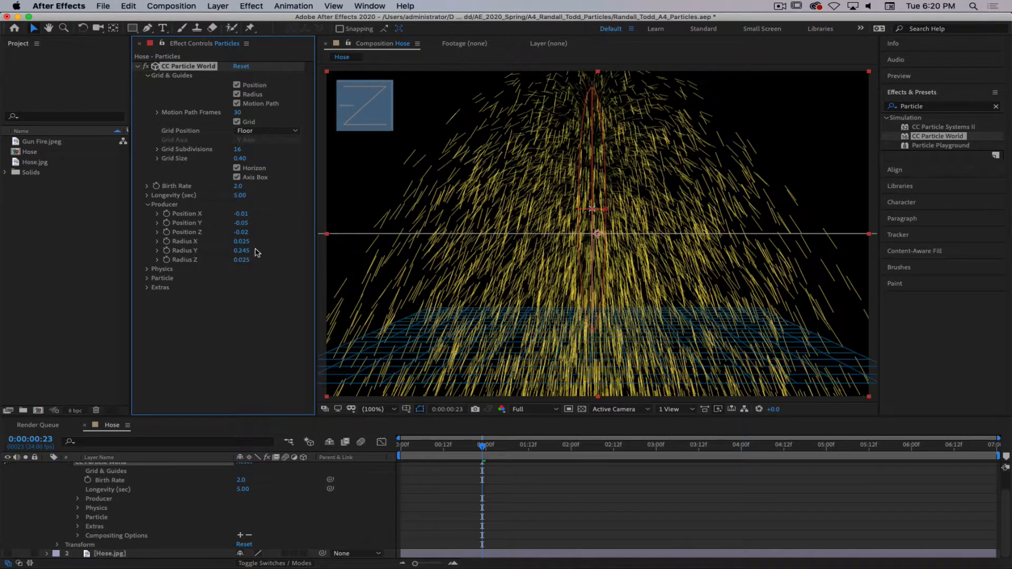
click(241, 250)
text(0.025)
key(Tab)
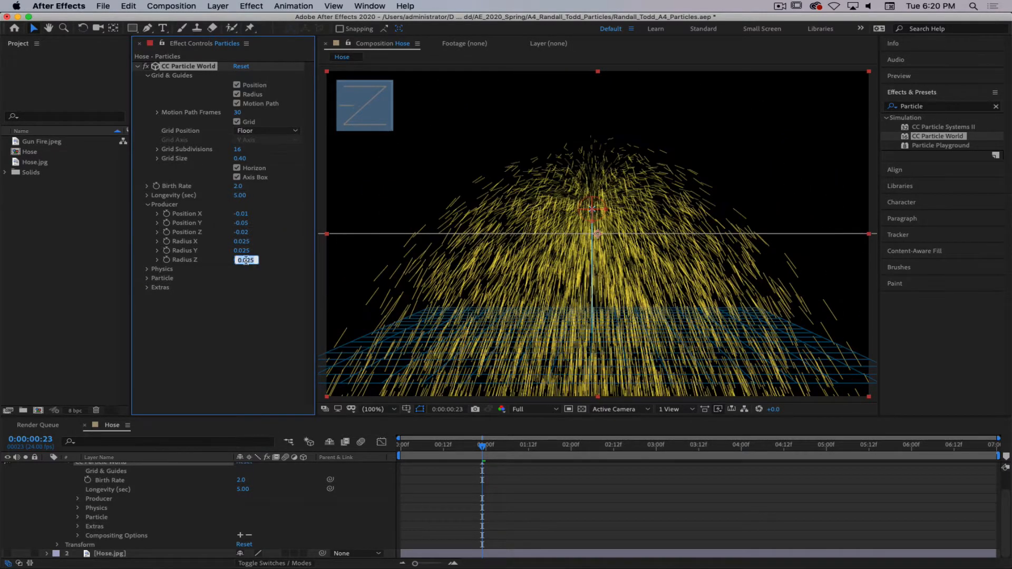
- Widen the producer to Radius X 2.295 and Radius Y 4.220, and preview the spread-out particles
drag(241, 242, 465, 249)
drag(484, 447, 601, 449)
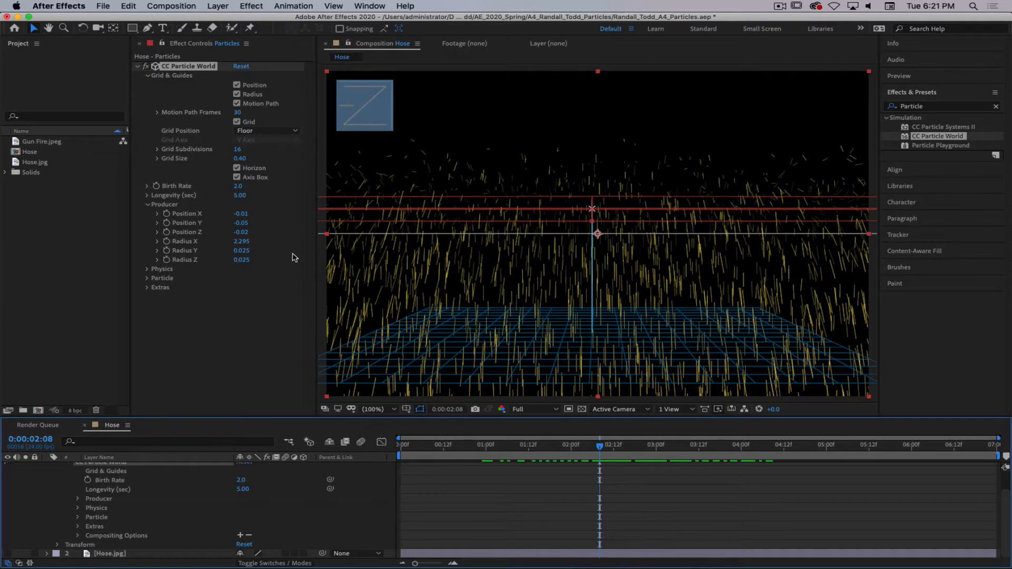
drag(241, 250, 436, 262)
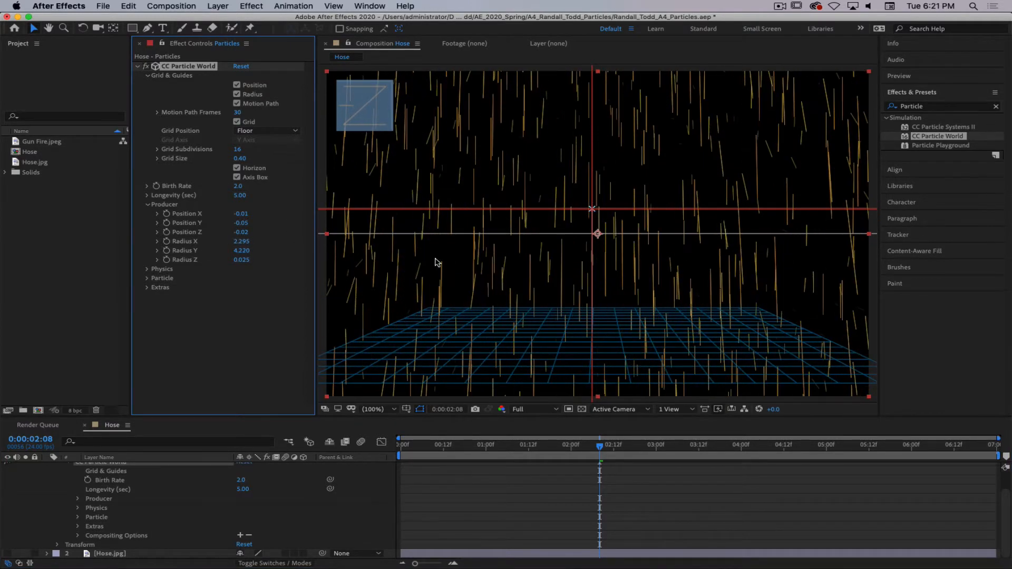
key(space)
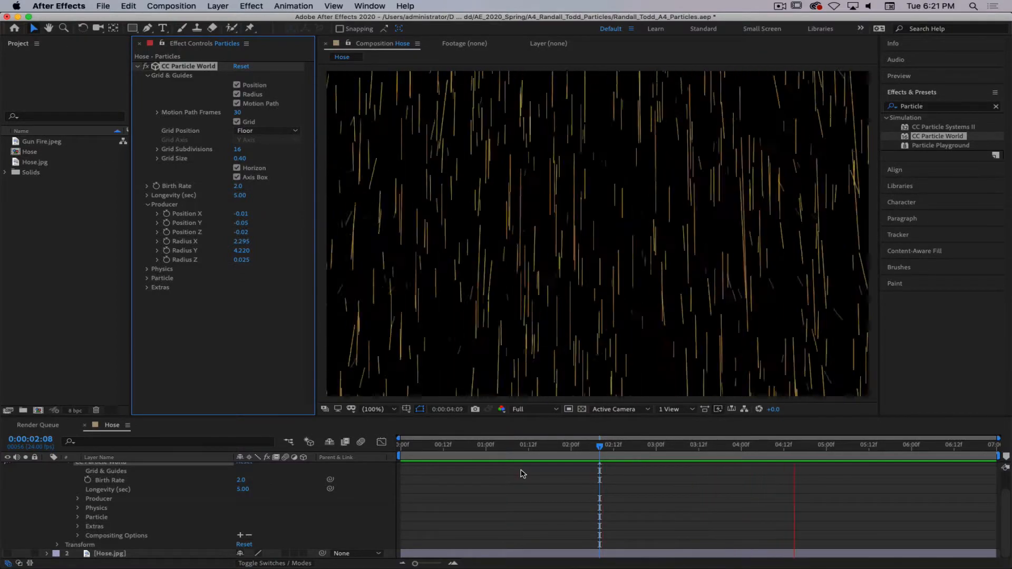
key(space)
- Reset CC Particle World to its defaults, collapse Grid & Guides, and check the emission up to 0:00:01:20
drag(509, 450, 475, 446)
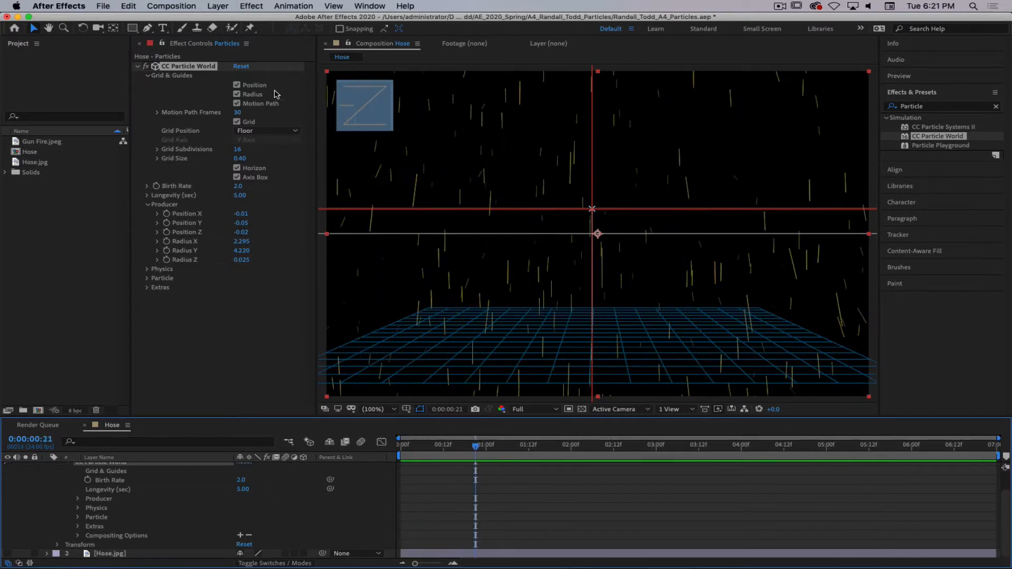
click(242, 70)
click(241, 67)
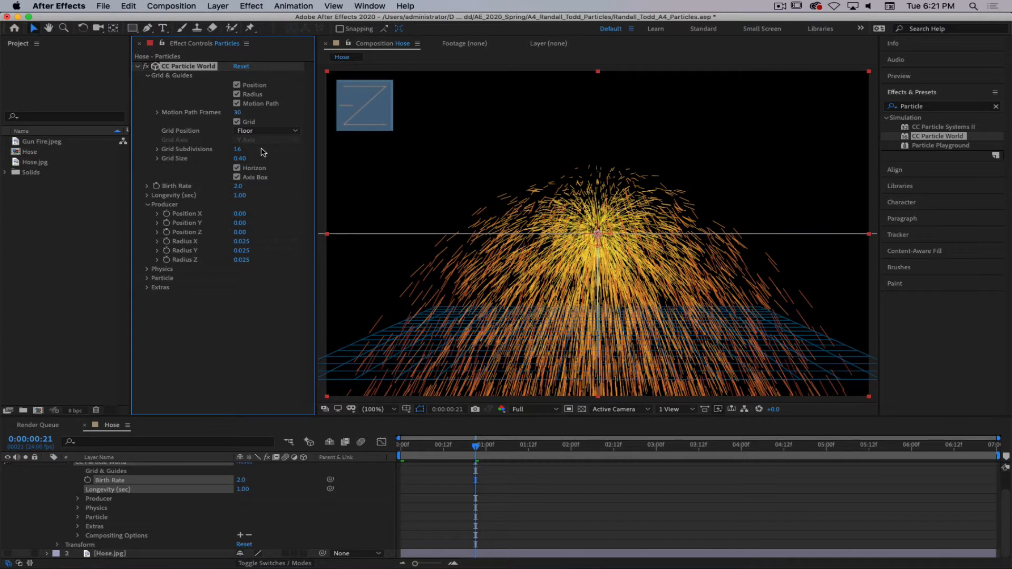
click(148, 76)
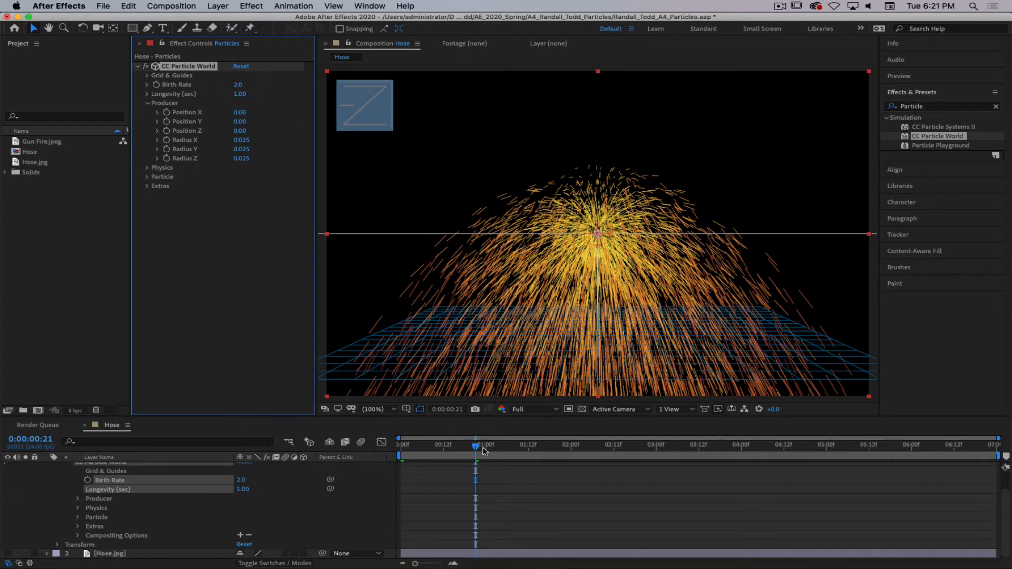
drag(477, 447, 557, 446)
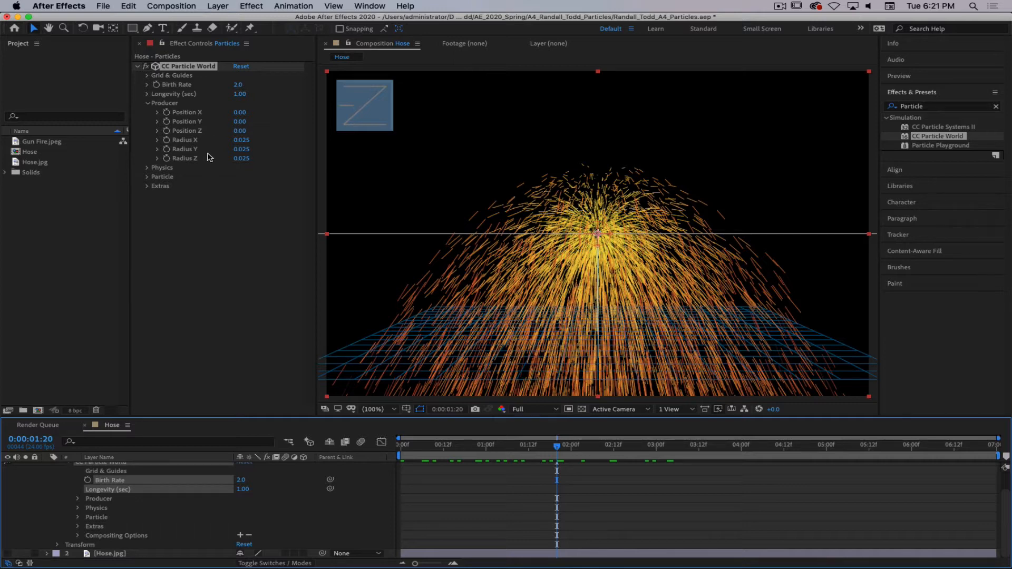
- Reveal the Position property of the Hose.jpg layer
click(133, 557)
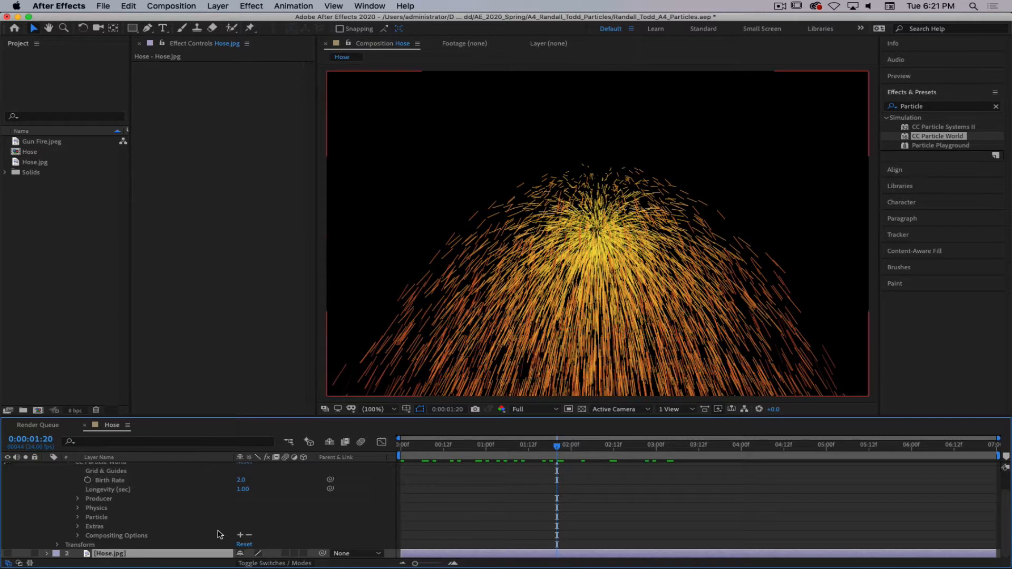
key(p)
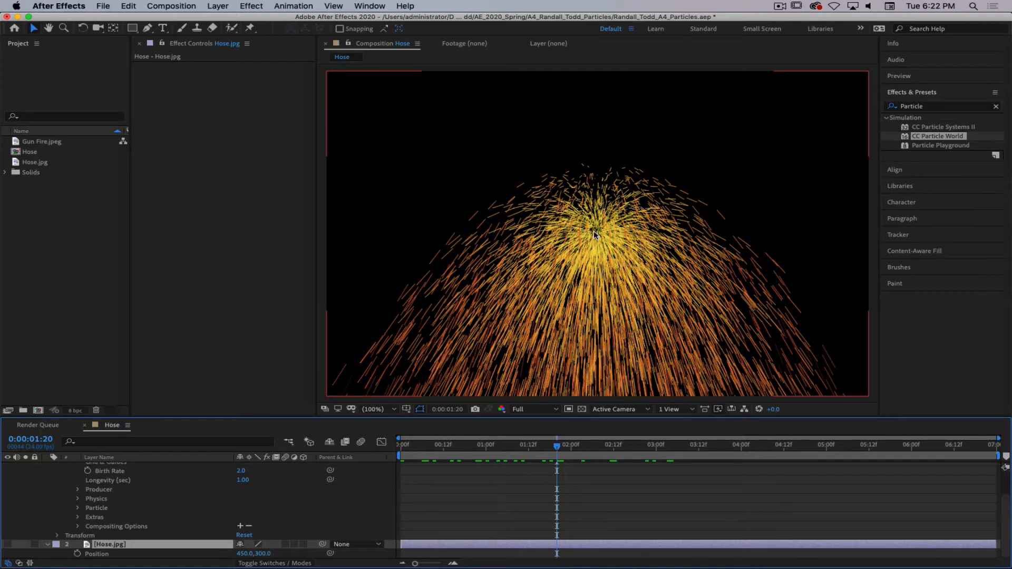
scroll(151, 514, up, 3)
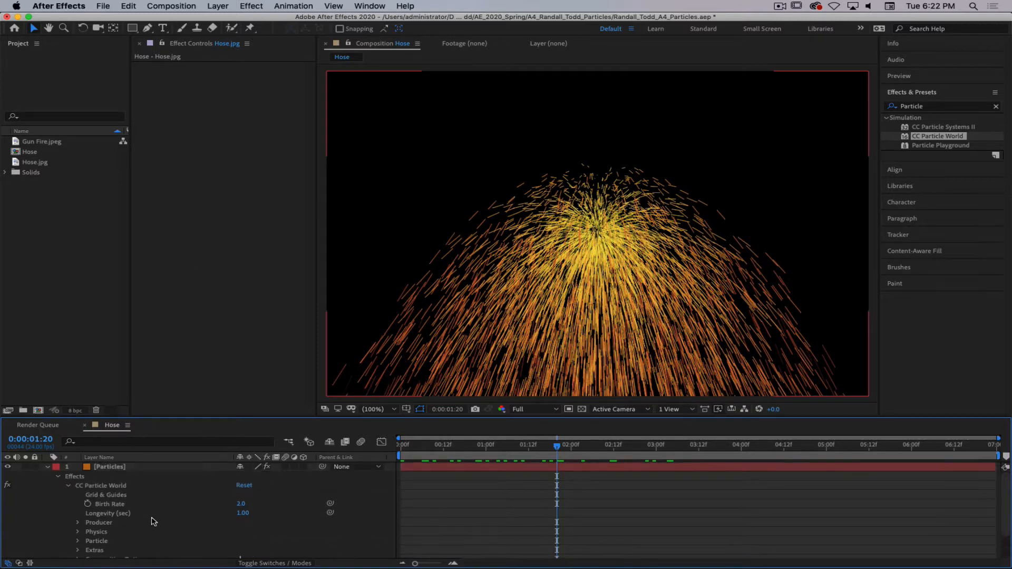
- Try the Particles layer's producer at Position X -0.04 and undo the change
click(102, 470)
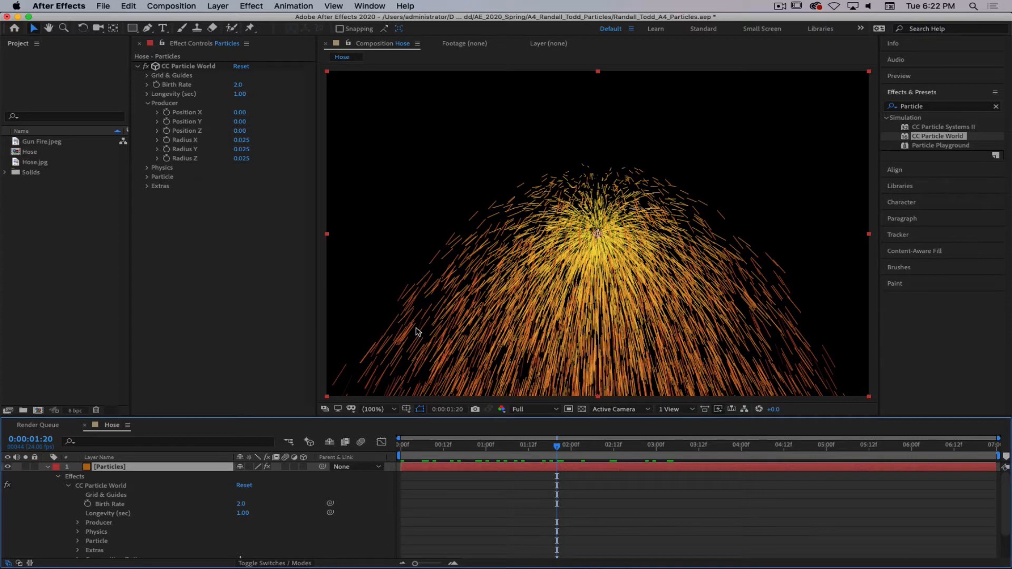
mouse_move(240, 112)
mouse_down()
mouse_move(268, 114)
mouse_move(236, 113)
mouse_up()
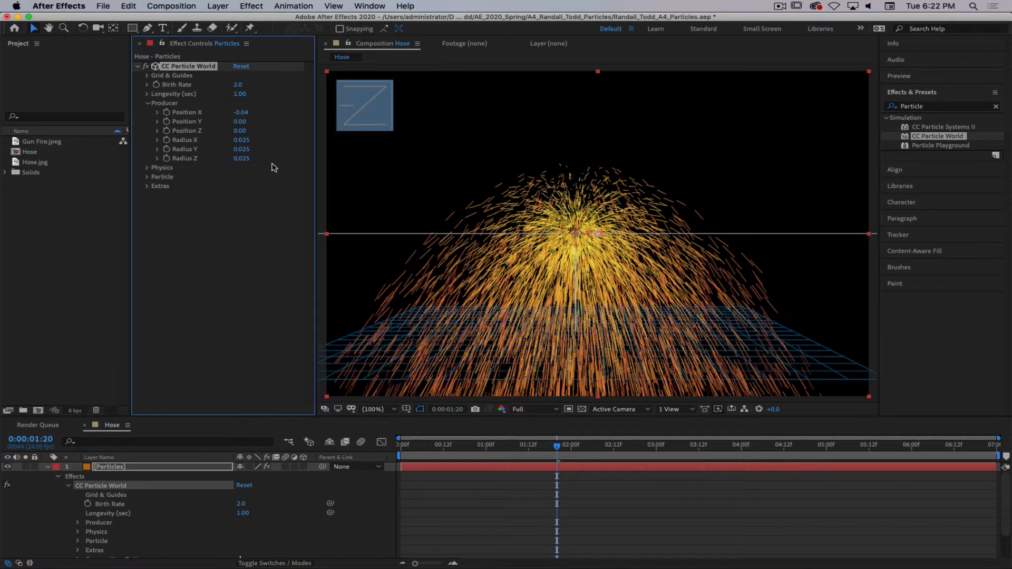
key(super+z)
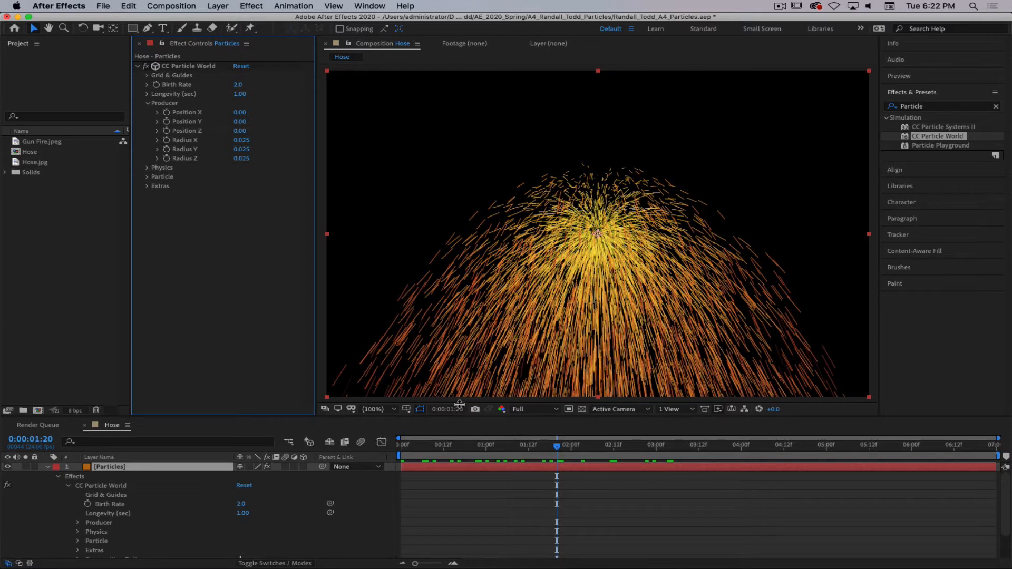
- Enlarge the timeline area vertically to show more layer properties
drag(459, 404, 459, 372)
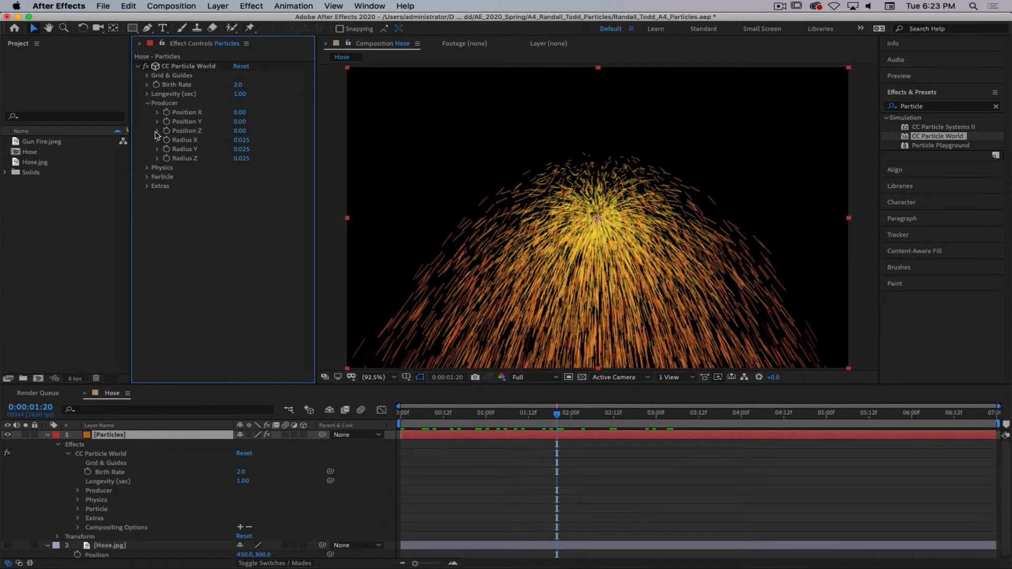
- Collapse the Producer settings, expand Physics and set the CC Particle World Animation type to Direction Axis
click(148, 104)
click(147, 112)
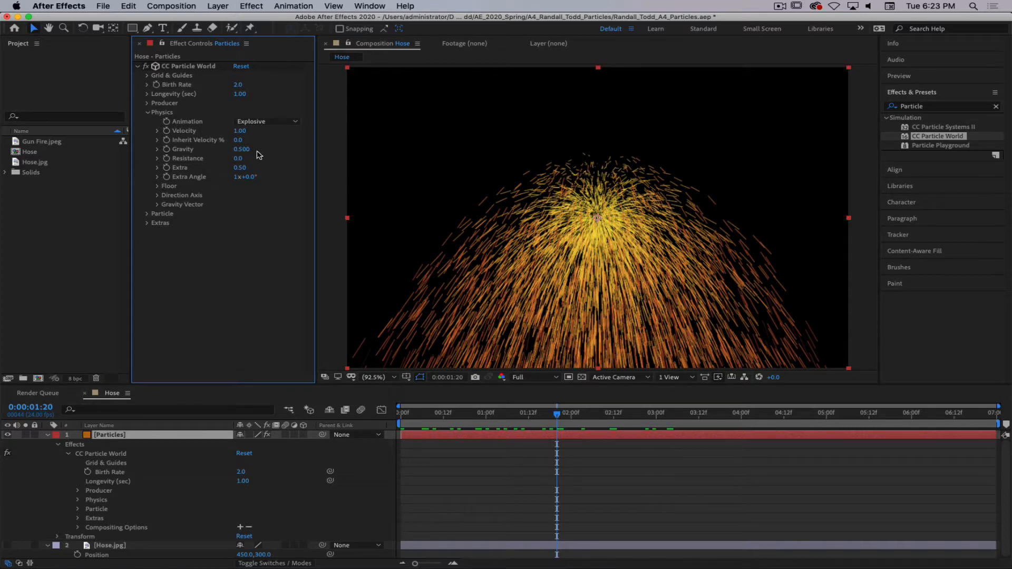
click(266, 122)
click(404, 145)
click(263, 122)
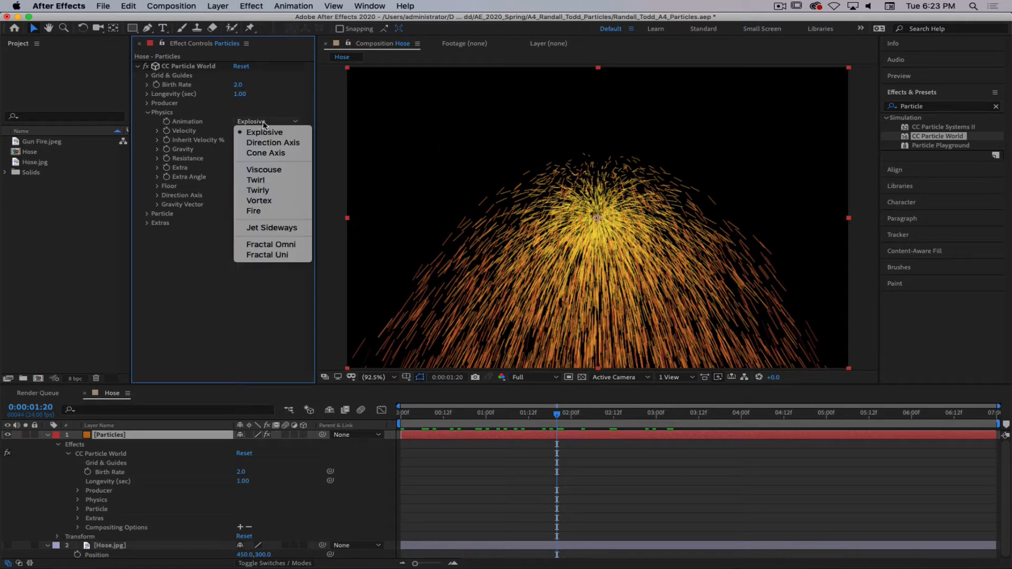
click(267, 143)
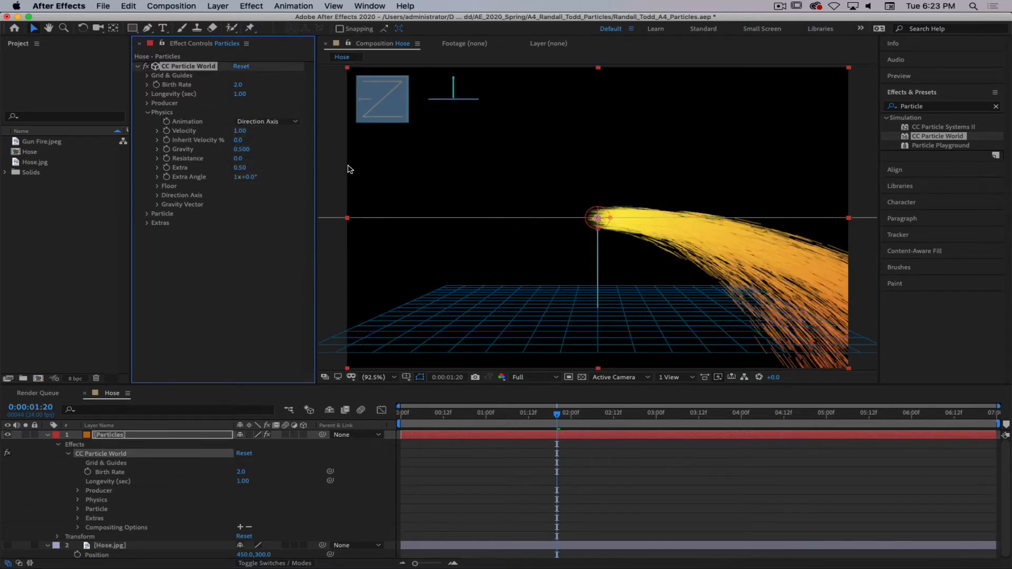
click(256, 120)
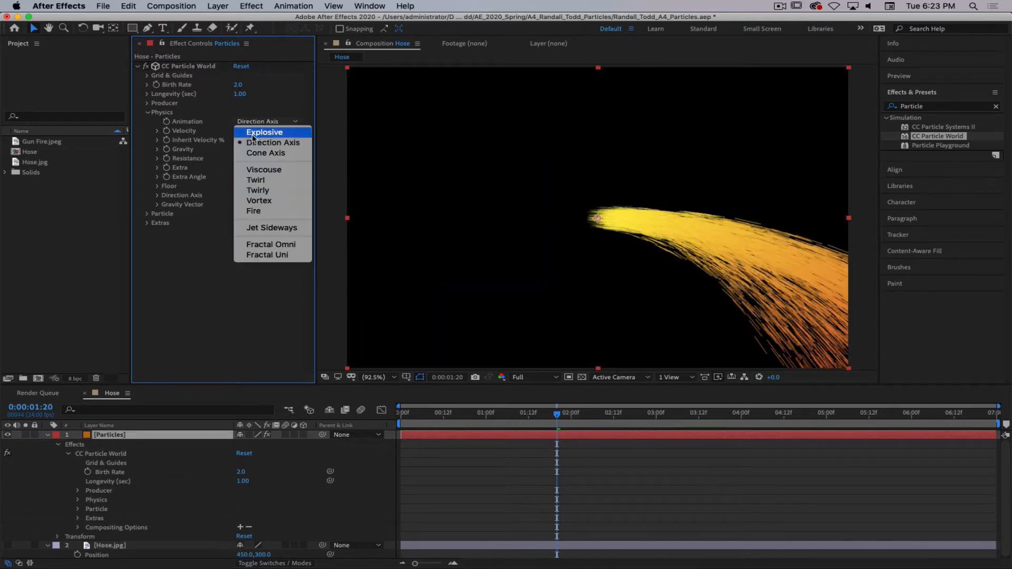
click(262, 145)
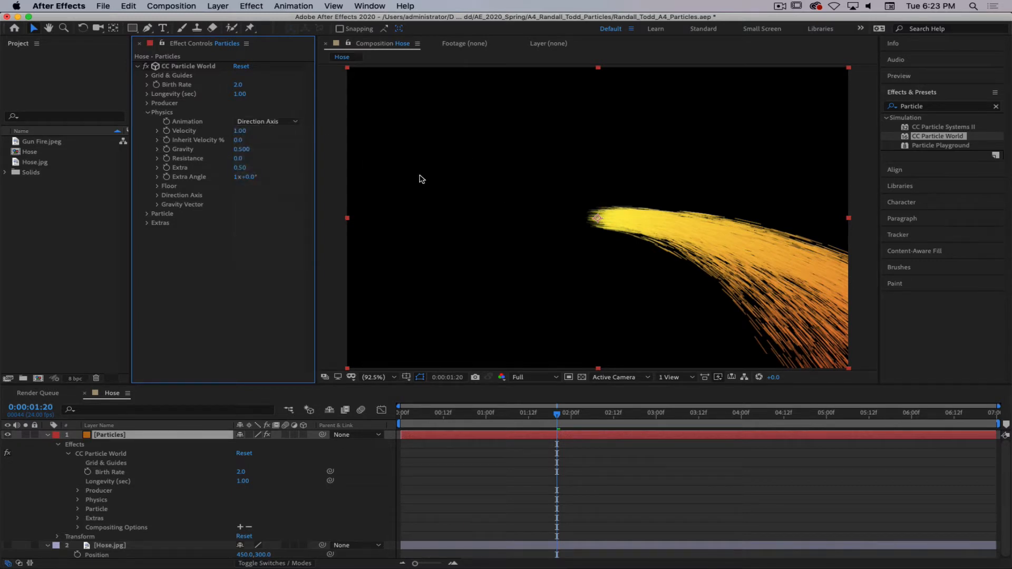
- Try tilting the direction axis handle of CC Particle World in the composition and reset the effect to its defaults
click(202, 68)
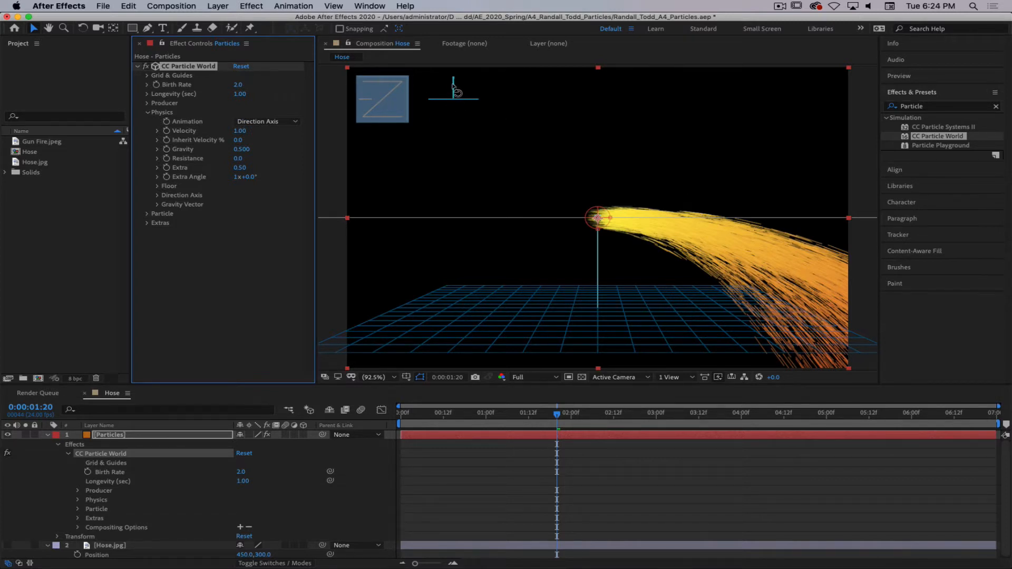
mouse_move(453, 86)
mouse_down()
mouse_move(464, 100)
mouse_move(531, 106)
mouse_move(436, 108)
mouse_move(596, 109)
mouse_move(499, 117)
mouse_move(454, 113)
mouse_move(452, 101)
mouse_move(458, 130)
mouse_move(451, 79)
mouse_move(464, 102)
mouse_move(542, 102)
mouse_move(463, 109)
mouse_move(497, 102)
mouse_move(458, 100)
mouse_up()
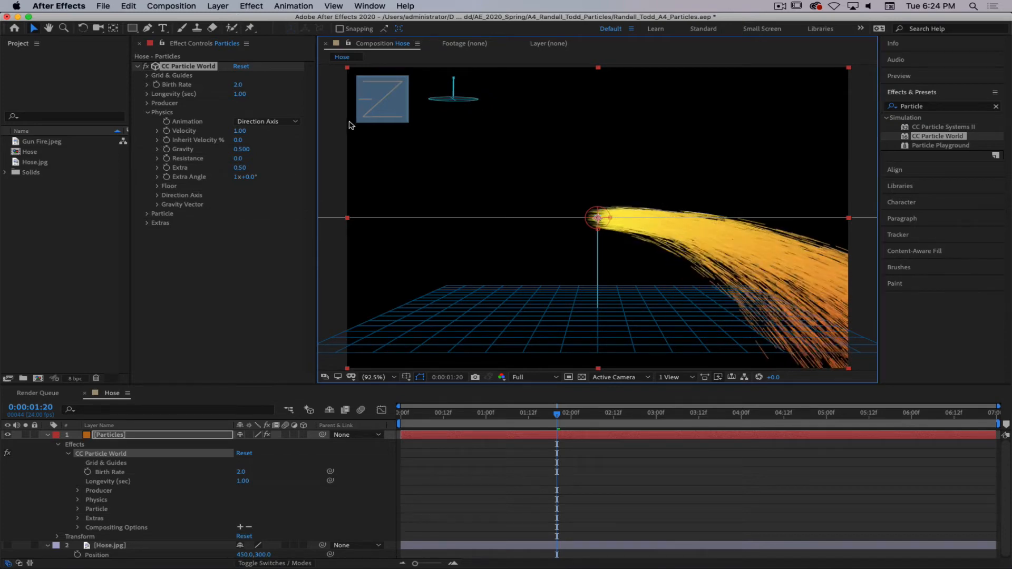
click(242, 67)
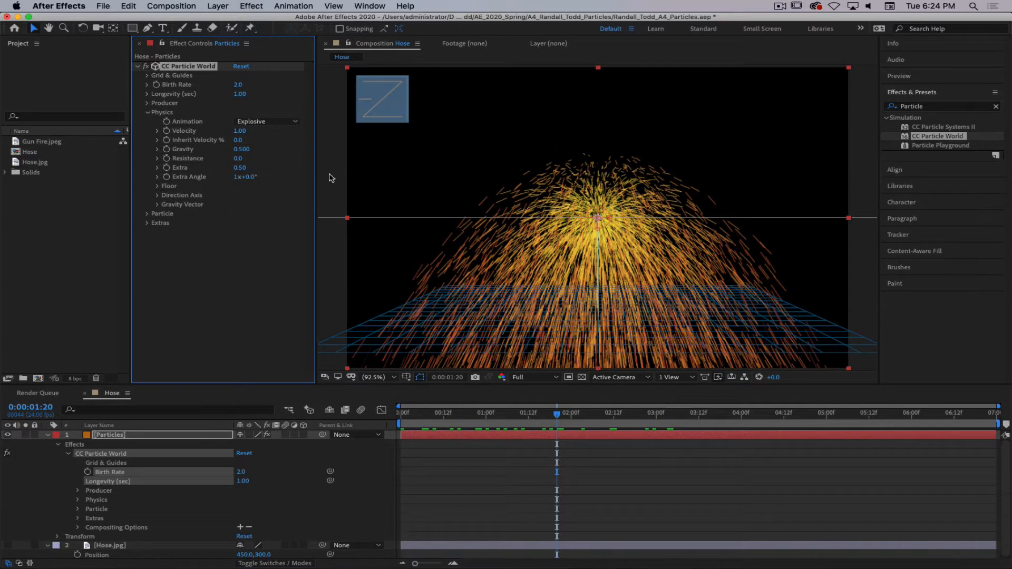
- Try the Cone Axis animation type and scrub the emission to 0:00:04:23
click(268, 122)
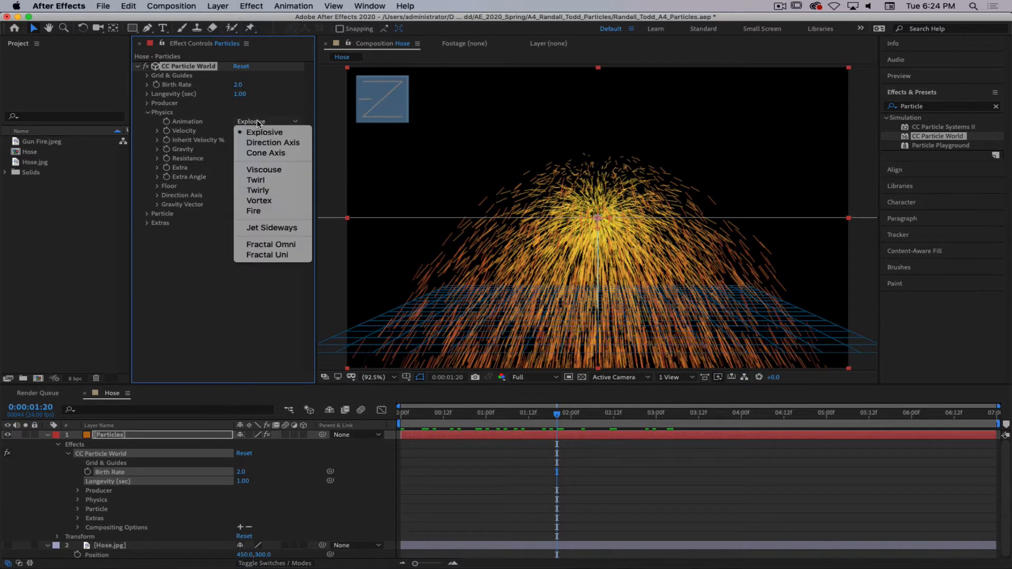
click(267, 154)
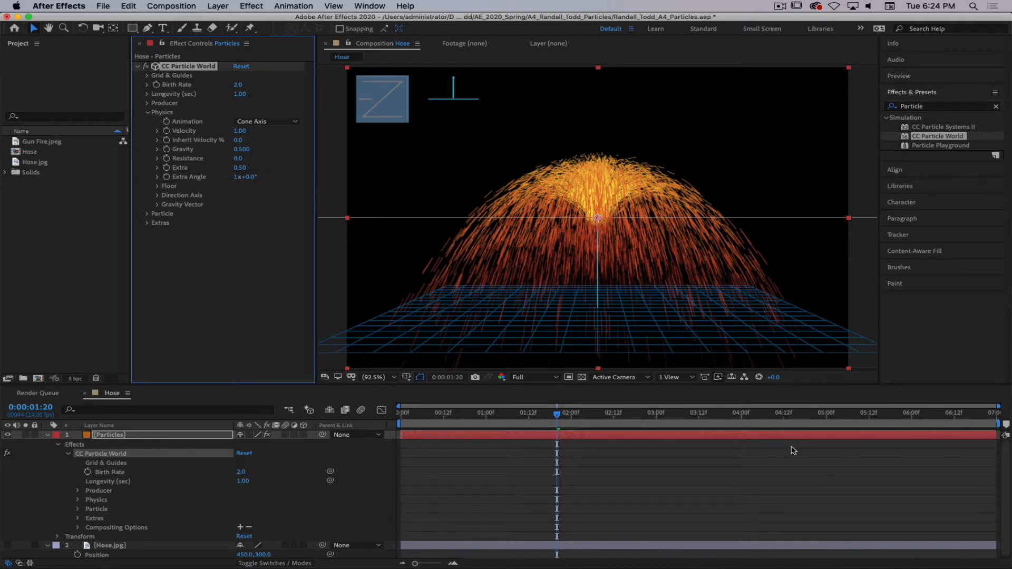
drag(527, 417, 823, 433)
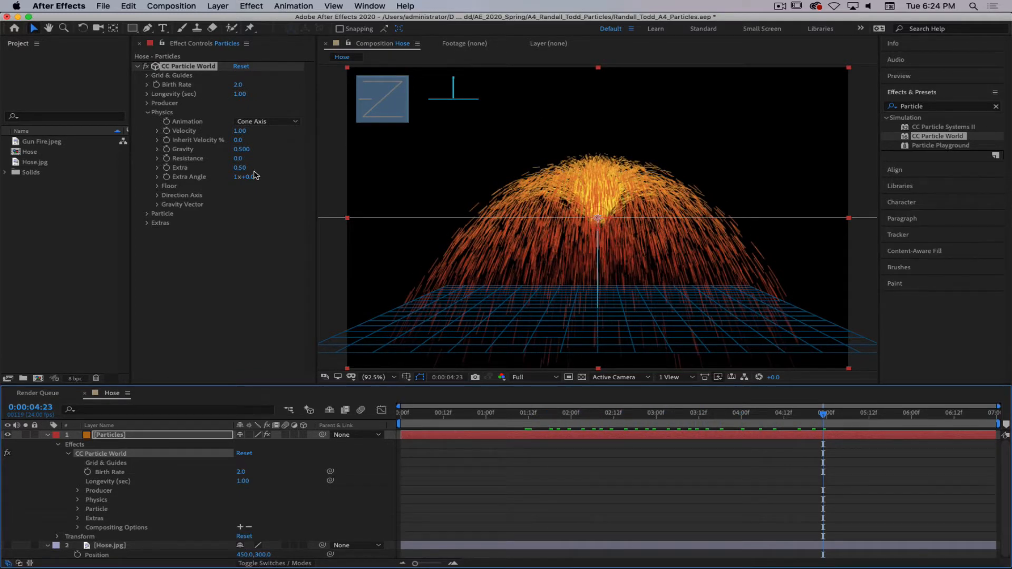
- Try the Viscouse animation type, preview the particles in motion and return the playhead to 0:00:01:12
click(255, 121)
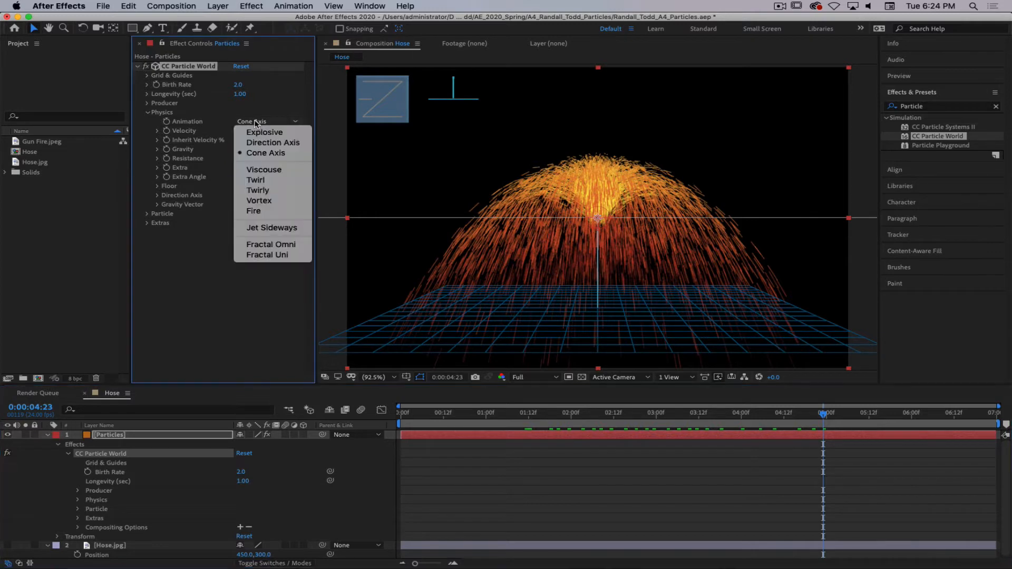
click(259, 170)
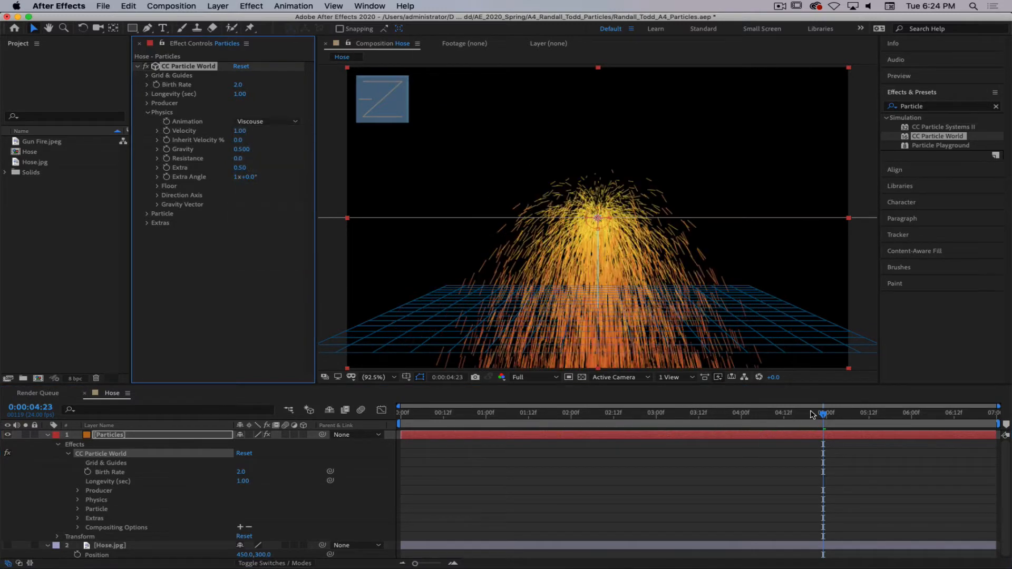
drag(823, 415, 737, 415)
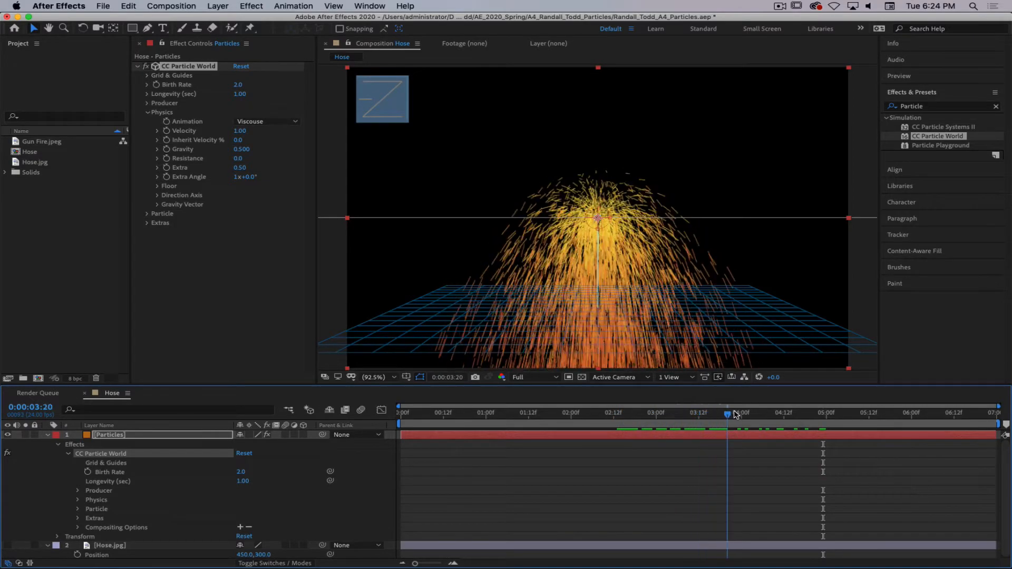
key(space)
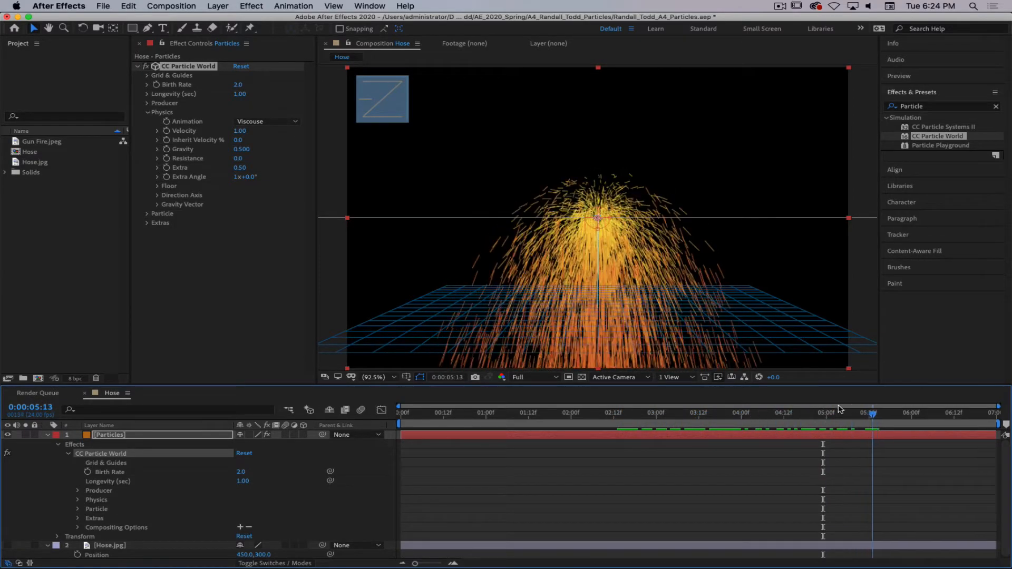
drag(840, 410, 528, 414)
- Switch the animation type to Explosive for comparison, and try Twirl while scrubbing to 0:00:03:13
click(272, 120)
click(251, 129)
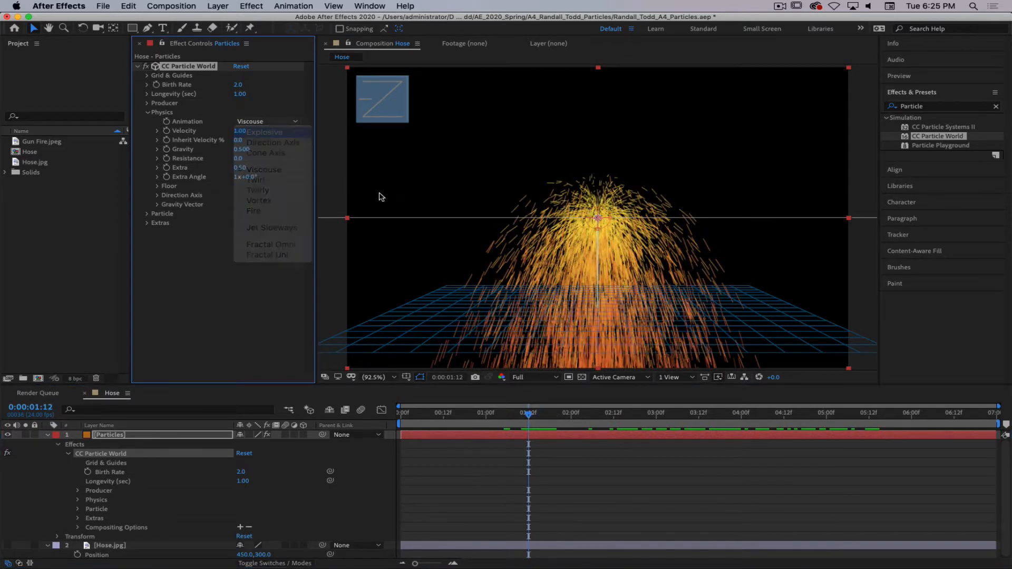
click(261, 122)
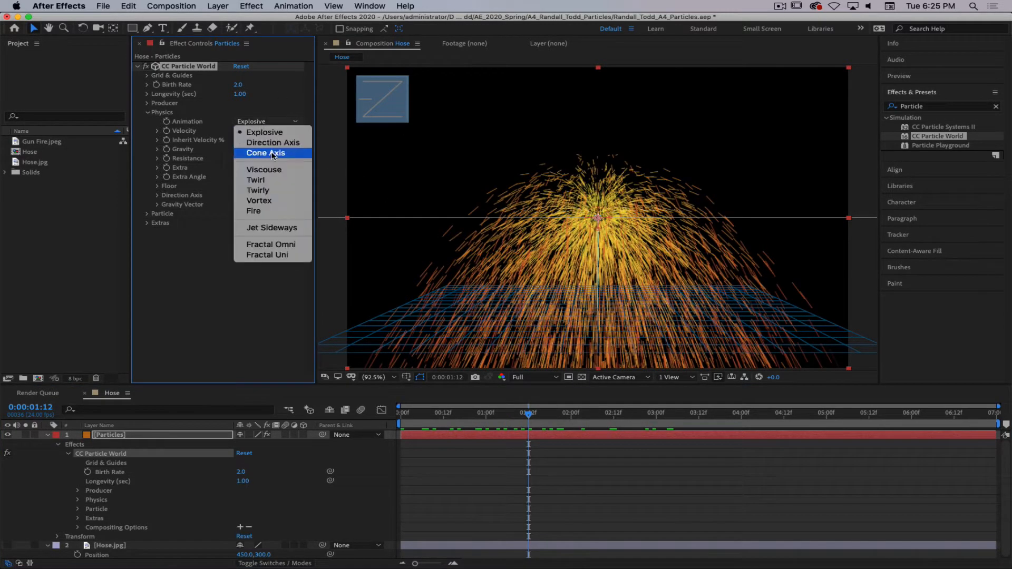
click(270, 181)
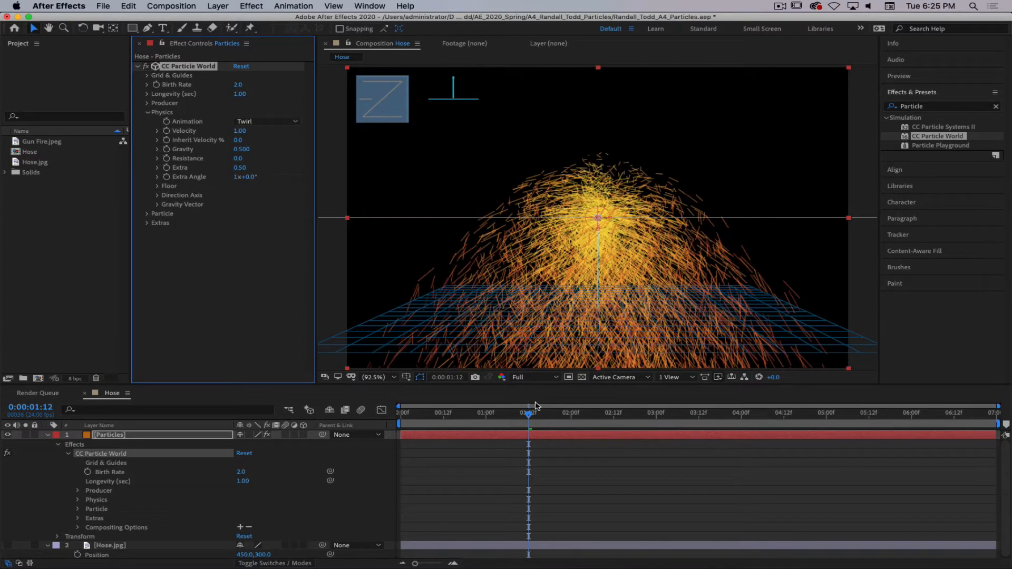
drag(531, 414, 702, 414)
- Try the Twirly animation type and scrub the emission to 0:00:05:12
click(268, 121)
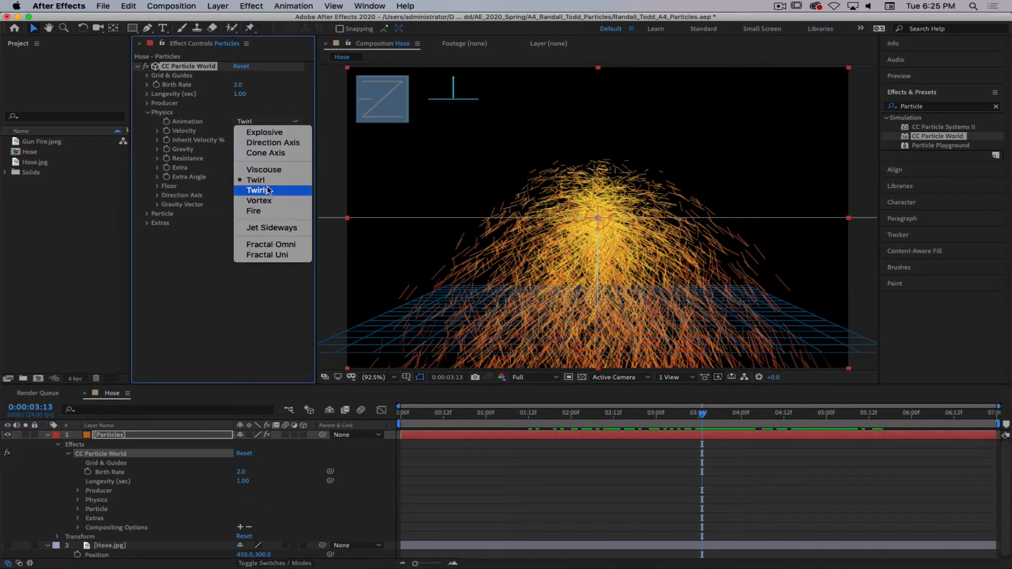
key(Return)
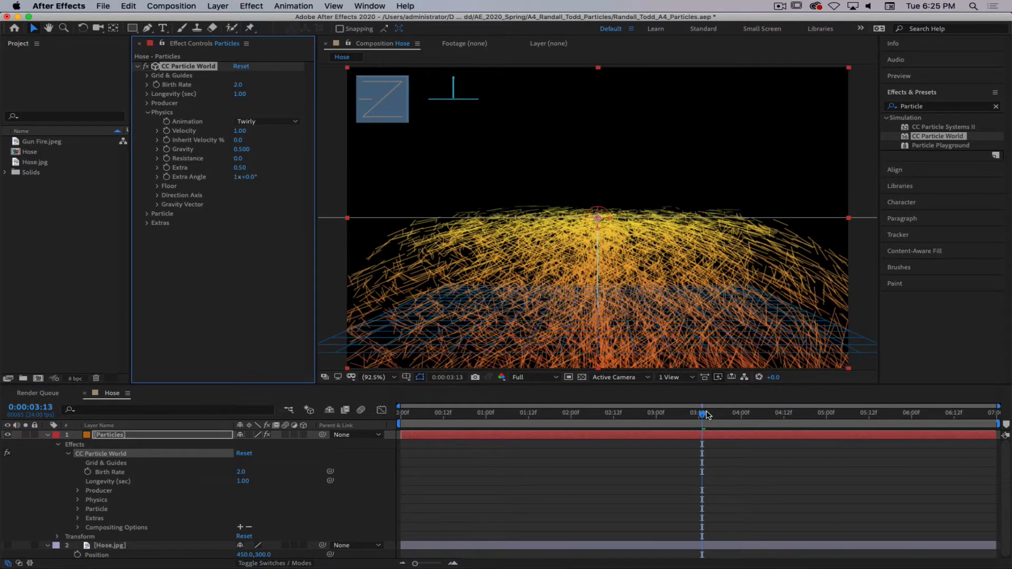
drag(708, 415, 869, 415)
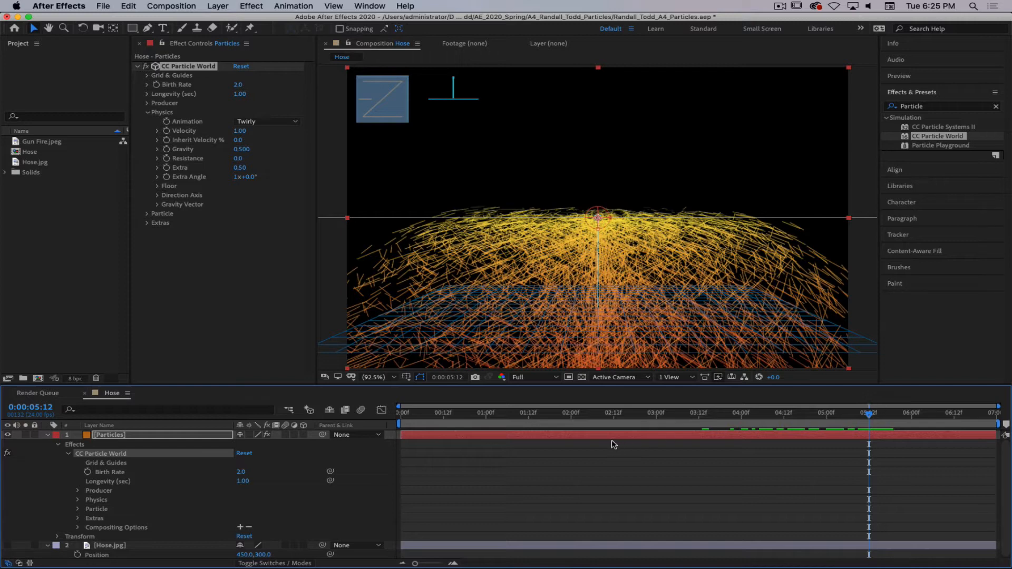
- Try the Vortex animation type and scrub the emission back to 0:00:01:19
click(256, 122)
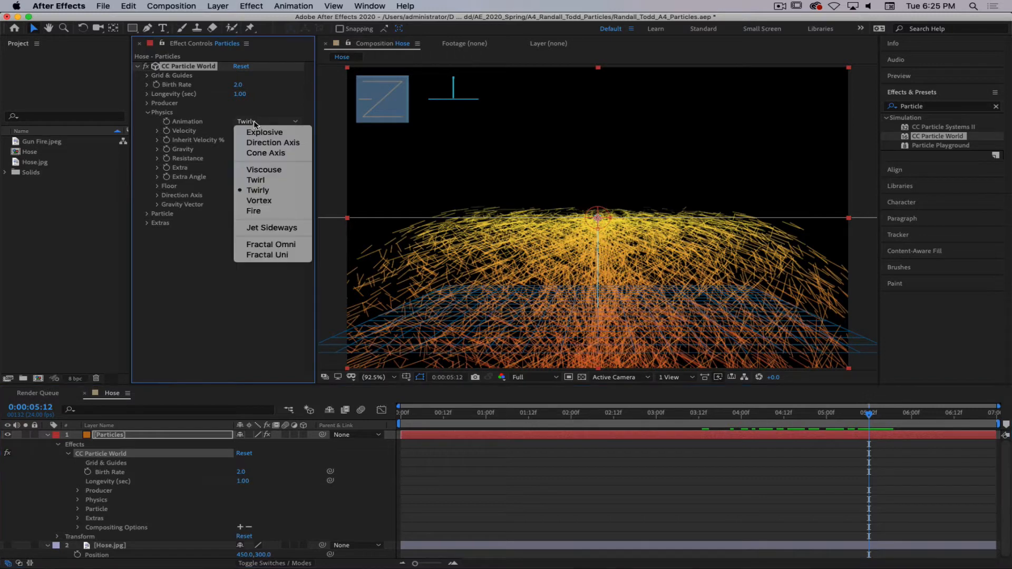
click(259, 201)
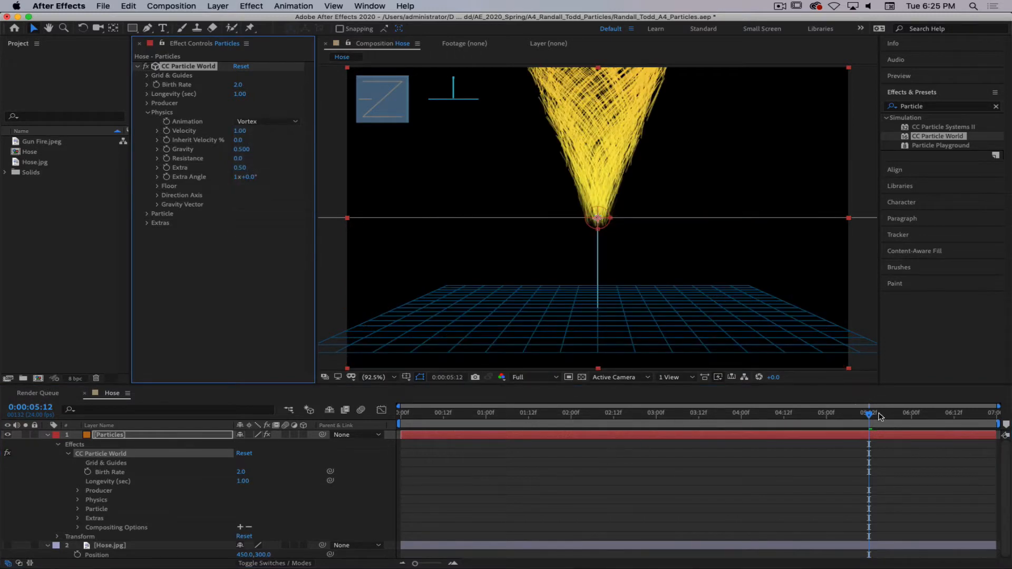
drag(870, 415, 554, 436)
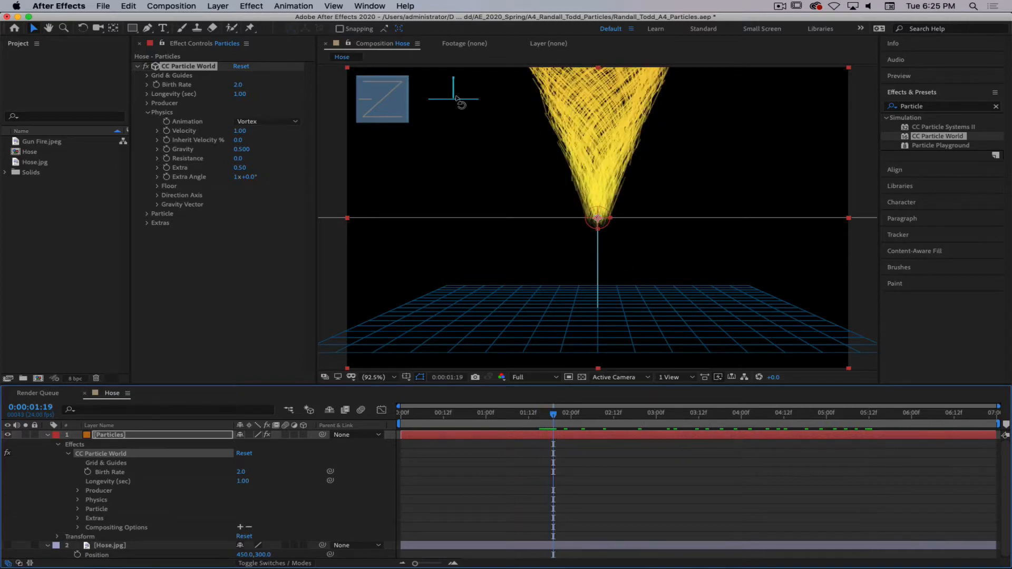
- Try tilting the Vortex direction axis toward the viewer, preview the swirl from the first frame, and undo the tilt
drag(457, 99, 453, 141)
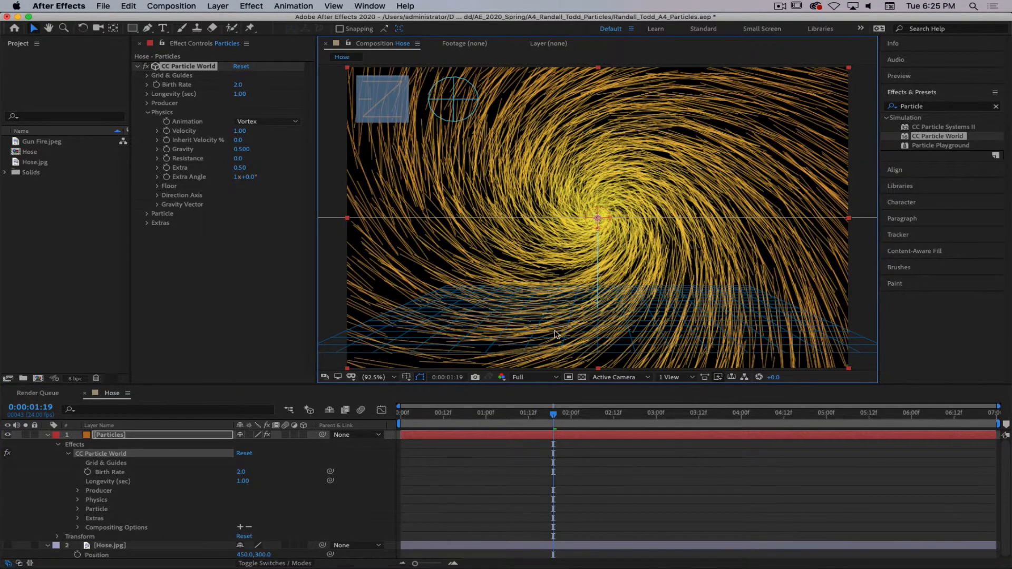
drag(554, 415, 358, 410)
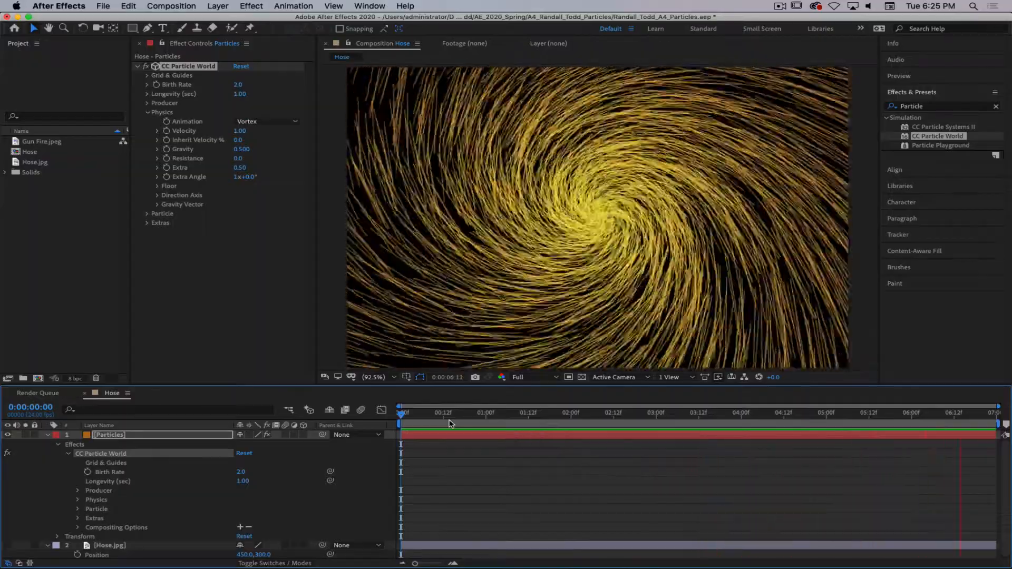
key(space)
key(super+z)
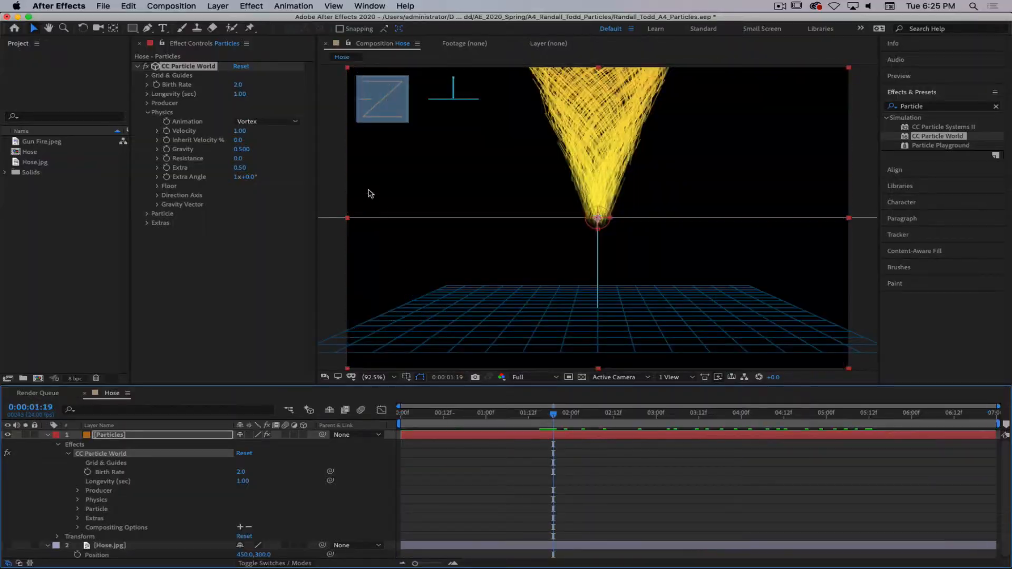
- Try the Fire animation type, scrub the emission to 0:00:00:18, and switch the type to Jet Sideways
click(267, 122)
click(266, 214)
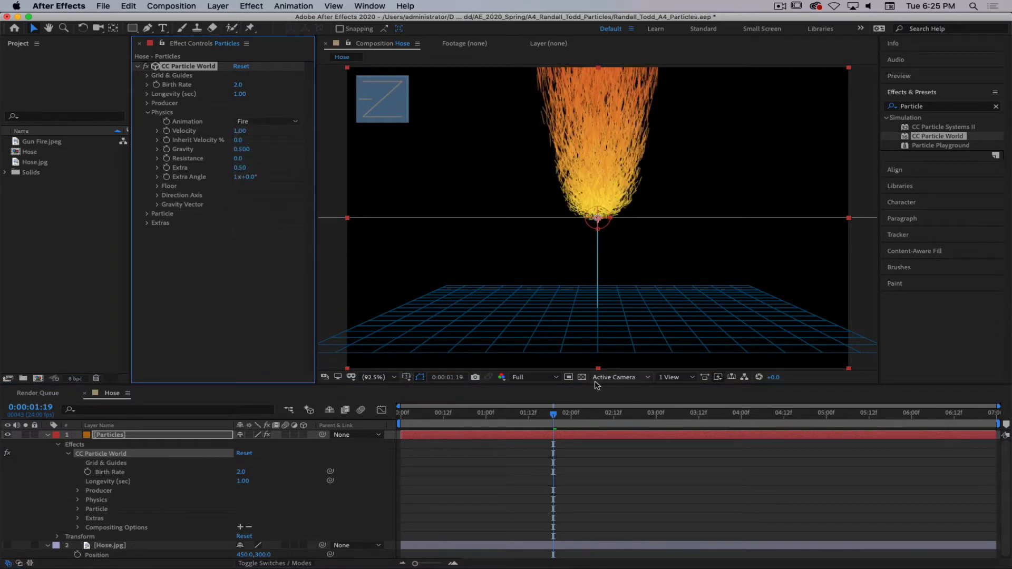
drag(554, 414, 465, 416)
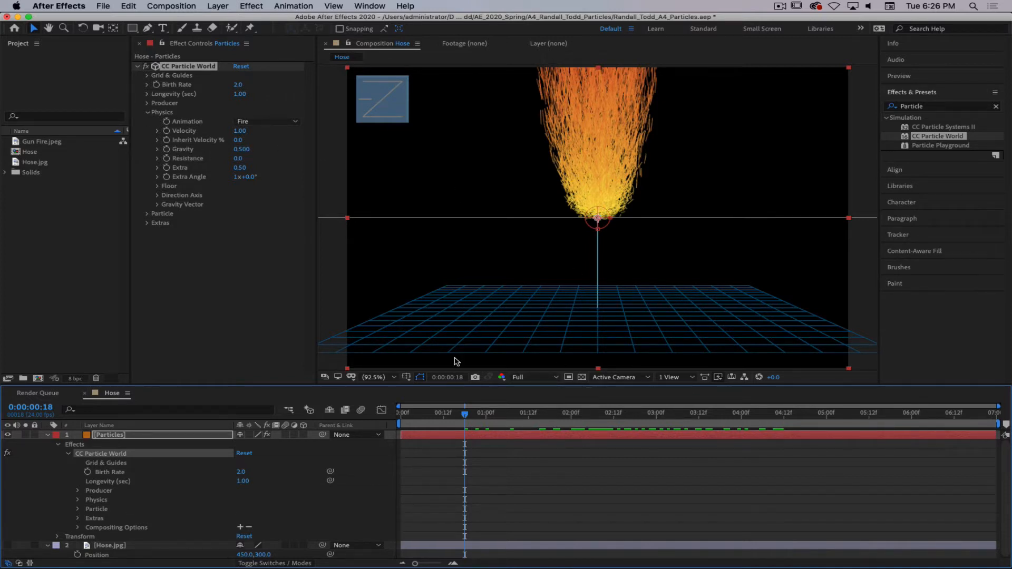
click(257, 122)
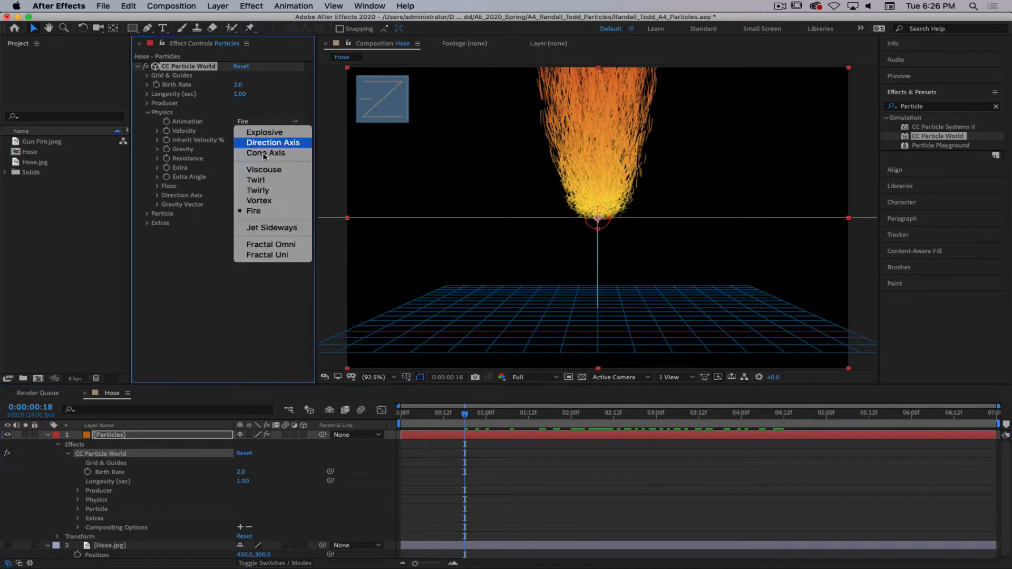
click(274, 228)
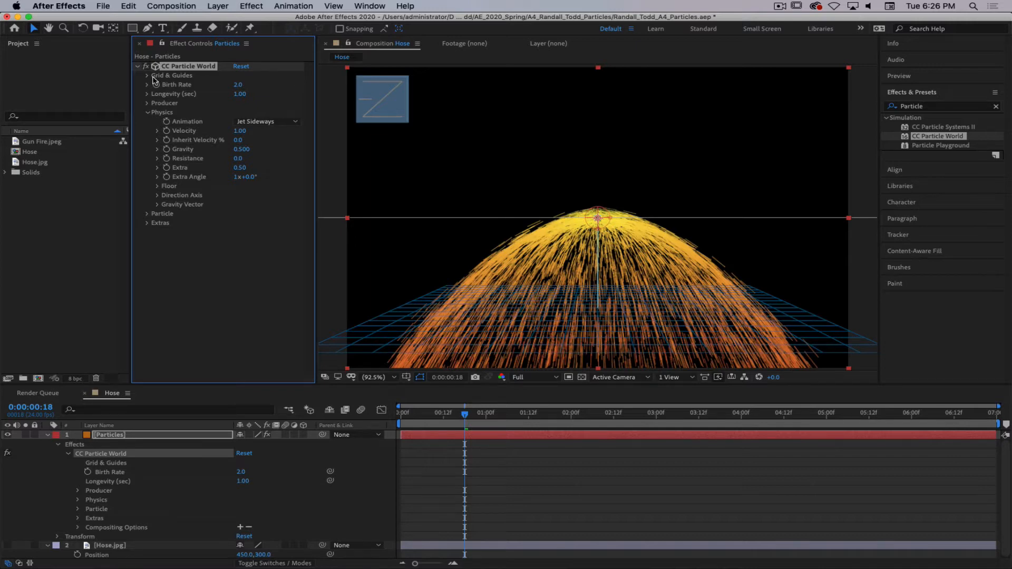
- Set the animation type to Fractal Omni, preview the emission, and rotate the effect camera to view the particles from above
click(274, 122)
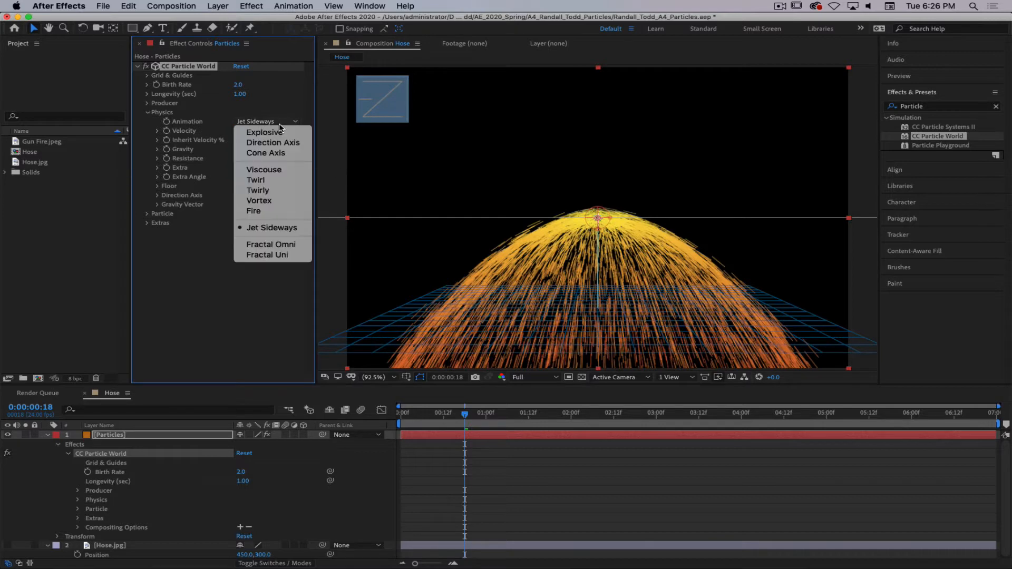
click(282, 243)
key(space)
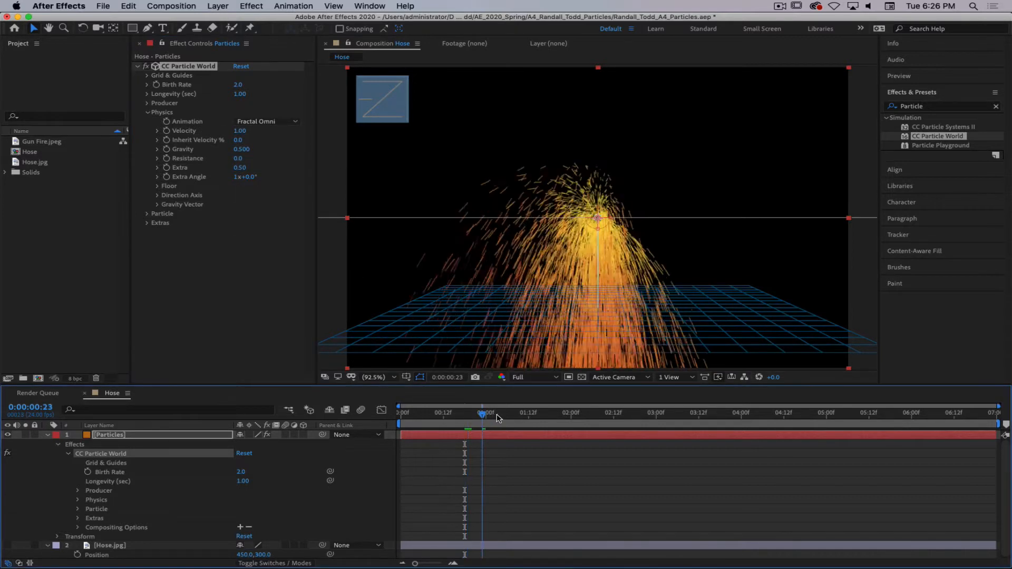
key(space)
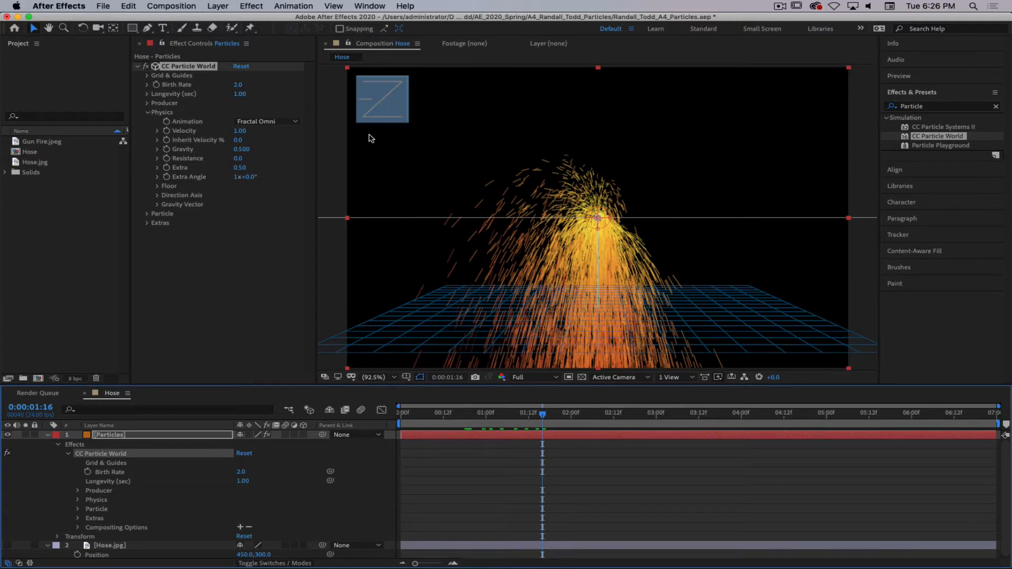
drag(402, 100, 492, 113)
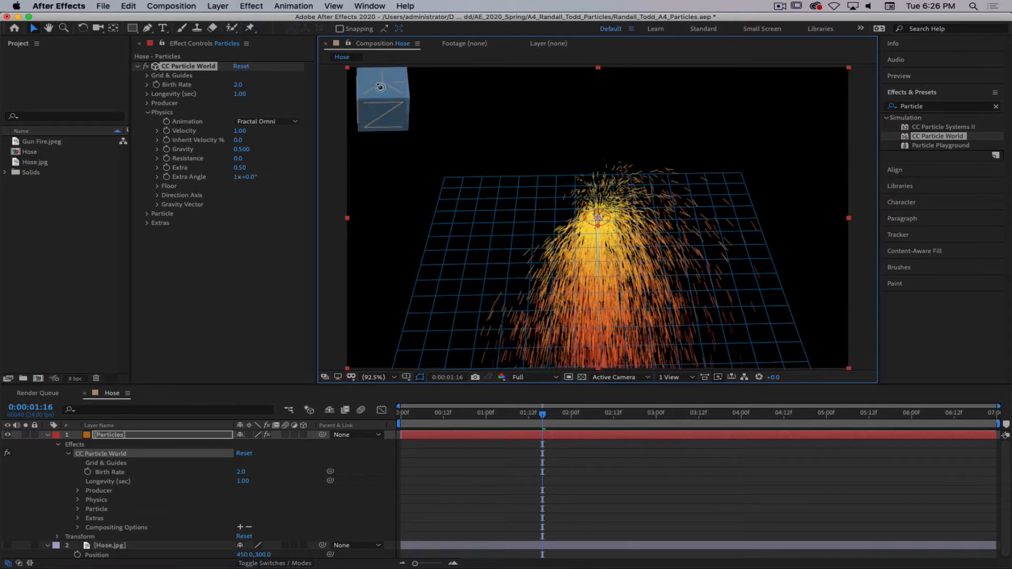
- Try the Fractal Uni animation type and rotate the effect camera around the emission
drag(381, 87, 353, 102)
click(273, 125)
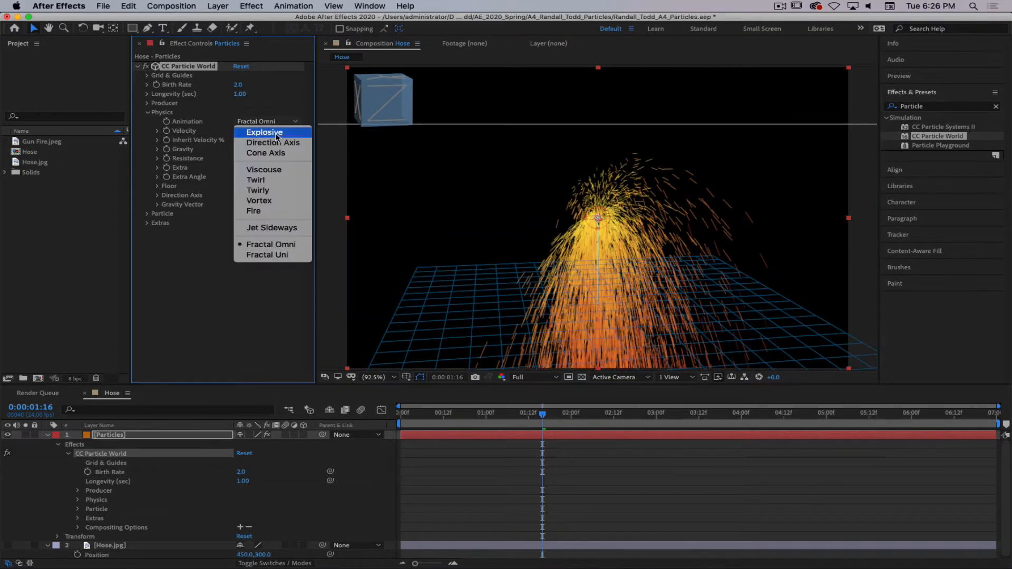
click(277, 256)
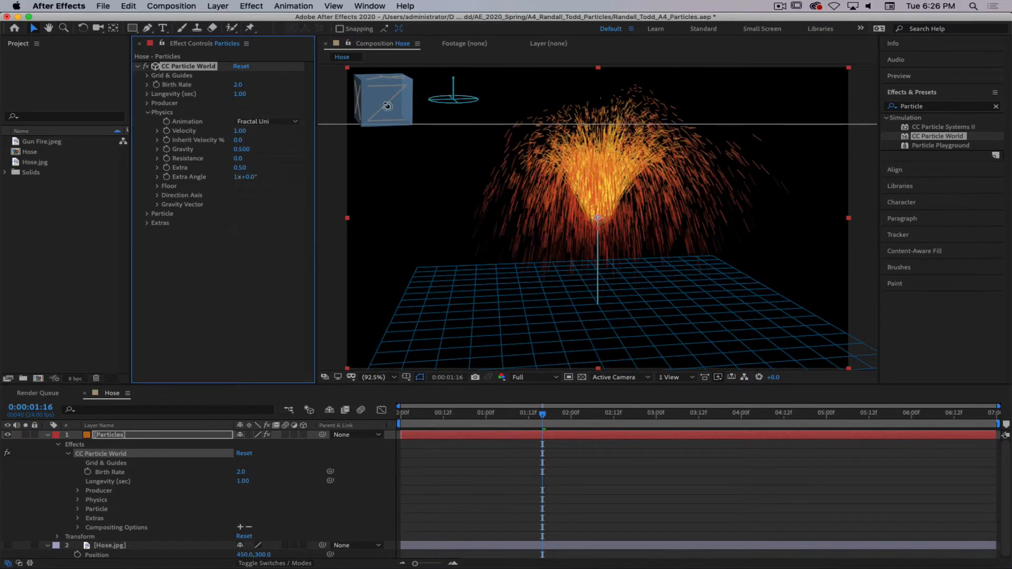
drag(388, 106, 519, 95)
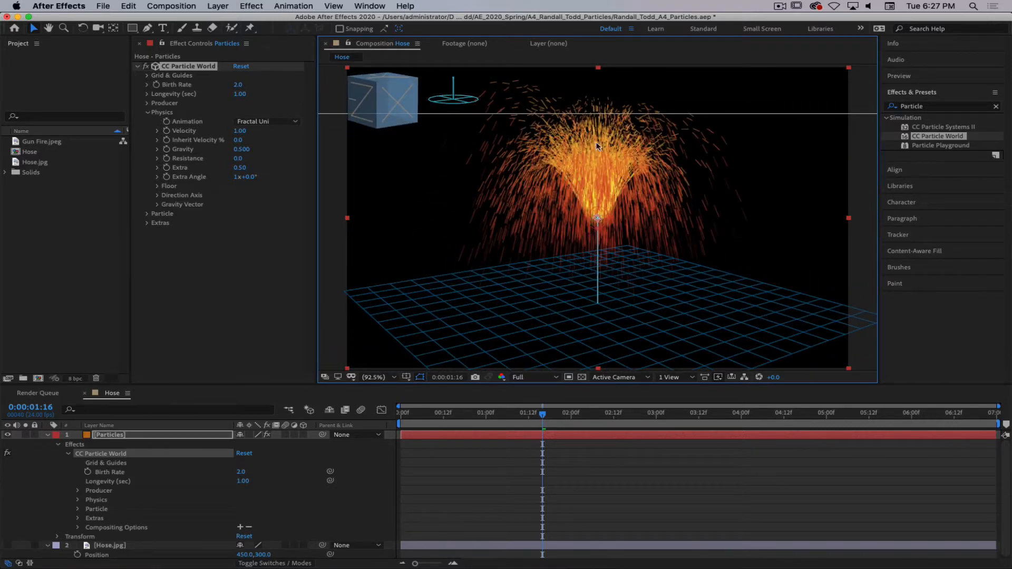
drag(390, 104, 407, 104)
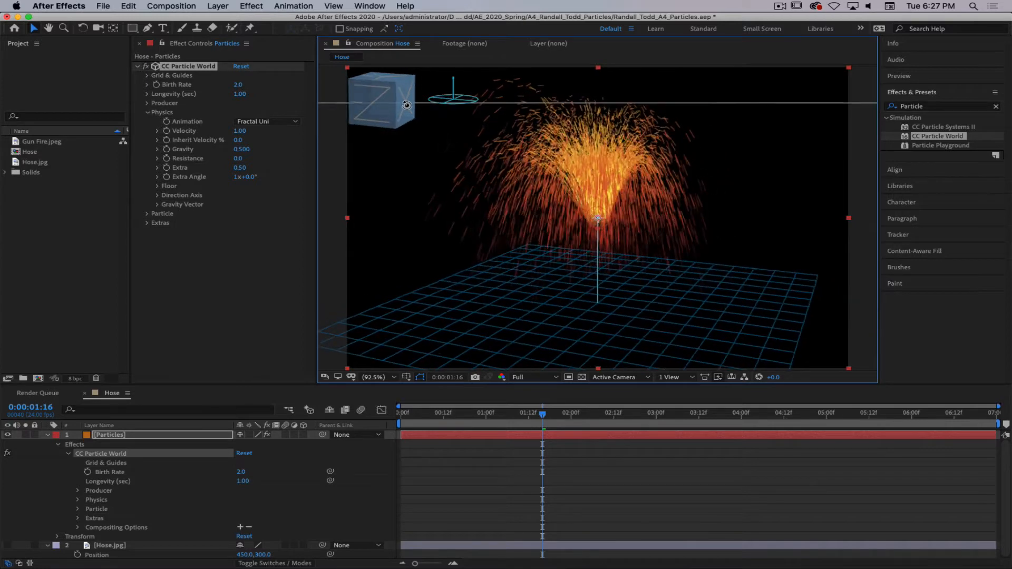
- Reset CC Particle World to its defaults, keeping the Explosive animation type
click(242, 67)
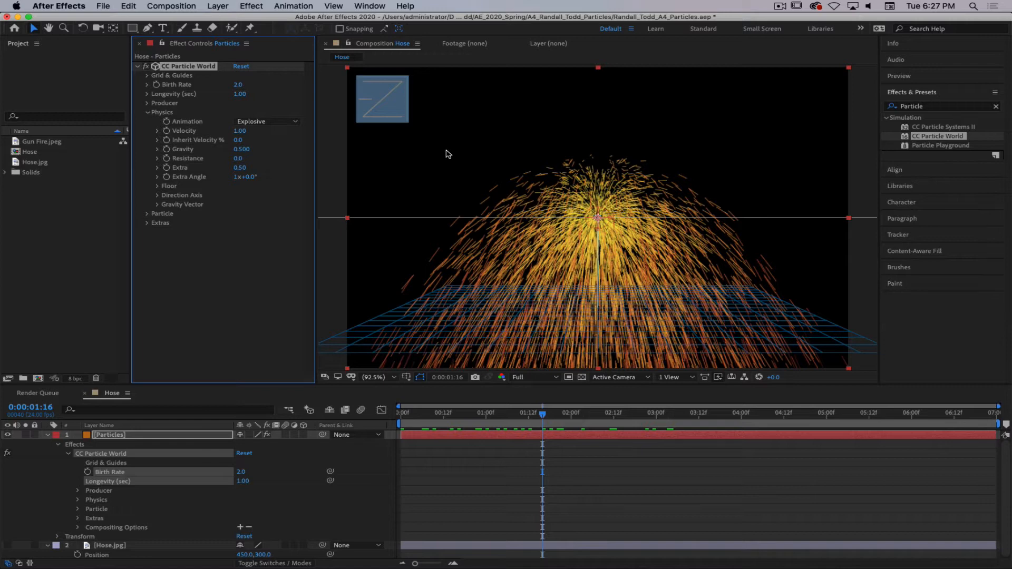
click(268, 122)
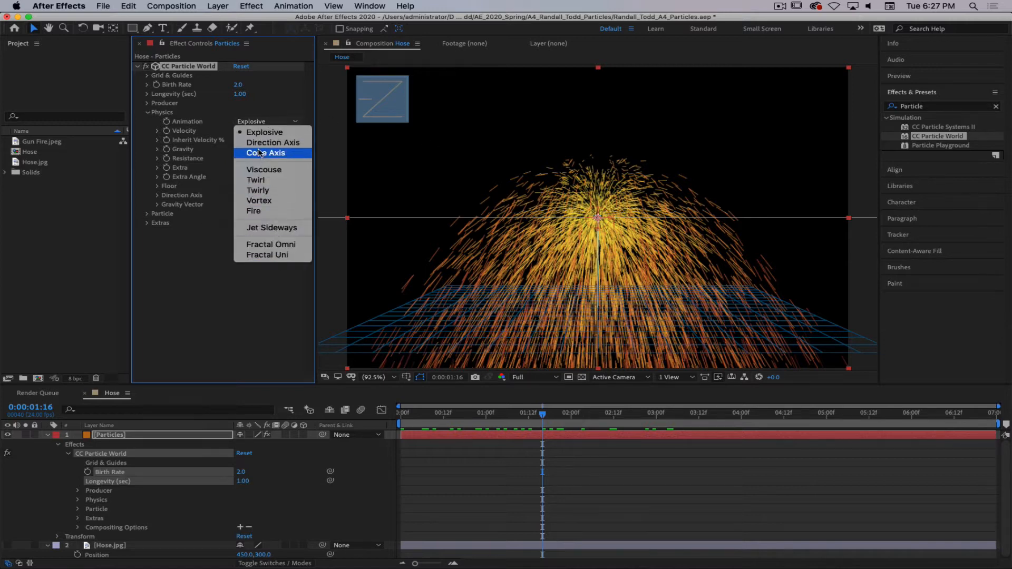
click(267, 113)
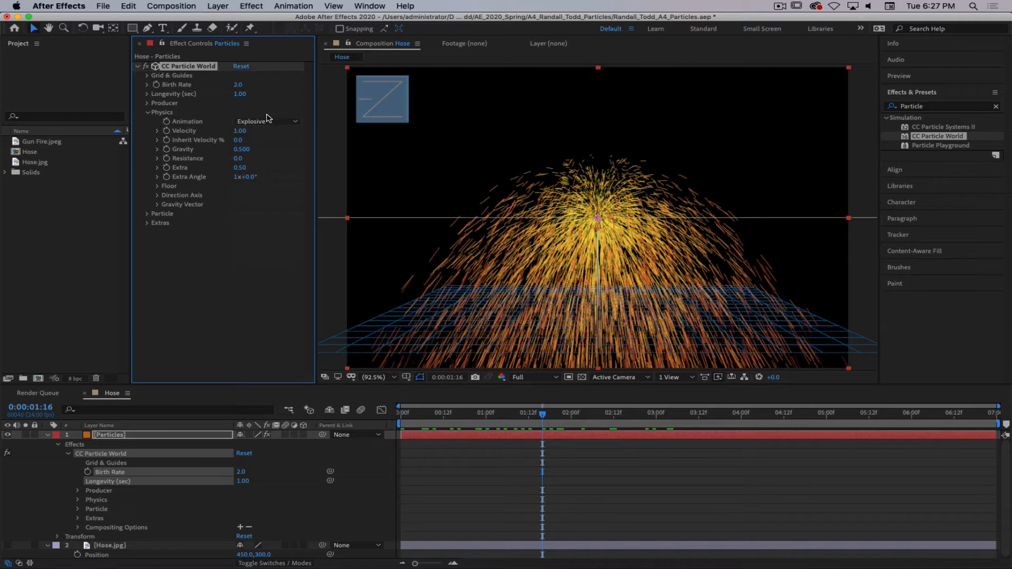
click(306, 259)
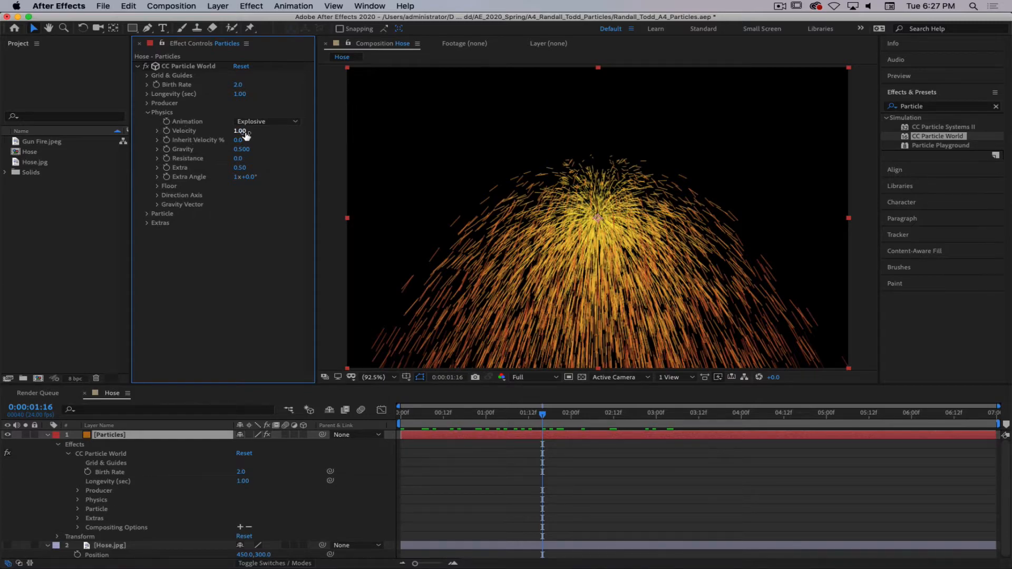
- Try lowering the Physics Velocity to 0.03 and preview the emission from 0:00:00:15
drag(240, 131, 221, 163)
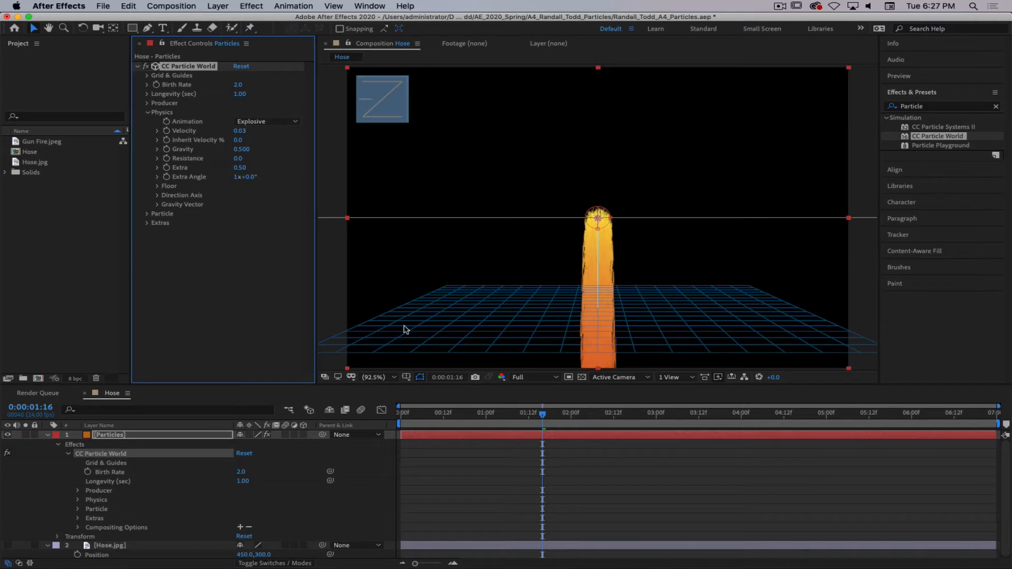
drag(535, 419, 454, 420)
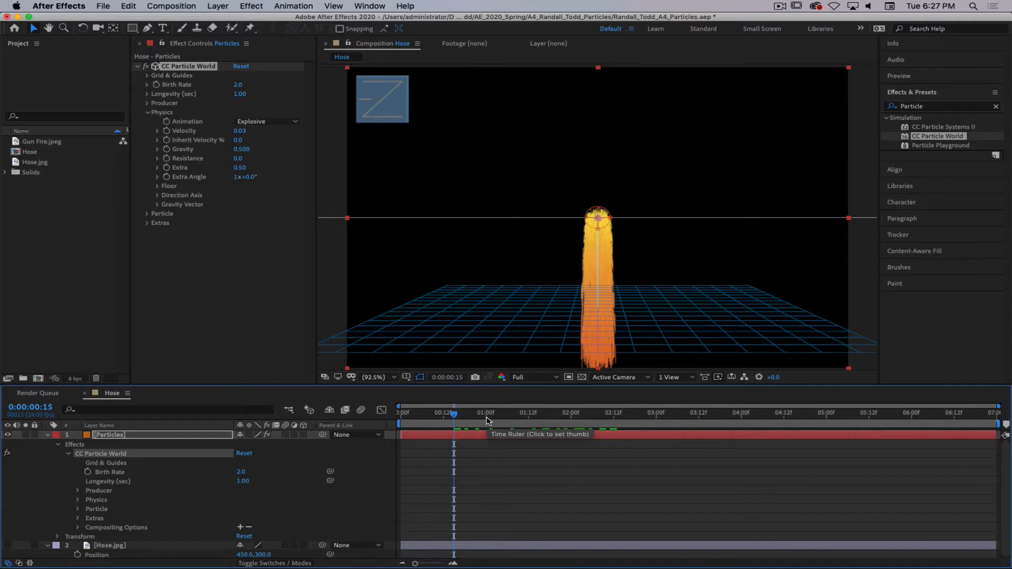
key(space)
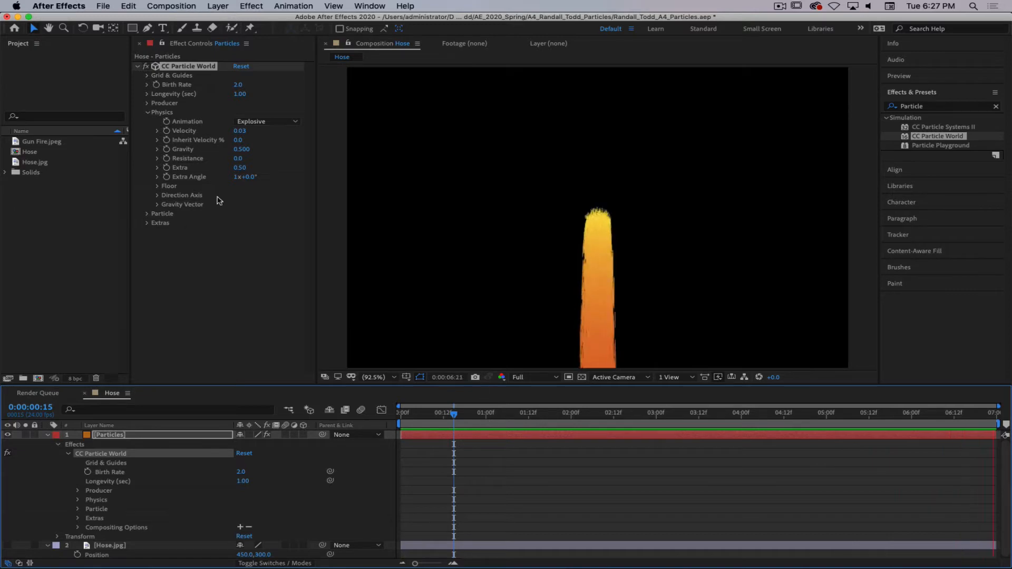
key(space)
- Try raising the Velocity to 3.56, preview the burst, and scrub back to 0:00:00:16
drag(240, 131, 455, 140)
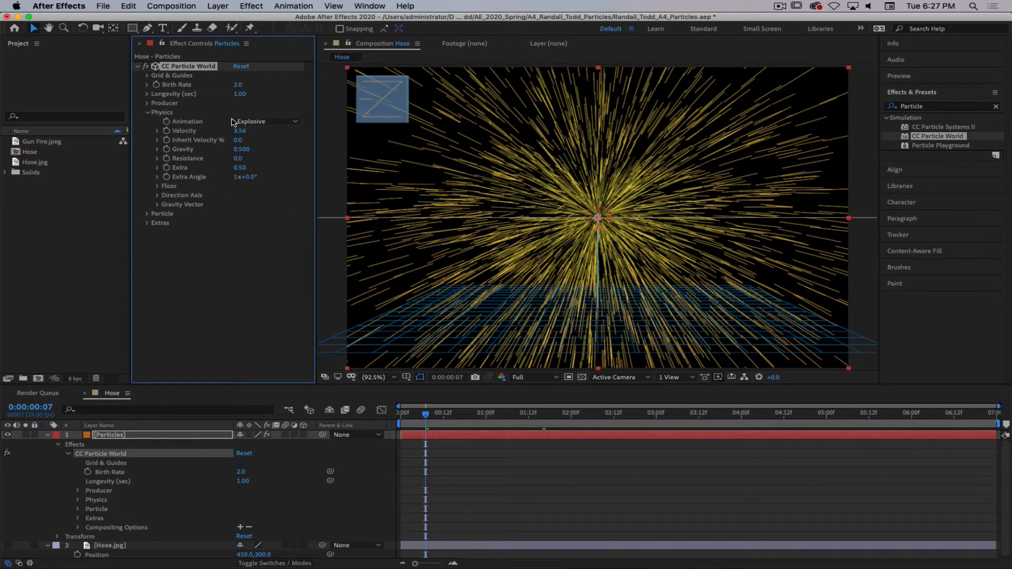
key(space)
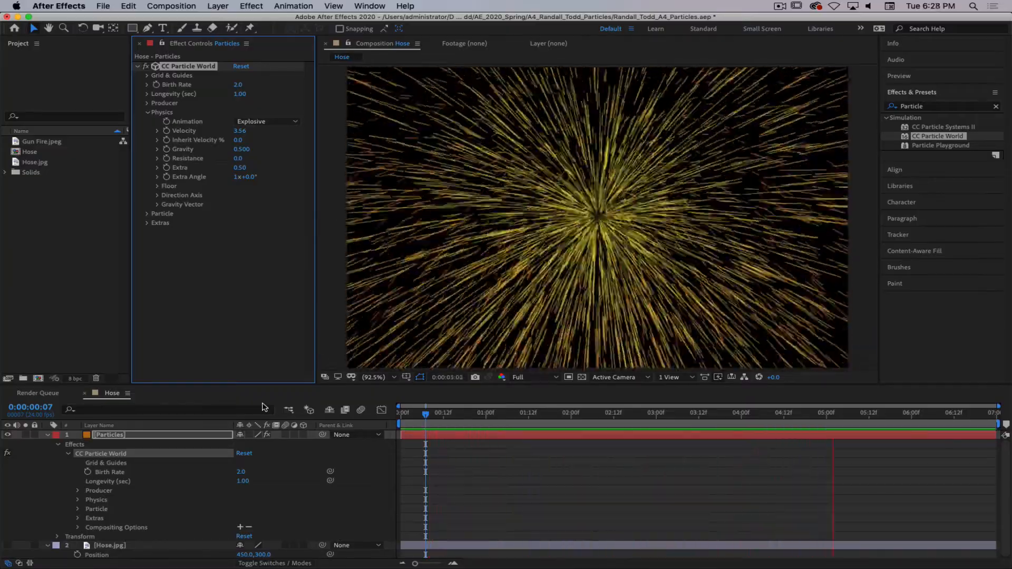
key(space)
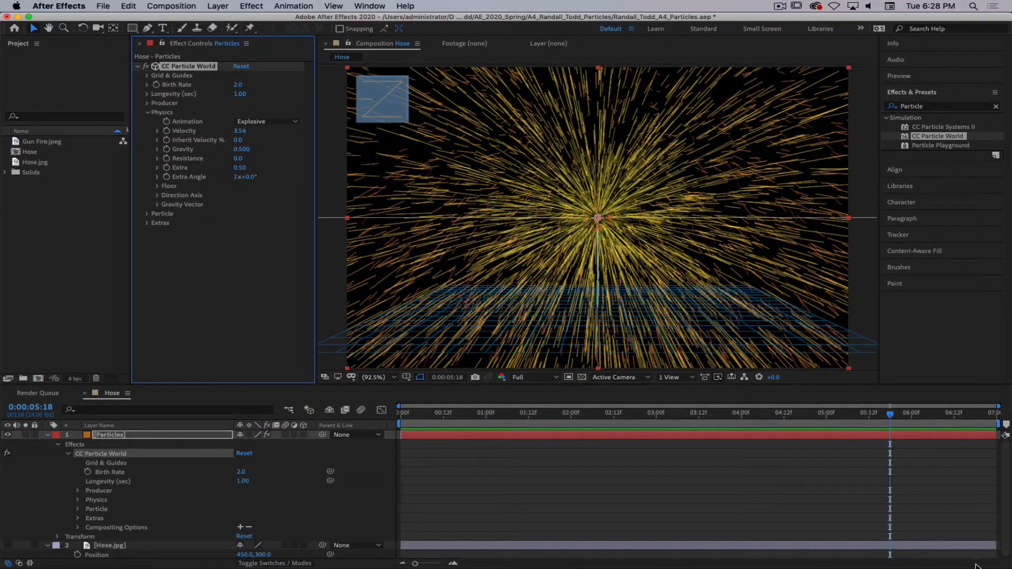
drag(814, 416, 459, 417)
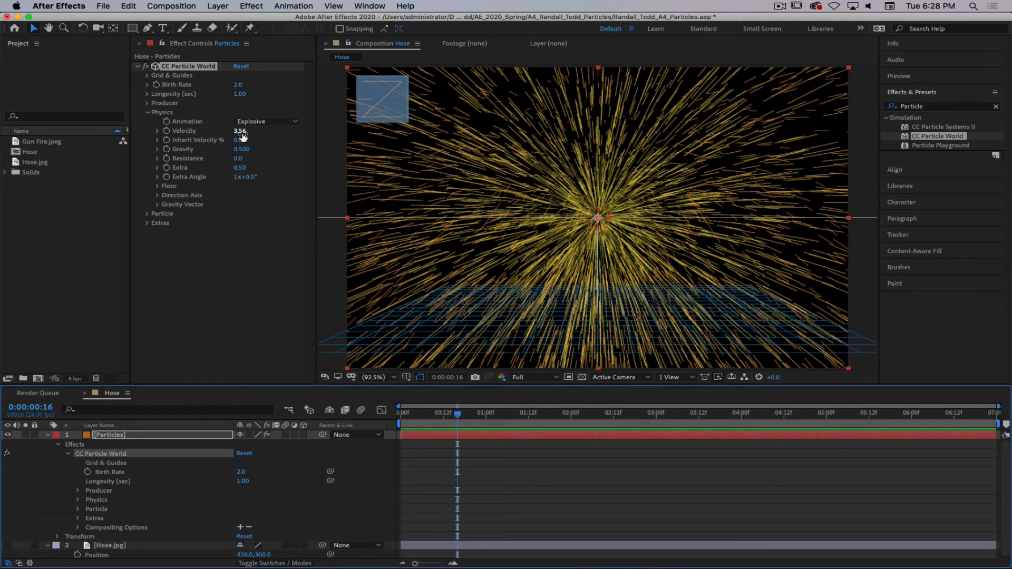
- Try animating Velocity from 0.03 at 0:00:03:00 to 3.81 at 0:00:04:00 with keyframes
drag(243, 137, 31, 143)
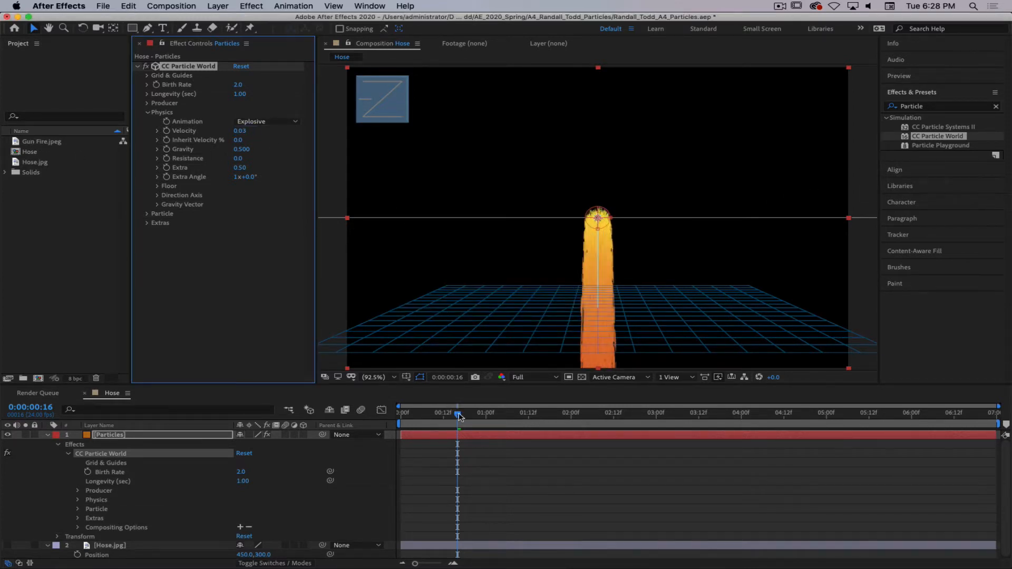
drag(460, 417, 656, 420)
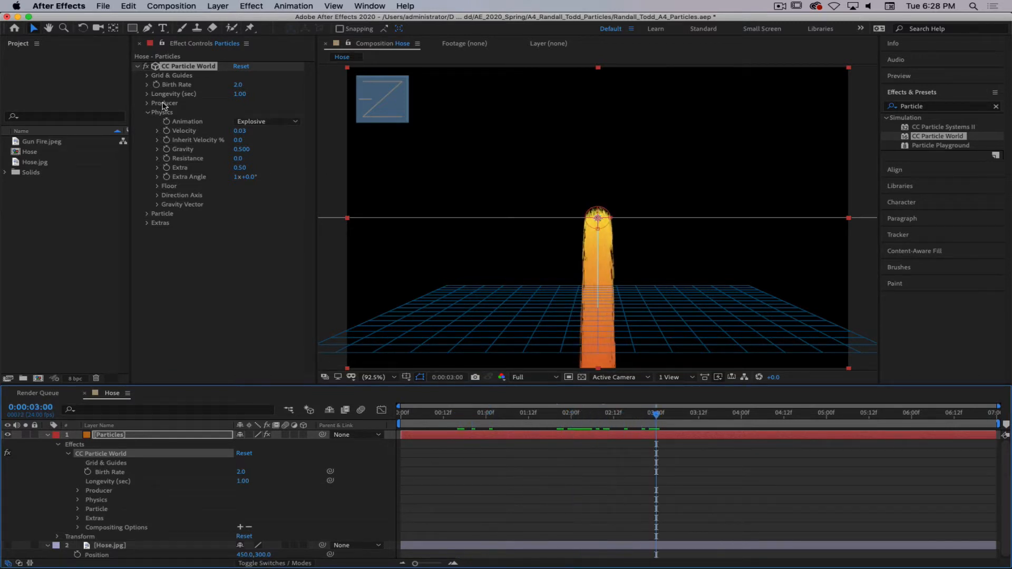
click(166, 131)
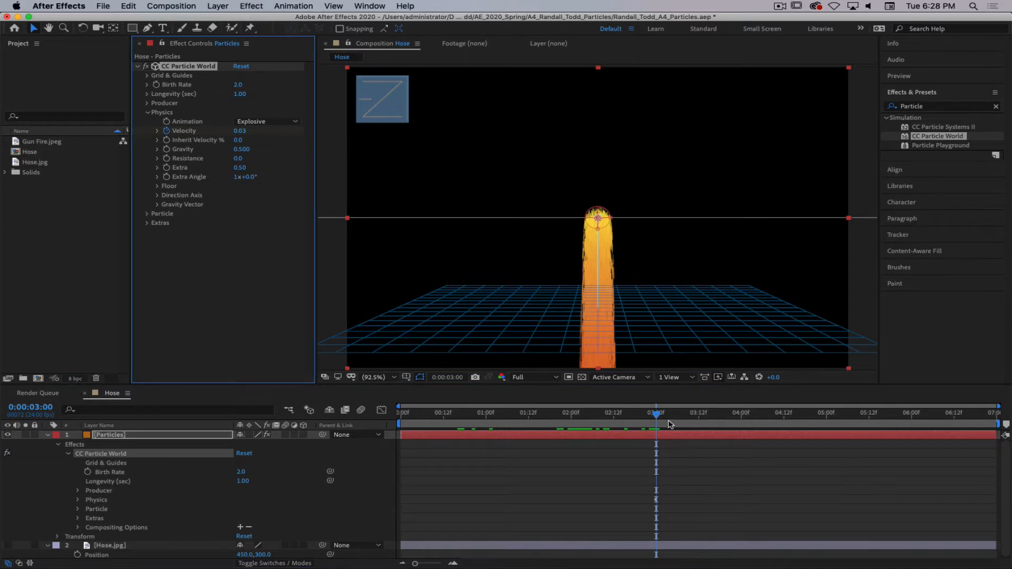
drag(657, 415, 742, 424)
drag(239, 133, 483, 145)
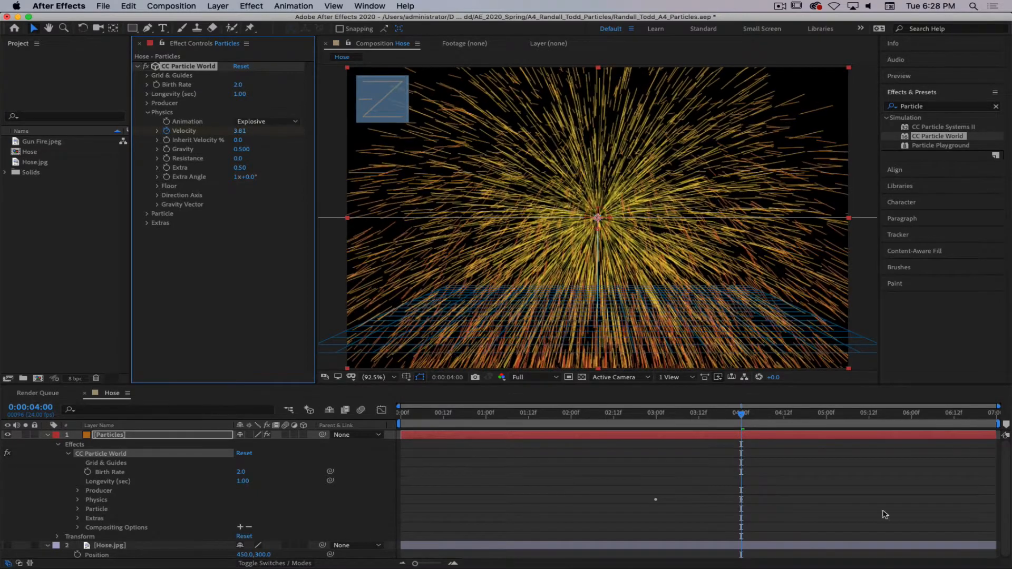
- End the work area near 0:00:04:06 and preview the Velocity animation from the first frame
drag(752, 419, 765, 446)
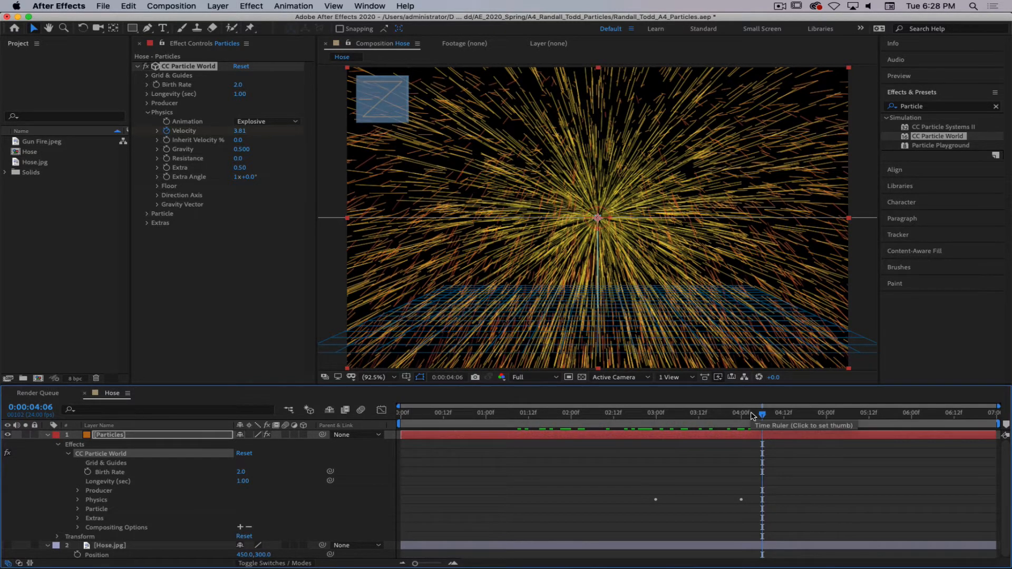
key(n)
key(Home)
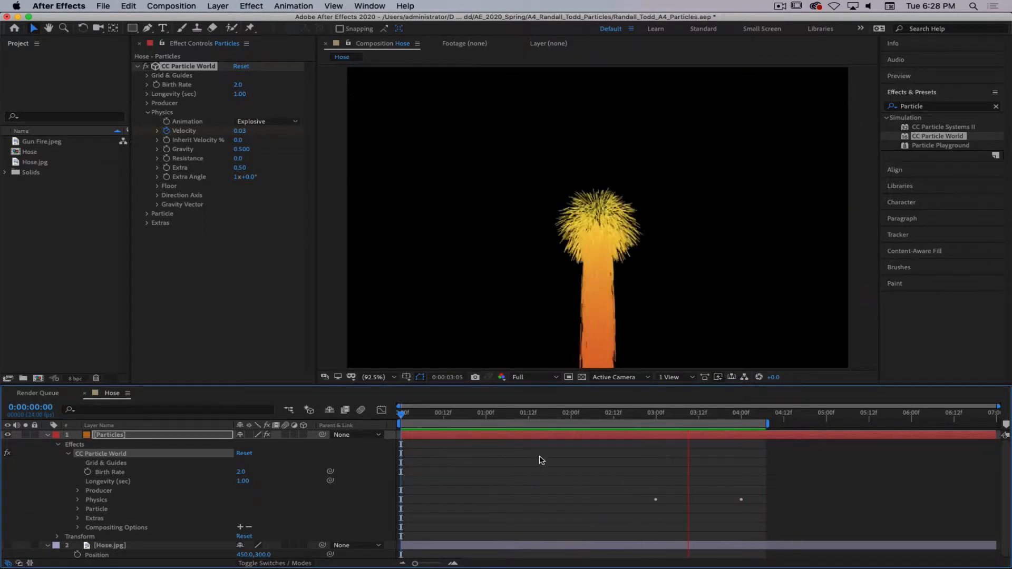
key(space)
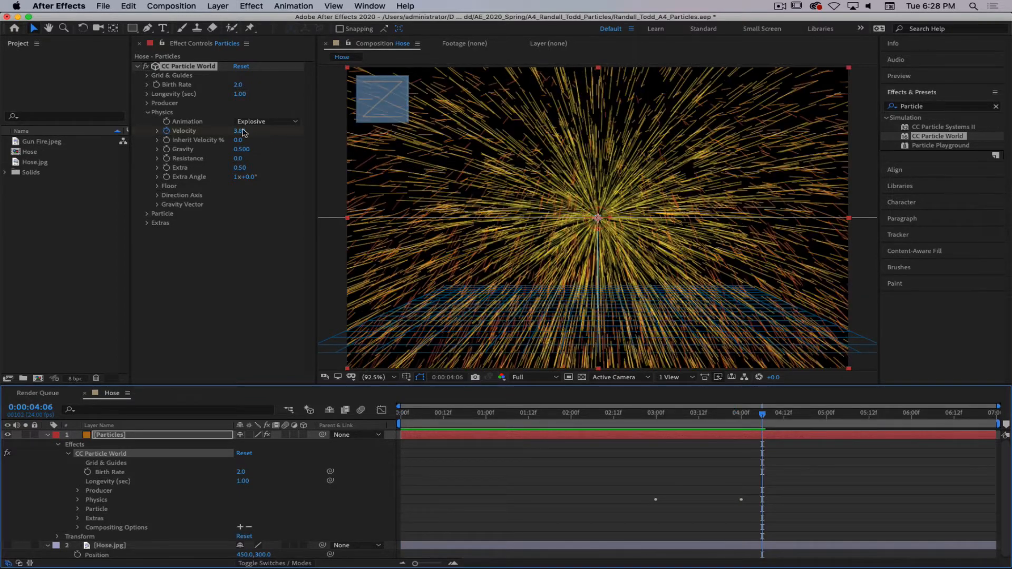
- Reset CC Particle World with its Velocity keyframes cleared and move the time back to 0:00:01:00
click(242, 67)
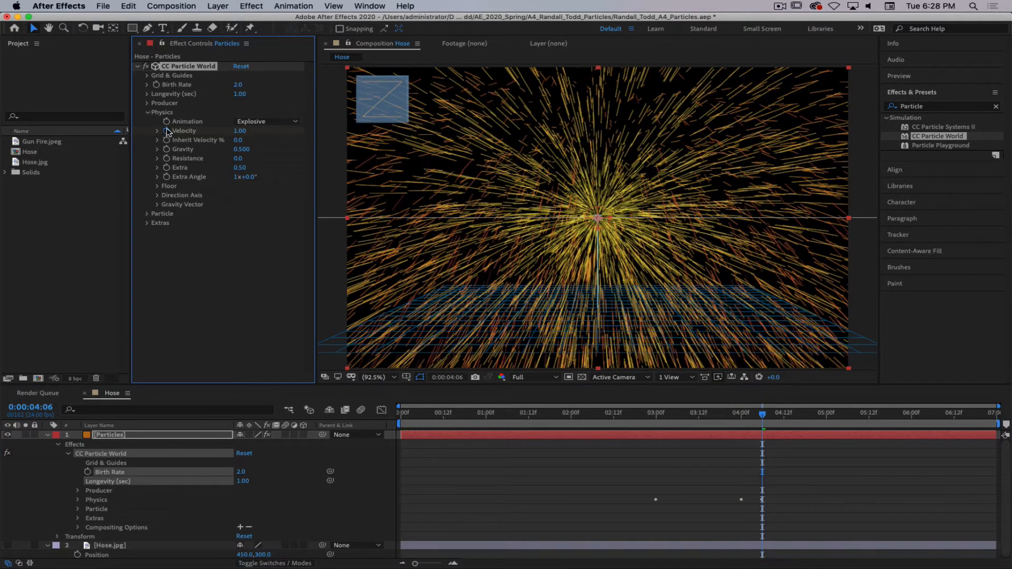
drag(769, 413, 569, 436)
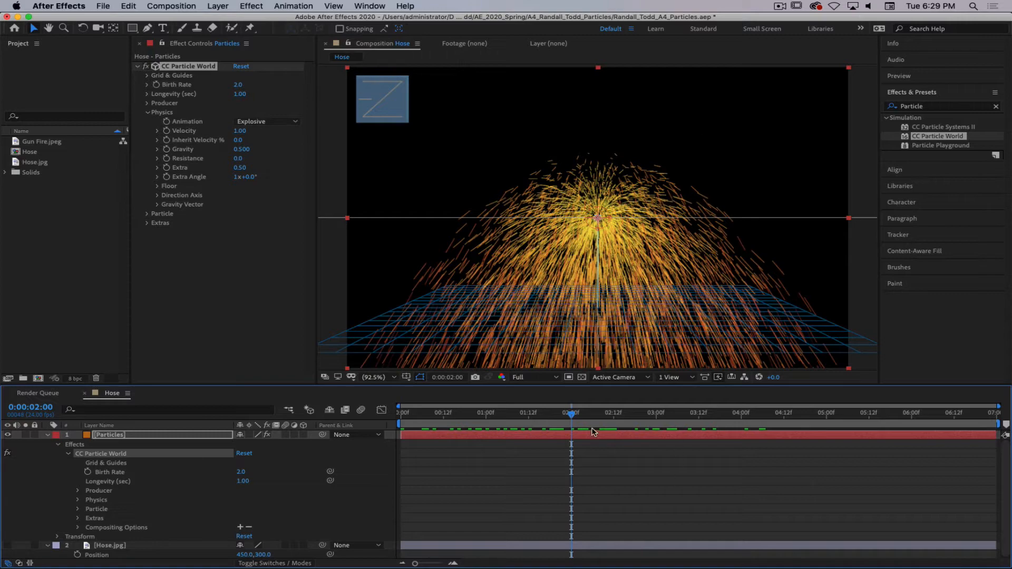
drag(573, 418, 485, 421)
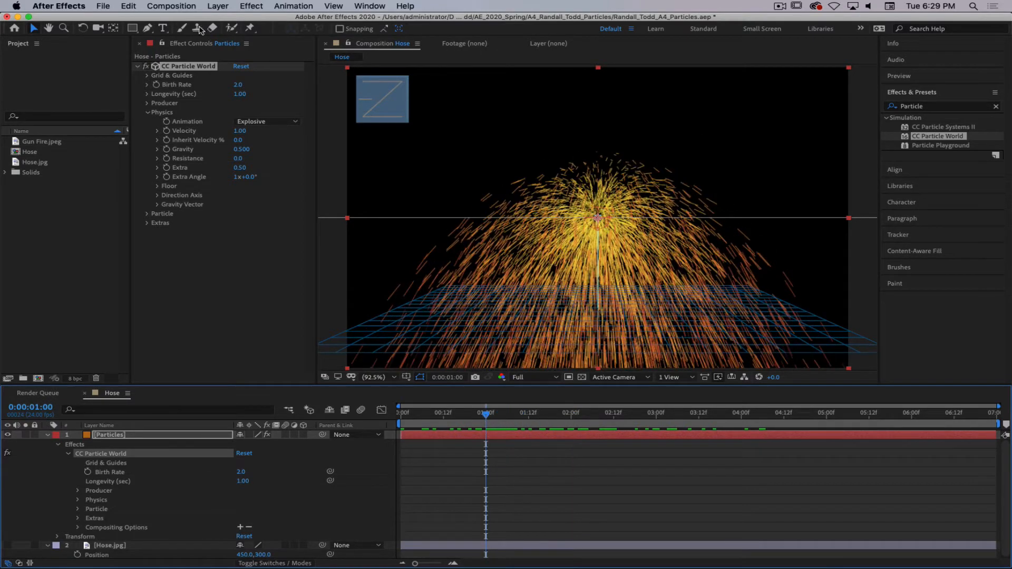
- Keyframe the Producer's Position X at -0.40 at 0:00:01:00 and reveal the layer's animated properties in the timeline
click(148, 104)
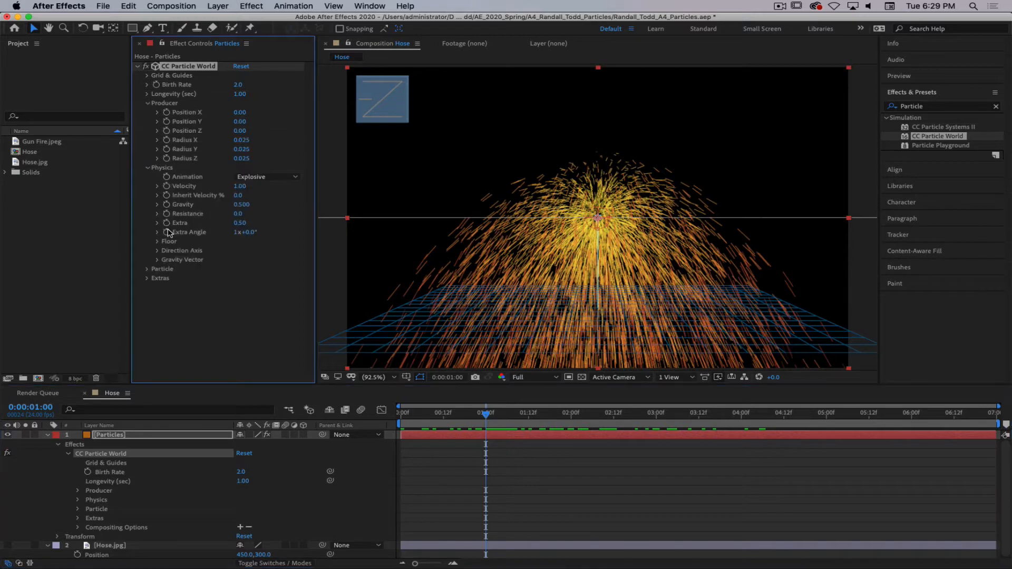
drag(242, 116, 210, 113)
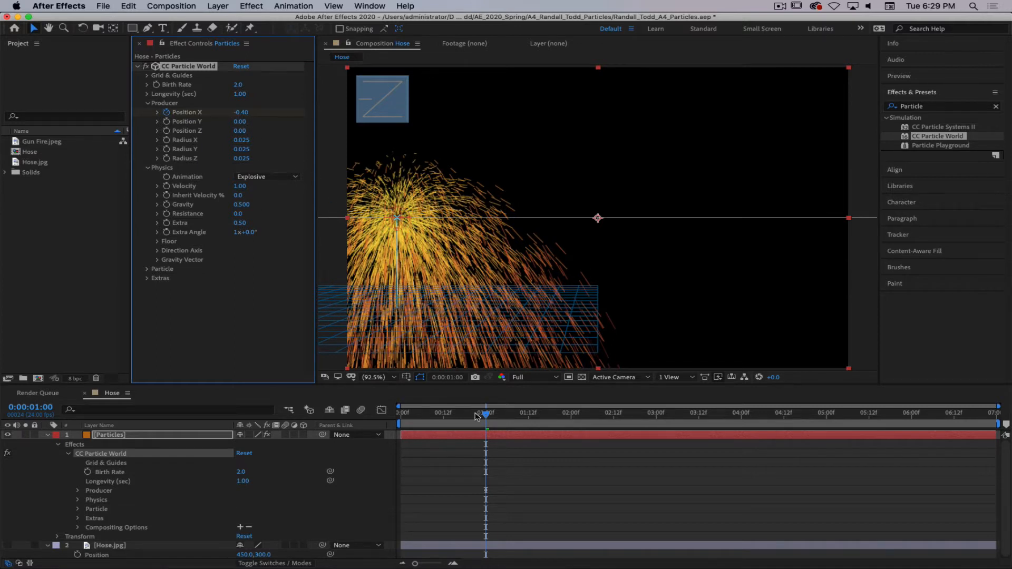
click(167, 445)
key(u)
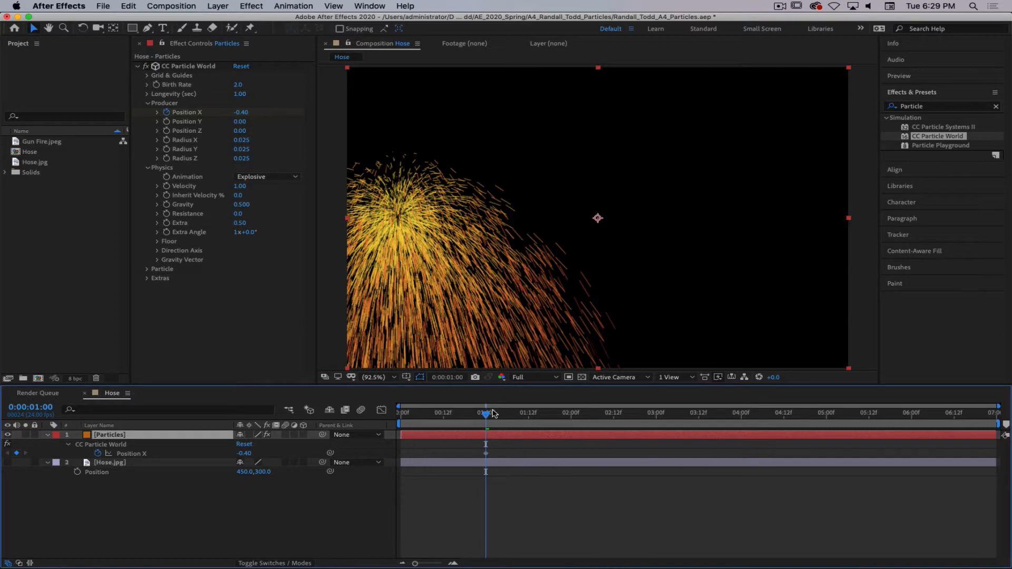
- Add Position X keyframes of 0.46 at 0:00:02:00 and 0 at 0:00:03:00
key(space)
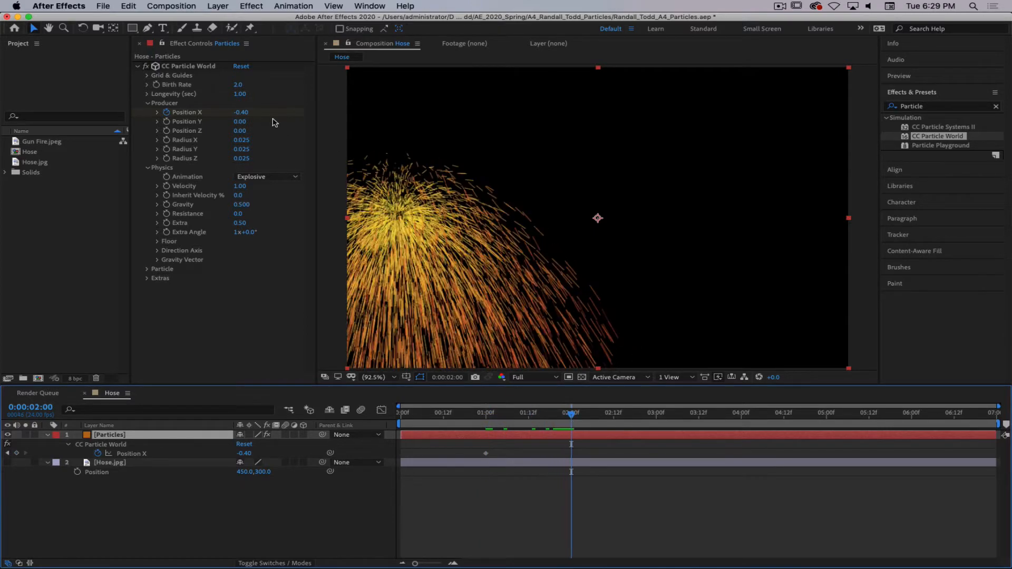
drag(242, 116, 296, 115)
key(space)
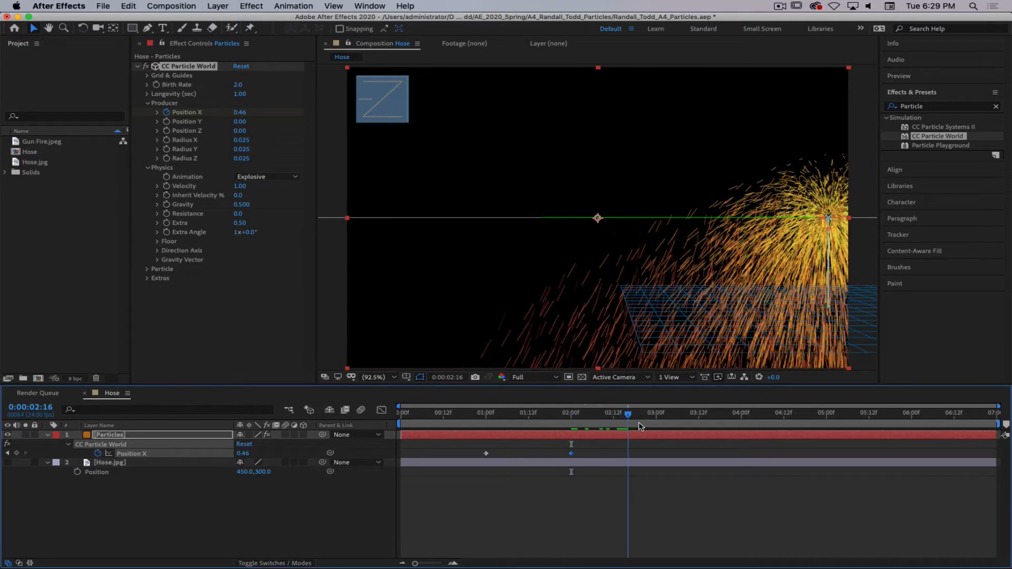
click(237, 114)
text(0)
key(Return)
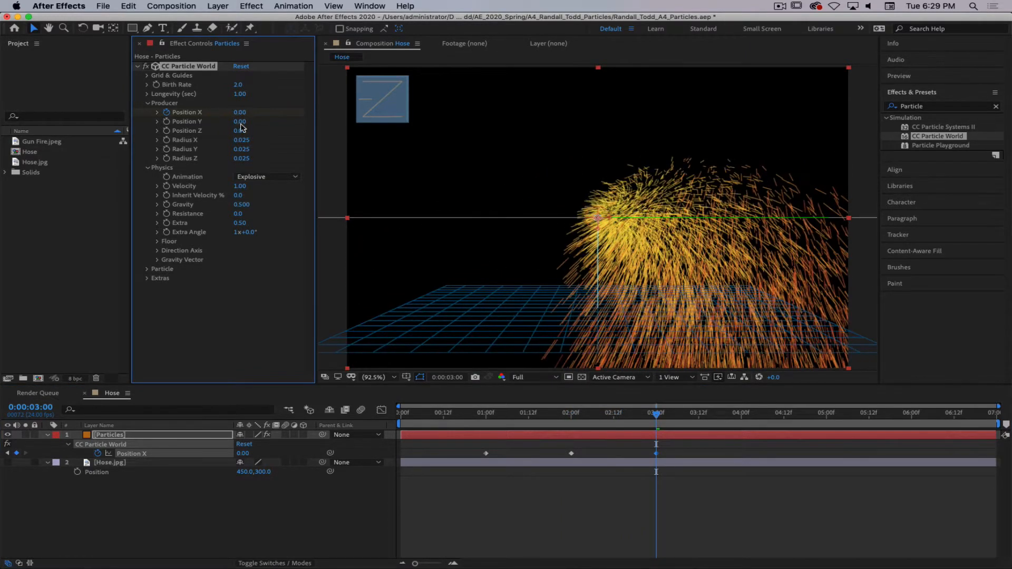
- Keyframe Position Y at -0.28 at 0:00:03:00, reveal it in the timeline, and move the time to 0:00:02:00
key(Return)
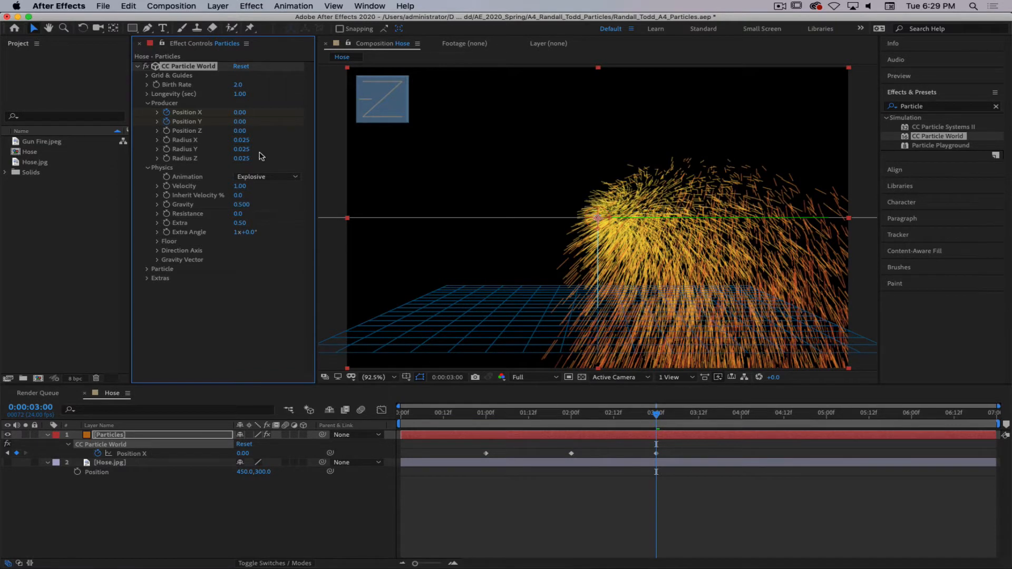
drag(239, 122, 224, 122)
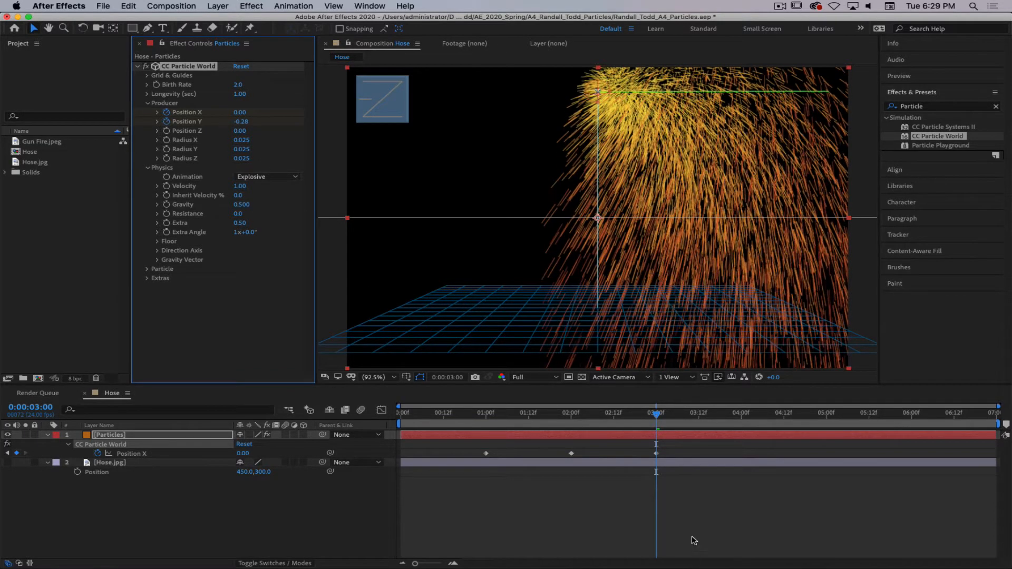
key(u)
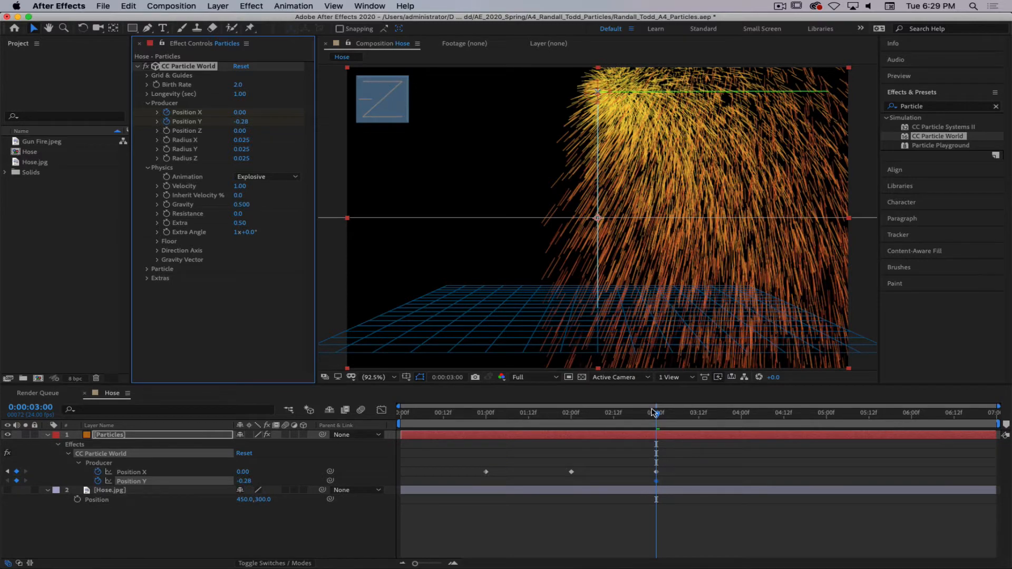
drag(654, 413, 570, 428)
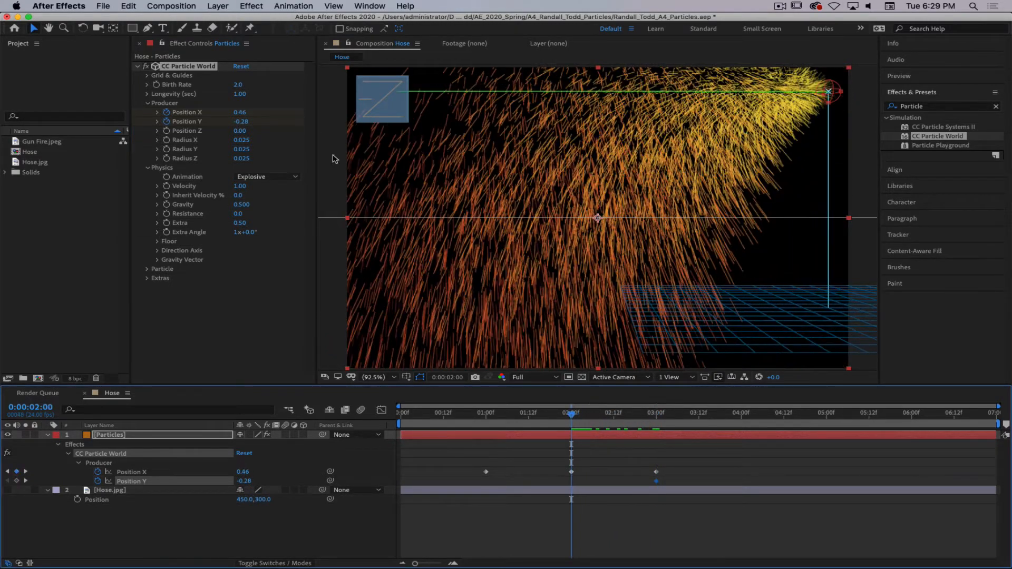
- Keyframe Position Y at 0 at 0:00:02:00, and keyframe the Producer at a new Position X and Y at 0:00:04:00
click(243, 121)
text(0)
key(Return)
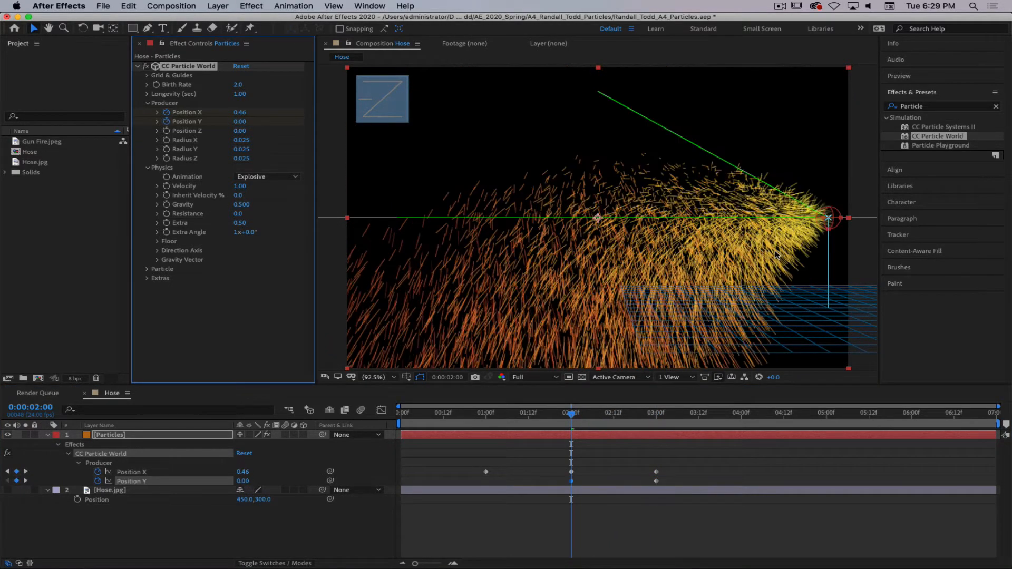
drag(572, 415, 738, 431)
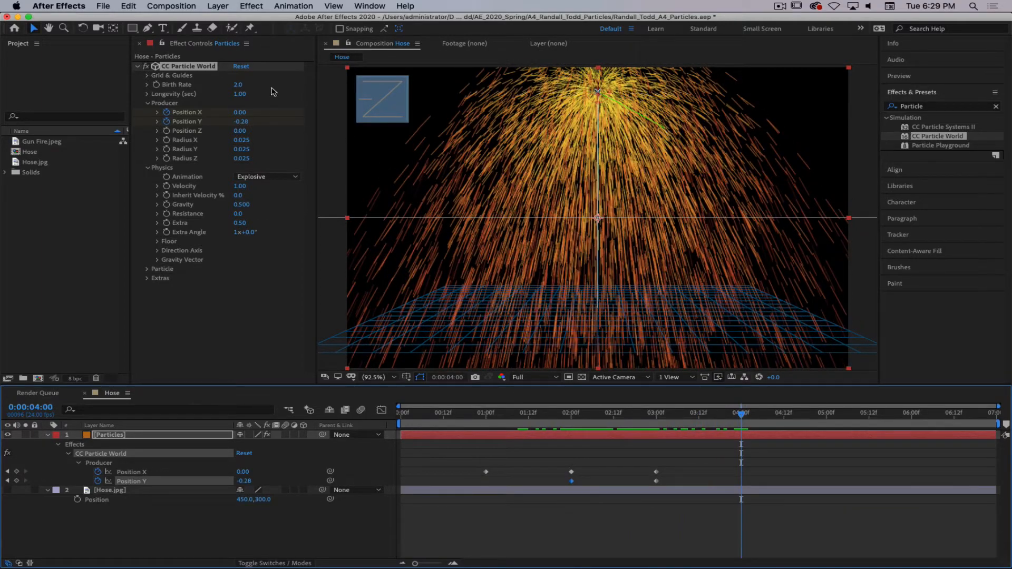
drag(242, 113, 860, 349)
- End the work area at about 0:00:05:00 and preview the animated Producer from the start of the composition
drag(756, 419, 384, 426)
key(n)
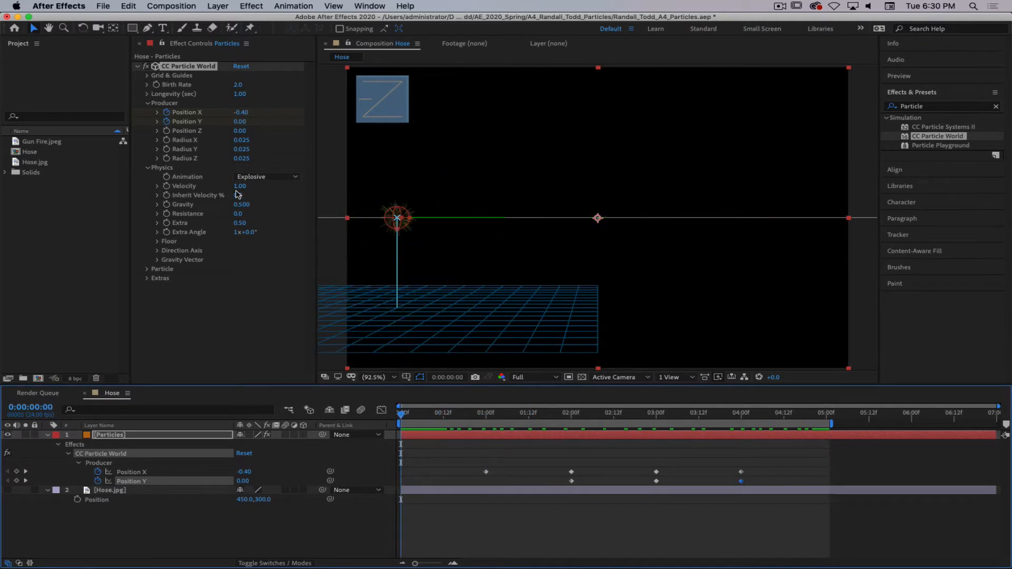
key(space)
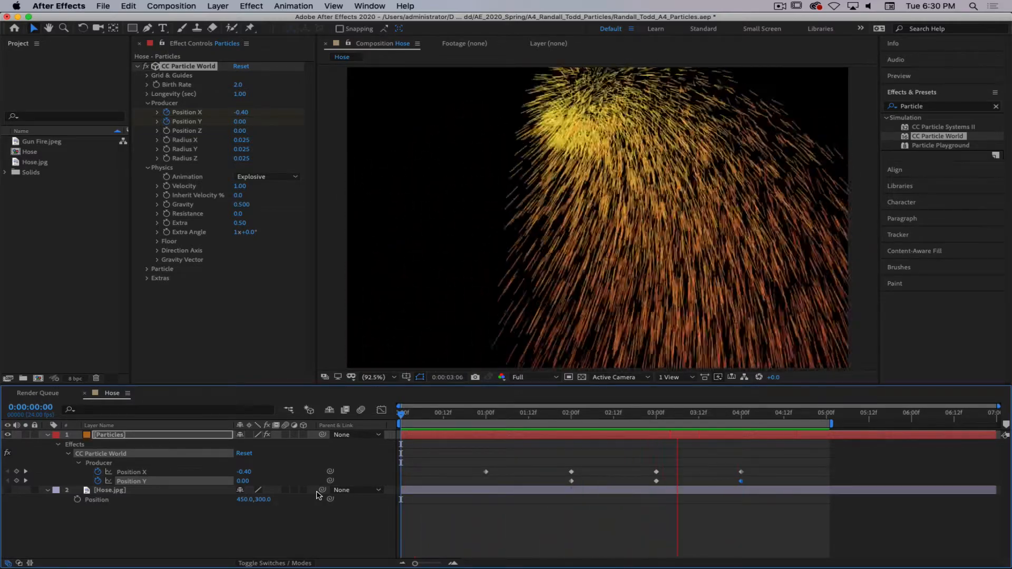
key(space)
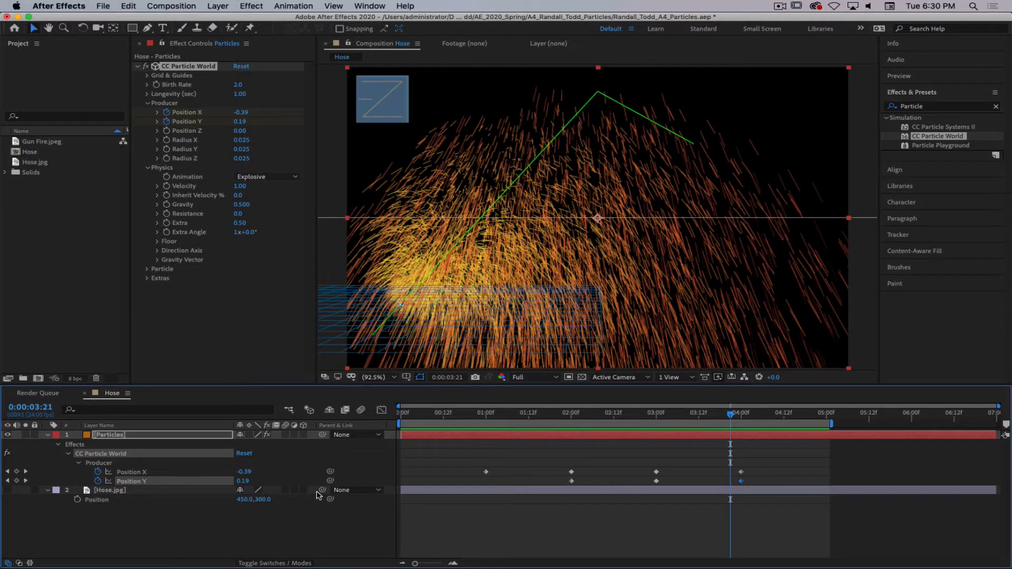
- Set the Physics Inherit Velocity to 100% and preview how the moving Producer carries the particles
click(240, 196)
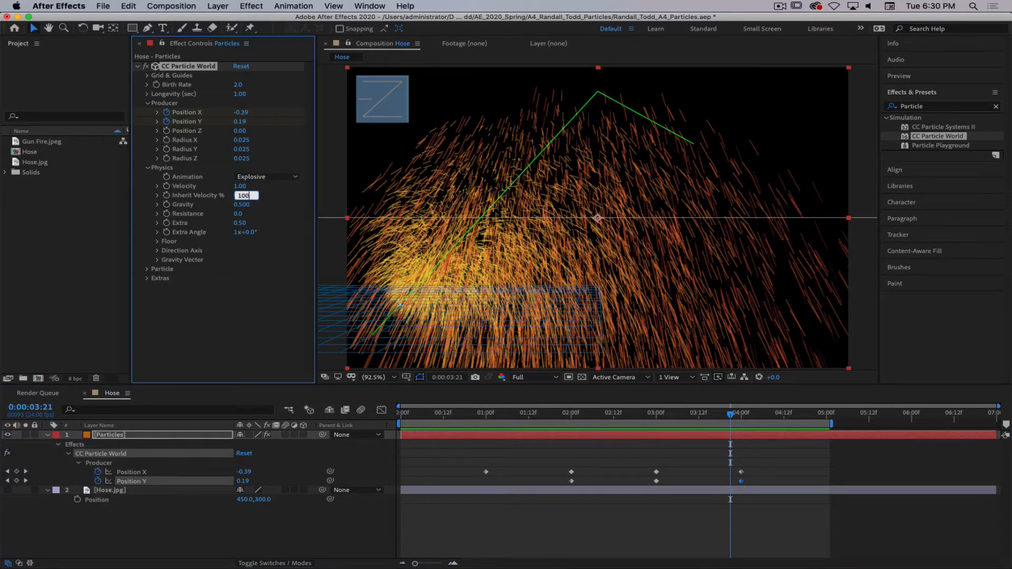
text(100)
key(Return)
key(space)
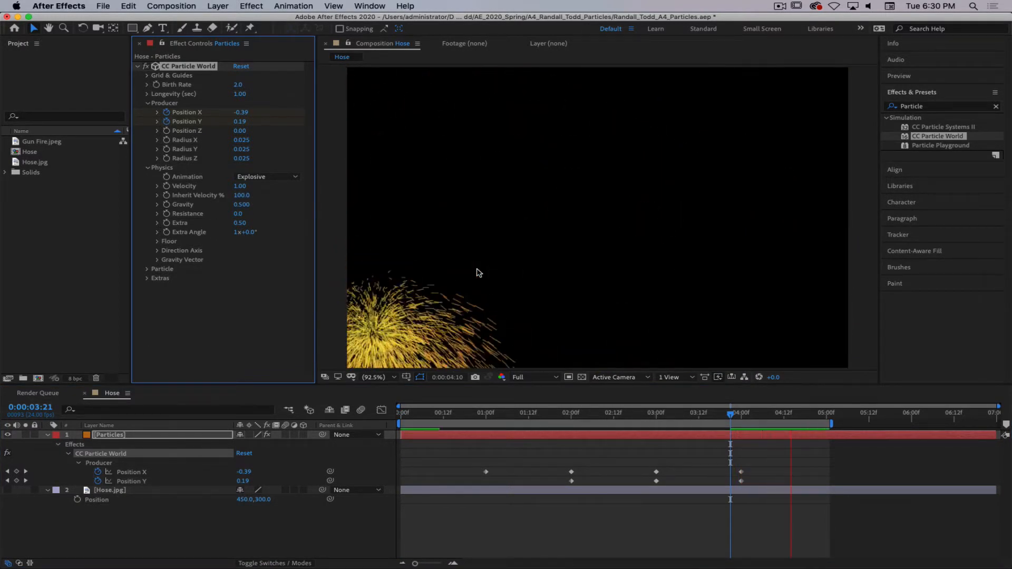
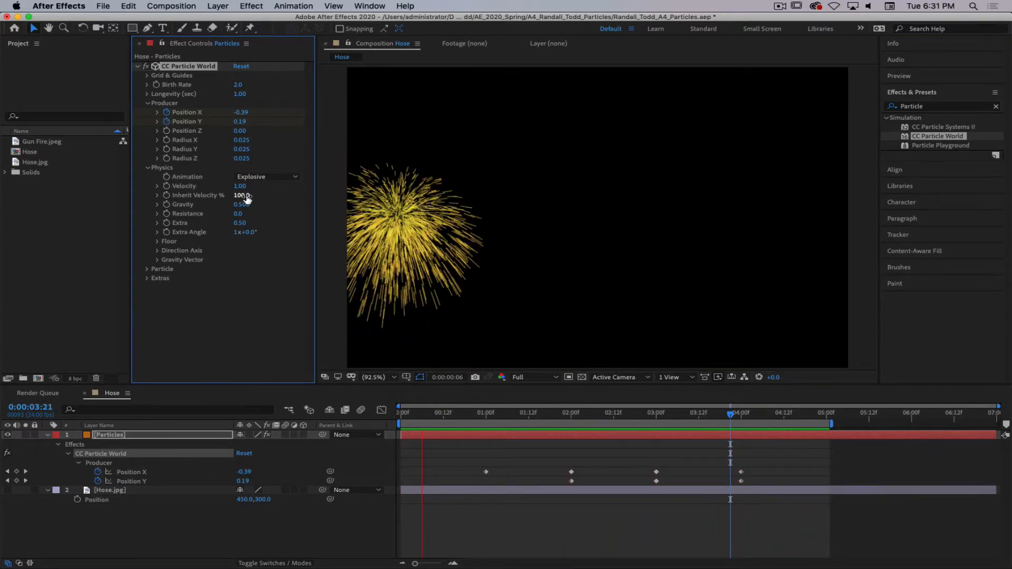
key(space)
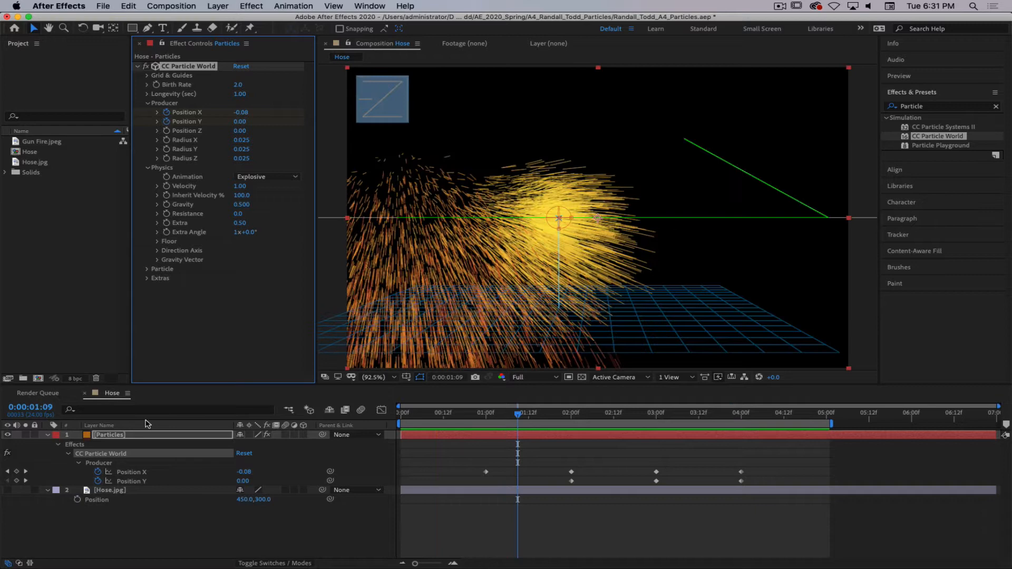
- Remove all Position X and Position Y keyframes and reset CC Particle World to its default values
click(99, 472)
click(98, 481)
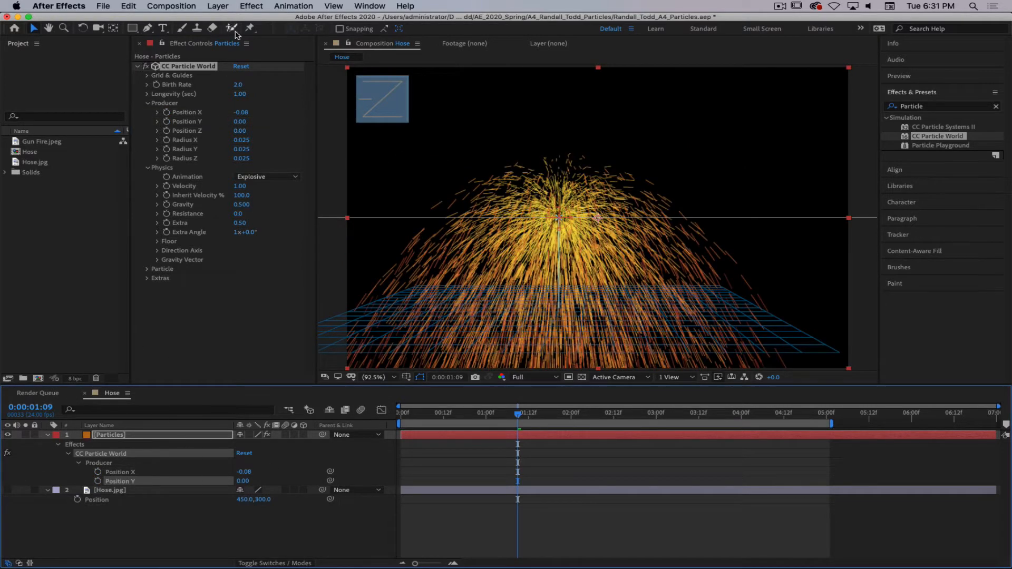
click(241, 66)
- Set the effect's Gravity to 0, Velocity to 1.73 and Longevity to 2.66 seconds during the preview
scroll(346, 152, down, 1)
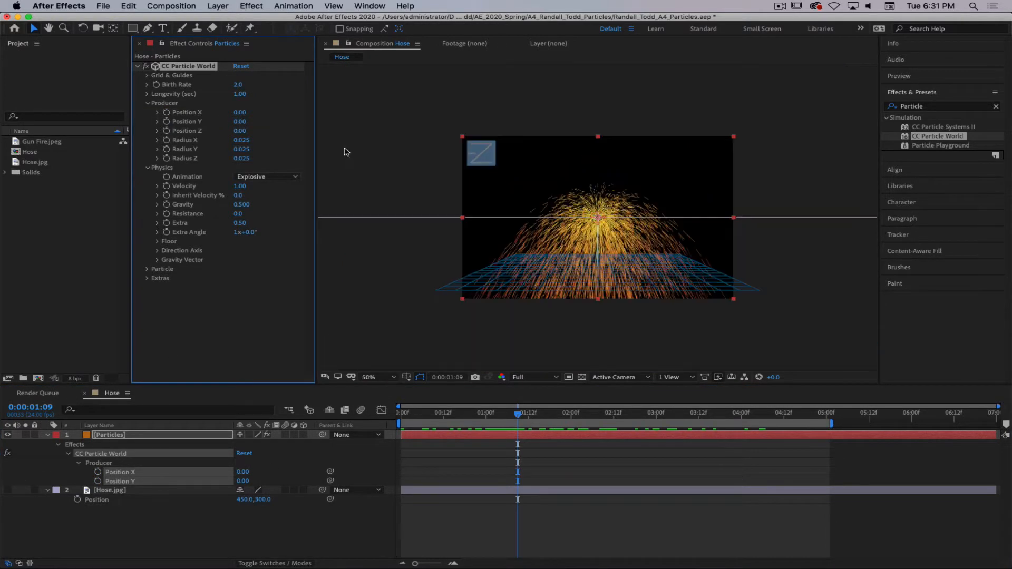
key(period)
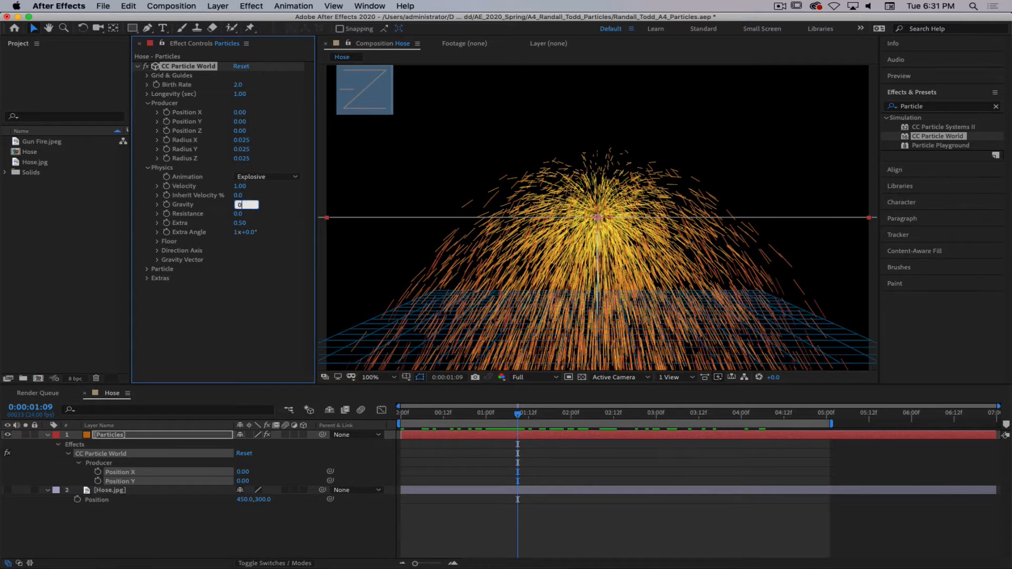
text(0)
key(Return)
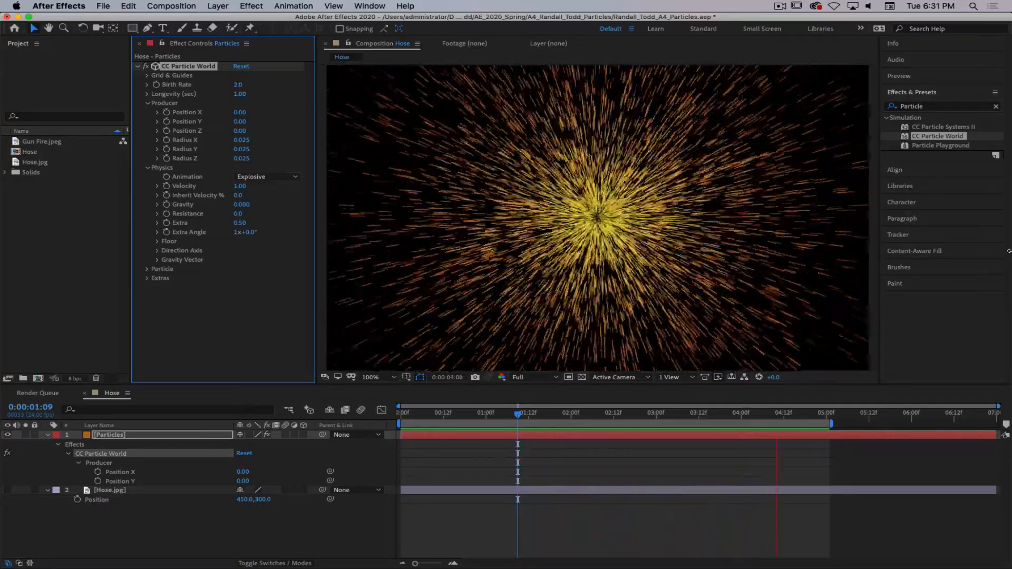
drag(240, 186, 267, 187)
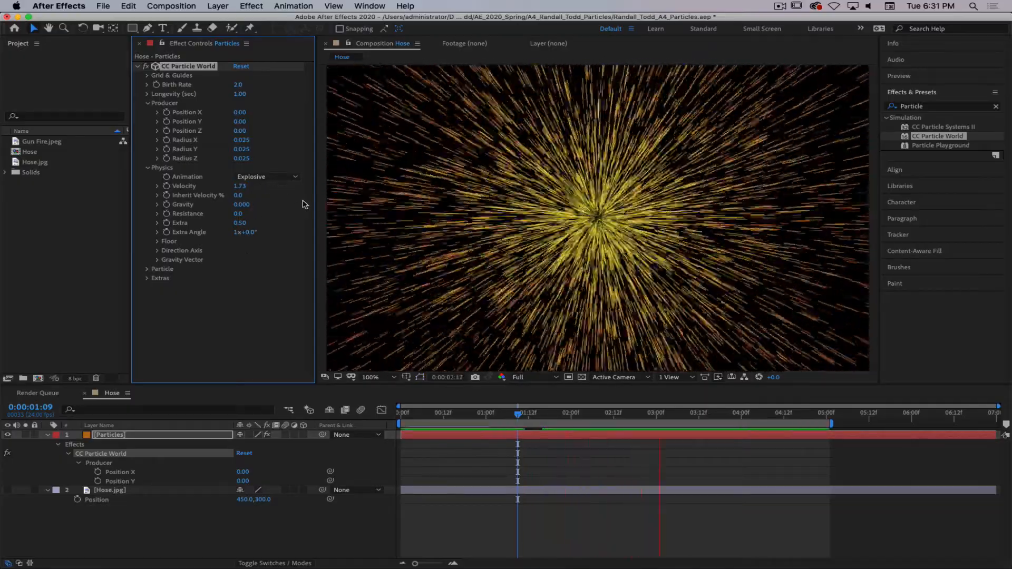
drag(240, 94, 317, 95)
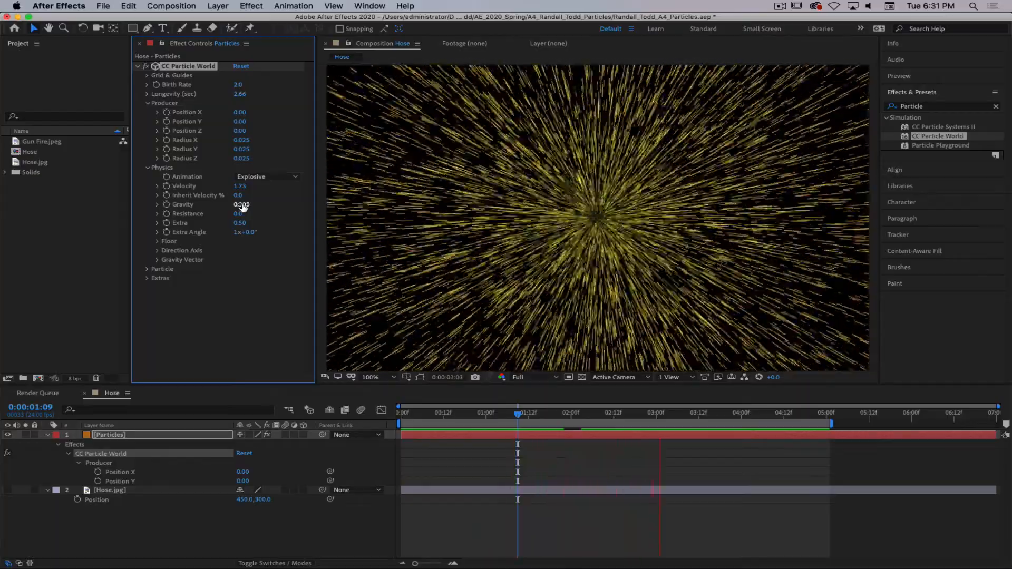
- Try a negative Gravity of -0.520 on the particles, and reset CC Particle World to its defaults
drag(242, 207, 224, 203)
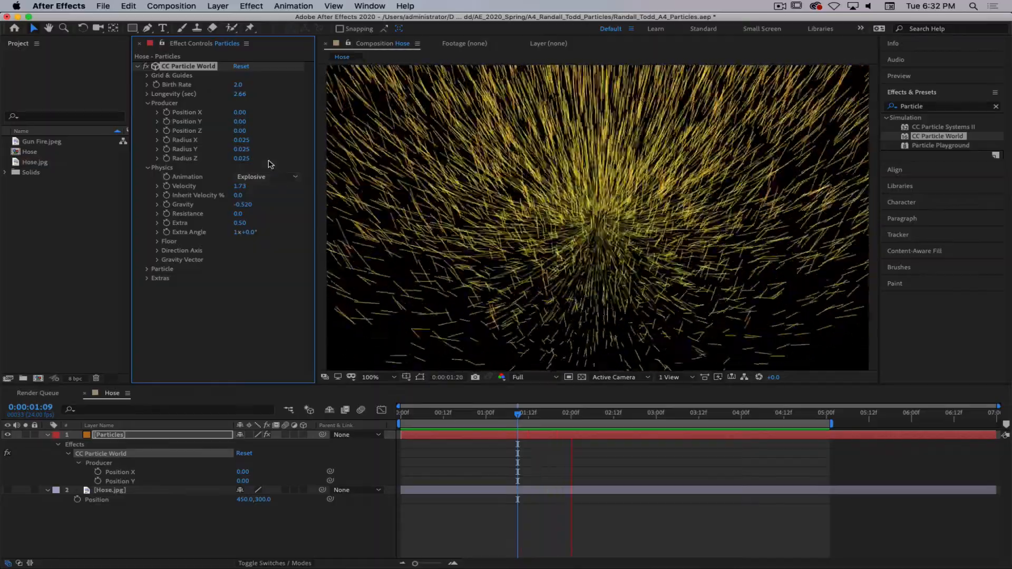
click(244, 205)
click(246, 67)
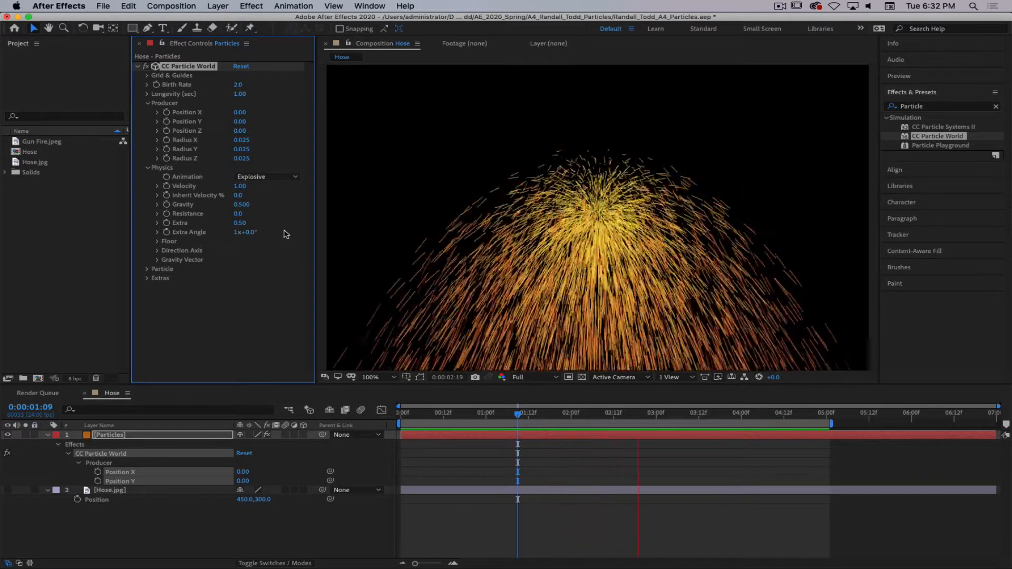
- Try Resistance at 12.8, set Gravity to 0, raise Resistance to 20.5, and reset CC Particle World
drag(245, 216, 309, 216)
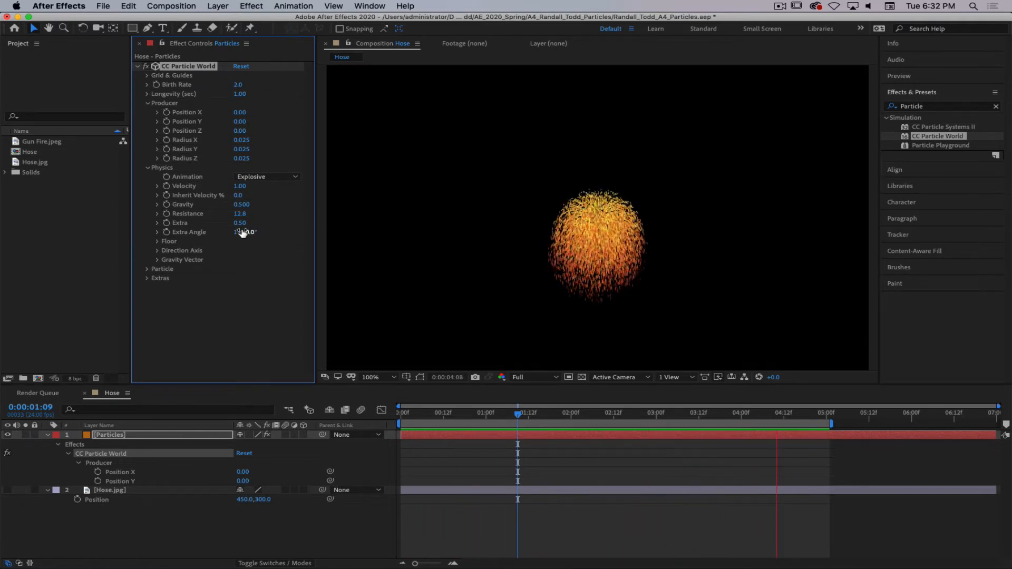
click(241, 204)
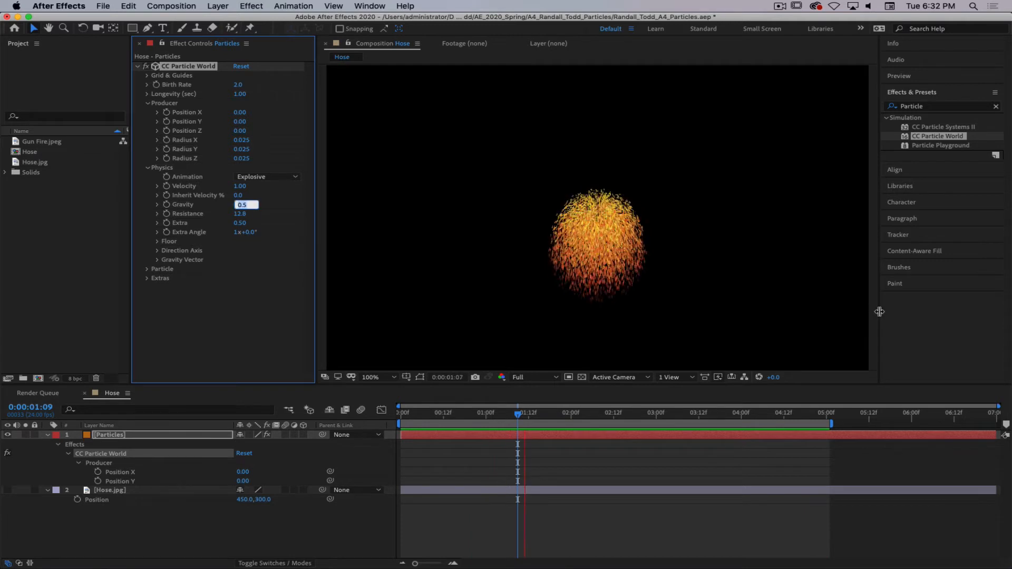
text(0)
key(Return)
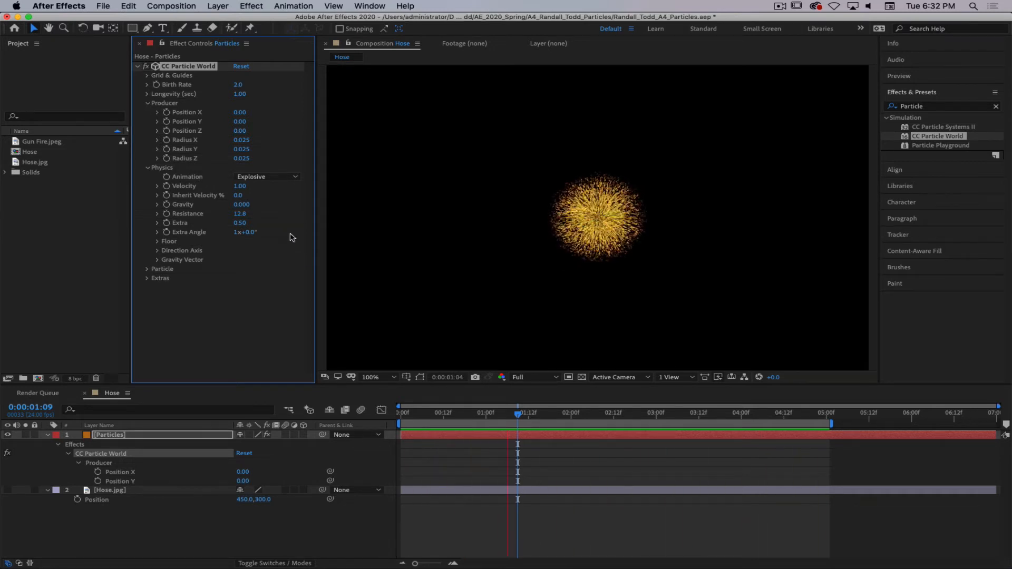
drag(240, 214, 294, 219)
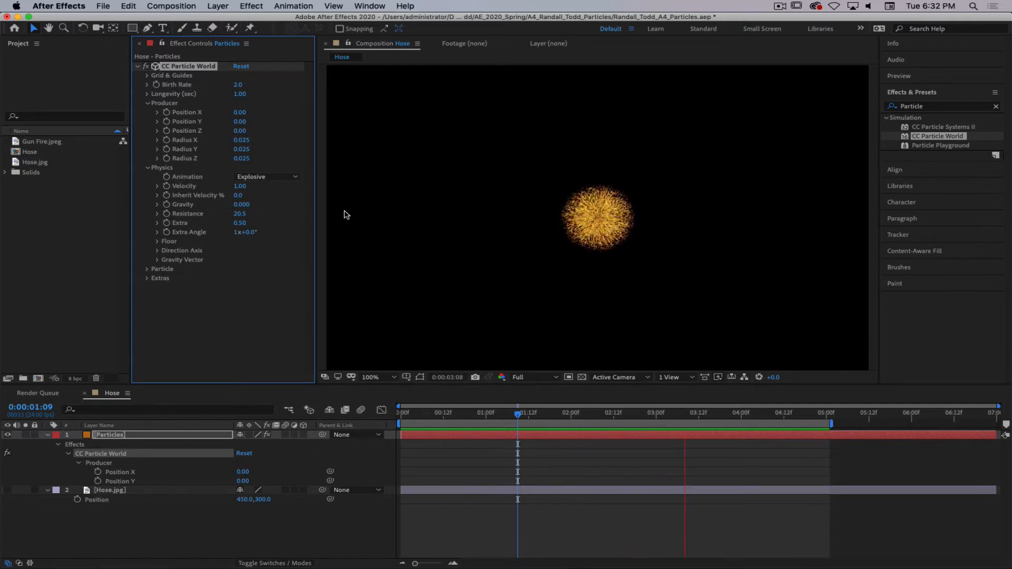
click(242, 66)
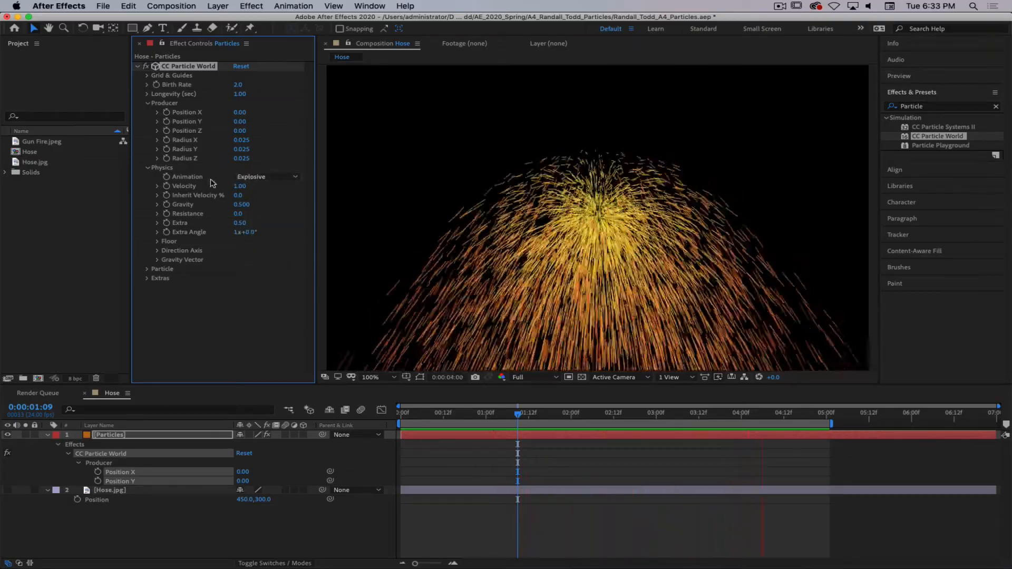
- Switch the Physics Animation to Direction Axis with Extra Angle at 1x+118.0° and Extra at 2.71
click(268, 178)
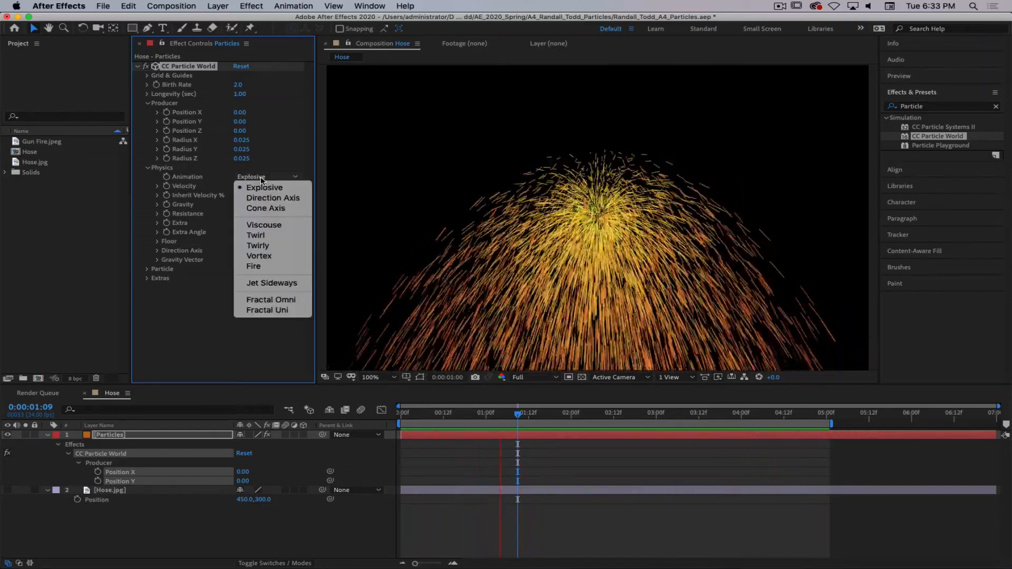
click(271, 198)
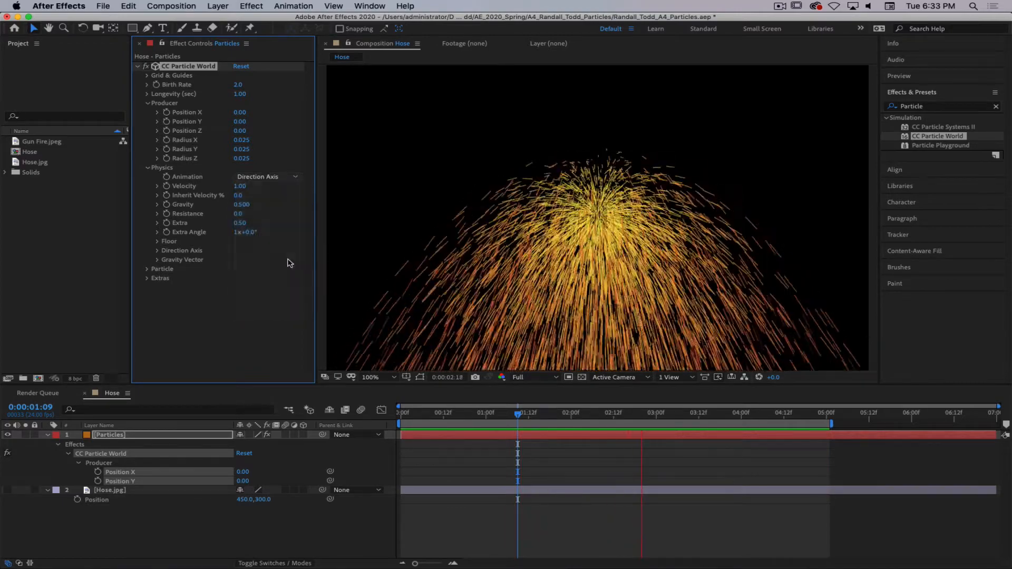
drag(246, 232, 327, 235)
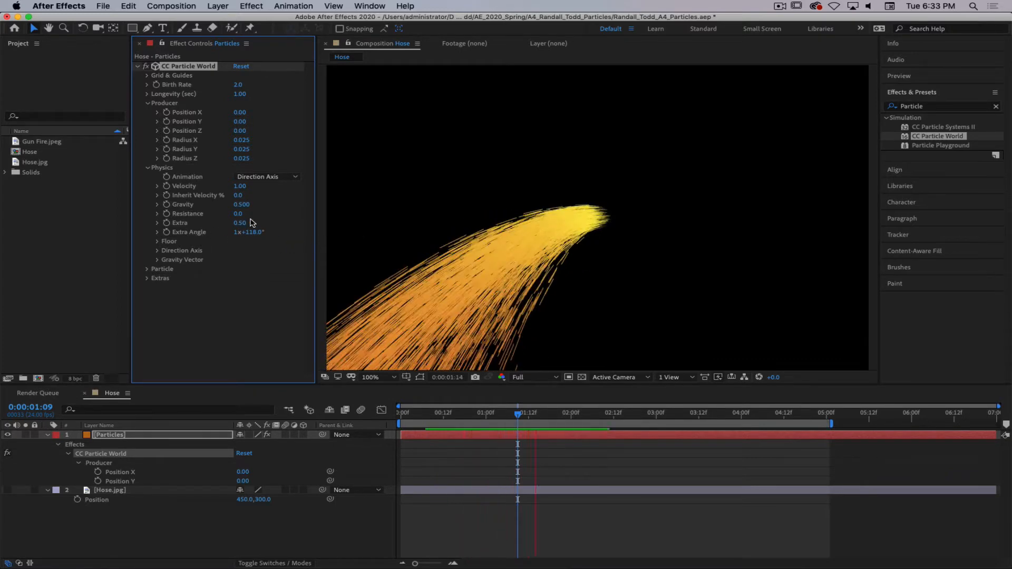
drag(254, 223, 385, 165)
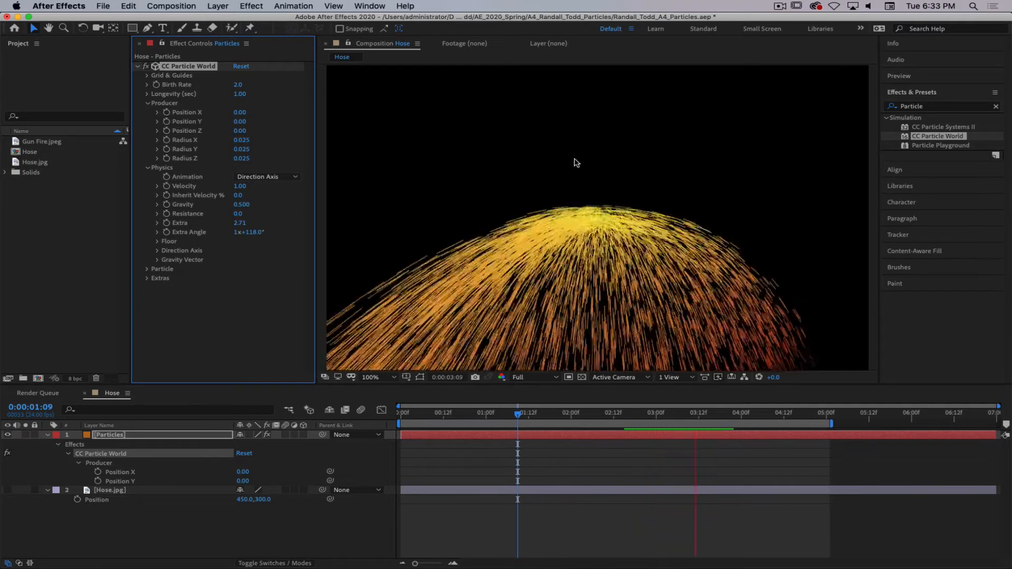
- Rotate the effect's camera to view the particles from above and raise Extra to 3.17
click(416, 104)
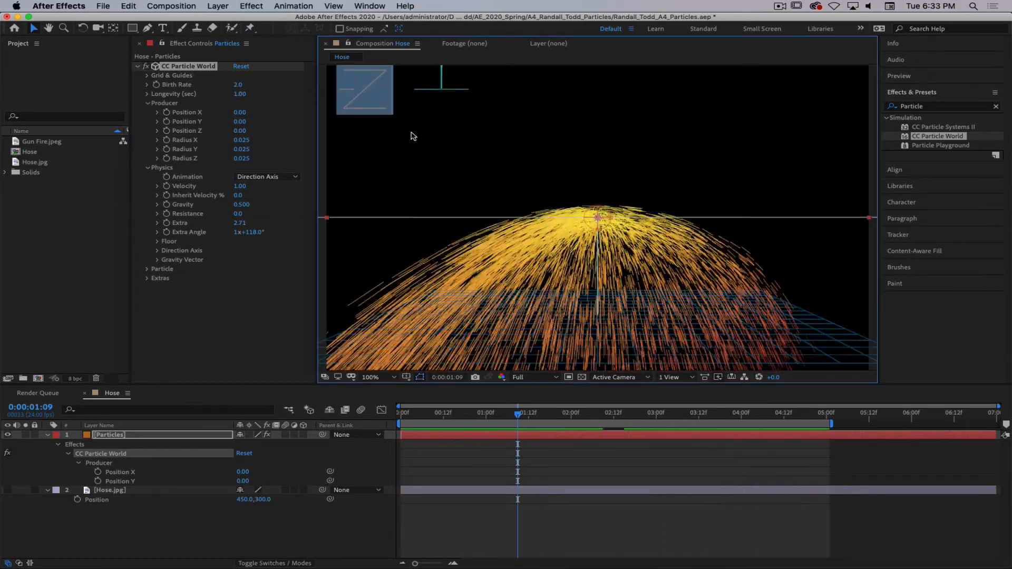
drag(366, 93, 360, 123)
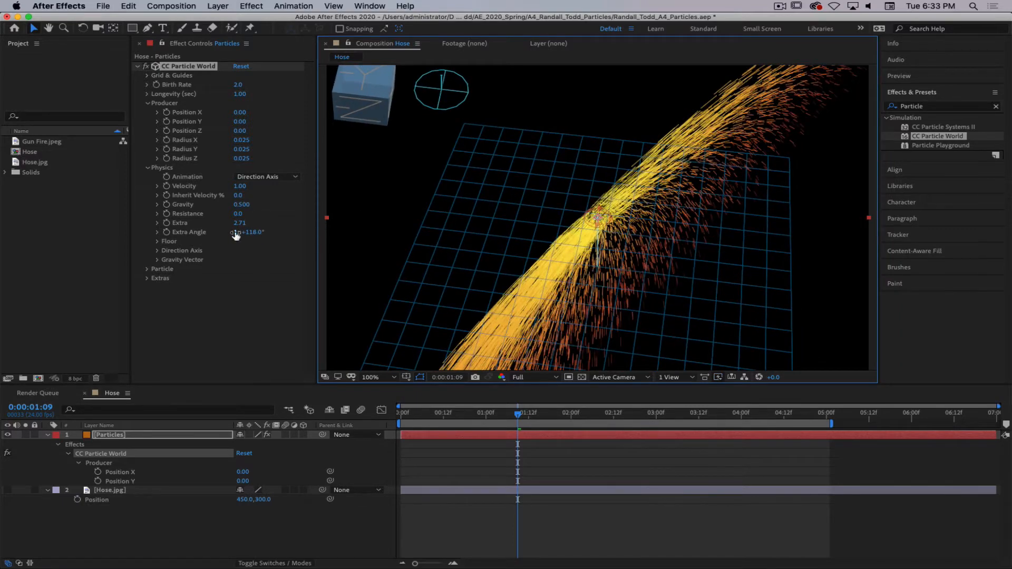
drag(240, 223, 264, 219)
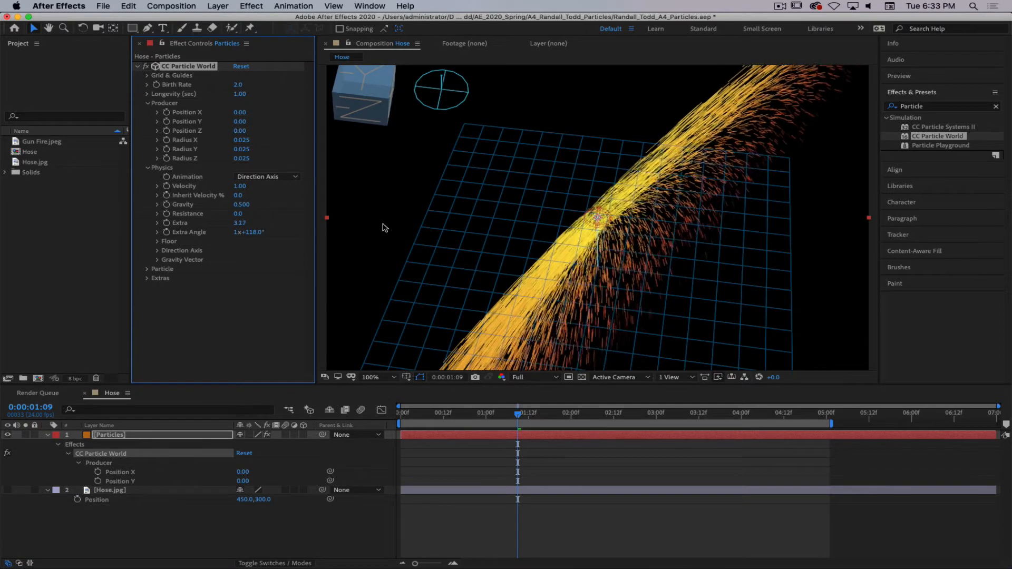
- Tilt the direction axis toward the upper left in the composition view and preview the redirected particle stream
drag(451, 104, 412, 99)
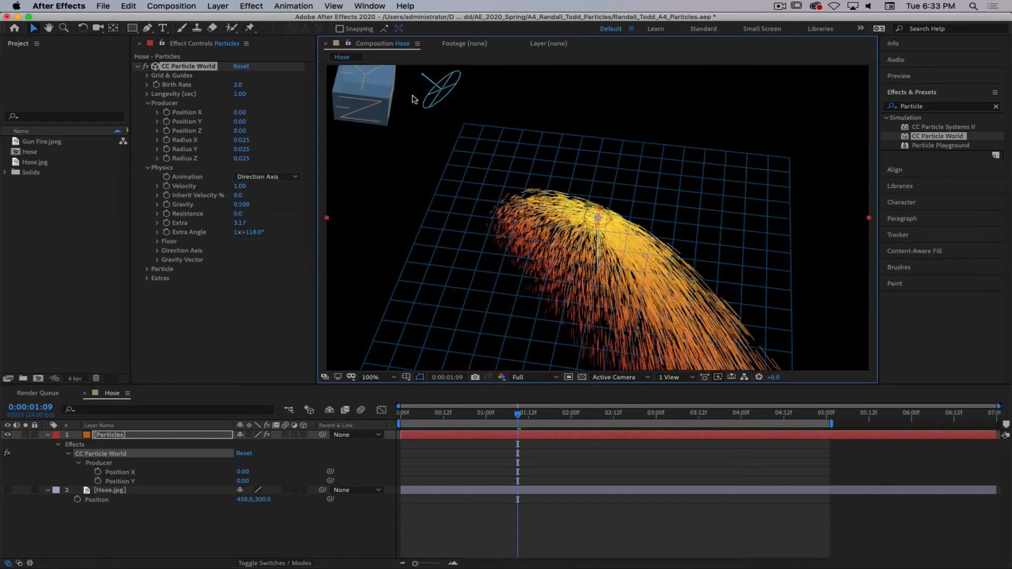
key(space)
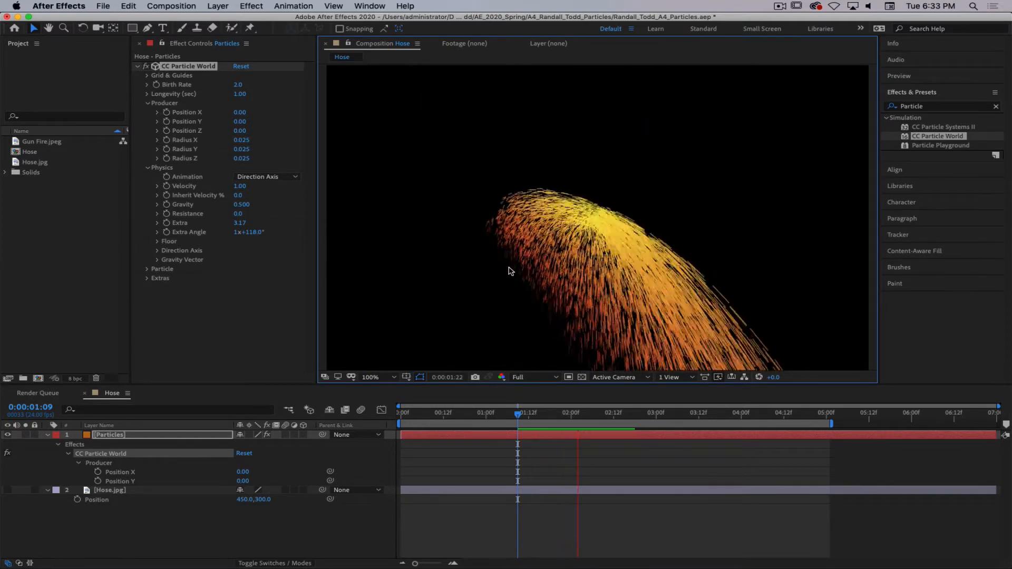
- Switch the Physics Animation to Explosive and on to Cone Axis, and preview the resulting particles
click(261, 177)
key(Return)
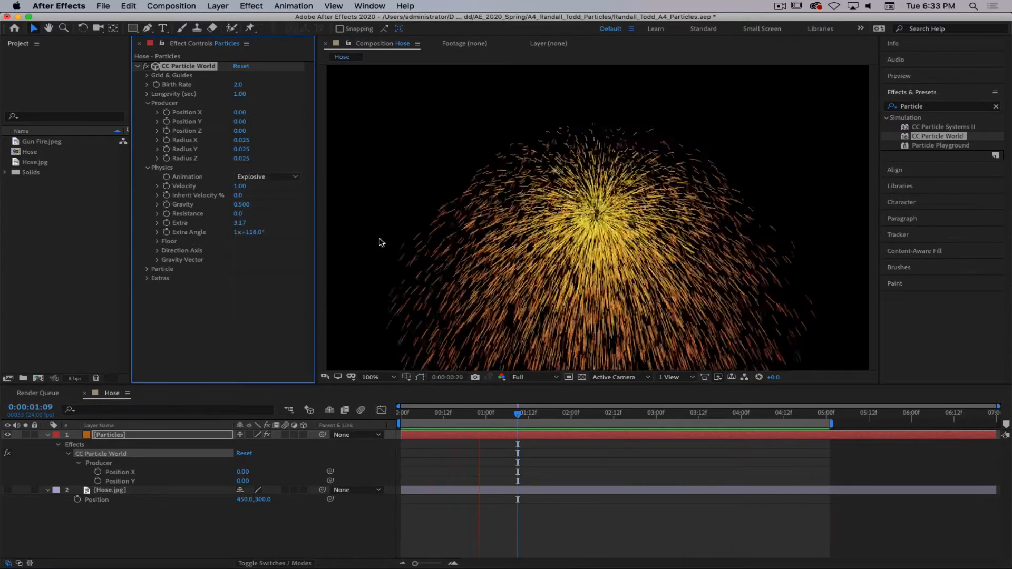
click(266, 177)
key(Down)
key(Down)
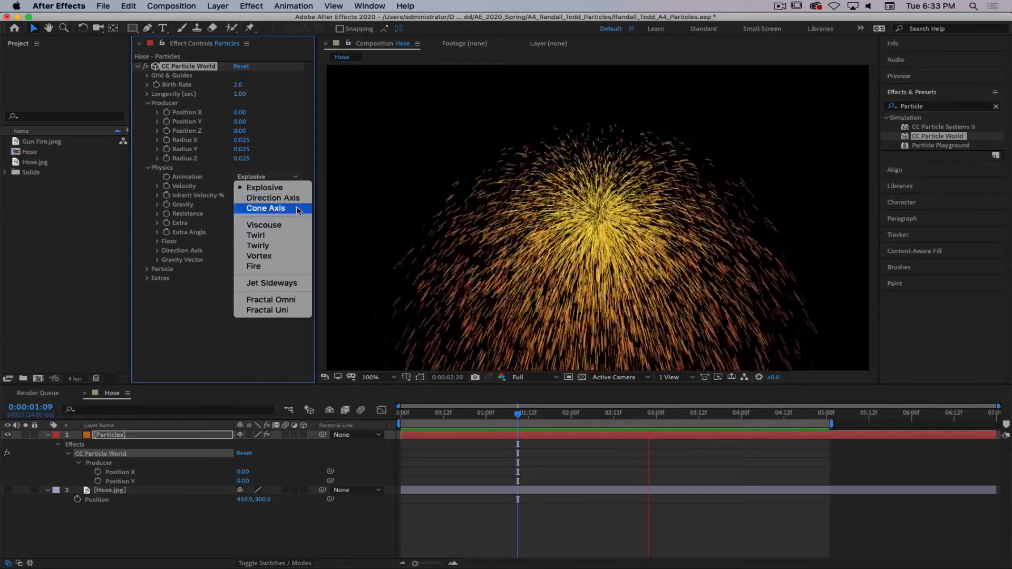
key(Return)
click(437, 97)
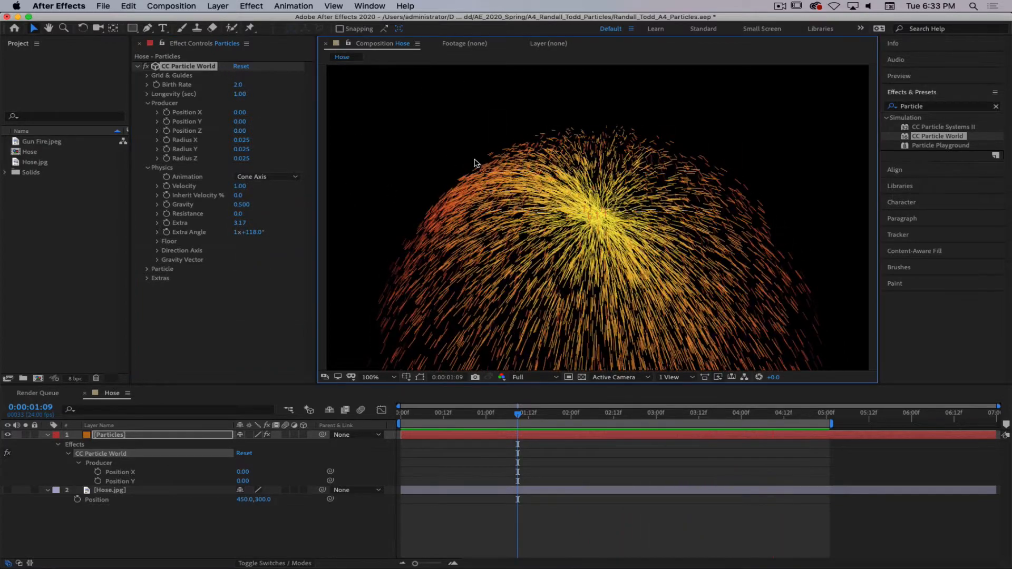
key(space)
key(space)
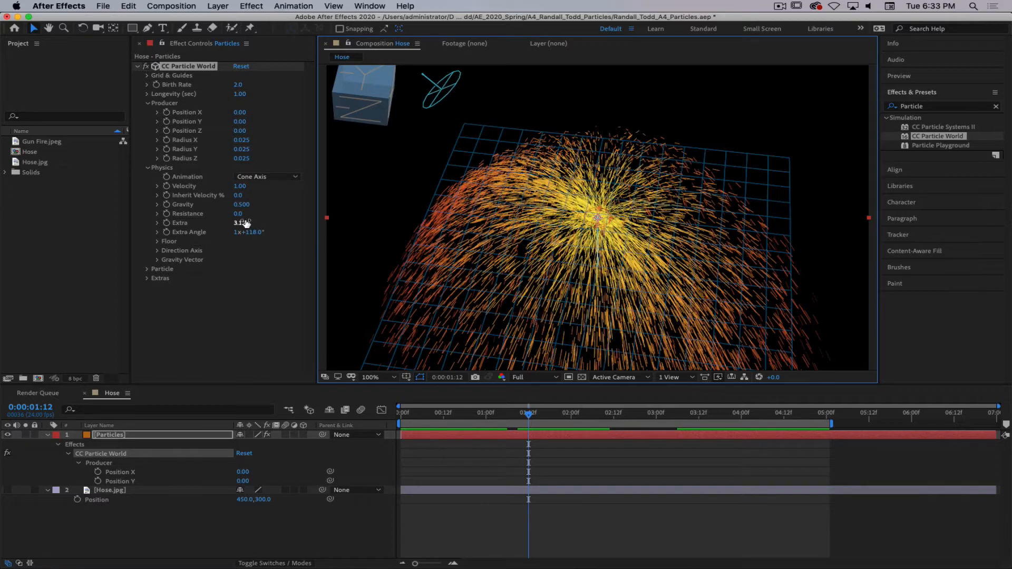
- Raise the Cone Axis Extra to 3.93 with Extra Angle at 1x+219.0°, and reset the effect to its defaults
mouse_move(240, 223)
mouse_down()
mouse_move(232, 223)
mouse_move(288, 232)
mouse_move(228, 232)
mouse_move(305, 230)
mouse_up()
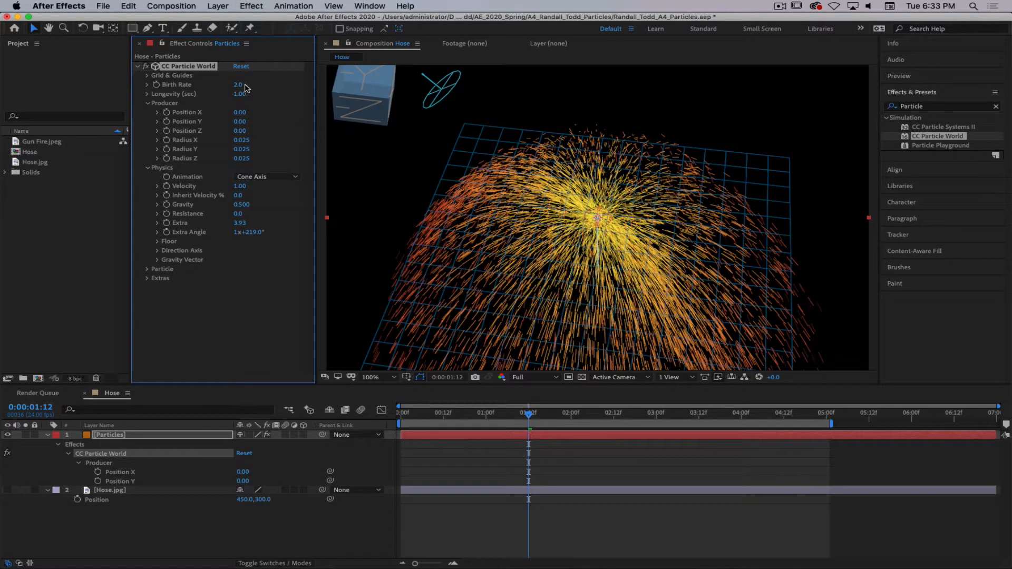
click(241, 66)
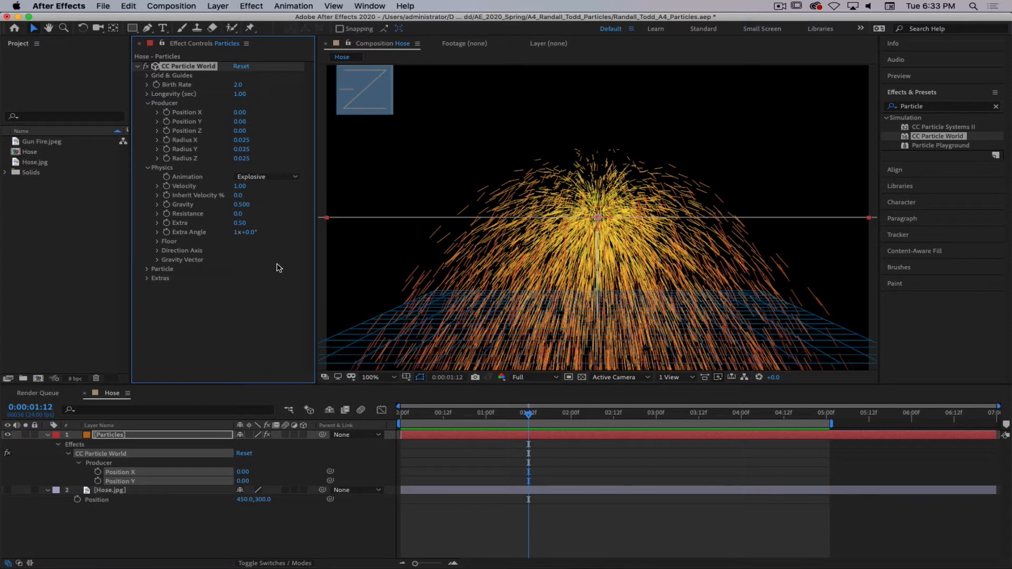
- Set the Physics Floor Action to Ice and on to Glue, previewing how the particles meet the floor
click(157, 242)
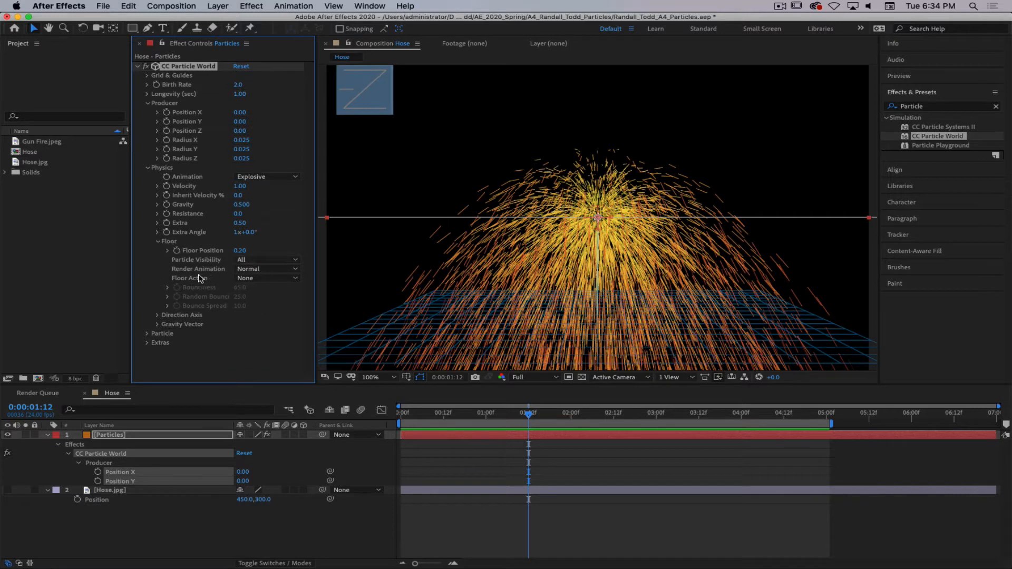
click(253, 280)
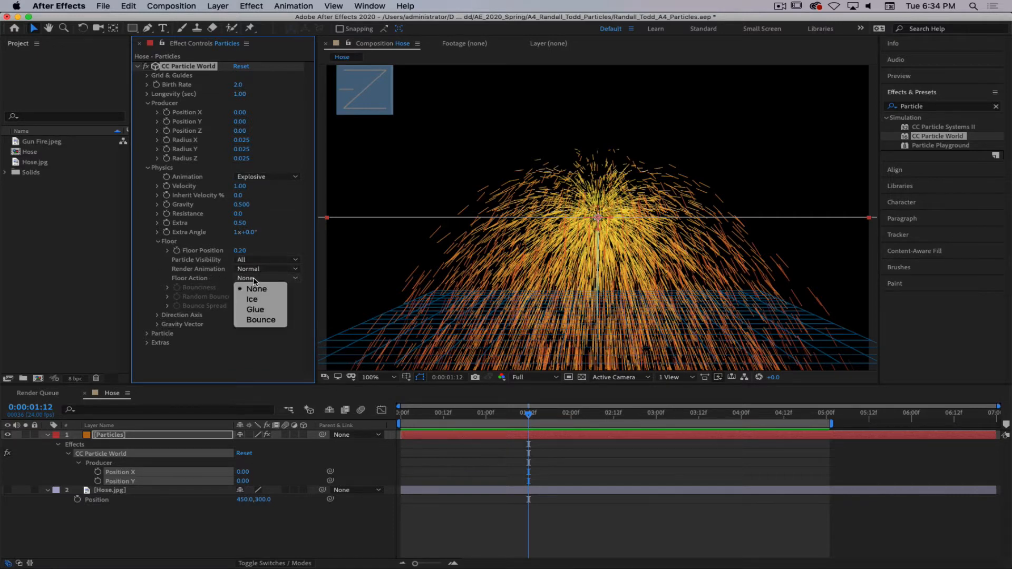
click(255, 299)
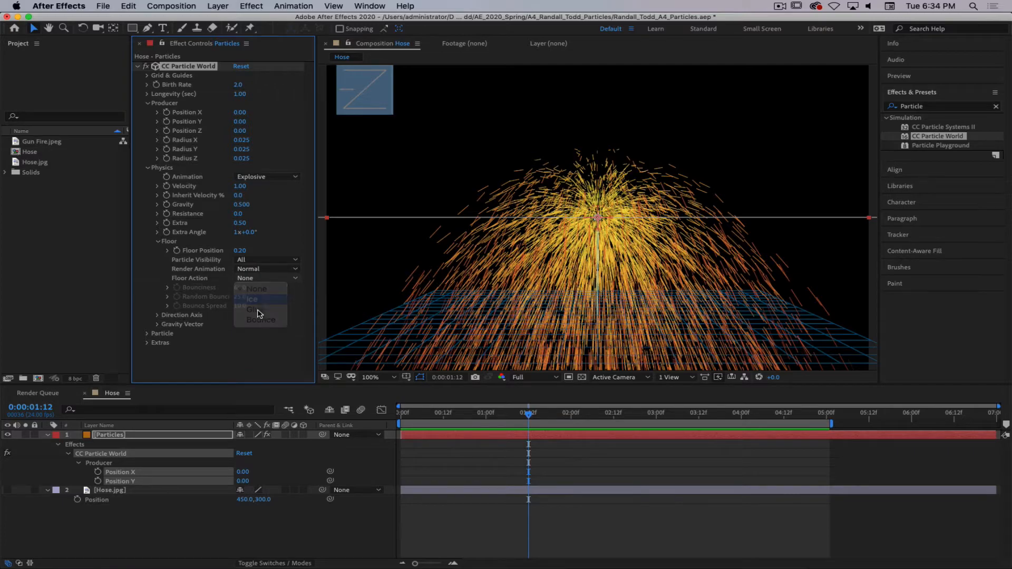
key(space)
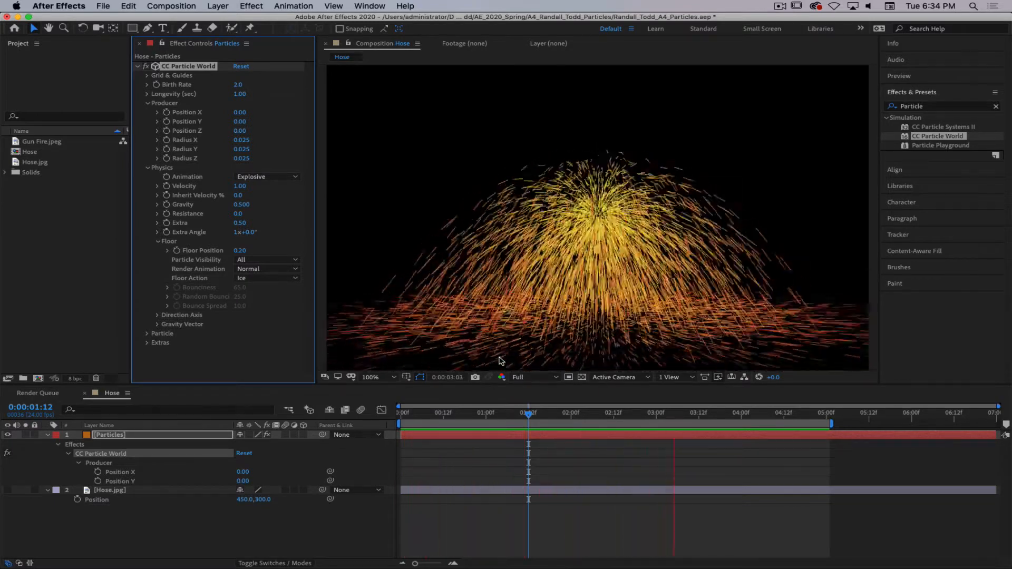
click(261, 278)
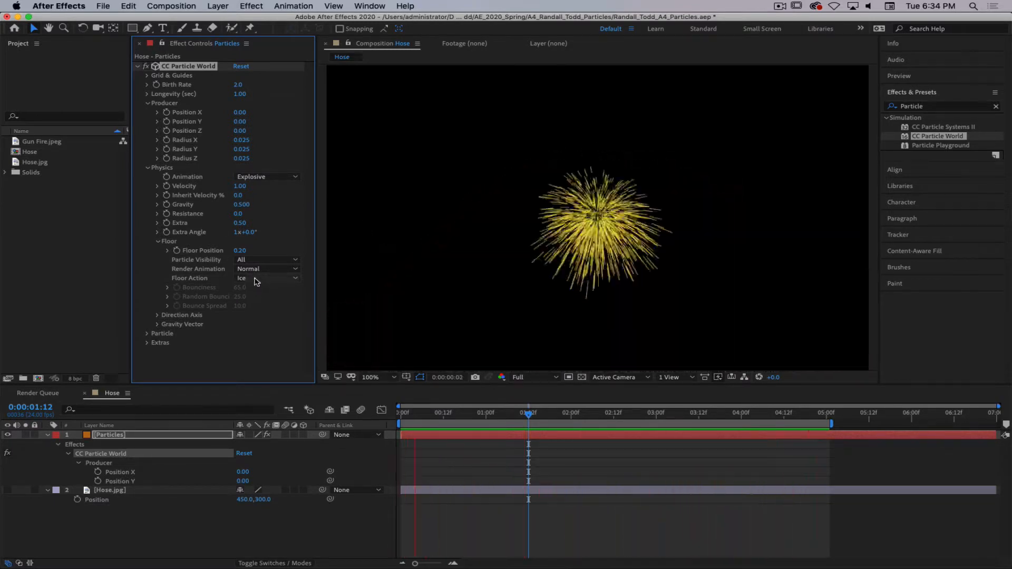
click(258, 308)
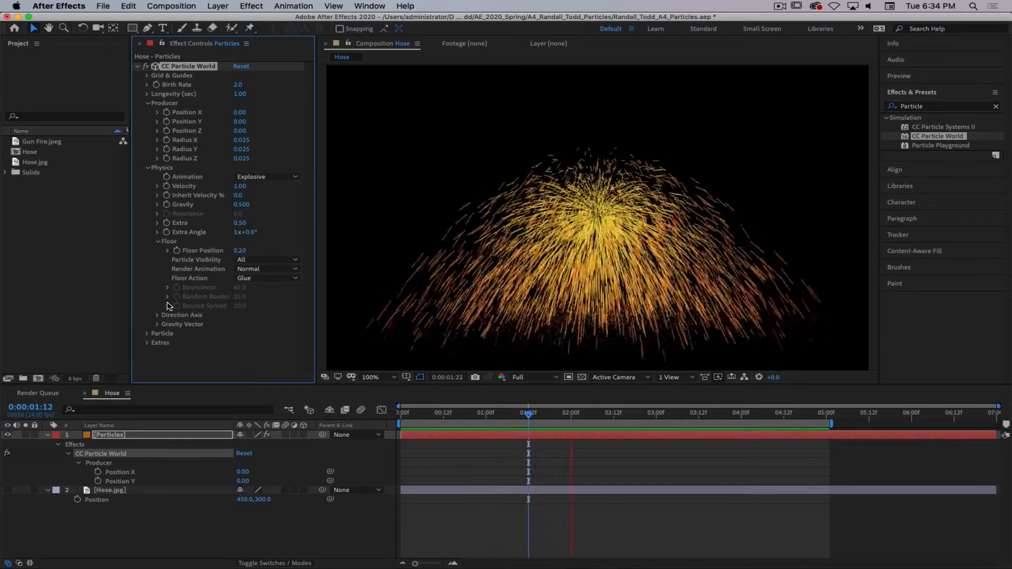
- Switch the Floor Action to Bounce with Bounciness at 29.2 and Random Bounciness at 36.2
click(239, 279)
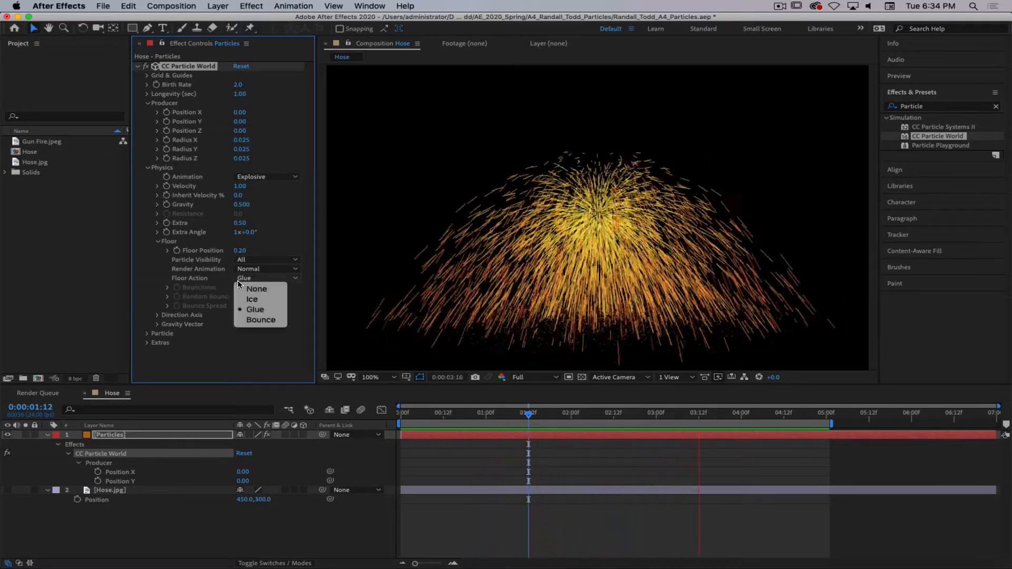
click(257, 321)
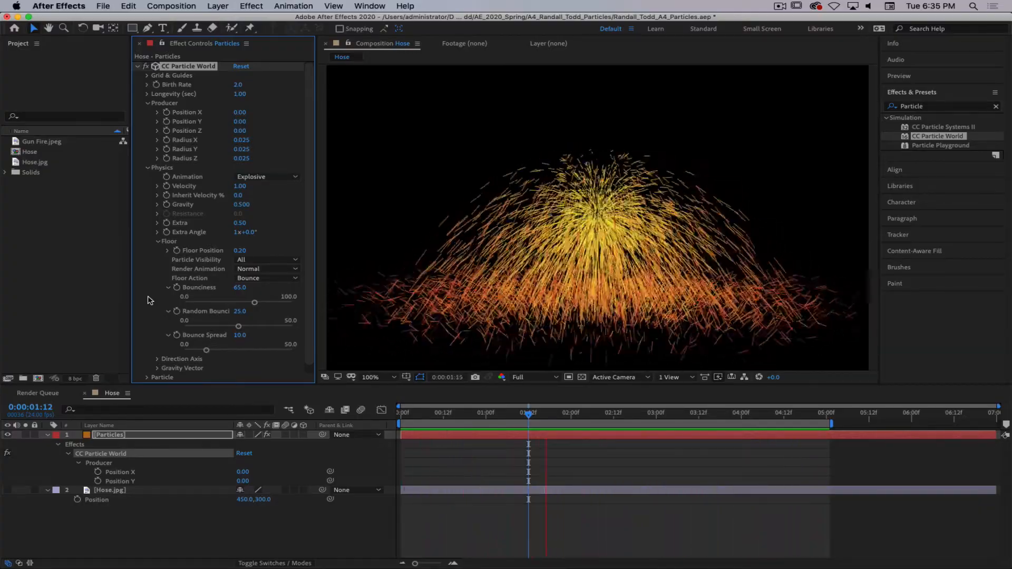
drag(253, 303, 217, 305)
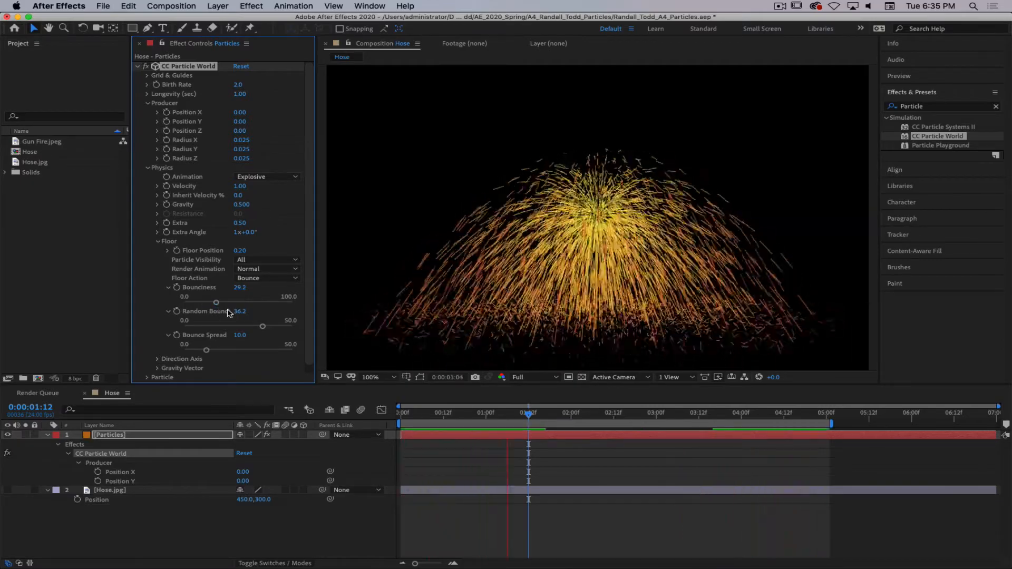
- Reset the effect to its defaults, collapse the Floor settings and expand the Direction Axis settings
click(242, 66)
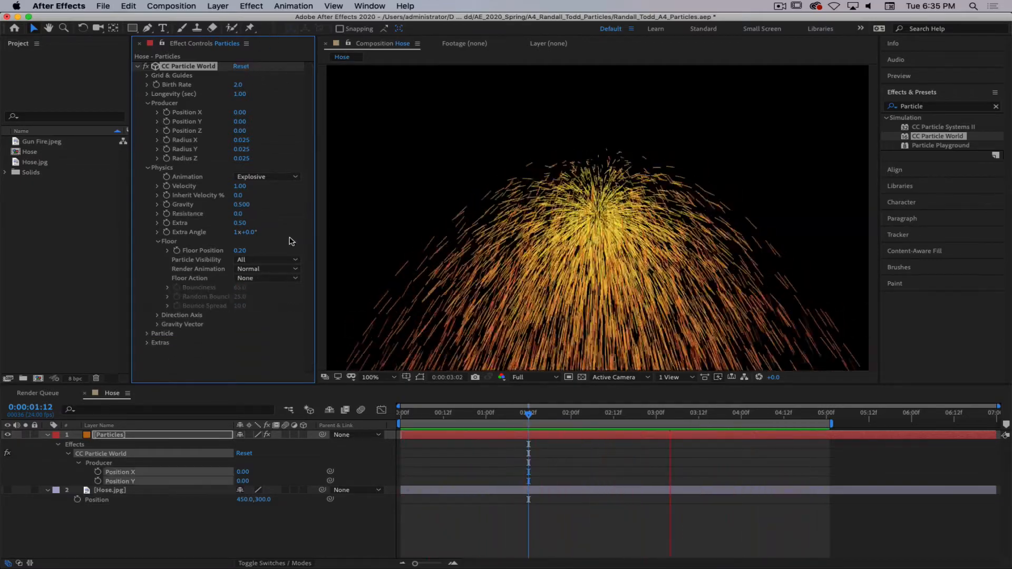
click(158, 243)
click(158, 251)
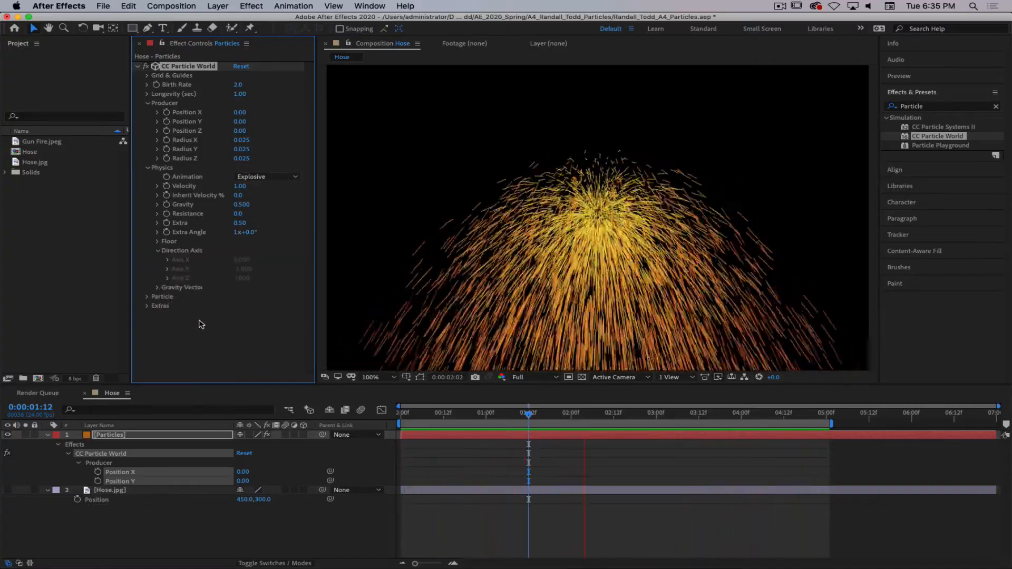
- Switch the Physics Animation to Direction Axis with Axis X at -0.551, Axis Y at -0.382 and Axis Z at 0.573
click(259, 178)
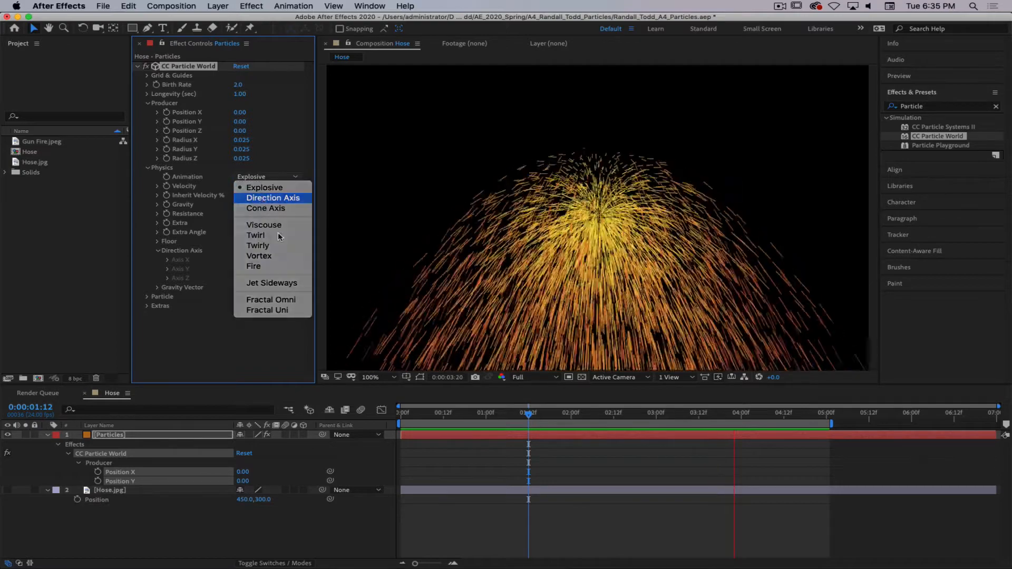
click(273, 198)
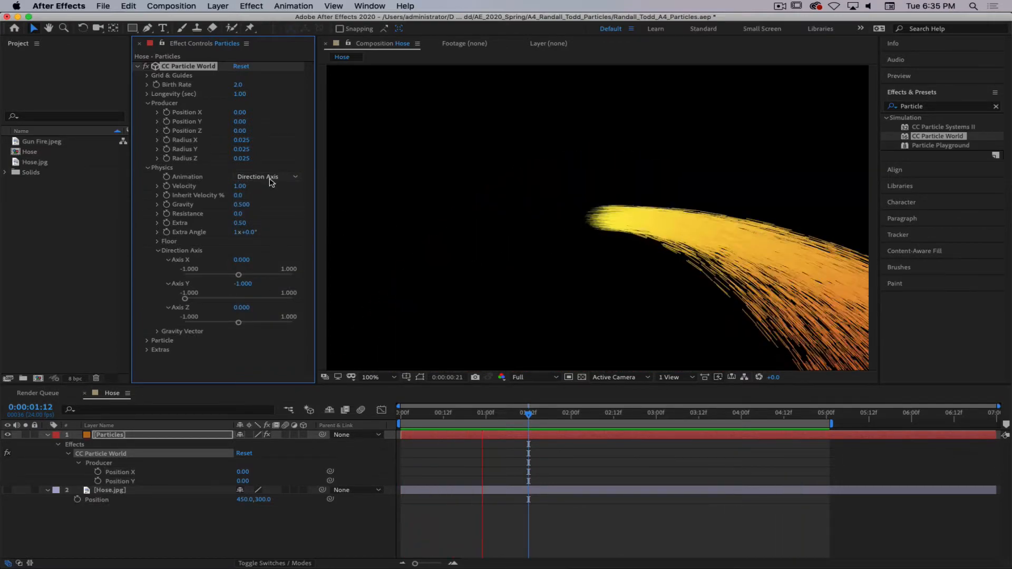
click(194, 67)
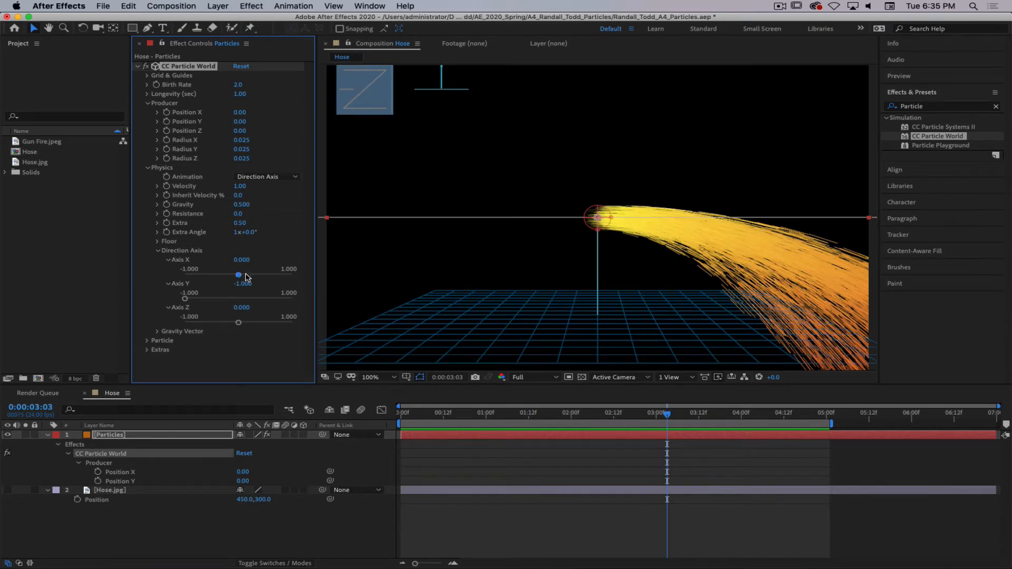
drag(245, 277, 269, 322)
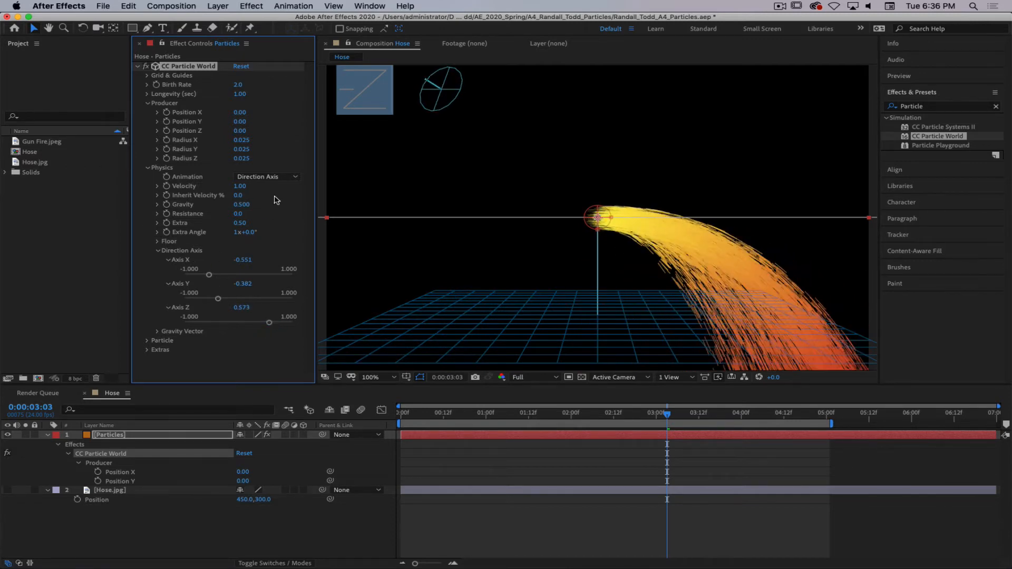
- Reset the particle effect and swap the expanded Direction Axis settings for the Gravity Vector settings
click(242, 66)
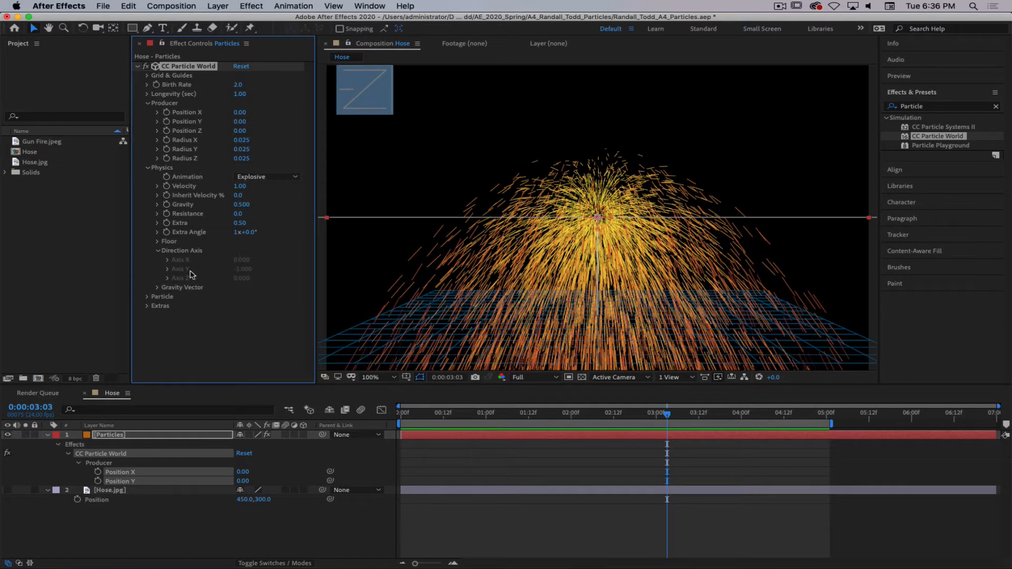
click(158, 251)
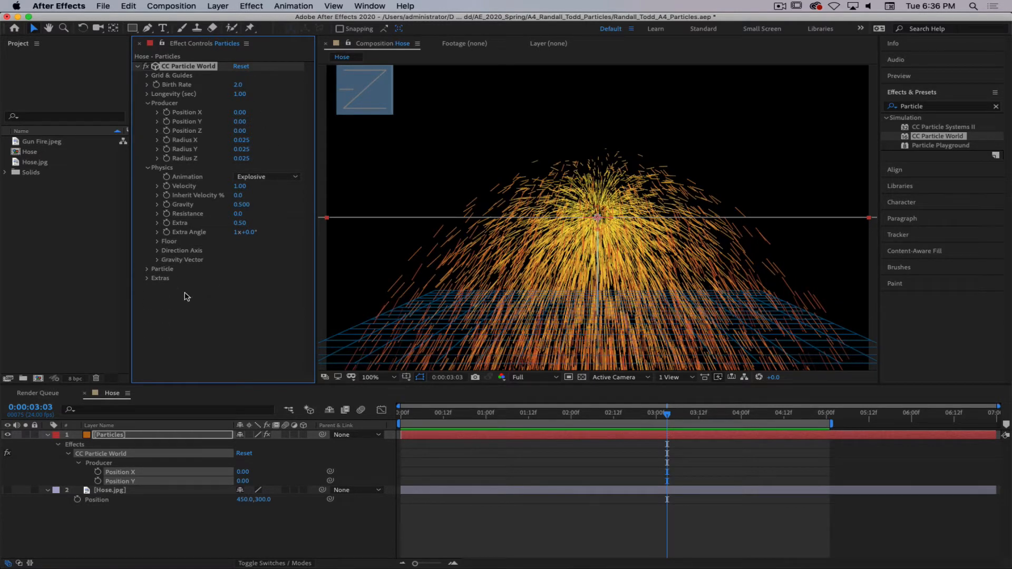
click(157, 260)
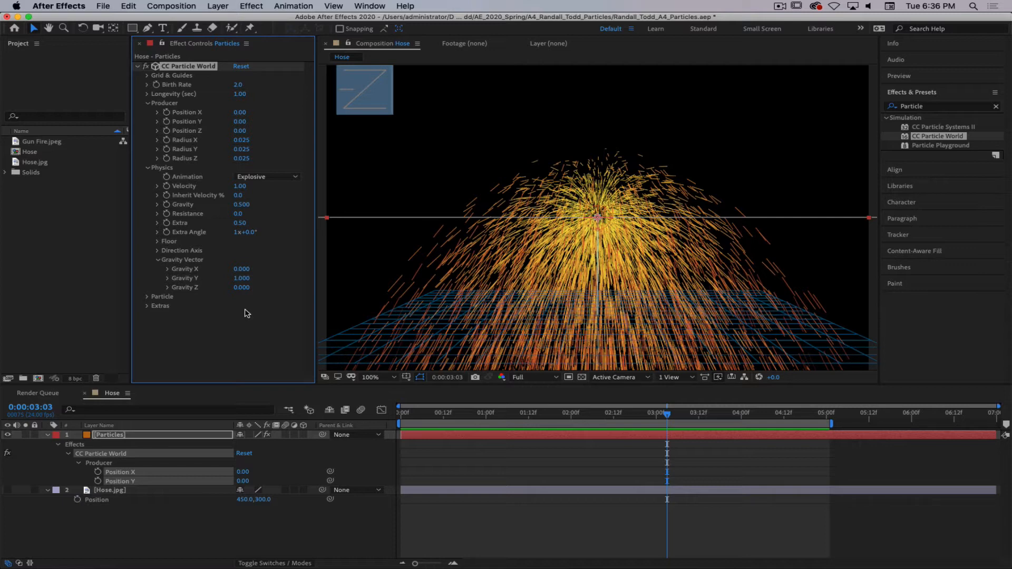
- Set the Gravity Vector's Gravity Y to -1 and Gravity X to 1
click(241, 277)
text(-1)
key(Return)
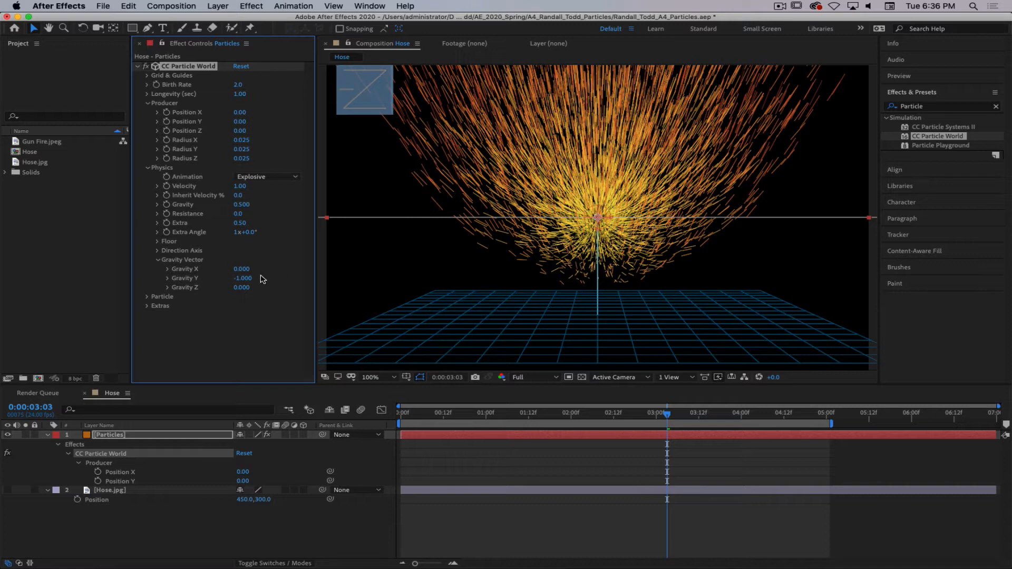
click(242, 269)
text(1)
key(Return)
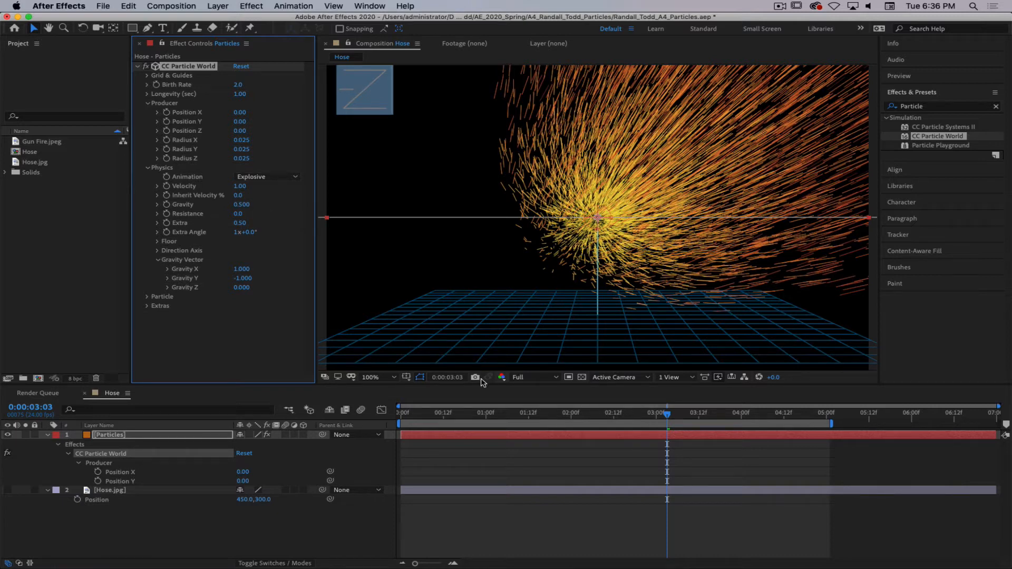
- Reset the effect and collapse its Gravity Vector, Producer and Physics settings, leaving the Particle settings expanded
click(242, 278)
click(243, 67)
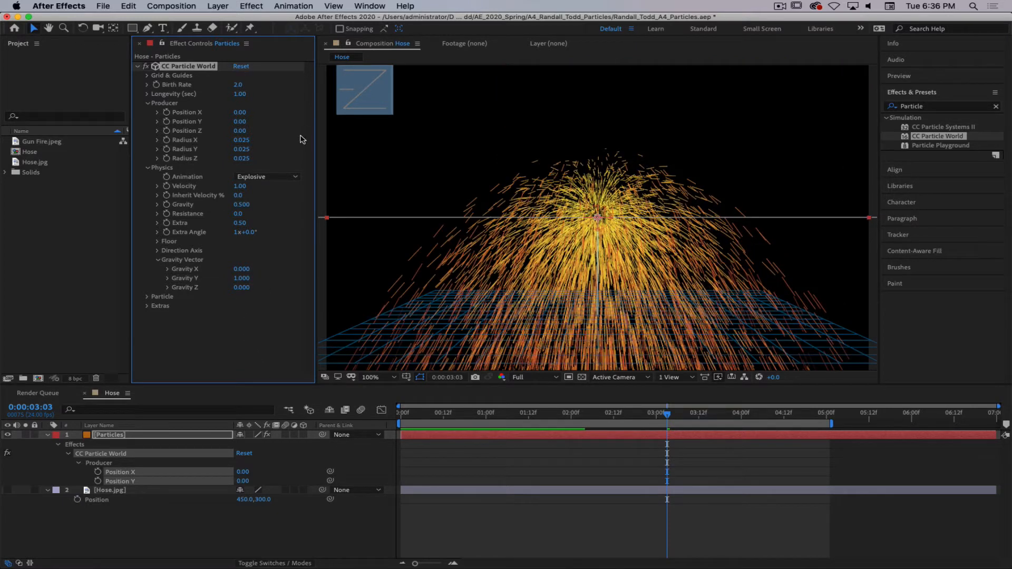
click(158, 260)
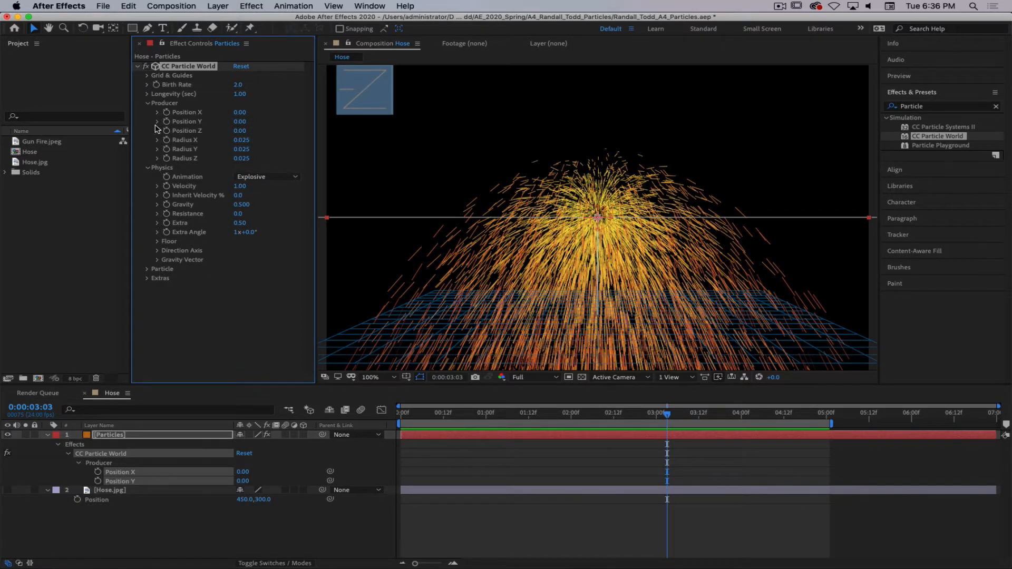
click(149, 103)
click(148, 113)
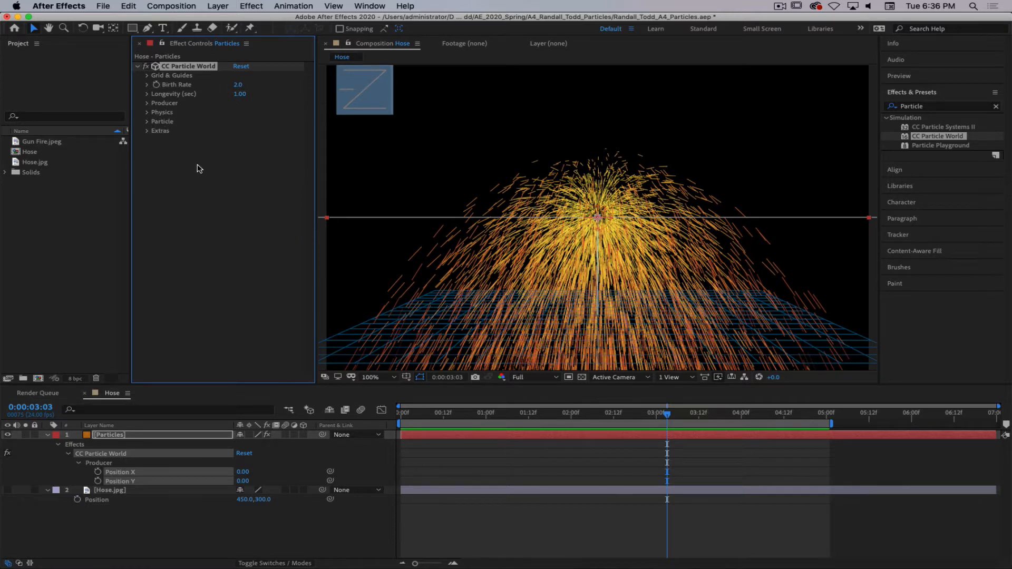
click(148, 122)
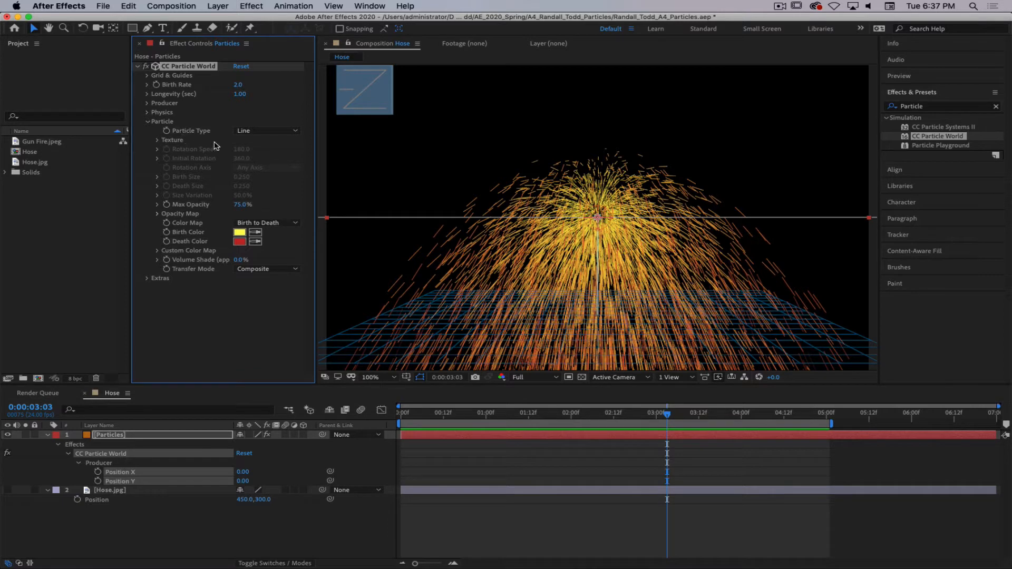
- Switch the Particle Type to Star and on to Shaded Sphere, and preview the resulting particles
click(272, 131)
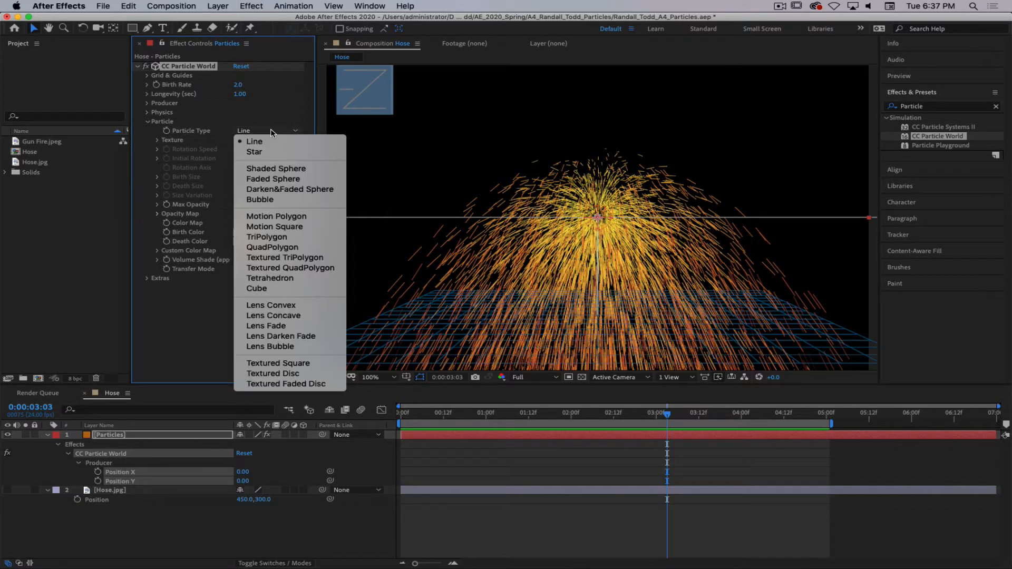
click(254, 152)
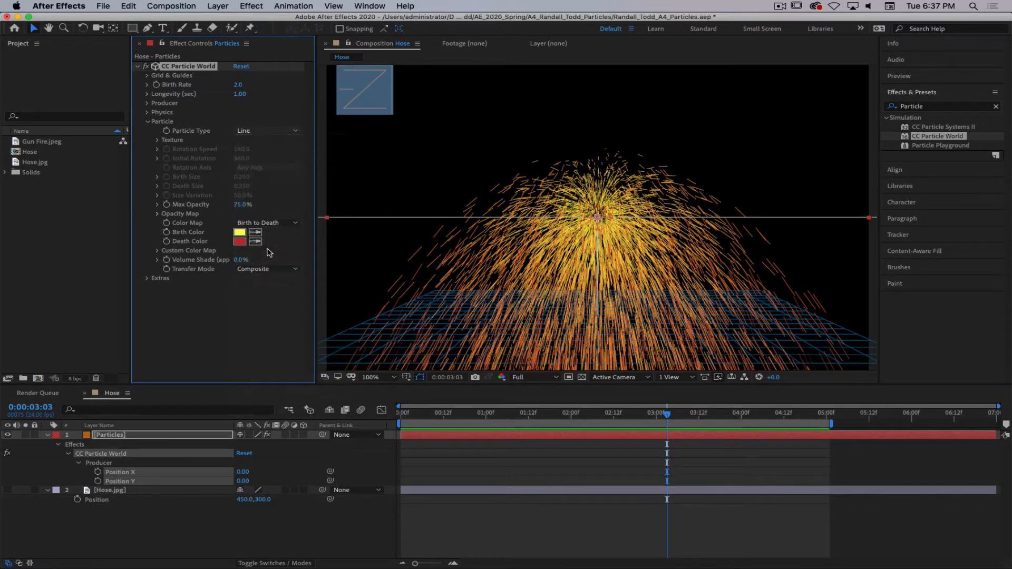
click(271, 131)
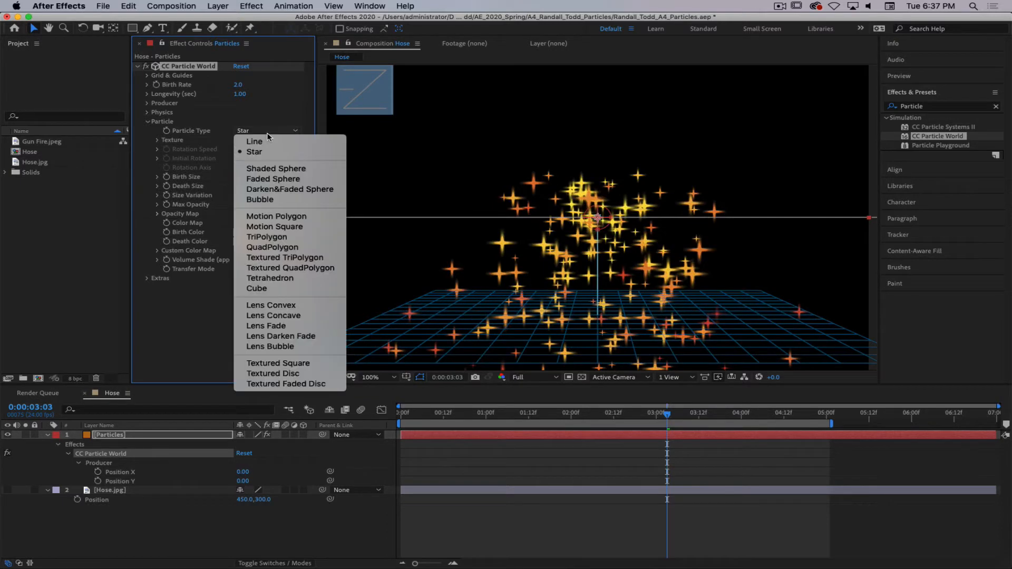
click(267, 168)
key(space)
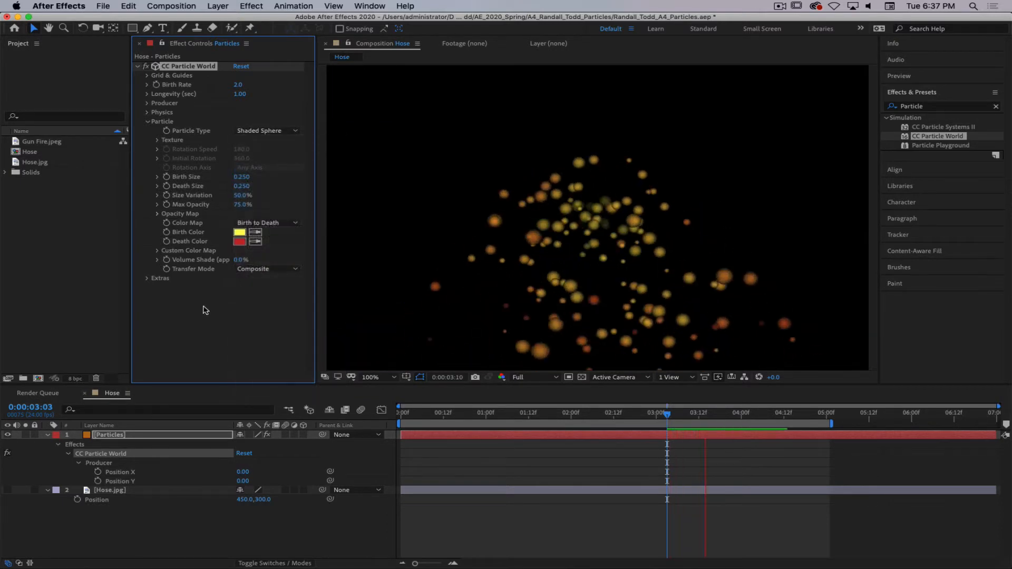
- Try the Faded Sphere and Darken&Faded Sphere particle types while the preview plays
click(267, 135)
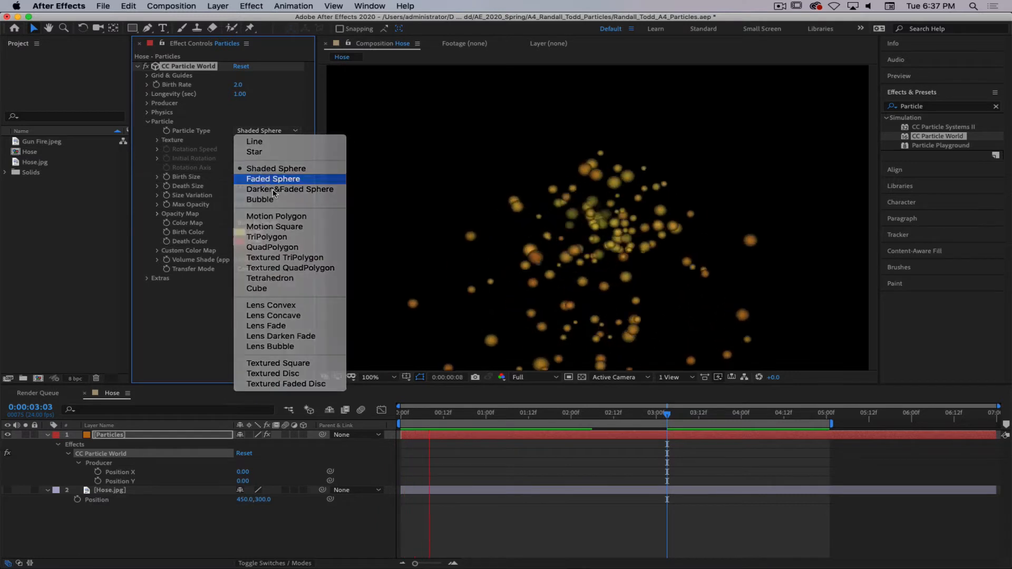
click(265, 178)
click(272, 131)
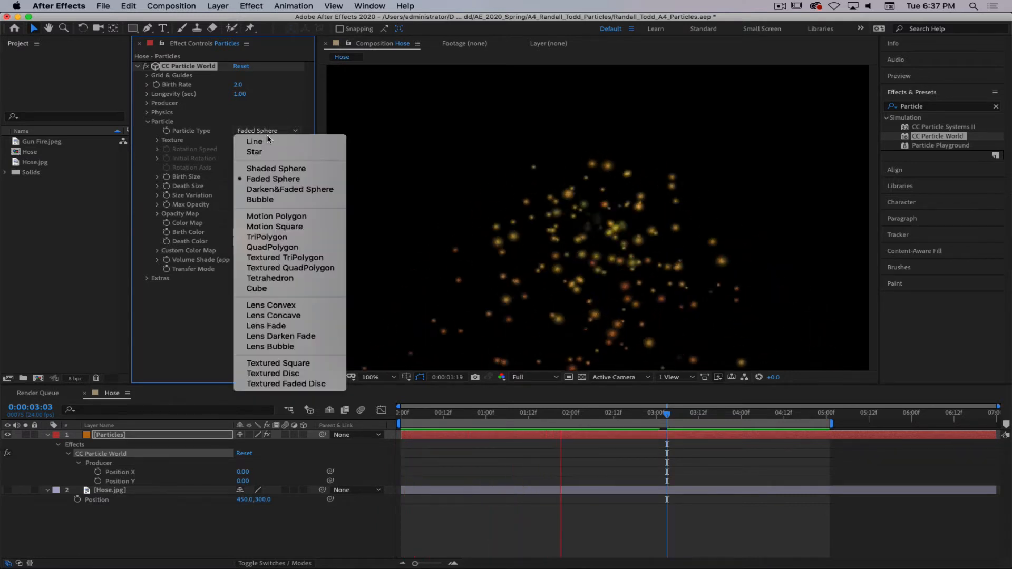
click(270, 193)
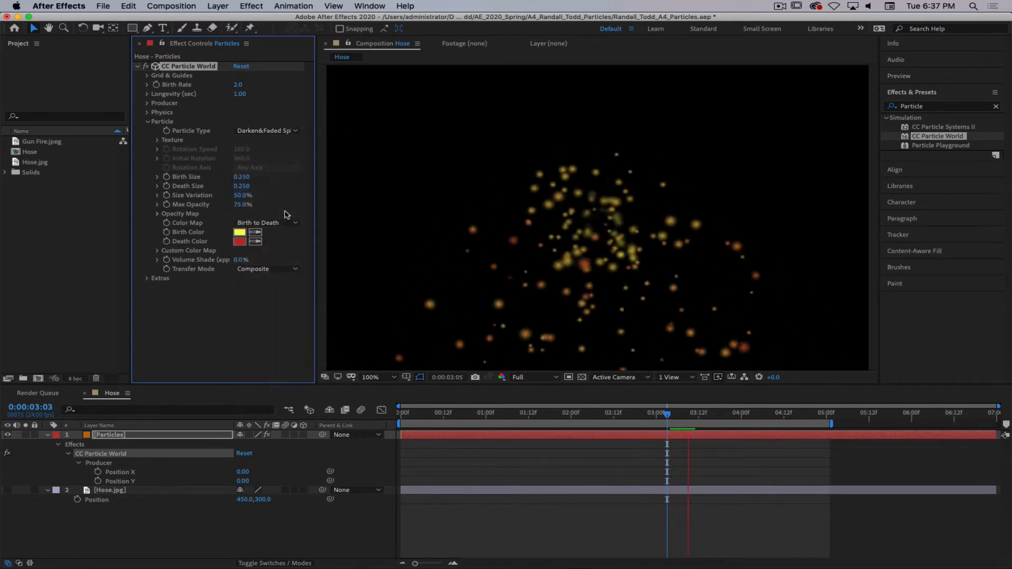
- Switch the Particle Type to Bubble and on to Motion Polygon, watching each in the preview
click(270, 130)
click(270, 200)
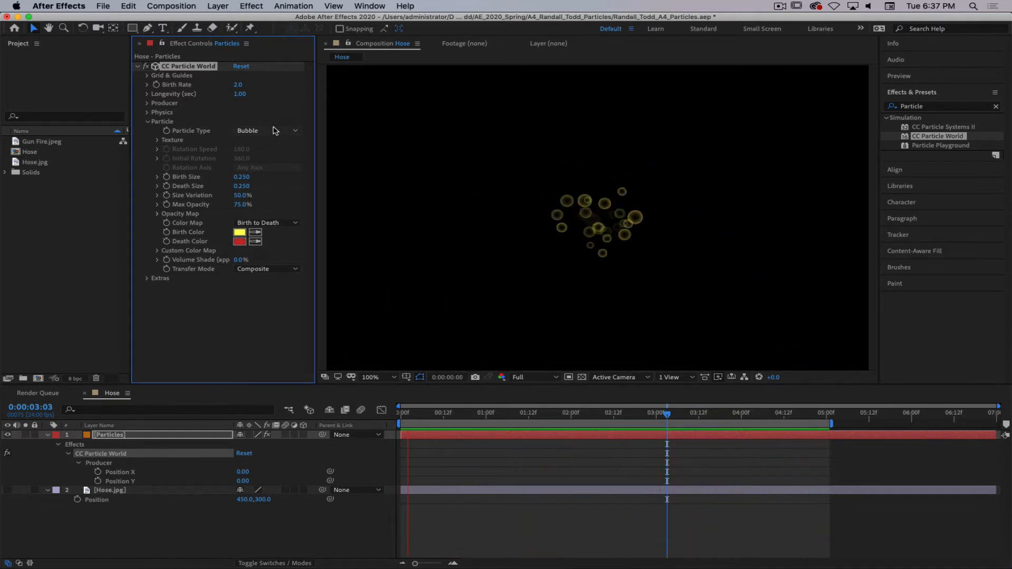
click(274, 131)
click(274, 216)
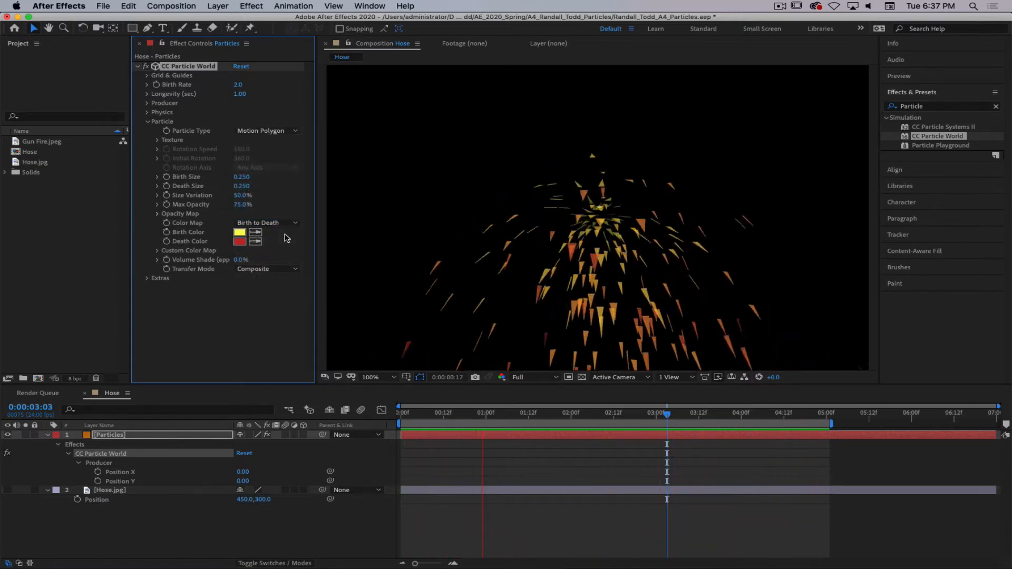
- Stop the preview and enable motion blur for the Particles layer and for the composition
key(space)
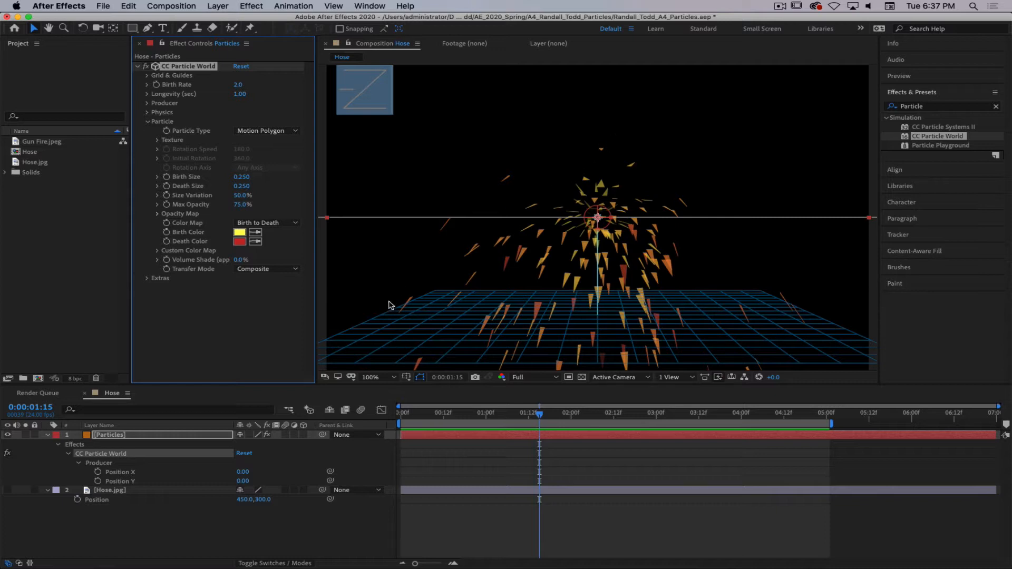
click(156, 436)
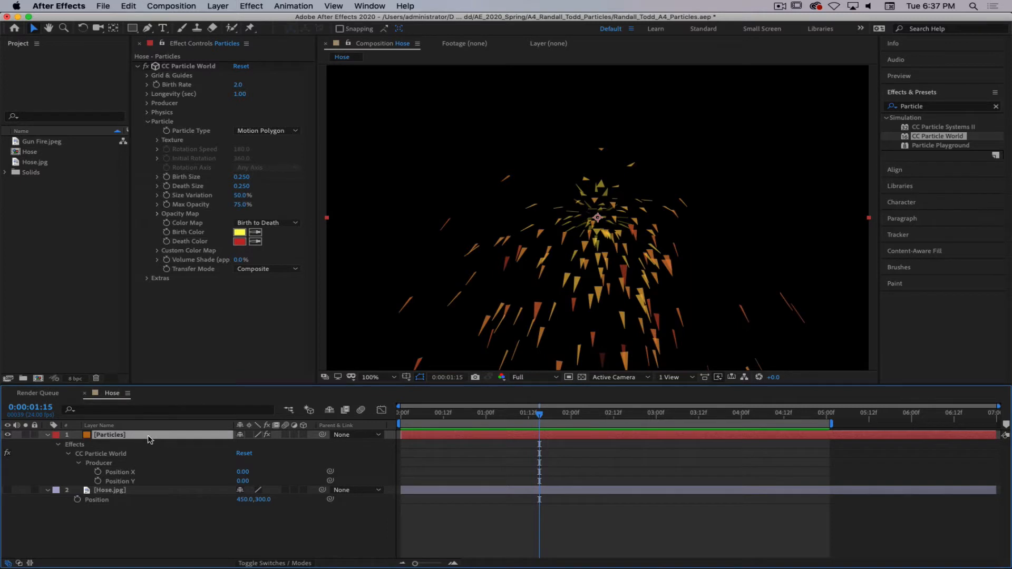
click(276, 563)
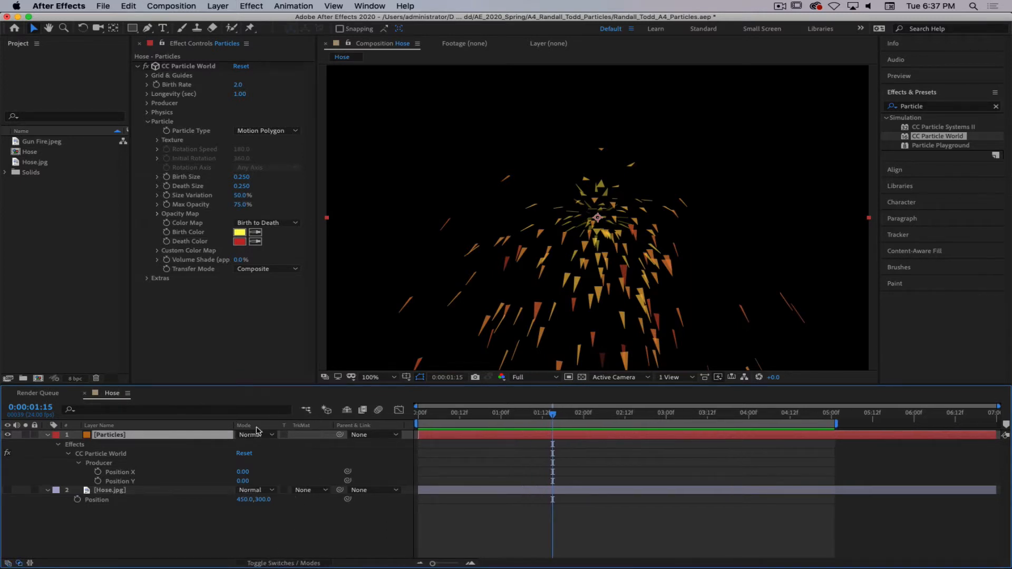
click(279, 563)
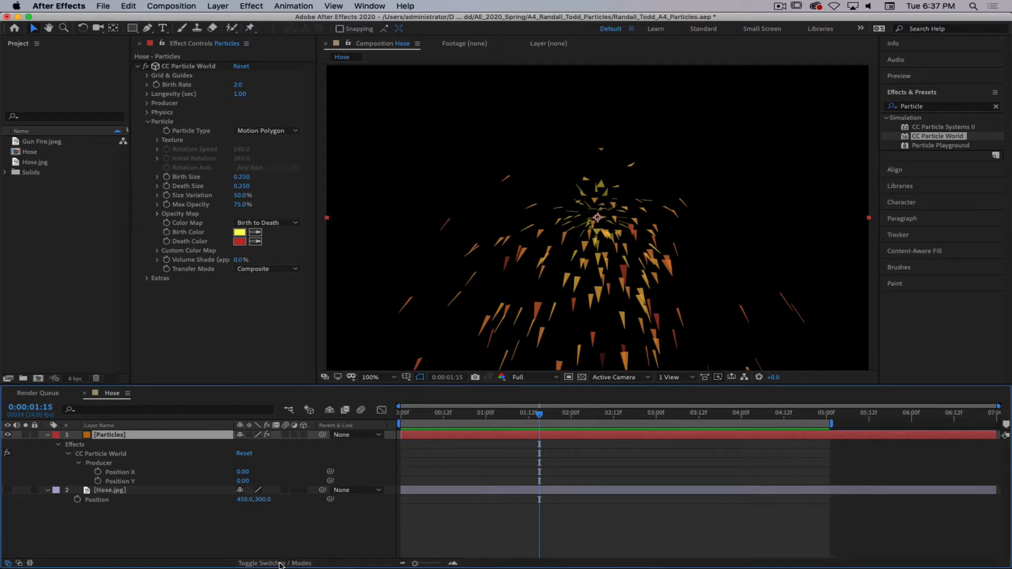
click(286, 435)
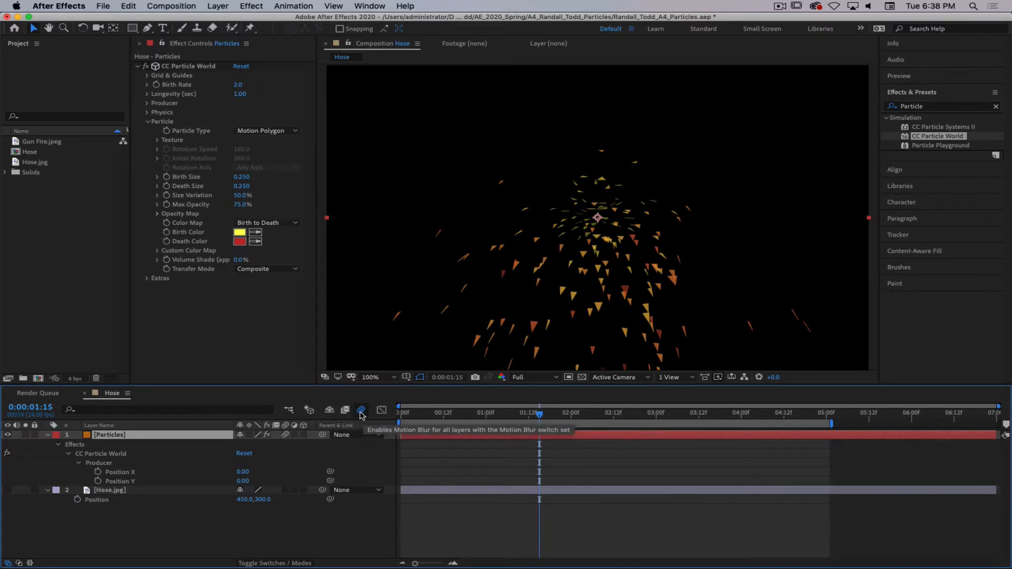
- Preview the motion-blurred particles from several points along the timeline
key(space)
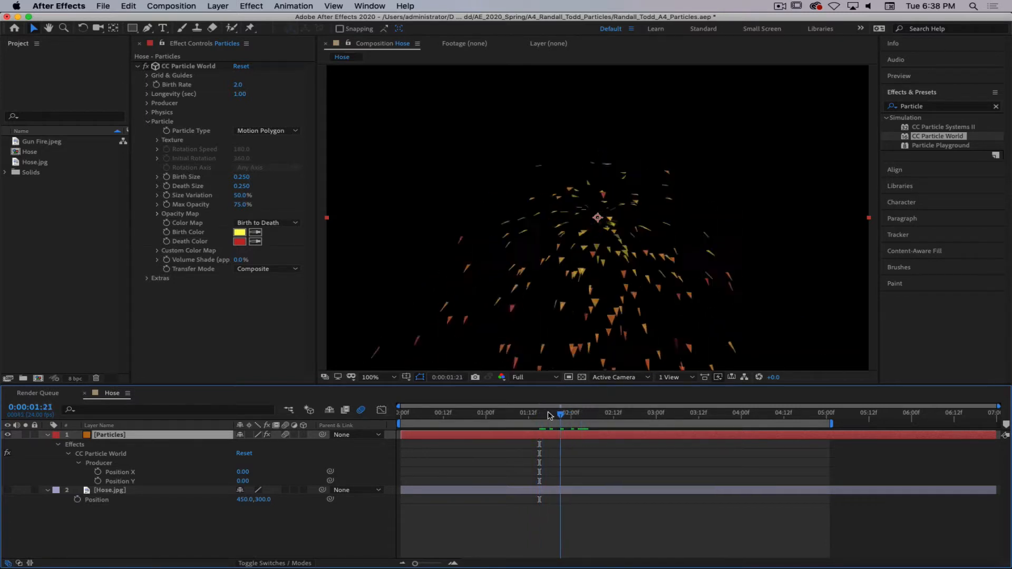
drag(548, 416, 510, 416)
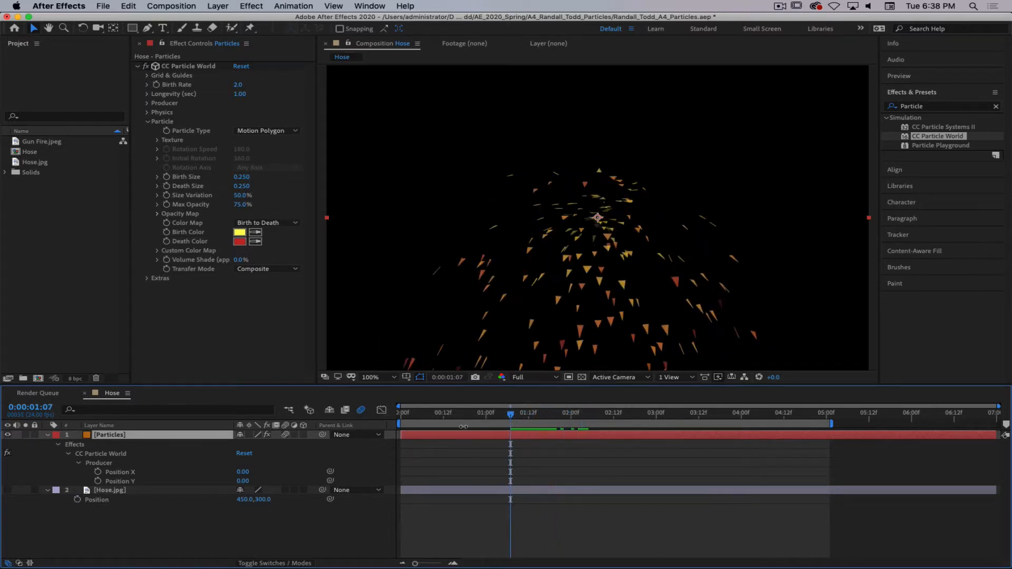
key(space)
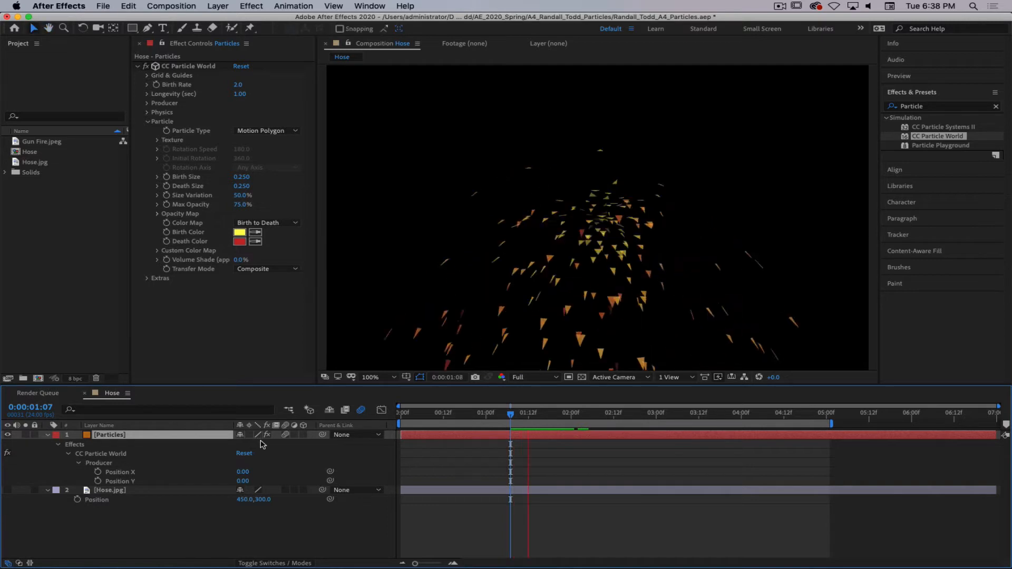
key(space)
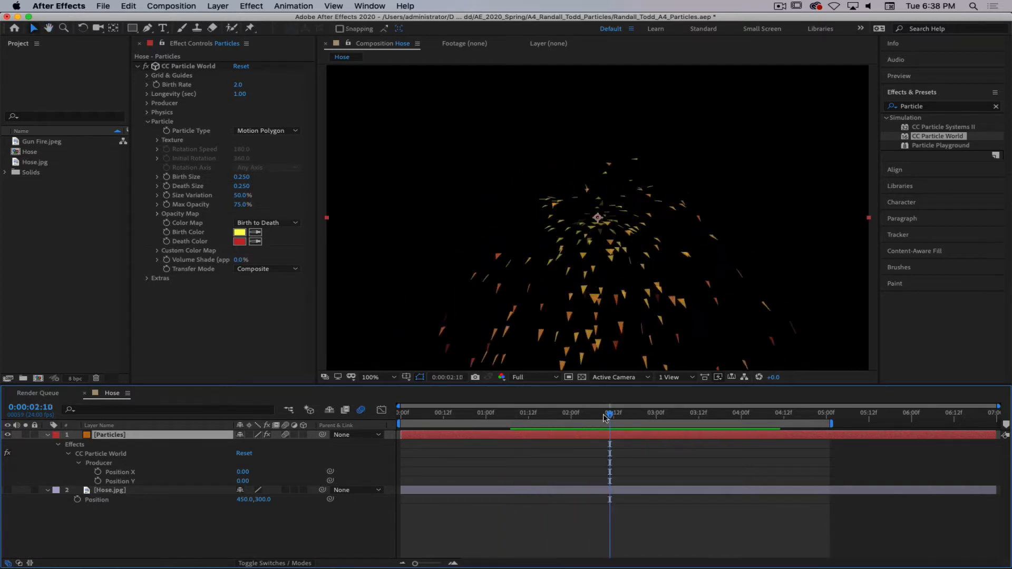
drag(606, 416, 492, 416)
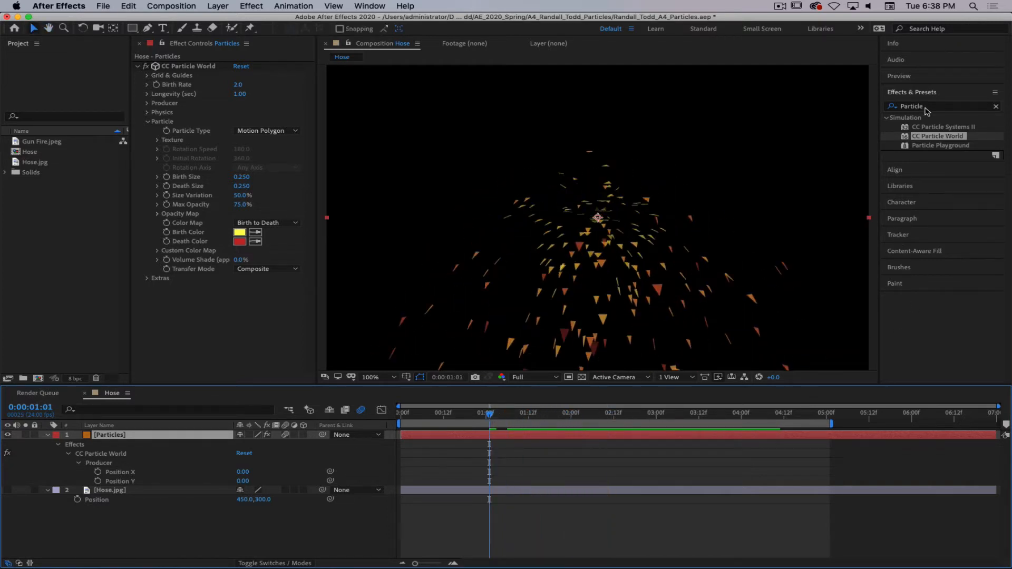
- Find the CC Force Motion Blur effect, apply it to the Particles layer, and set its Motion Blur Samples to 16
click(943, 107)
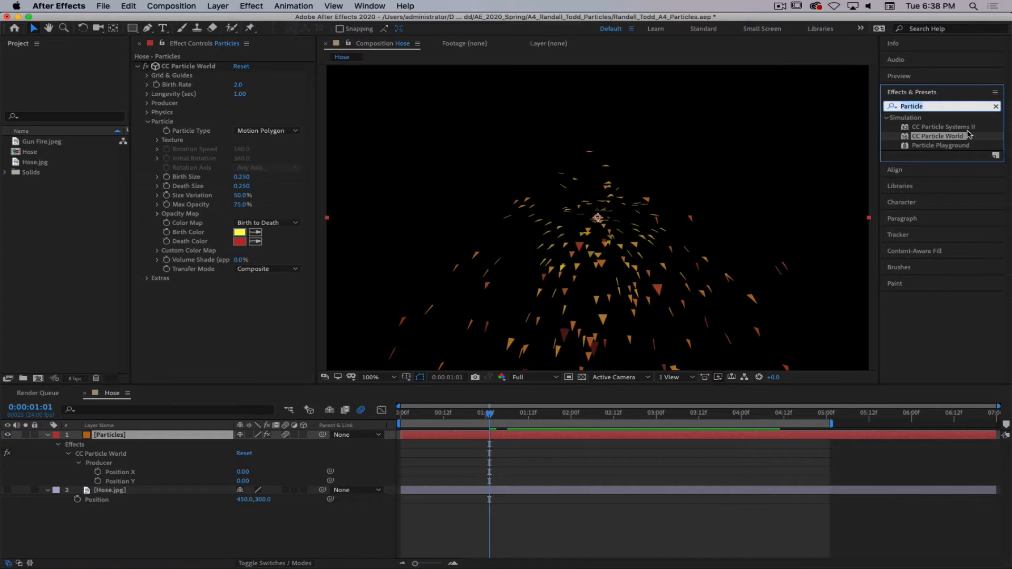
text(Force)
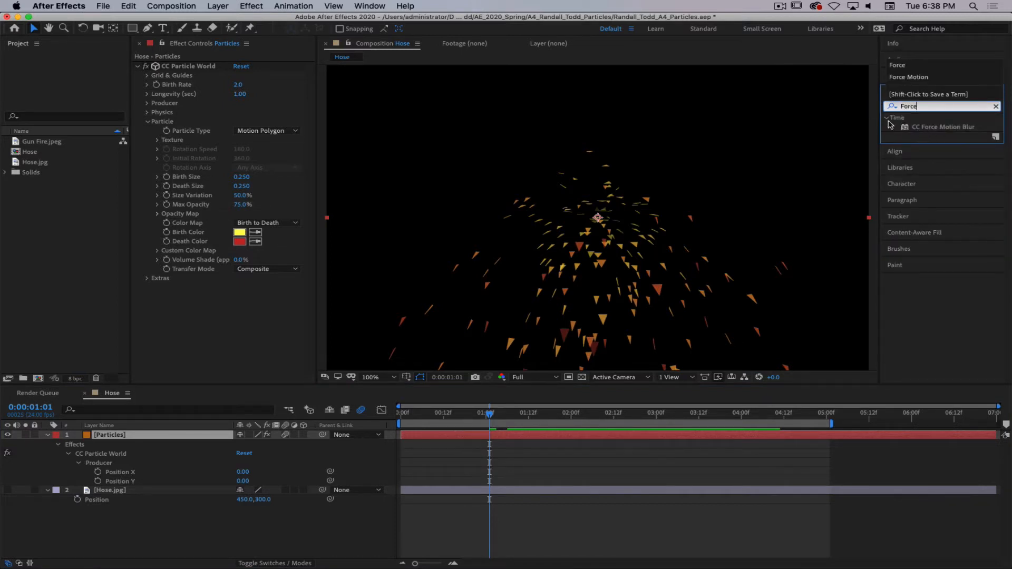
drag(930, 127, 235, 347)
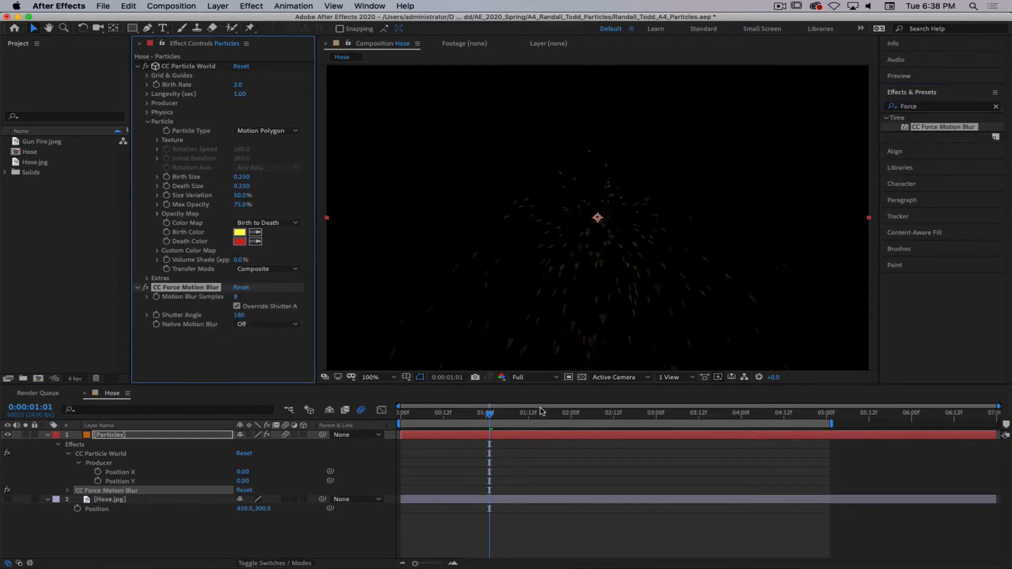
drag(496, 417, 540, 416)
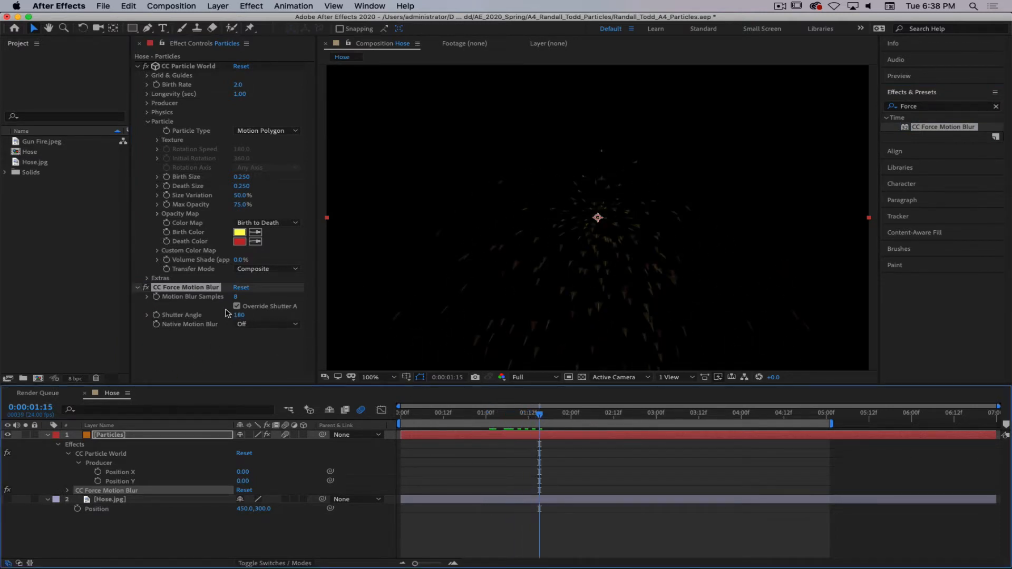
click(236, 297)
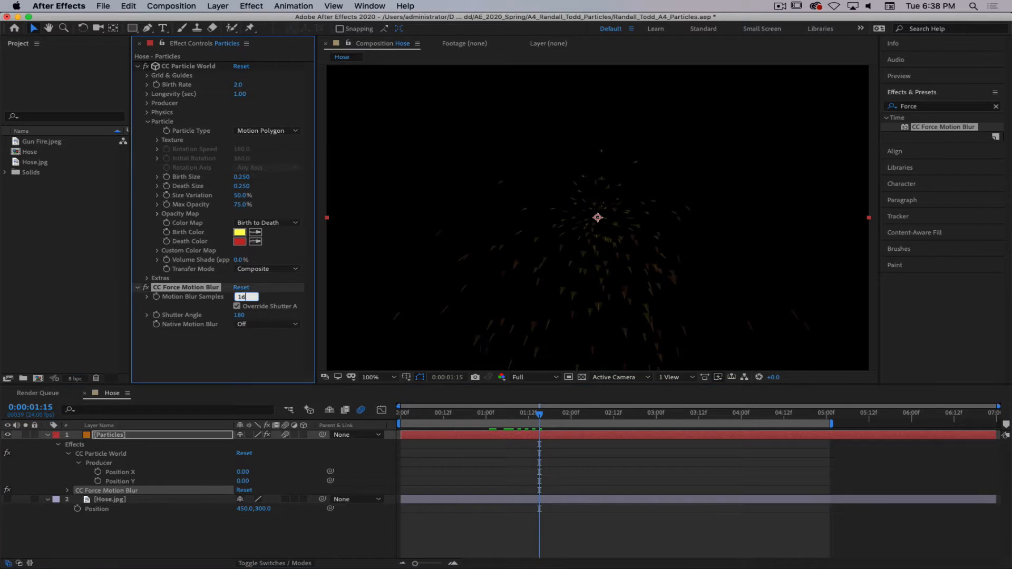
key(Return)
- Raise the particles' Birth Size to 2.690 and preview the animation
drag(237, 177, 386, 177)
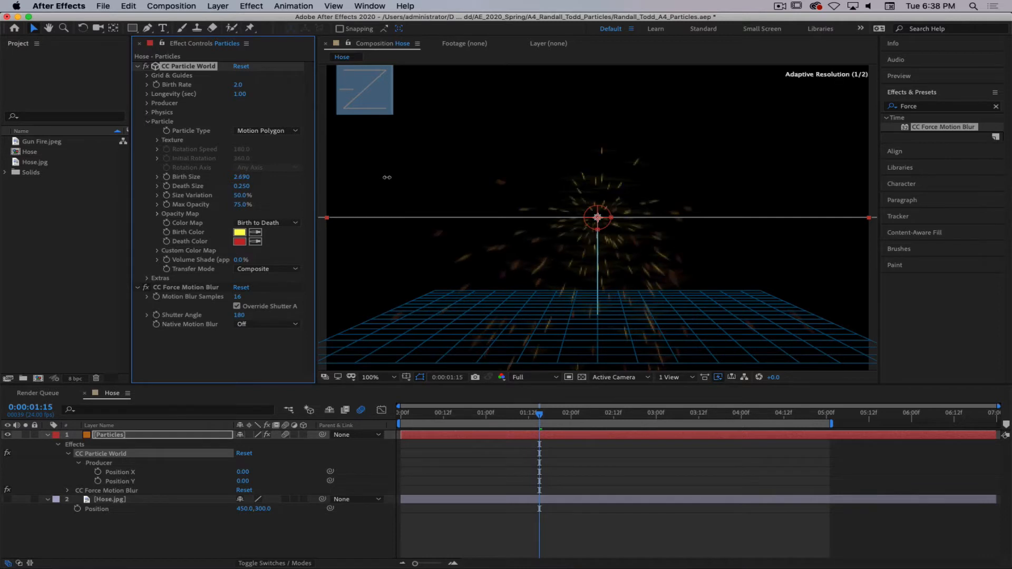
click(585, 461)
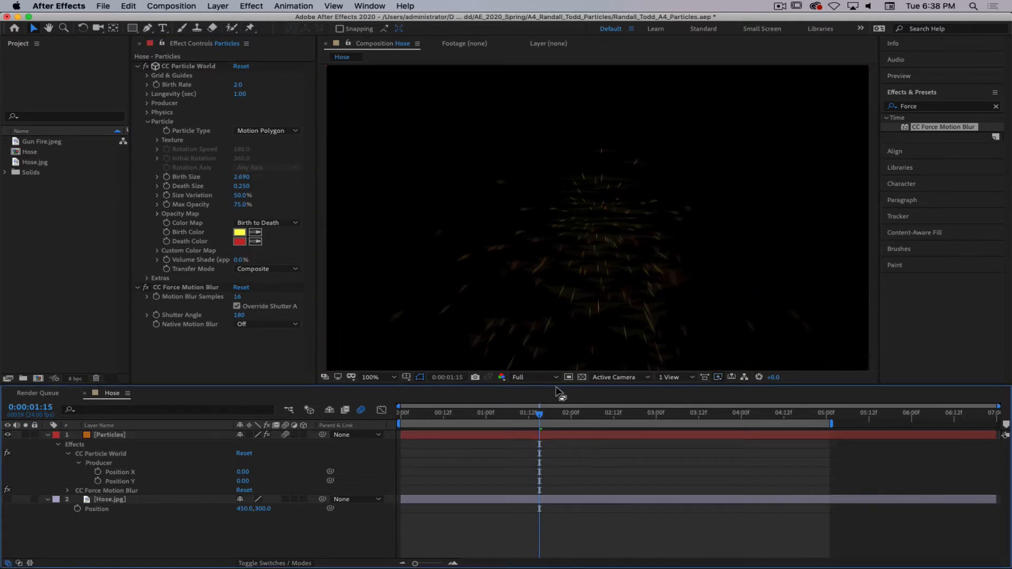
key(space)
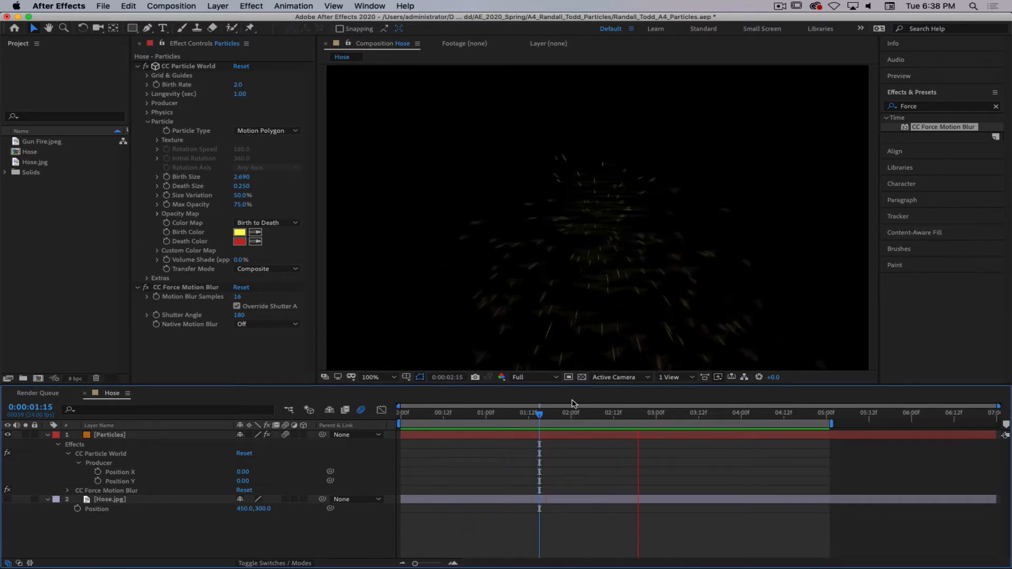
key(space)
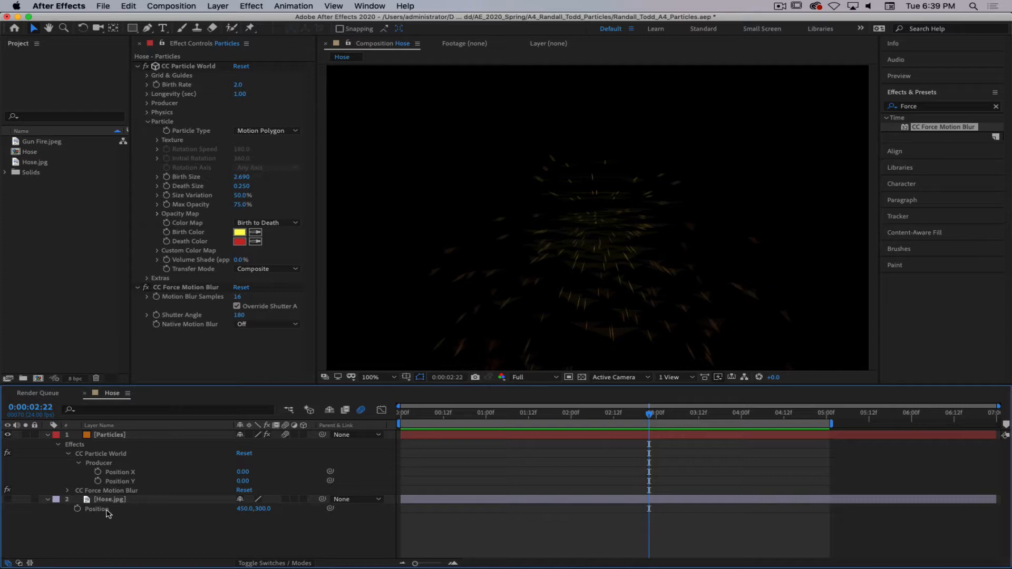
- Reveal the Particles layer's Position and set its X value to 762
click(107, 435)
key(p)
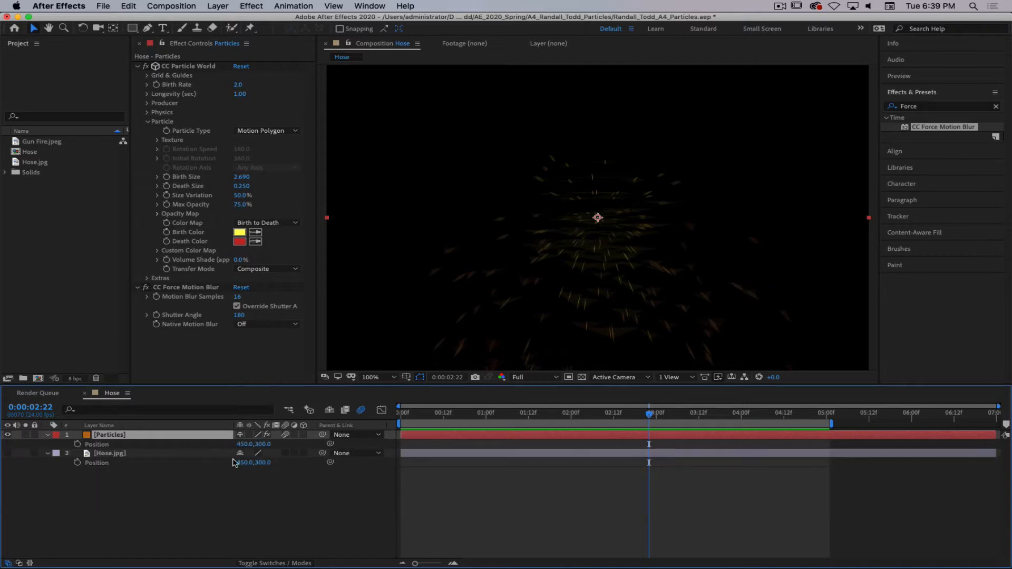
drag(242, 444, 428, 437)
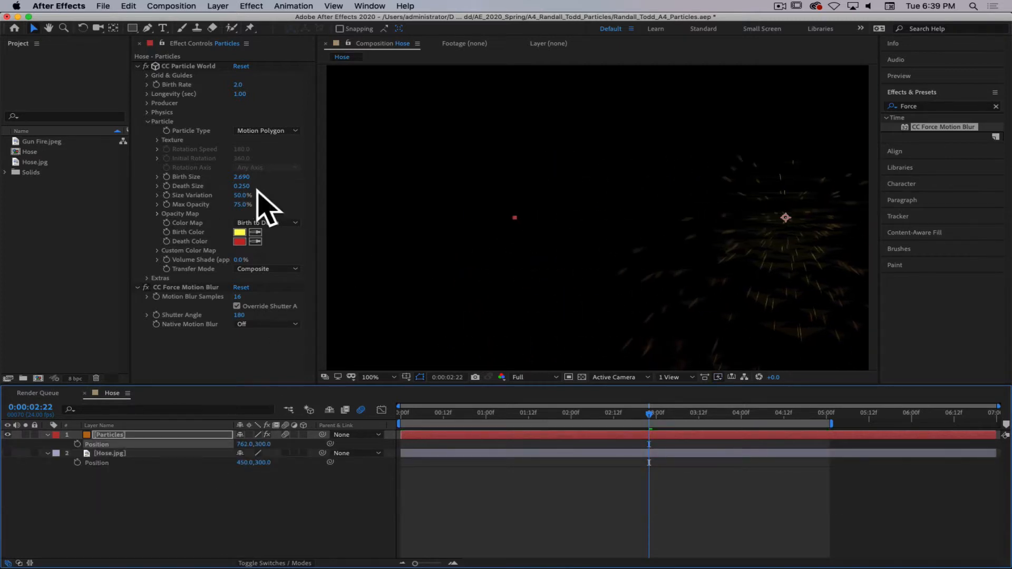
- Delete the CC Force Motion Blur effect and move the Particles layer to position 463, 113
click(190, 293)
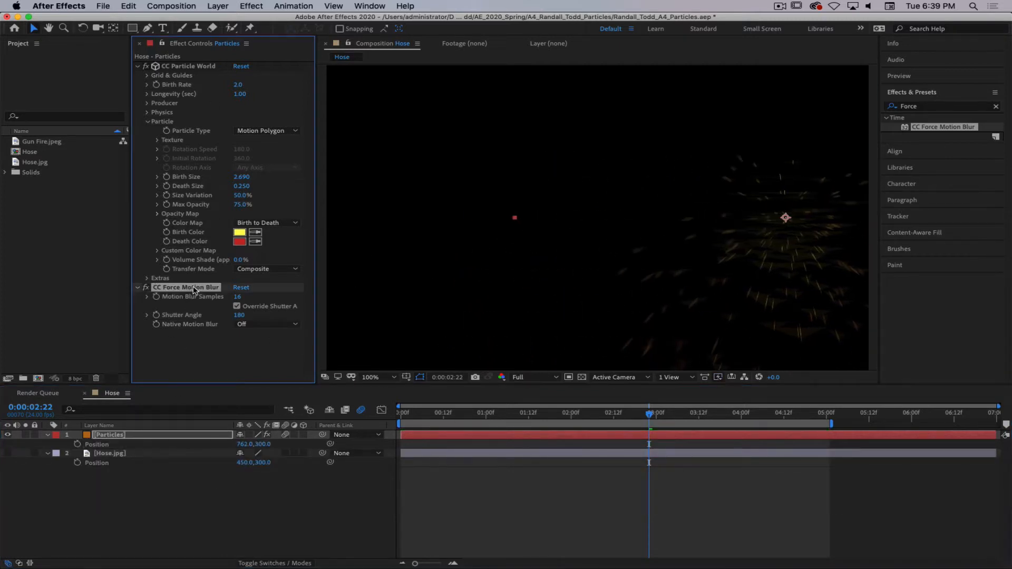
key(Delete)
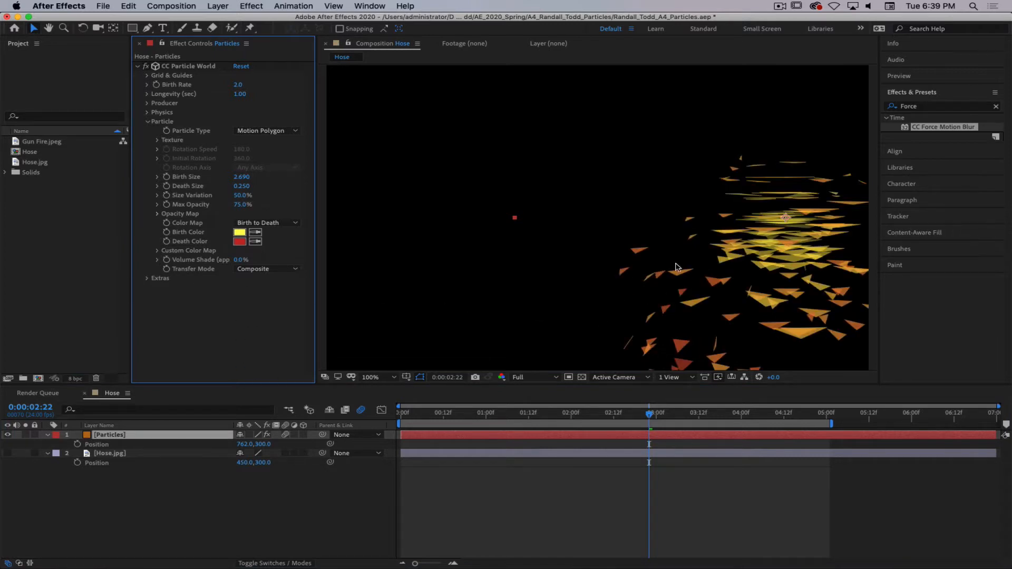
drag(248, 444, 153, 437)
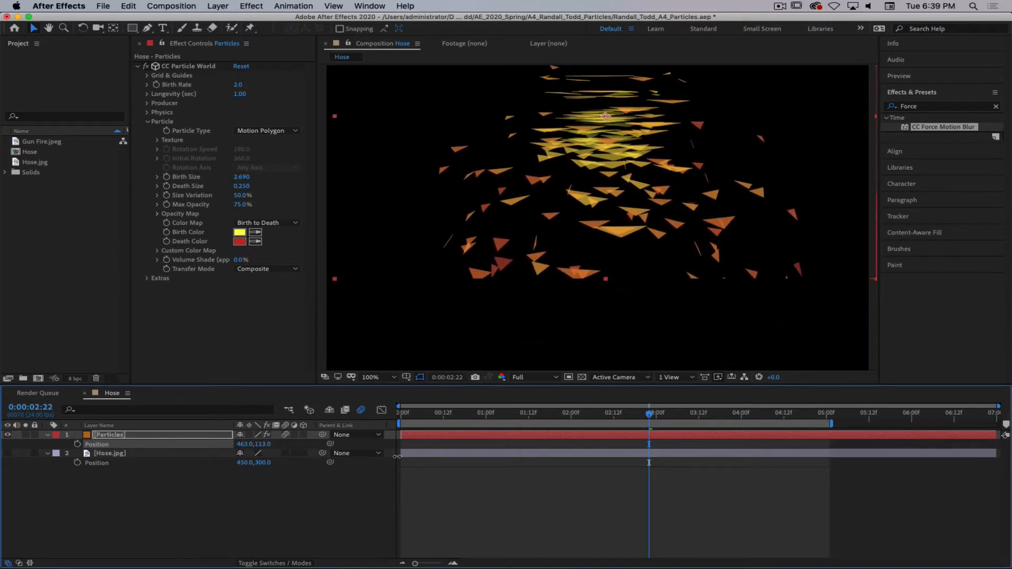
click(615, 420)
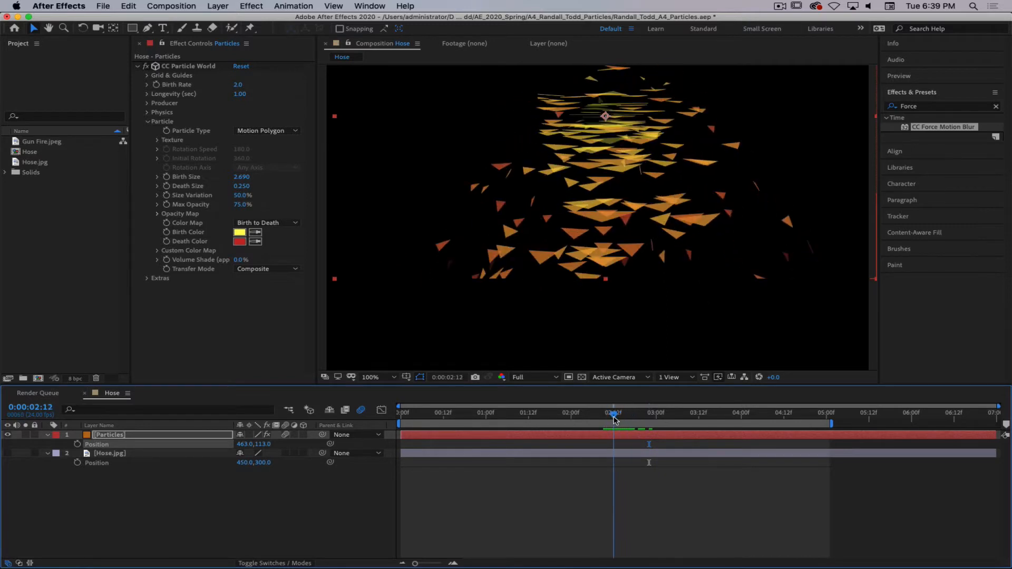
- Expand the effect's Producer settings and reset the Particles layer's Transform properties, leaving the Transform group collapsed
click(150, 107)
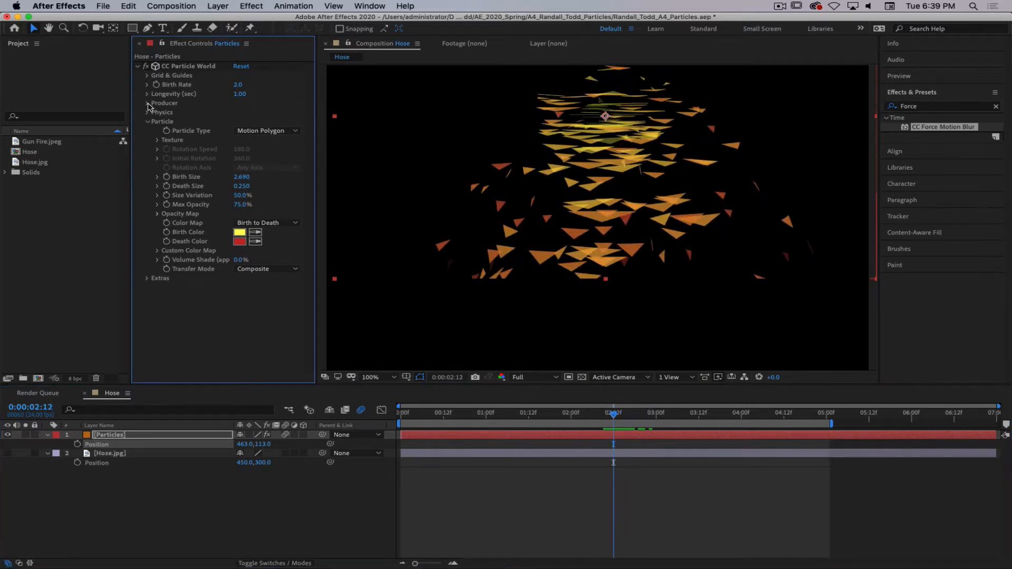
click(148, 104)
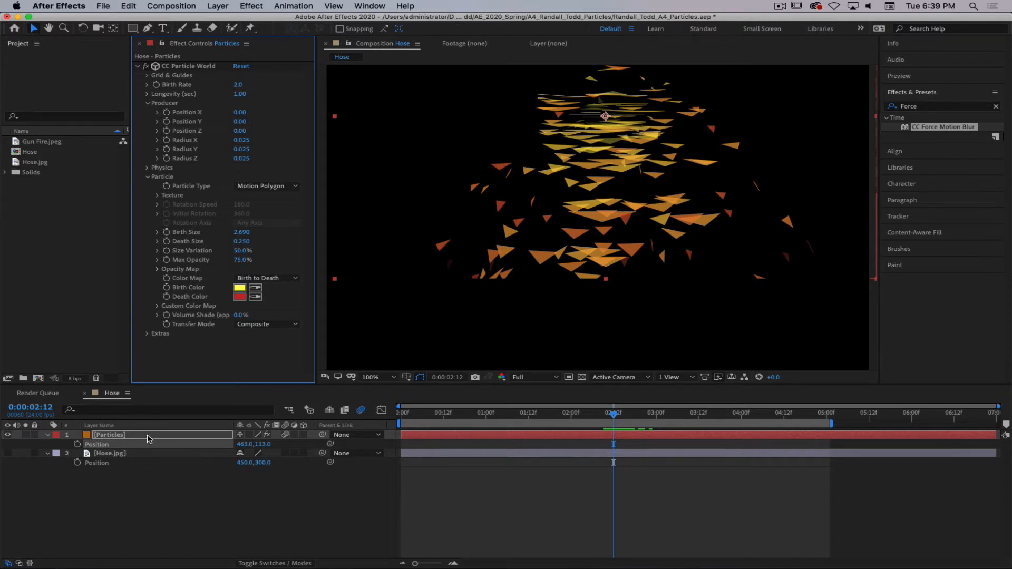
click(120, 436)
click(47, 435)
click(48, 435)
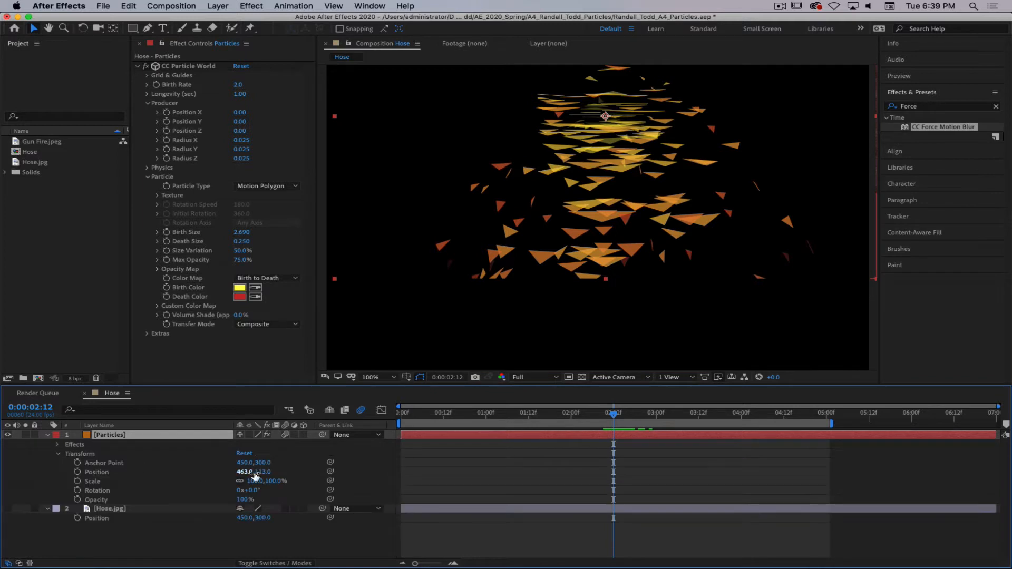
click(244, 453)
click(59, 420)
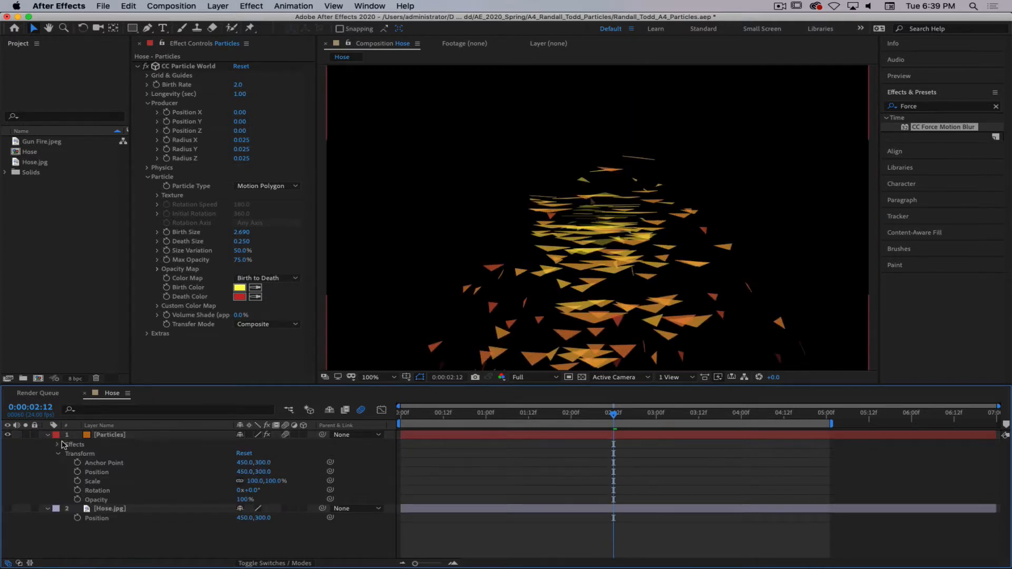
click(58, 453)
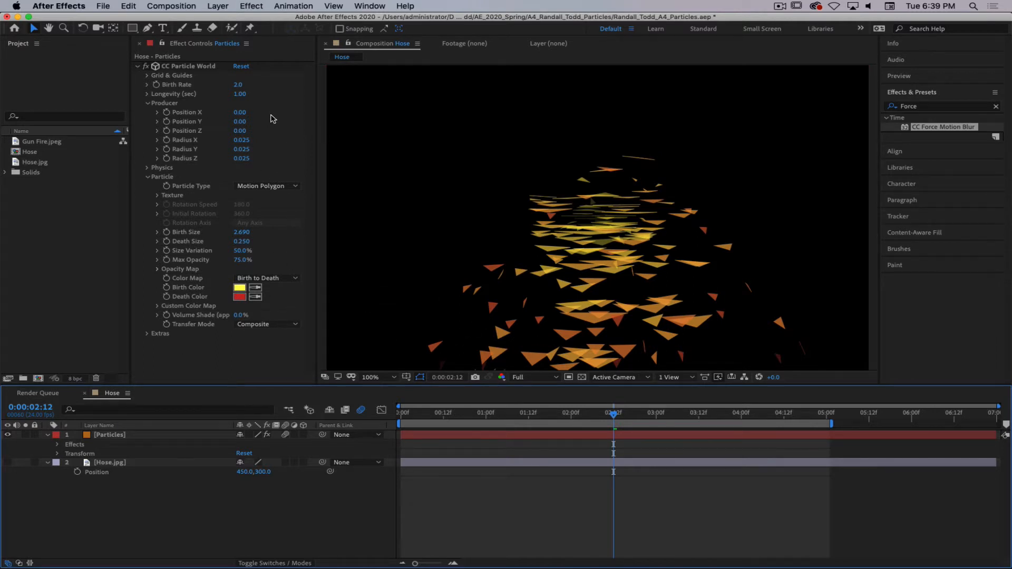
- Reset CC Particle World and set its Particle Type to Motion Polygon
click(242, 66)
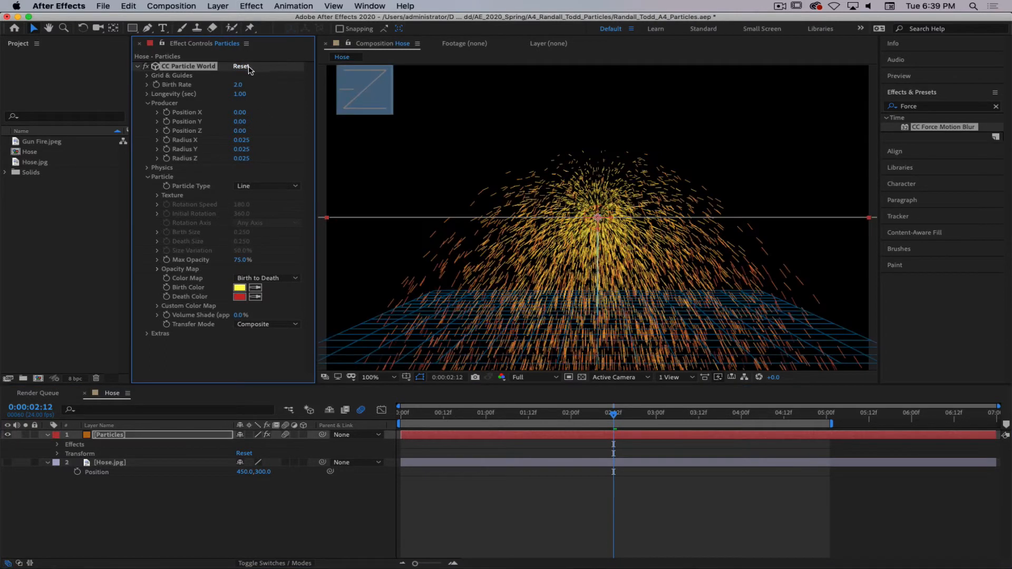
click(260, 186)
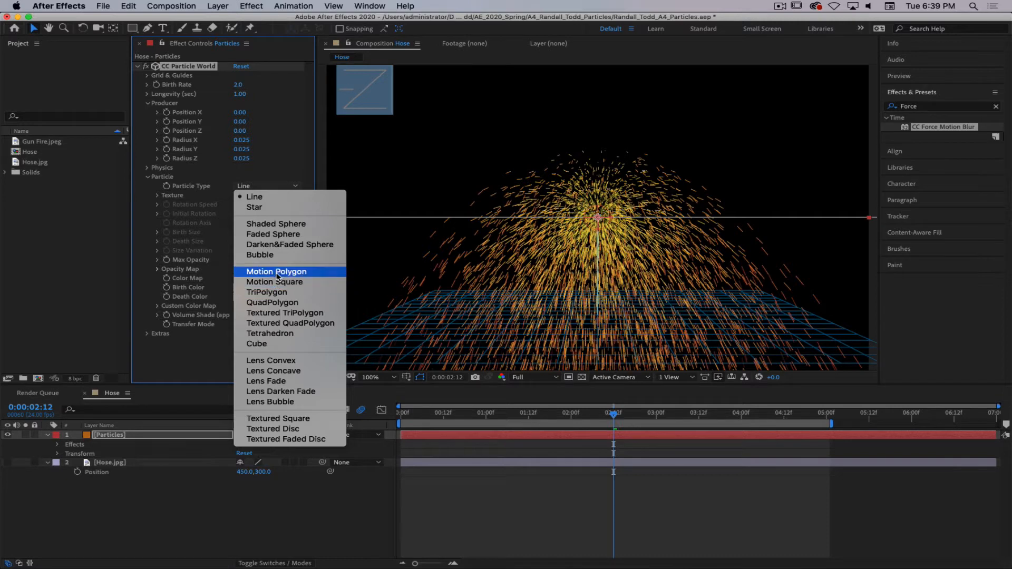
click(278, 272)
- Switch the Particle Type to Motion Square and on to TriPolygon
click(267, 187)
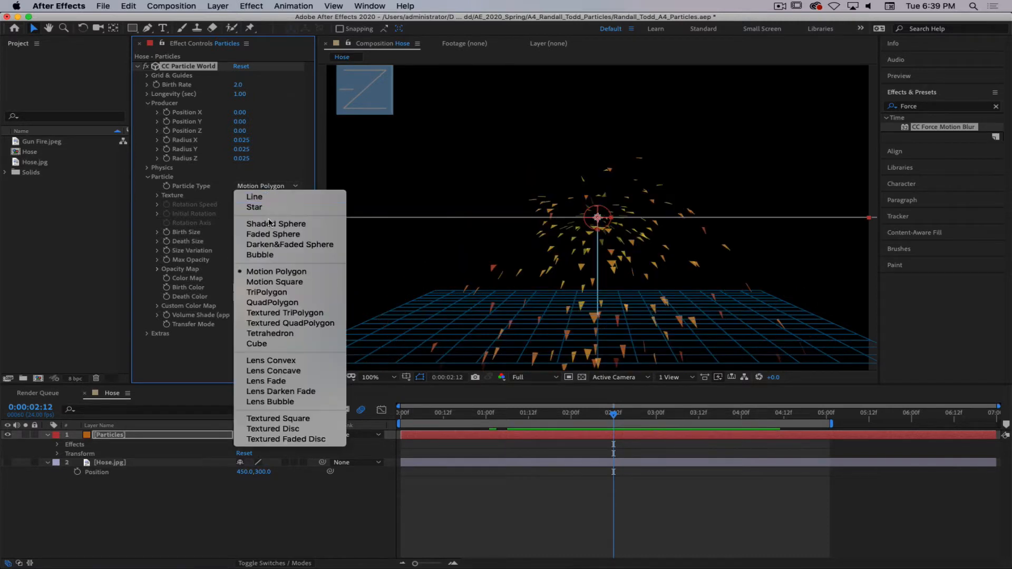
click(272, 281)
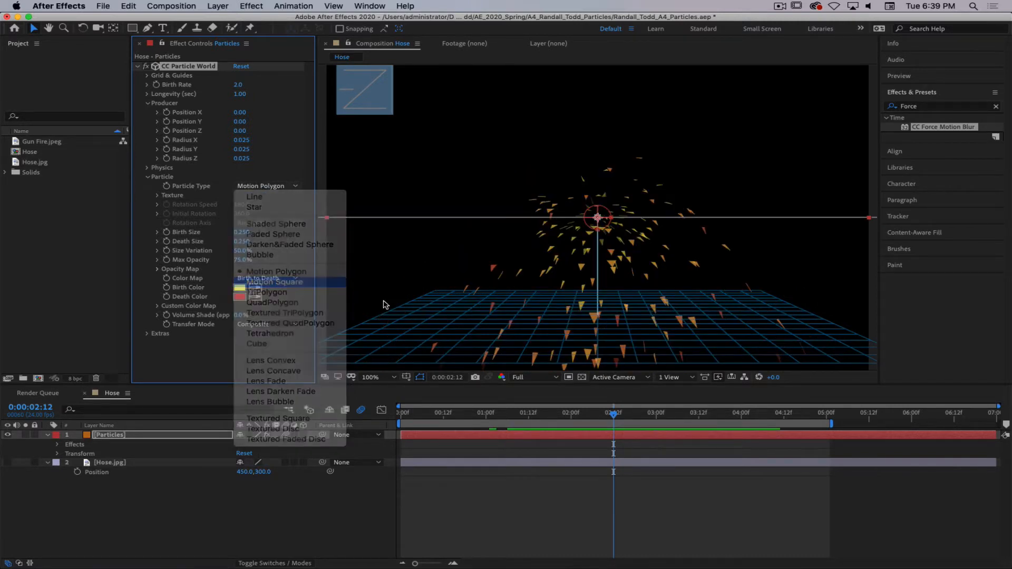
click(258, 188)
click(284, 294)
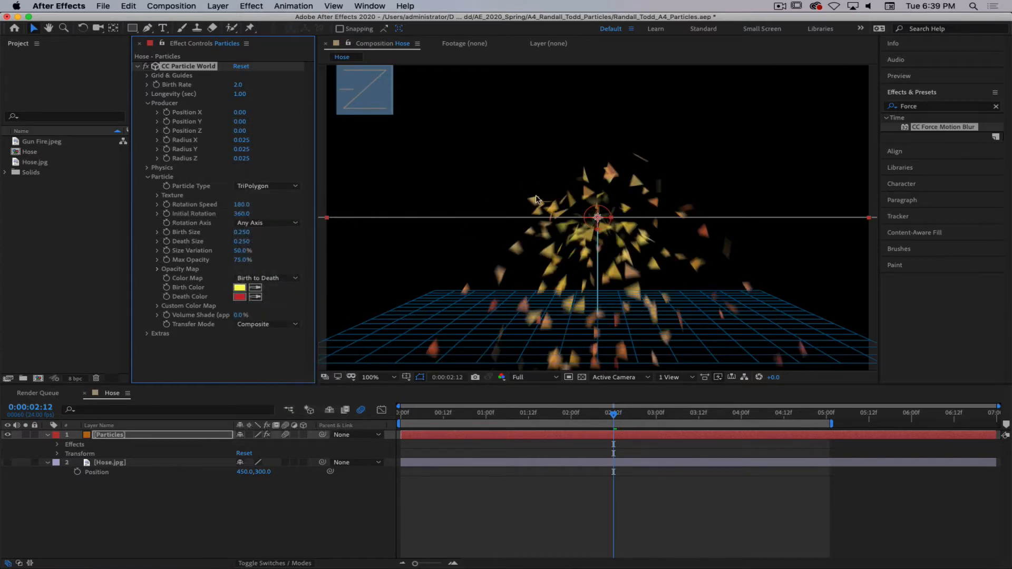
click(259, 187)
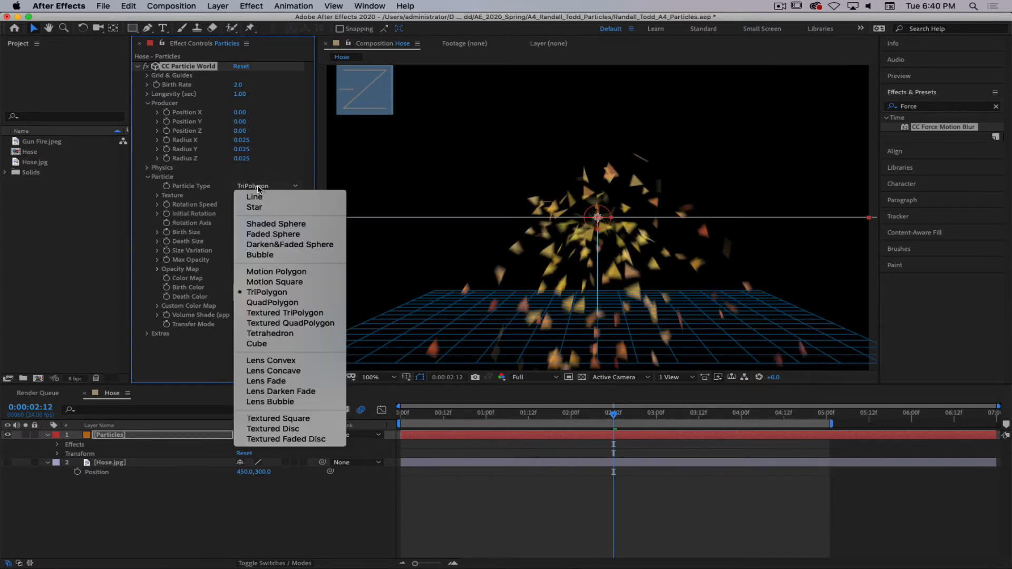
click(263, 189)
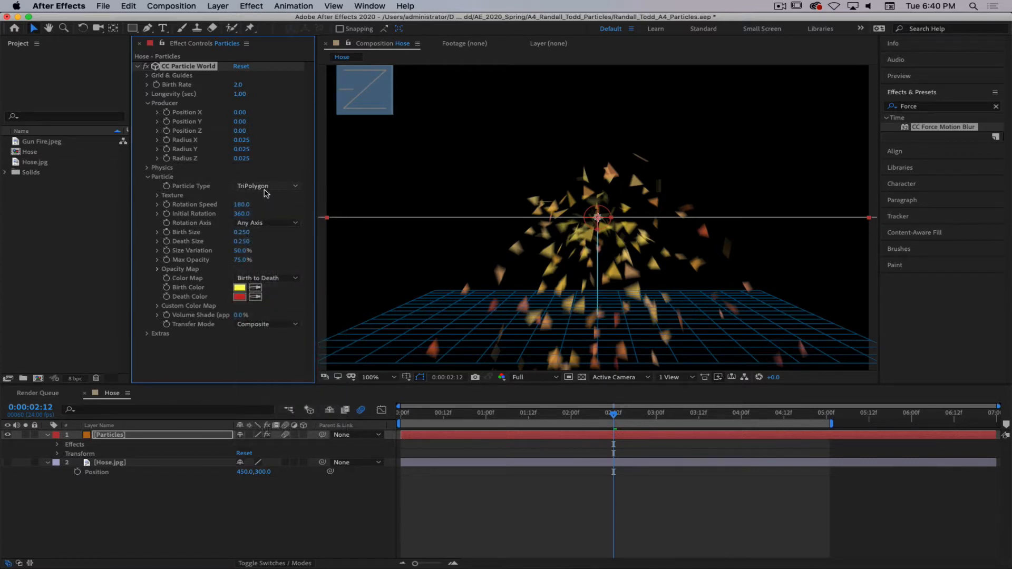
click(260, 187)
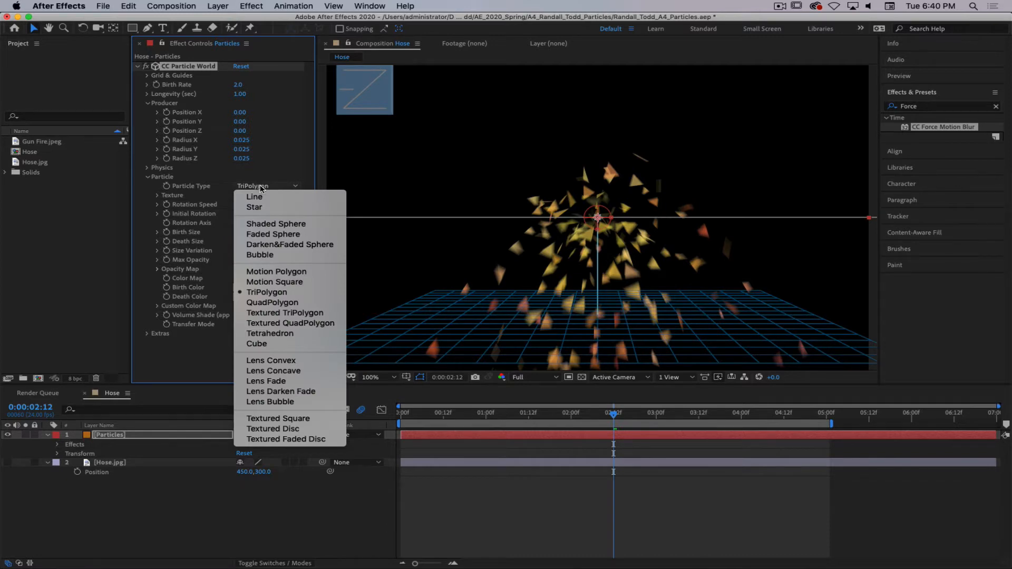
click(262, 188)
- At 0:00:02:07, set the Particle Type to QuadPolygon and rotate the effect camera for an angled view of the particles
drag(617, 419, 597, 417)
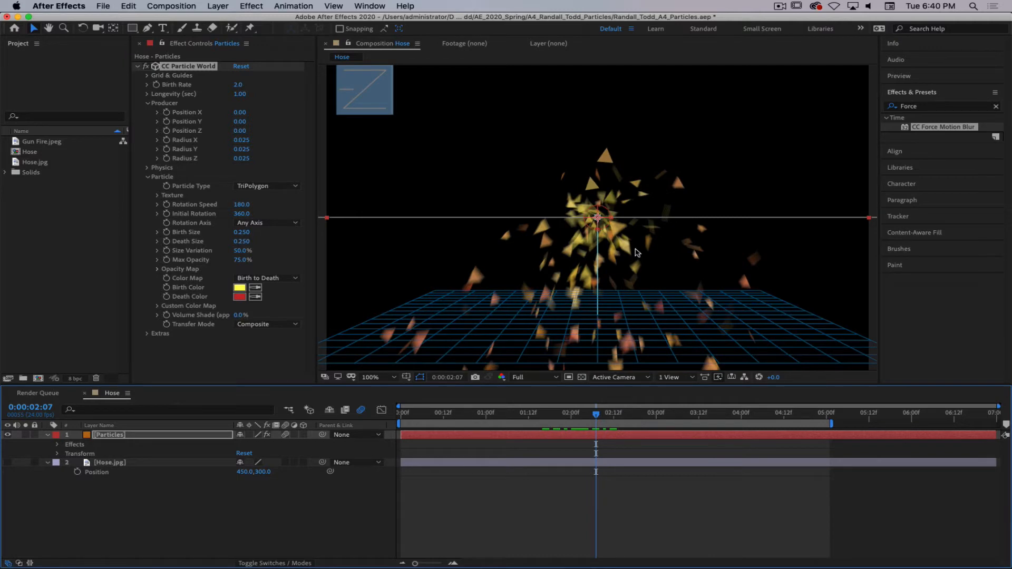
click(265, 192)
click(268, 304)
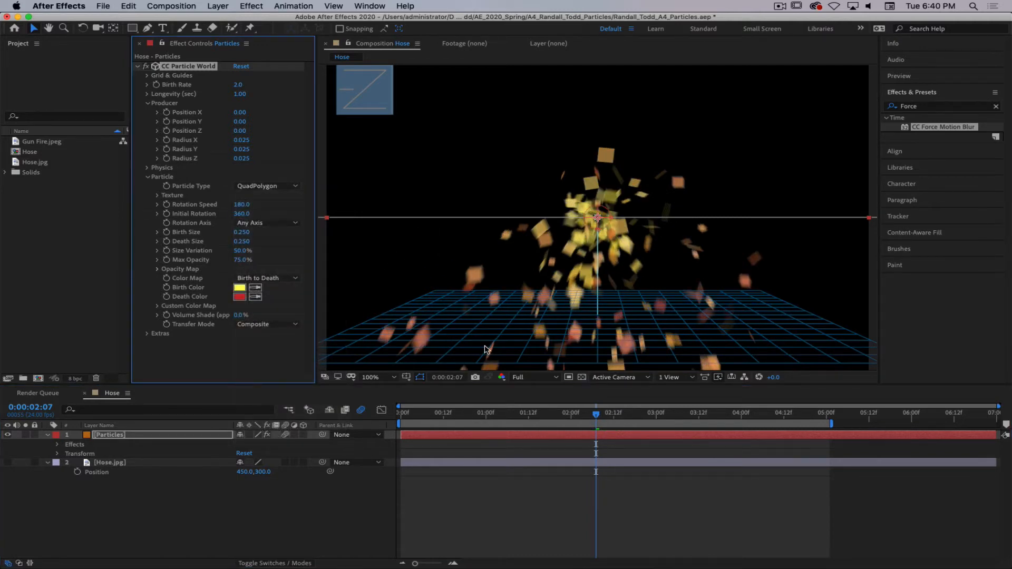
drag(369, 105, 426, 107)
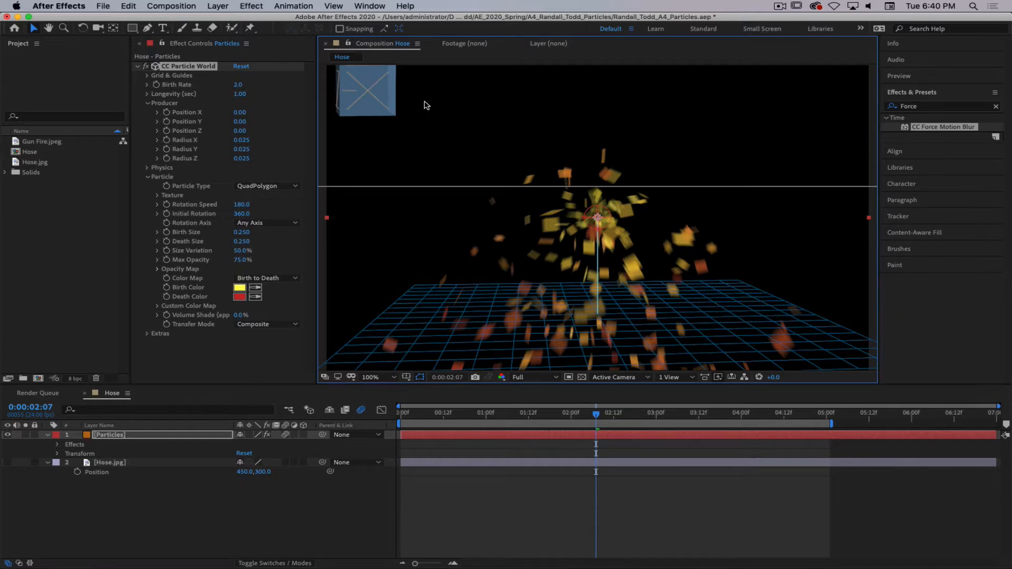
- Set the Particle Type to Textured TriPolygon and expand the particle's Texture settings
click(258, 187)
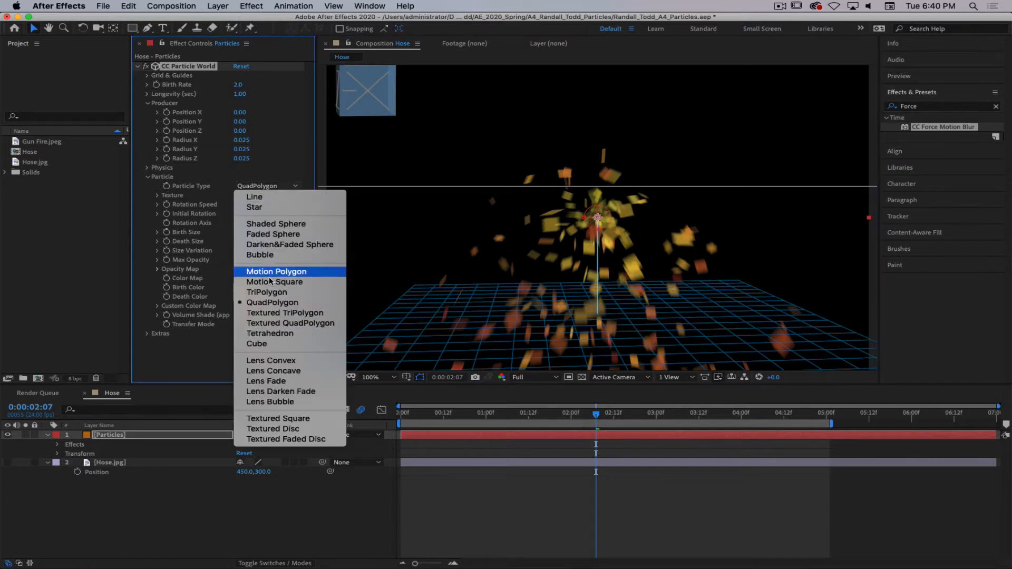
click(273, 312)
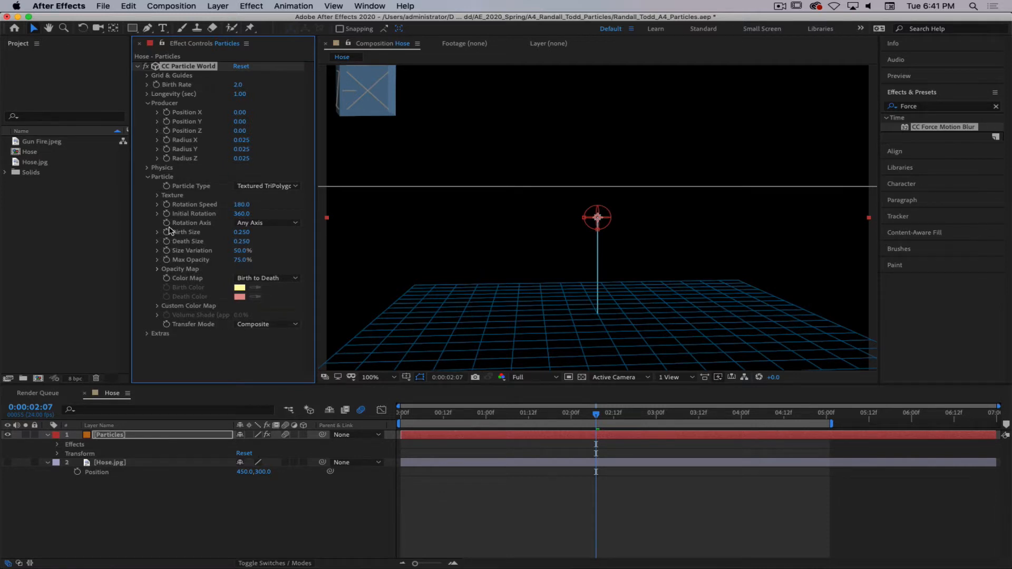
click(157, 196)
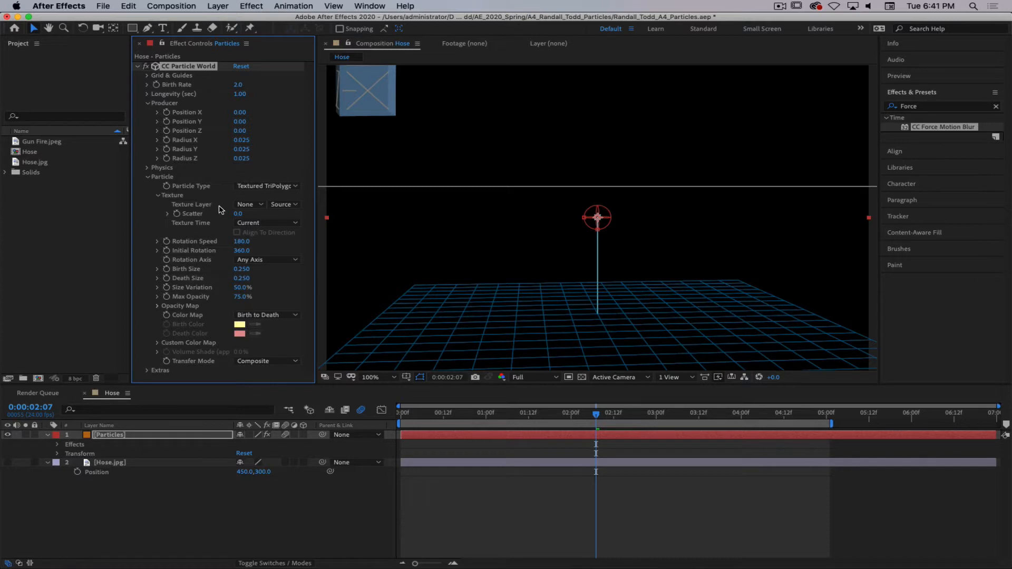
- Set the Particle Type to Tetrahedron and try a Volume Shade of 71%, undoing the shade change
click(252, 188)
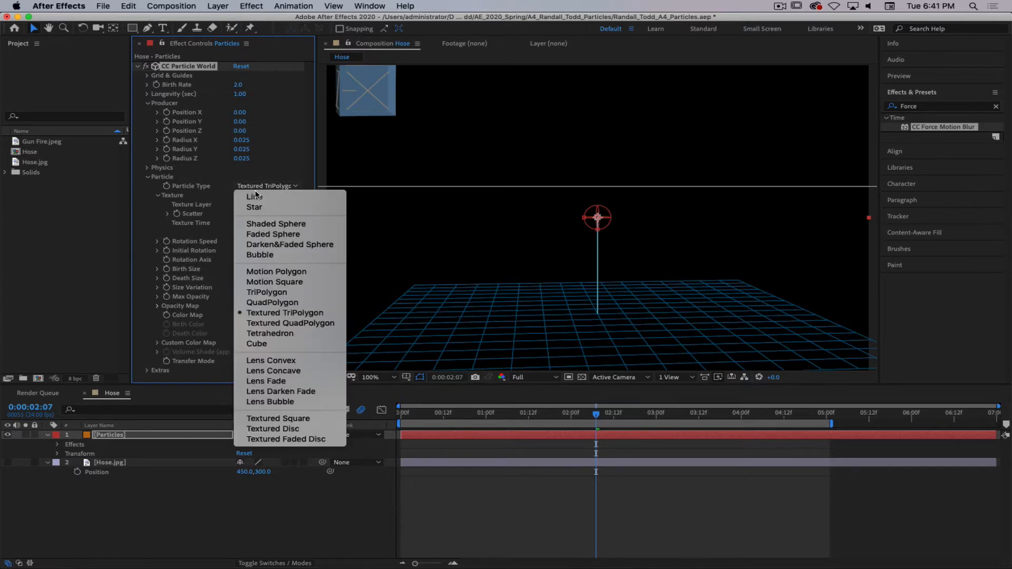
click(281, 334)
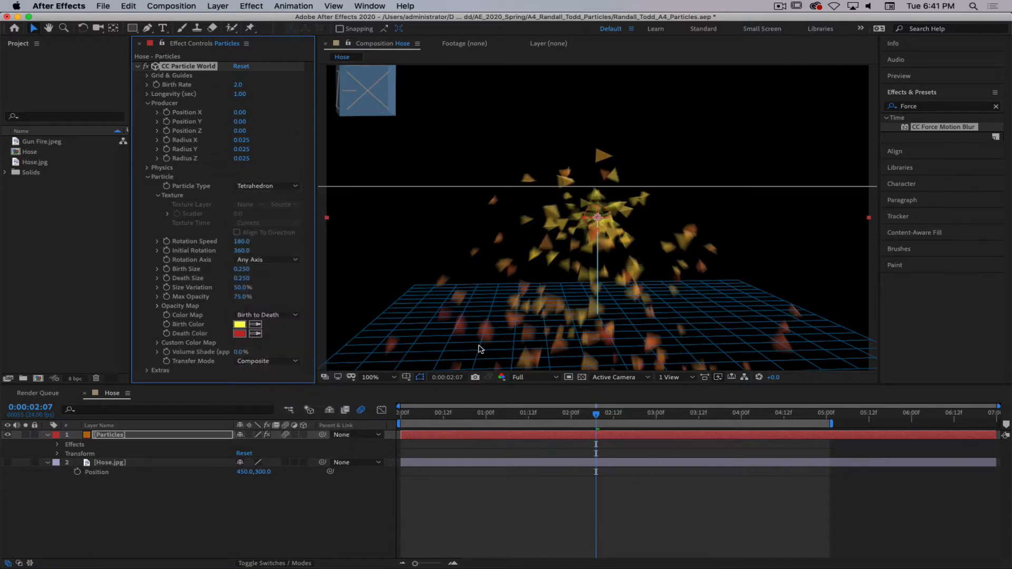
drag(475, 152, 560, 112)
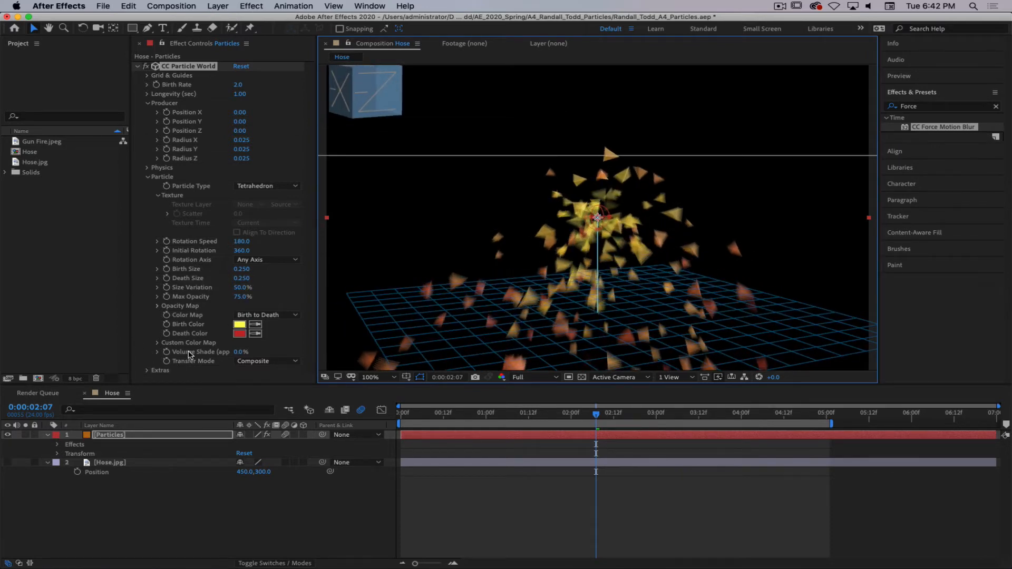
mouse_move(238, 351)
mouse_down()
mouse_move(285, 354)
mouse_move(200, 349)
mouse_move(224, 352)
mouse_up()
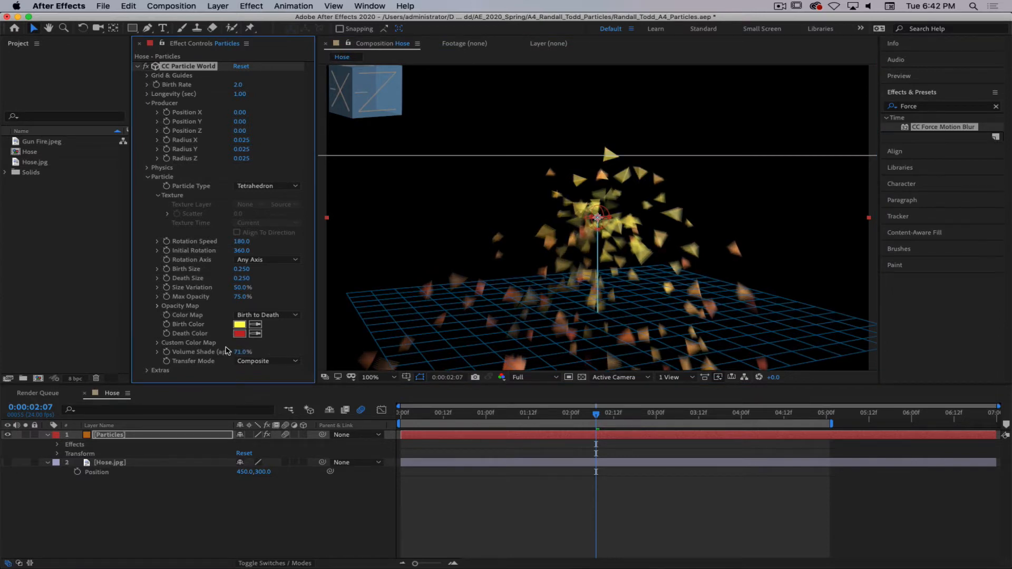
key(super+z)
- Switch the Particle Type to Cube and rotate the effect camera to view the cubes from another angle
click(263, 186)
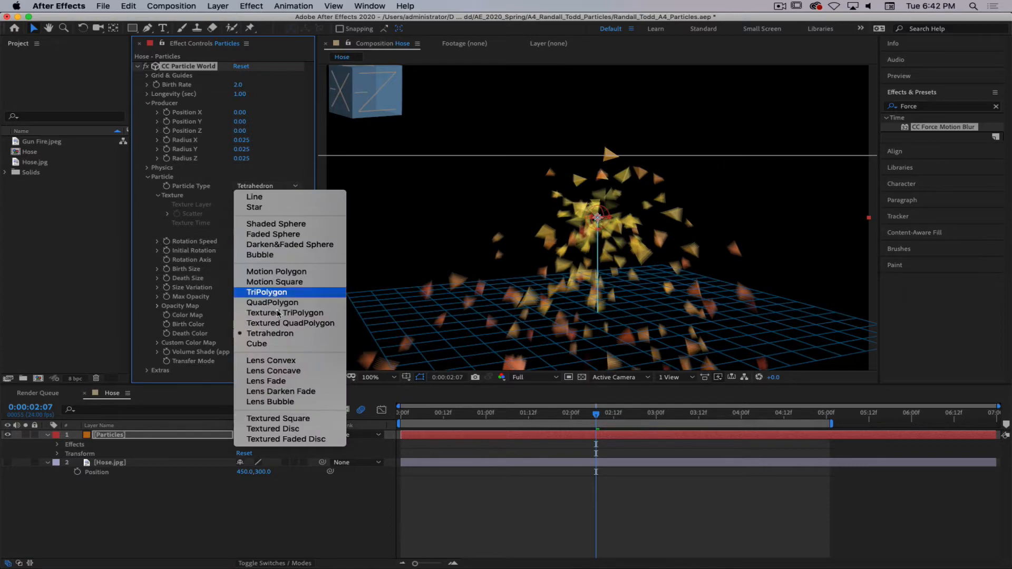
click(274, 345)
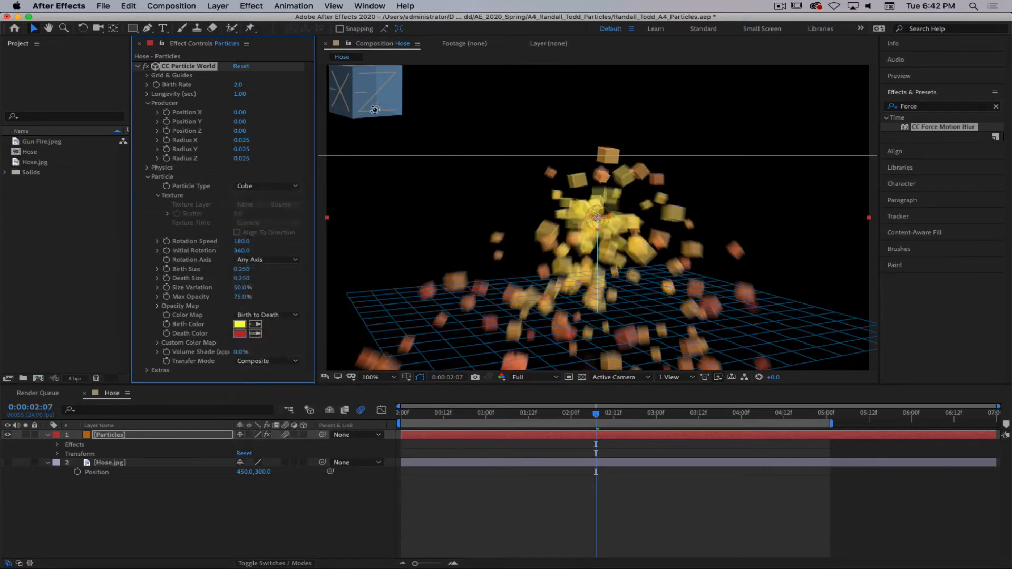
drag(375, 108, 416, 117)
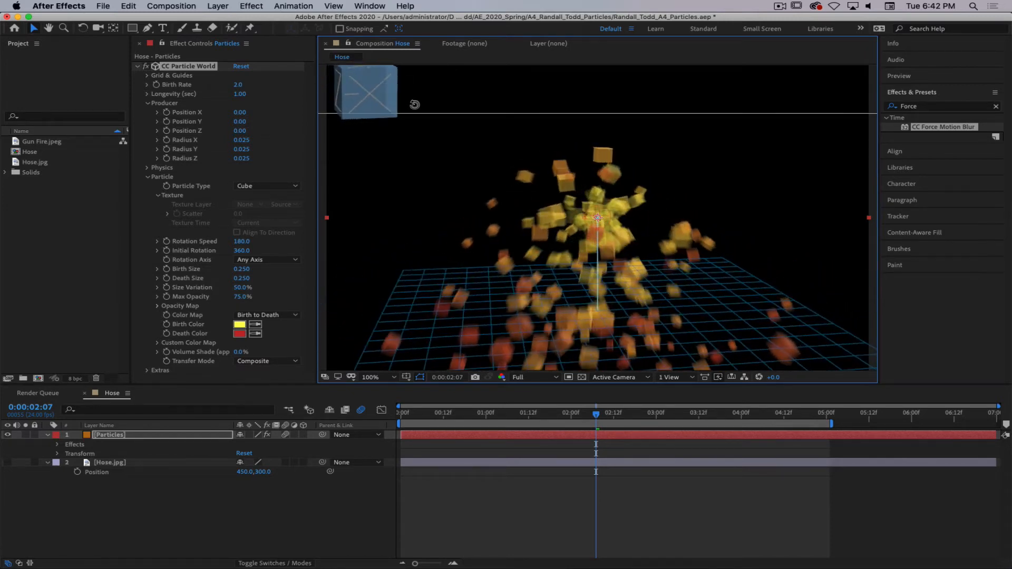
- Reset CC Particle World, set its Particle Type to Lens Convex and scrub the animation to 0:00:01:21
click(241, 66)
click(257, 188)
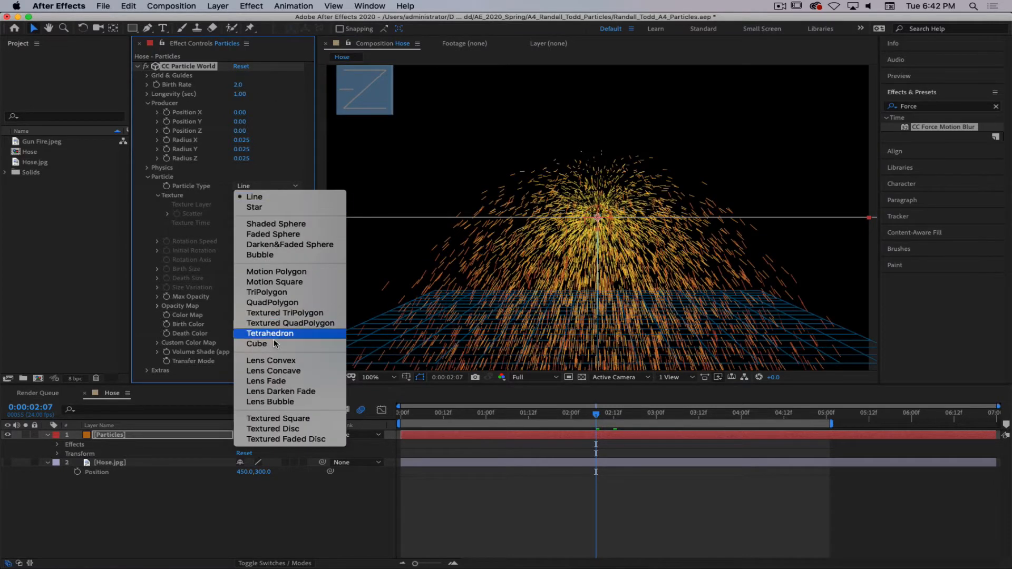
click(270, 361)
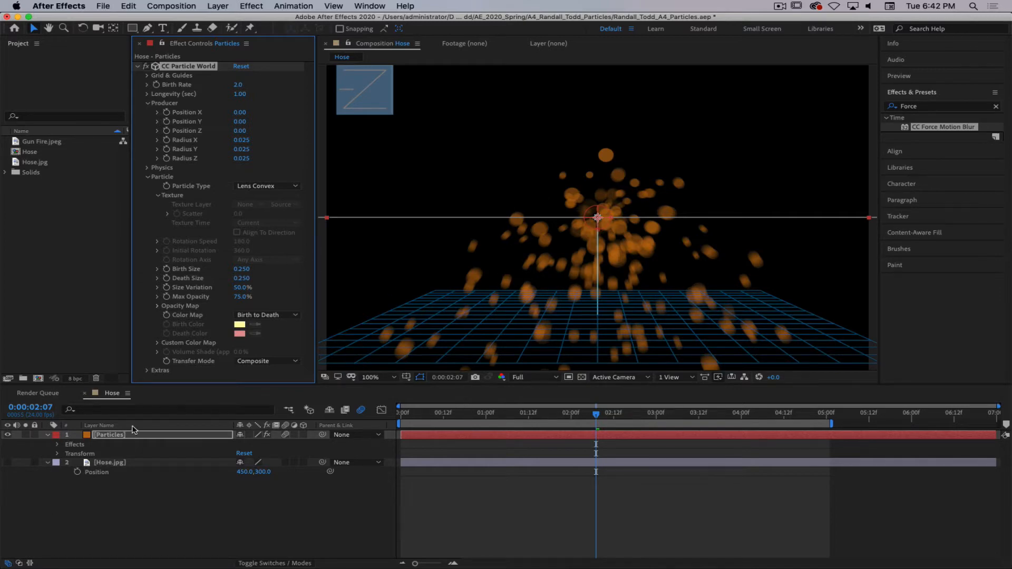
drag(597, 416, 561, 422)
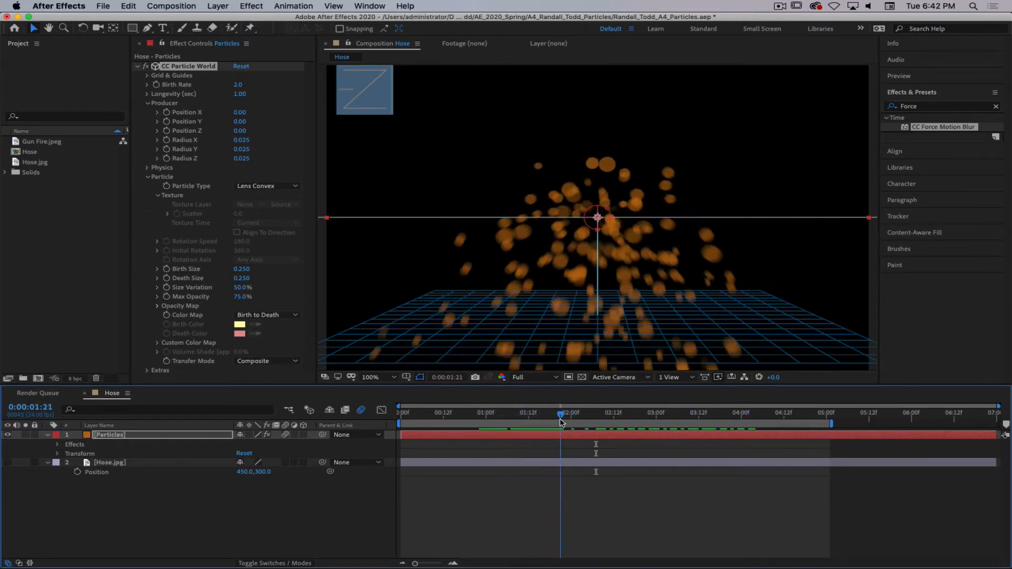
- Set the Particle Type to Lens Concave and preview the particles at 0:00:01:22
click(259, 188)
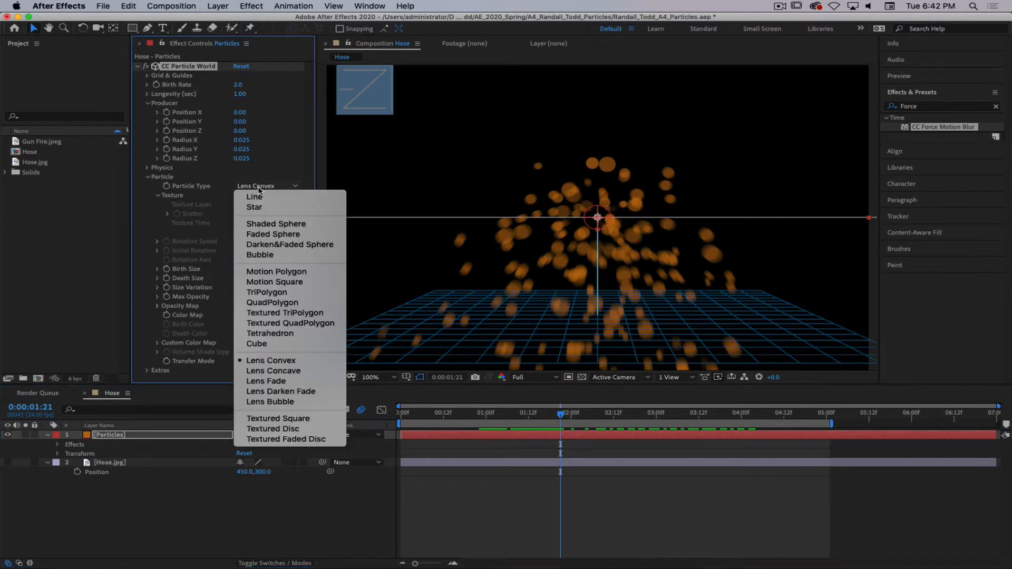
click(280, 374)
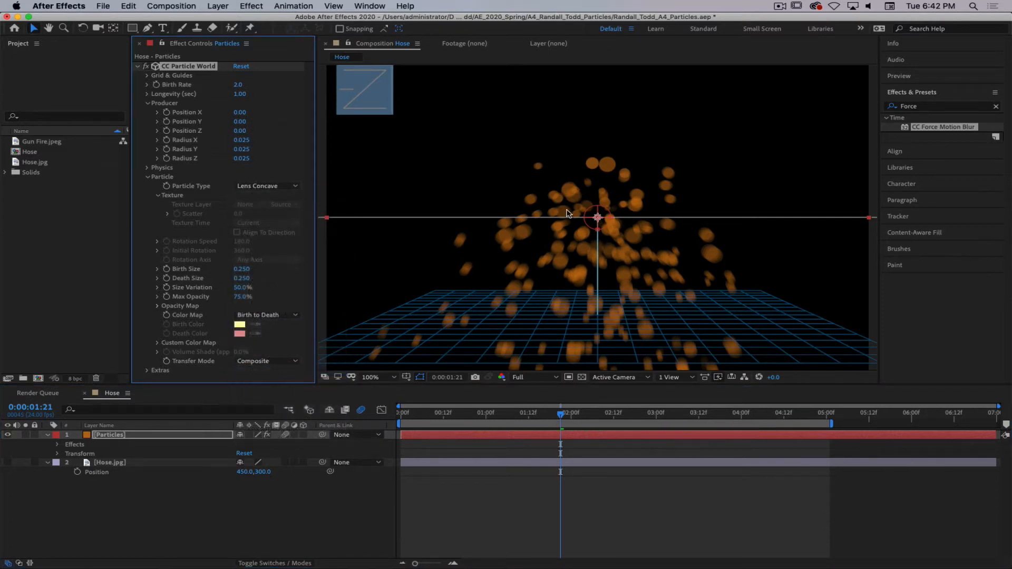
click(555, 420)
key(Page_Down)
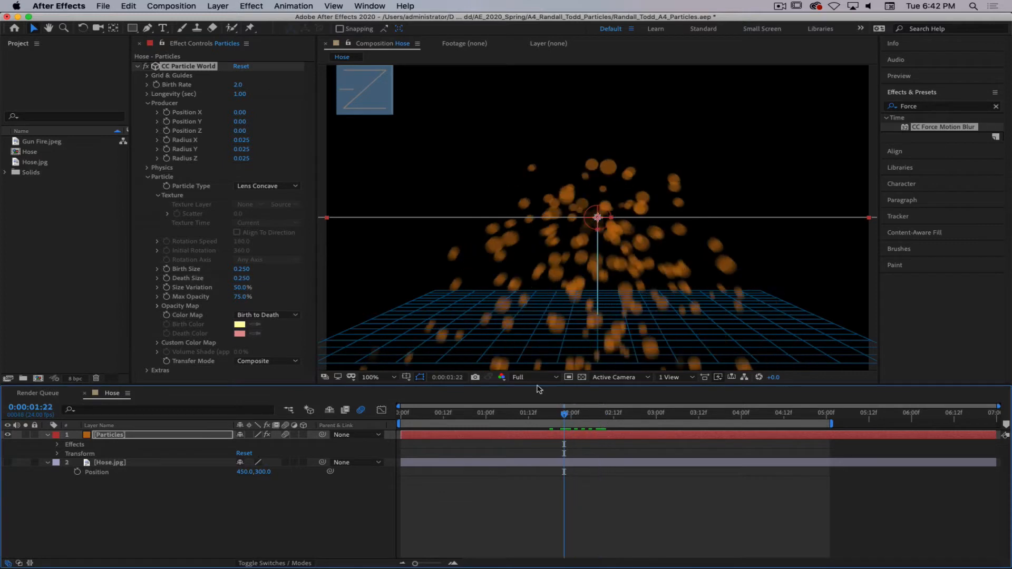
- Open the Particle Type choices of CC Particle World
click(273, 187)
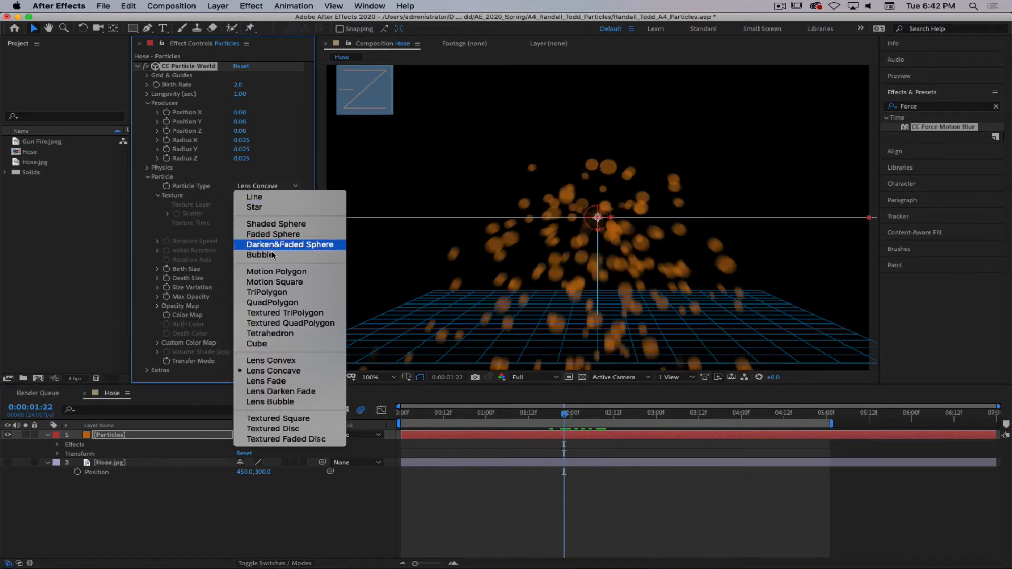
- Try Lens Fade as the particle type and preview the particles at 0:00:02:05
click(281, 384)
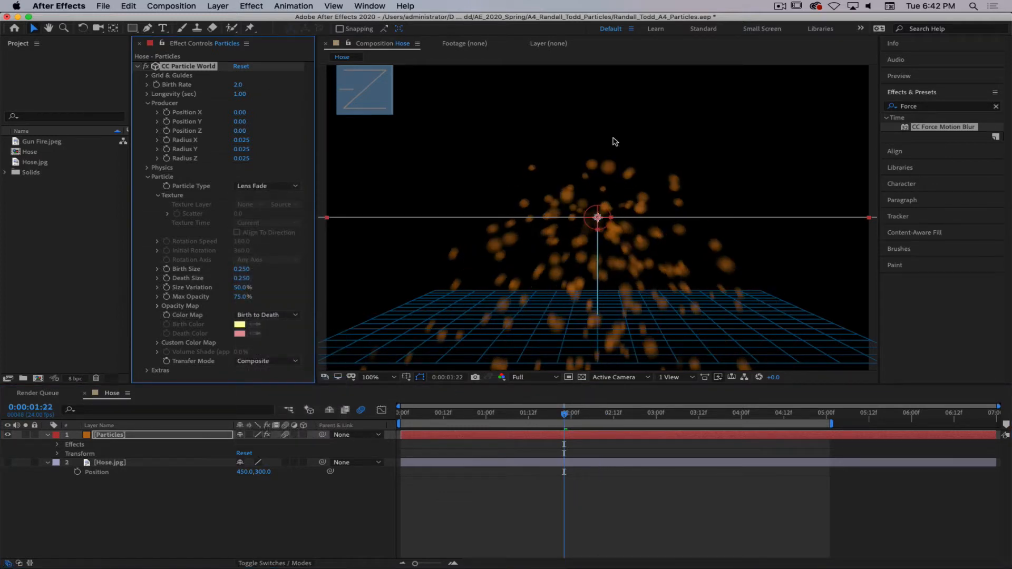
drag(558, 412, 591, 420)
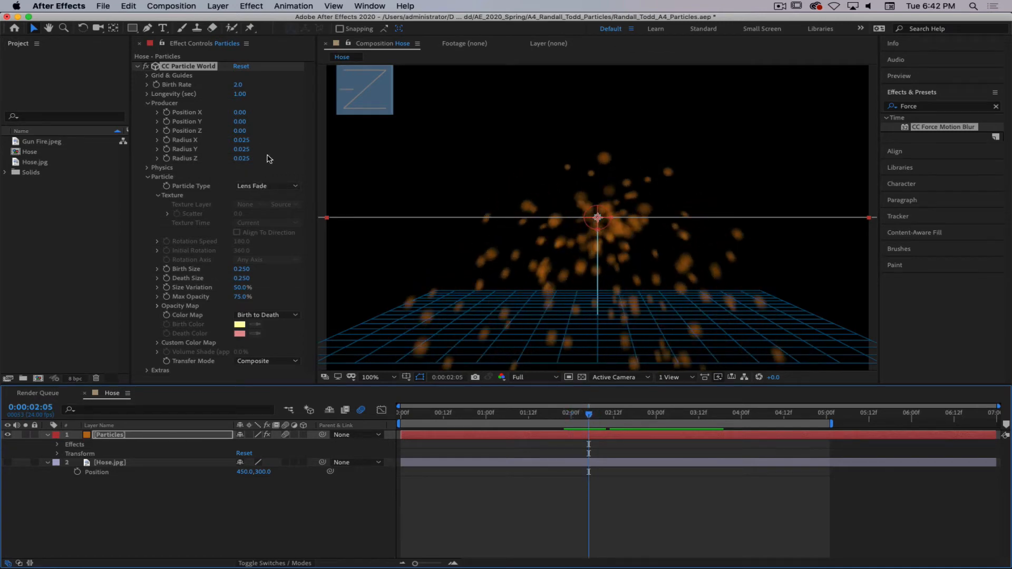
- Try the Vortex animation in the particle physics settings and change it to Fire
click(148, 168)
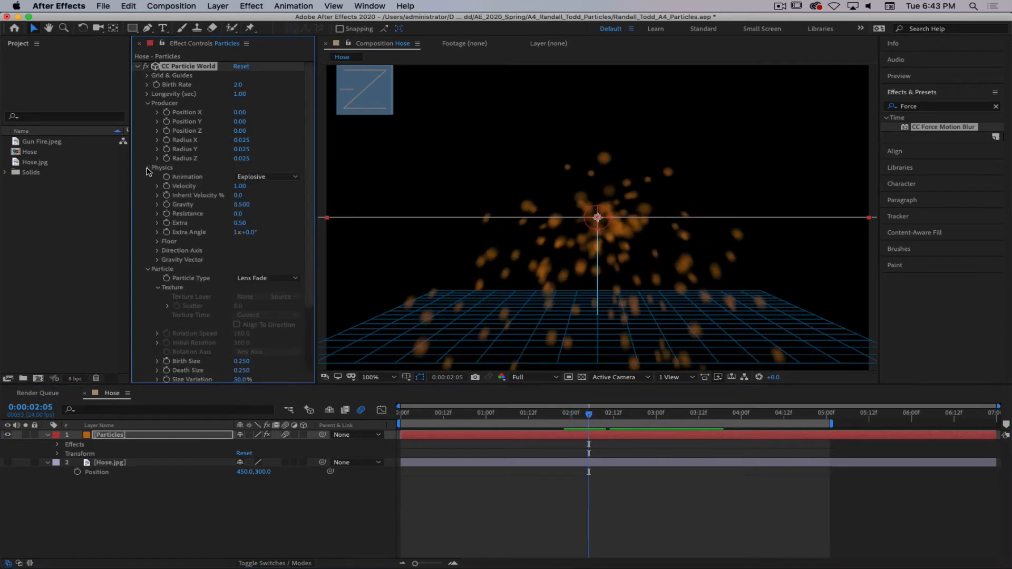
click(251, 177)
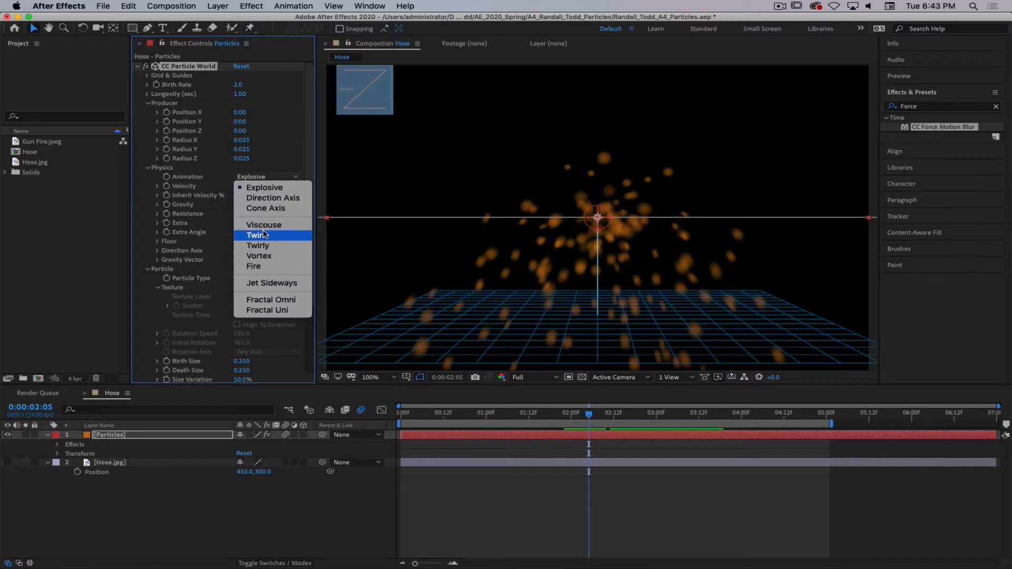
click(259, 256)
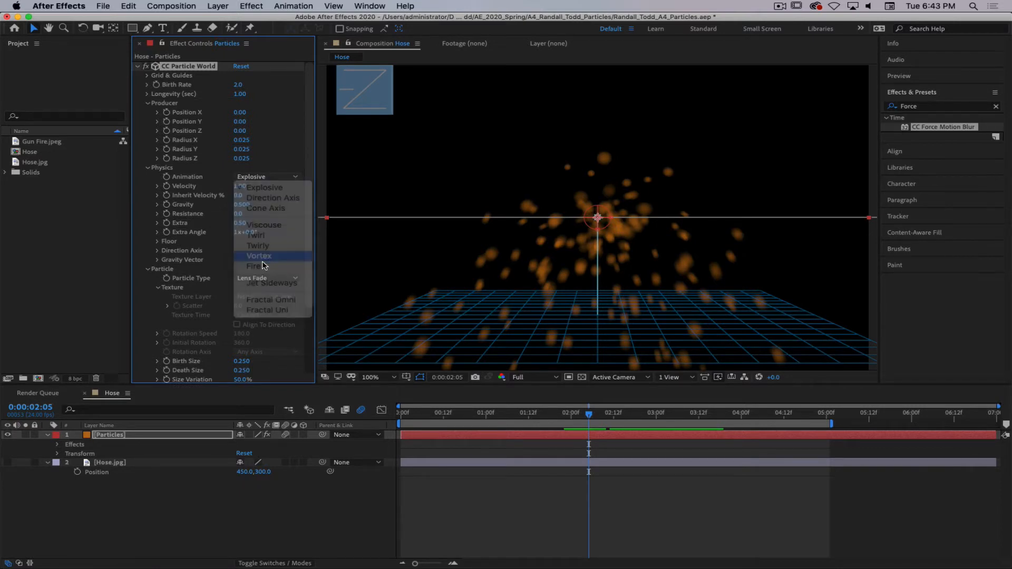
click(266, 177)
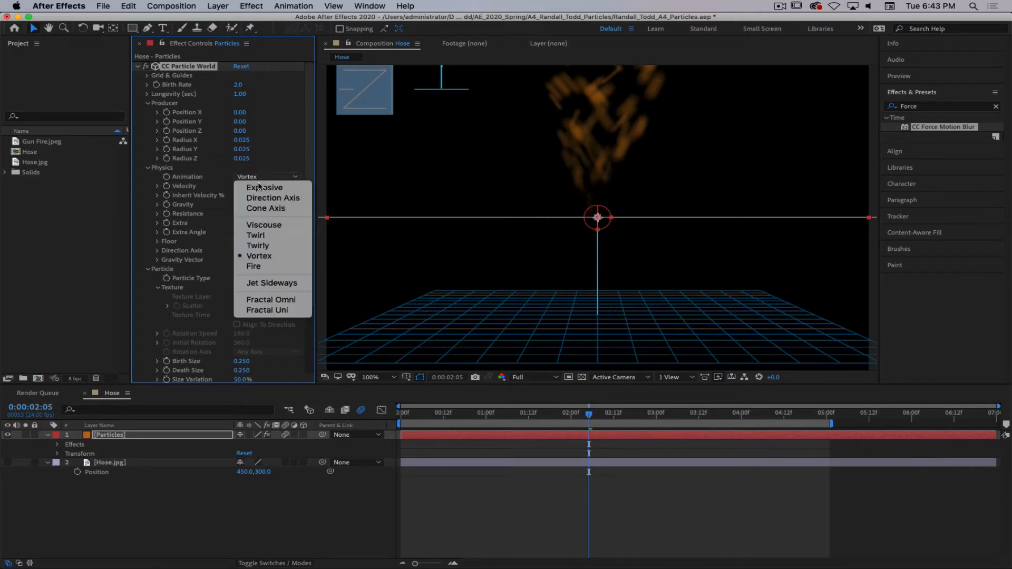
click(261, 267)
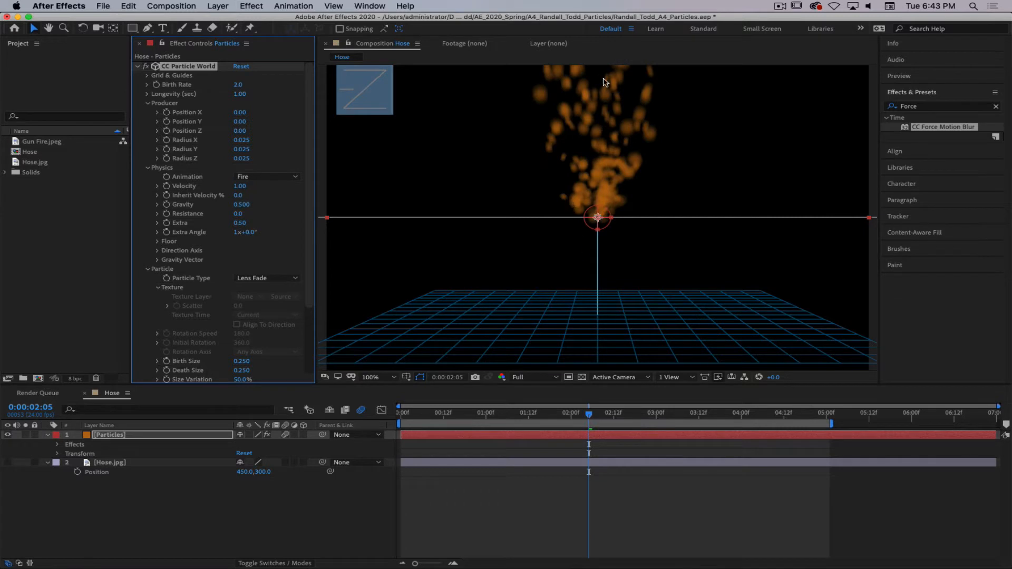
- At 0:00:03:00, set the particles' birth size to 0.050 and death size to 0.470
drag(594, 415, 657, 415)
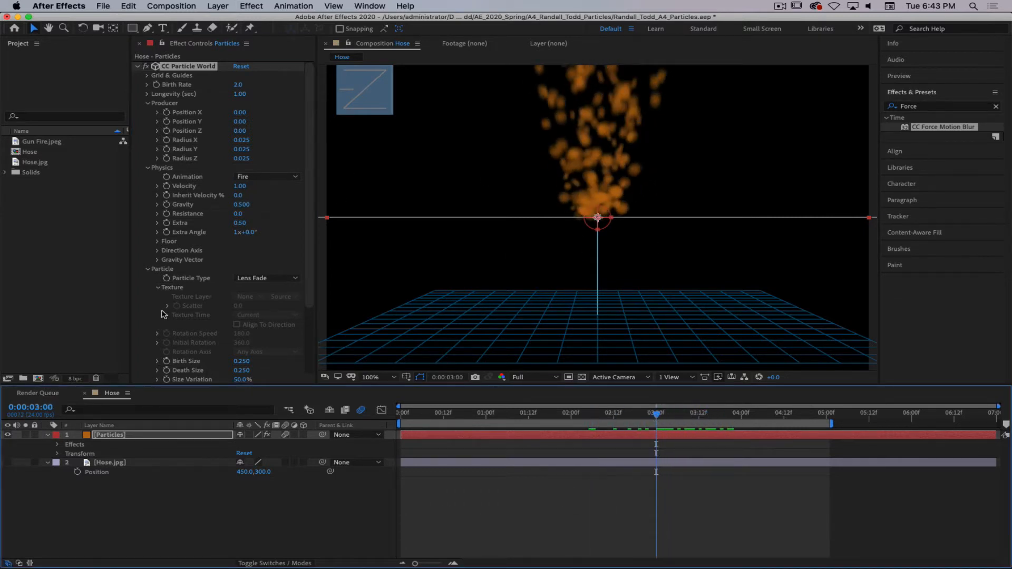
drag(240, 362, 372, 394)
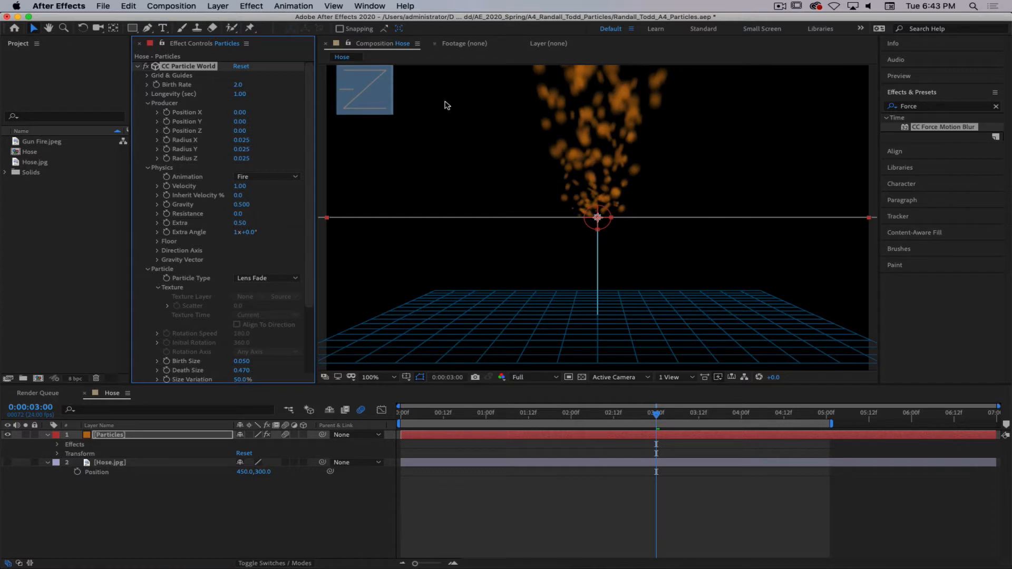
- Try Lens Darken Fade and Lens Bubble as the particle type
click(257, 279)
click(280, 484)
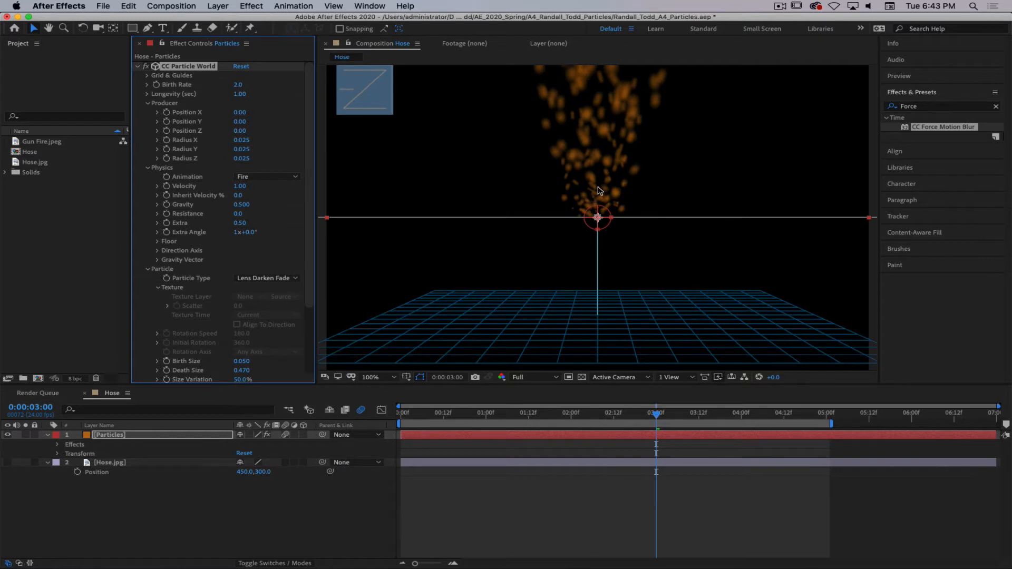
click(282, 278)
click(288, 494)
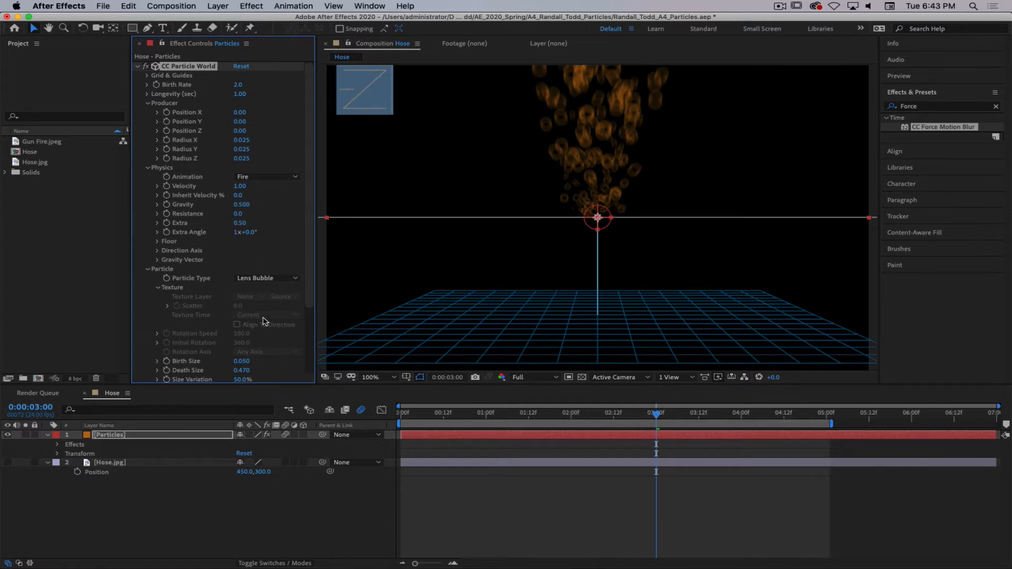
- Set the particle type to Textured Square
click(267, 278)
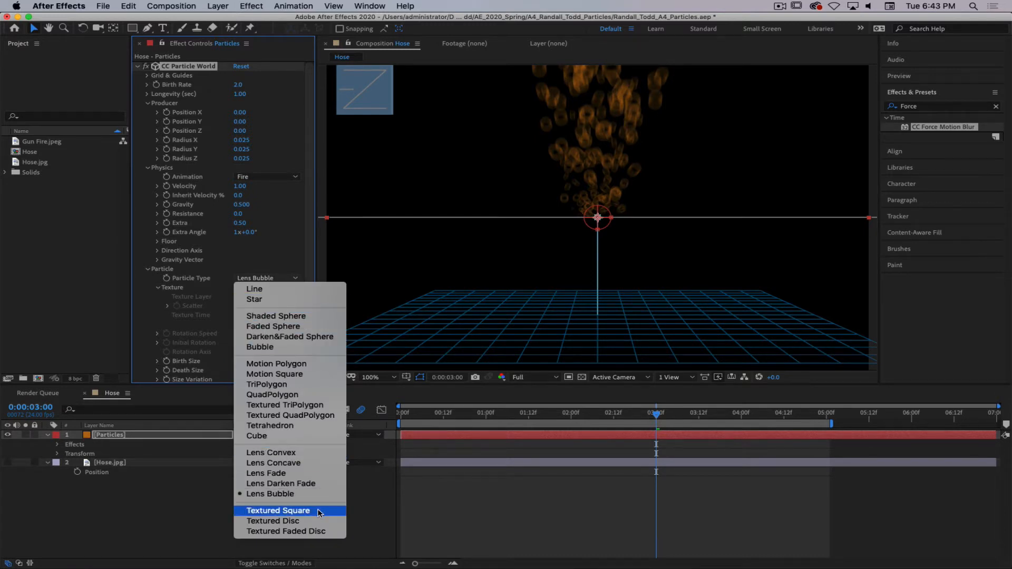
click(278, 510)
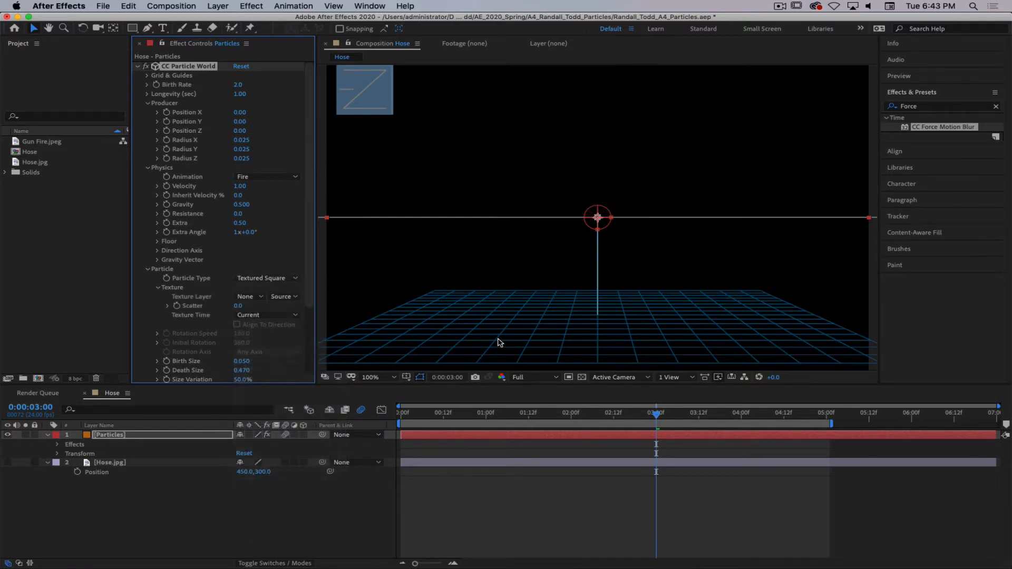
click(268, 279)
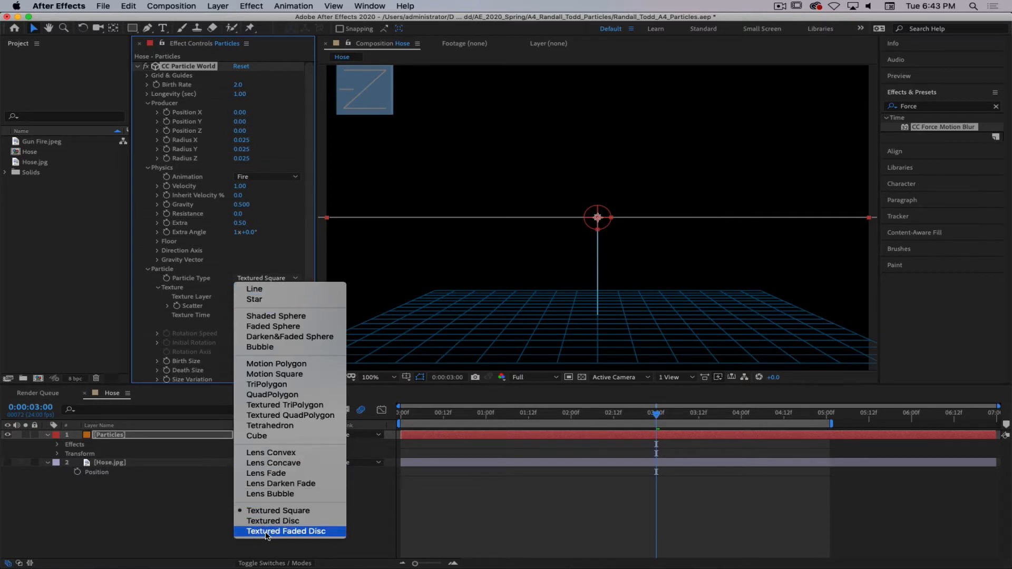
click(266, 511)
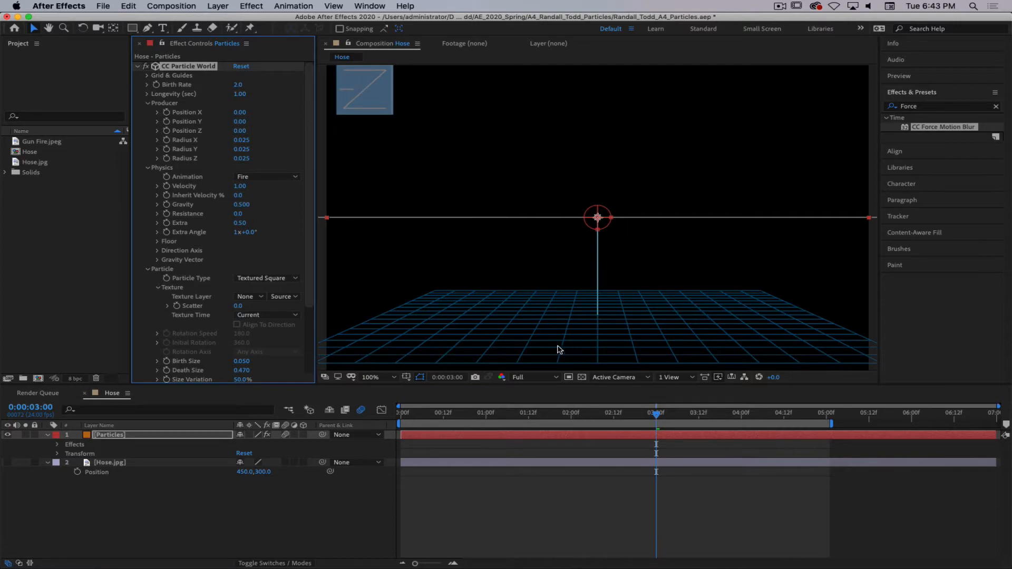
- Switch to Chrome, close the garden hose and soldier image pages, and return to the Shotgun image search
key(super+Tab)
key(super+Tab)
key(super+Tab)
key(super+shift+Tab)
key(super+shift+Tab)
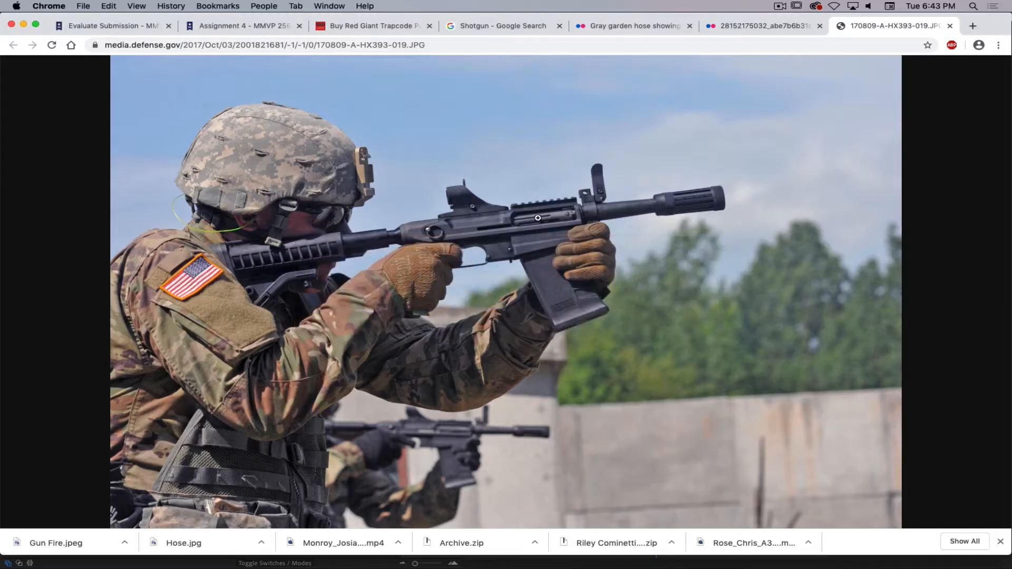
click(769, 27)
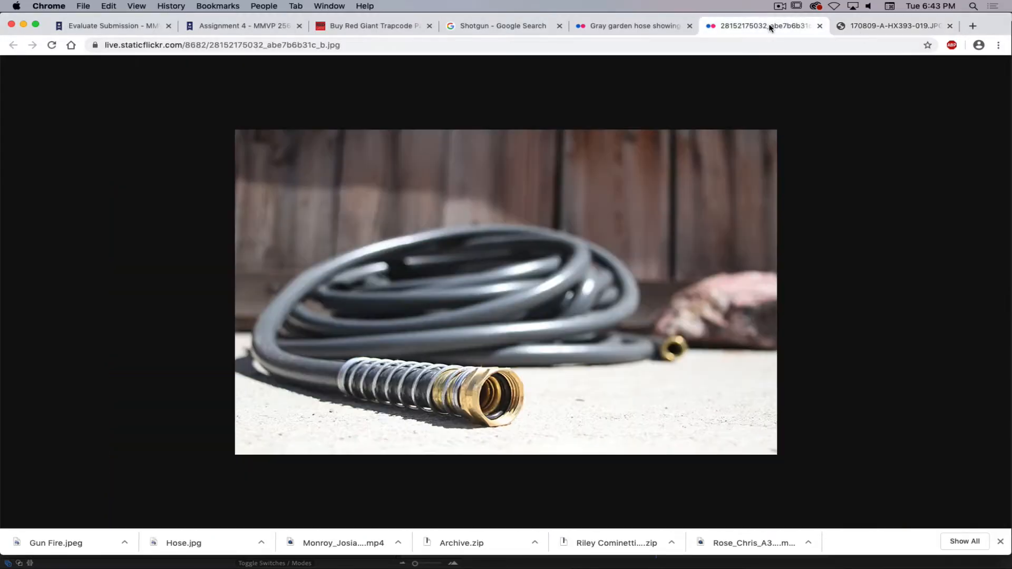
click(820, 26)
click(820, 26)
click(538, 26)
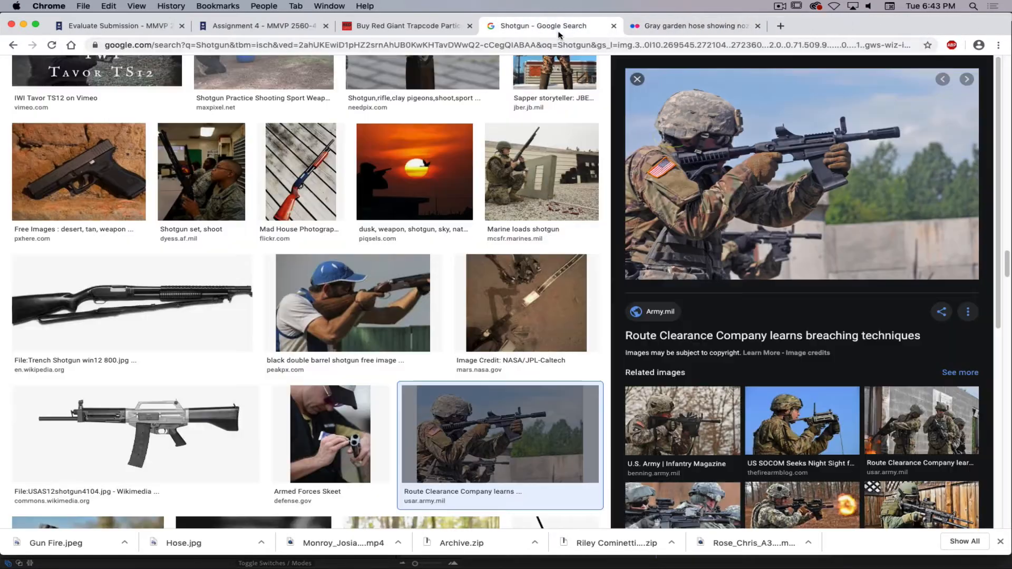
- Replace the image search query with "Skull" and run the search
scroll(290, 209, up, 15)
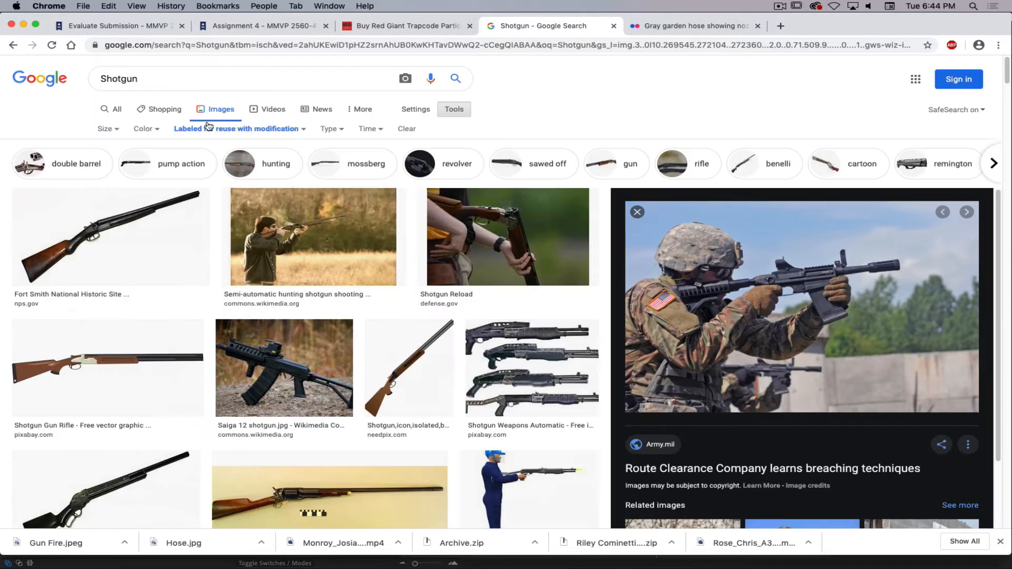
click(164, 82)
key(super+a)
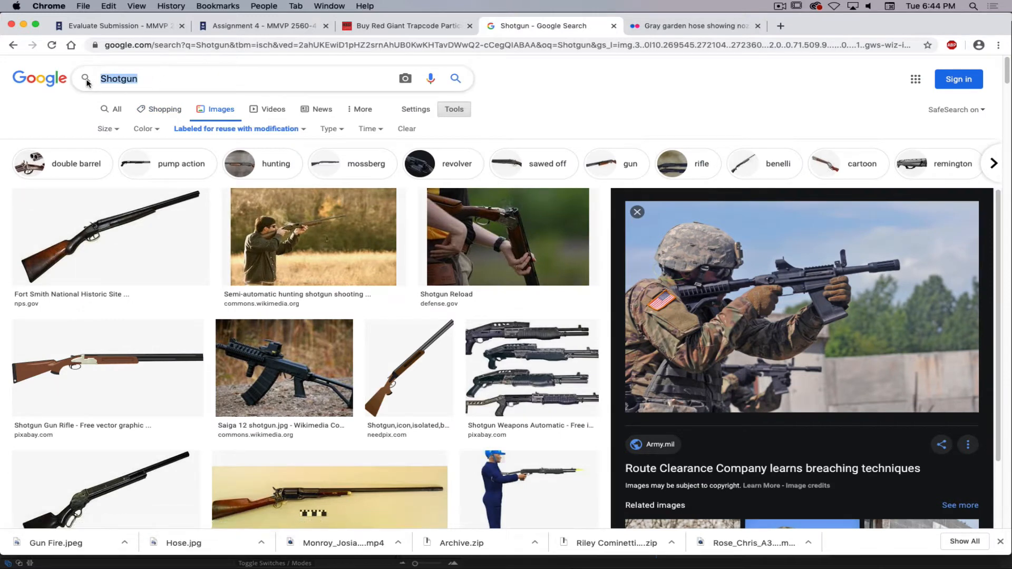
text(Skull)
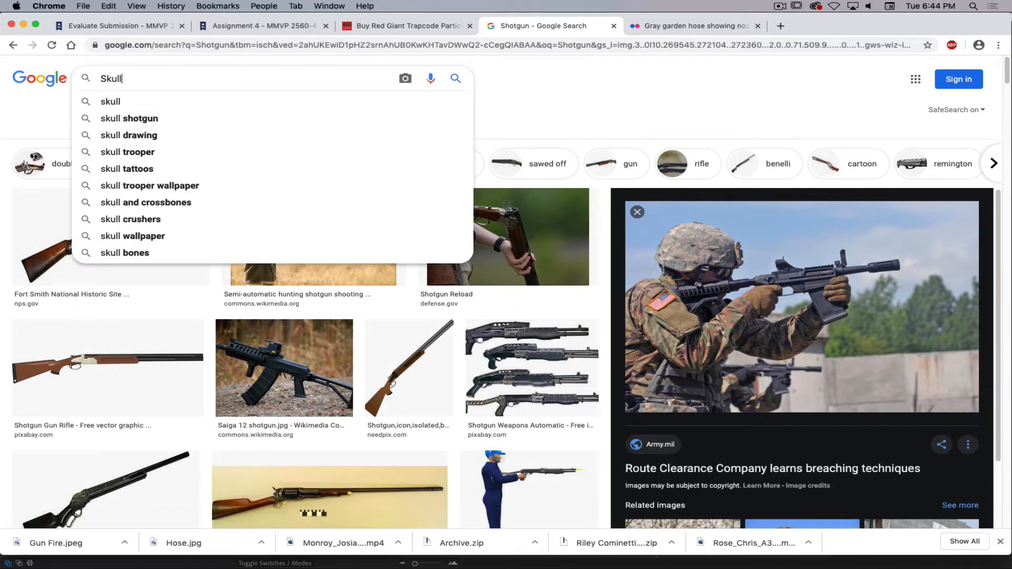
key(Return)
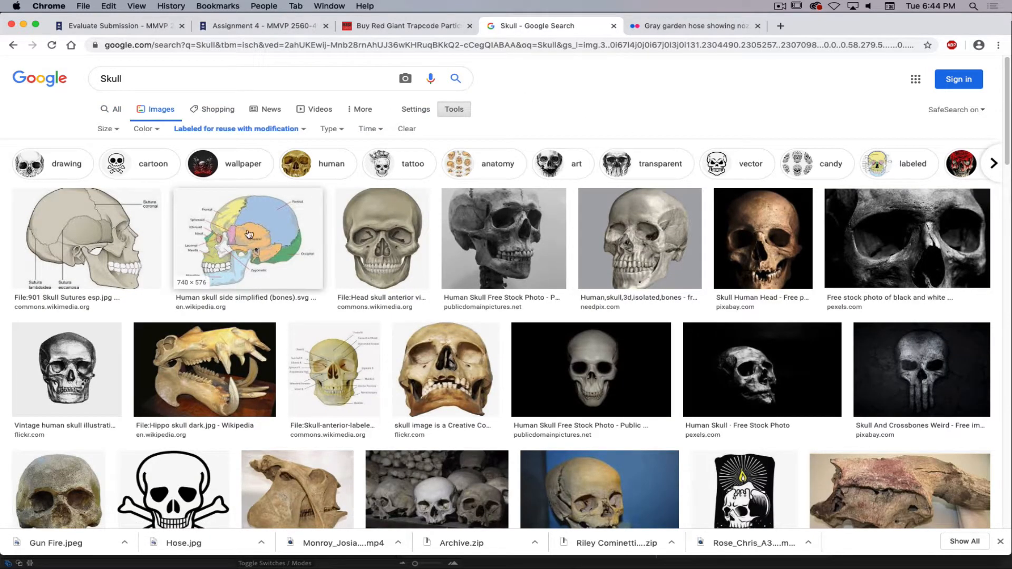
- Narrow the skull images to cartoon and open the "Black broken skull" crossbones image in its own tab
click(129, 165)
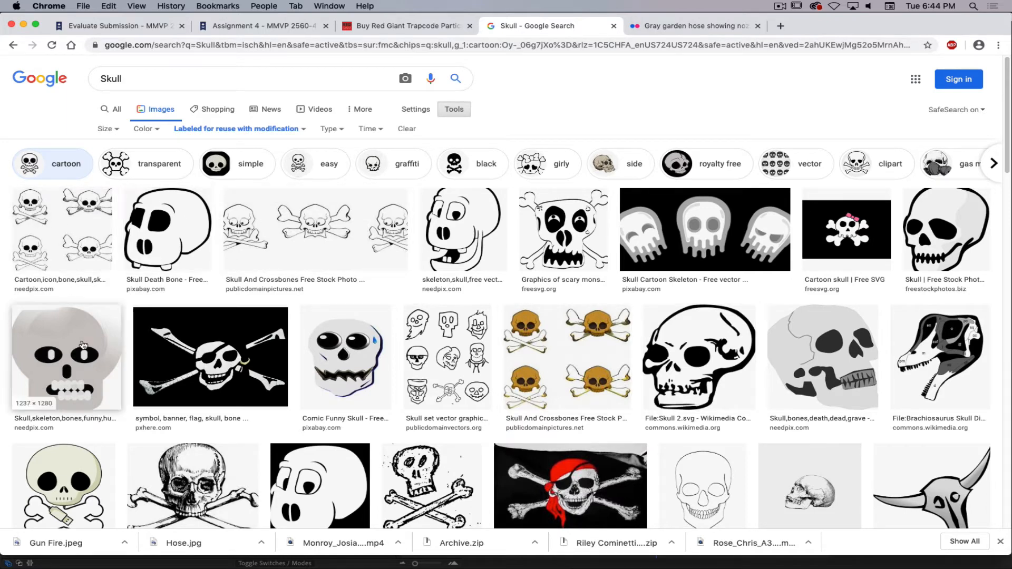
scroll(211, 358, down, 2)
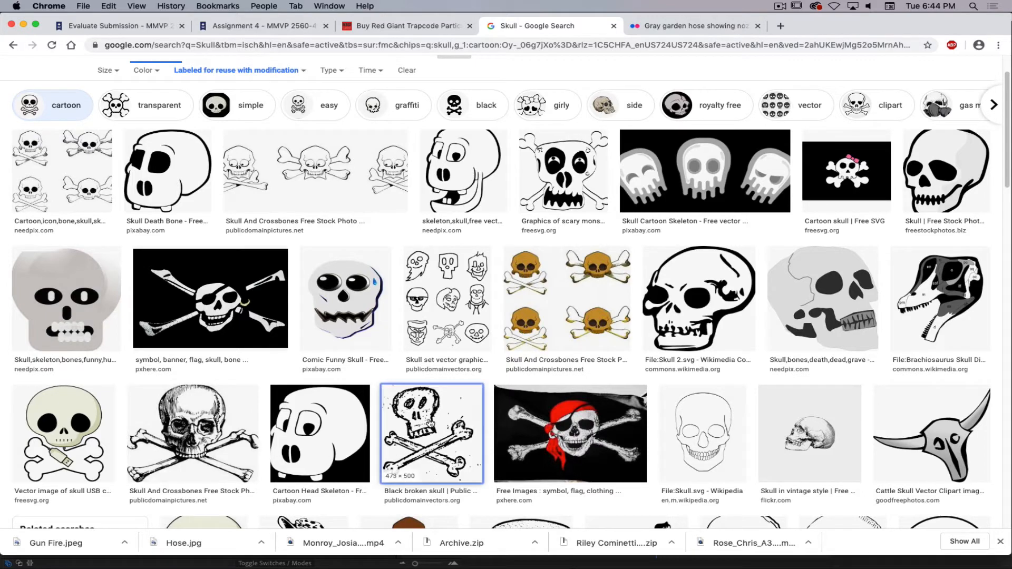
click(417, 427)
right_click(791, 169)
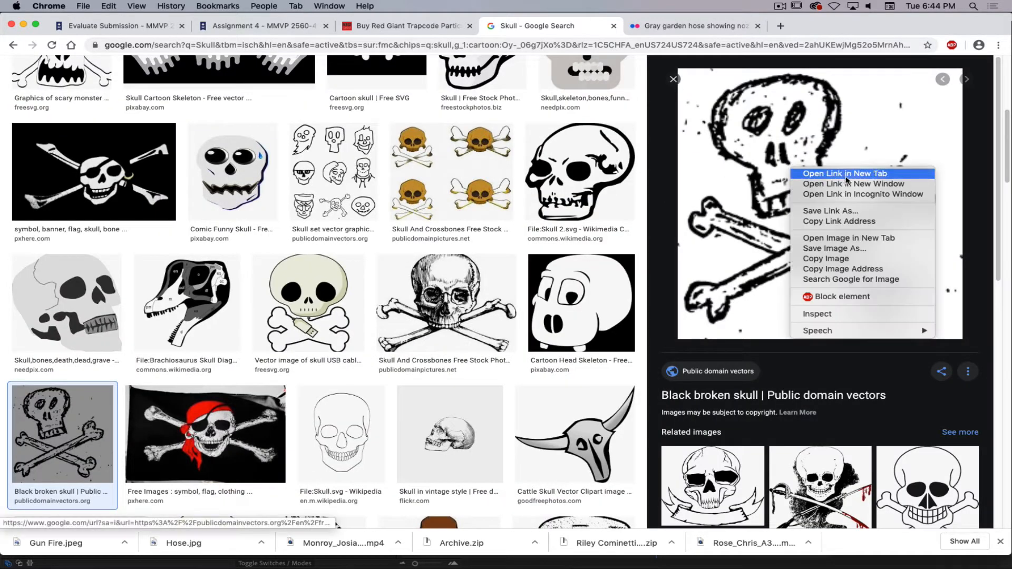
click(844, 238)
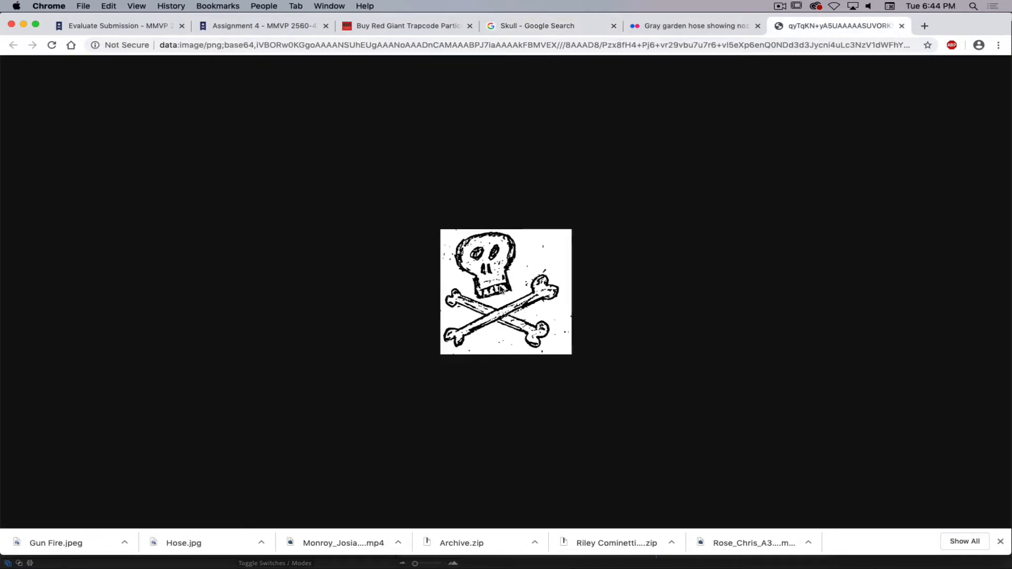
- Save the skull image as Skull.png in the particles project folder
right_click(501, 289)
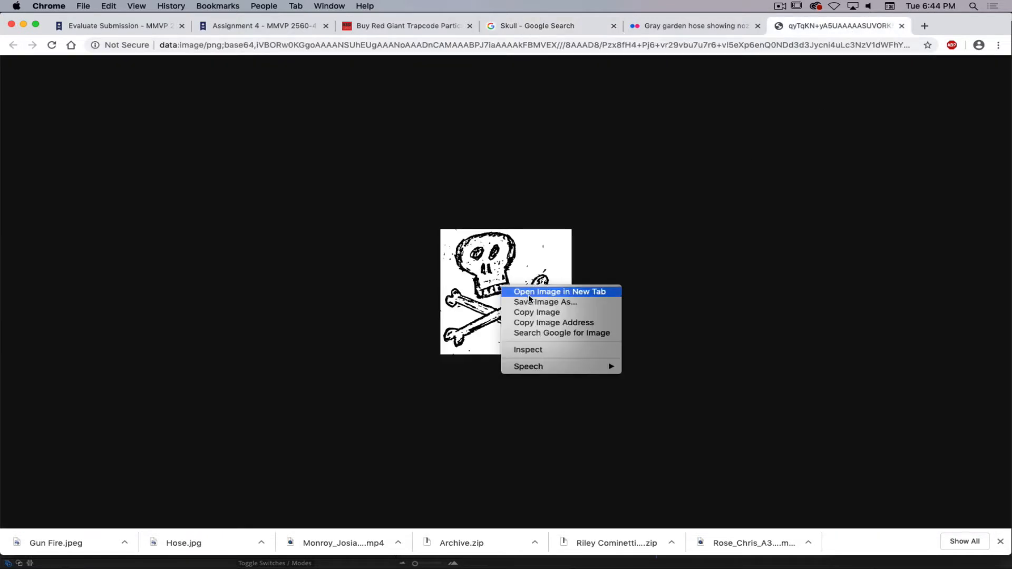
click(525, 302)
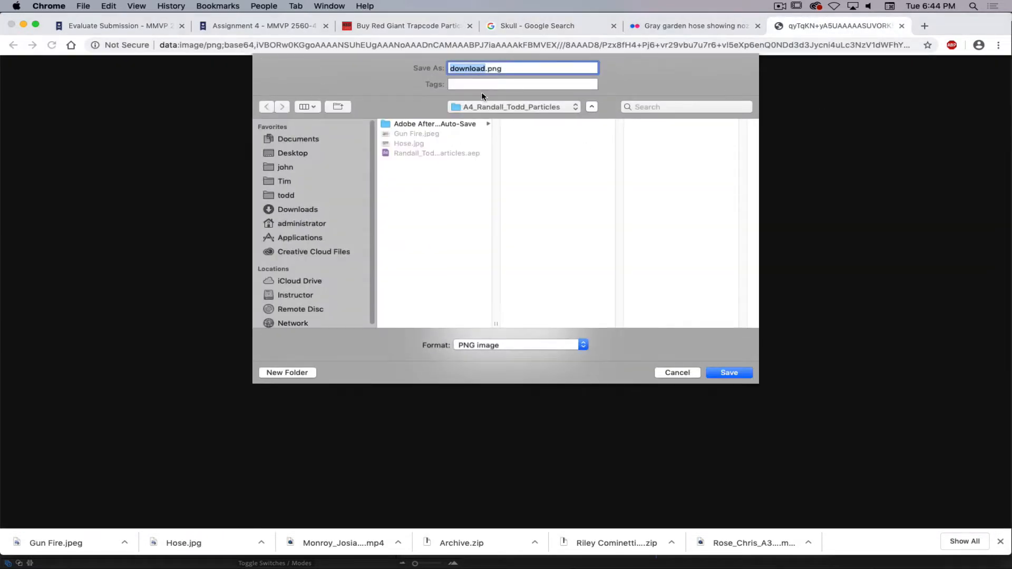
text(Skull)
click(715, 373)
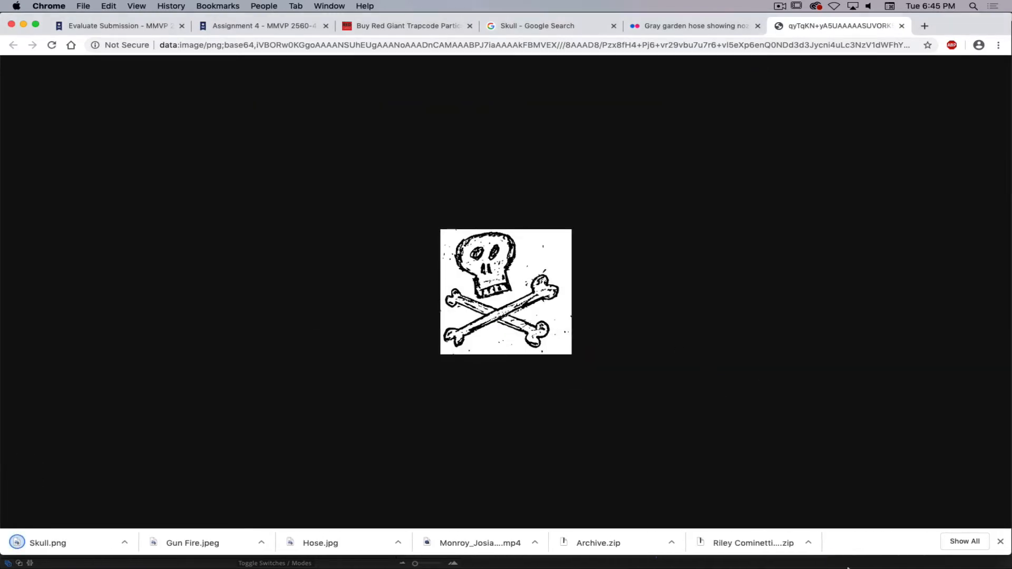
- Launch Photoshop 2020 from the Adobe CC applications
mouse_move(848, 559)
click(815, 558)
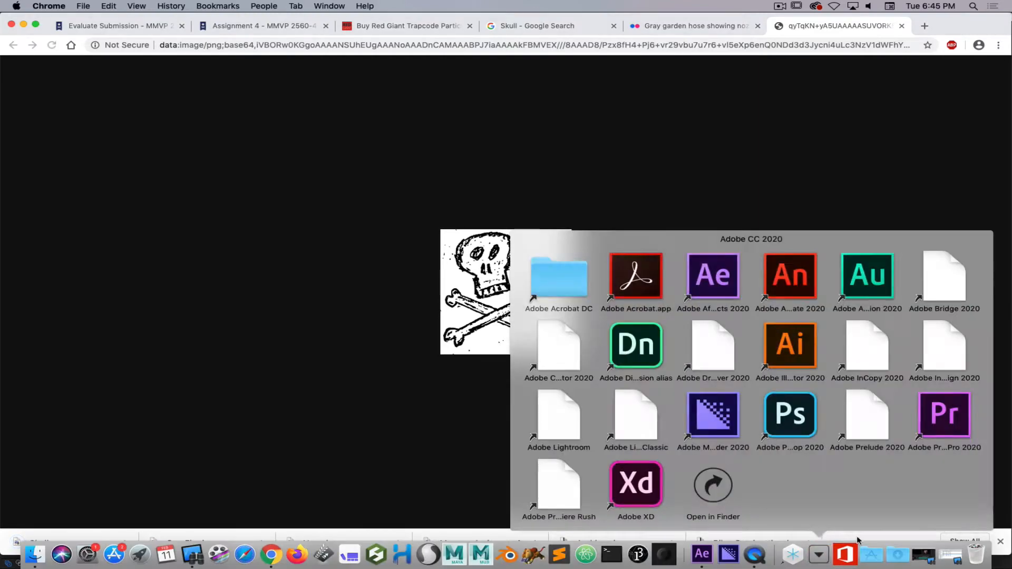
click(798, 424)
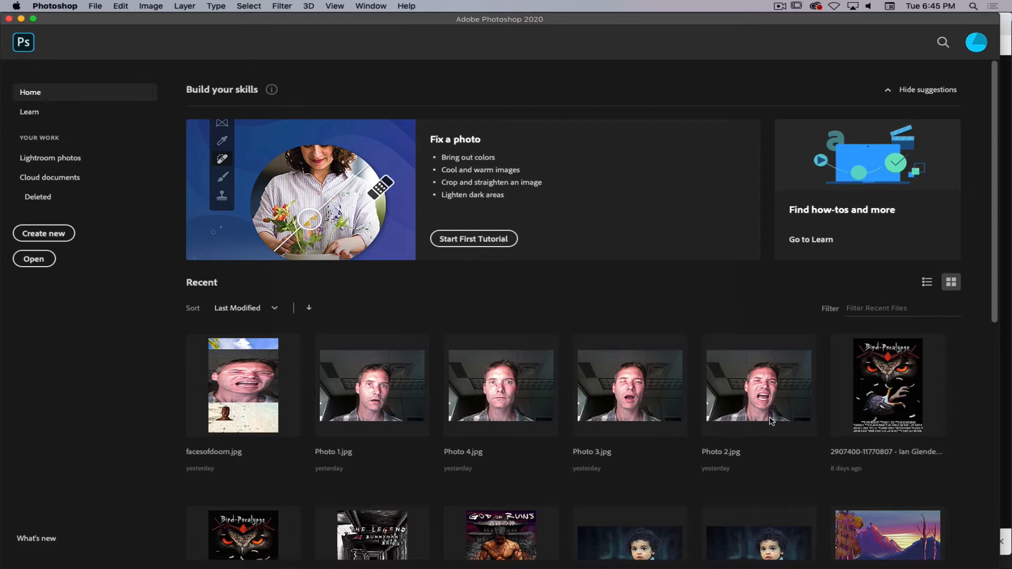
- Open Skull.png from the A4 particles project folder
click(99, 10)
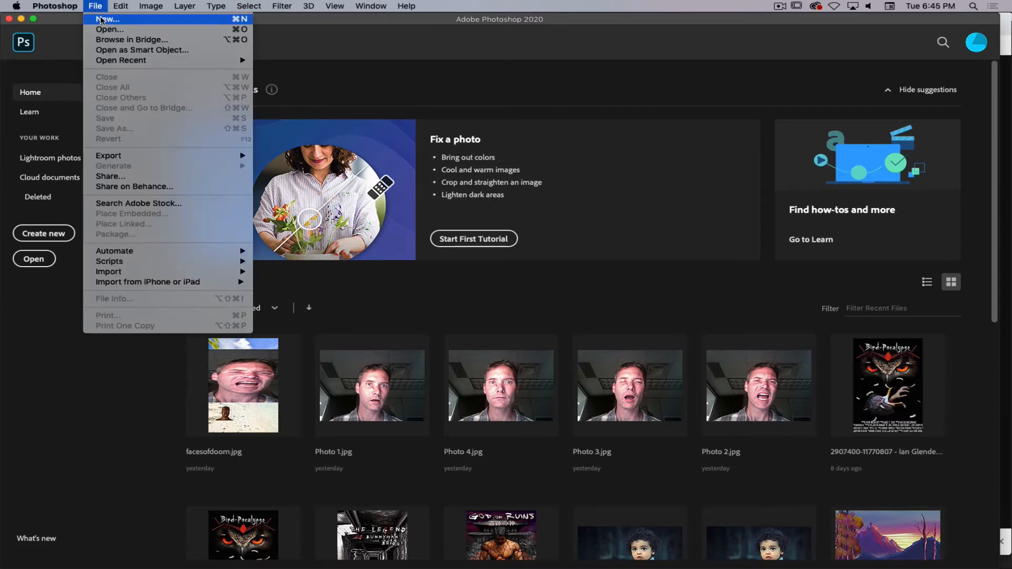
click(106, 30)
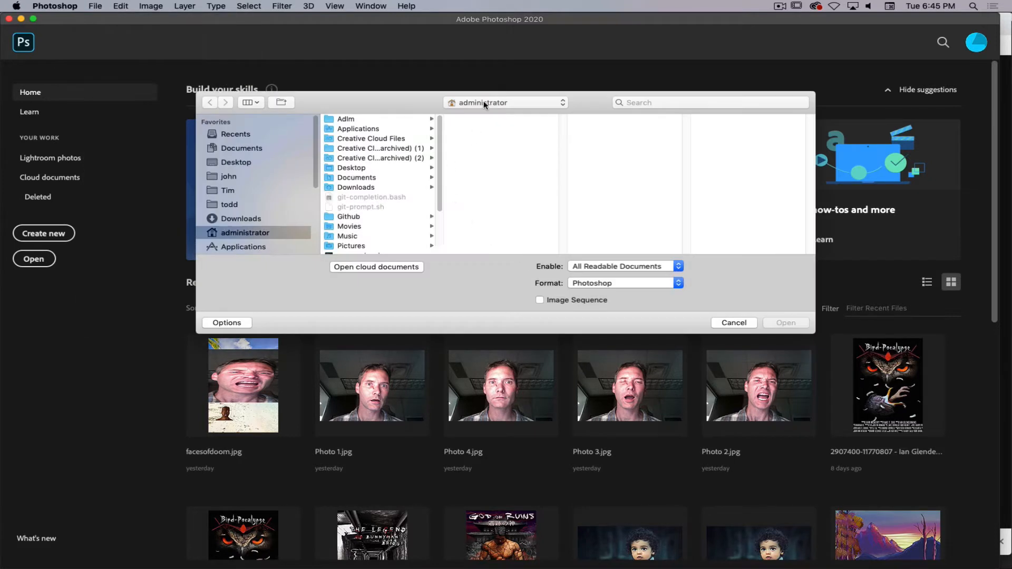
click(484, 104)
click(483, 163)
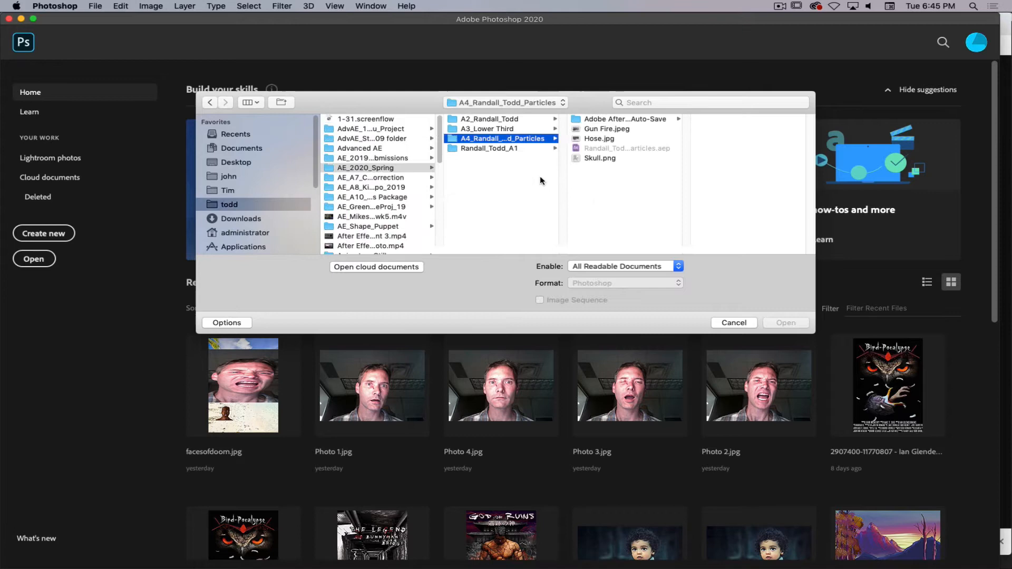
click(599, 157)
click(775, 324)
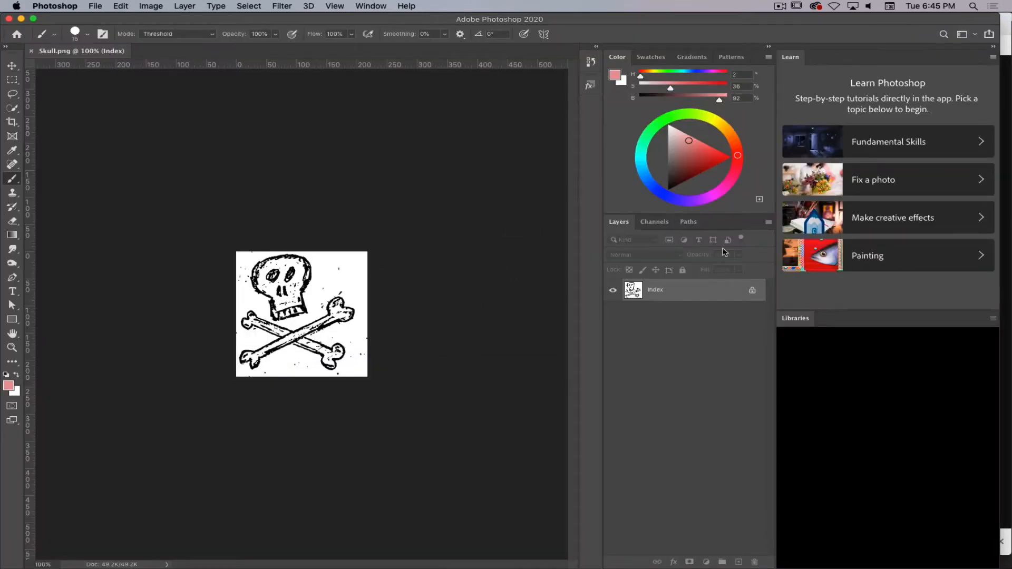
- Crop the image down to the skull's head, cutting away most of the crossbones
click(994, 48)
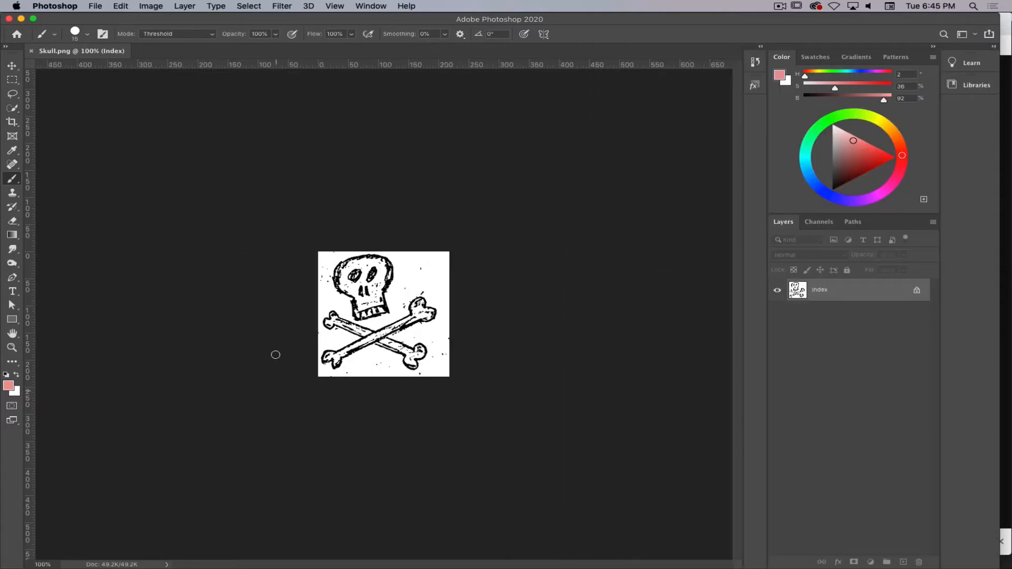
click(12, 94)
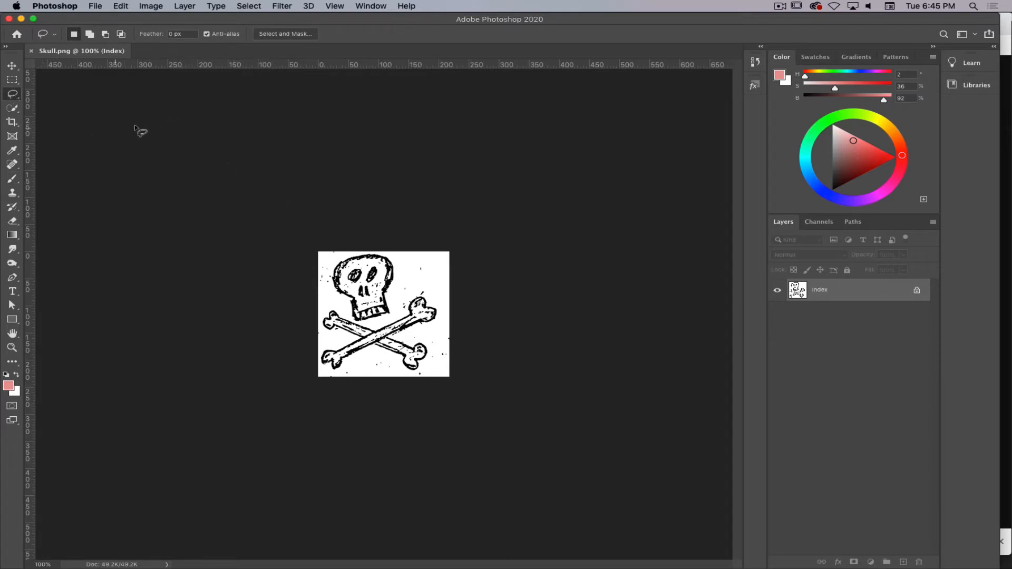
click(20, 124)
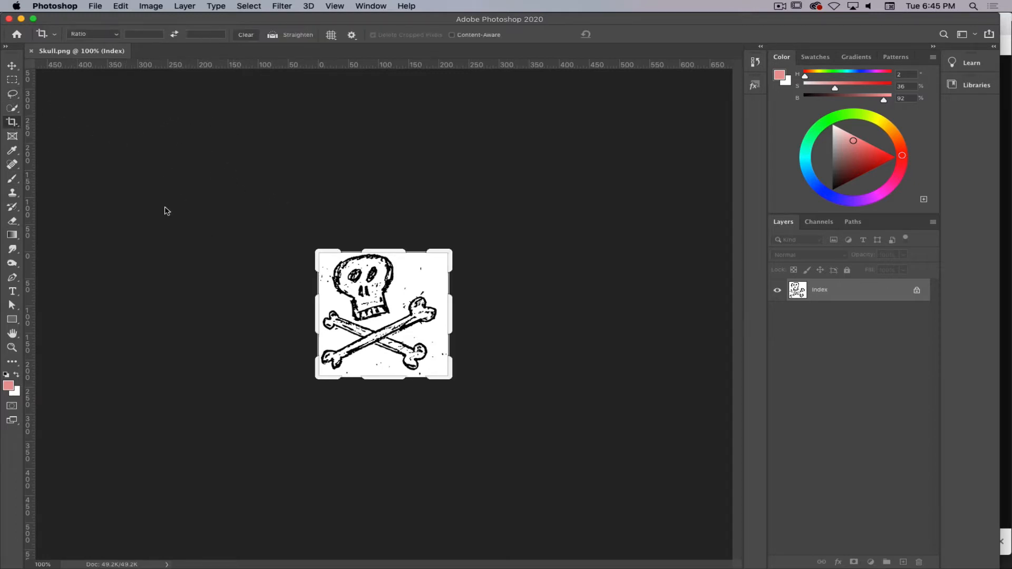
drag(384, 376, 384, 344)
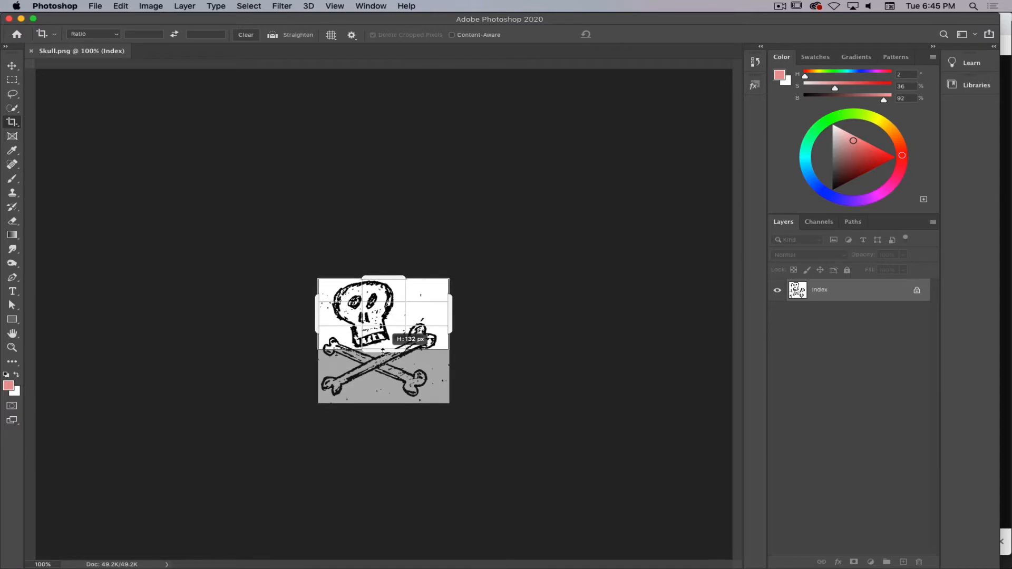
drag(452, 318, 422, 317)
drag(339, 317, 345, 318)
key(super+r)
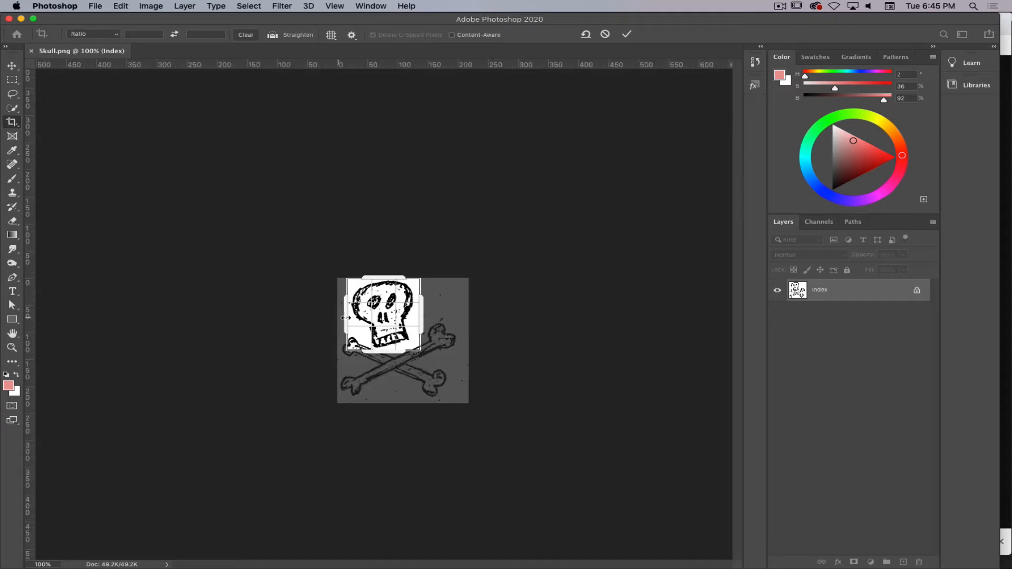
key(Return)
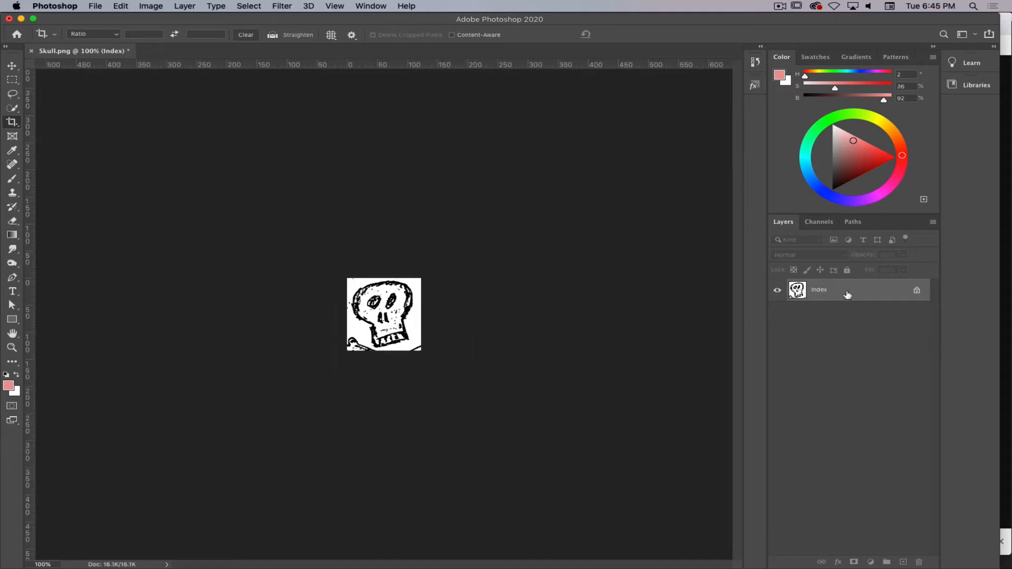
- Convert the image from Indexed Color to RGB Color mode
right_click(857, 296)
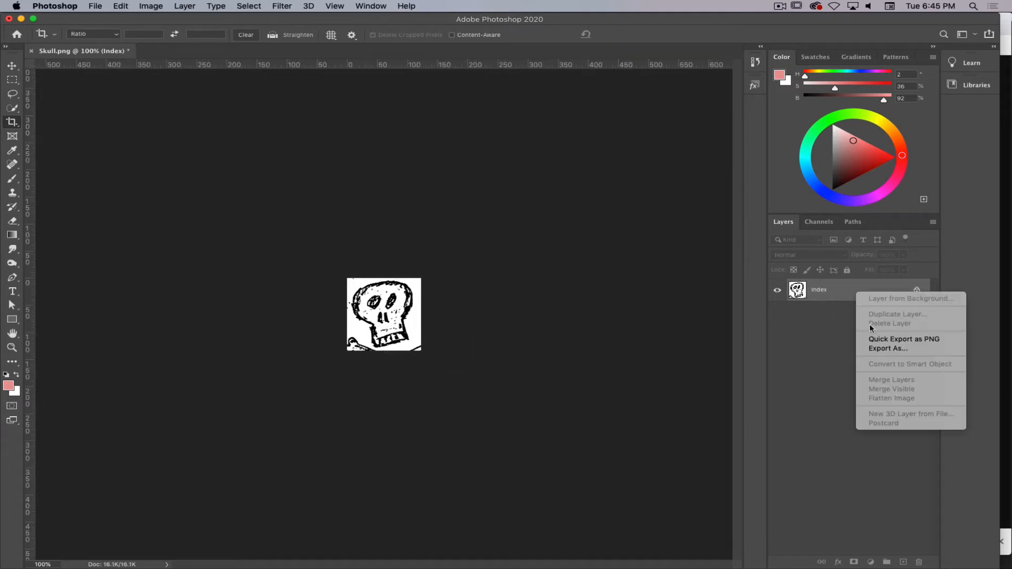
click(805, 350)
click(150, 6)
mouse_move(157, 24)
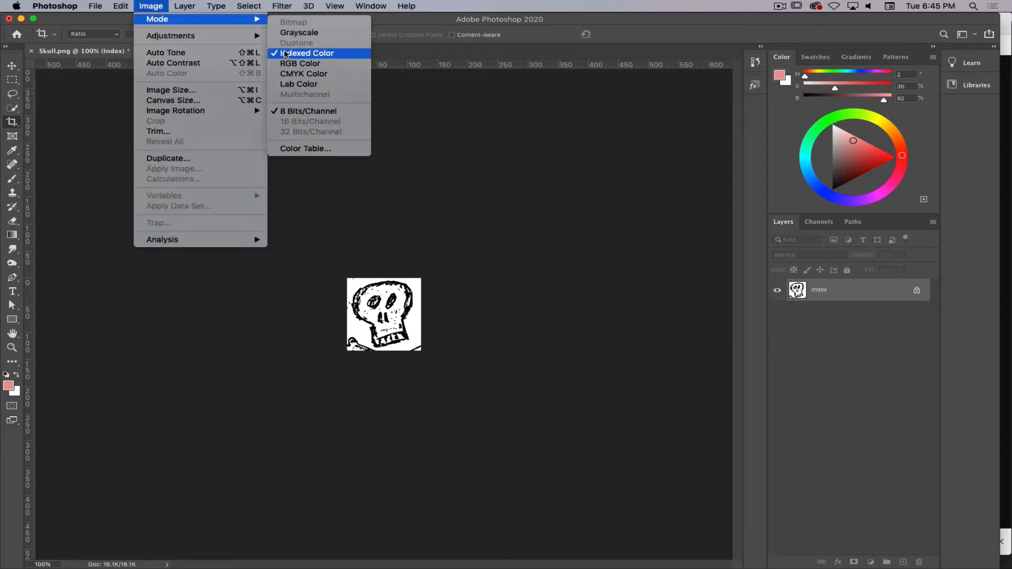
click(299, 64)
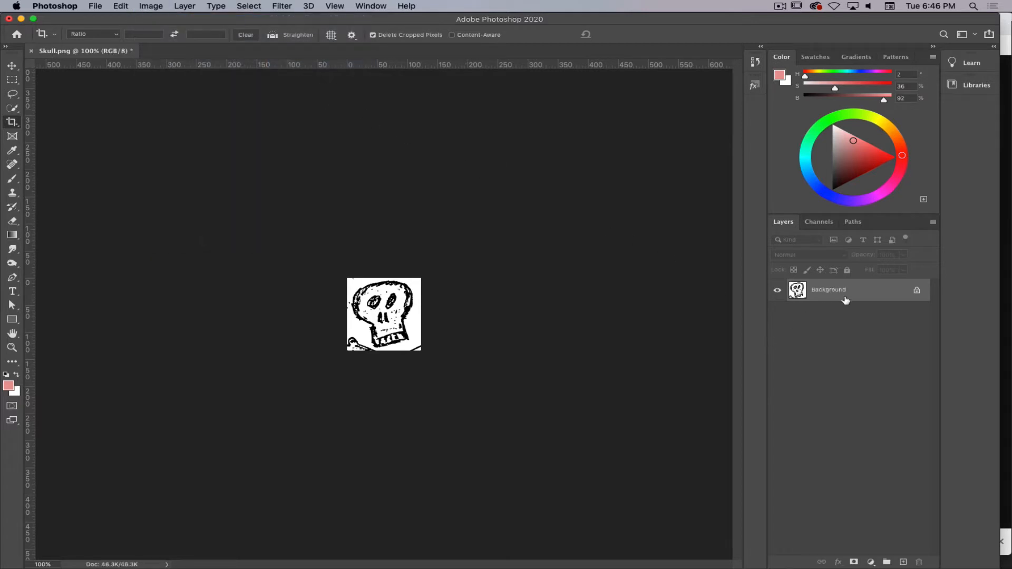
- Duplicate the Background layer as "Background copy" in the same document and hide the original
right_click(853, 298)
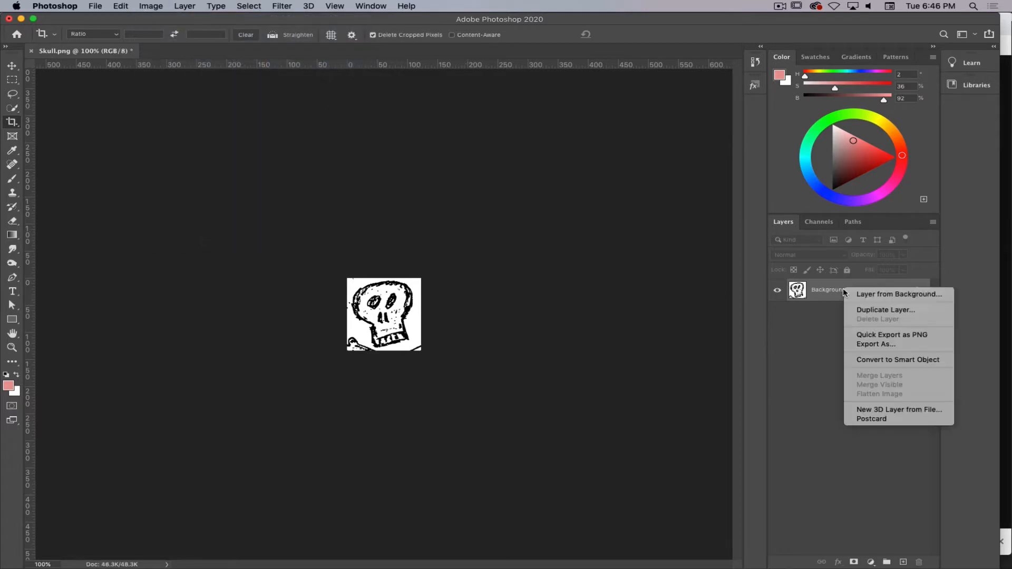
click(872, 312)
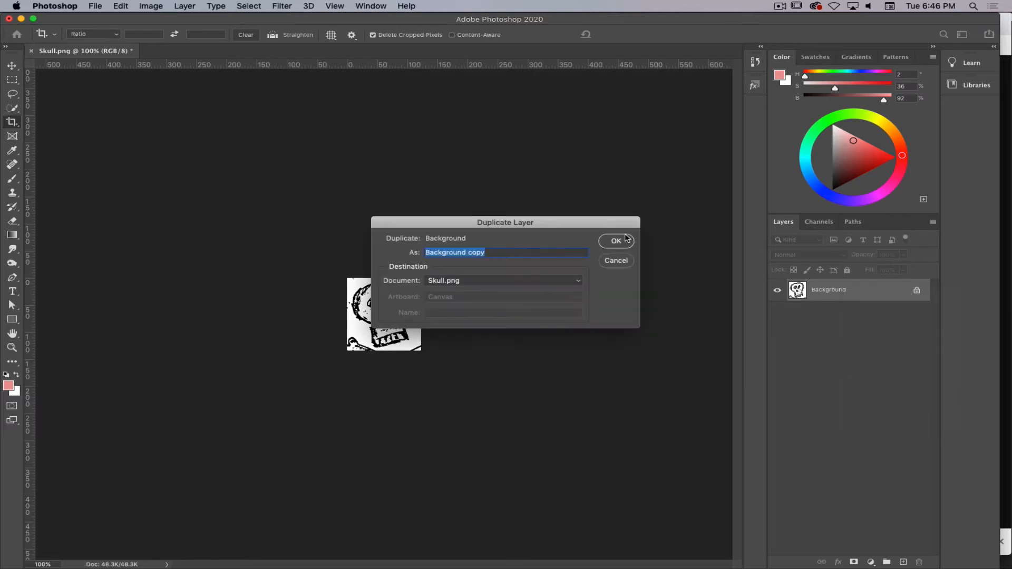
click(626, 239)
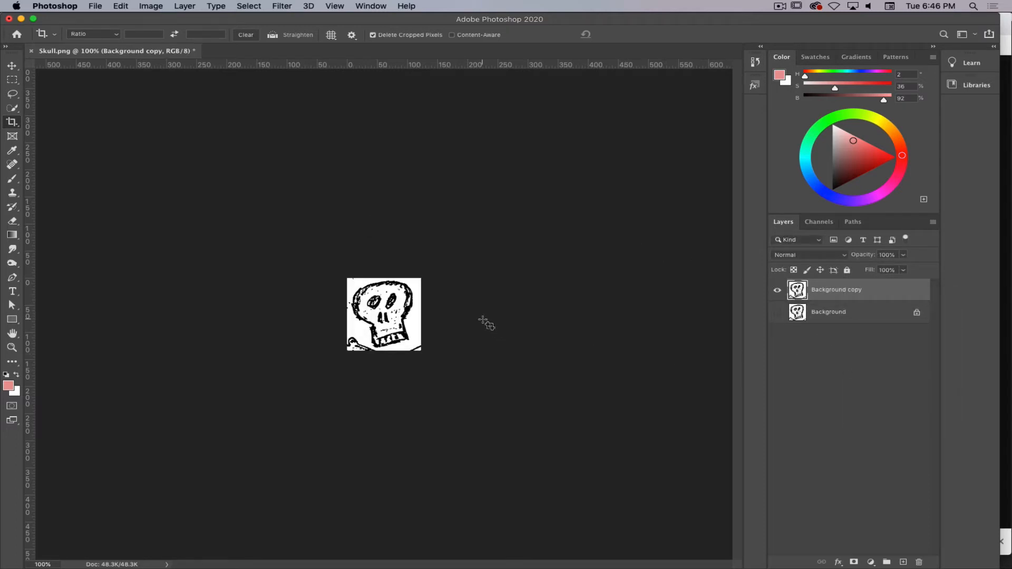
- Lasso around the skull's outline and erase everything outside it on the Background copy layer
key(super+equal)
key(super+equal)
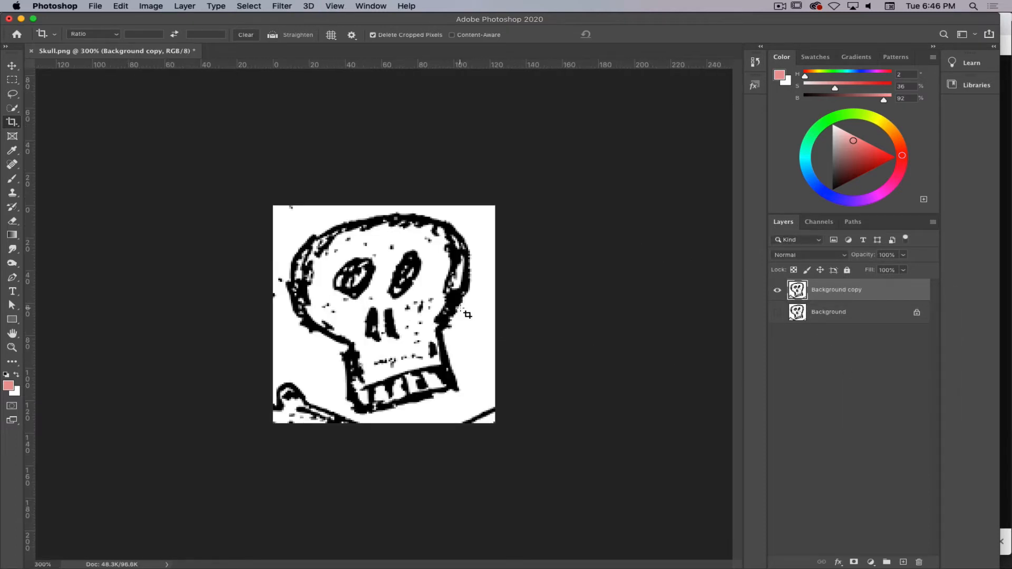
click(12, 94)
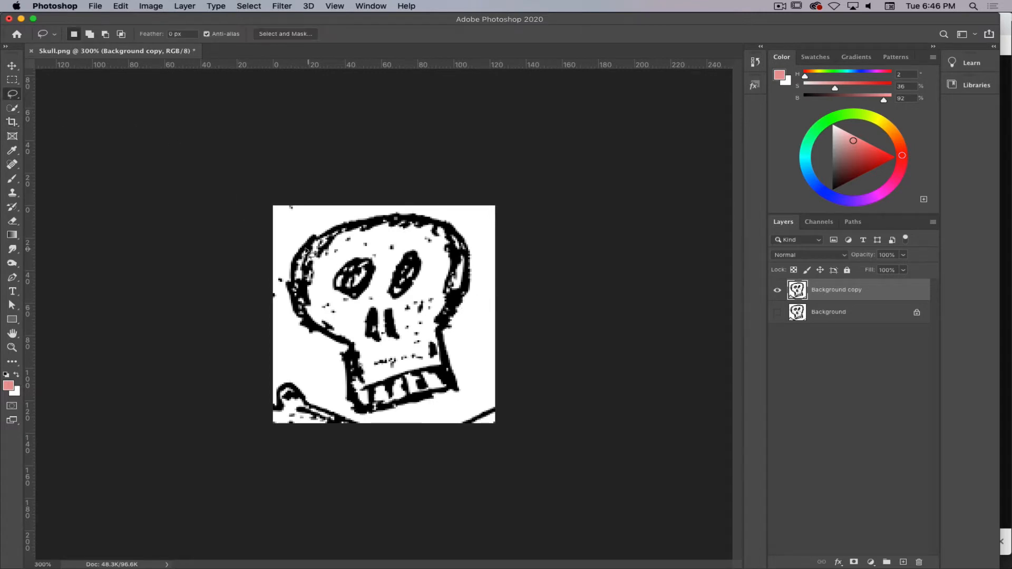
mouse_move(307, 250)
mouse_down()
mouse_move(392, 226)
mouse_move(447, 232)
mouse_move(473, 257)
mouse_move(474, 293)
mouse_move(445, 346)
mouse_move(453, 392)
mouse_move(360, 408)
mouse_move(349, 346)
mouse_move(305, 323)
mouse_move(298, 304)
mouse_move(298, 265)
mouse_move(315, 248)
mouse_up()
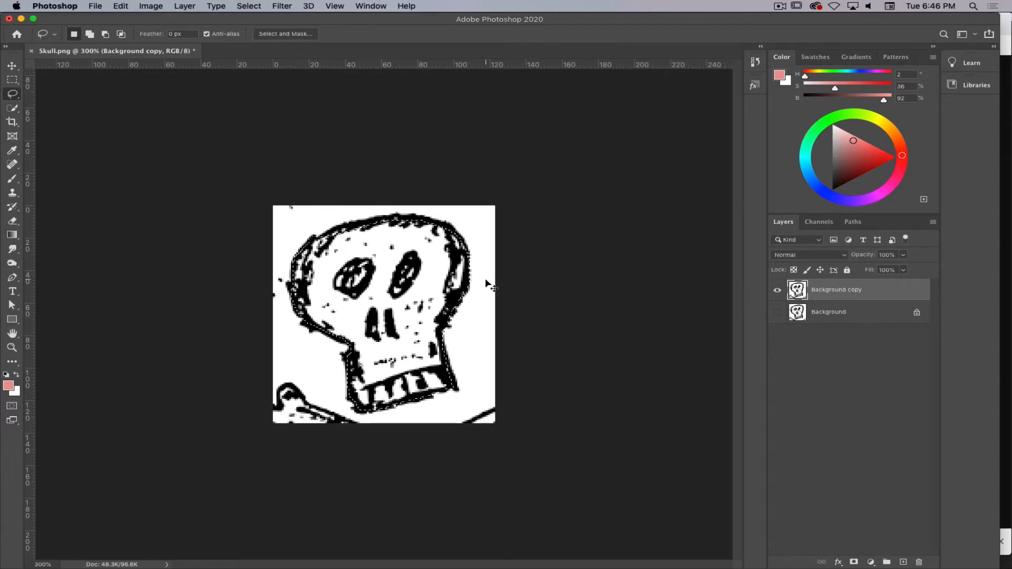
key(super+shift+i)
key(Delete)
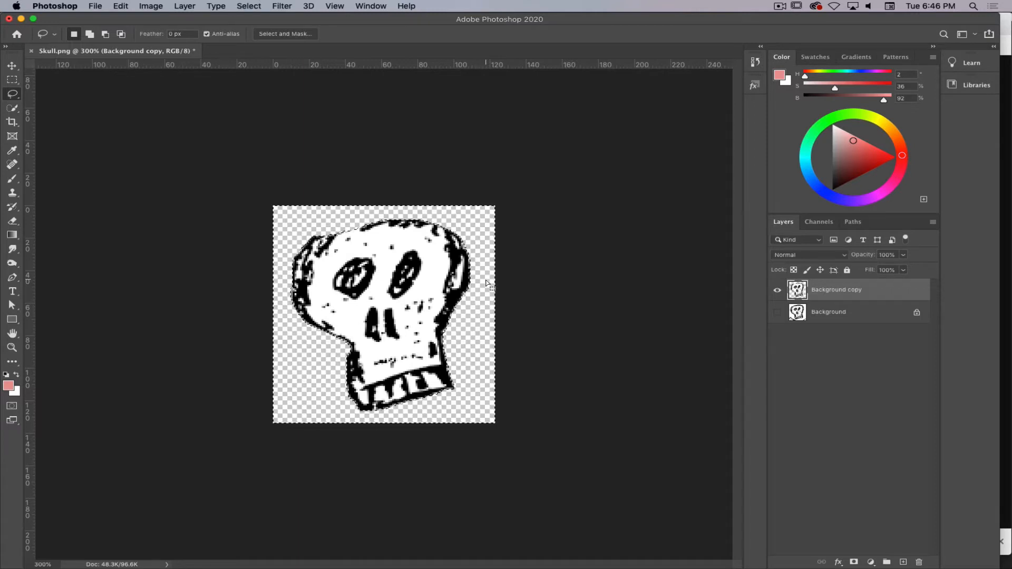
key(super+d)
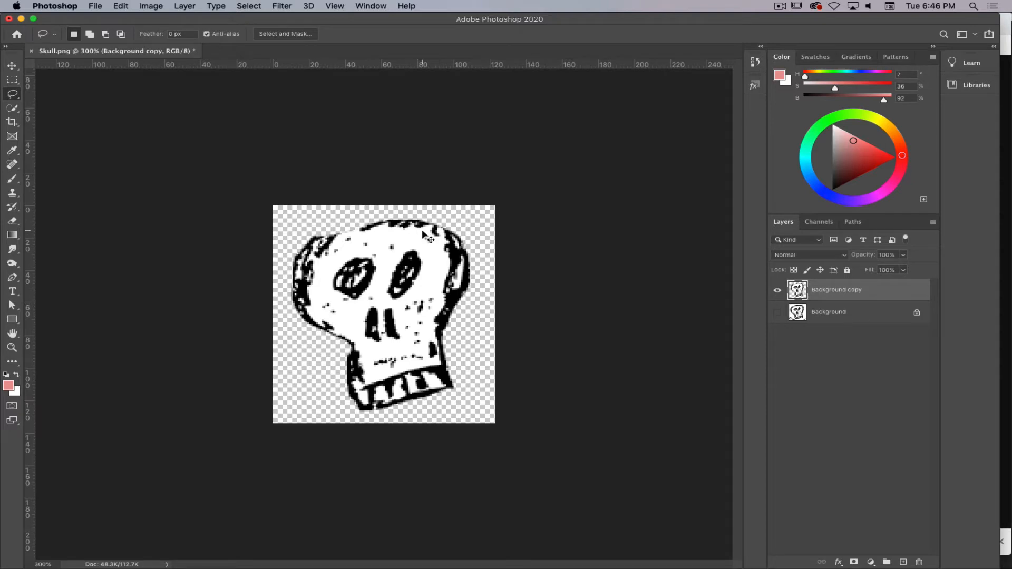
key(super+shift+s)
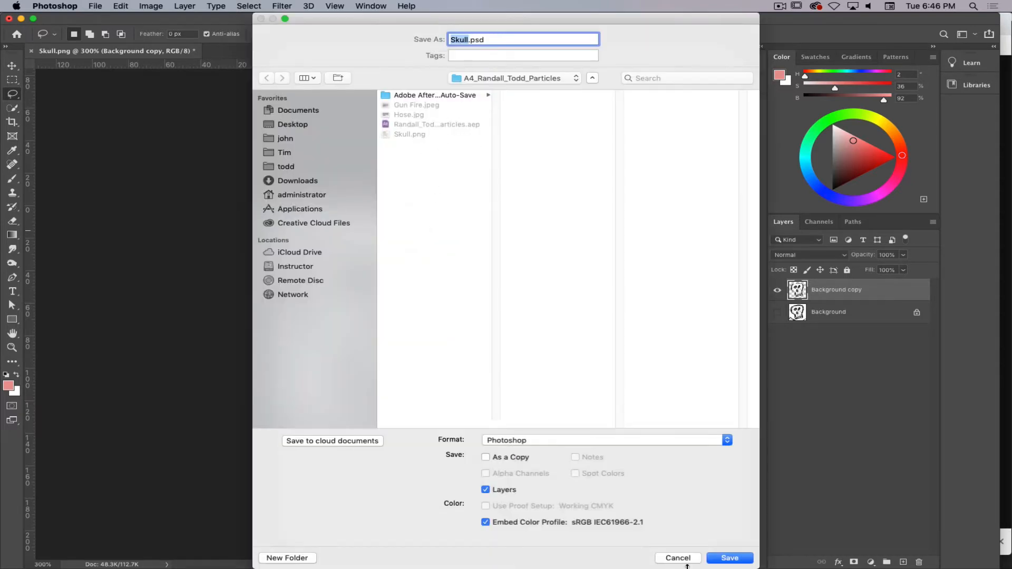
click(678, 558)
click(157, 6)
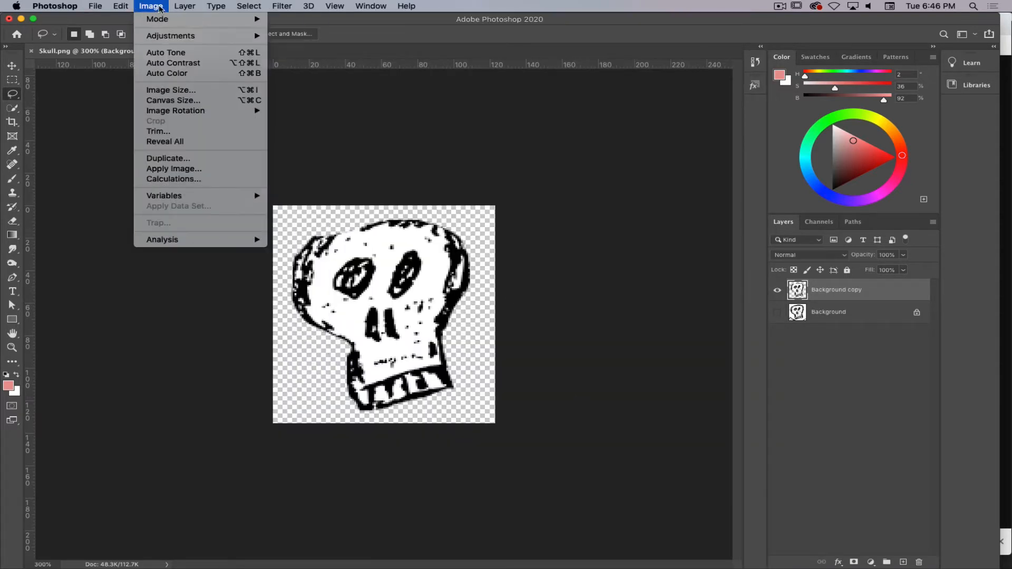
mouse_move(161, 38)
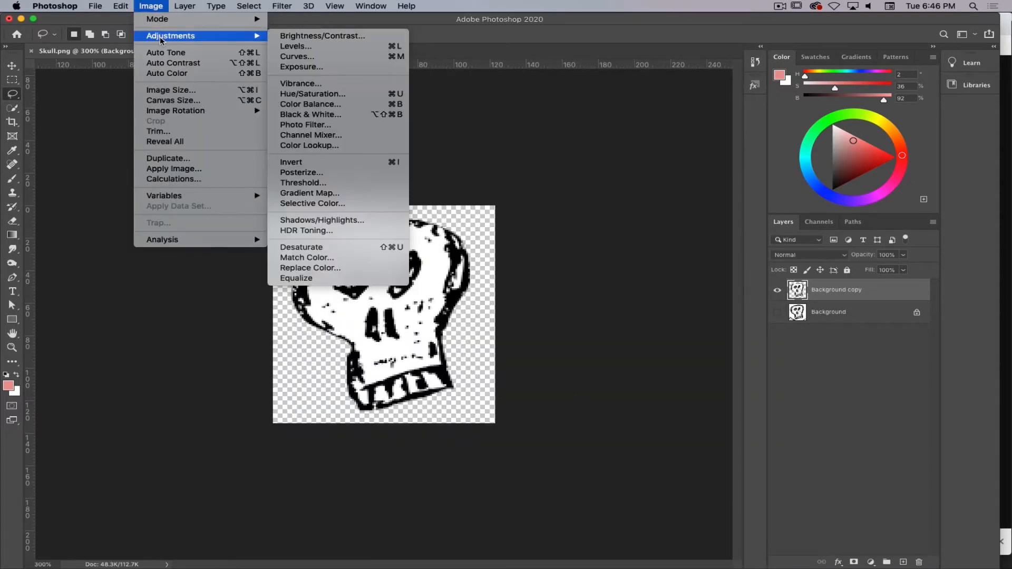
click(171, 89)
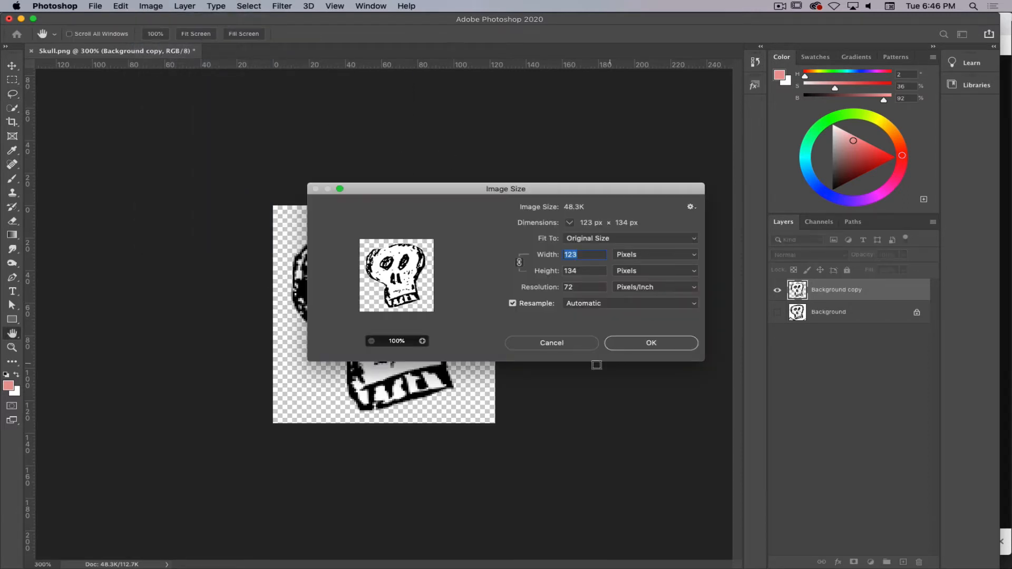
click(552, 343)
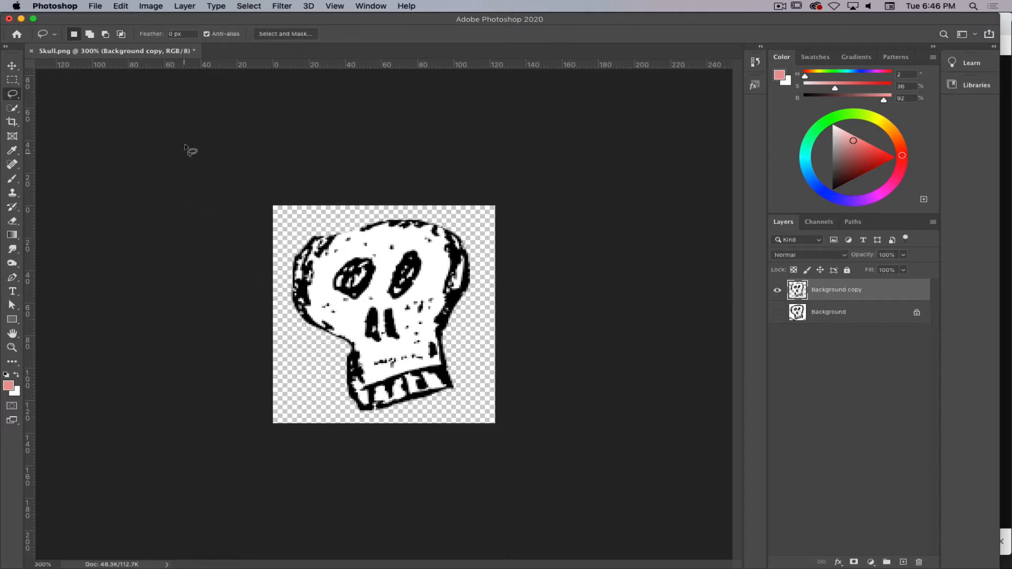
- Crop the canvas closer to the cut-out skull on all four sides
click(12, 122)
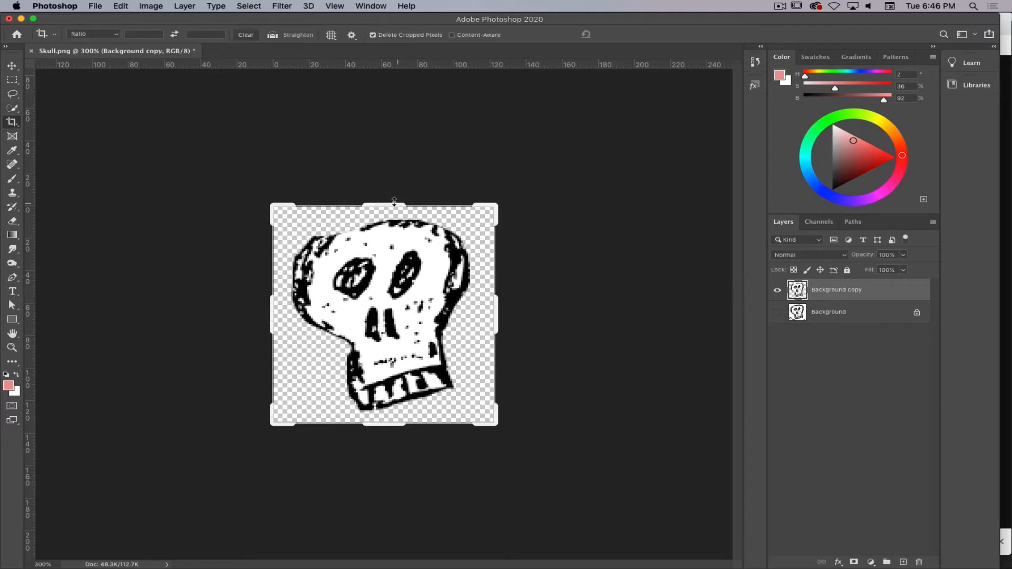
drag(391, 204, 389, 208)
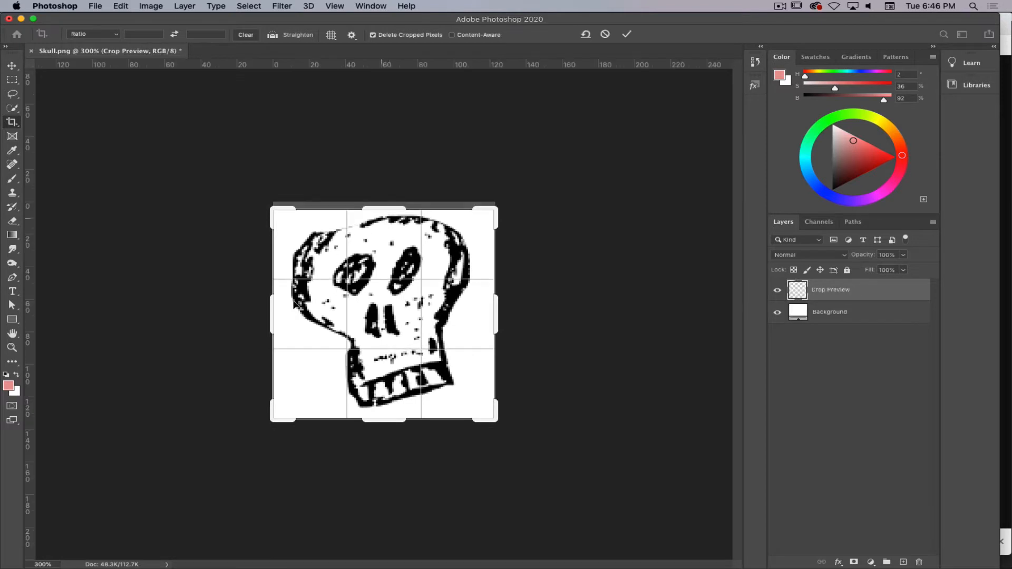
drag(273, 312, 280, 311)
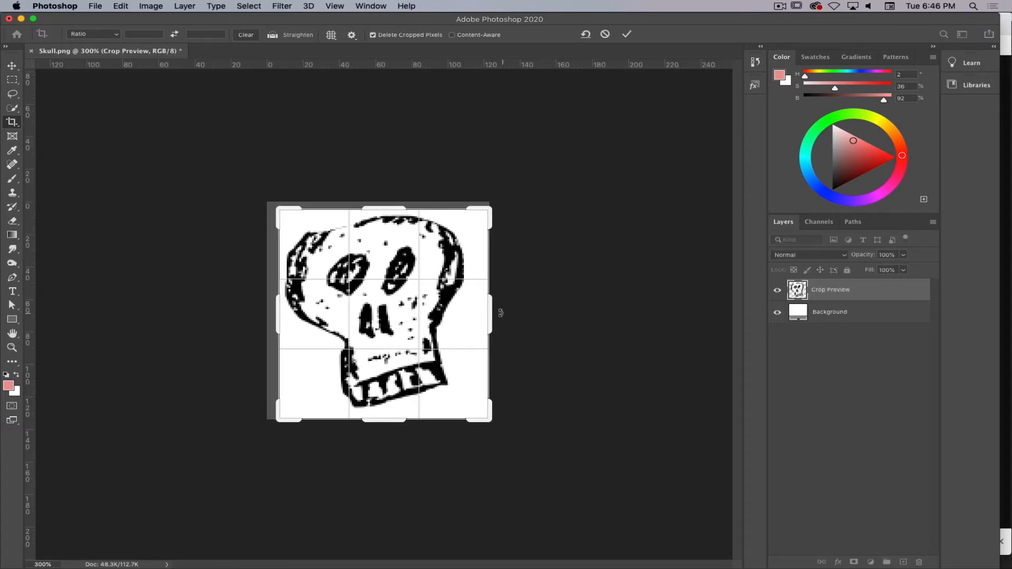
drag(500, 313, 481, 313)
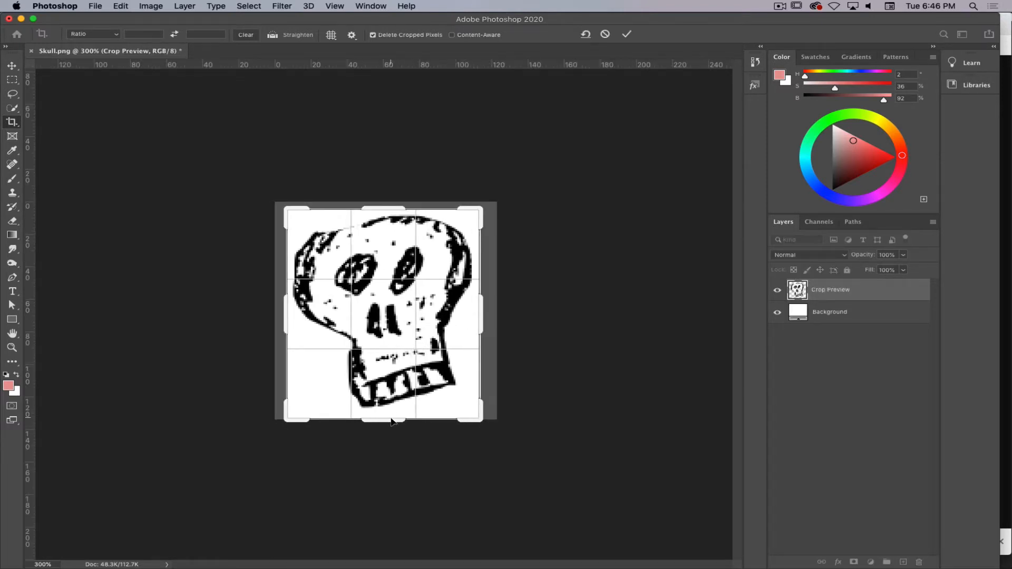
drag(392, 422, 390, 416)
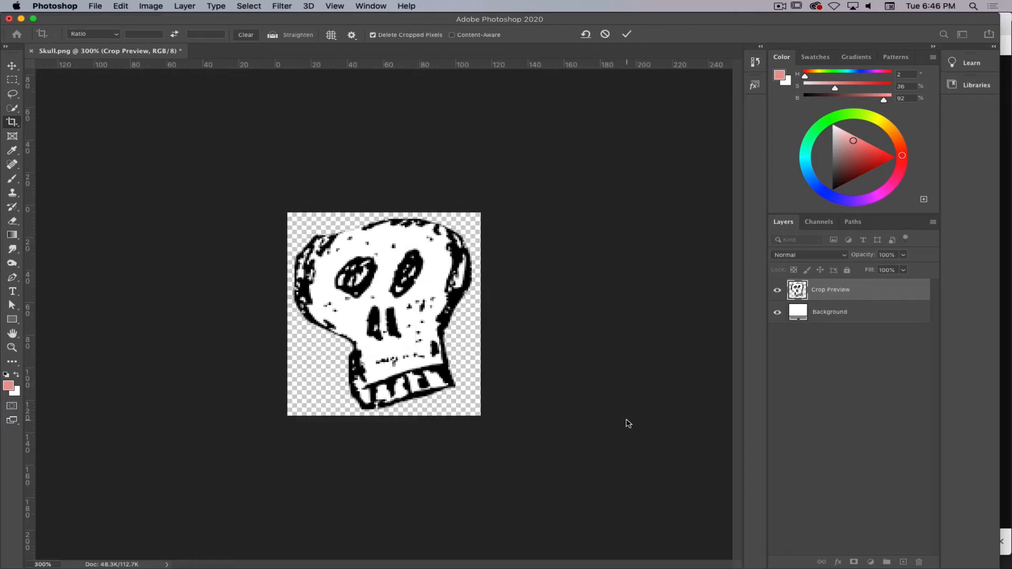
key(Return)
- Save a PNG copy as Skull_Part.png in the particles project folder with the large file size option
key(super+shift+s)
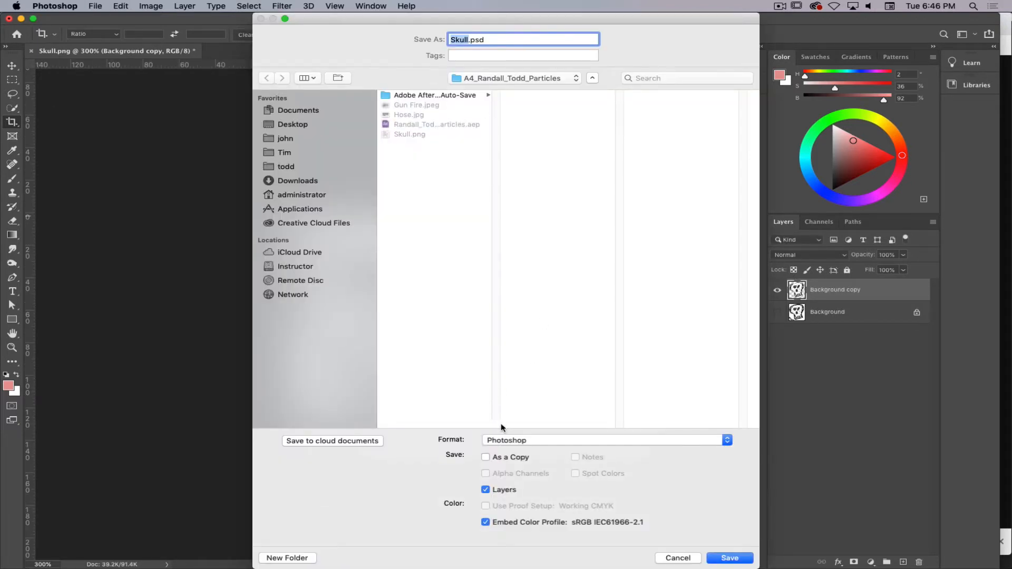
click(519, 445)
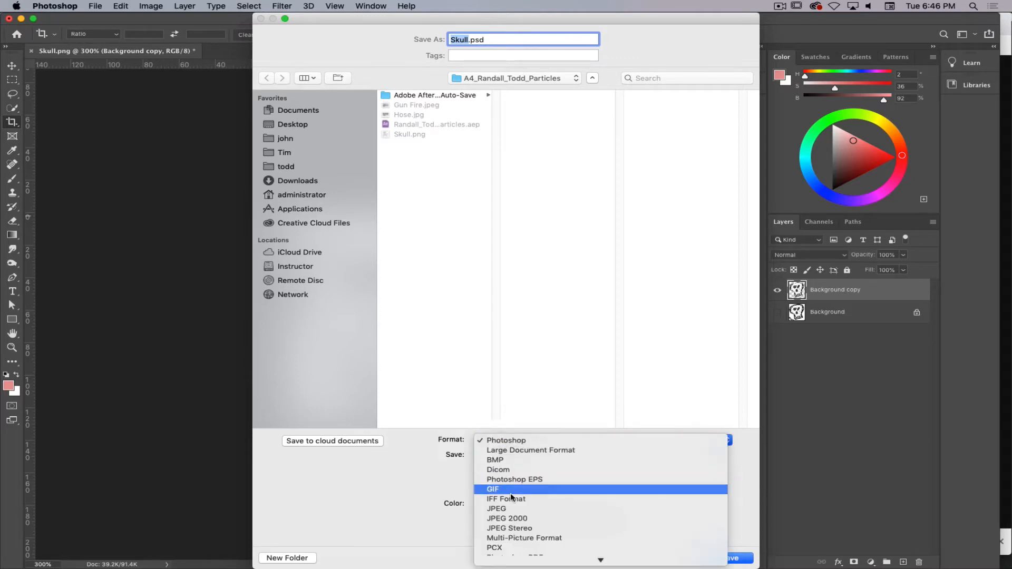
click(509, 538)
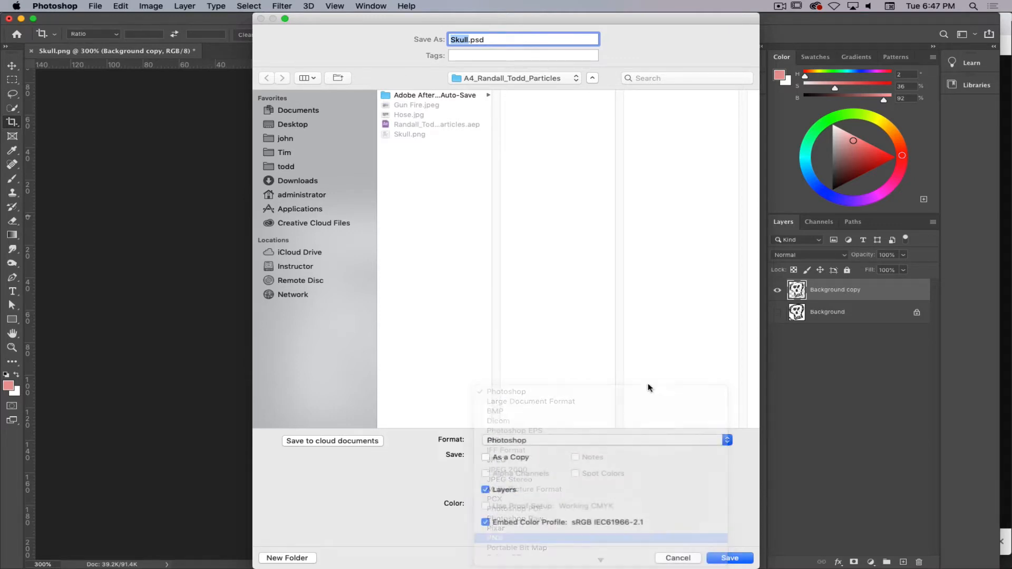
click(490, 40)
key(BackSpace)
key(BackSpace)
key(BackSpace)
key(BackSpace)
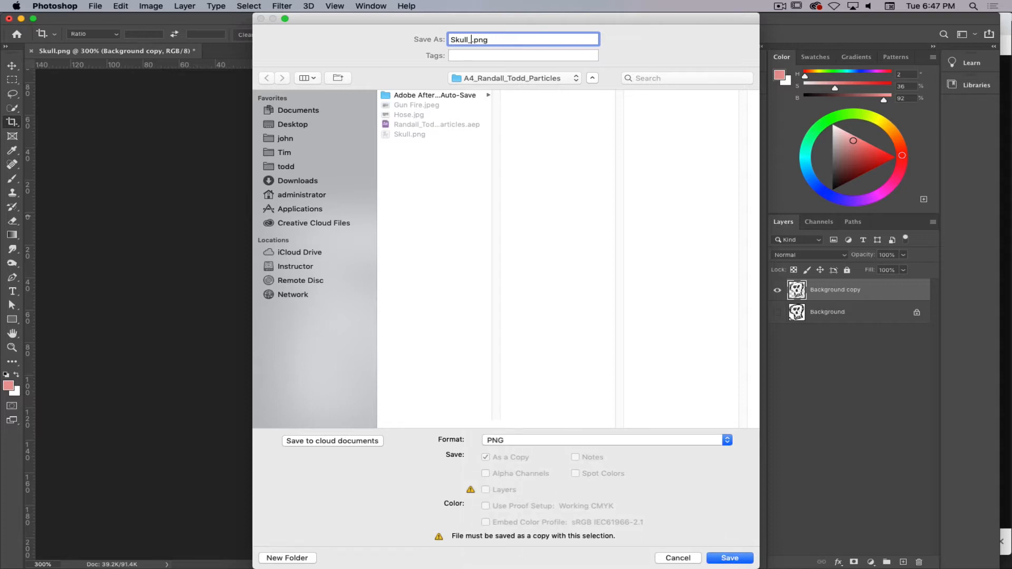
text(Part)
click(730, 558)
click(580, 255)
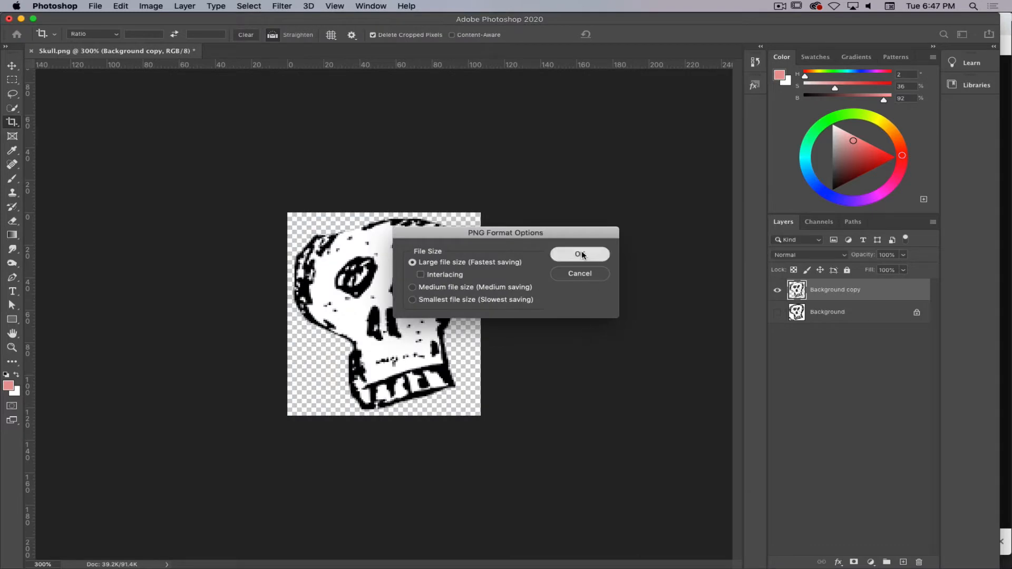
- Switch to After Effects and import Skull_Part.png as footage into the project
key(super+Tab)
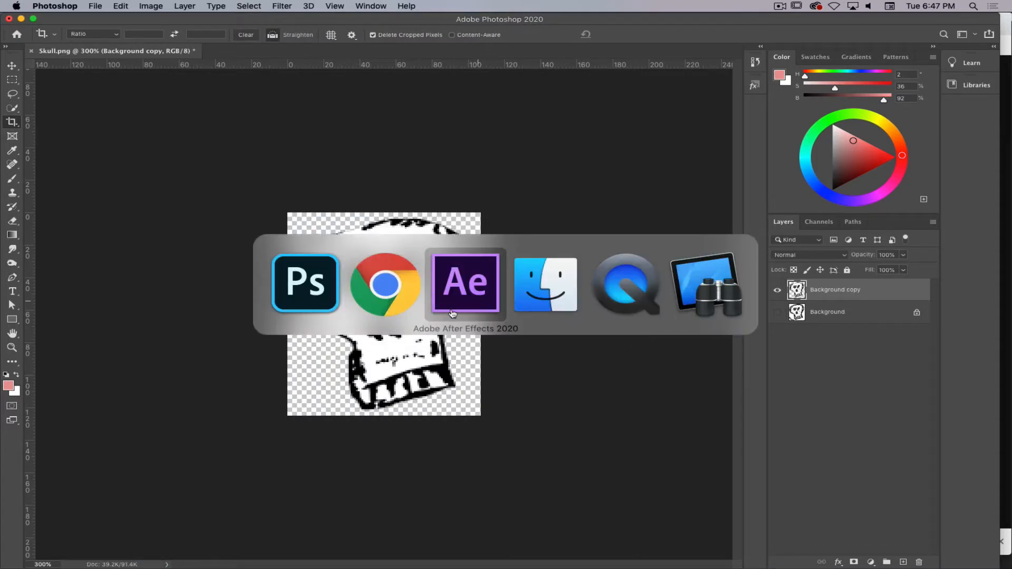
click(461, 294)
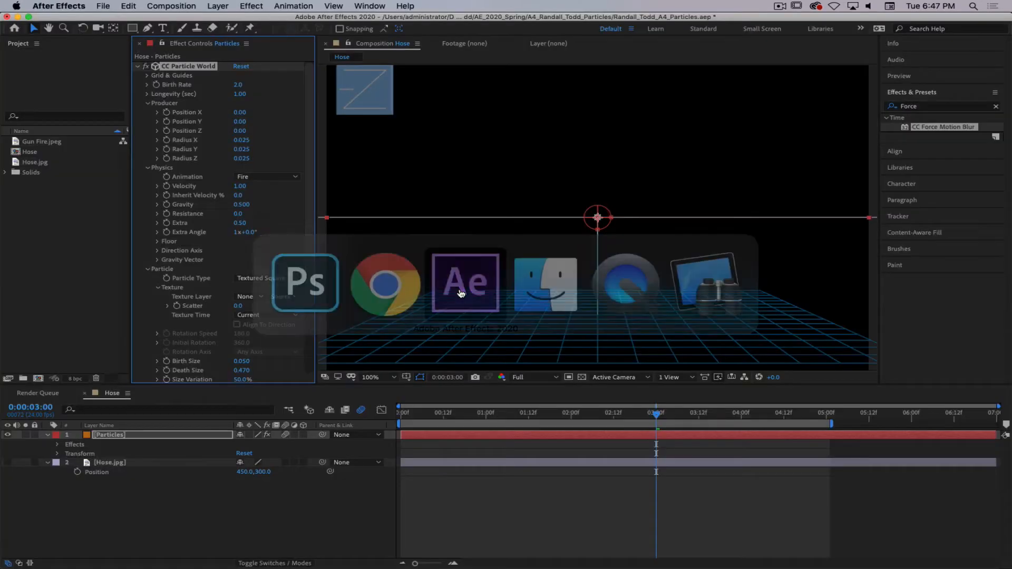
click(33, 219)
right_click(34, 217)
mouse_move(61, 263)
click(194, 264)
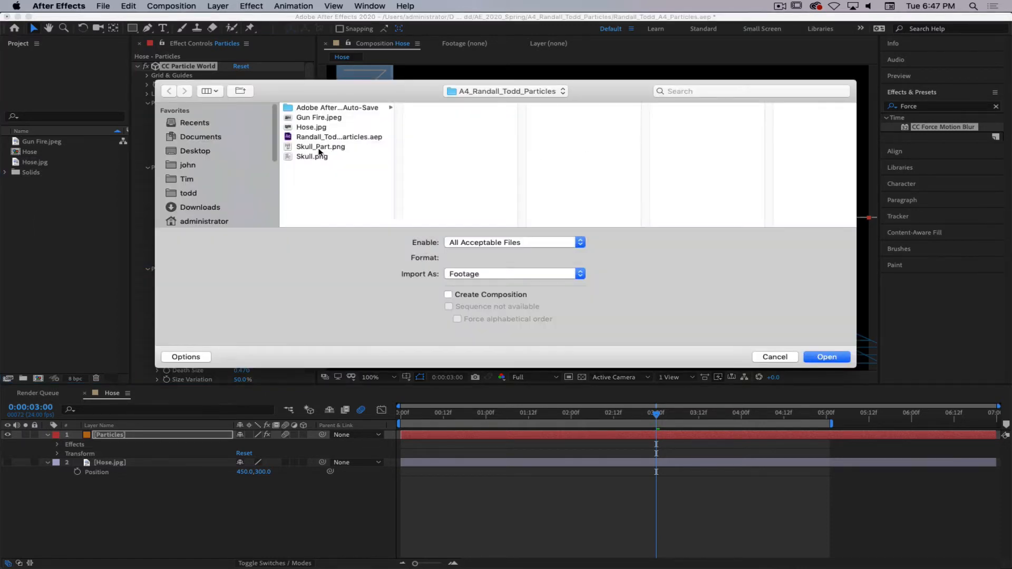
click(319, 148)
click(827, 358)
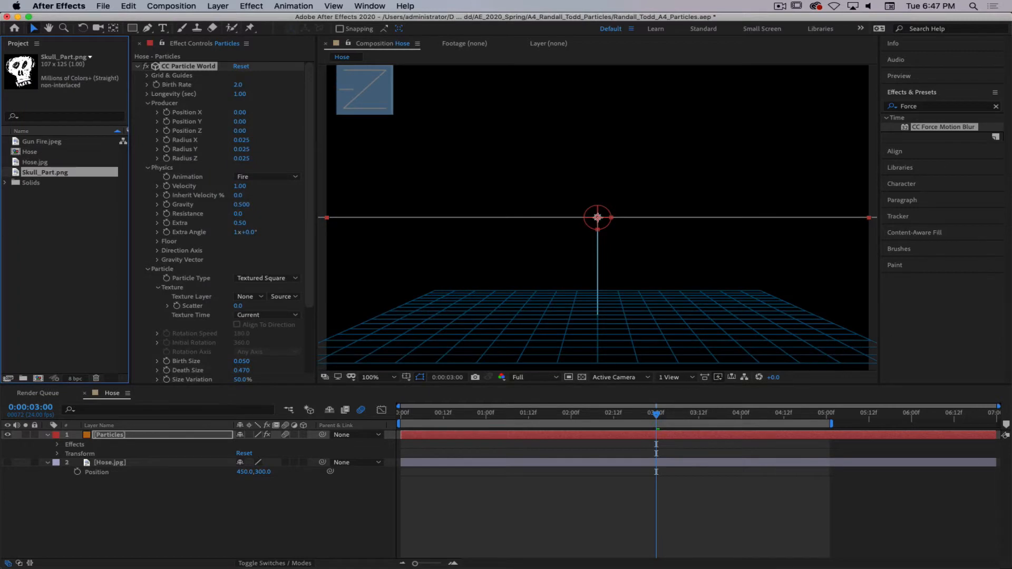
- Add Skull_Part.png as a hidden layer beneath Hose.jpg and choose it as the texture layer of CC Particle World on the Particles layer
drag(29, 174, 182, 522)
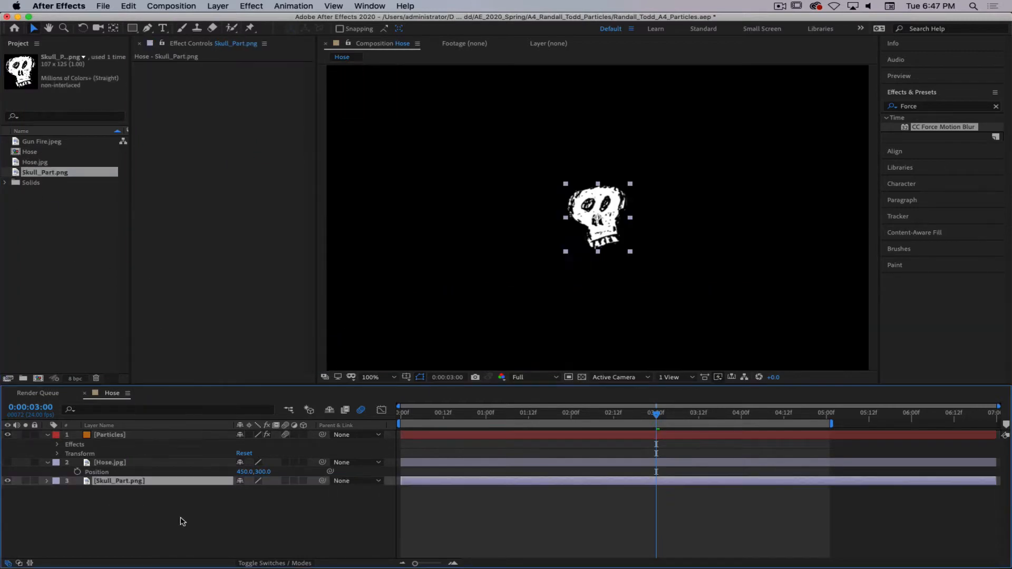
click(7, 481)
click(126, 435)
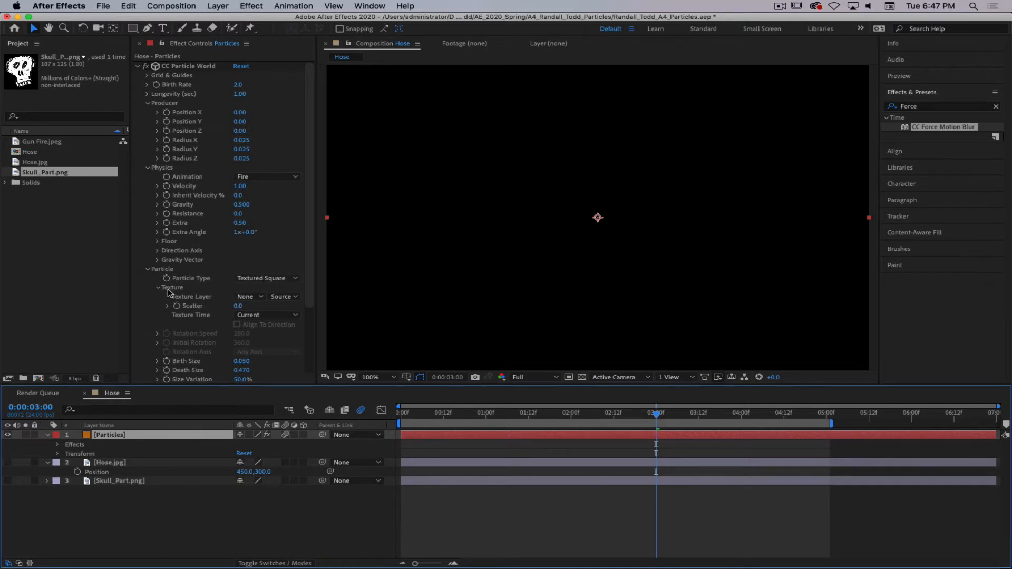
click(250, 297)
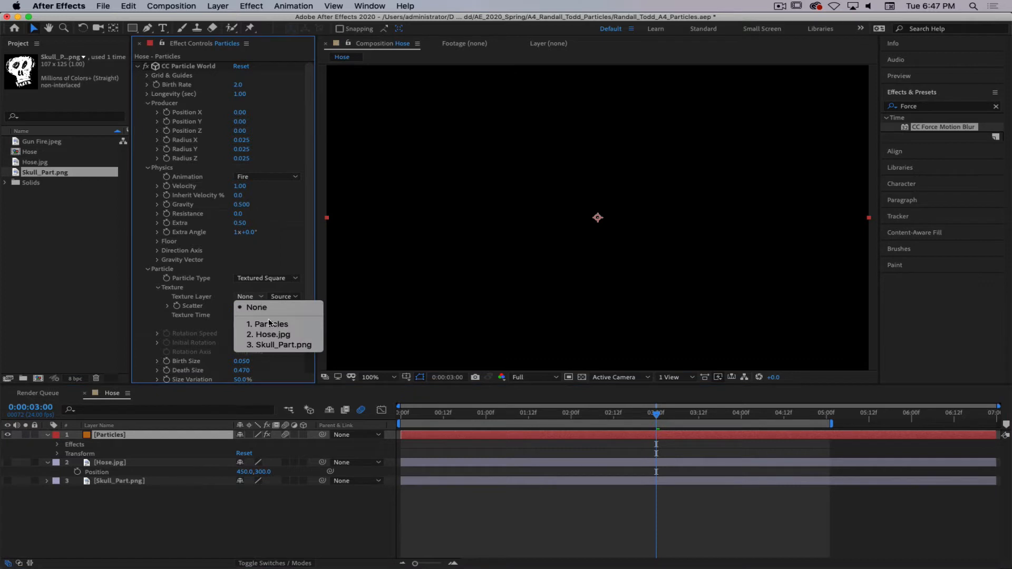
click(274, 345)
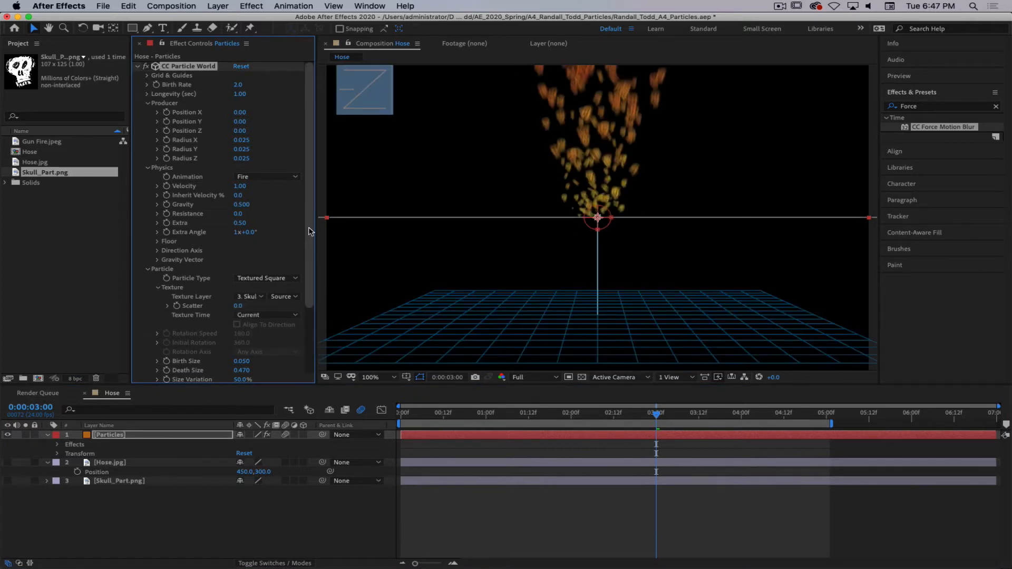
- Turn off motion blur for the Hose composition
click(361, 411)
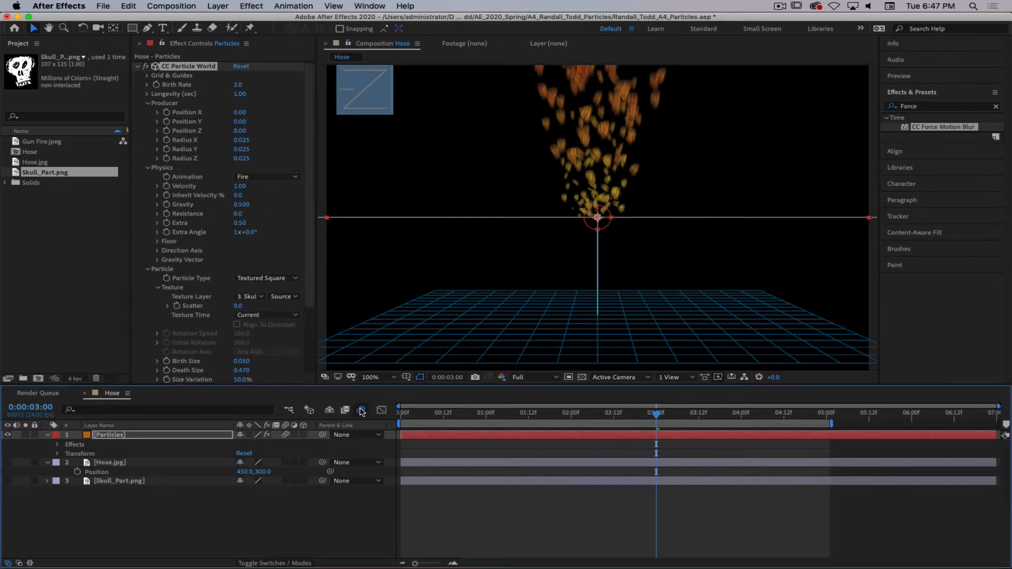
click(361, 411)
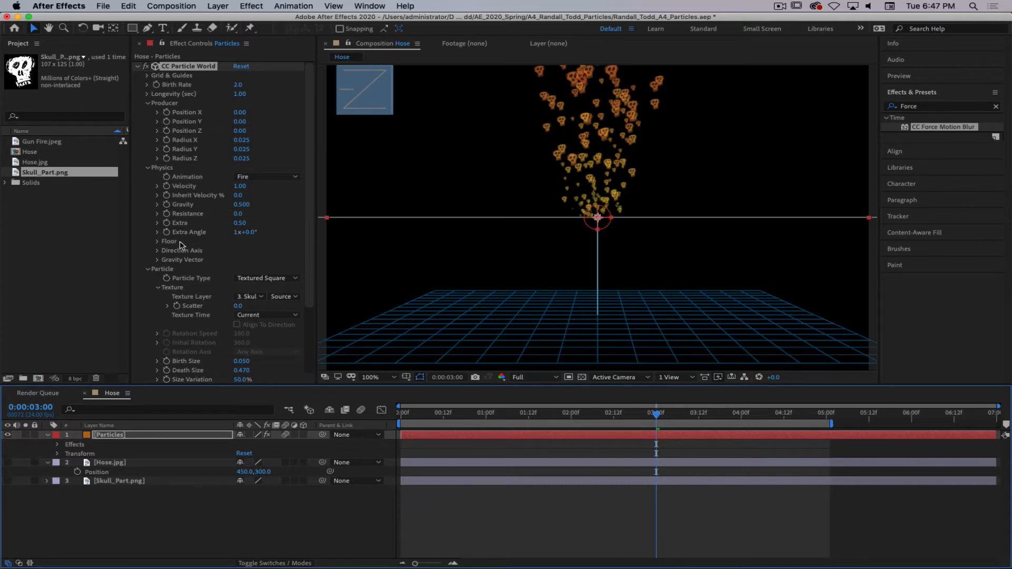
- Try the Textured Disc particle type, and return to Textured Square
click(255, 278)
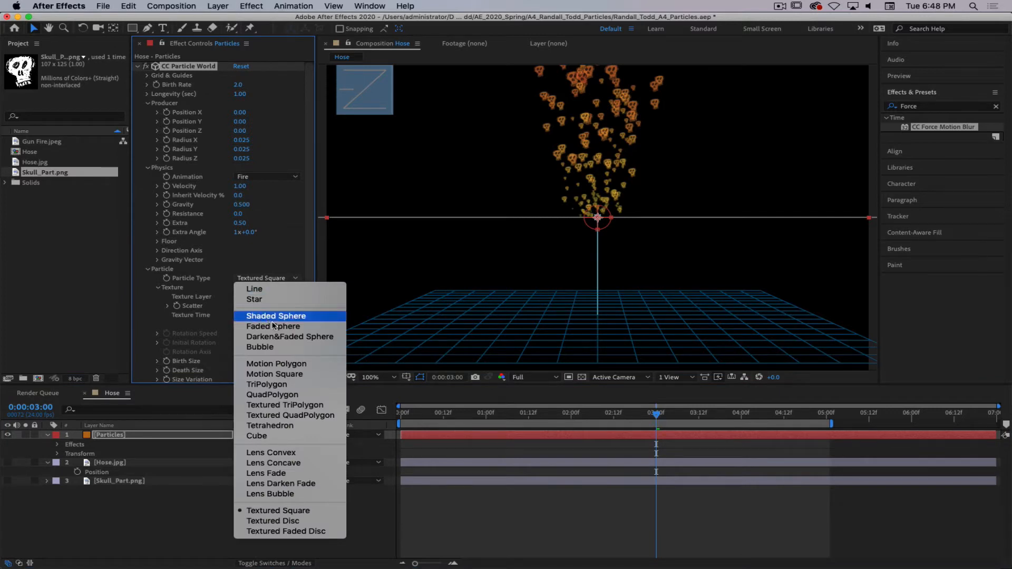
click(274, 521)
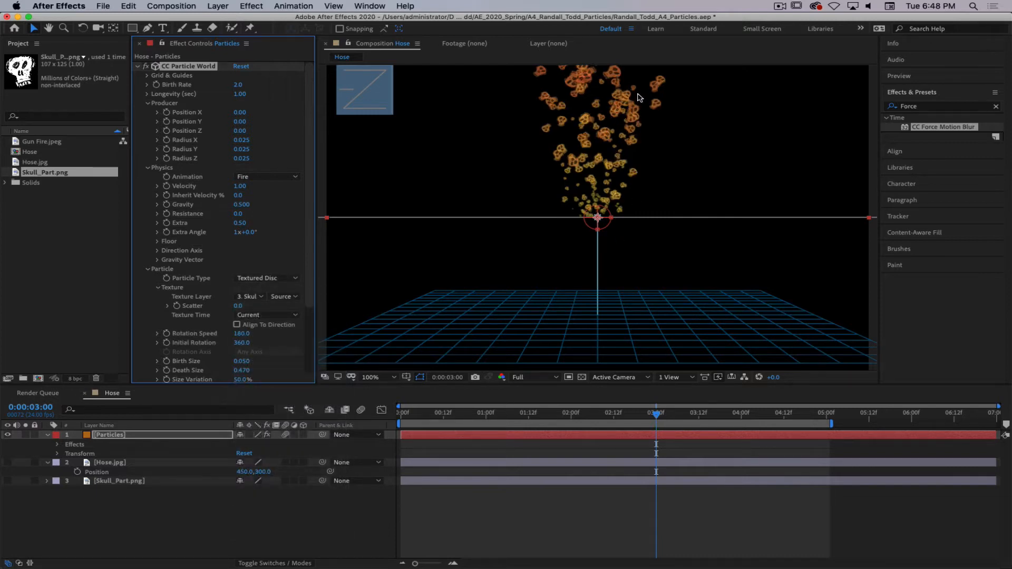
scroll(639, 98, up, 2)
scroll(649, 138, down, 2)
click(274, 278)
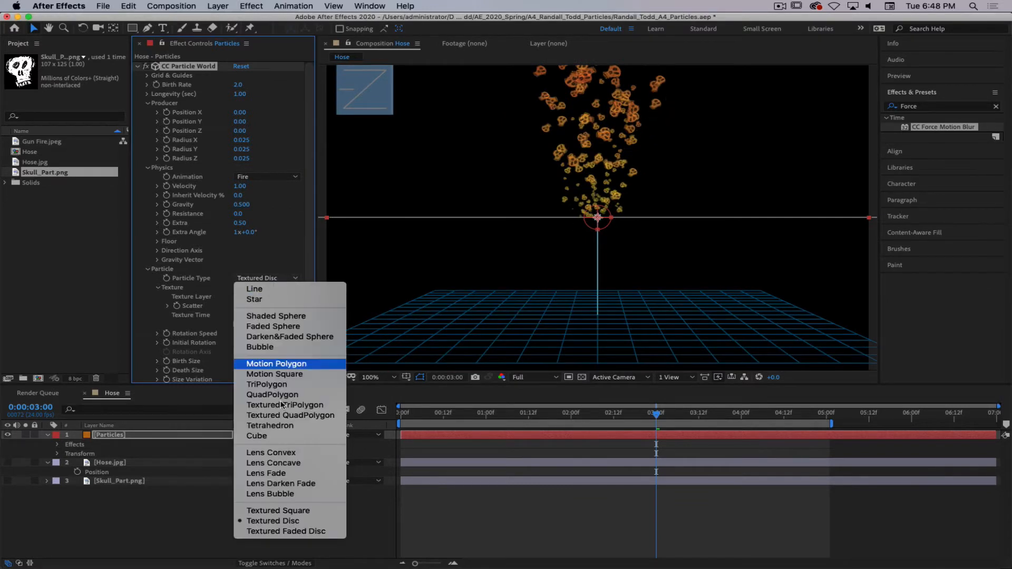
click(281, 511)
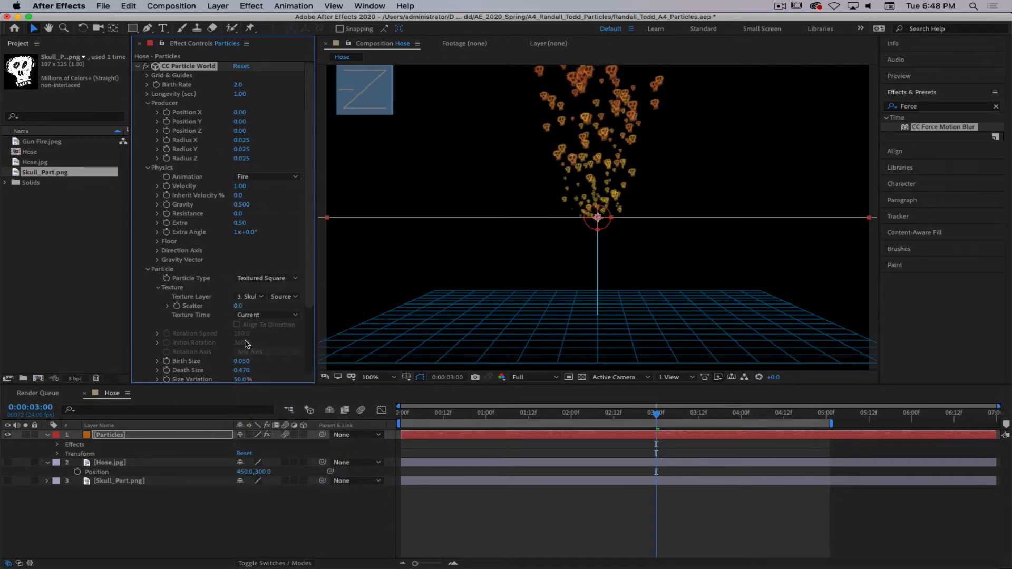
- Check the texture layer's source options and widen the effect controls area to show more of the layer name
click(291, 296)
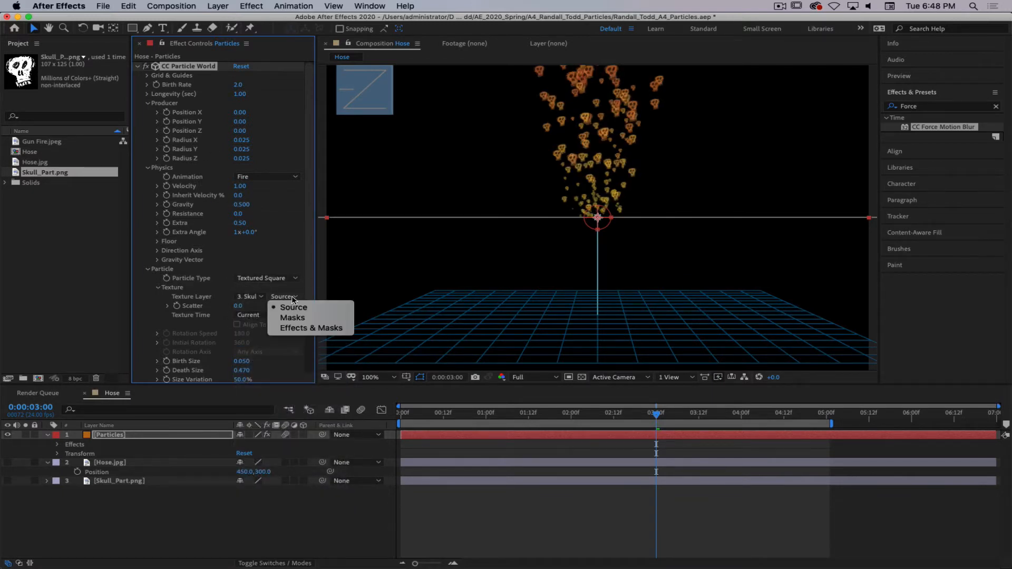
click(313, 343)
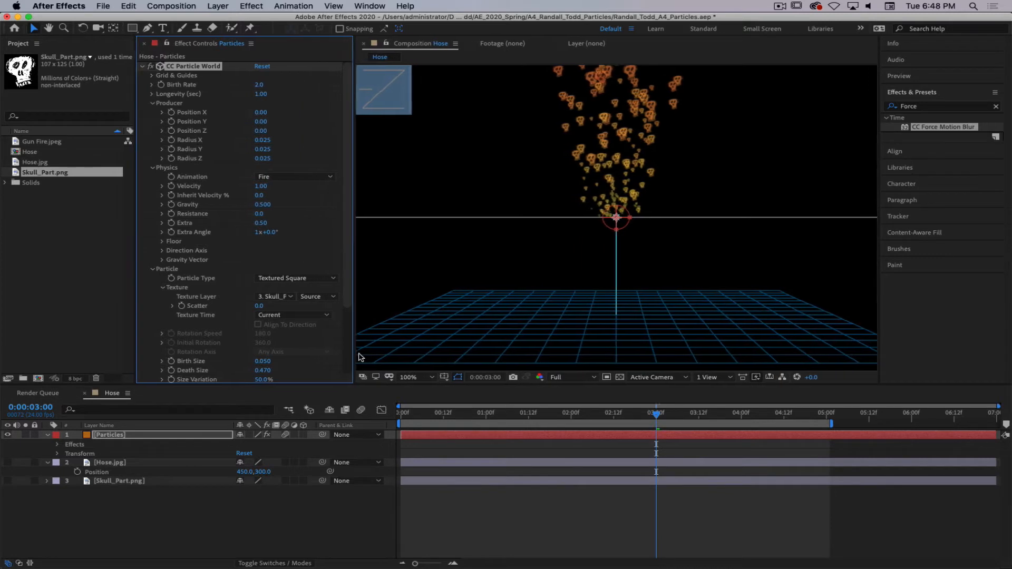
drag(318, 356, 371, 355)
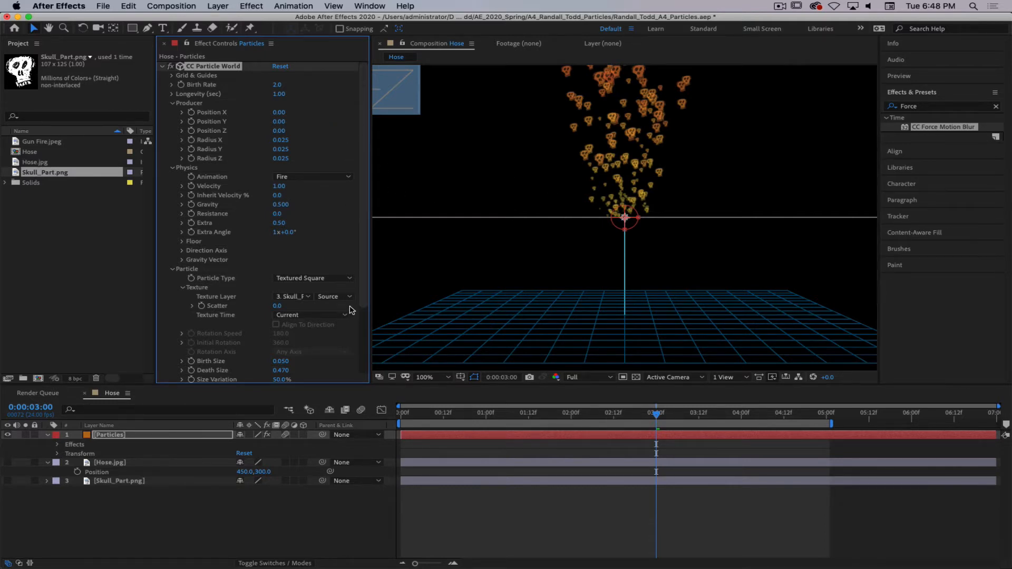
scroll(362, 215, down, 4)
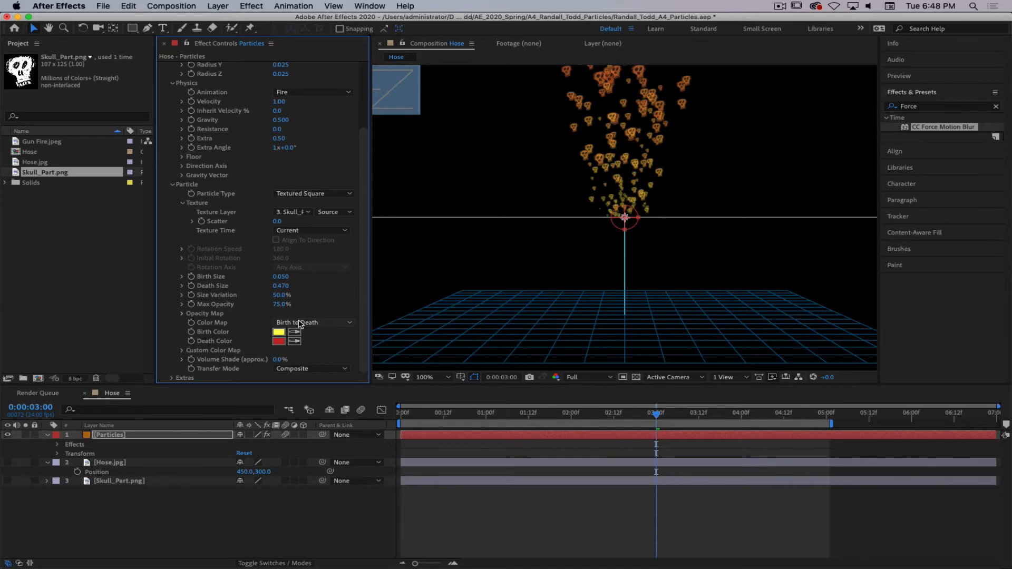
- Change the color of the Particles solid to white in its solid settings
click(218, 6)
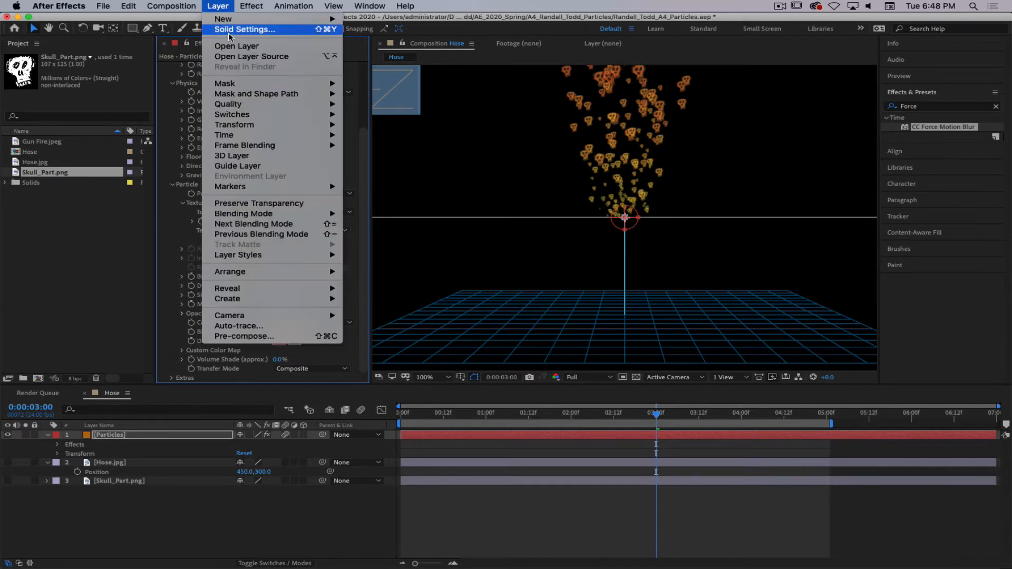
click(251, 167)
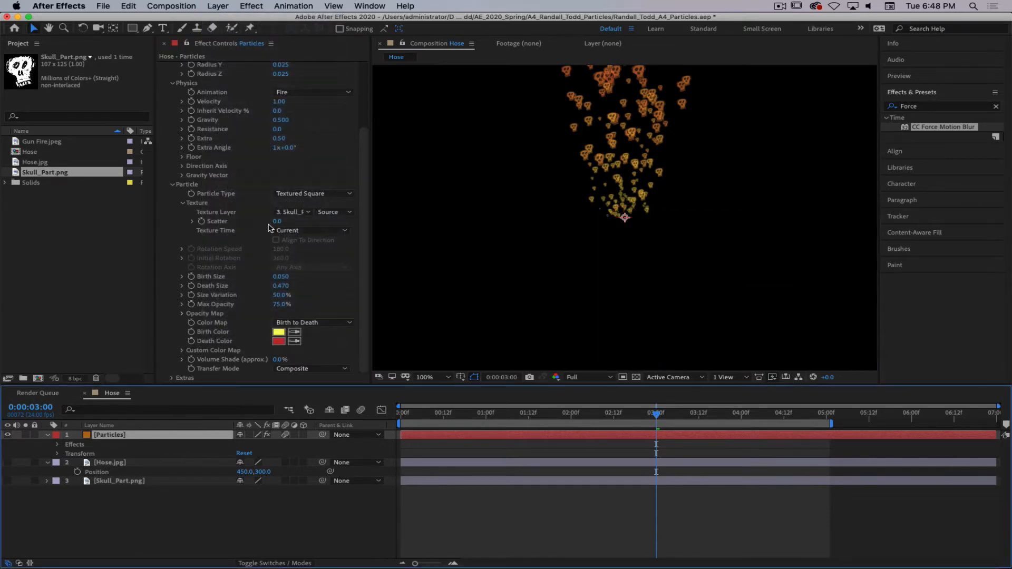
click(225, 7)
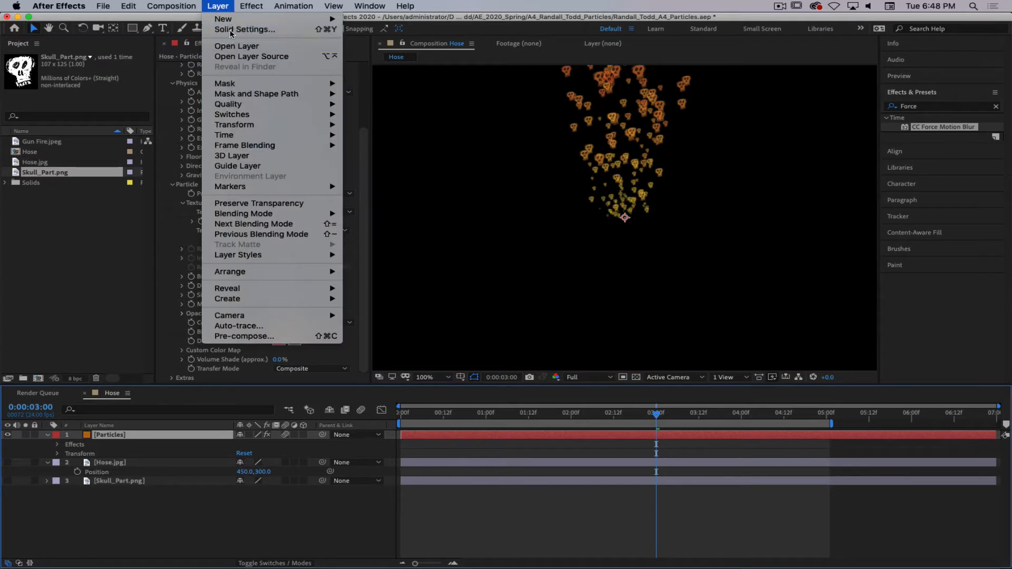
click(231, 29)
click(493, 347)
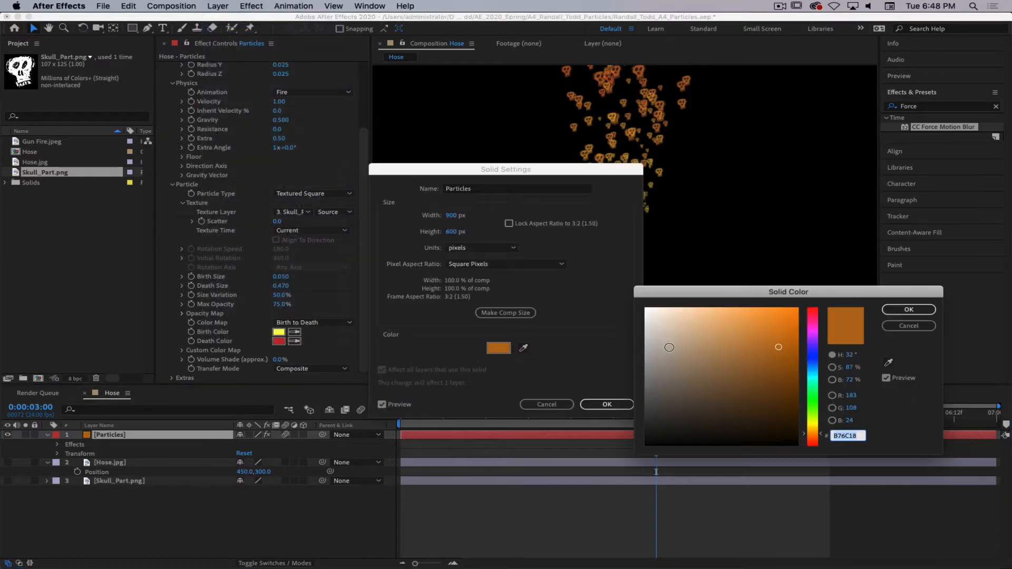
click(647, 309)
click(909, 311)
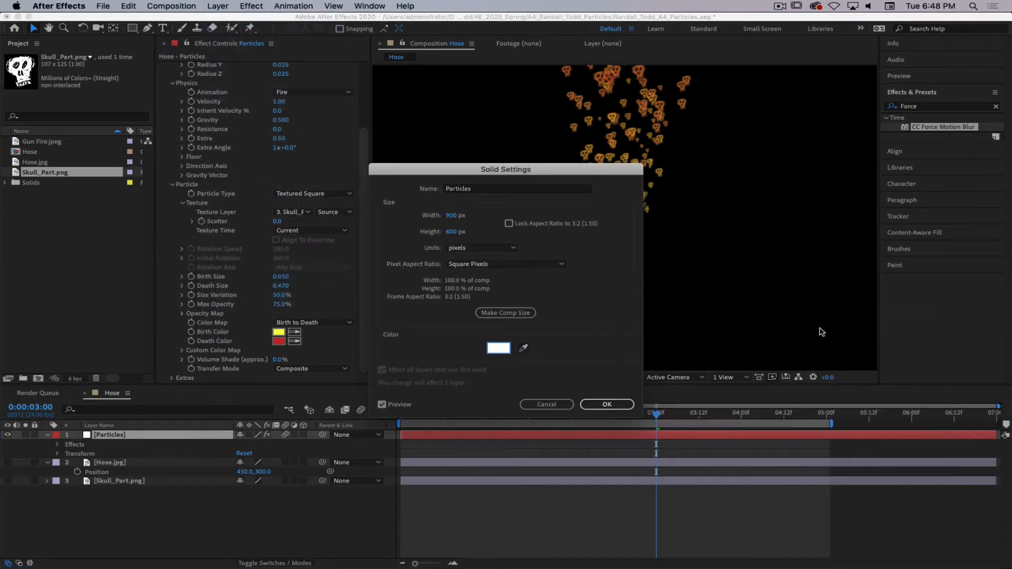
click(607, 404)
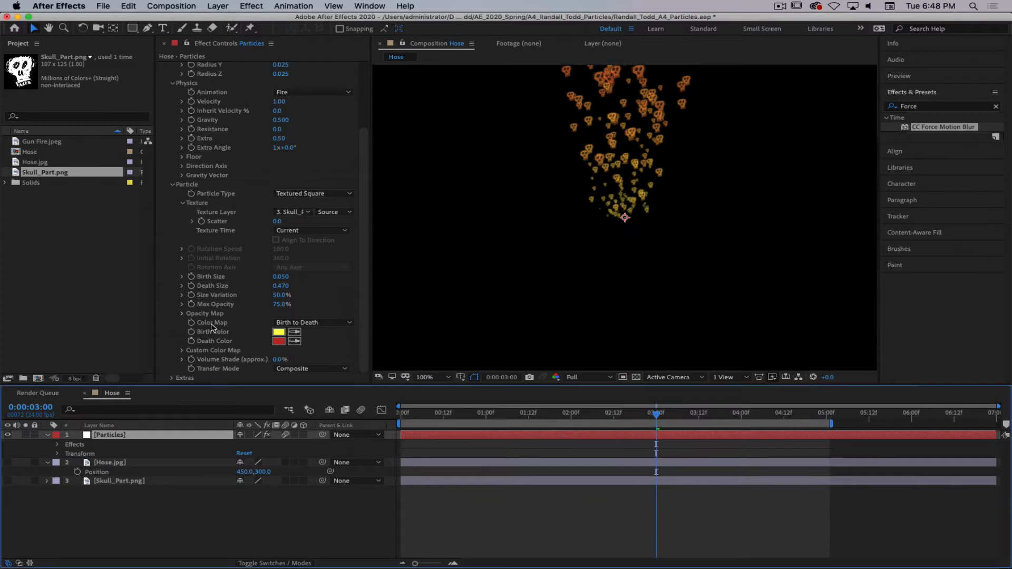
- Try the Origin Constant color map for the particles, and return to Birth to Death
click(298, 323)
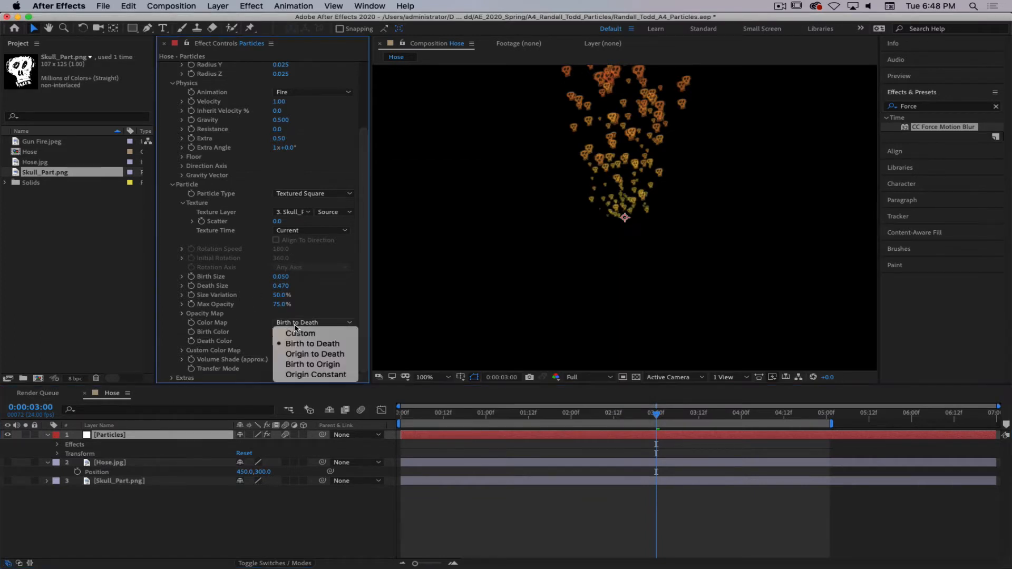
click(316, 375)
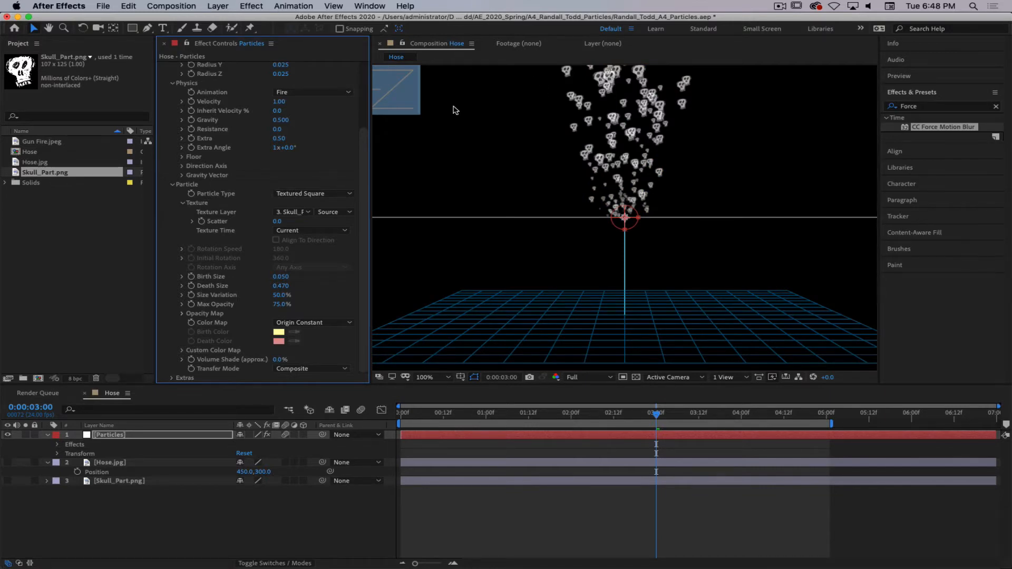
click(315, 322)
click(315, 342)
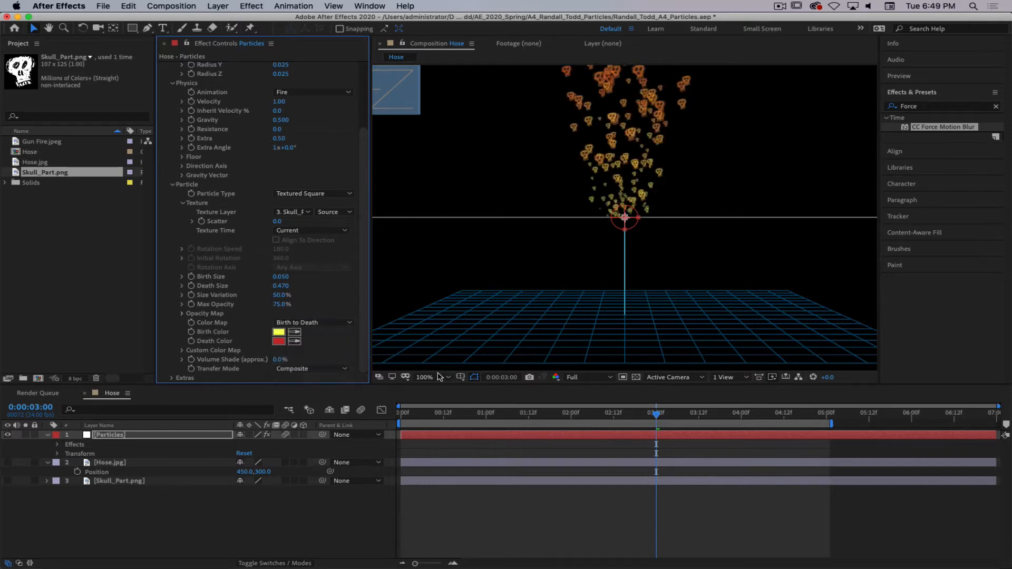
- Set the particles' birth color to white and their death color to black
click(278, 332)
click(646, 309)
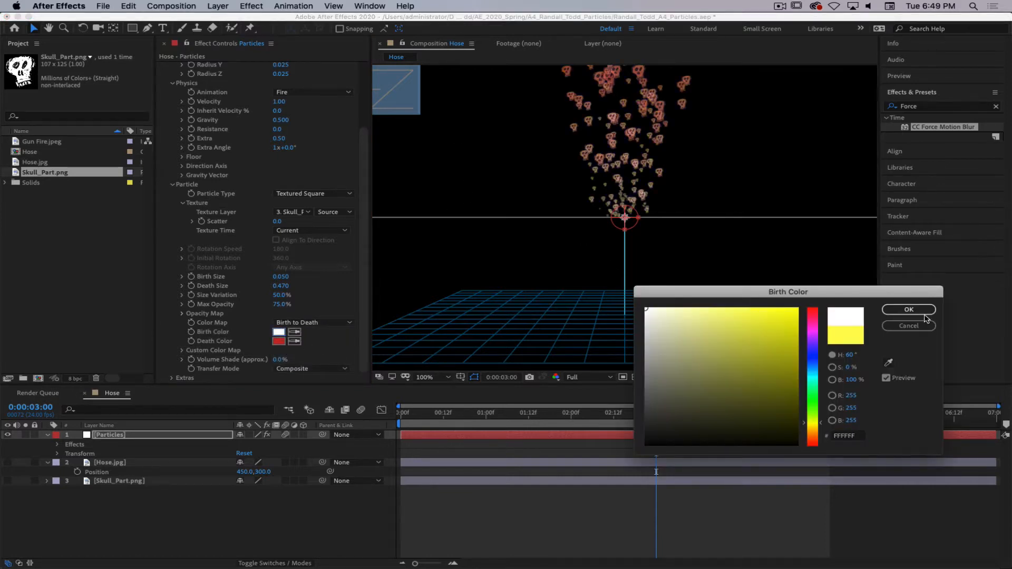
click(910, 309)
click(279, 341)
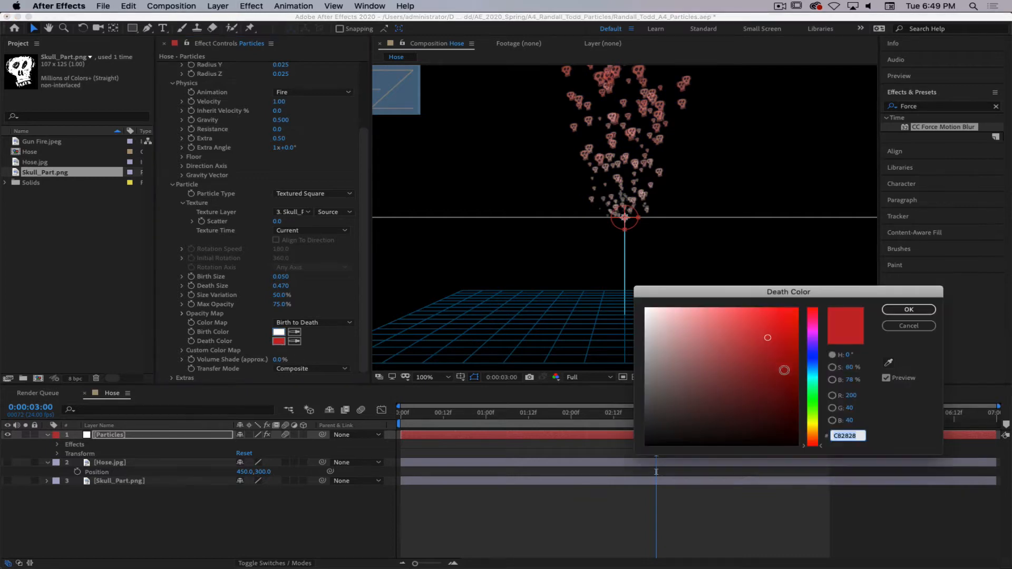
click(646, 438)
click(909, 309)
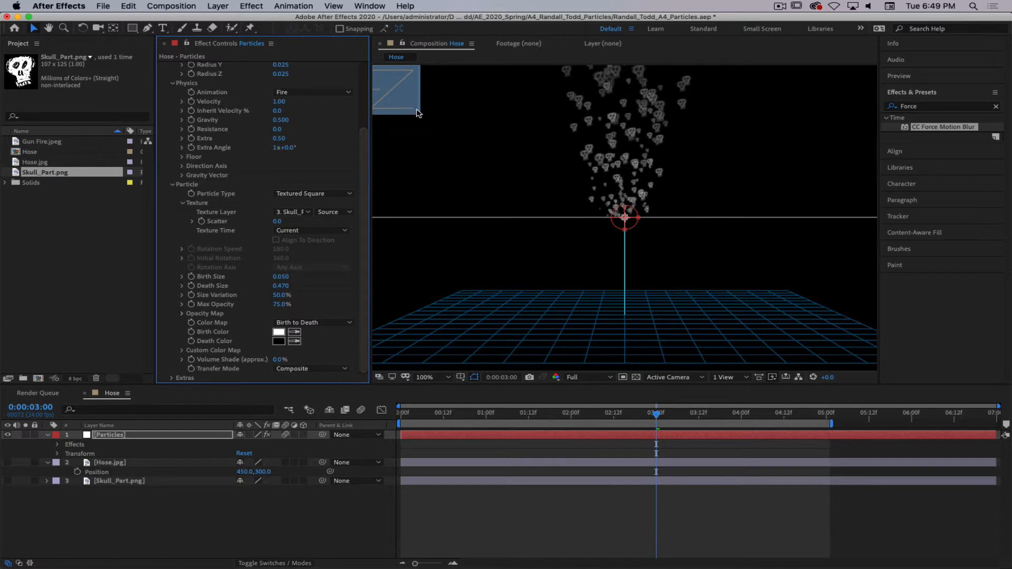
- Rotate the particle world's view to look down on the floor grid and preview the skull animation
drag(409, 100, 408, 147)
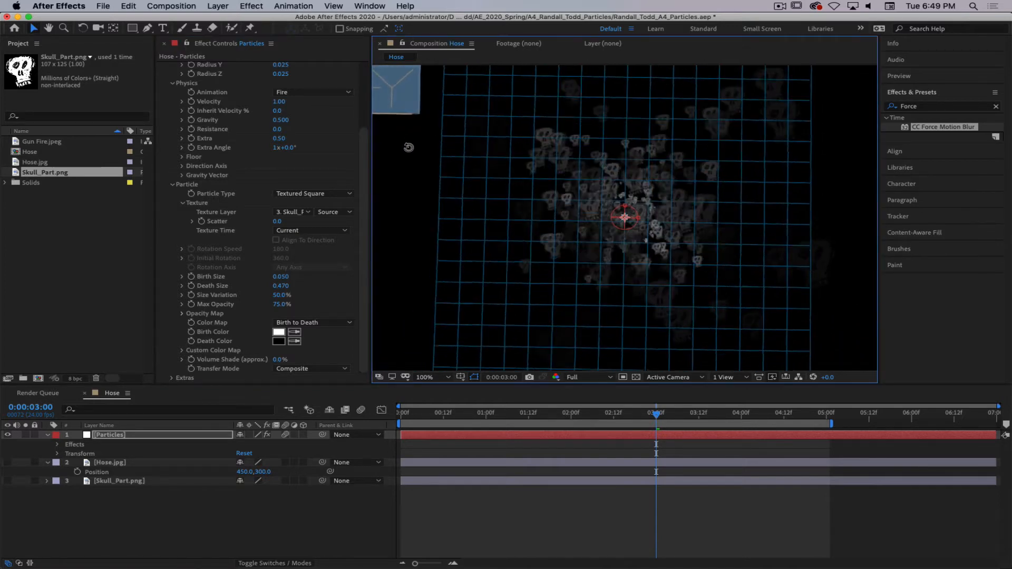
drag(659, 416, 625, 419)
key(space)
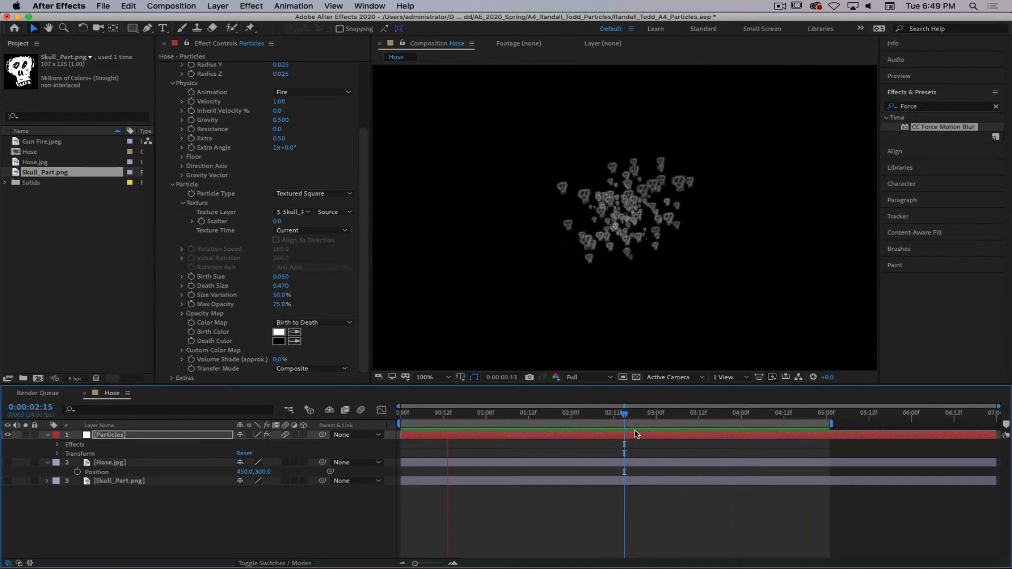
key(space)
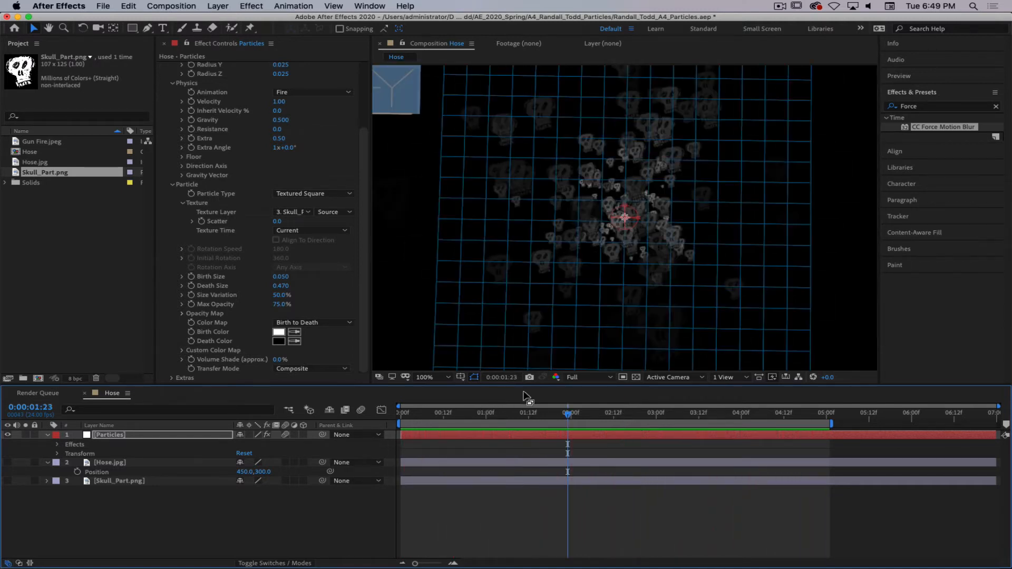
- Switch to Photoshop and create a new document 200 pixels wide and 200 pixels high
key(super+Tab)
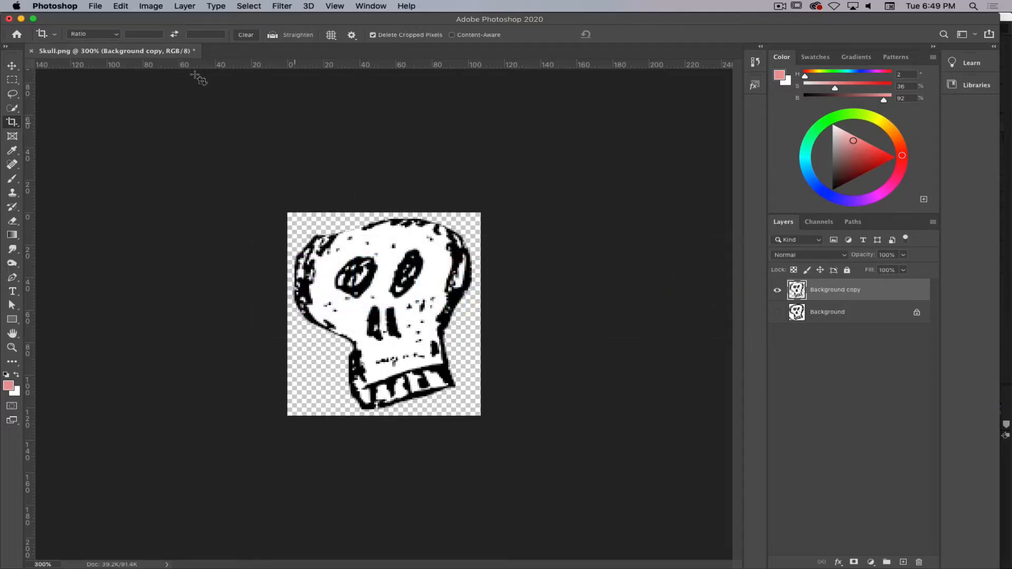
click(98, 8)
click(105, 18)
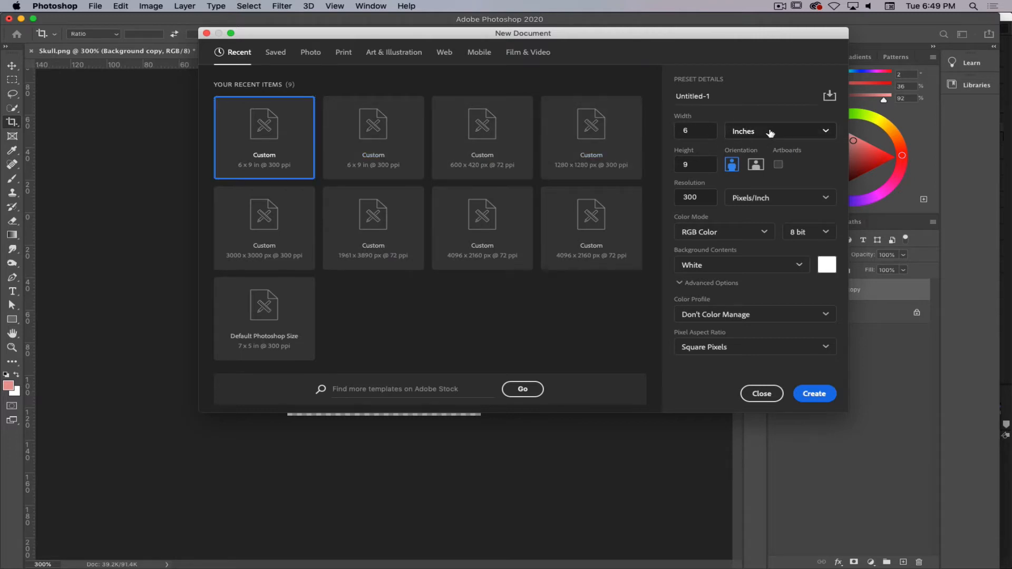
click(764, 136)
click(755, 160)
double_click(706, 130)
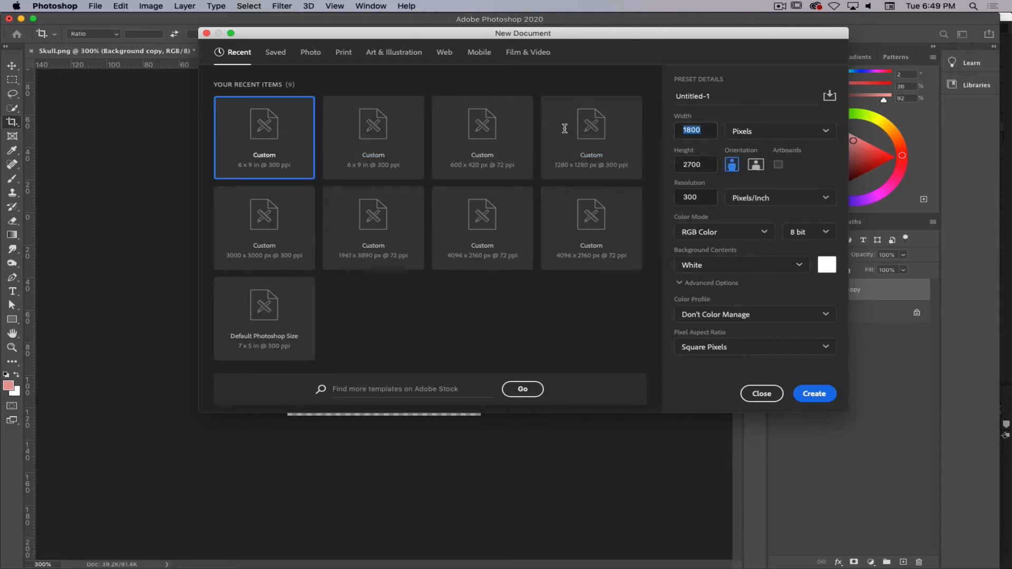
text(20)
click(654, 169)
drag(708, 166, 647, 160)
text(200)
key(Return)
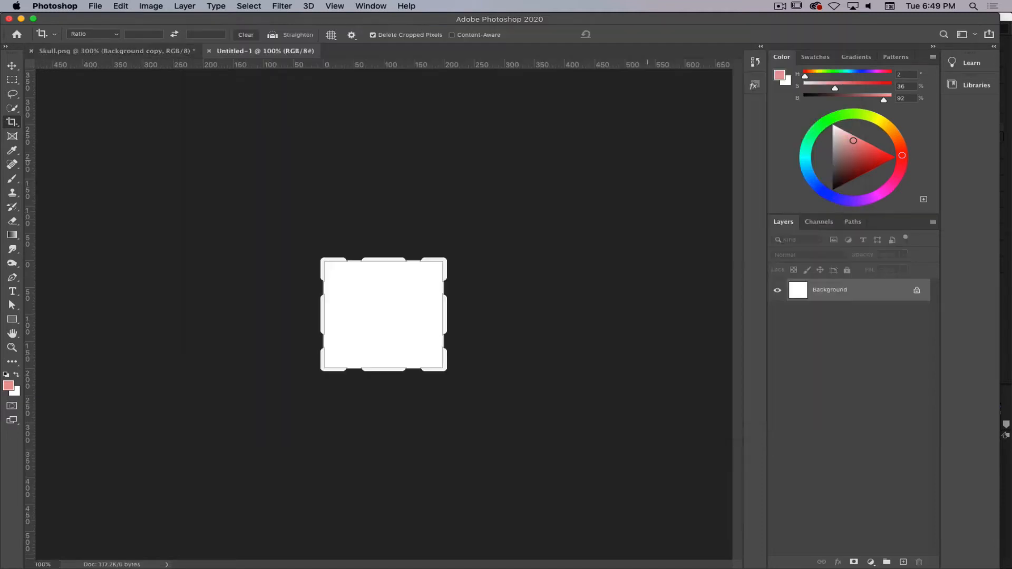
- Change the new document's resolution to 72 pixels per inch and set its width back to 200 pixels
click(162, 7)
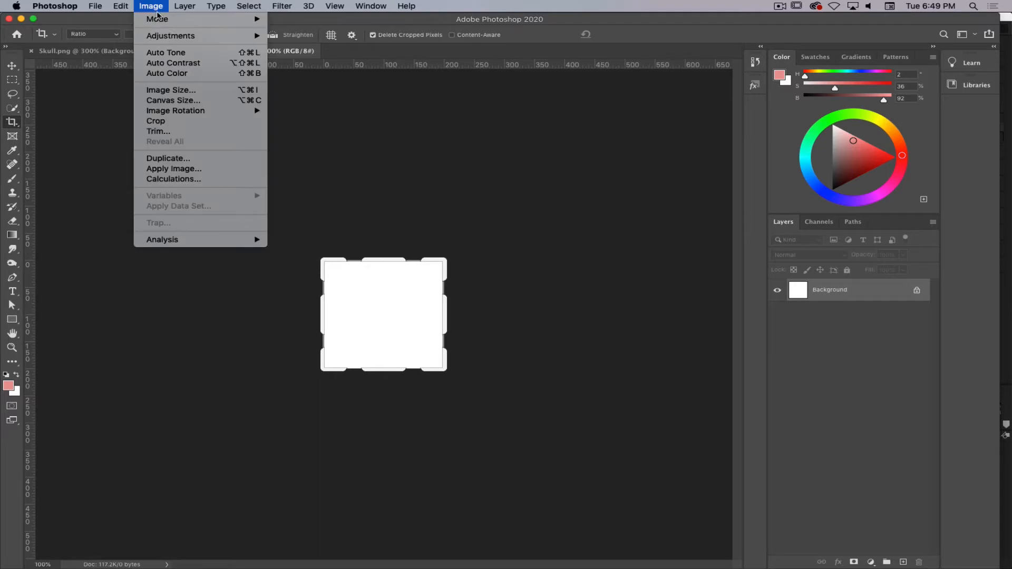
click(236, 91)
double_click(575, 287)
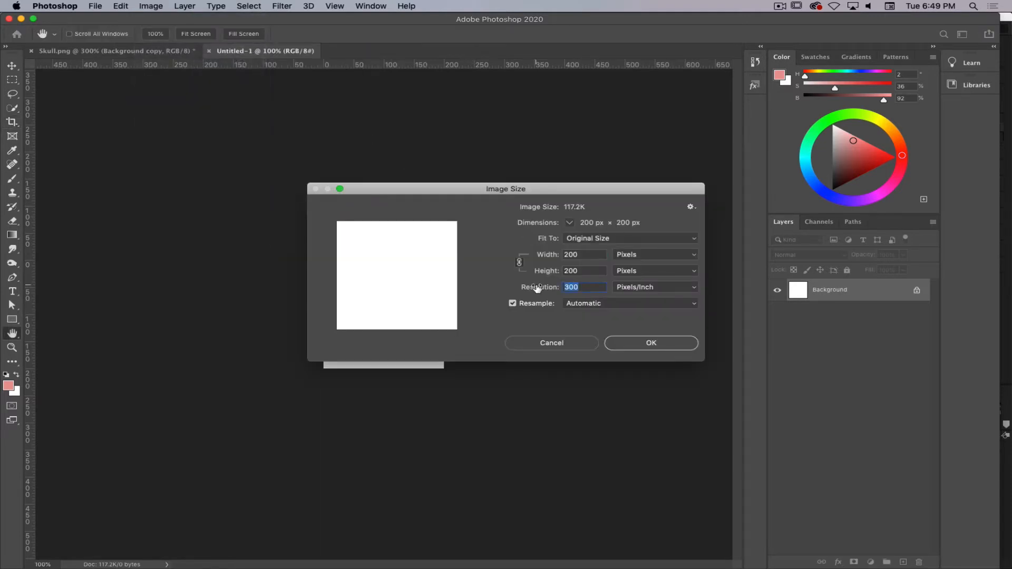
text(72)
double_click(584, 255)
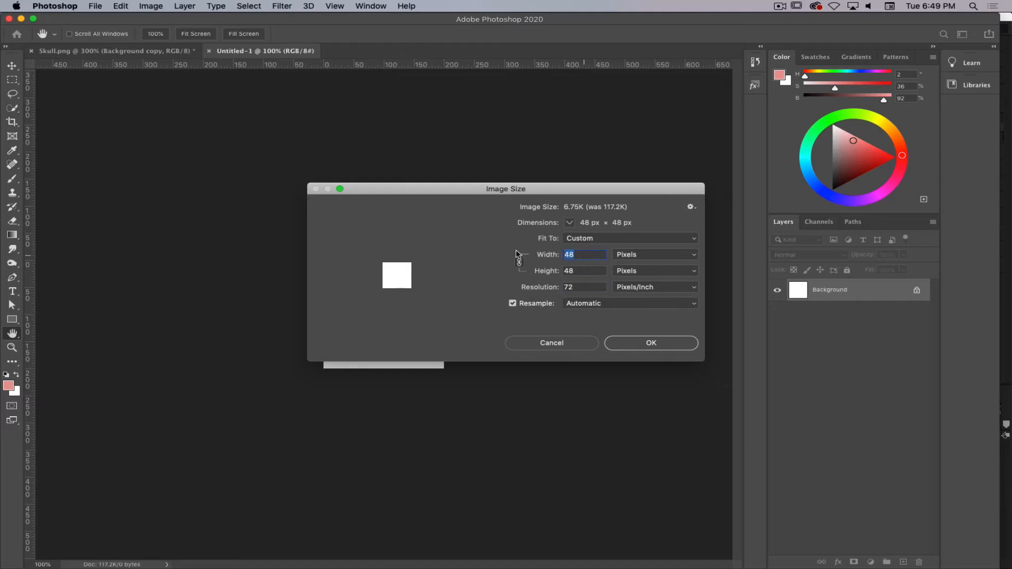
text(200)
click(651, 343)
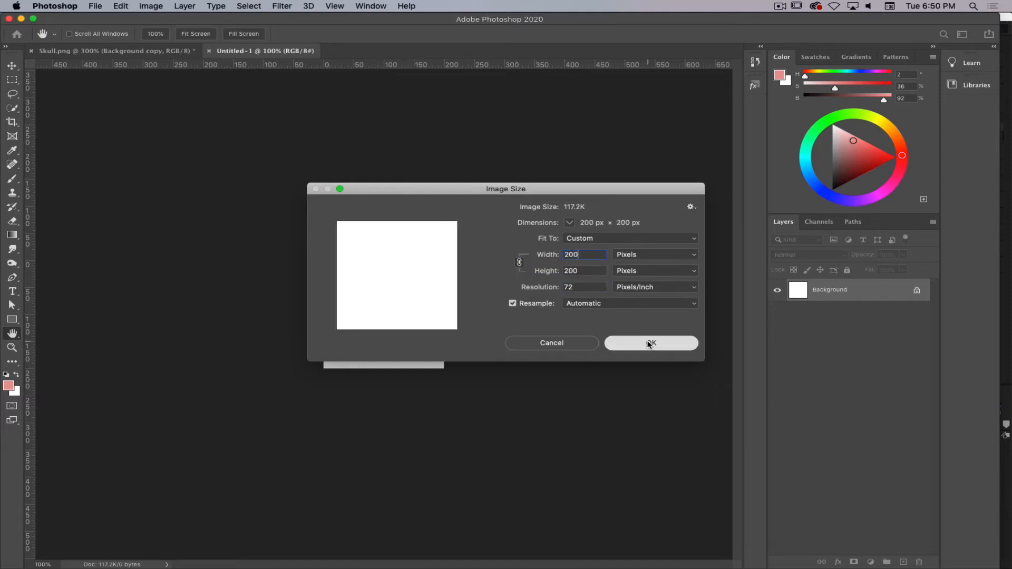
key(c)
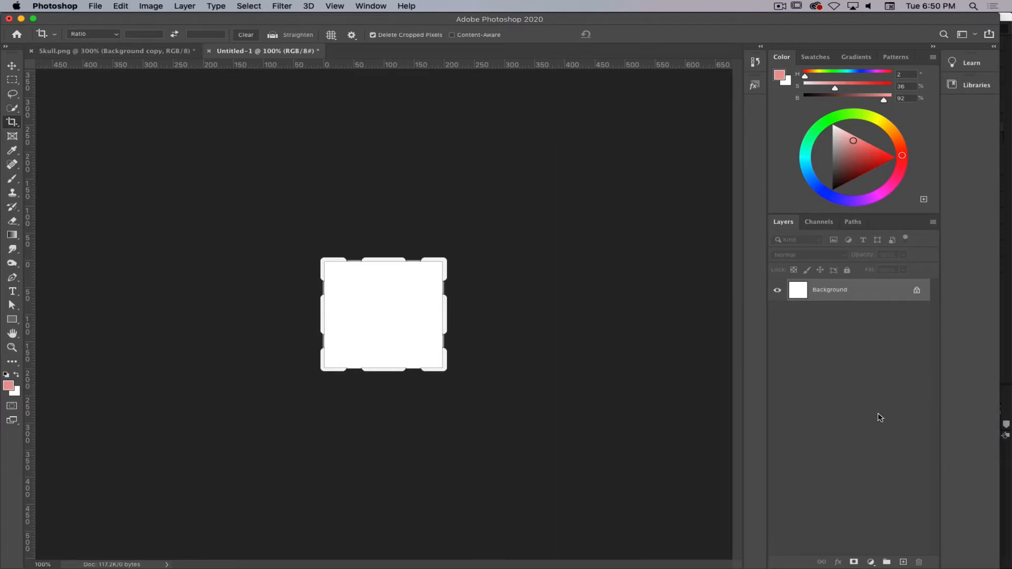
- Replace the Background layer with a new transparent layer and rename it Smokelet
click(903, 562)
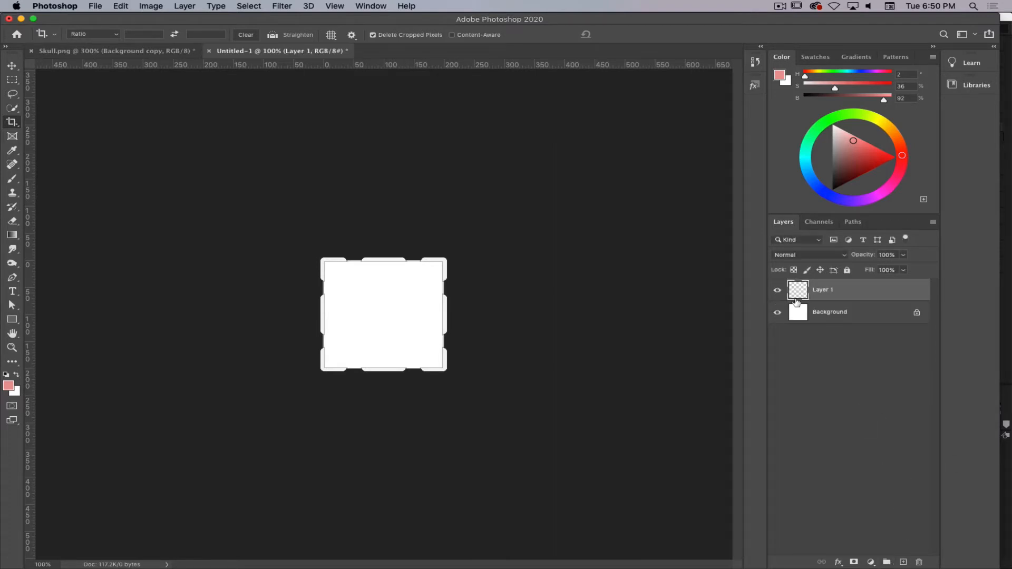
click(849, 320)
drag(849, 326, 919, 562)
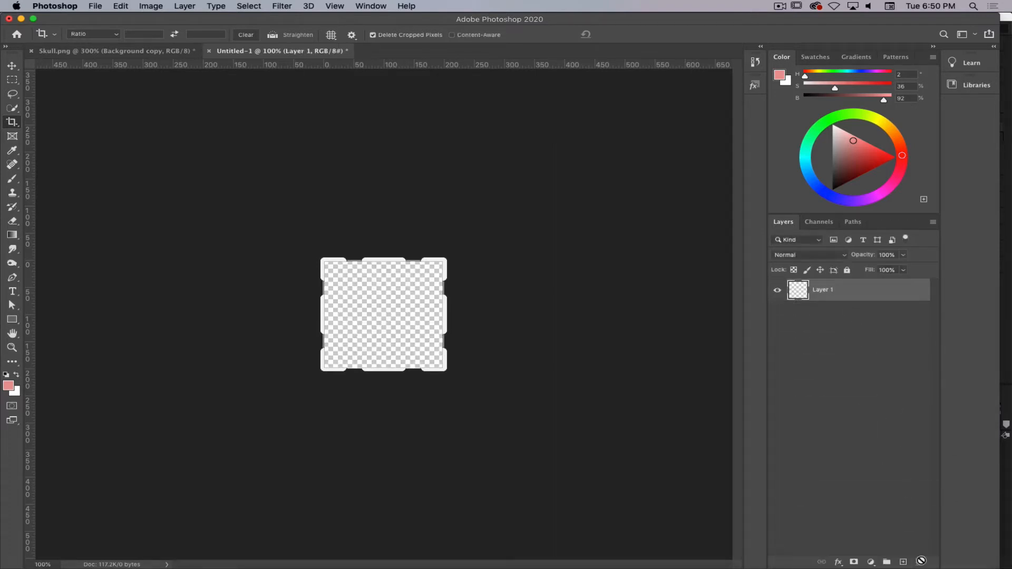
double_click(825, 291)
text(Smokelet)
key(Return)
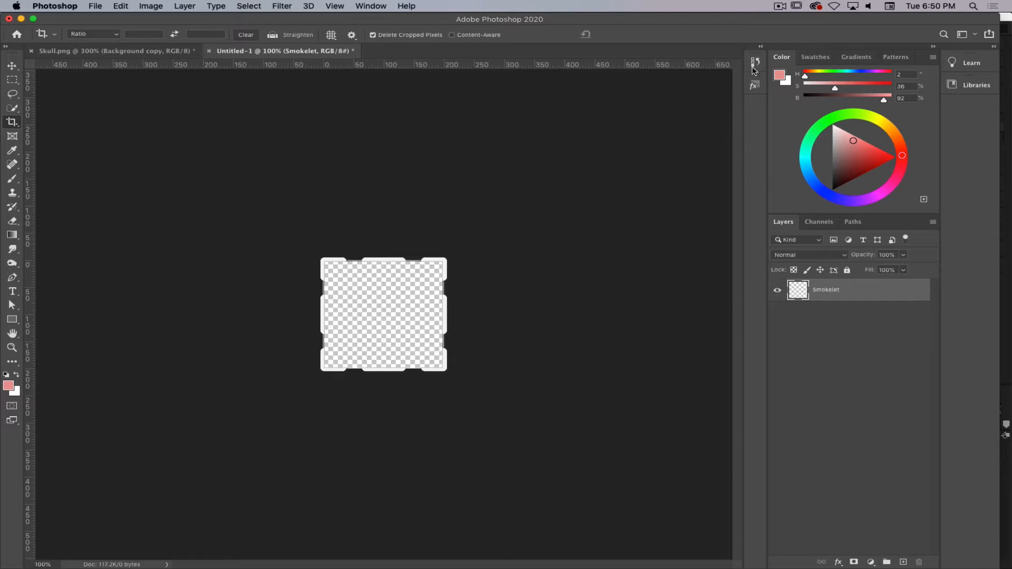
- Try to pick a soft round brush preset, and reset the foreground and background colors to black and white
click(20, 180)
click(79, 34)
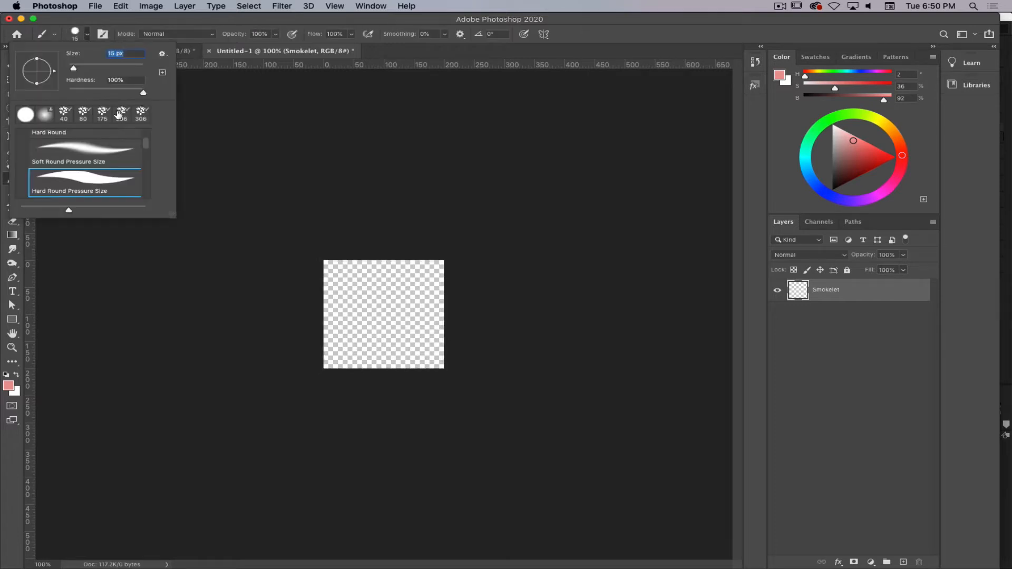
drag(145, 147, 142, 189)
click(133, 178)
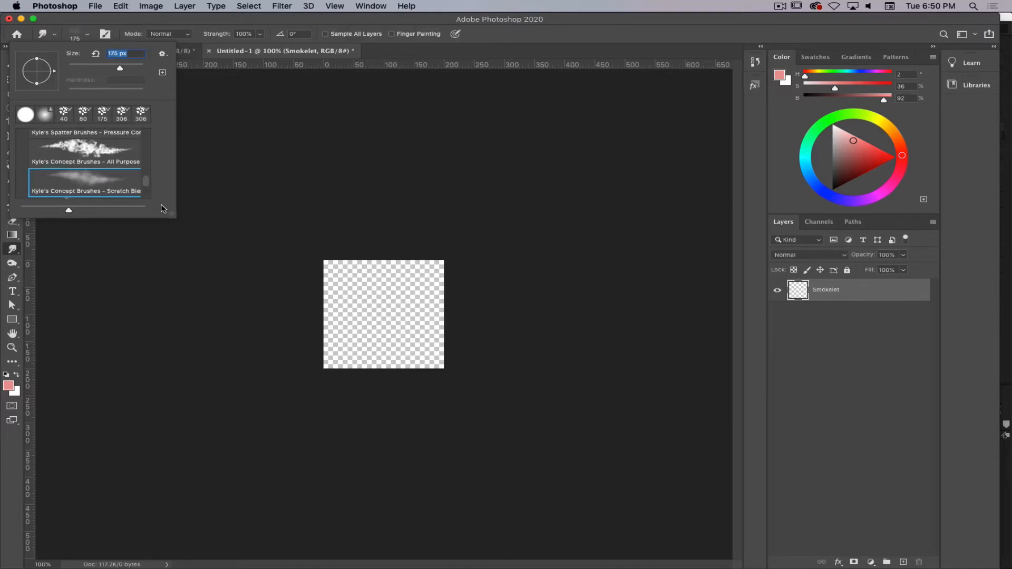
scroll(136, 169, up, 5)
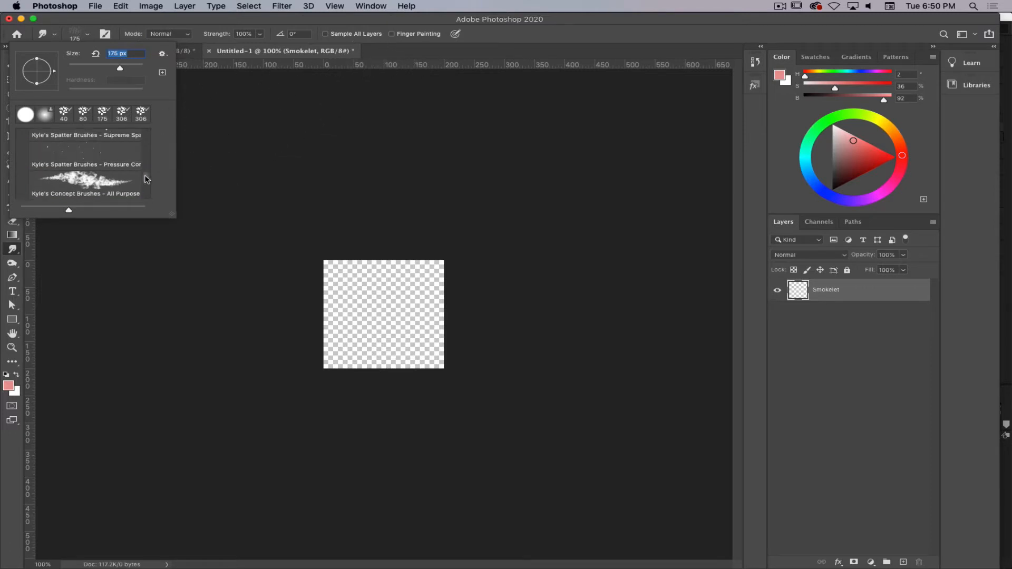
click(45, 115)
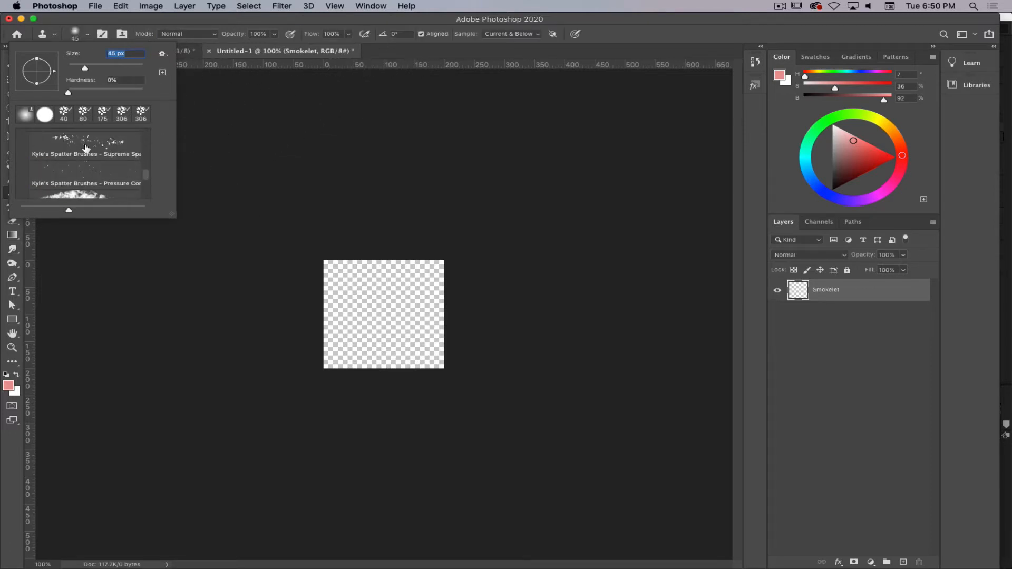
click(473, 55)
click(6, 374)
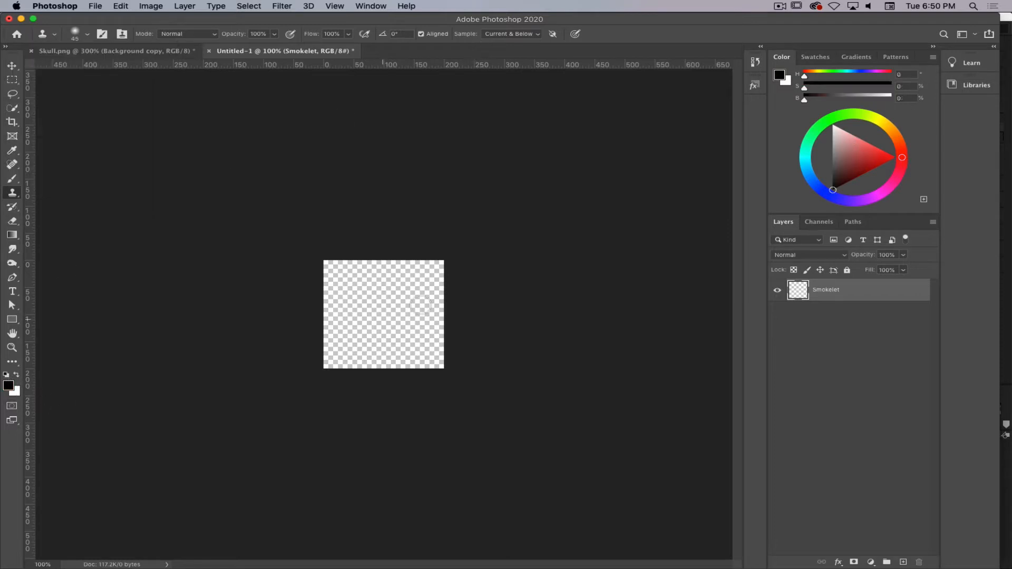
- Set the Clone Stamp tool's opacity to 30% and flow to 22%, and try to paint on the Smokelet layer
click(275, 34)
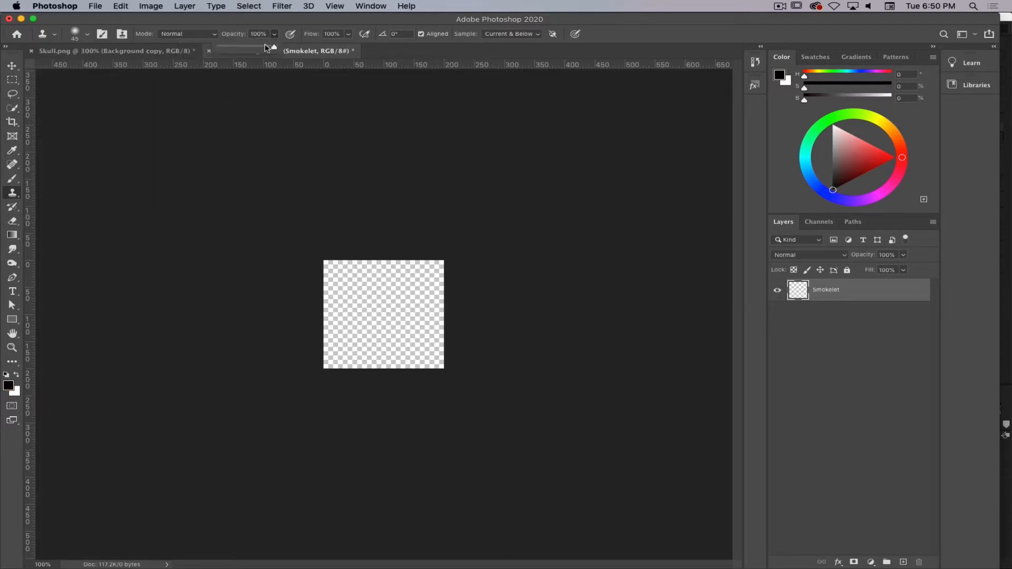
drag(274, 48, 237, 48)
click(348, 34)
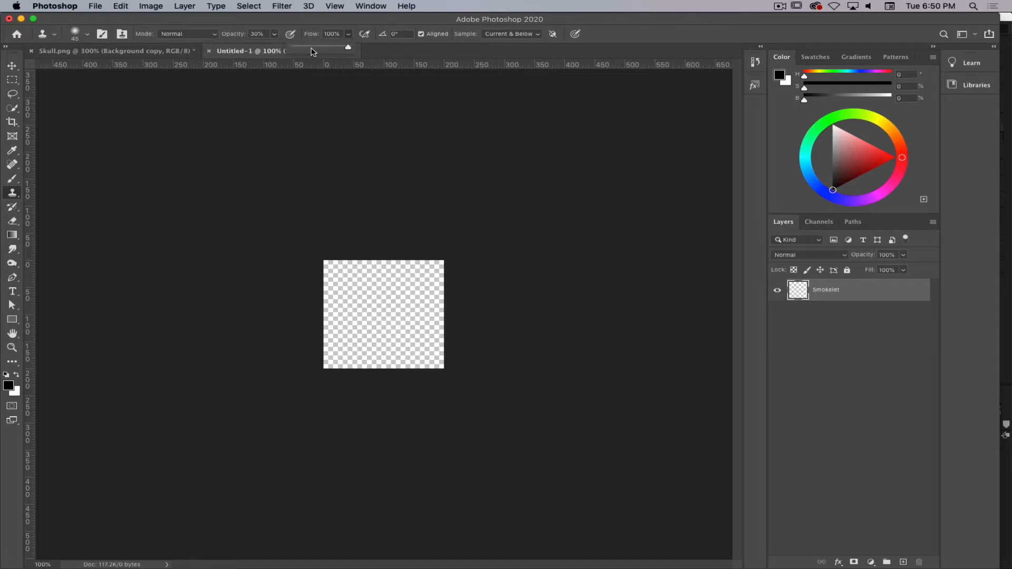
drag(314, 51, 305, 48)
click(373, 306)
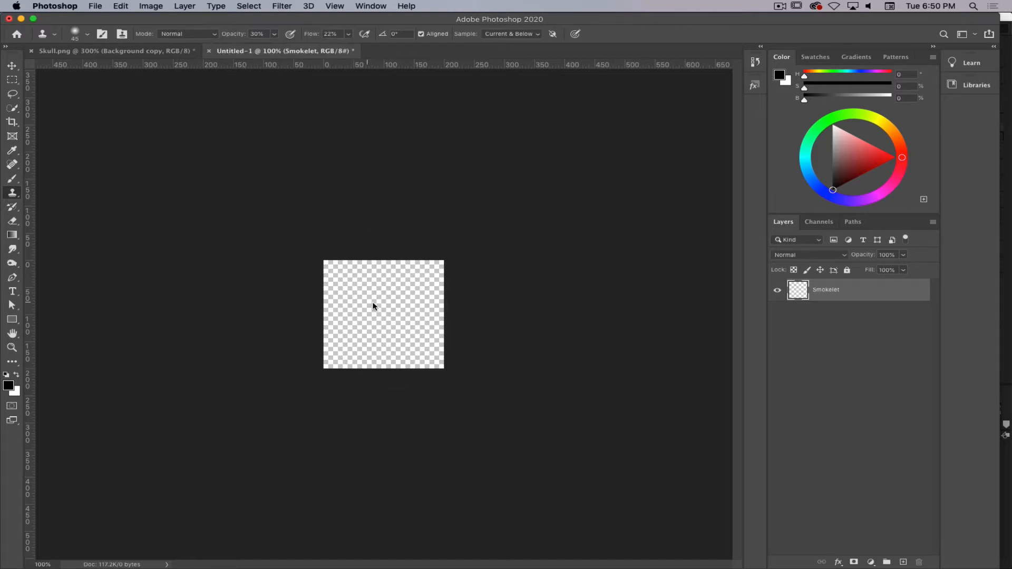
click(373, 306)
click(608, 199)
- Paint a black test stroke on the Smokelet layer with the hard round brush at 30 px, and undo it
key(b)
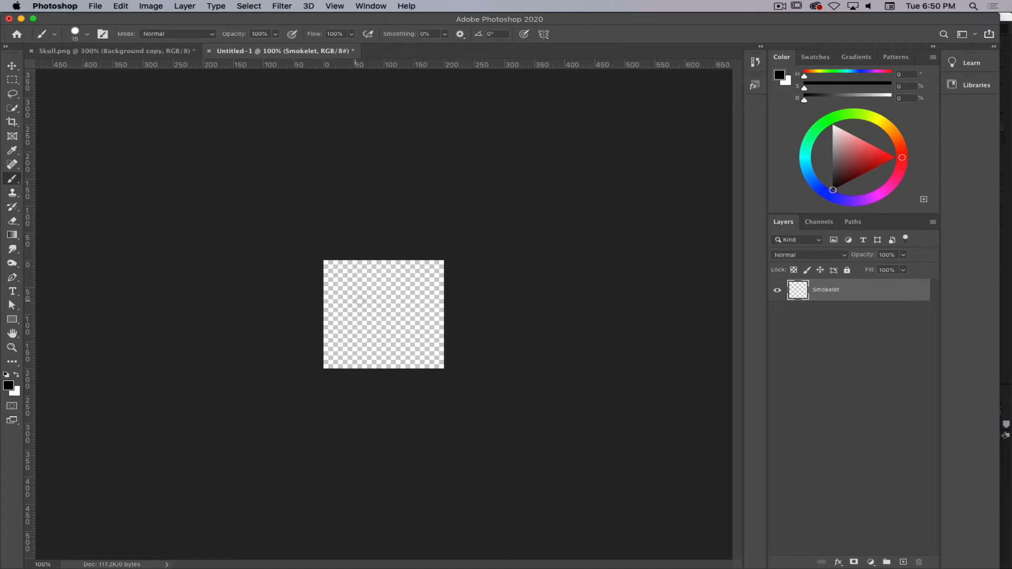
key(bracketright)
key(bracketright)
drag(359, 305, 385, 316)
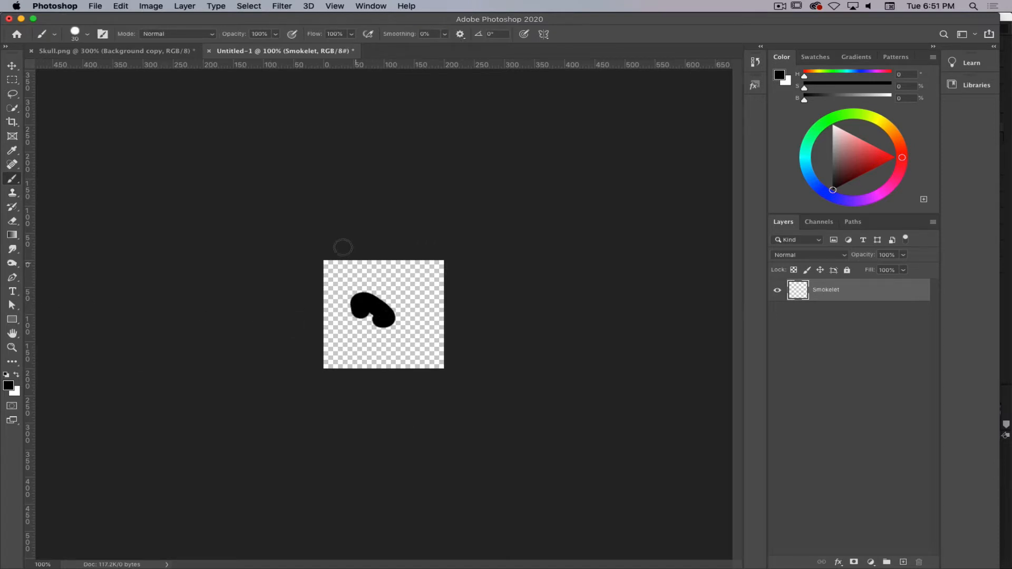
key(super+z)
click(87, 34)
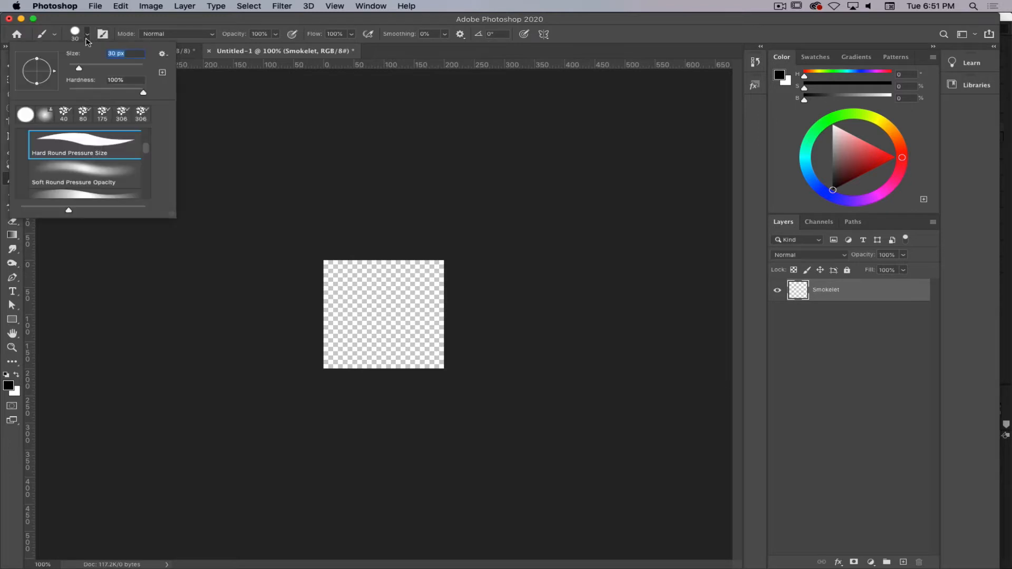
key(s)
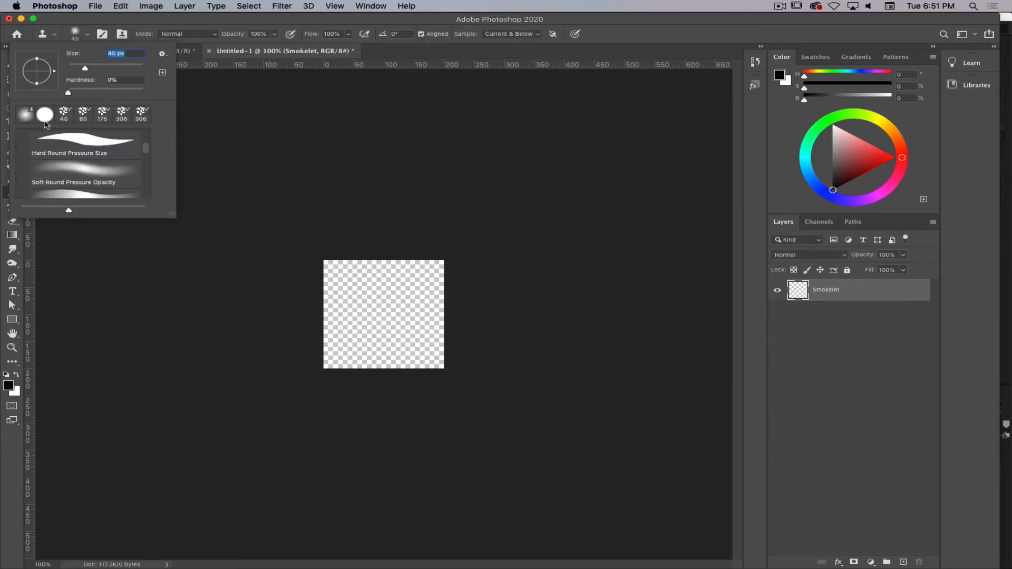
click(79, 37)
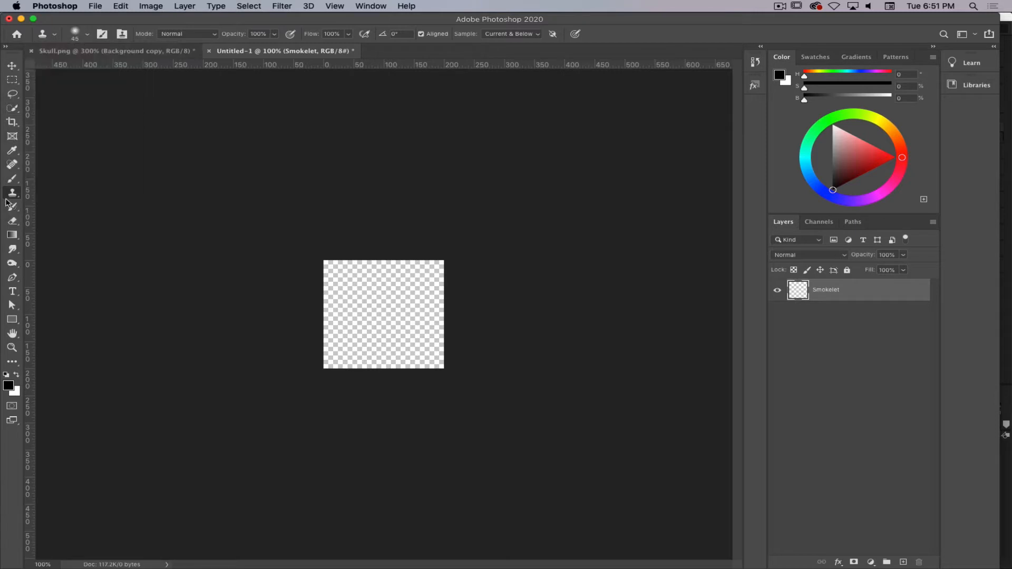
- Set the Brush tool's hardness to 0% and its size to about 84 px
click(13, 182)
click(75, 33)
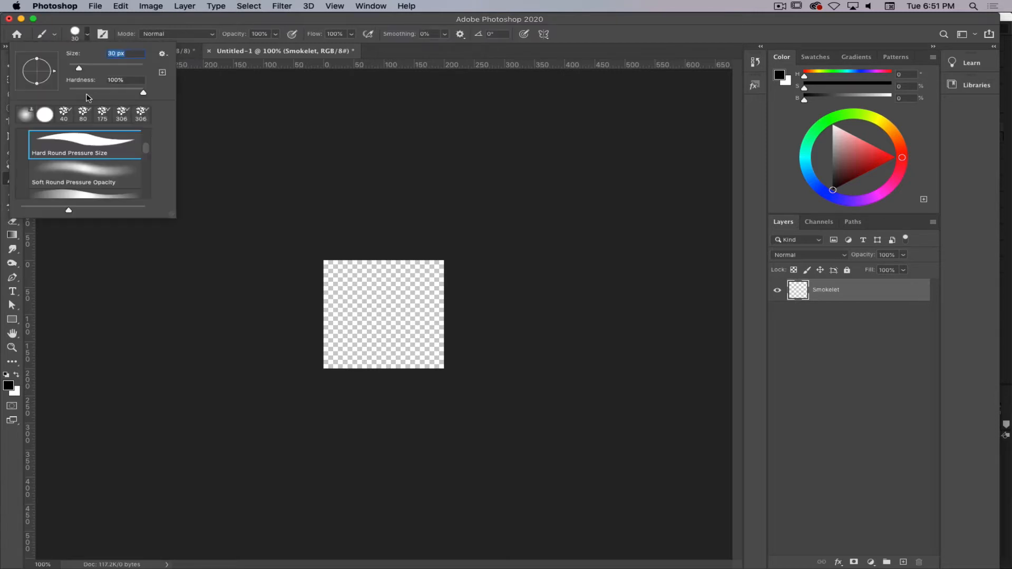
drag(141, 90, 68, 90)
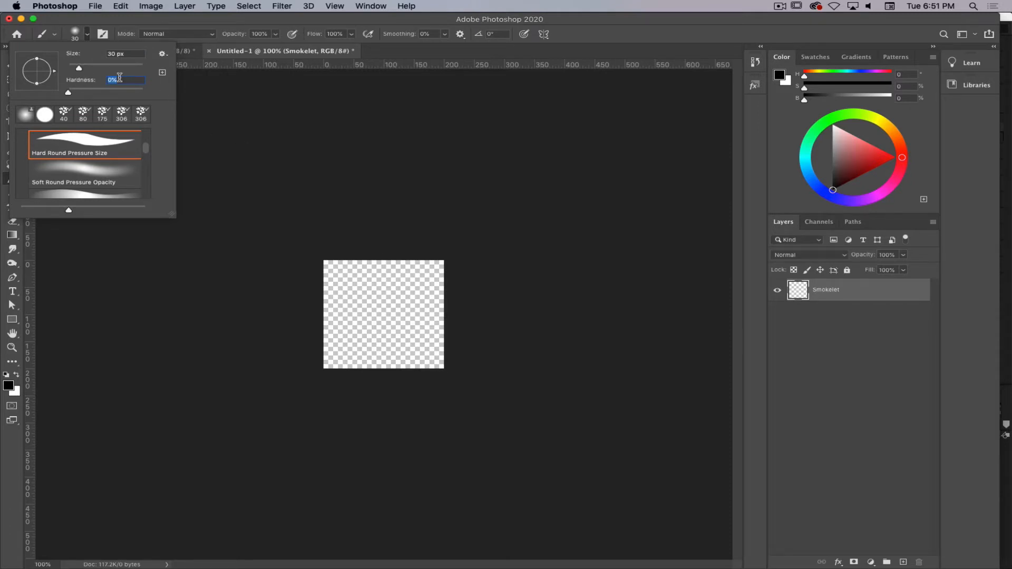
drag(79, 70, 99, 69)
key(Return)
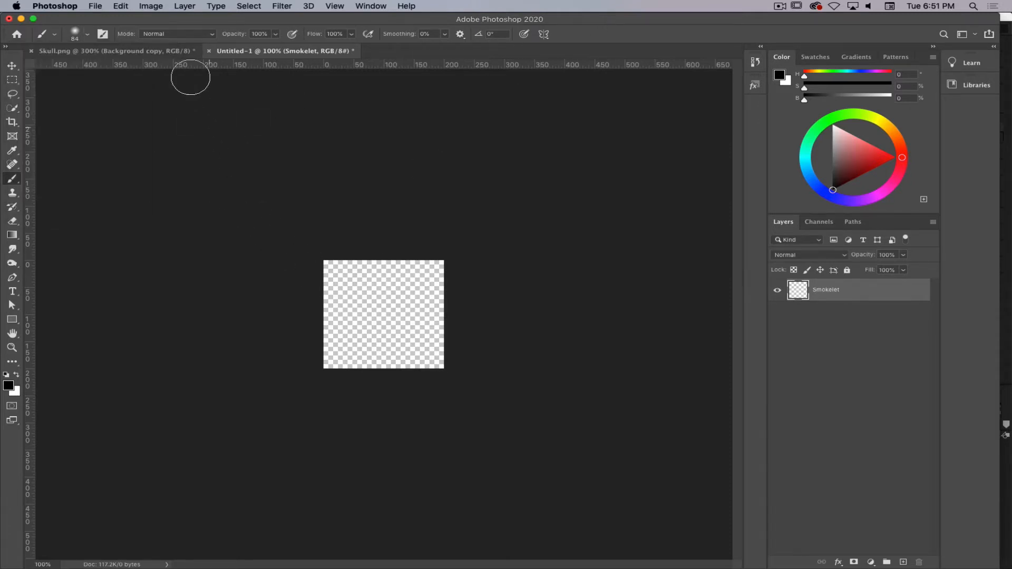
- Set the foreground color to dark gray 393939 and paint a soft diagonal blob in the upper middle of the canvas
click(8, 385)
drag(169, 149, 102, 173)
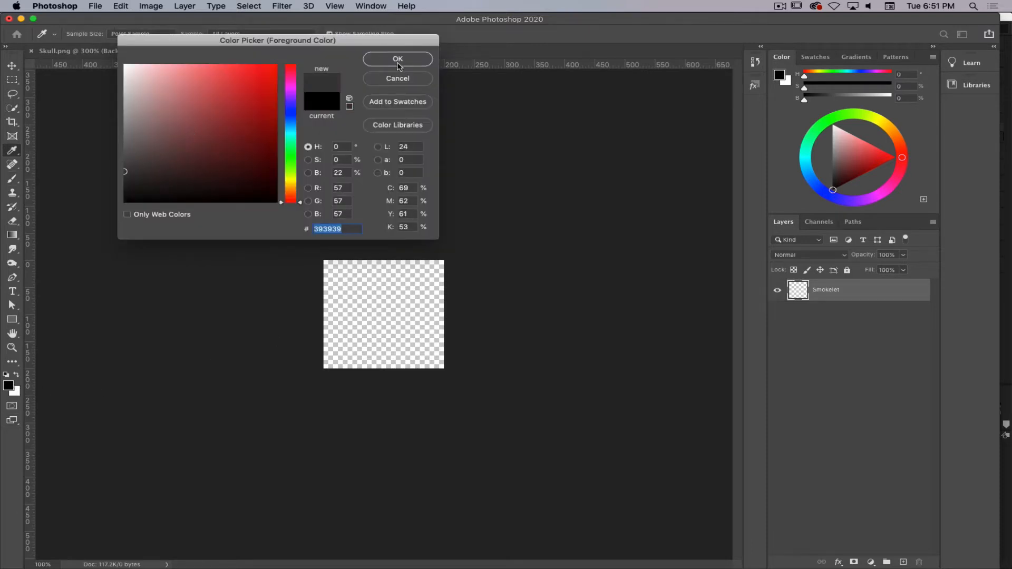
click(398, 59)
key(b)
click(370, 304)
drag(371, 304, 394, 287)
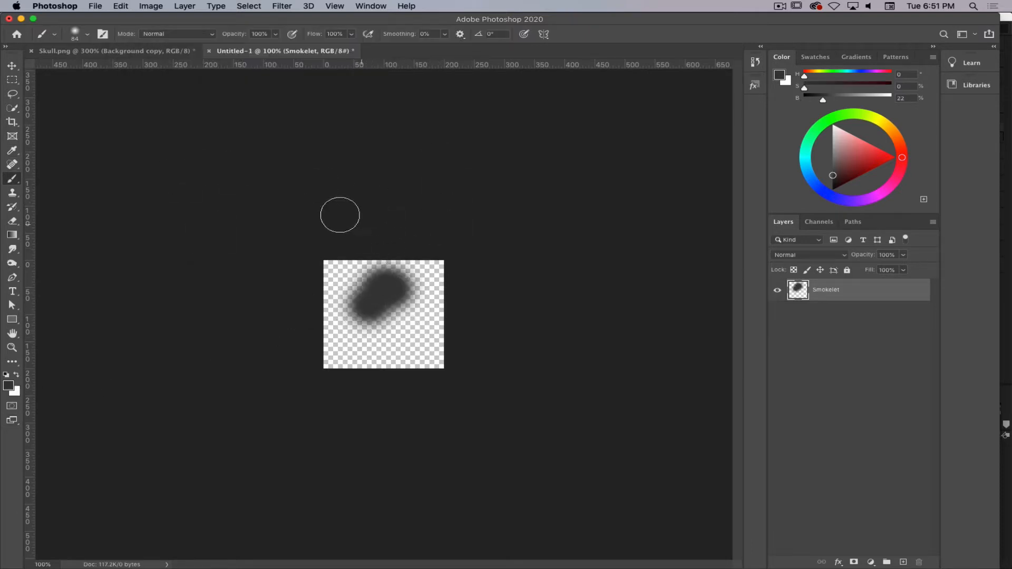
- Swap the foreground color to white, try a full-opacity stroke over the blob's lower edge, and undo it
key(x)
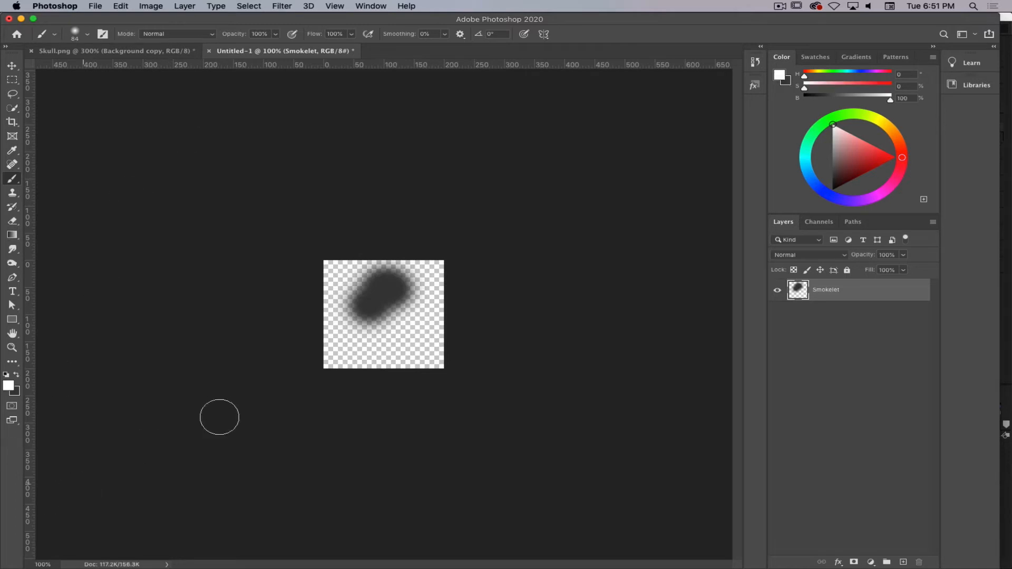
drag(403, 330, 379, 301)
key(super+z)
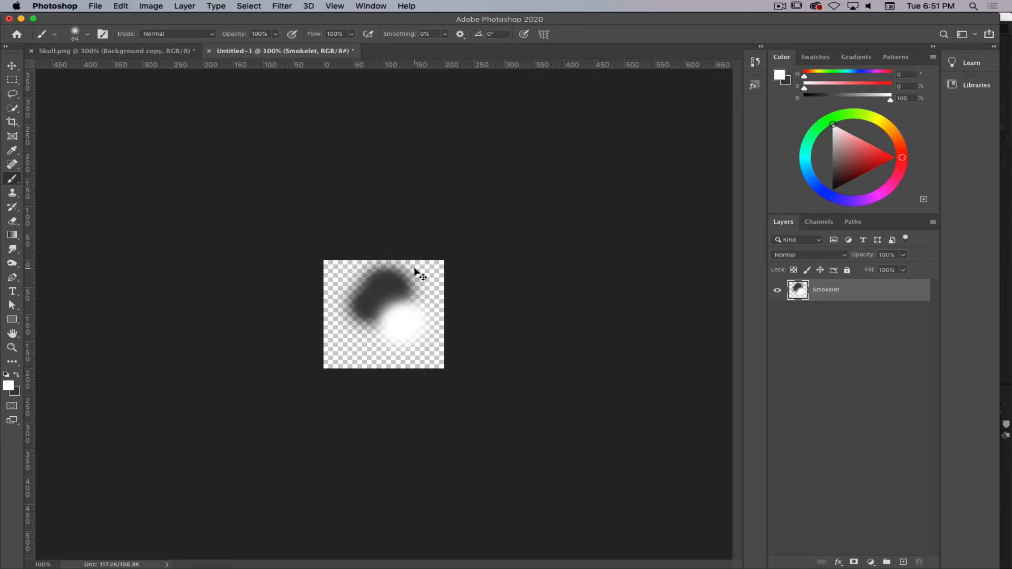
key(super+z)
- Lower the brush's opacity and flow, and paint faint white highlights over the lower part of the dark blob
click(275, 35)
drag(278, 47, 230, 46)
click(350, 34)
drag(353, 47, 306, 47)
click(371, 327)
mouse_move(371, 327)
mouse_down()
mouse_move(405, 299)
mouse_move(376, 330)
mouse_move(398, 324)
mouse_move(387, 314)
mouse_move(400, 287)
mouse_move(401, 328)
mouse_move(231, 400)
mouse_move(358, 367)
mouse_move(382, 307)
mouse_move(363, 320)
mouse_move(404, 311)
mouse_move(407, 330)
mouse_move(428, 317)
mouse_move(400, 303)
mouse_move(367, 317)
mouse_move(359, 351)
mouse_move(389, 301)
mouse_move(361, 326)
mouse_move(351, 301)
mouse_move(364, 309)
mouse_move(366, 292)
mouse_move(373, 318)
mouse_up()
key(x)
key(x)
key(v)
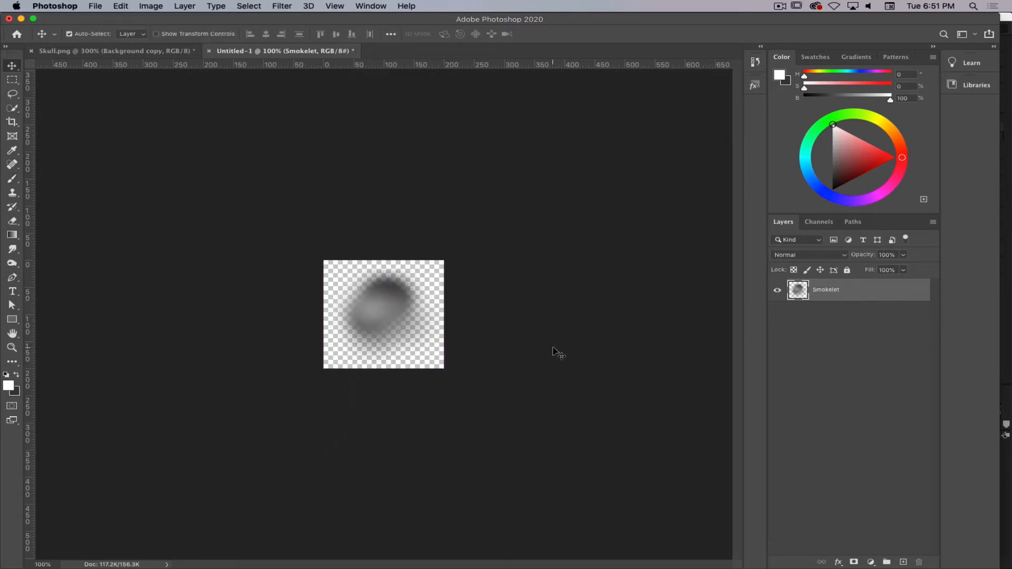
- Save the painted smoke image as a PNG copy named Smokelet in the project folder, keeping the default PNG options
key(super+s)
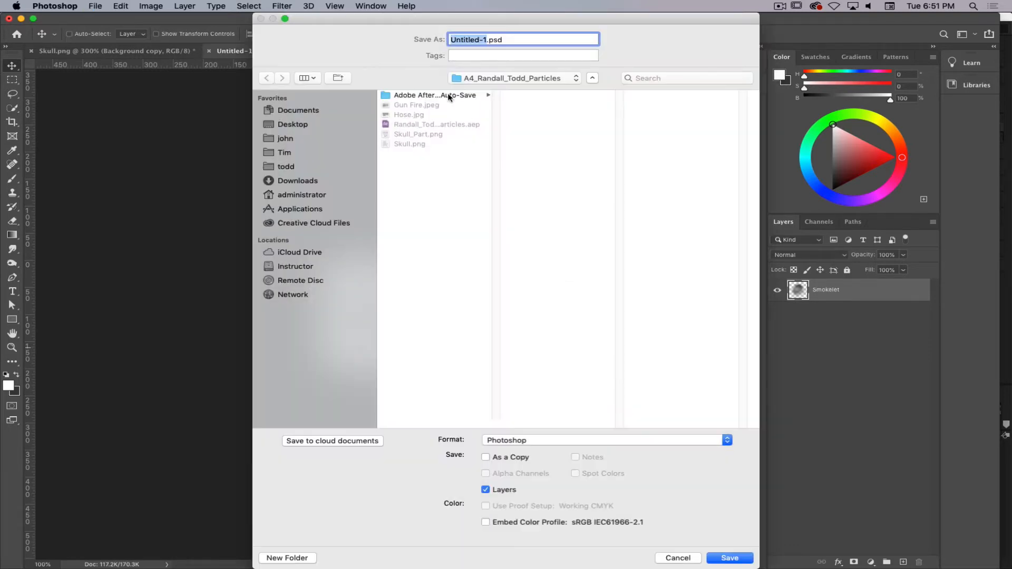
text(Smokelet)
click(551, 441)
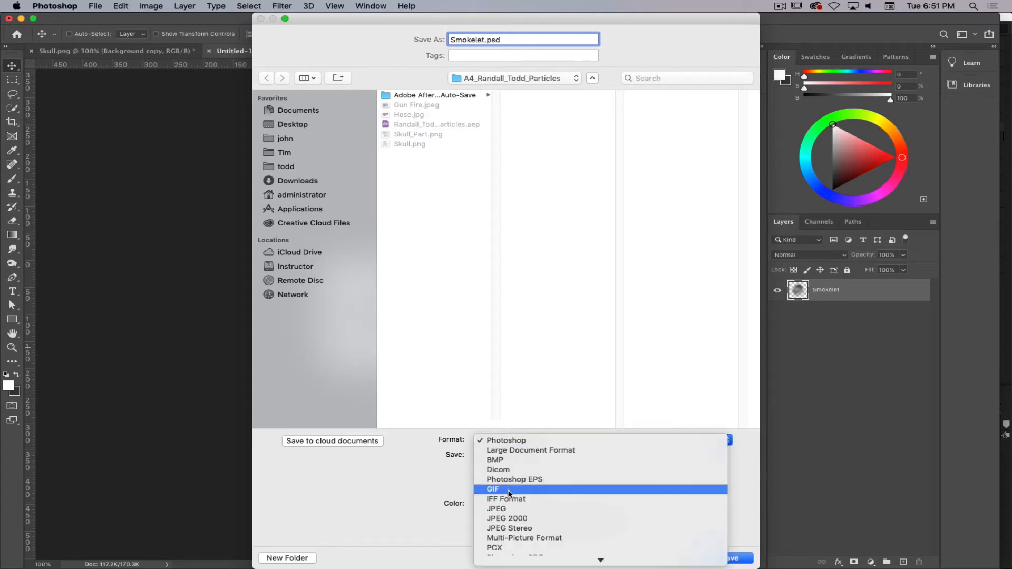
click(505, 45)
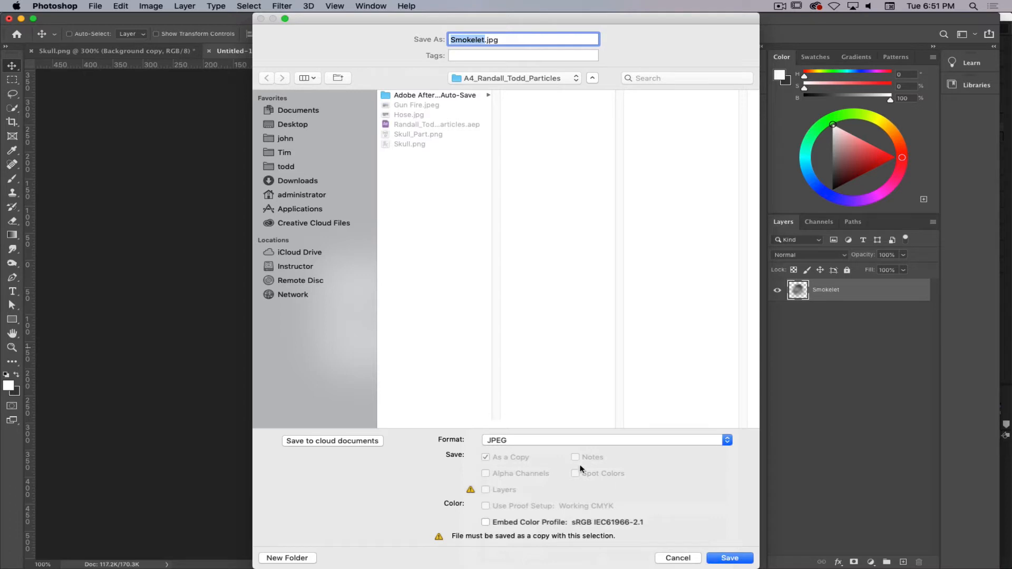
click(562, 443)
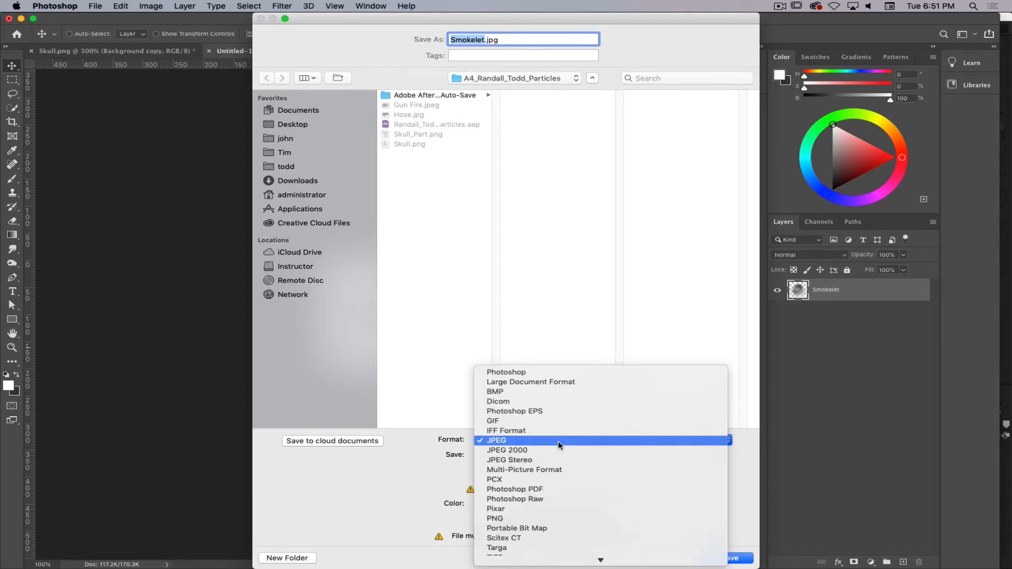
click(513, 521)
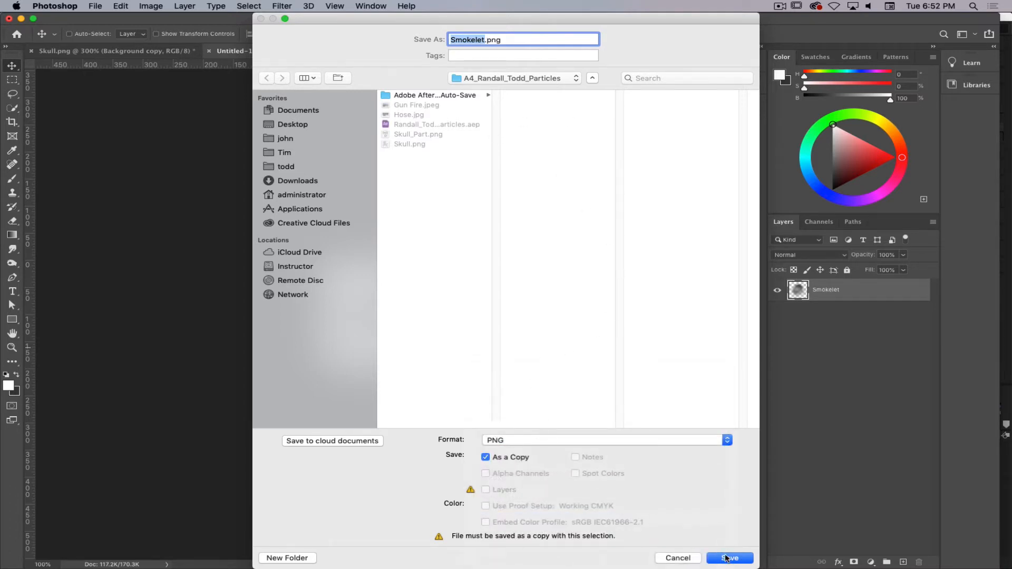
click(726, 559)
click(582, 254)
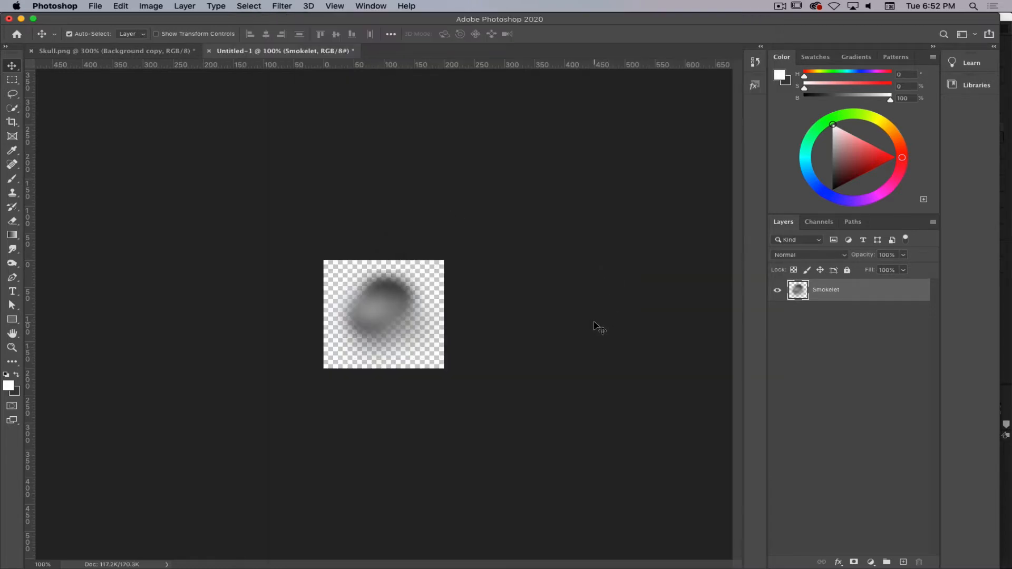
- Switch to After Effects and import Smokelet.png into the project as footage
key(super+Tab)
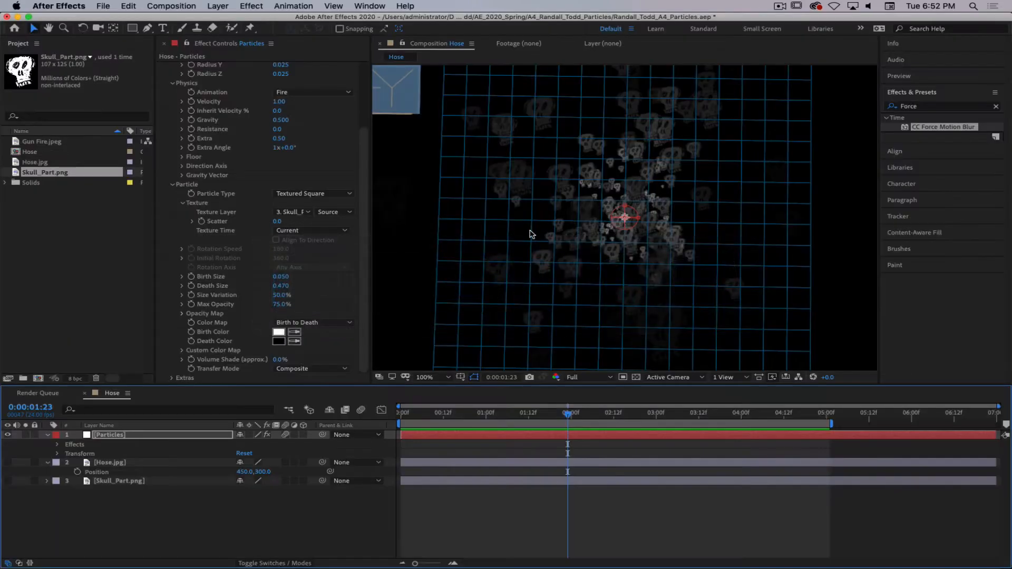
click(117, 463)
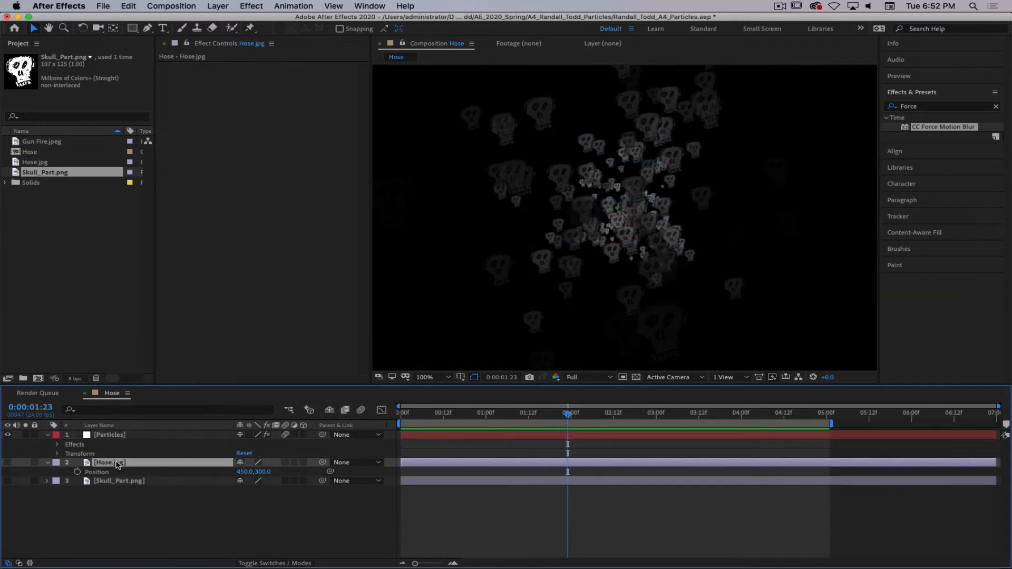
click(38, 192)
right_click(43, 222)
mouse_move(99, 271)
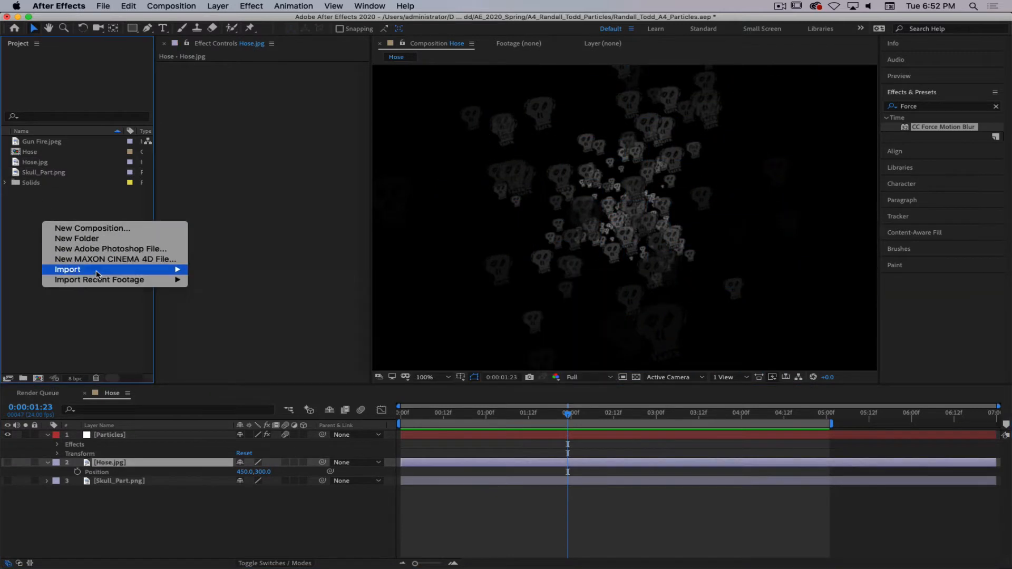
click(211, 269)
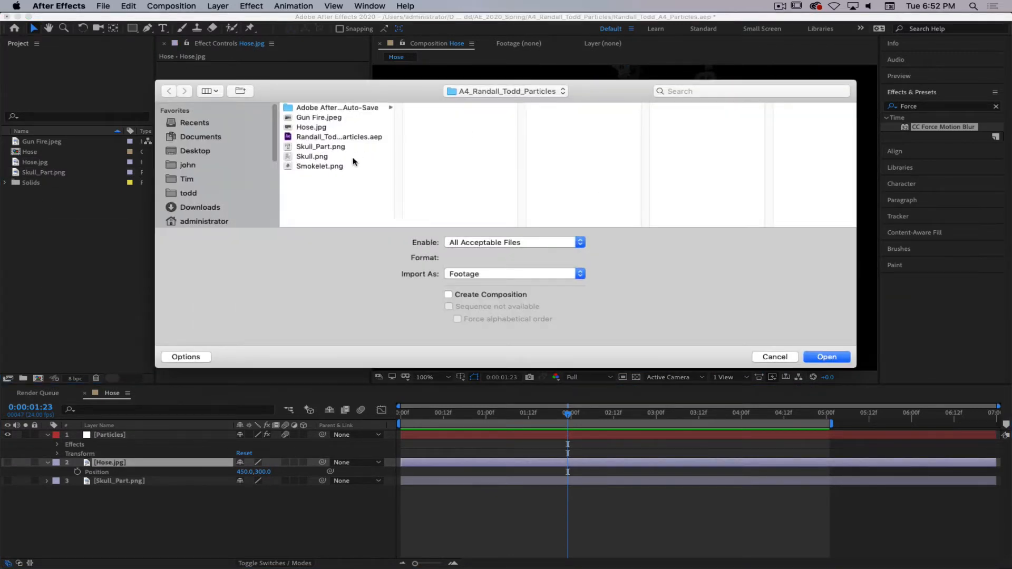
click(322, 166)
click(823, 357)
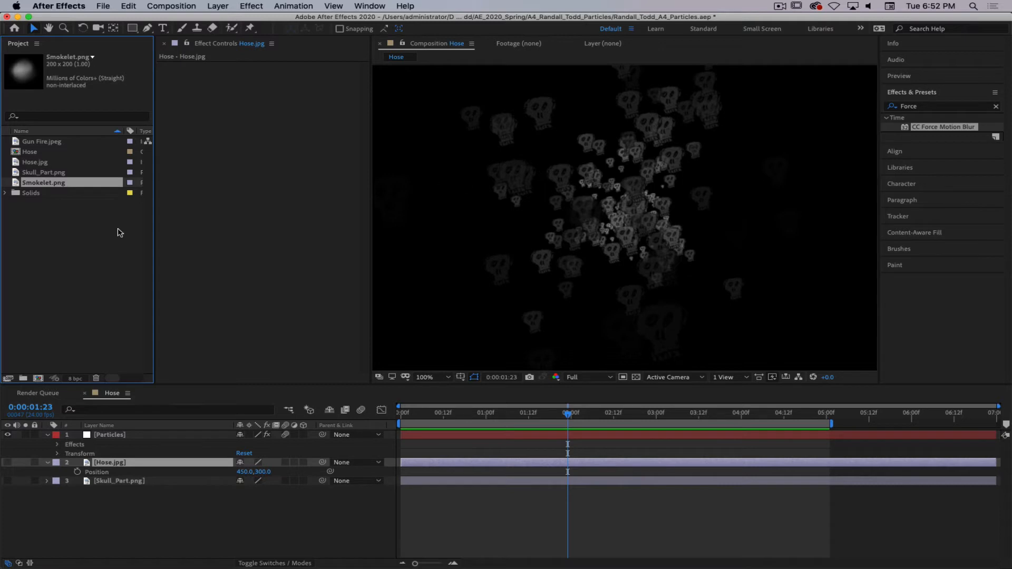
- Add Smokelet.png to the Hose composition beneath the Skull_Part.png layer and turn off its visibility
click(72, 234)
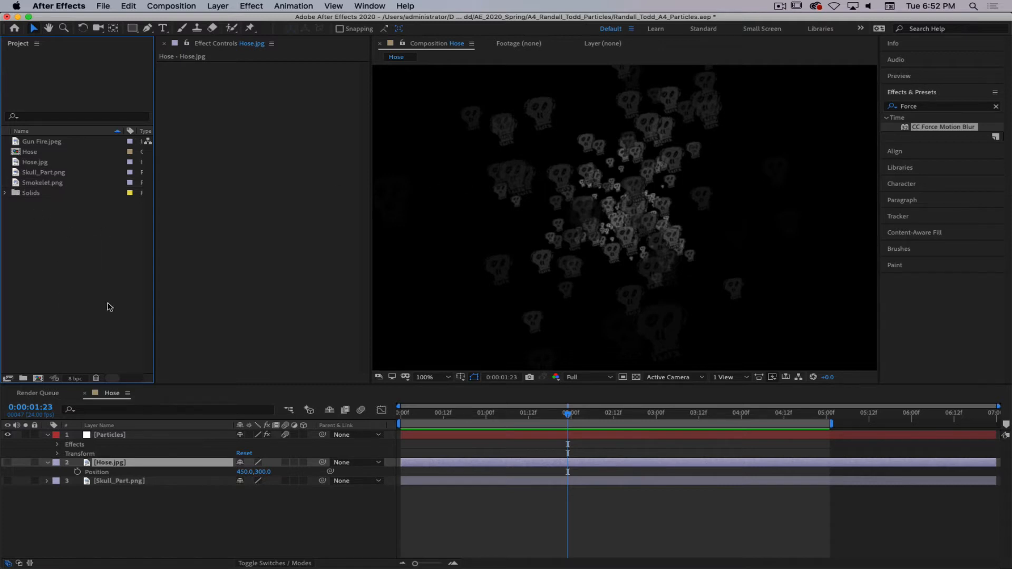
drag(15, 185, 128, 515)
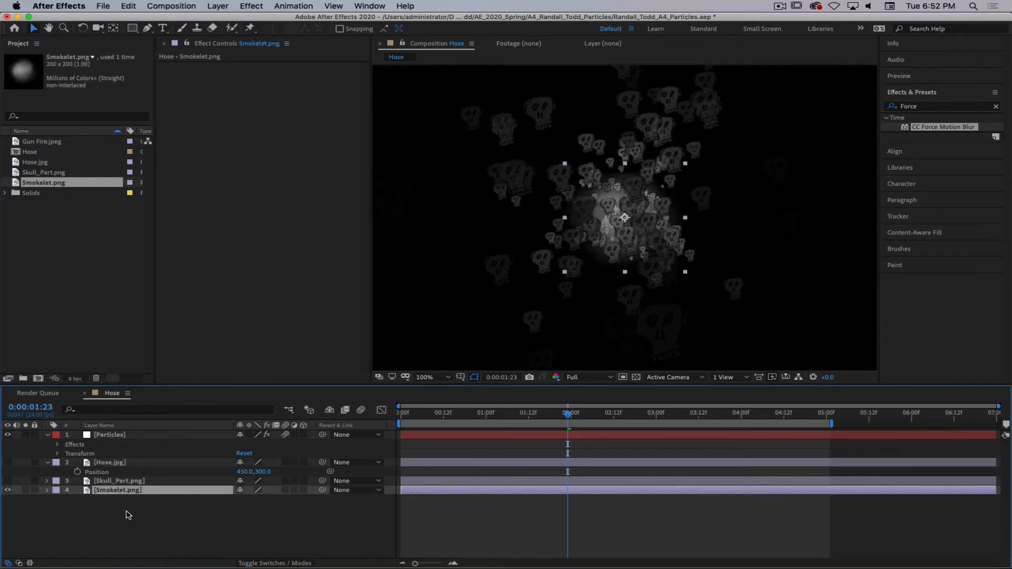
click(8, 490)
- Set the CC Particle World texture layer on the Particles layer to Smokelet.png
click(123, 436)
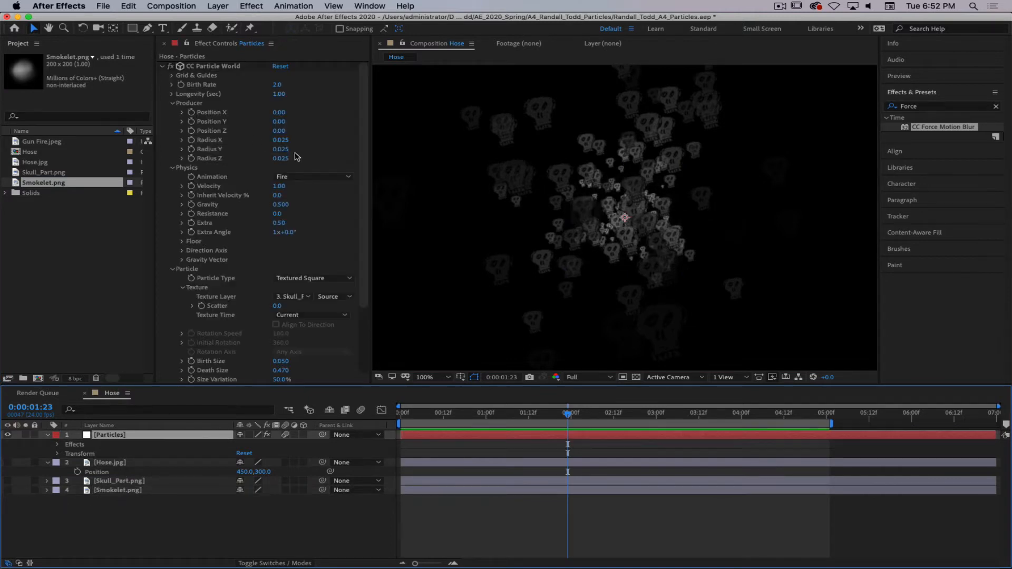
click(299, 297)
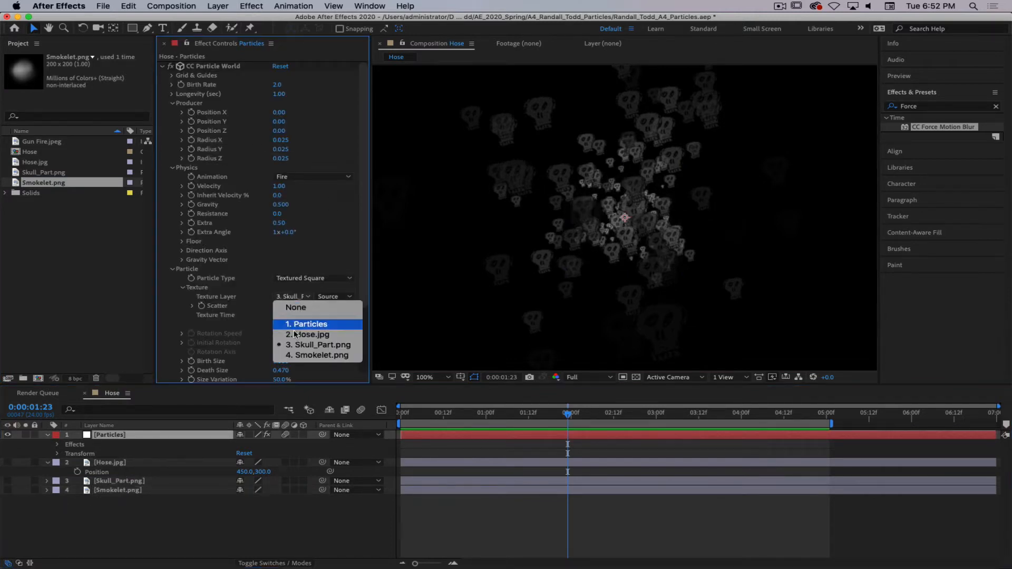
click(302, 356)
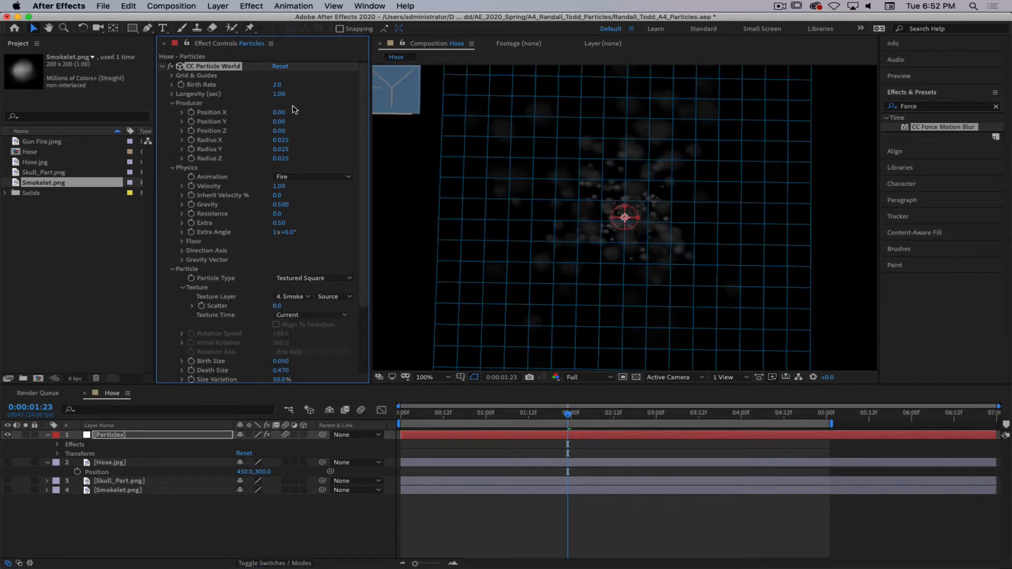
- Set the particles' Birth Rate to 9.8 and orbit the effect's camera to view the smoke rising above the floor grid
drag(277, 86, 383, 132)
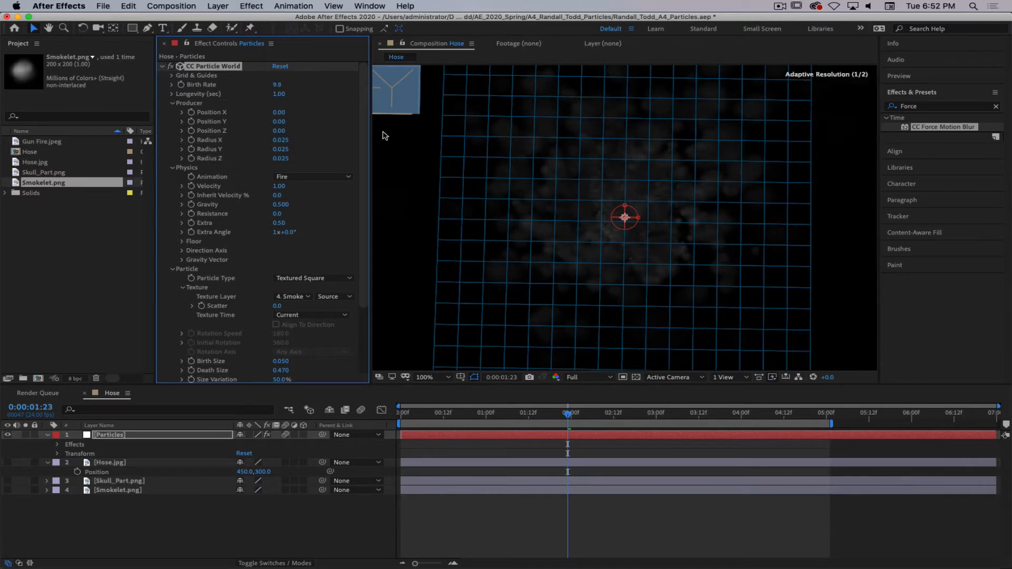
drag(593, 233, 589, 212)
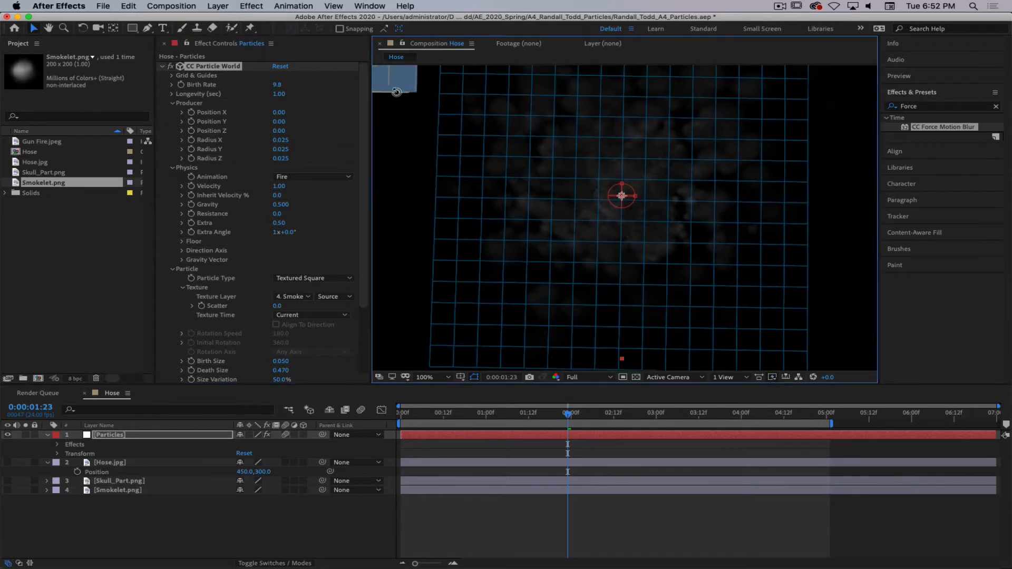
drag(396, 92, 400, 47)
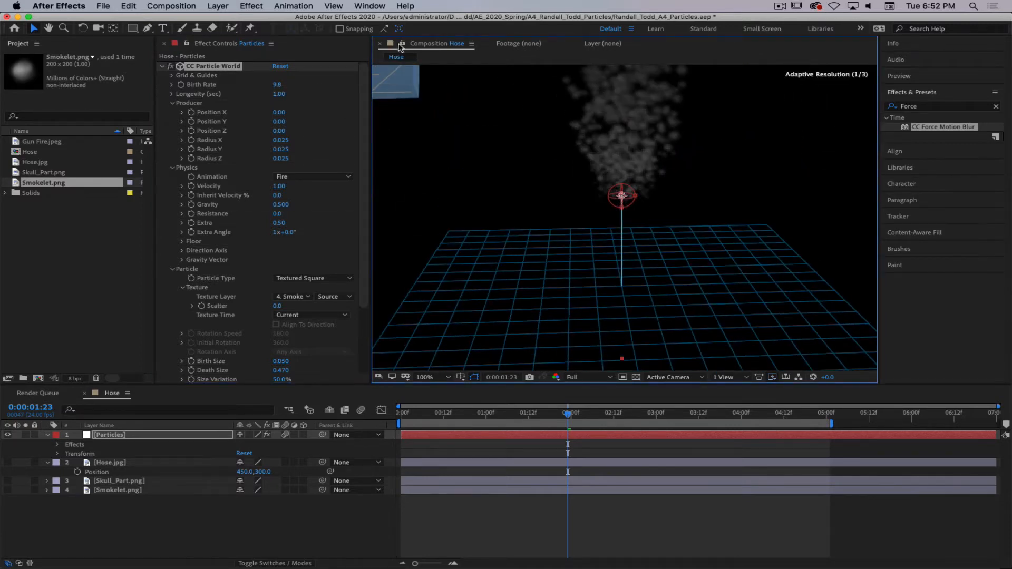
- Set Birth Size to 0.610, preview the smoke from 0:00:00:21, and set Size Variation to 80%
drag(280, 362, 317, 360)
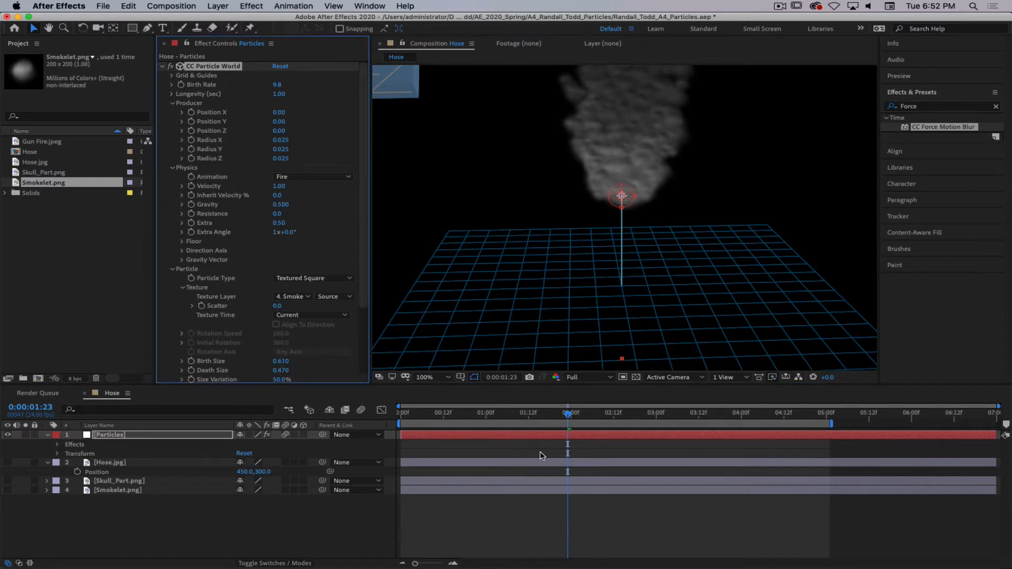
drag(565, 417, 477, 416)
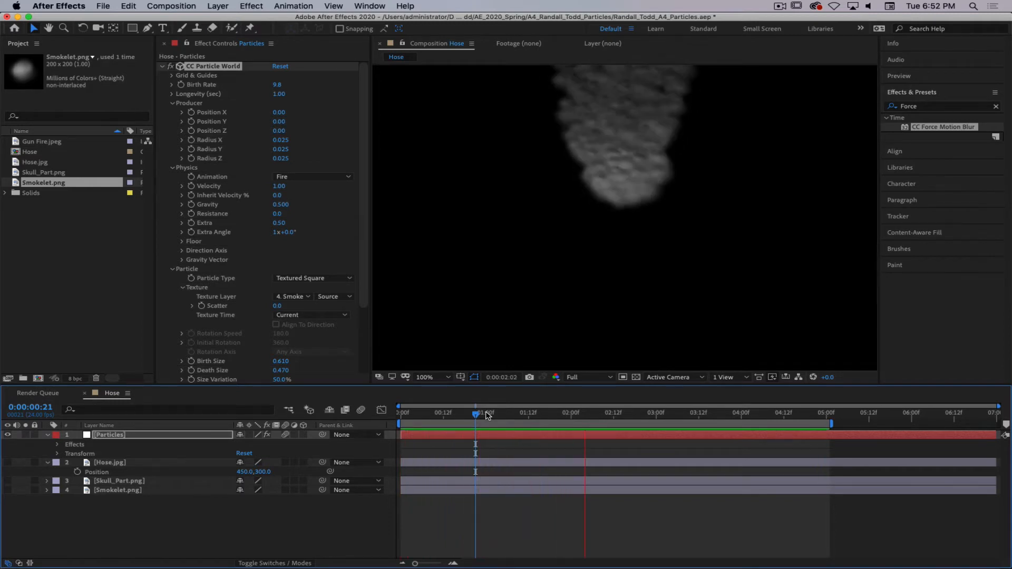
key(space)
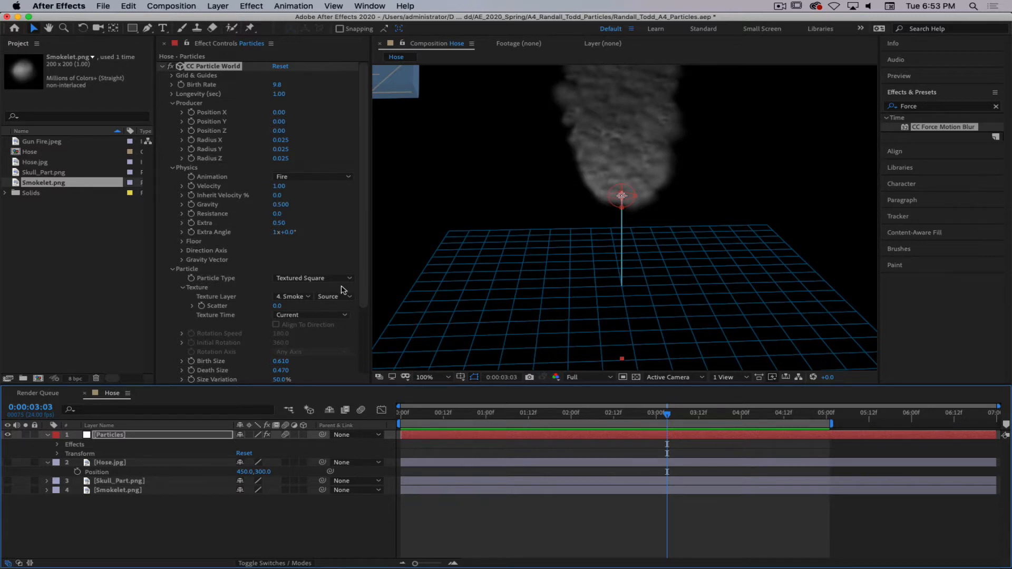
scroll(351, 327, down, 4)
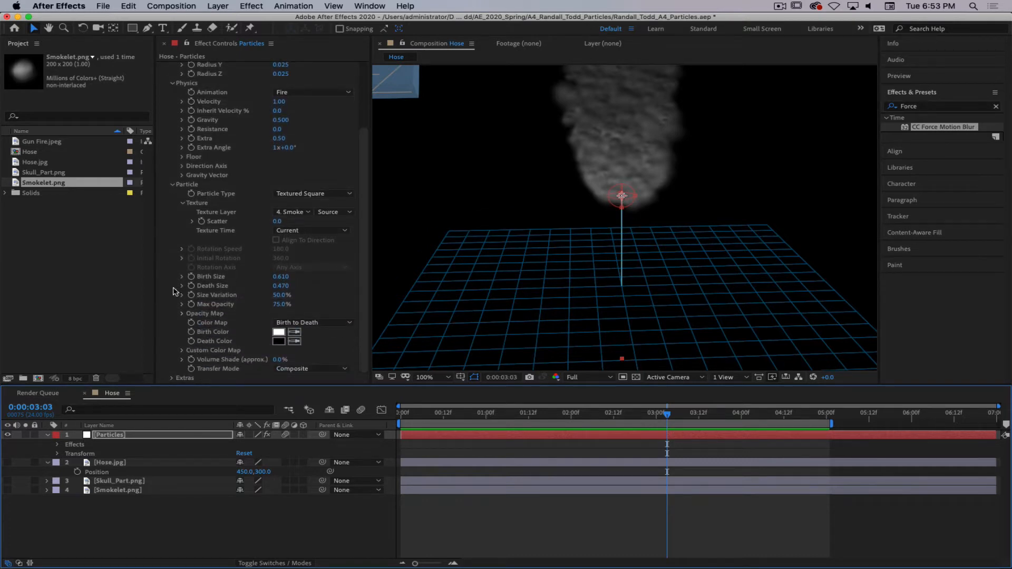
drag(289, 299, 345, 292)
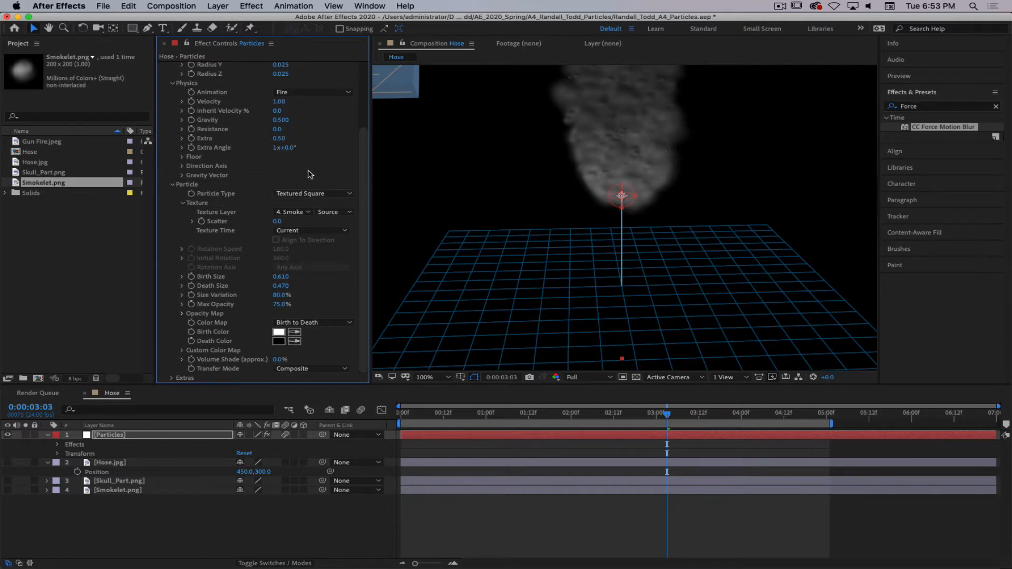
- Try the particle types Textured QuadPolygon, Textured Disc and Textured TriPolygon on the smoke, and return to Textured Square
click(322, 194)
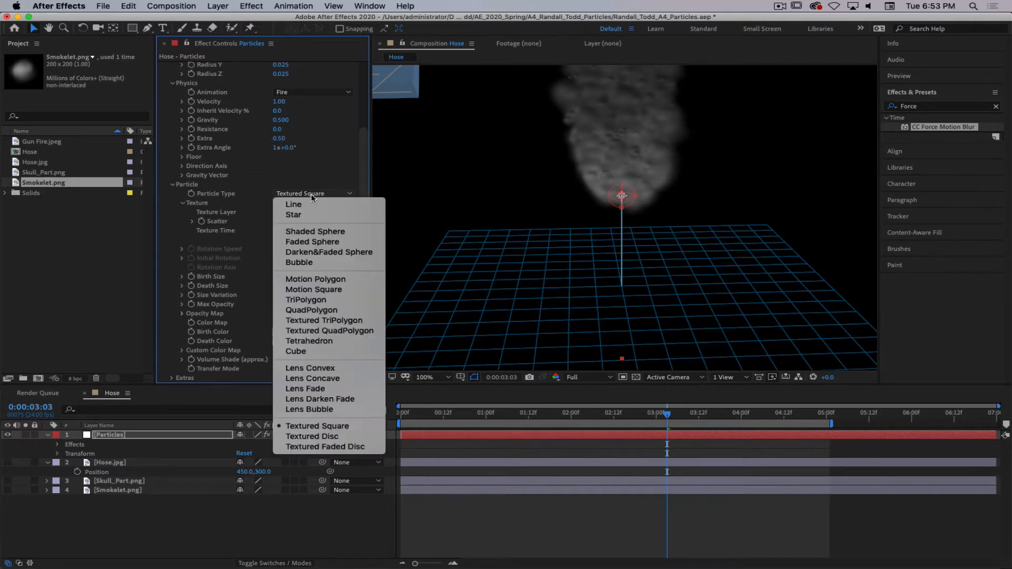
click(328, 331)
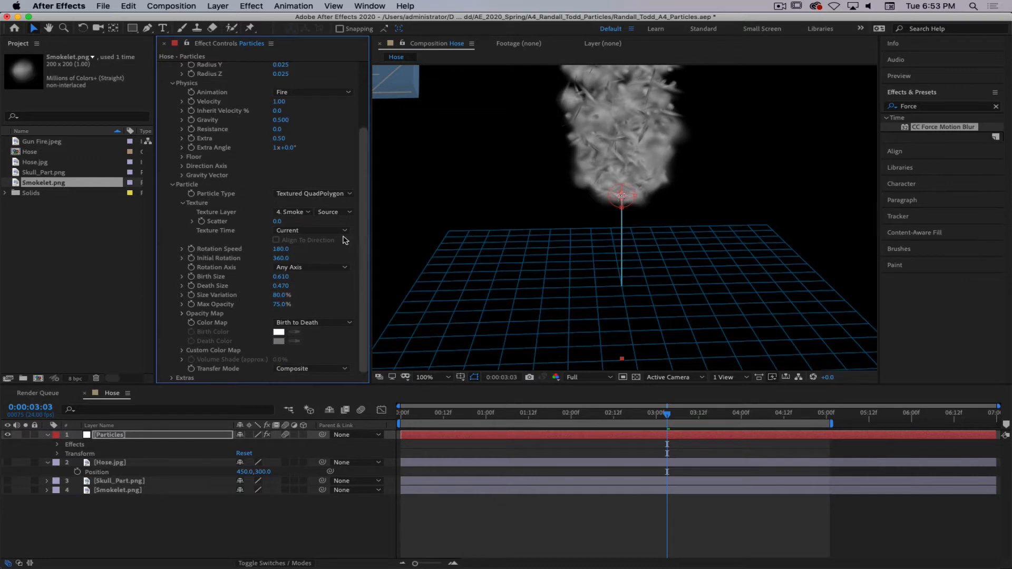
click(309, 195)
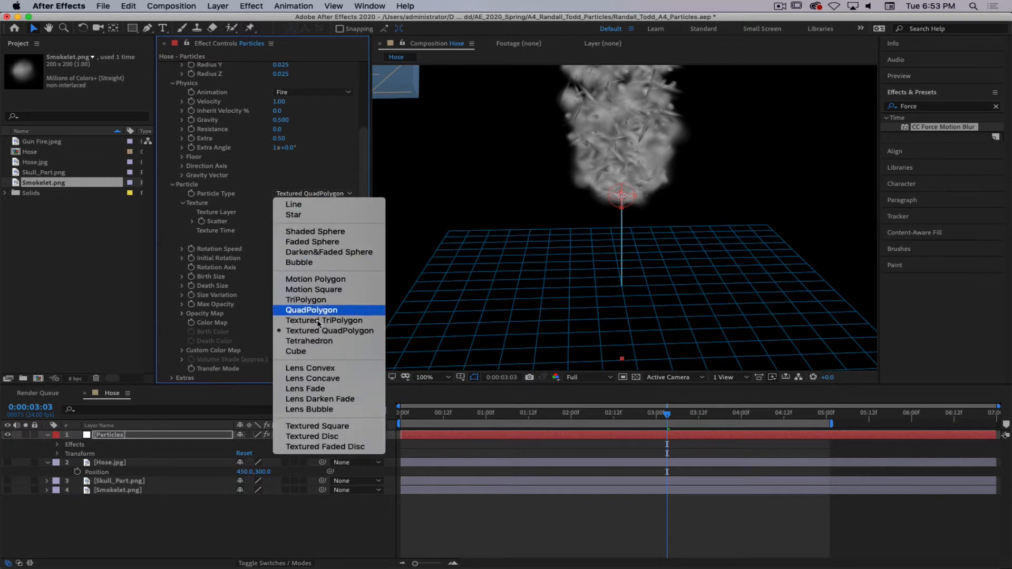
click(309, 435)
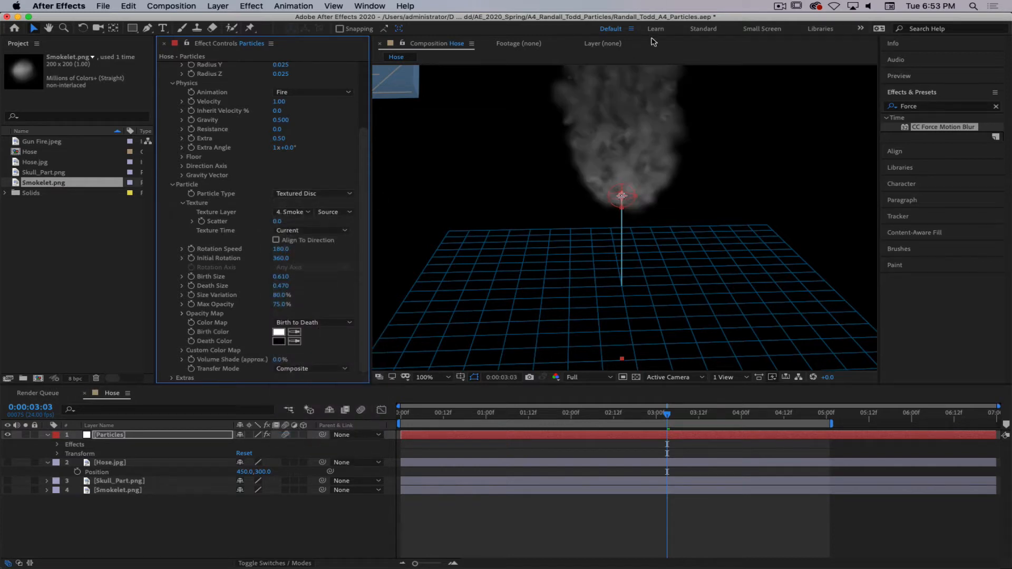
click(316, 194)
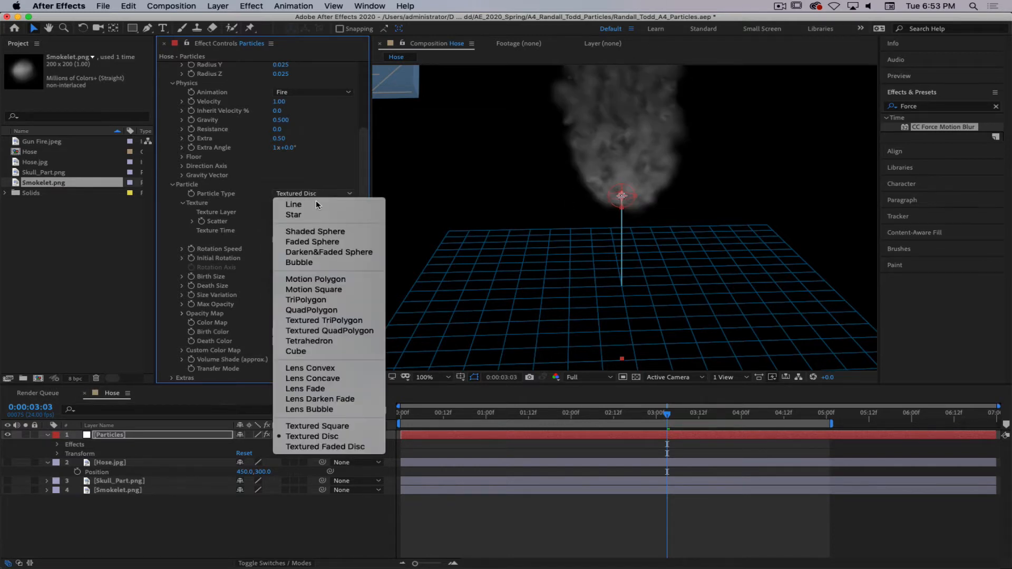
click(336, 321)
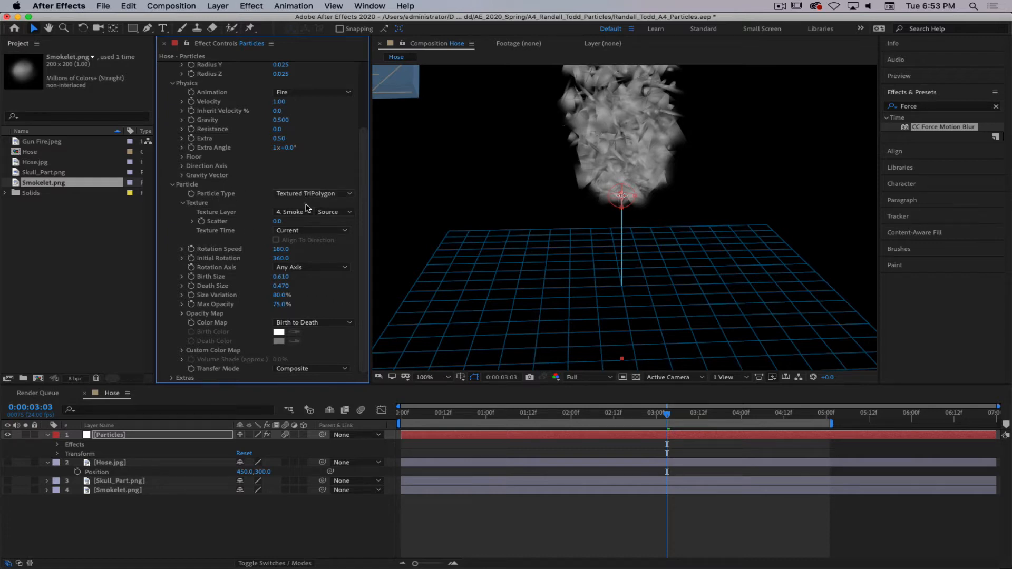
click(304, 194)
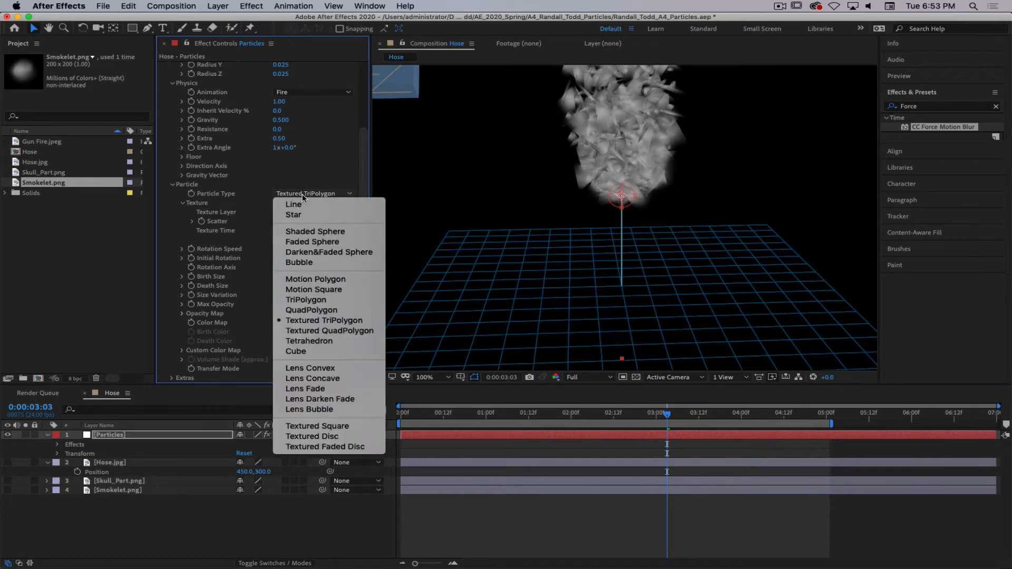
click(316, 426)
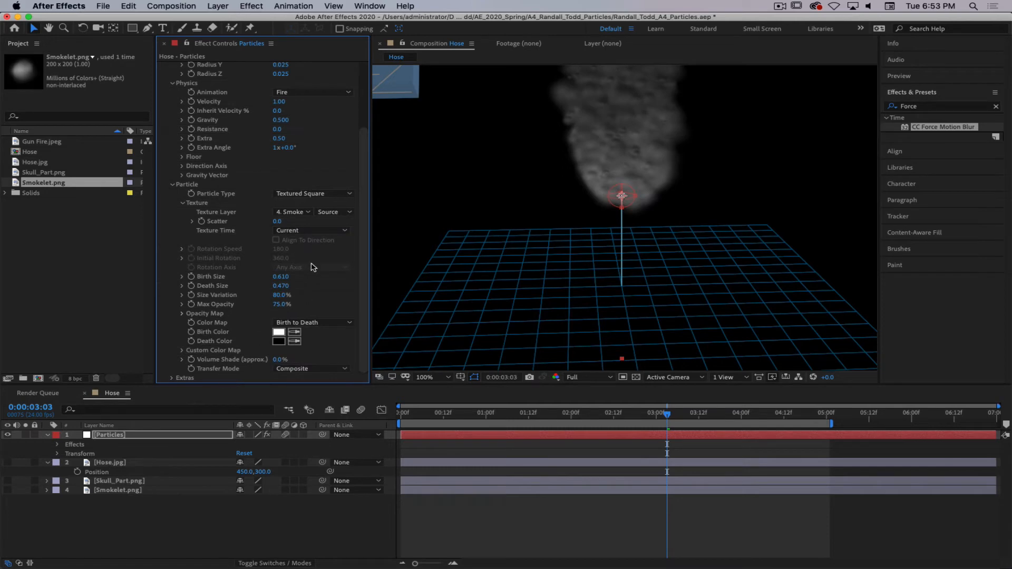
- Reset the CC Particle World effect to its default settings and select the Particles layer
scroll(361, 142, up, 3)
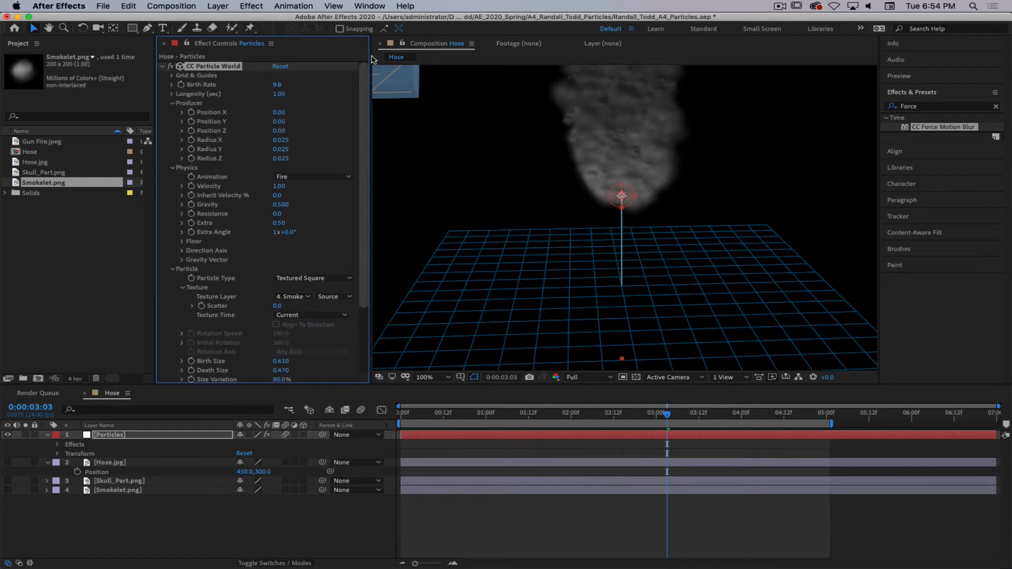
click(280, 65)
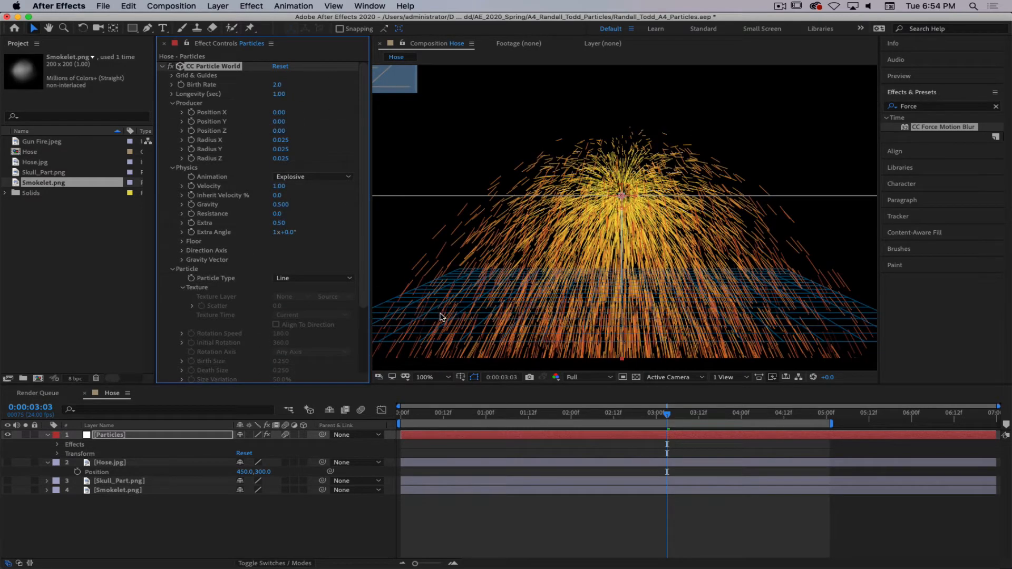
click(143, 437)
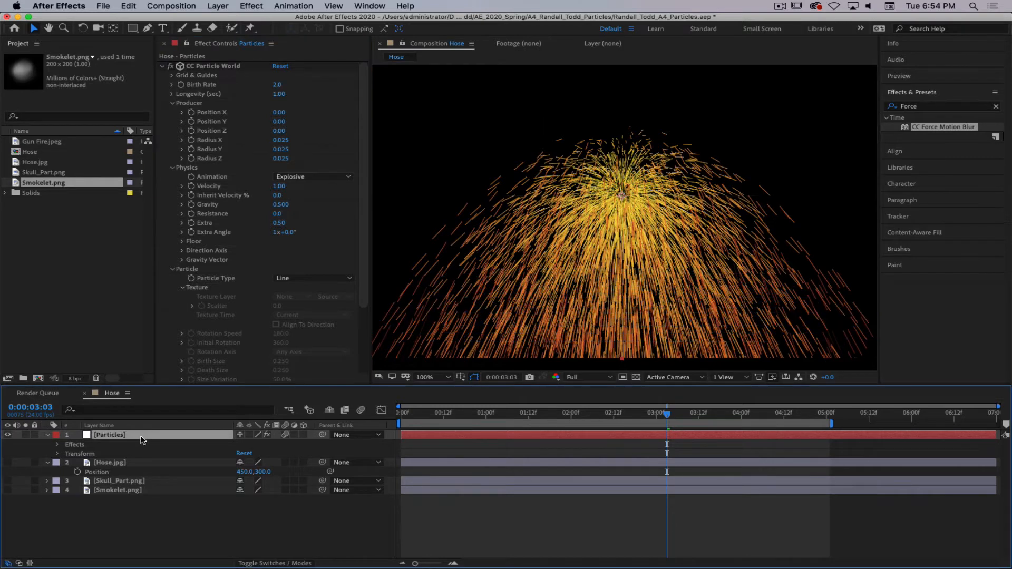
- Reset the Particles layer's transform properties to their defaults and collapse the layer
key(p)
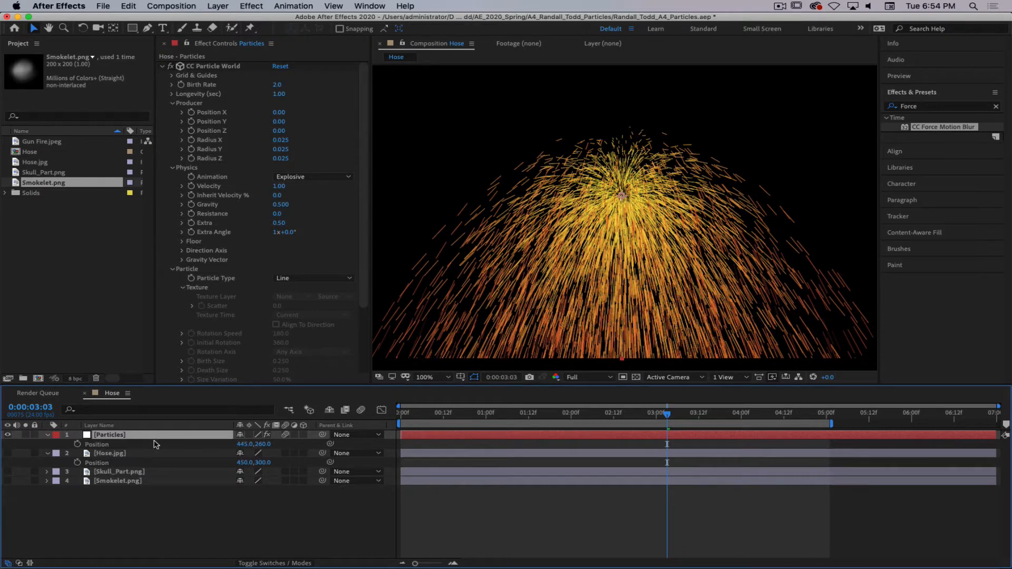
click(47, 435)
click(48, 435)
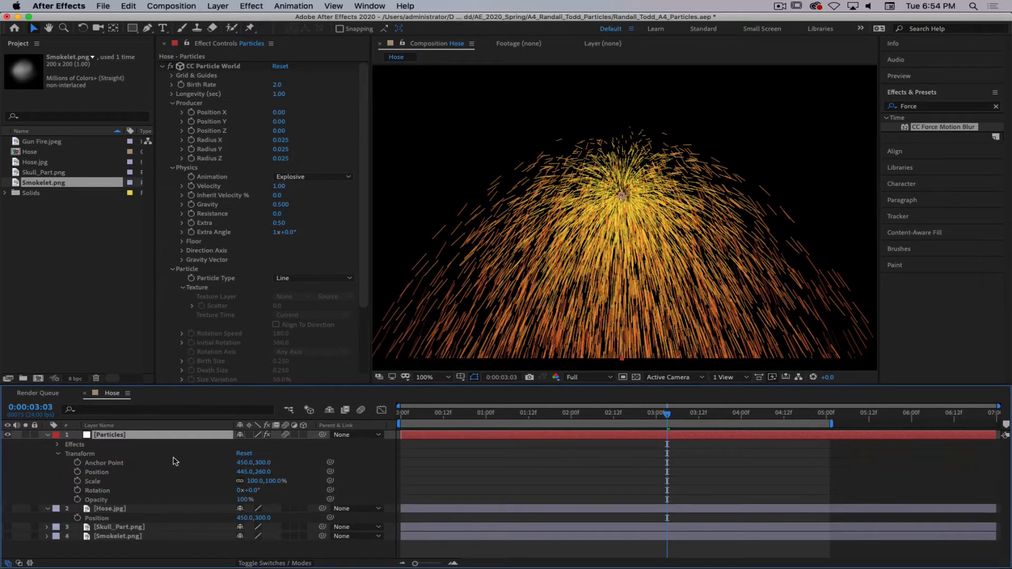
click(245, 453)
click(47, 435)
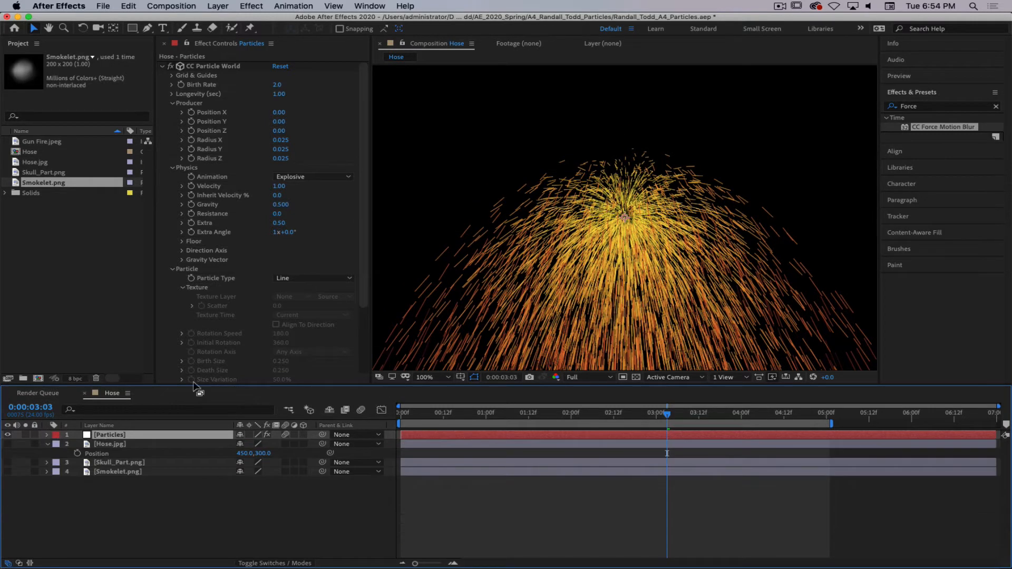
- Review the available particle types for CC Particle World and set Particle Type to Cube
drag(363, 186, 362, 244)
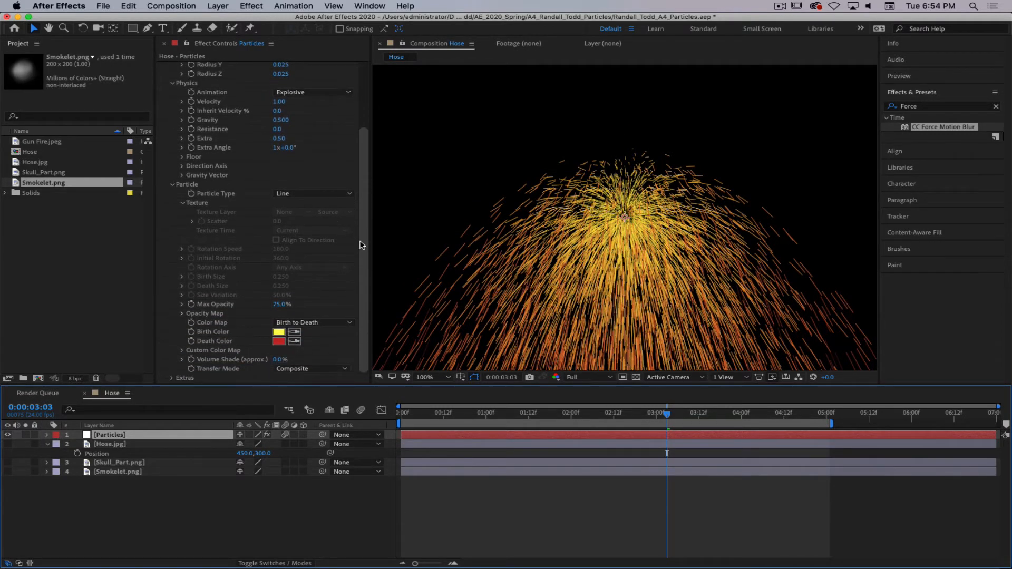
click(299, 193)
click(338, 208)
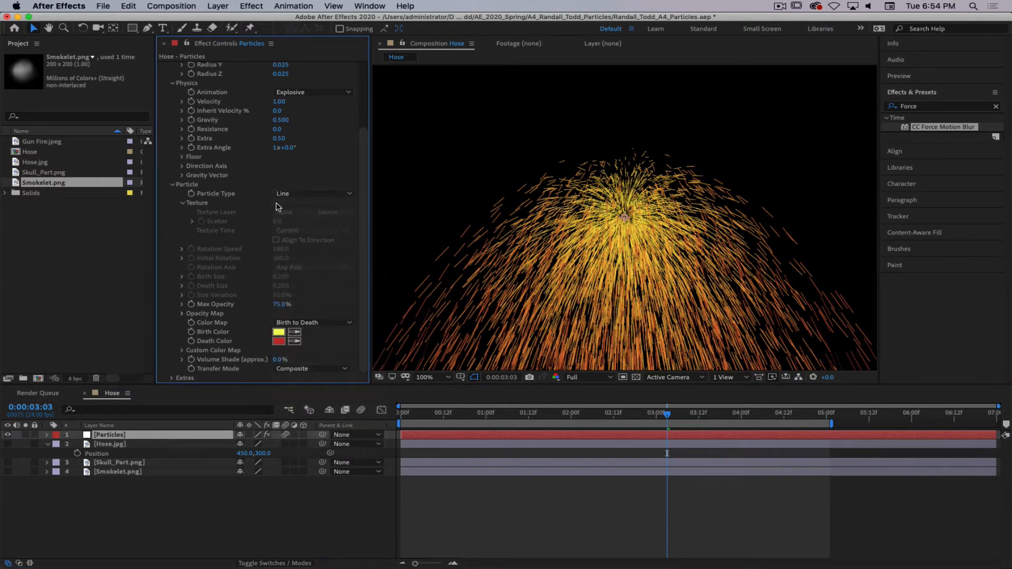
click(300, 194)
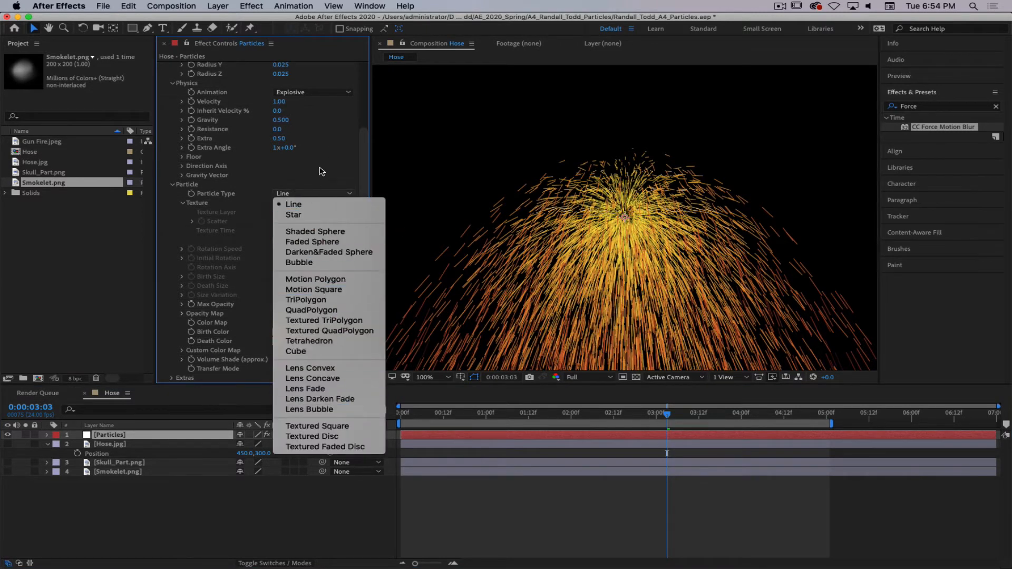
click(323, 172)
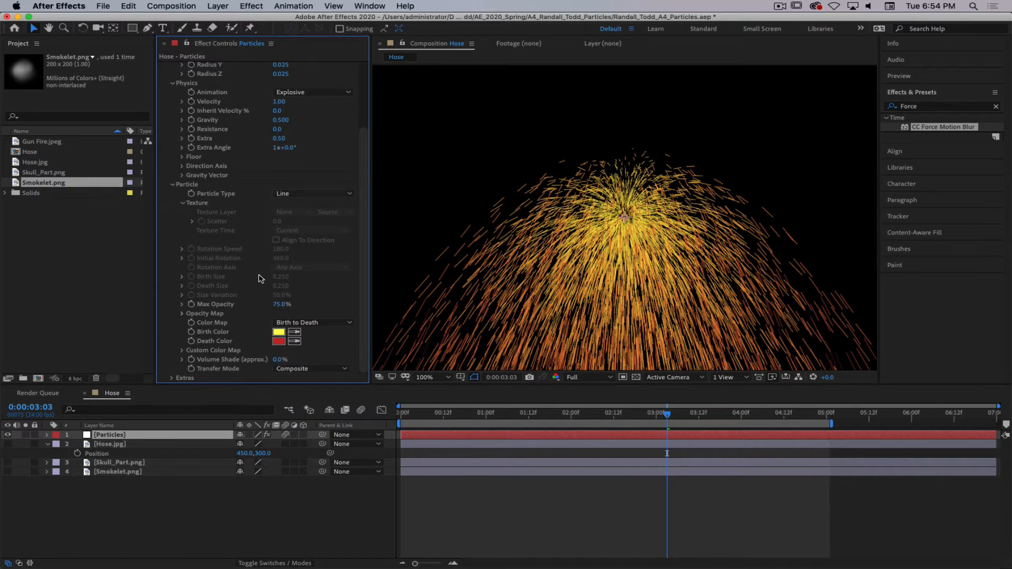
click(300, 198)
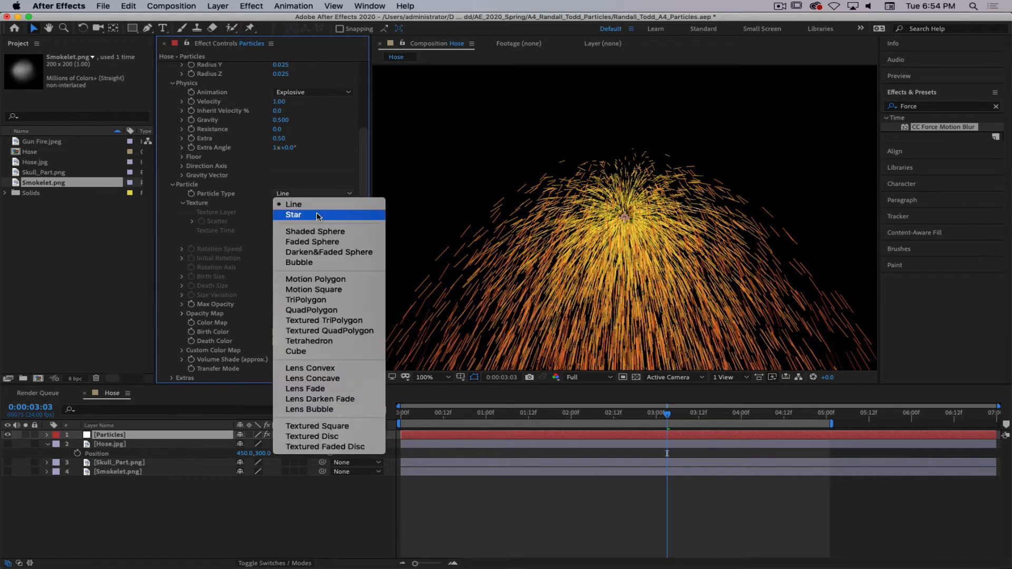
click(327, 350)
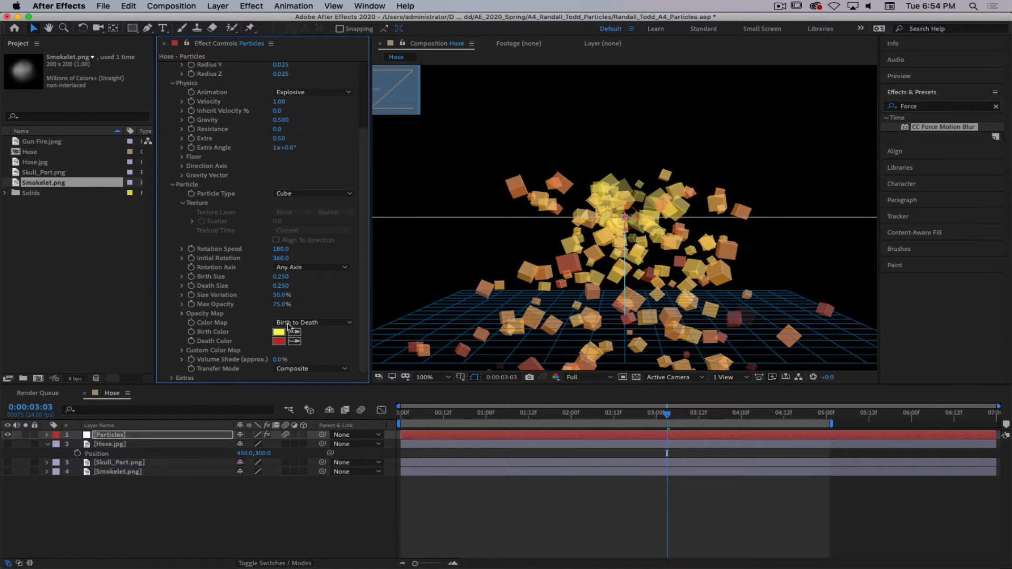
- Redraw the Opacity Map as a valley and as a series of peaks, previewing the cube particles with each curve
click(182, 314)
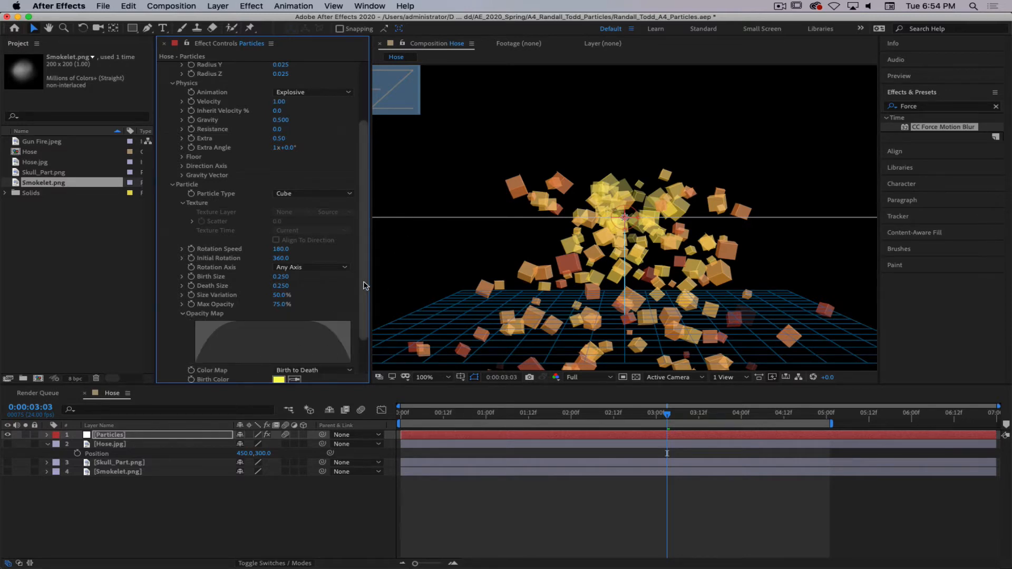
scroll(356, 311, down, 3)
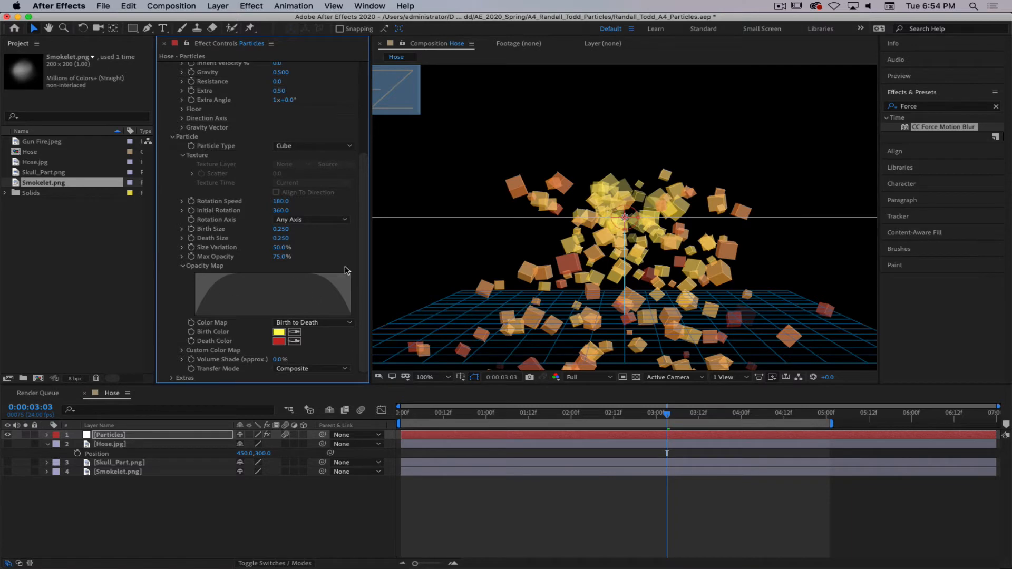
mouse_move(198, 279)
mouse_down()
mouse_move(207, 300)
mouse_move(301, 313)
mouse_move(349, 288)
mouse_move(368, 261)
mouse_up()
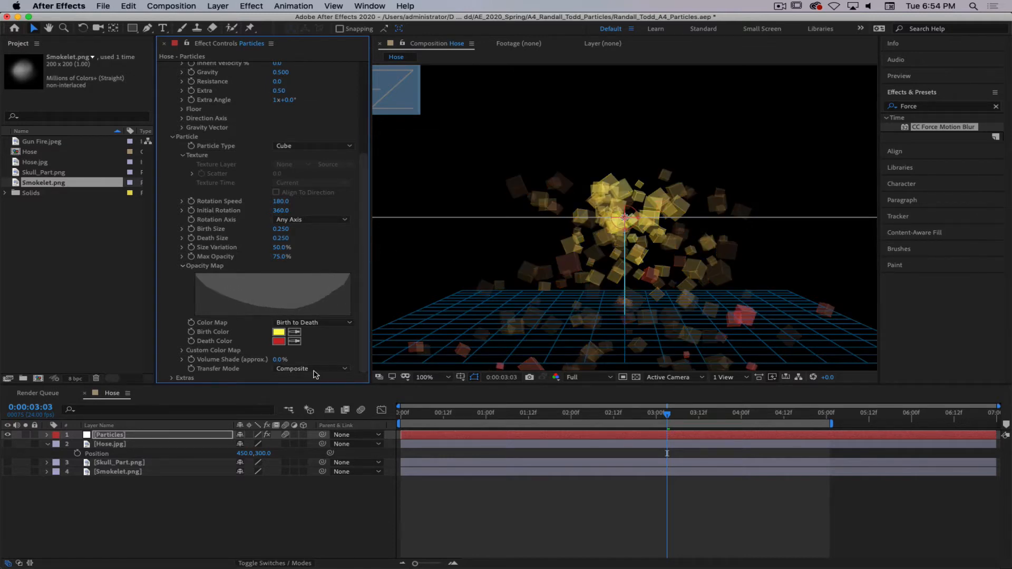
key(space)
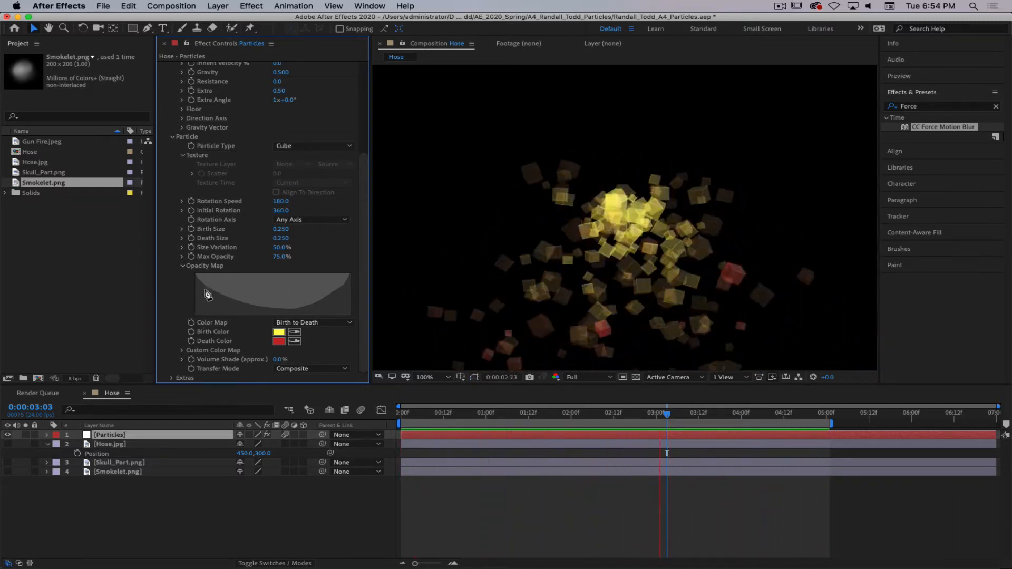
key(space)
mouse_move(205, 313)
mouse_down()
mouse_move(214, 285)
mouse_move(226, 313)
mouse_move(233, 281)
mouse_move(246, 309)
mouse_move(262, 282)
mouse_move(276, 311)
mouse_move(294, 278)
mouse_move(310, 315)
mouse_move(324, 277)
mouse_move(338, 314)
mouse_move(344, 280)
mouse_move(358, 332)
mouse_up()
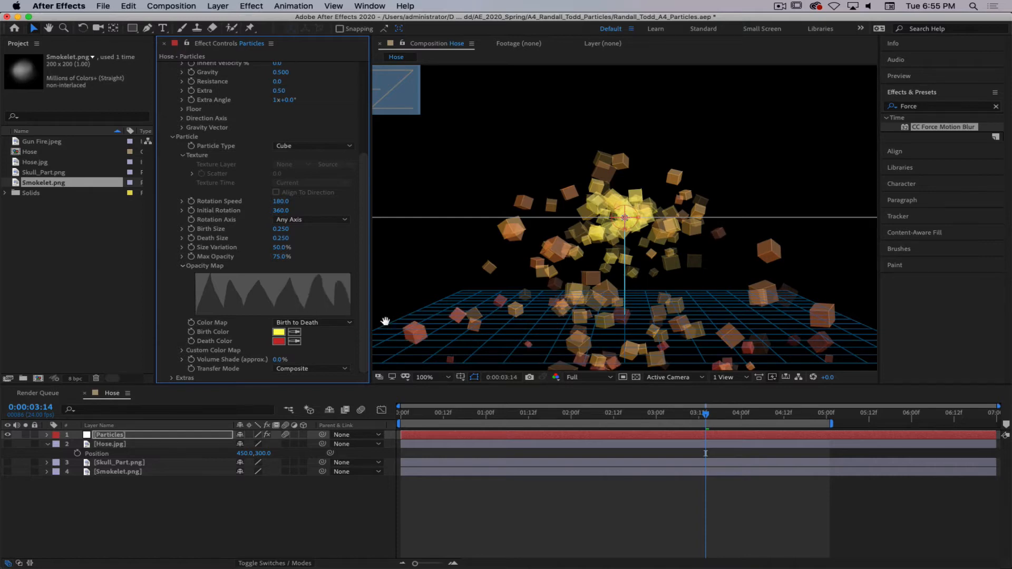
key(space)
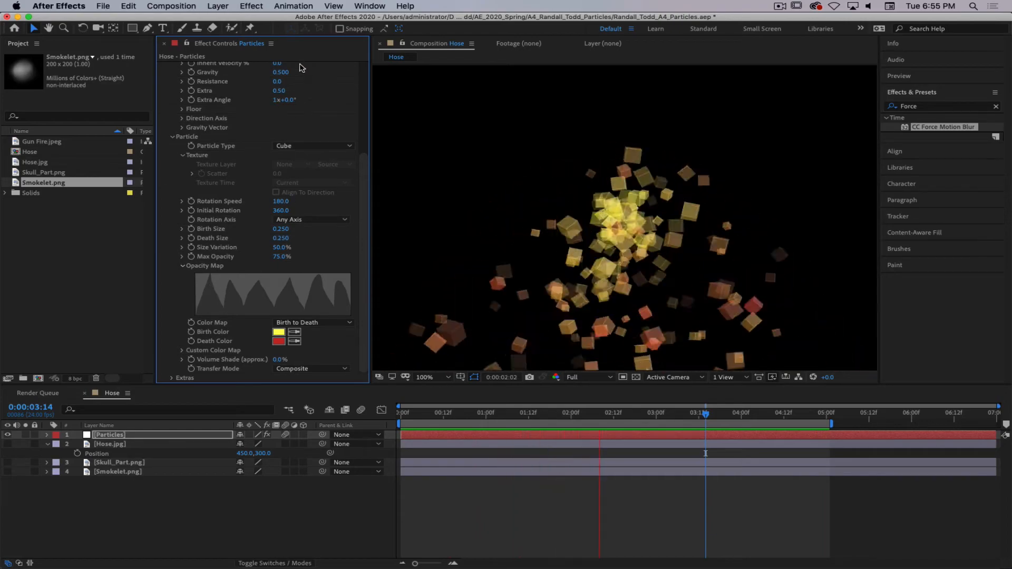
- Reset CC Particle World and redraw the Opacity Map as a line falling from full opacity at birth to zero at death
drag(363, 166, 368, 65)
click(280, 66)
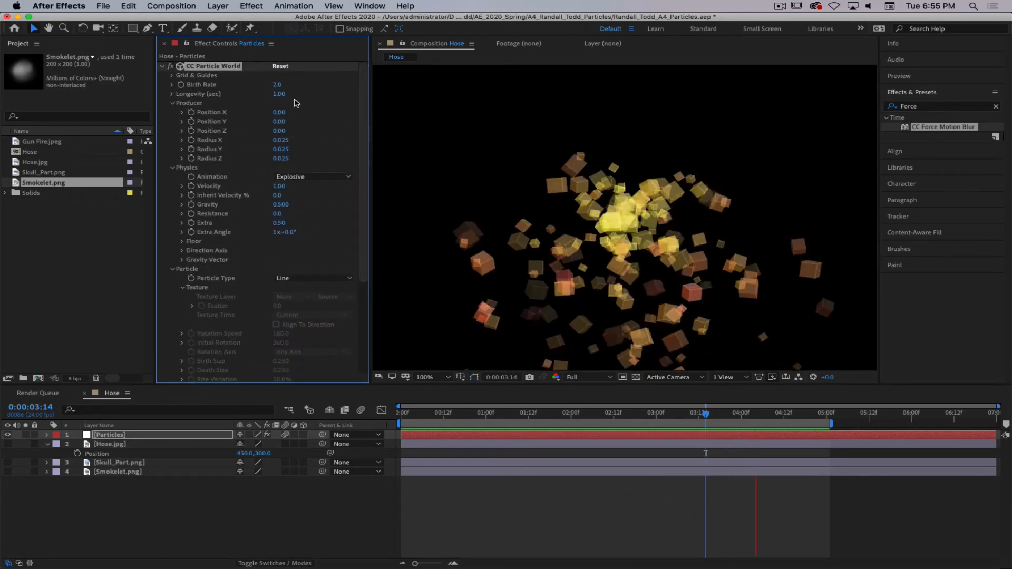
scroll(298, 237, down, 5)
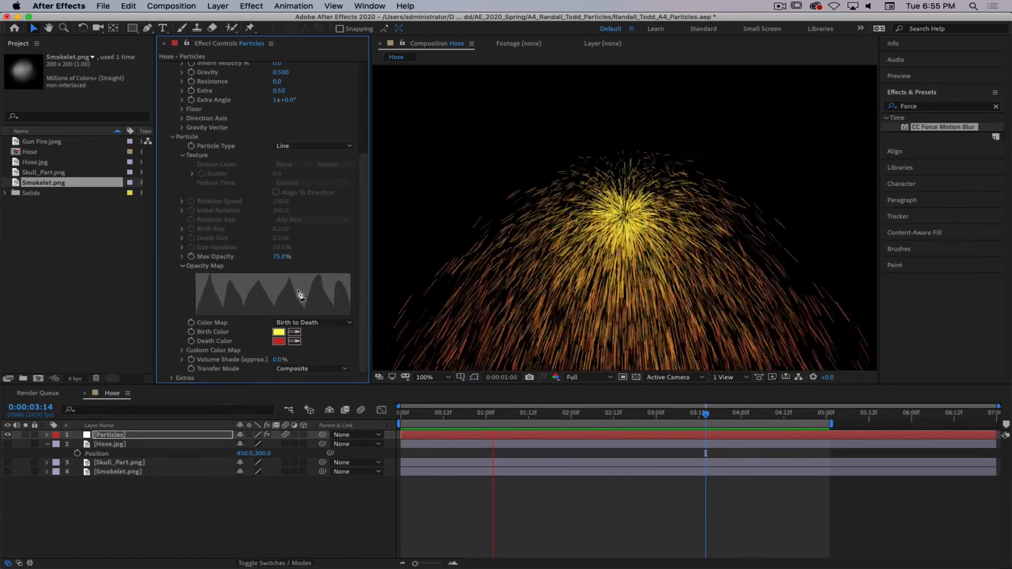
drag(197, 277, 349, 316)
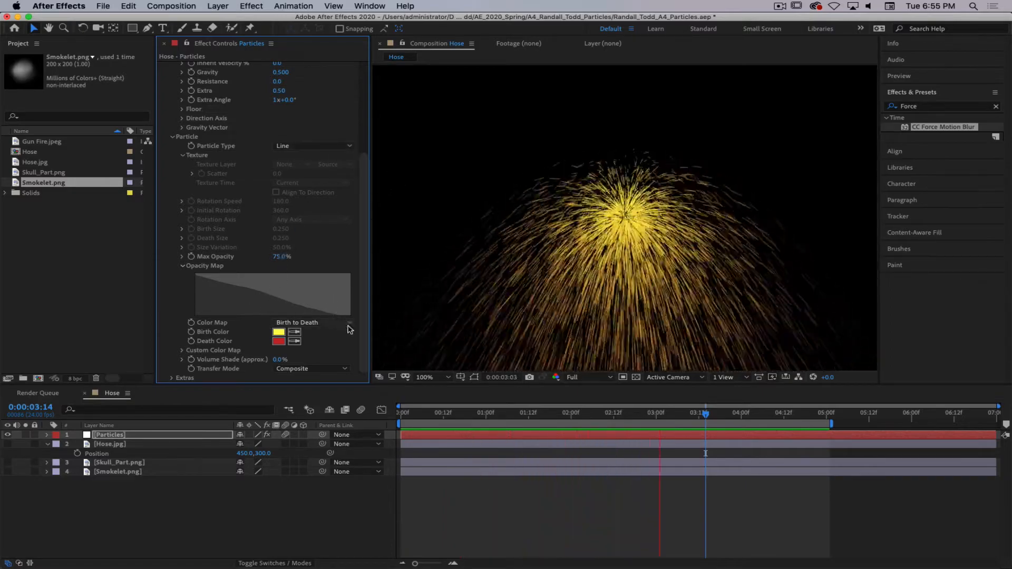
click(183, 267)
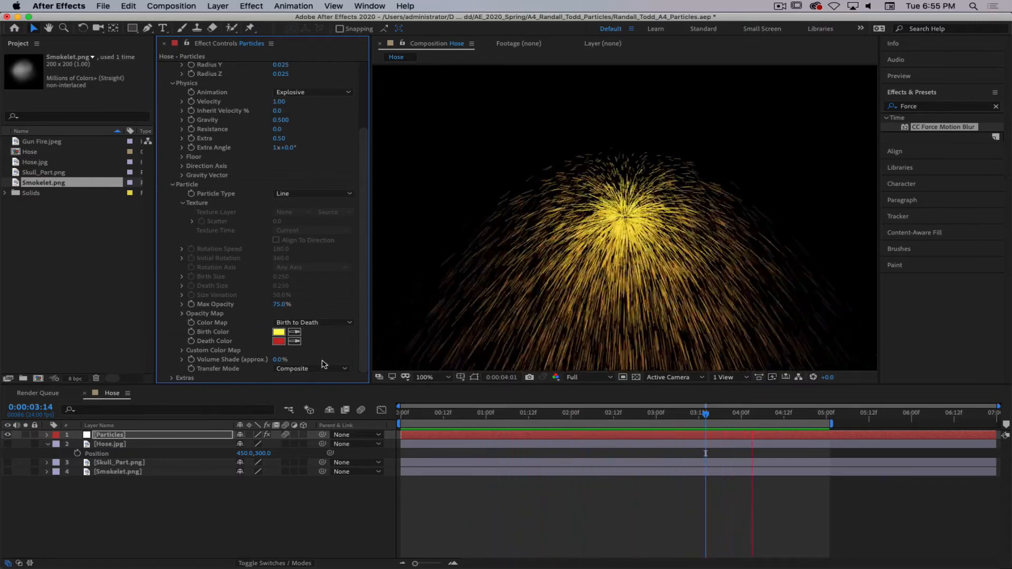
- Expand the Custom Color Map settings and set the particles' Color Map to Custom
click(299, 322)
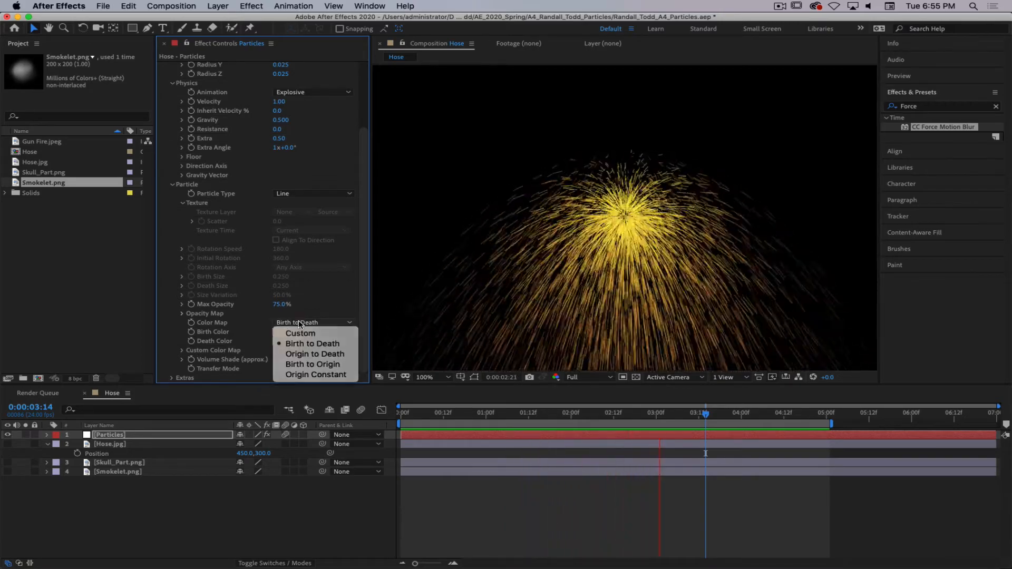
click(280, 339)
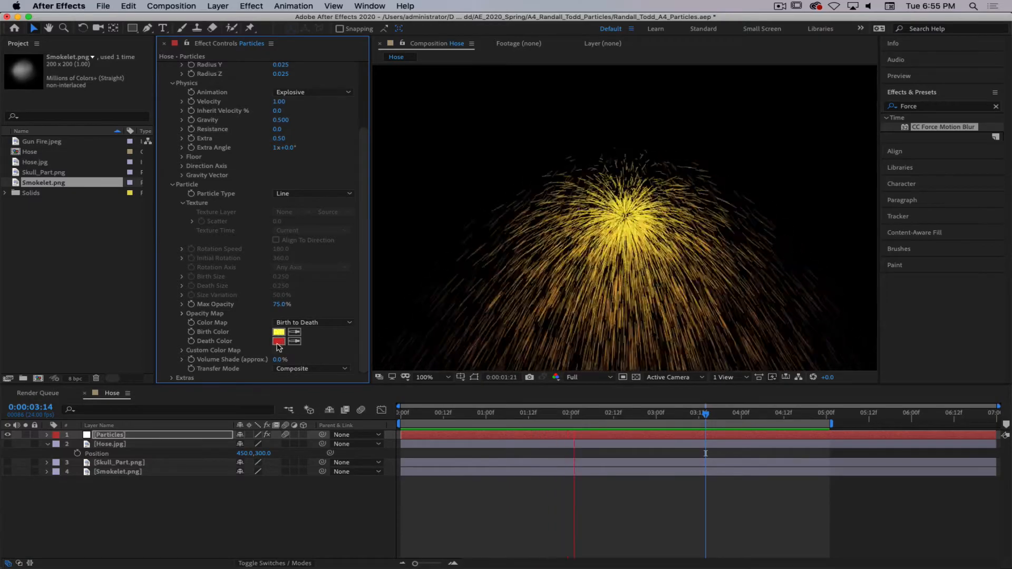
click(182, 350)
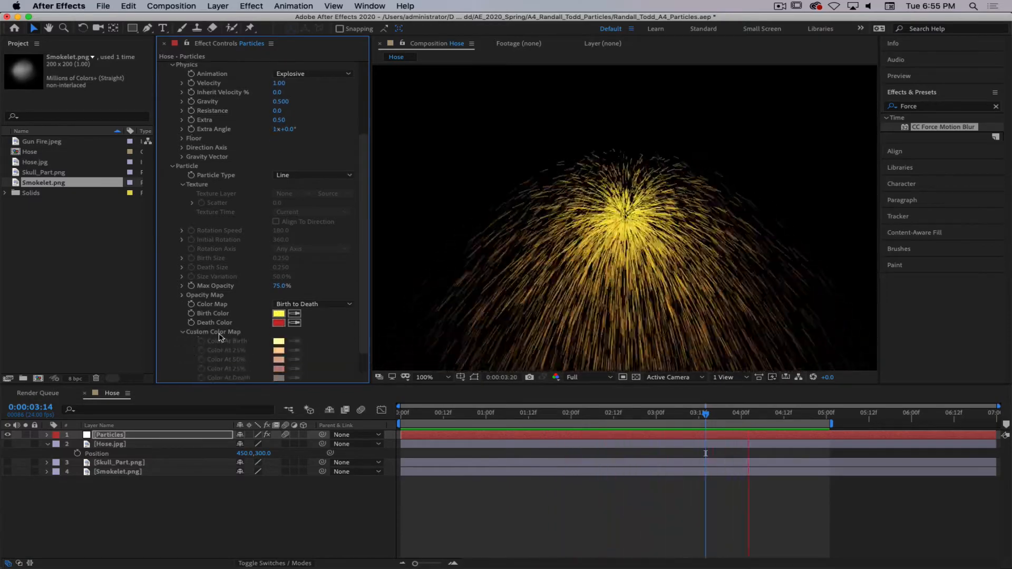
click(296, 304)
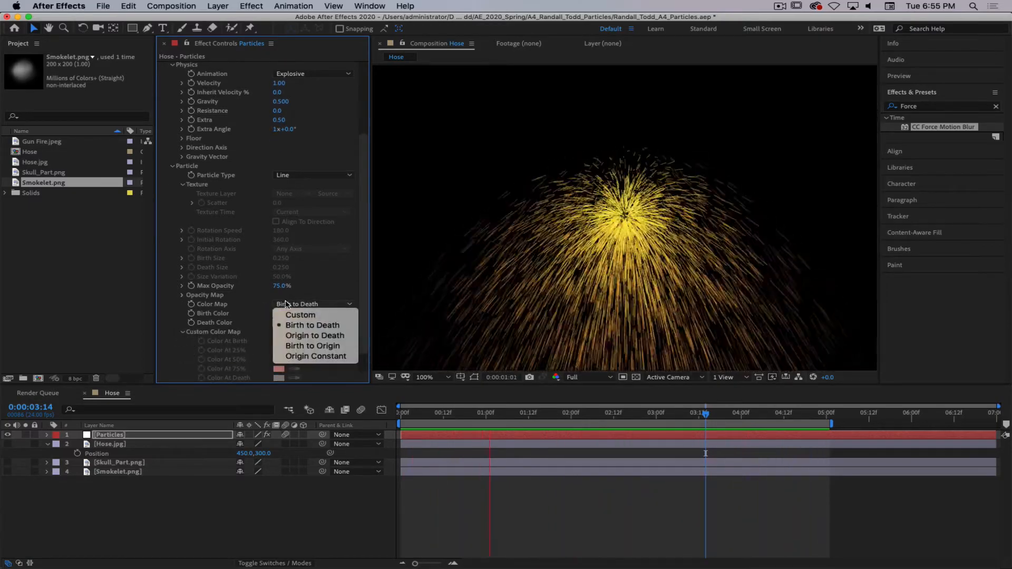
click(298, 315)
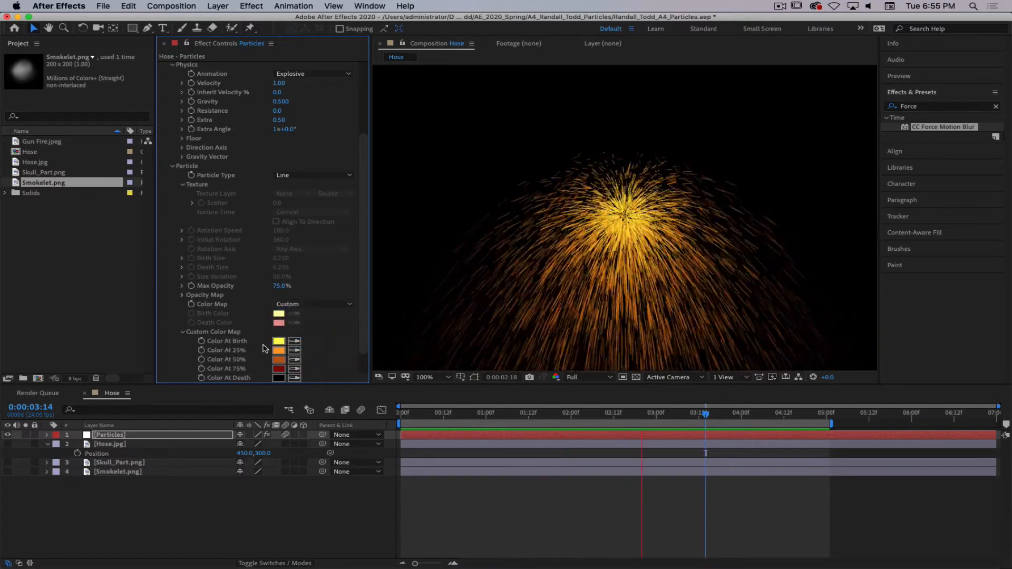
- Set Color At Birth to blue 5057FF and Color At 25% to bright green in the Custom Color Map
scroll(327, 338, down, 2)
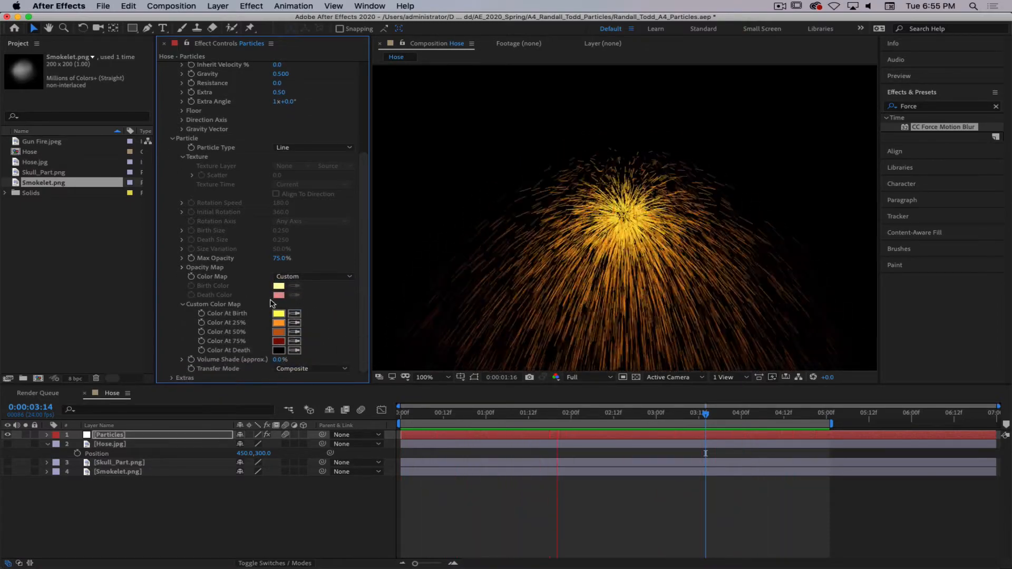
click(282, 316)
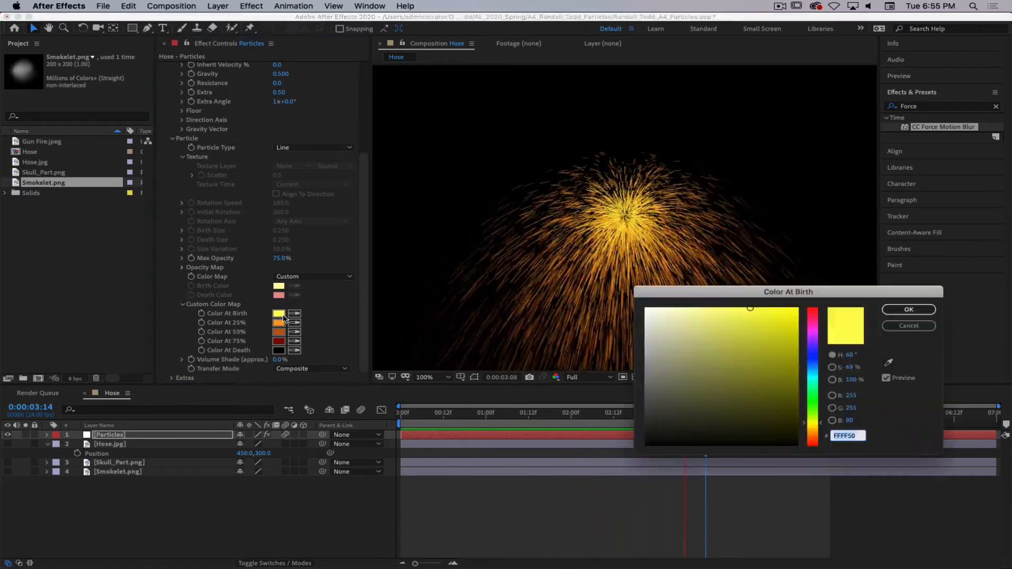
click(813, 352)
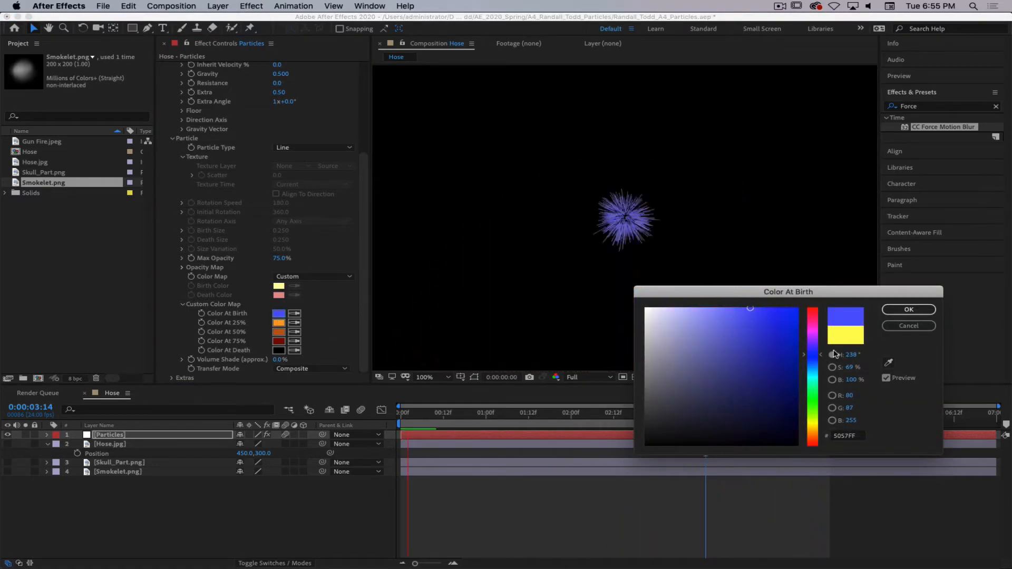
click(909, 309)
click(279, 323)
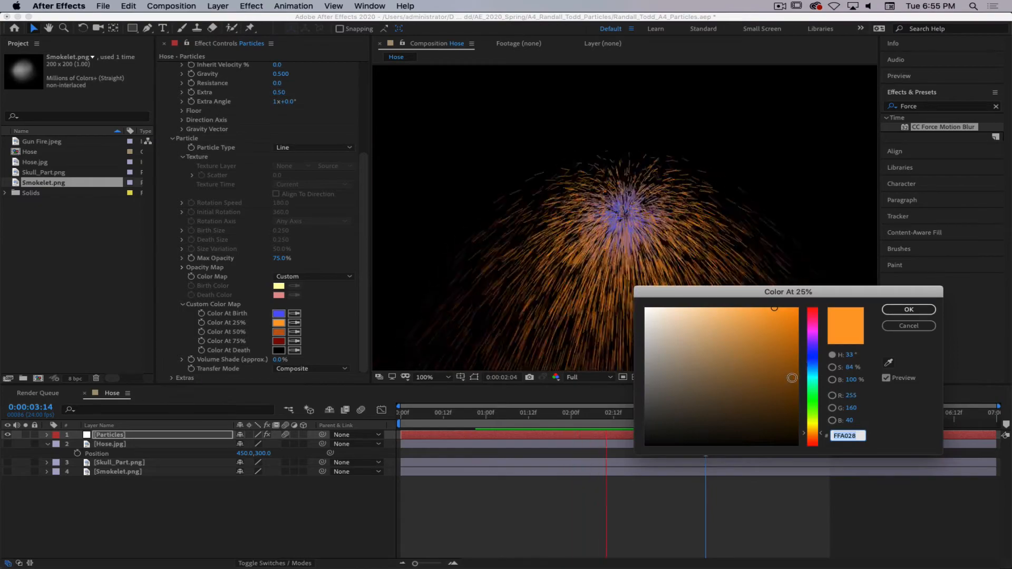
click(813, 399)
click(909, 309)
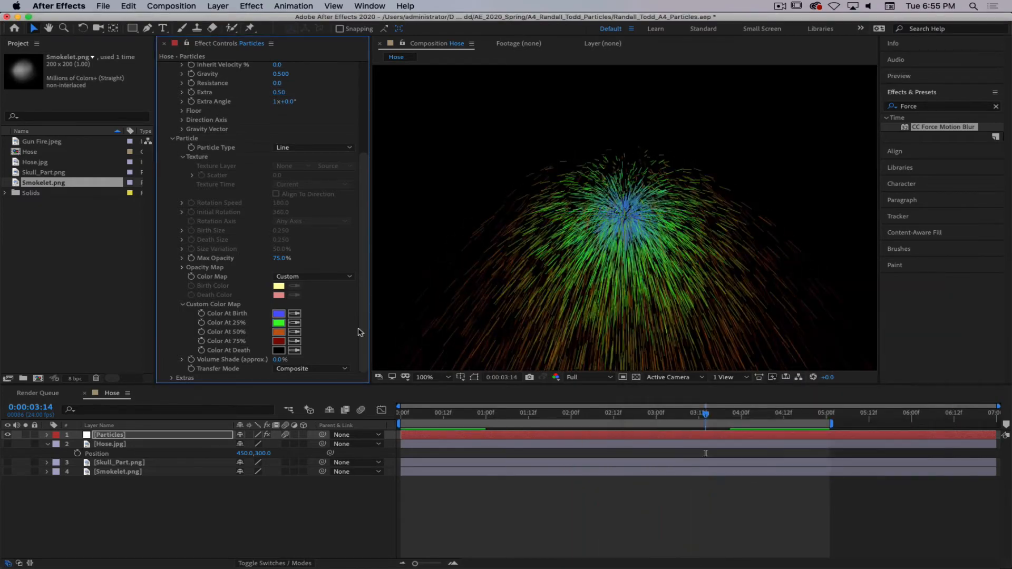
- Set Color At 50% to a brighter orange and Color At 75% to black 000000
click(278, 331)
click(778, 318)
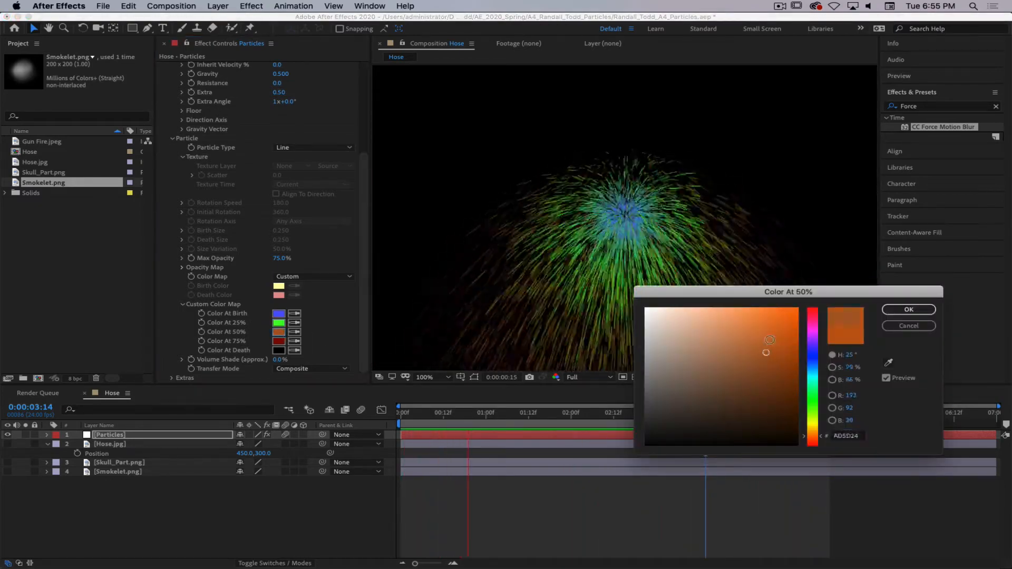
click(909, 309)
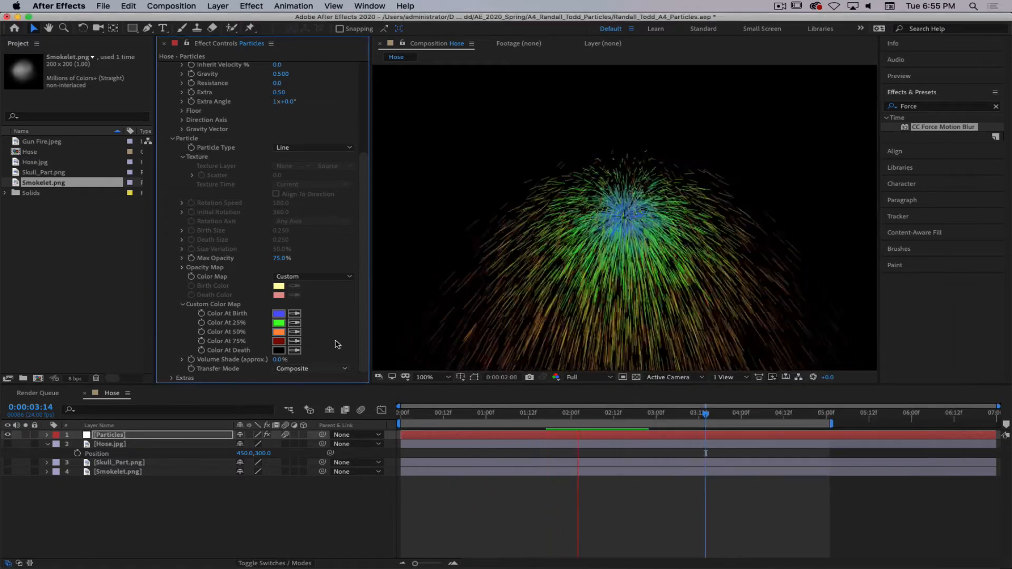
click(279, 342)
click(698, 423)
drag(698, 422, 645, 445)
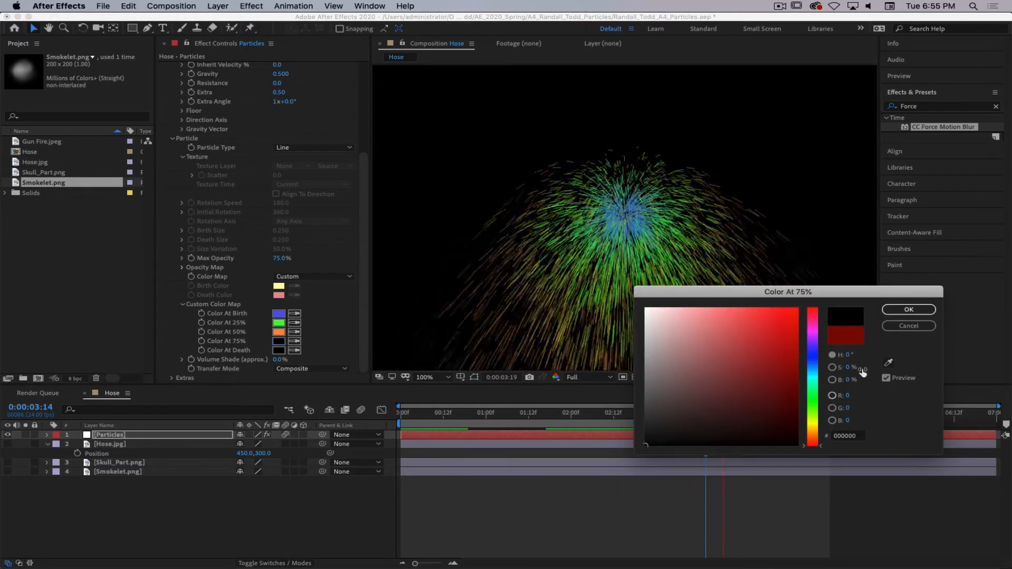
click(909, 309)
- Set Color At Death to white in the Custom Color Map
click(279, 350)
click(654, 316)
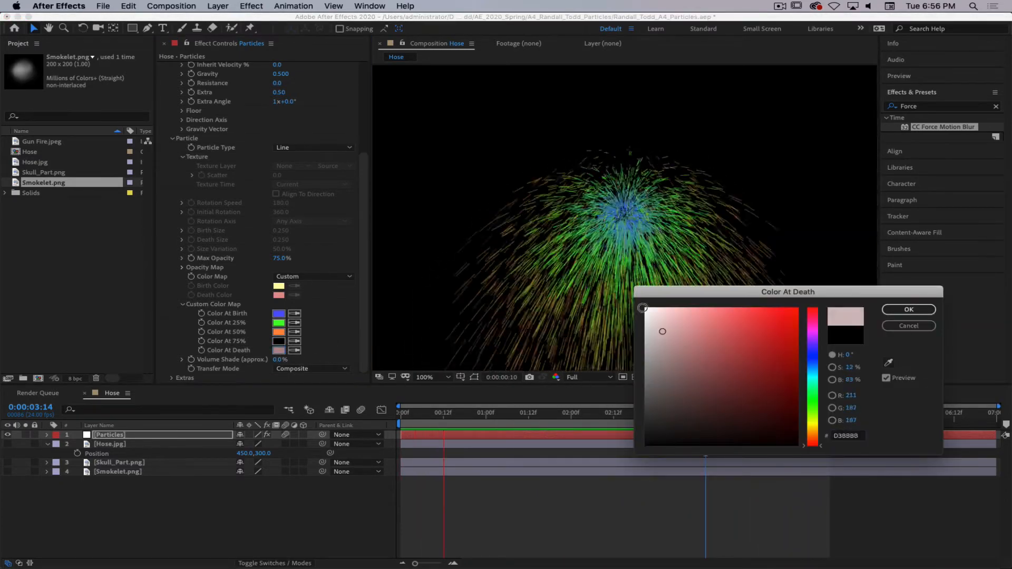
click(909, 309)
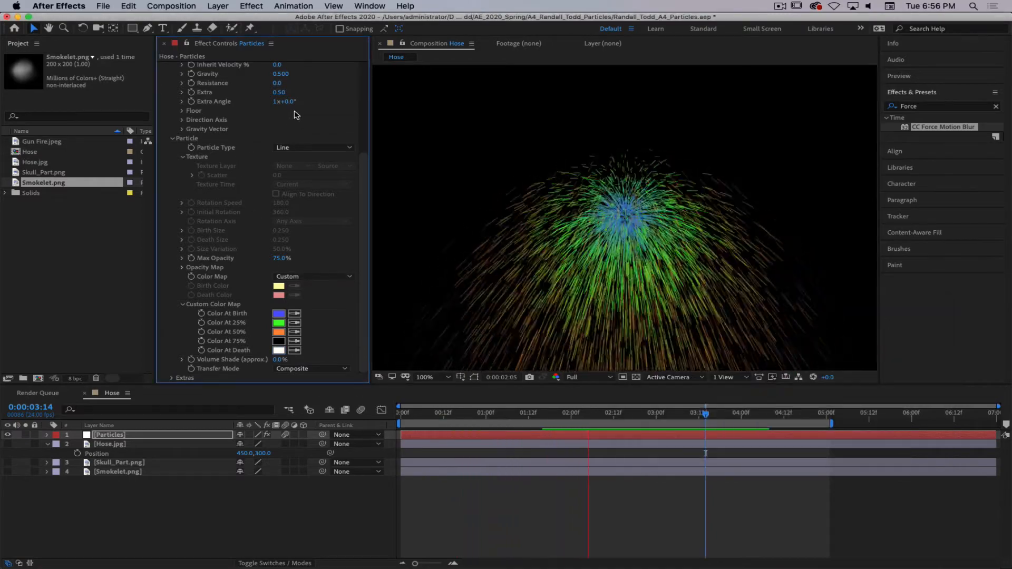
scroll(263, 222, up, 3)
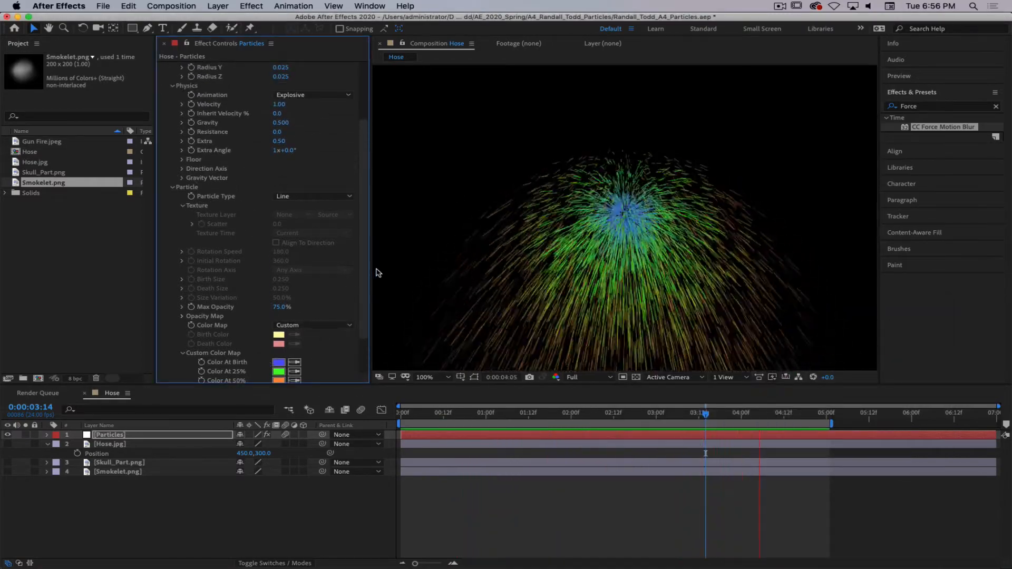
- Set the Particle Type to Cube and raise Volume Shade to 96%
scroll(295, 370, down, 3)
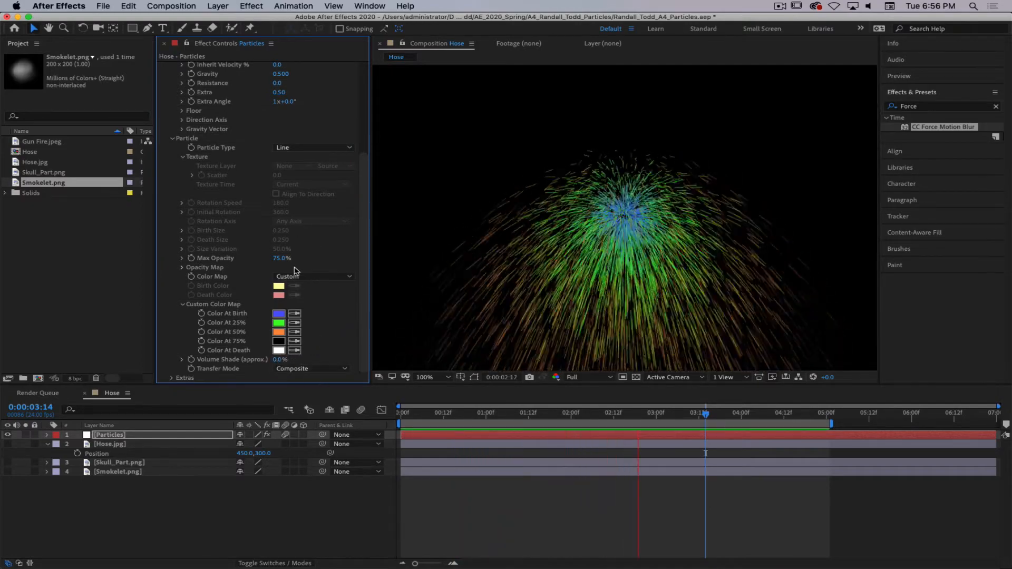
click(310, 148)
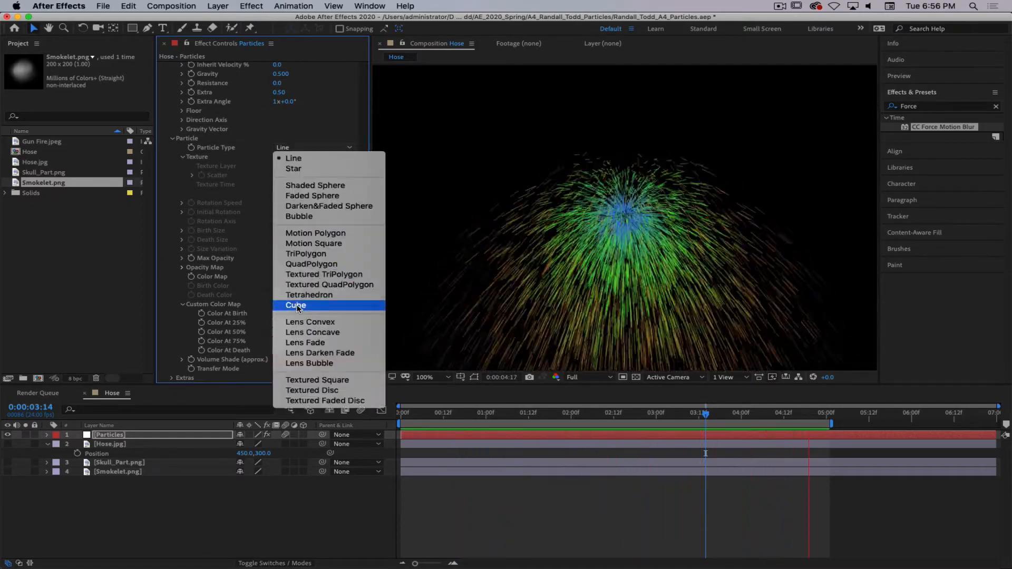
click(311, 305)
drag(280, 360, 383, 356)
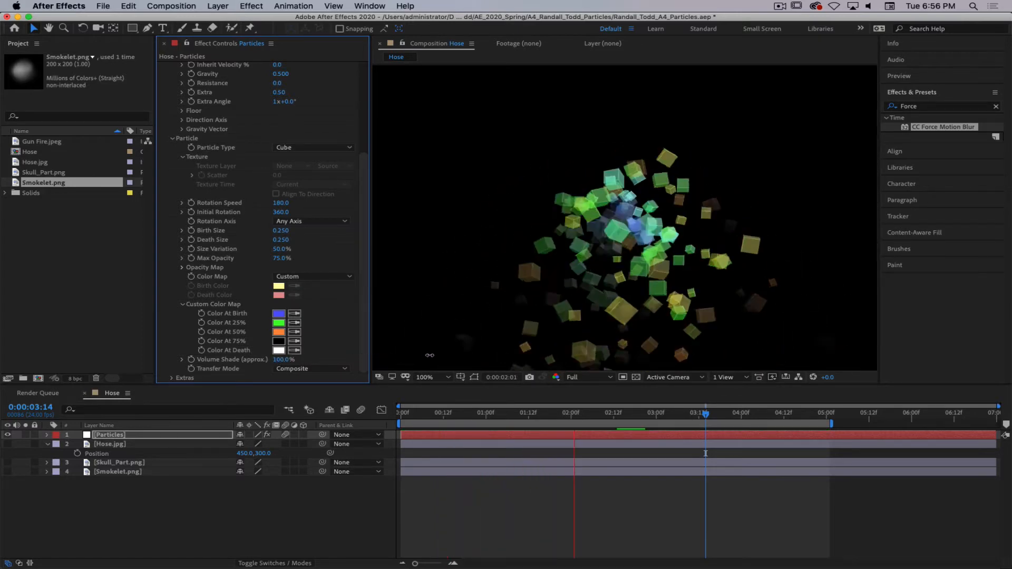
key(space)
mouse_move(283, 360)
mouse_down()
mouse_move(198, 352)
mouse_move(279, 359)
mouse_up()
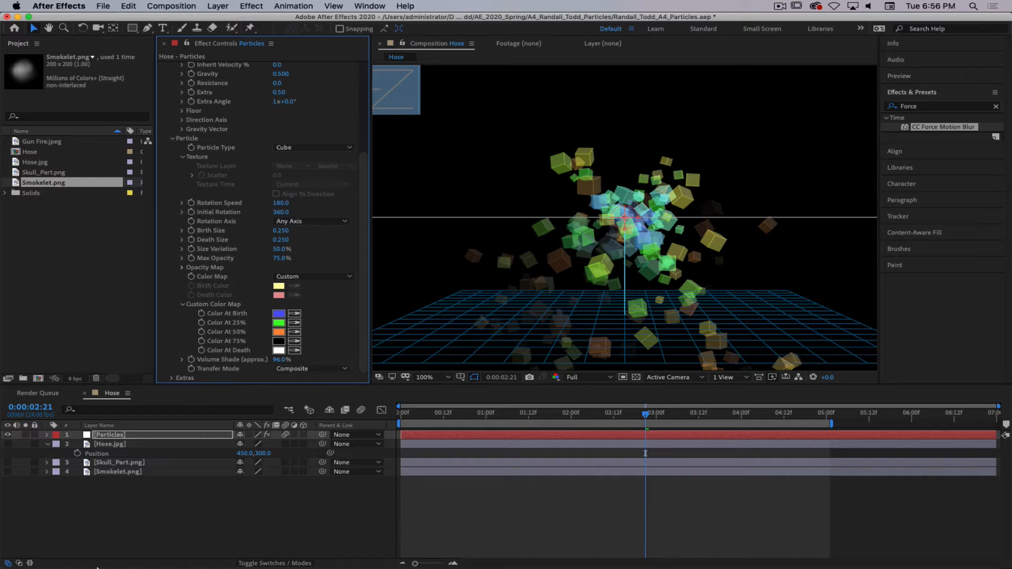
- Try the Add option for the particles' Transfer Mode and switch it to Screen
click(302, 369)
click(363, 316)
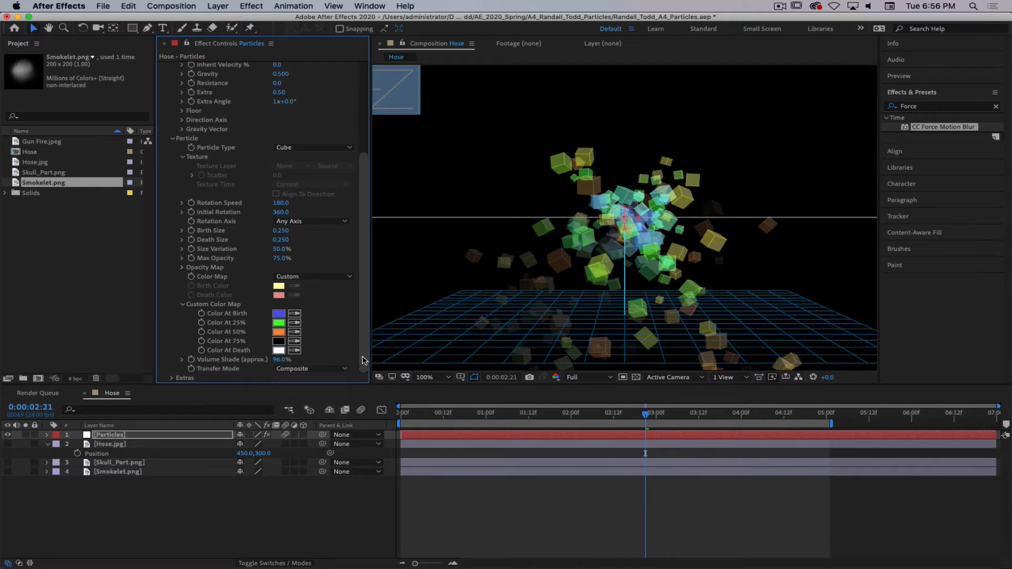
click(303, 369)
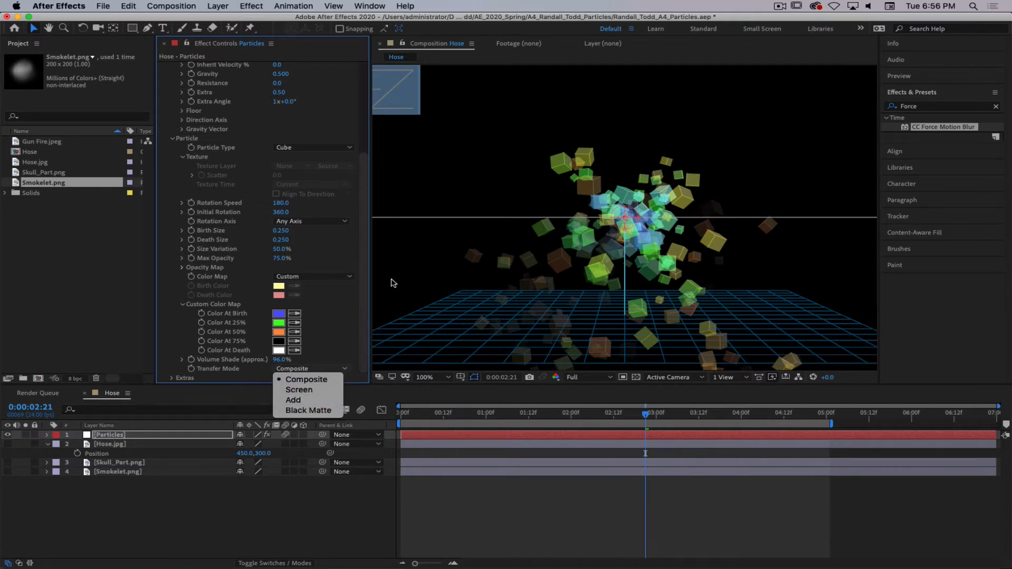
click(302, 400)
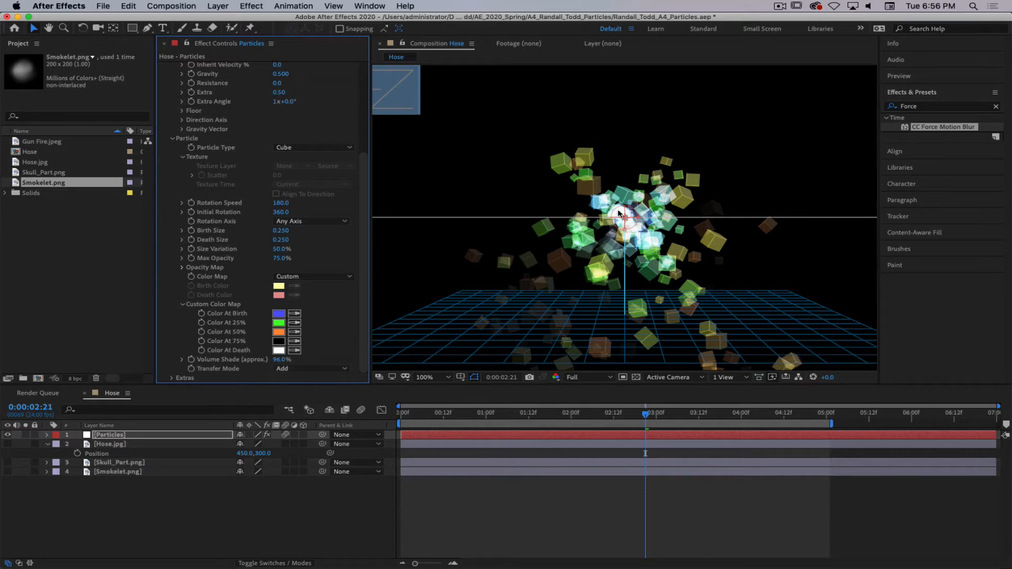
click(293, 371)
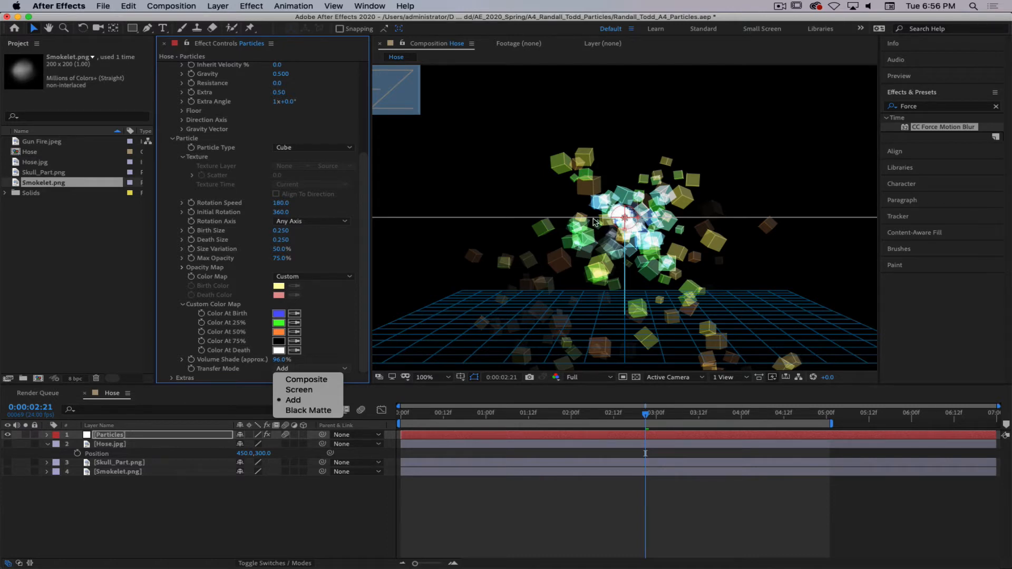
click(299, 389)
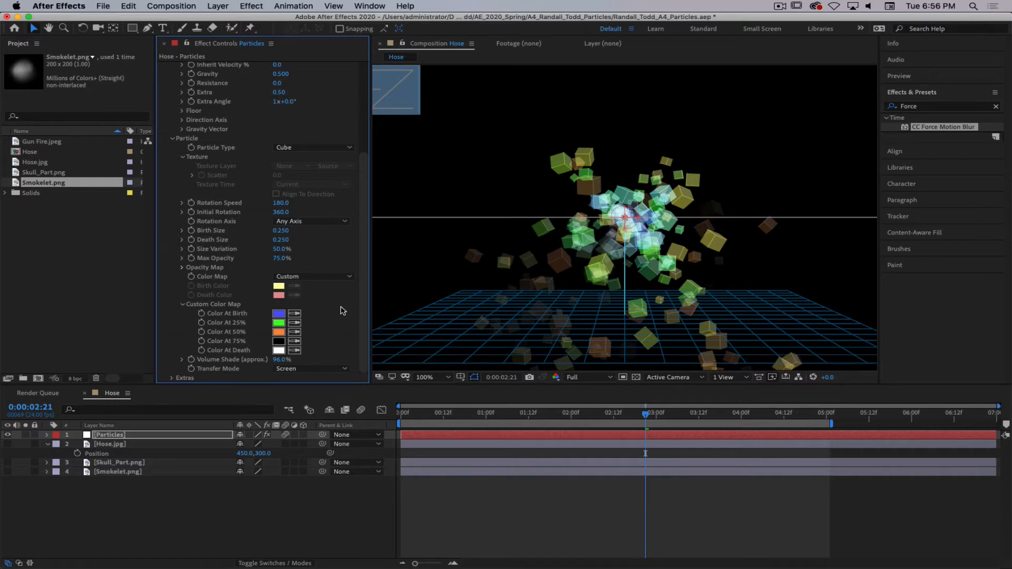
- Expand the Extras settings and examine the Effect Camera's distance, rotation and FOV options
click(172, 378)
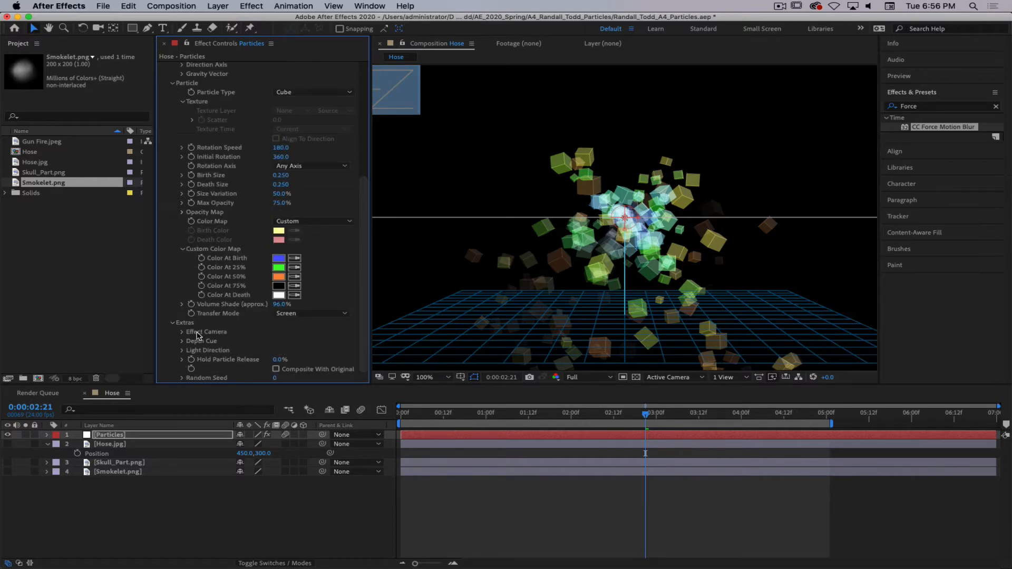
click(183, 332)
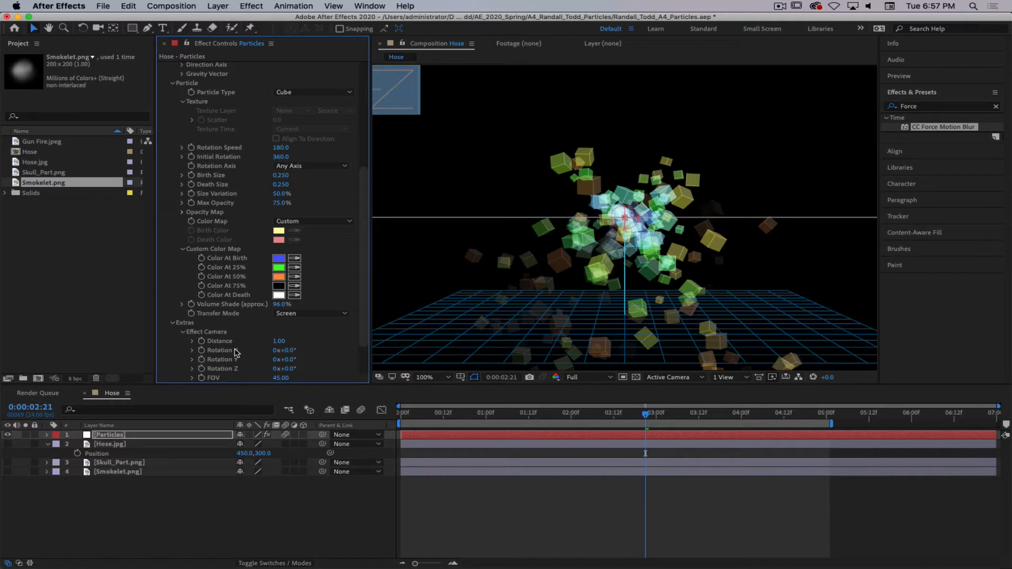
click(183, 332)
- Rotate the effect camera to about 12° on X and -195° on Y, and show its Effect Camera values
drag(395, 84, 457, 102)
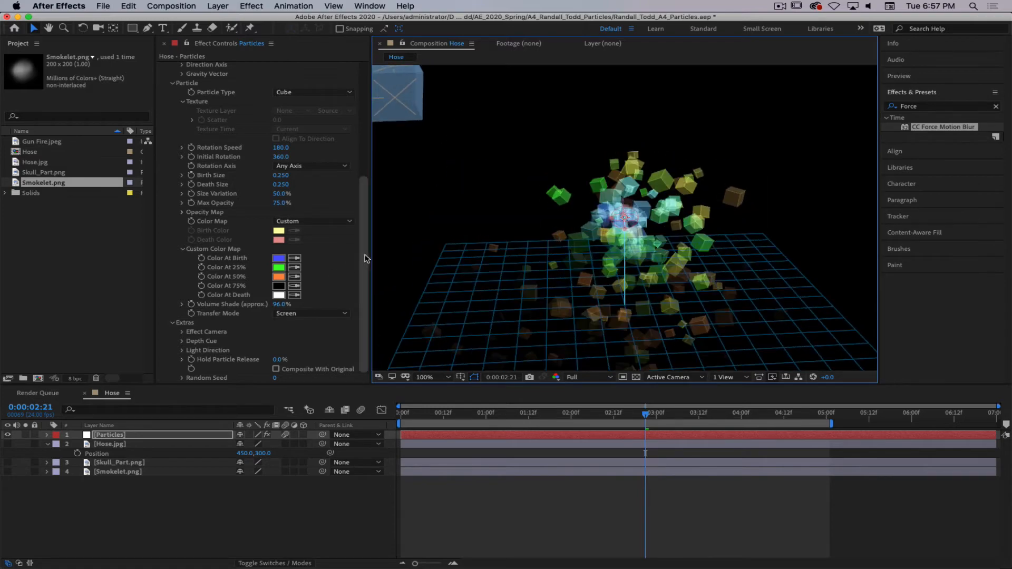
drag(393, 95, 457, 103)
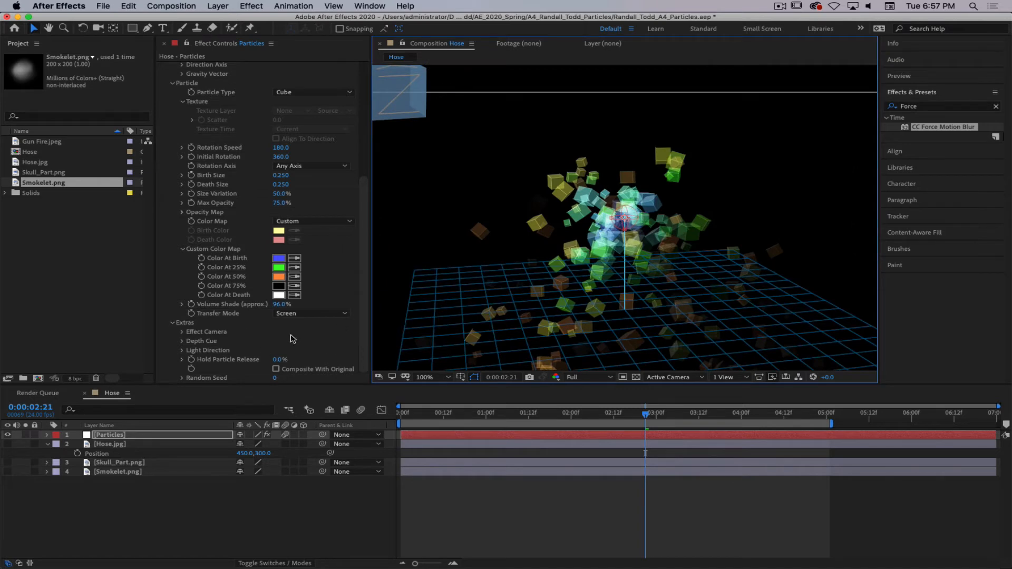
click(183, 332)
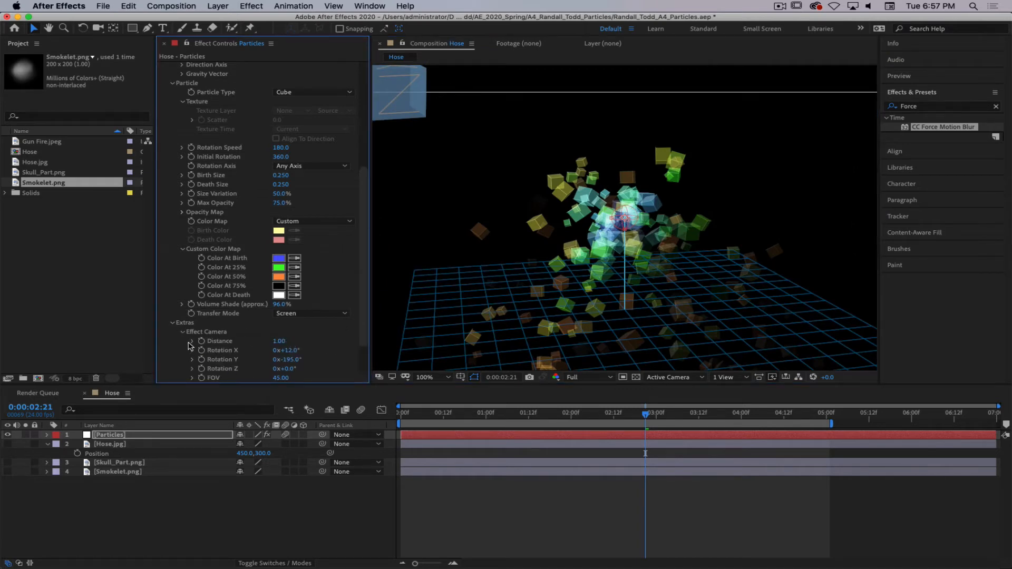
- Reset the CC Particle World effect to its default settings
scroll(315, 334, down, 3)
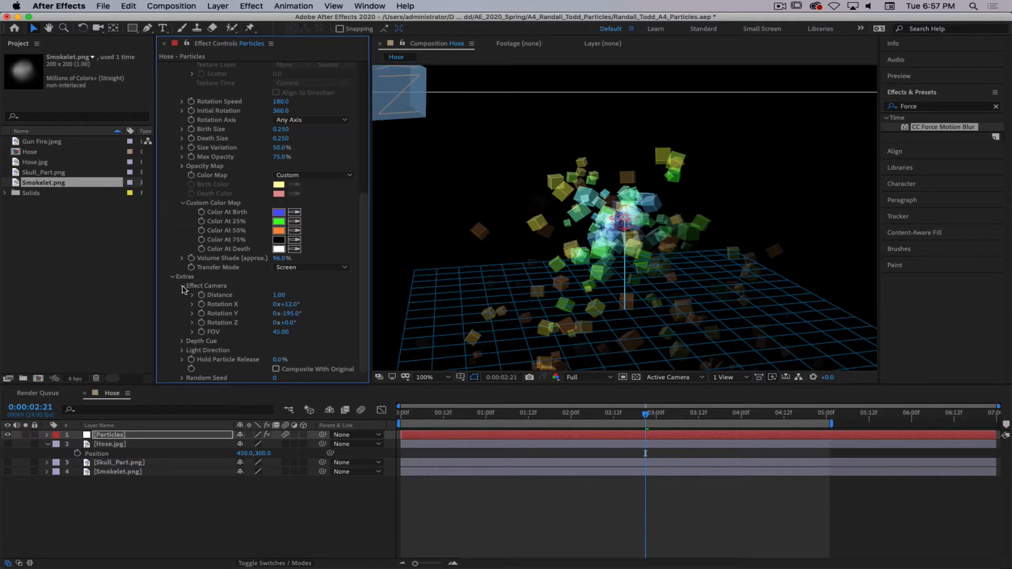
scroll(355, 206, up, 10)
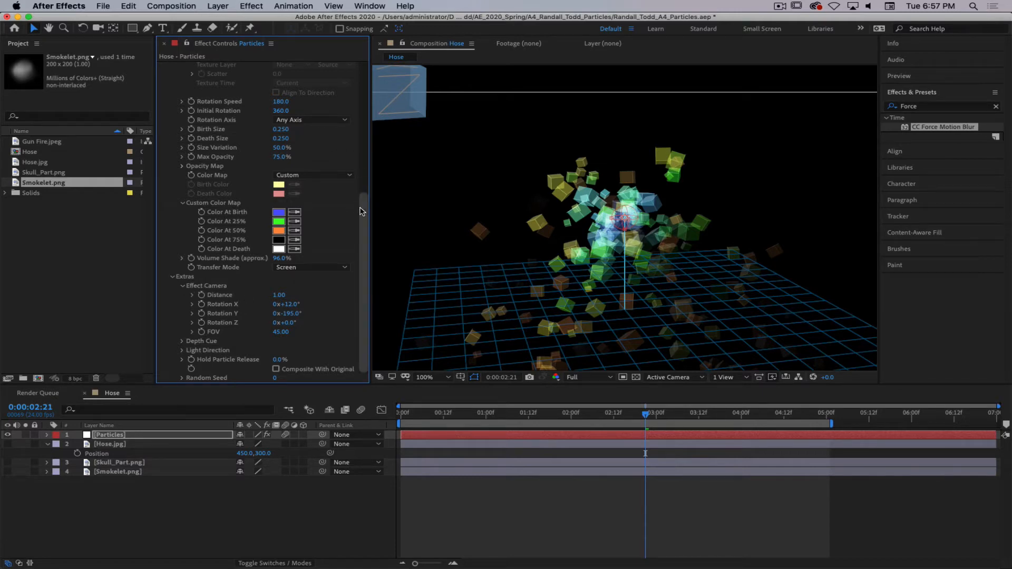
click(280, 66)
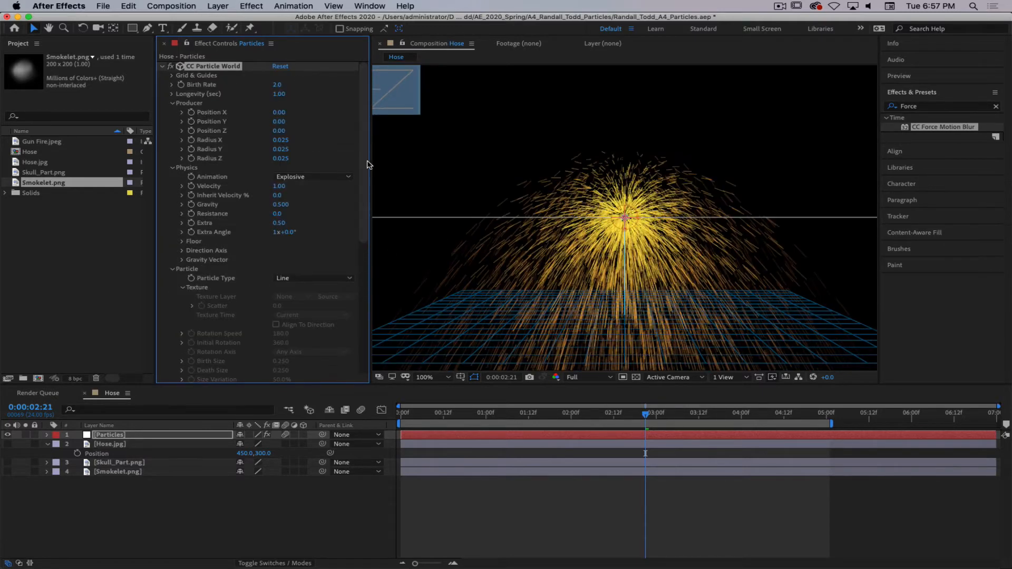
- Collapse Effect Camera, expand Depth Cue, and set its Type to Fade with a Distance of 2.07
drag(364, 158, 359, 478)
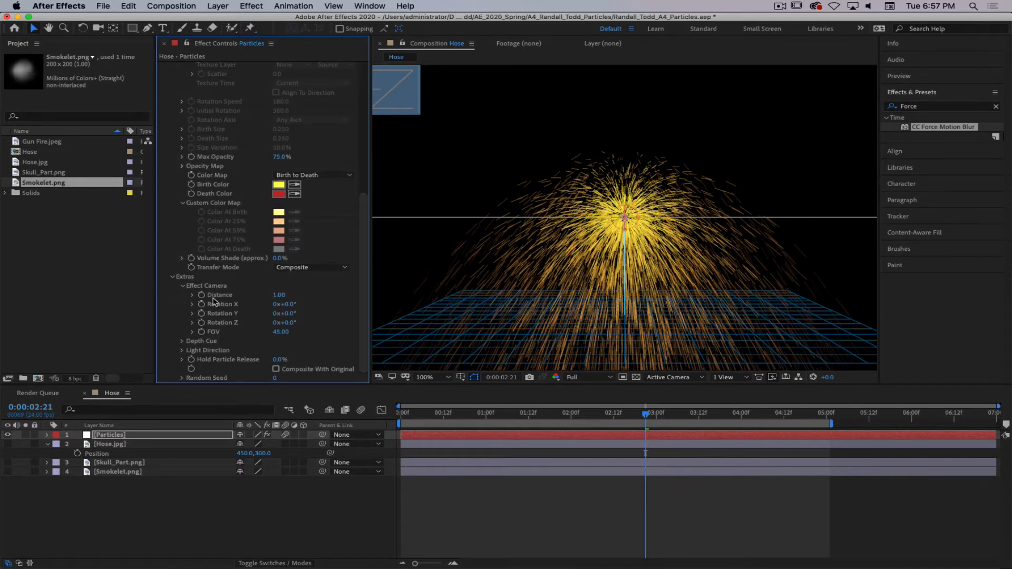
click(183, 286)
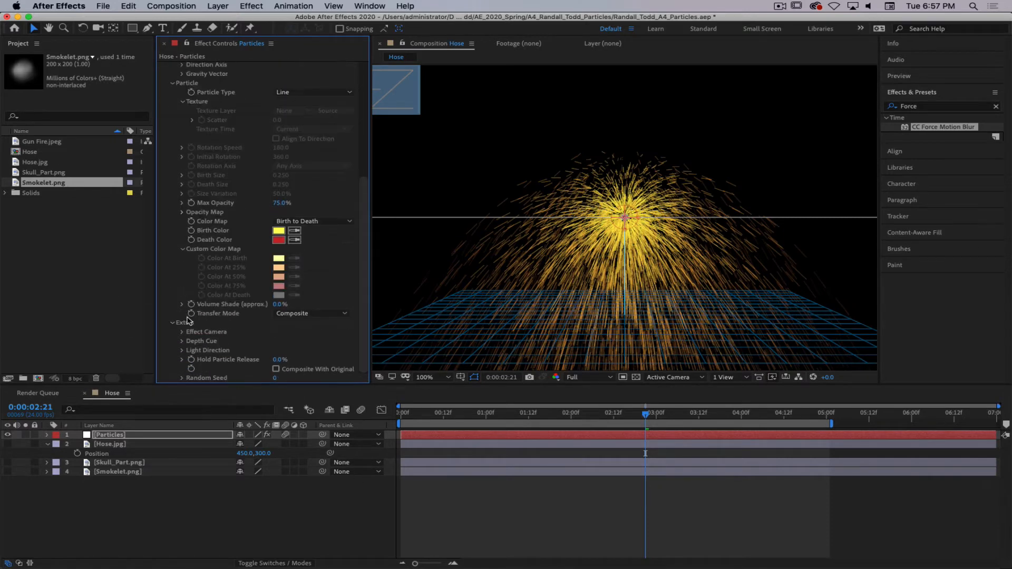
click(181, 342)
click(293, 351)
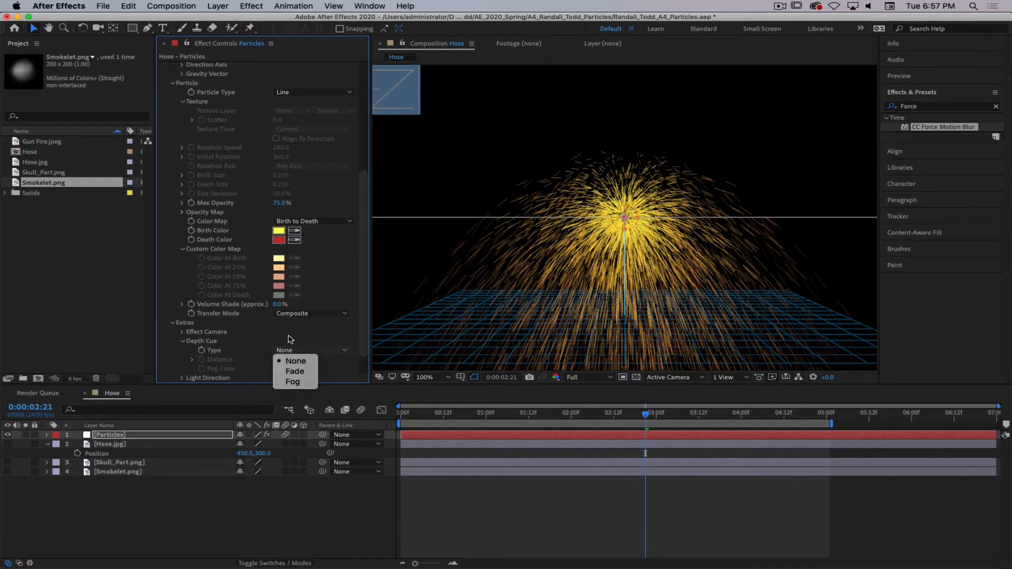
click(307, 358)
click(307, 353)
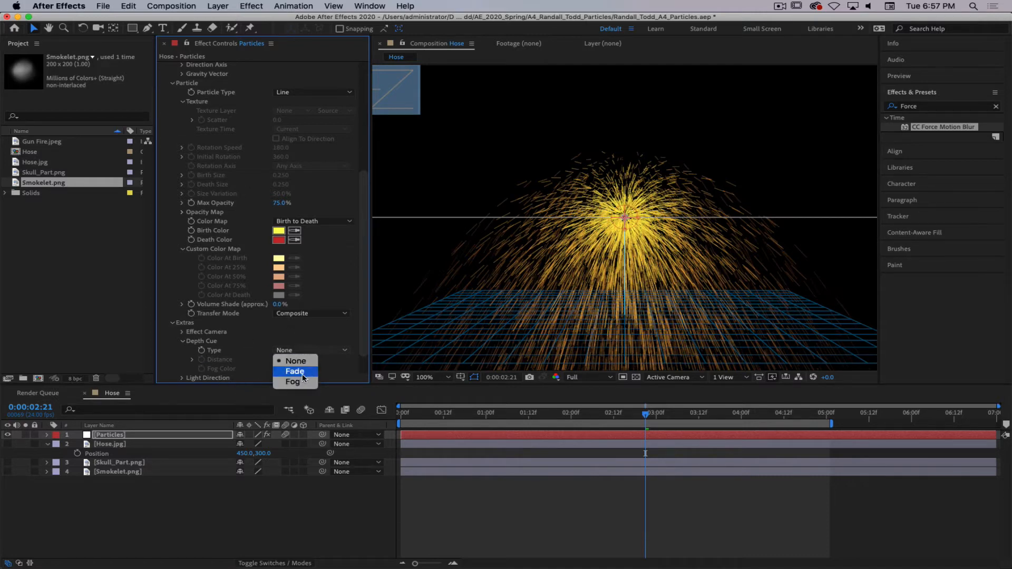
click(306, 368)
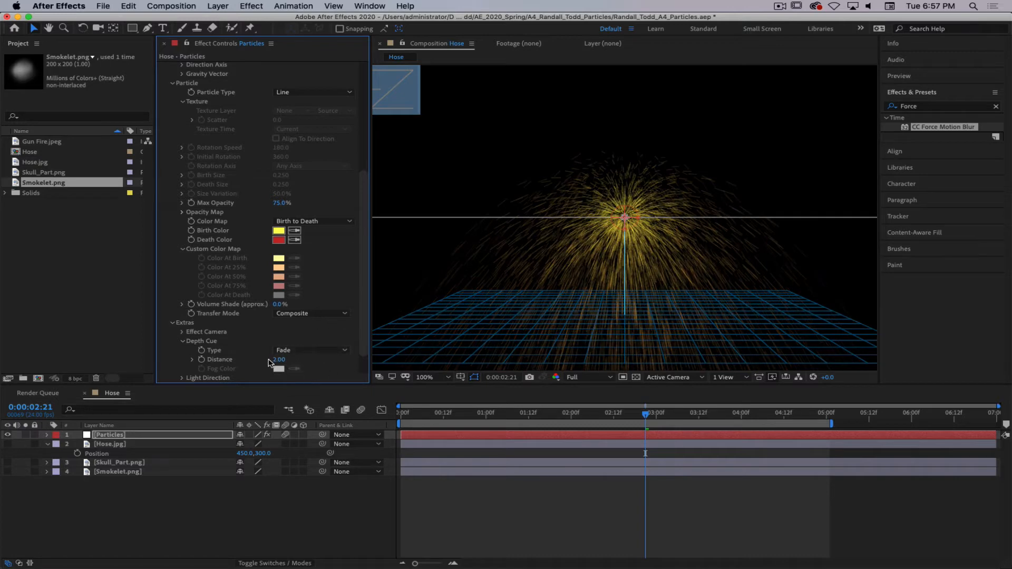
mouse_move(291, 358)
mouse_down()
mouse_move(229, 359)
mouse_move(287, 367)
mouse_up()
- Set the Particle Type to Cube and the Depth Cue Distance to 2.34
click(309, 99)
click(341, 251)
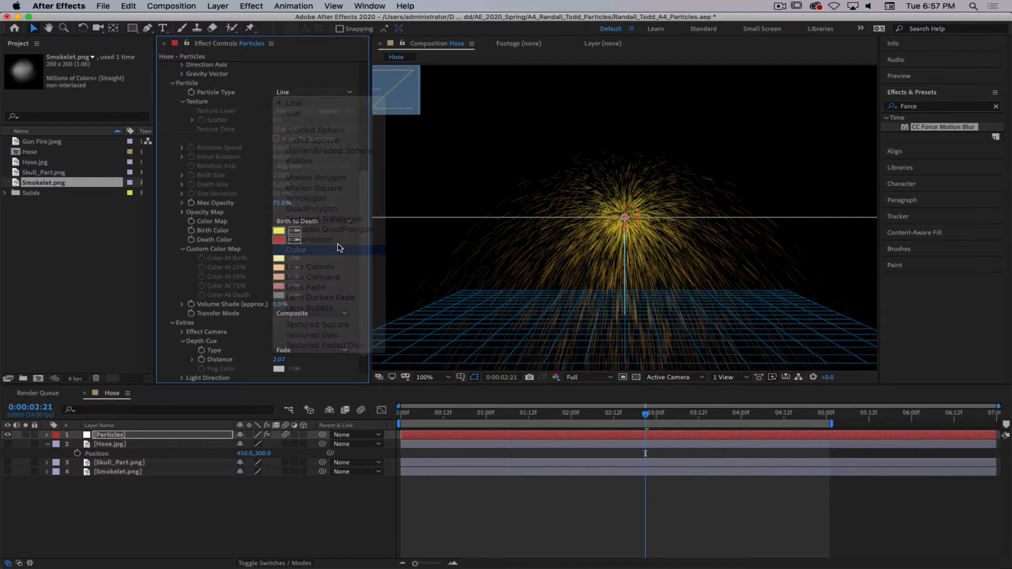
mouse_move(279, 360)
mouse_down()
mouse_move(268, 359)
mouse_move(289, 358)
mouse_up()
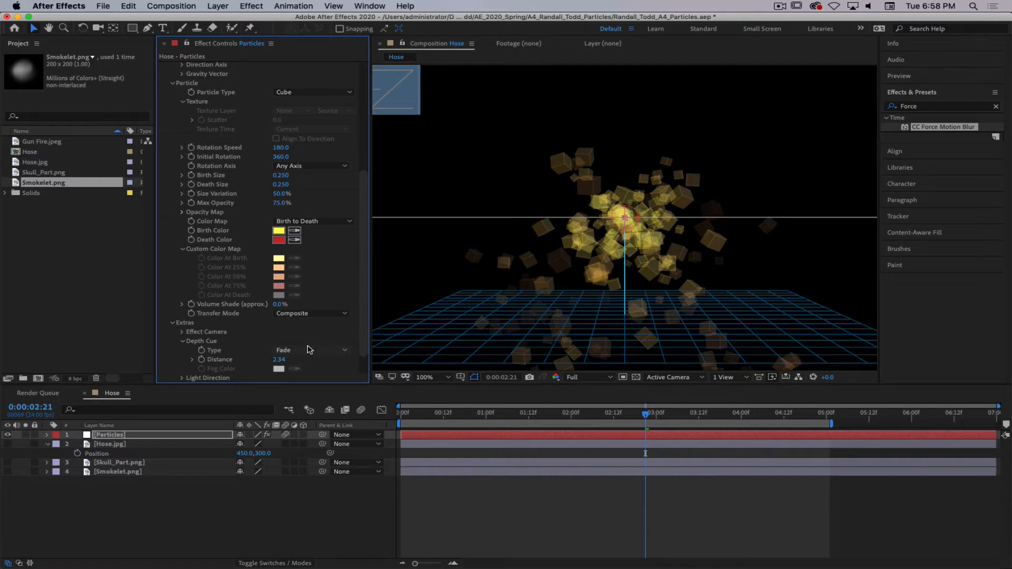
- Set the Depth Cue Type to Fog for the cube particles
scroll(309, 352, down, 2)
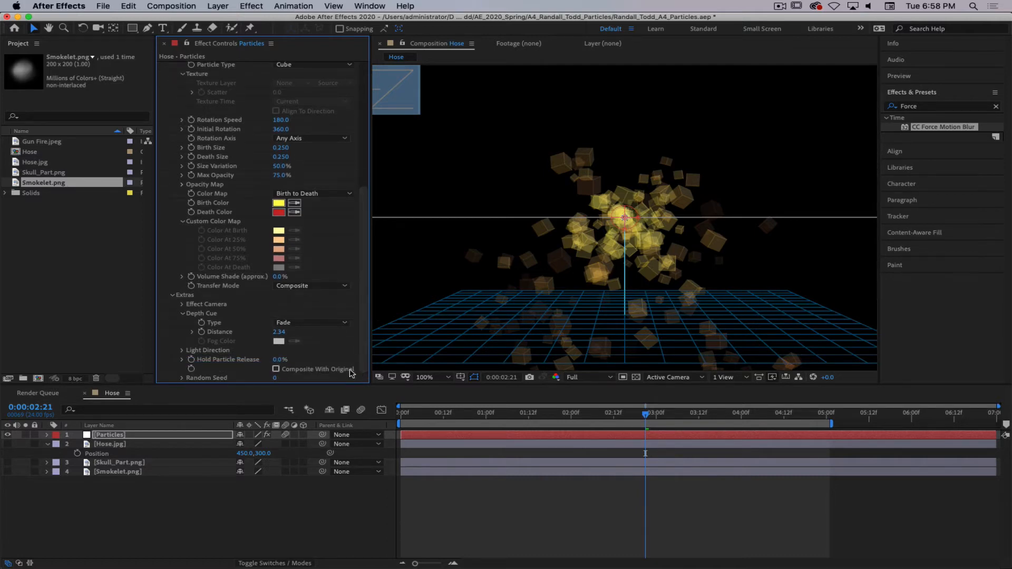
click(294, 328)
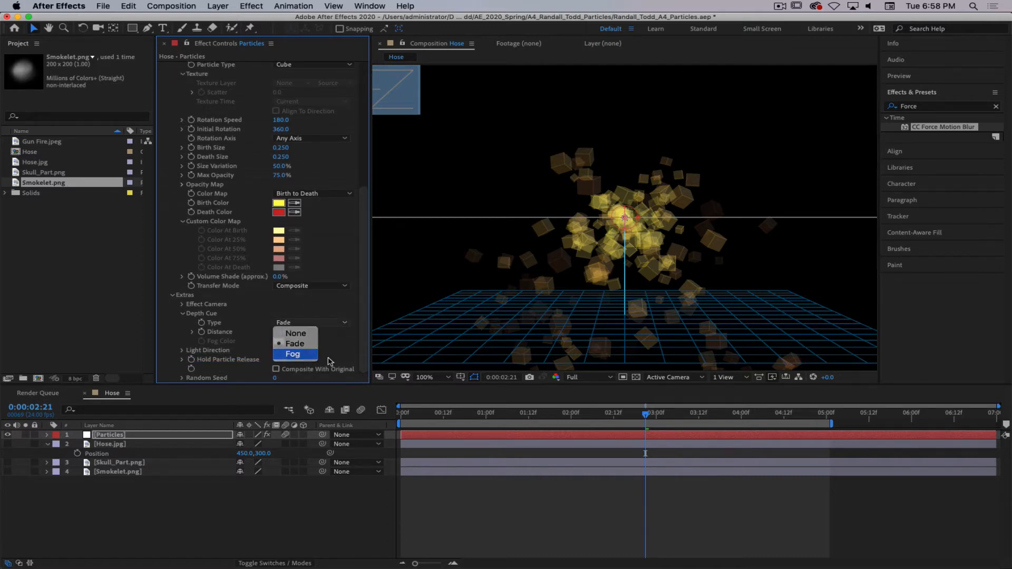
click(296, 356)
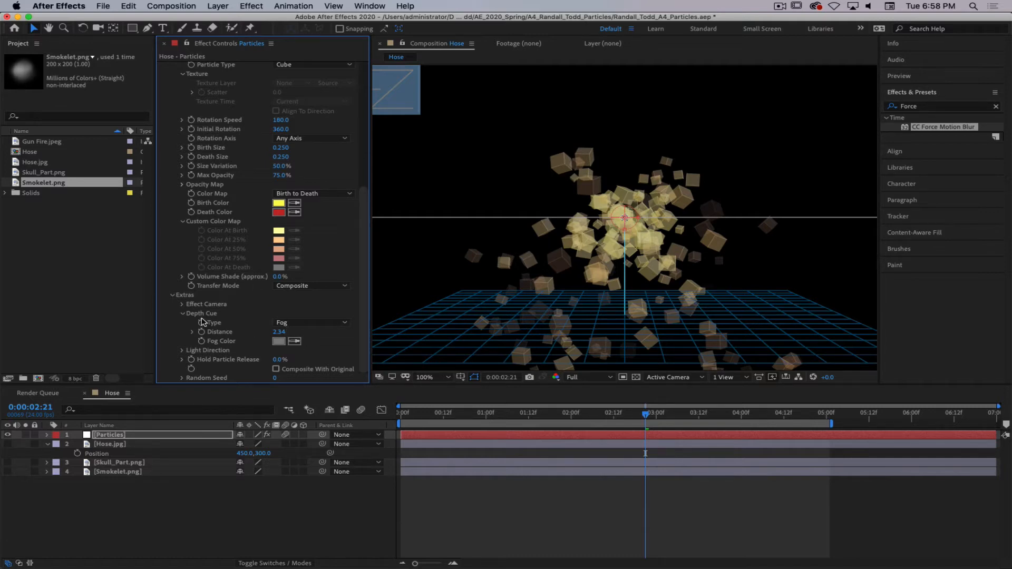
- Collapse Depth Cue and set the Light Direction to 0.720 for Light X and 0.620 for Light Y
click(183, 313)
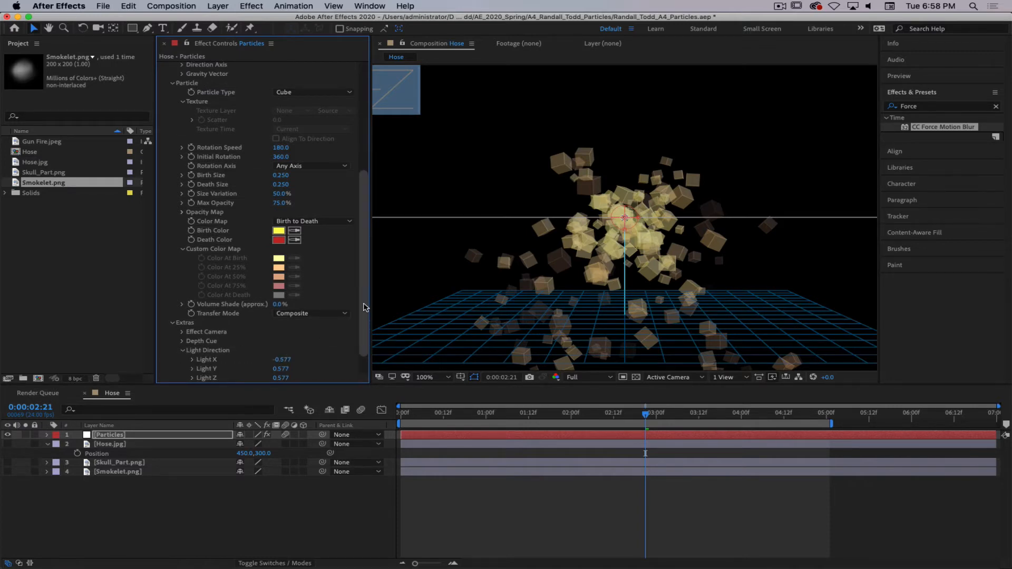
click(184, 350)
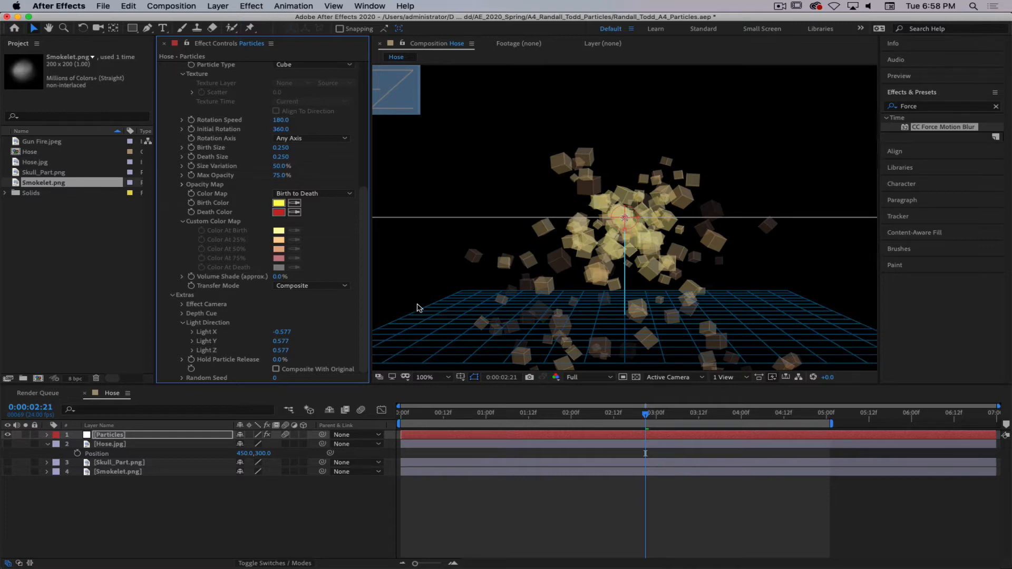
mouse_move(282, 333)
mouse_down()
mouse_move(427, 331)
mouse_move(159, 328)
mouse_move(342, 332)
mouse_move(274, 332)
mouse_move(321, 340)
mouse_up()
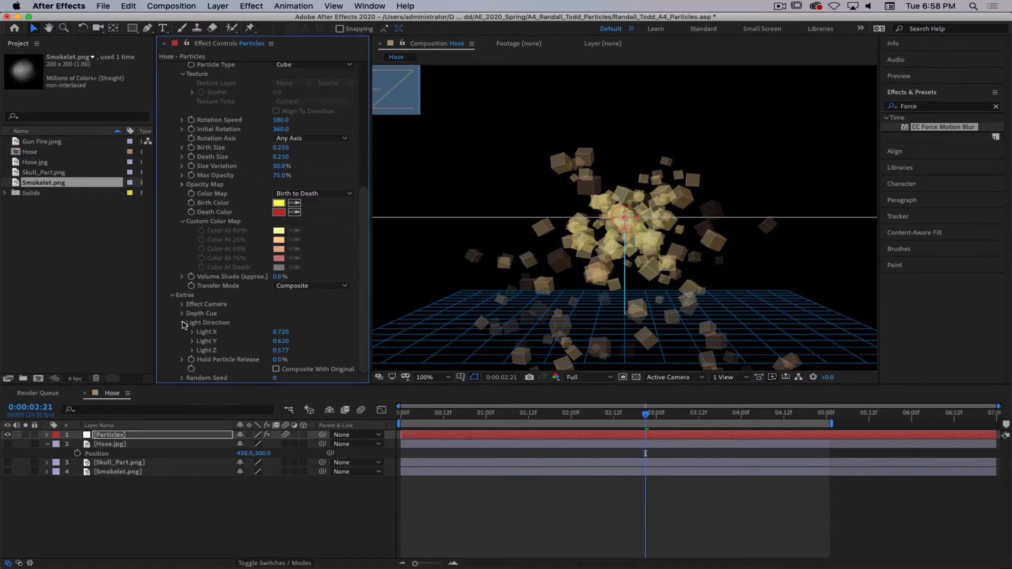
click(183, 323)
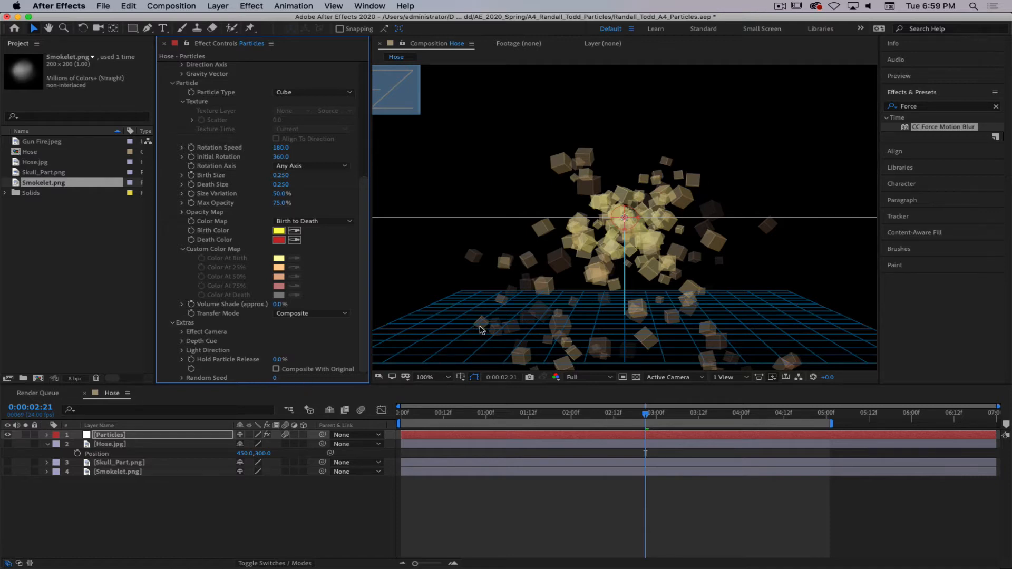
- Set the Particle Type to Textured Square and use Smokelet.png as the Texture Layer
click(305, 93)
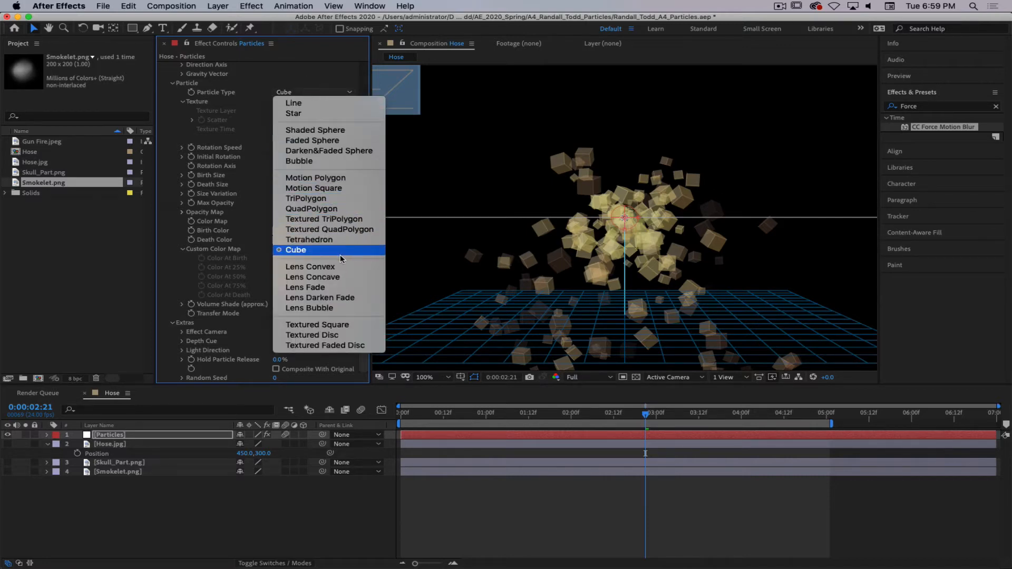
click(334, 327)
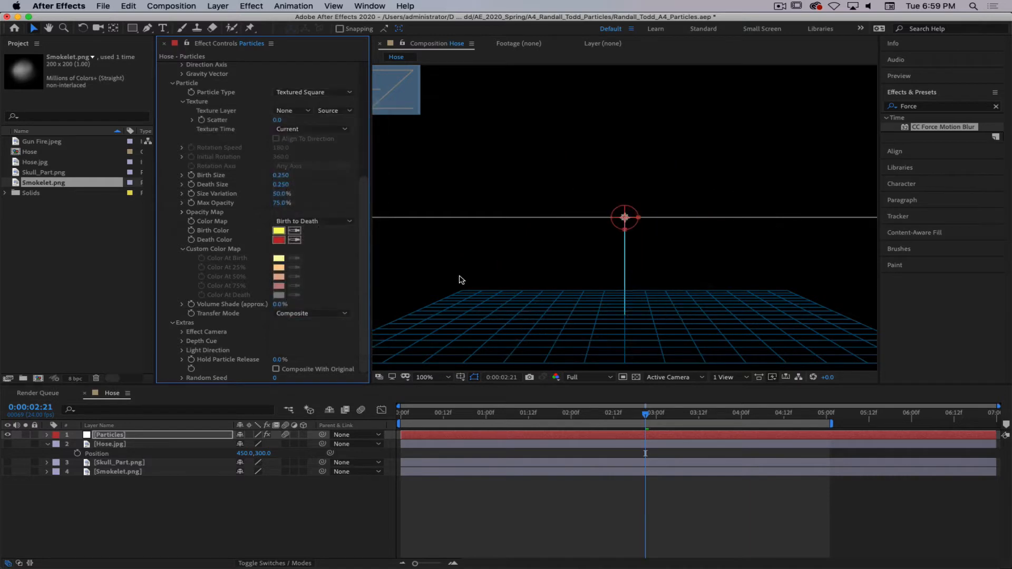
click(294, 111)
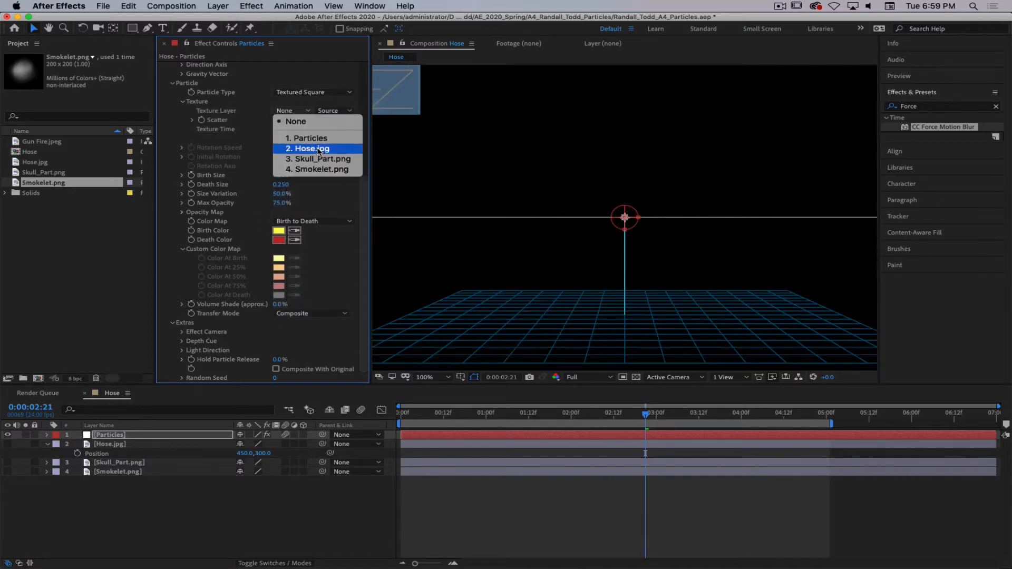
click(296, 169)
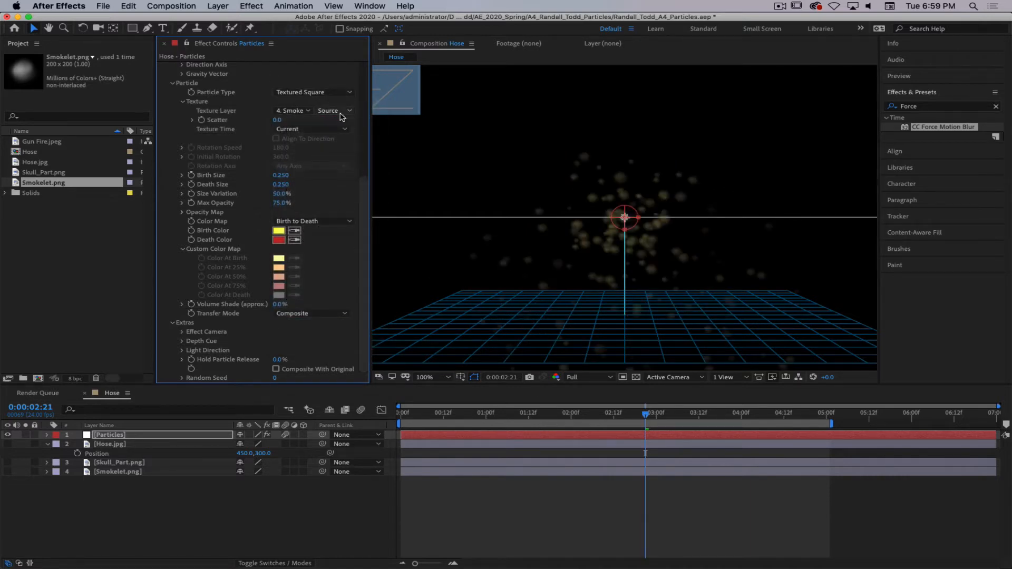
- Set the Physics Animation of CC Particle World to Fire
drag(361, 193, 363, 85)
click(319, 176)
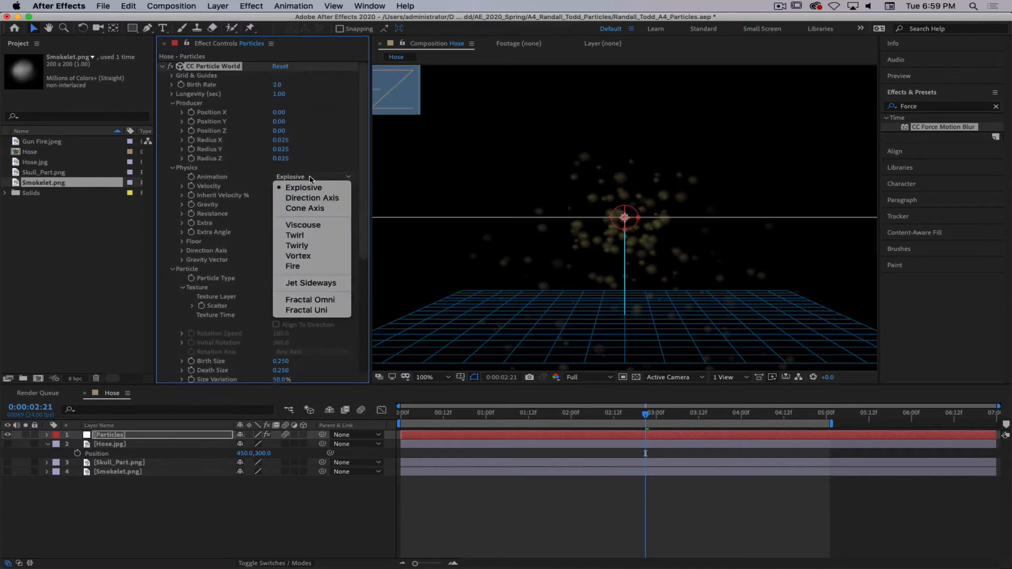
click(296, 267)
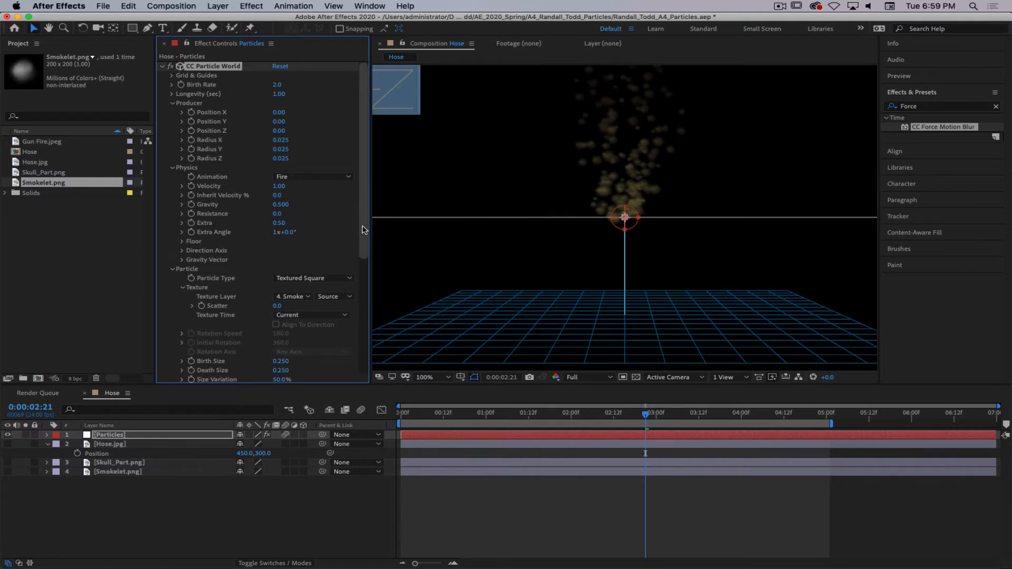
- Set the particles' Color Map to Origin Constant
drag(360, 236, 354, 302)
scroll(348, 302, up, 1)
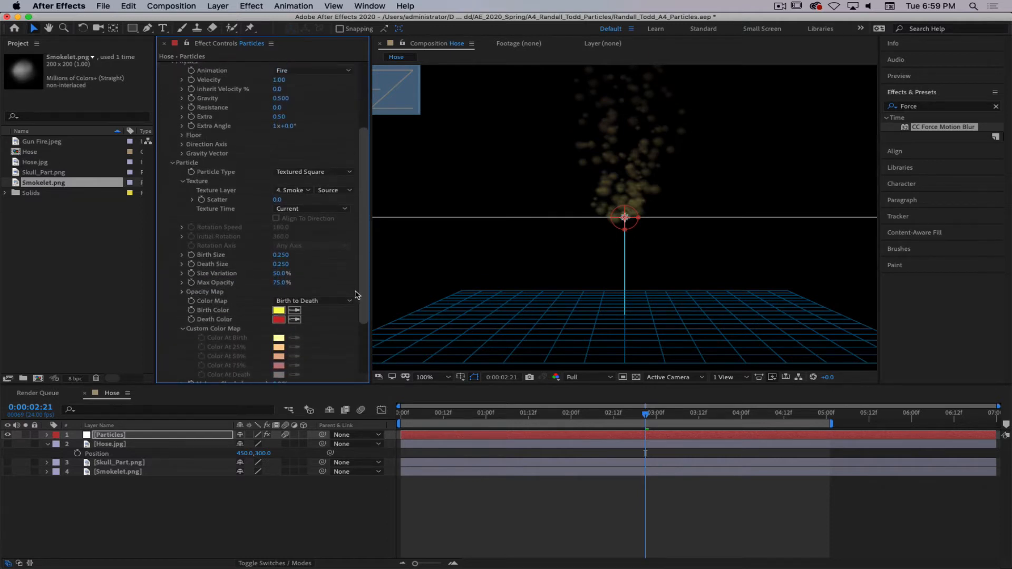
click(328, 301)
click(315, 352)
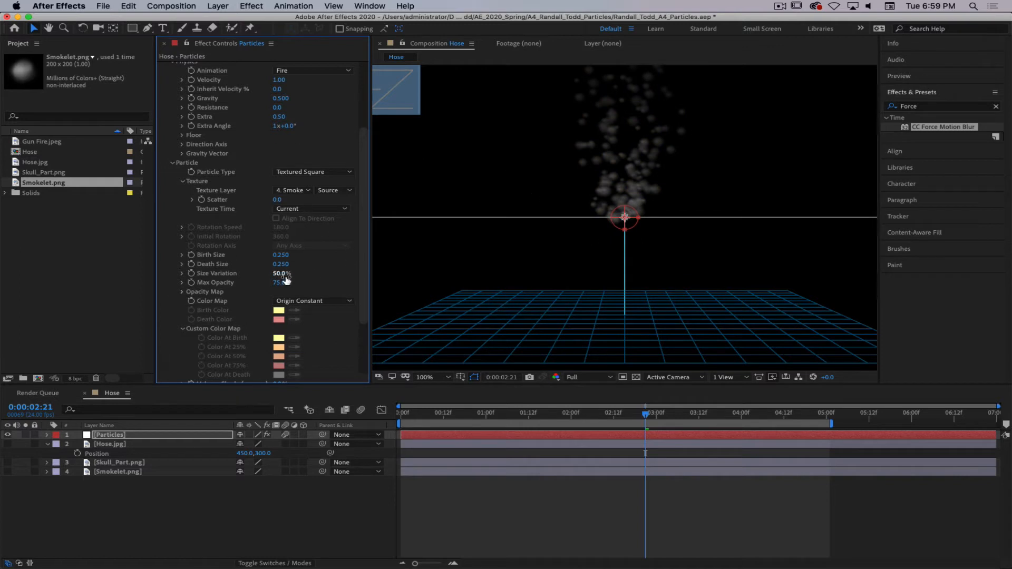
- Set the particles' Birth Size to 5.000 and Death Size to 0.000
mouse_move(287, 255)
mouse_down()
mouse_move(325, 255)
mouse_move(245, 257)
mouse_move(296, 254)
mouse_up()
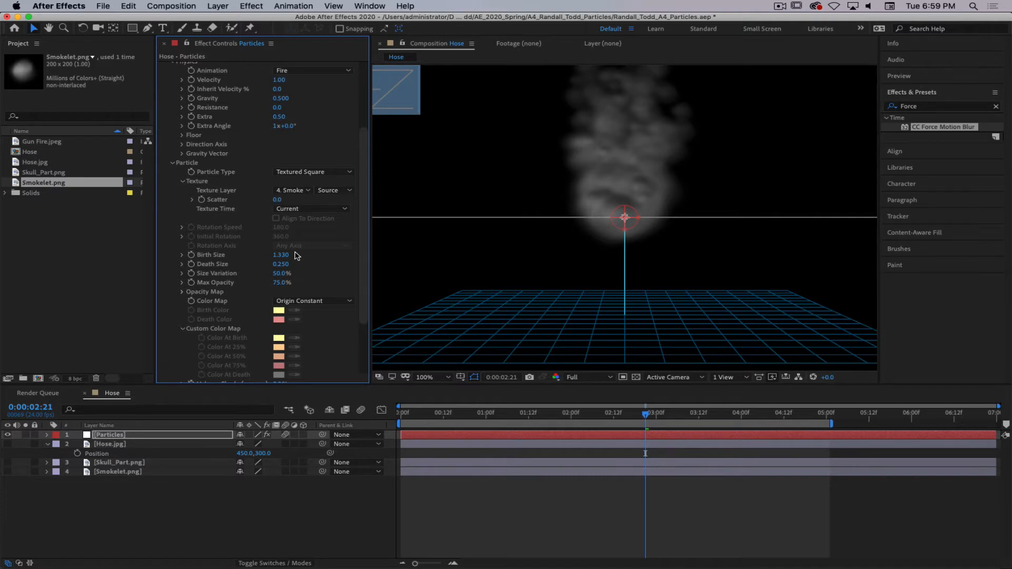
click(282, 256)
text(5)
key(Return)
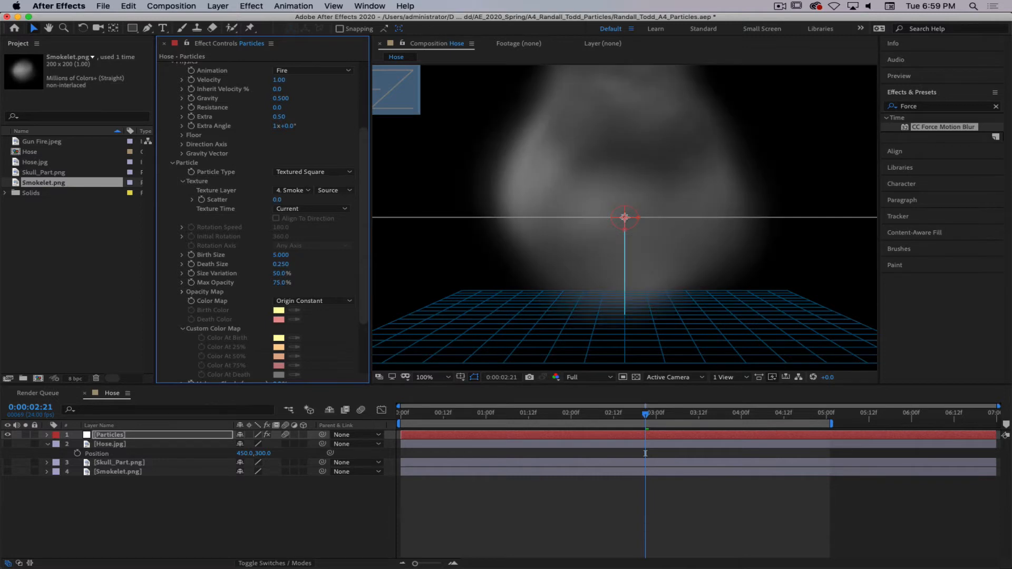
click(278, 264)
text(0)
key(Return)
- Set the Producer's Position Z to 1.62 and play back the smoke from 0:00:00:22
scroll(245, 111, up, 4)
scroll(245, 112, up, 1)
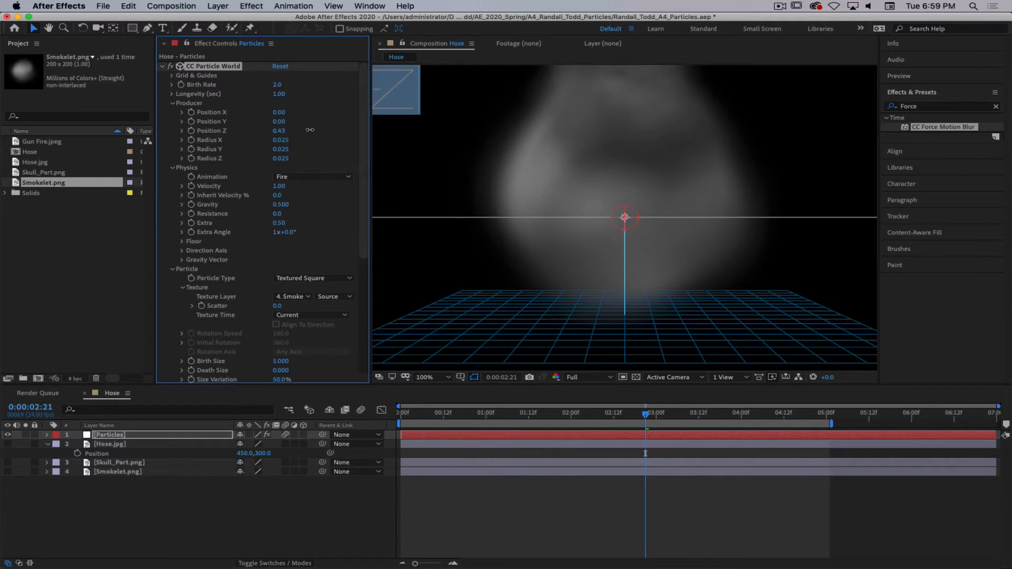
drag(310, 130, 369, 129)
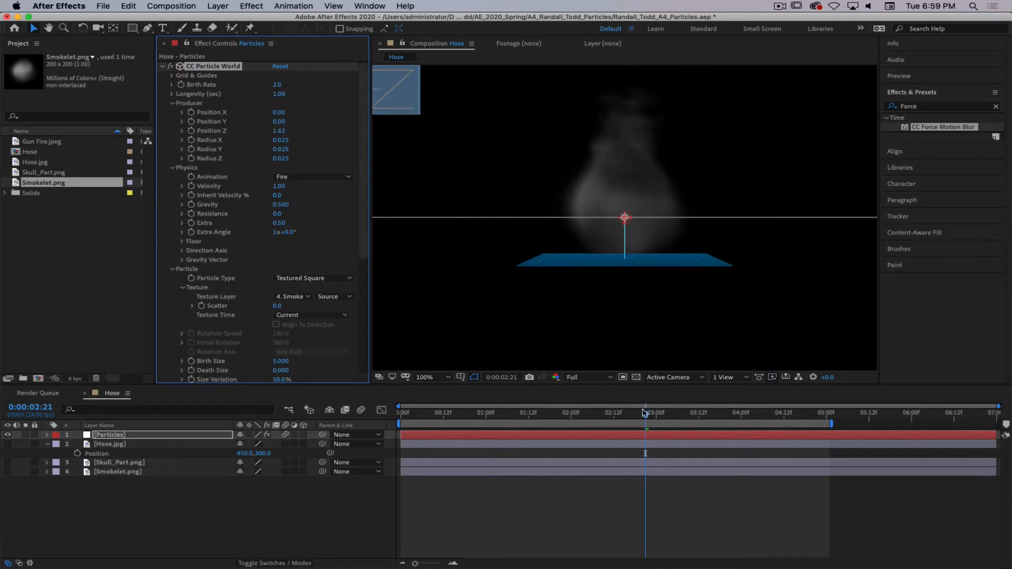
drag(644, 413, 479, 413)
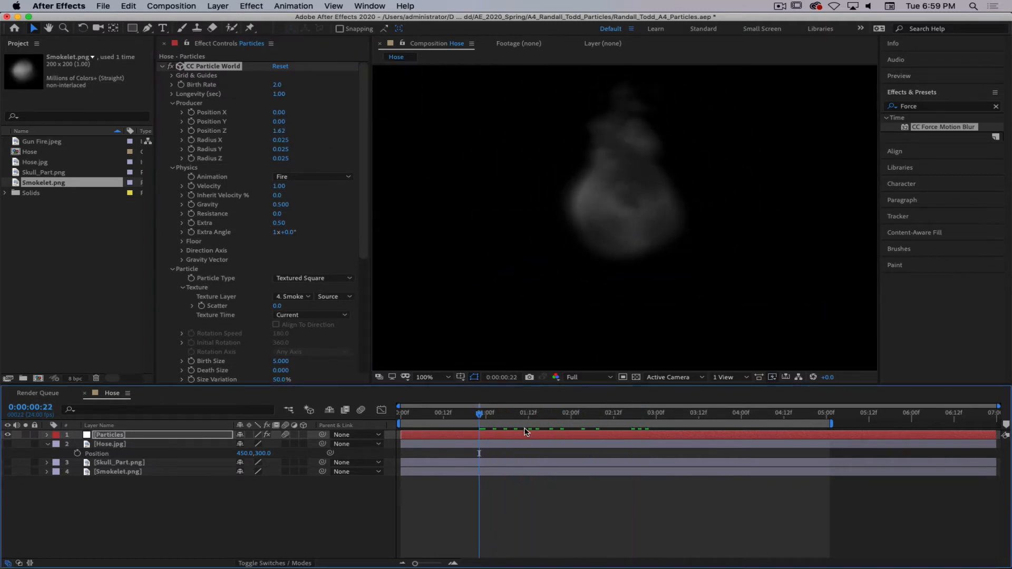
key(space)
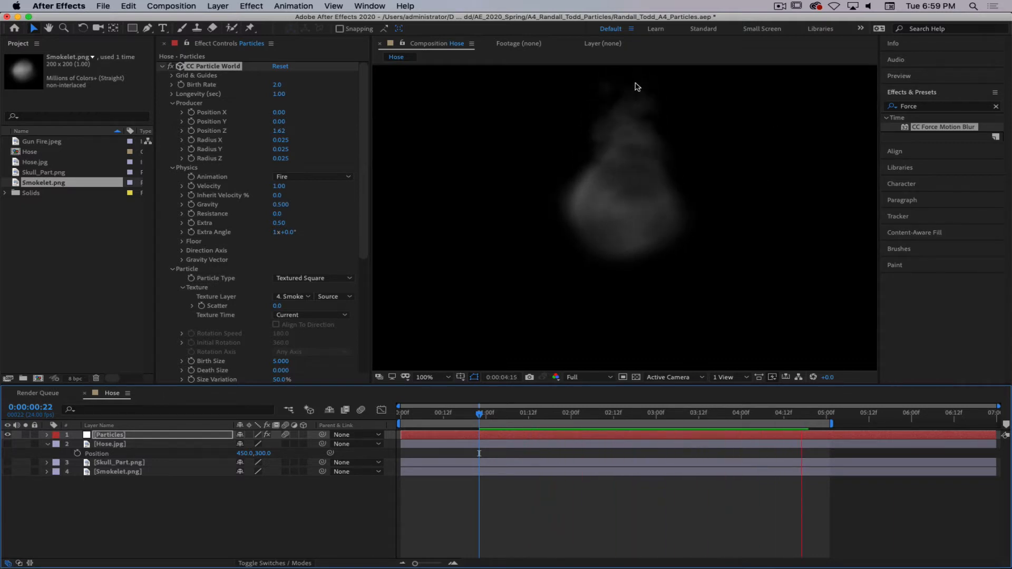
key(space)
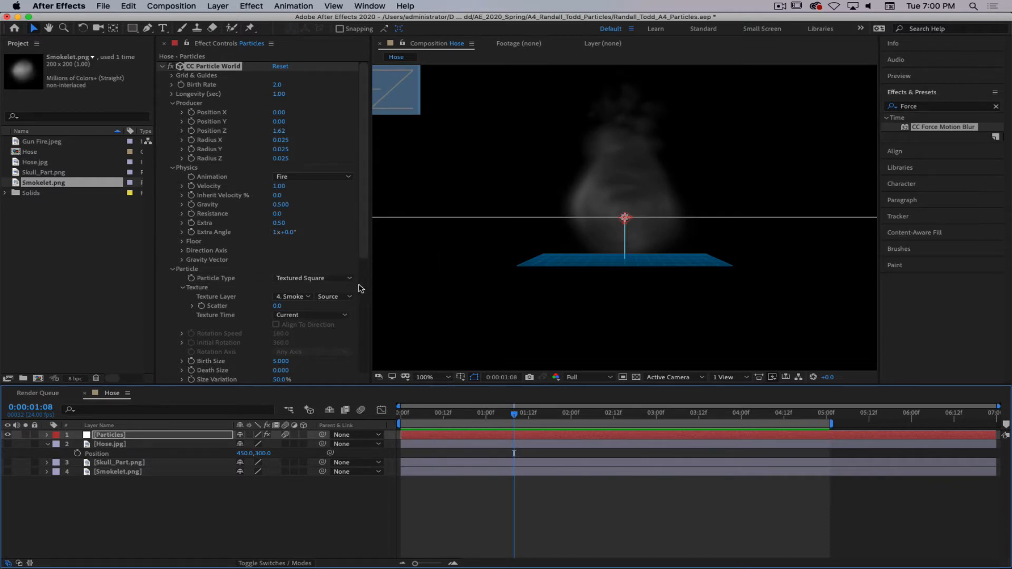
- Set the smoke particles' Color Map to Birth to Death
drag(365, 239, 364, 352)
click(313, 222)
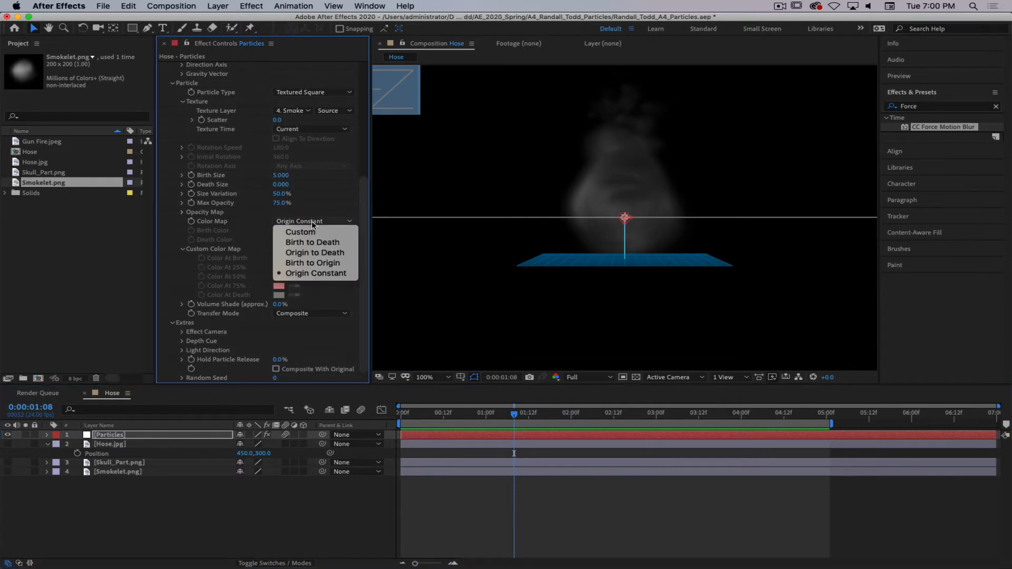
click(314, 243)
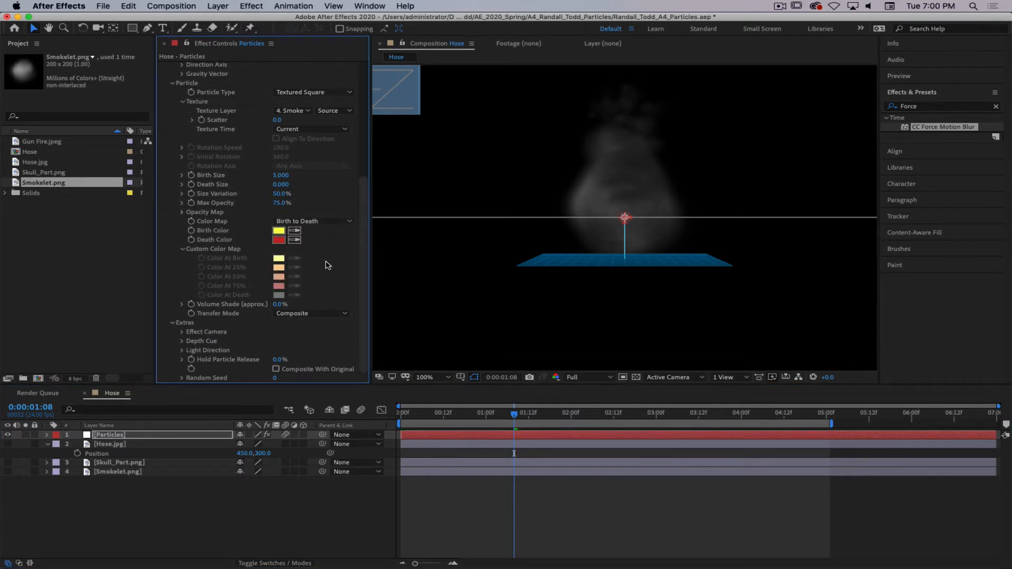
click(332, 222)
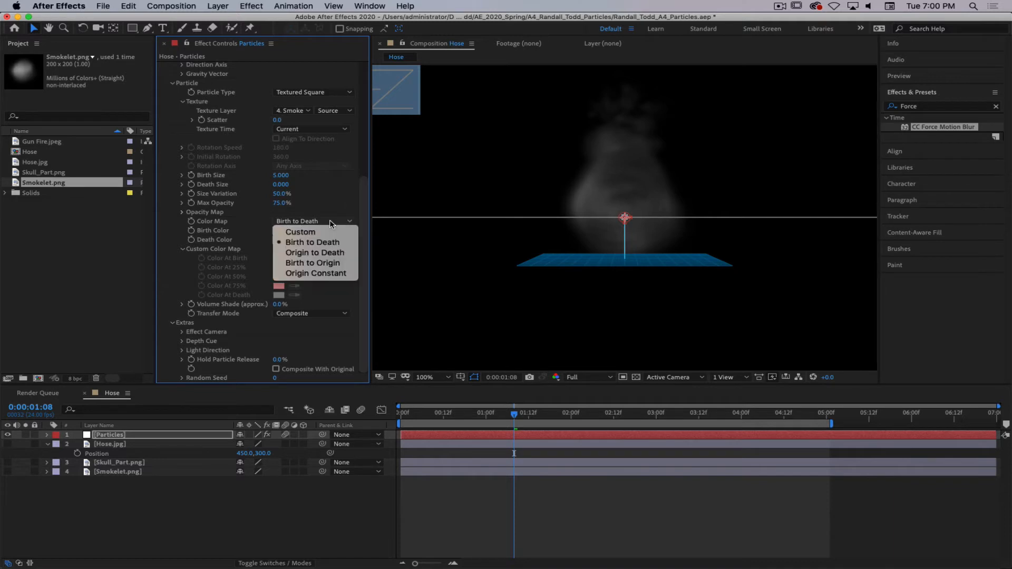
click(332, 224)
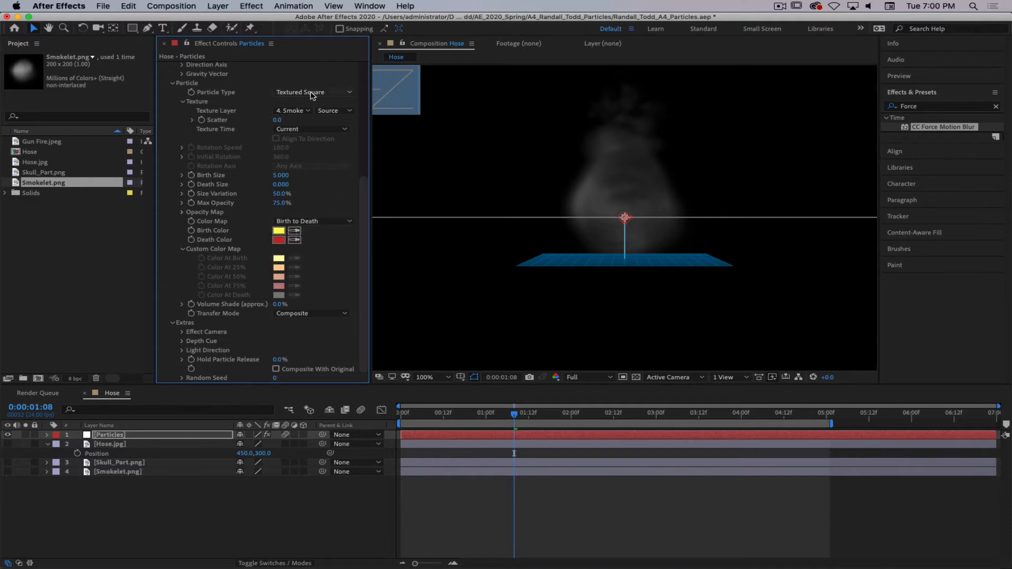
- Reduce the particles' Birth Size to 3.010 and scrub the timeline to 0:00:02:20 to check the smoke
mouse_move(364, 236)
mouse_down()
mouse_move(363, 204)
mouse_move(362, 232)
mouse_up()
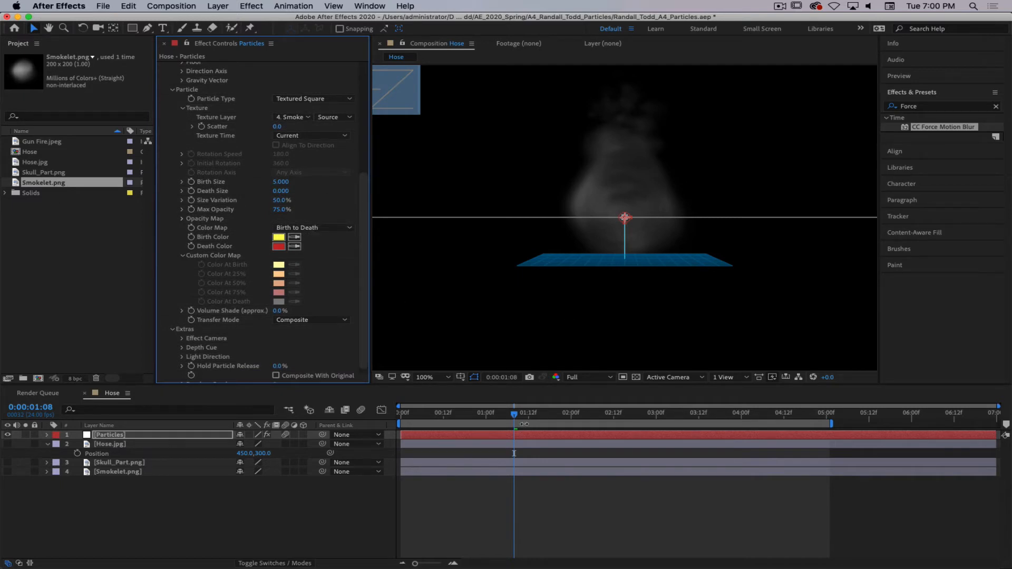
drag(457, 412, 571, 414)
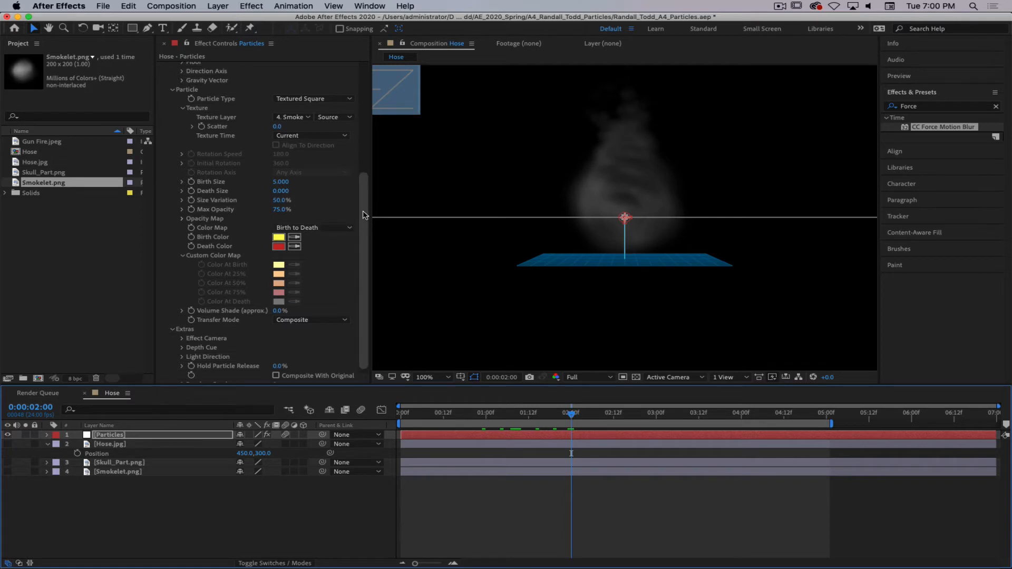
drag(364, 212, 360, 103)
drag(362, 248, 366, 346)
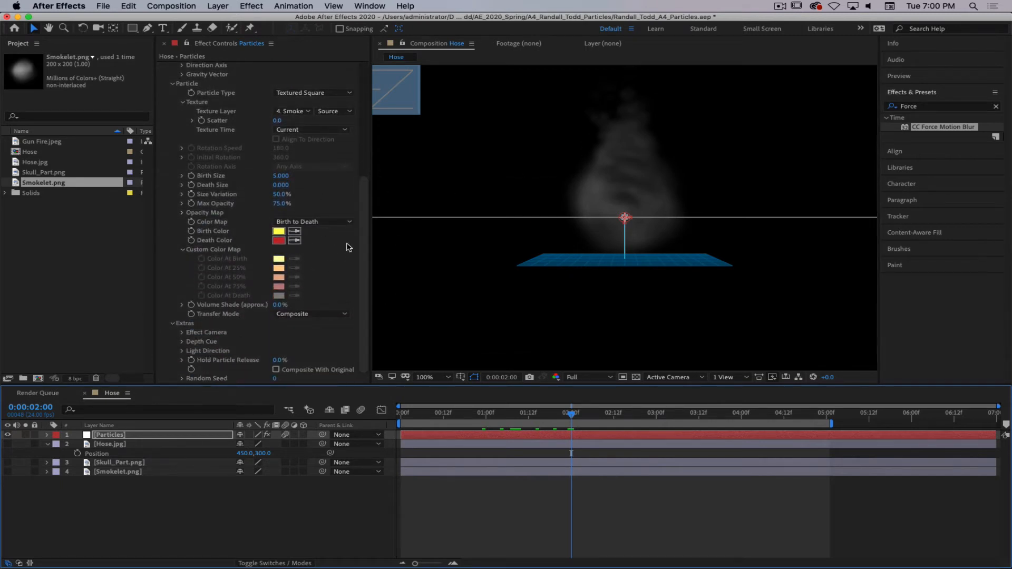
drag(281, 176, 165, 179)
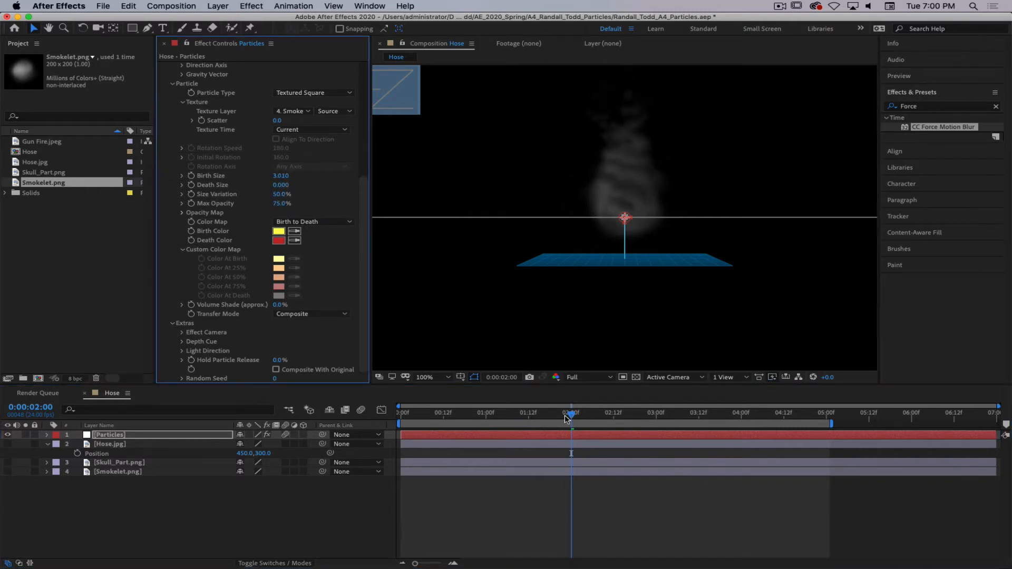
drag(568, 417, 642, 415)
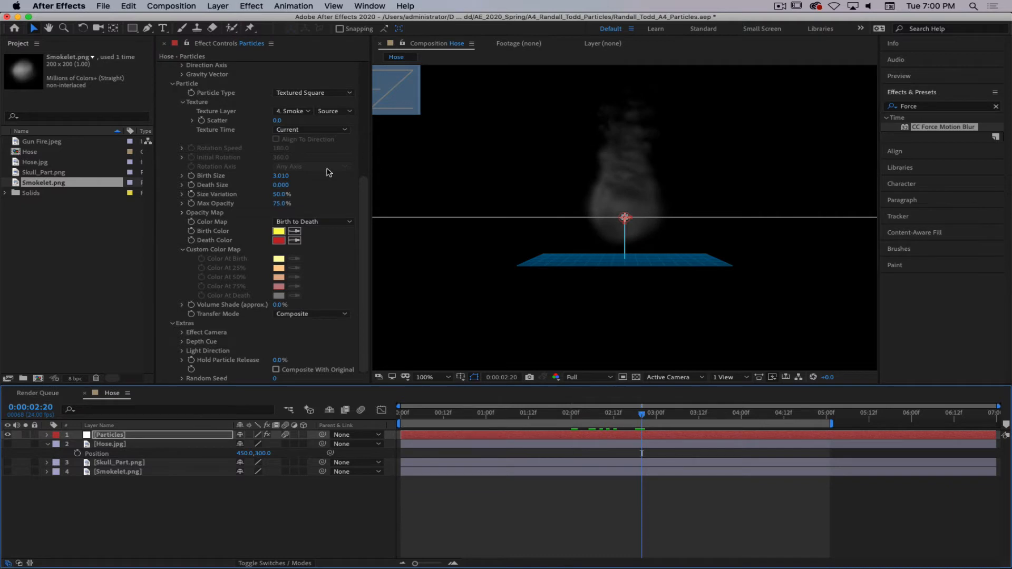
- Set the Physics Velocity to 0.50 and the Resistance to 0.7
scroll(364, 195, up, 6)
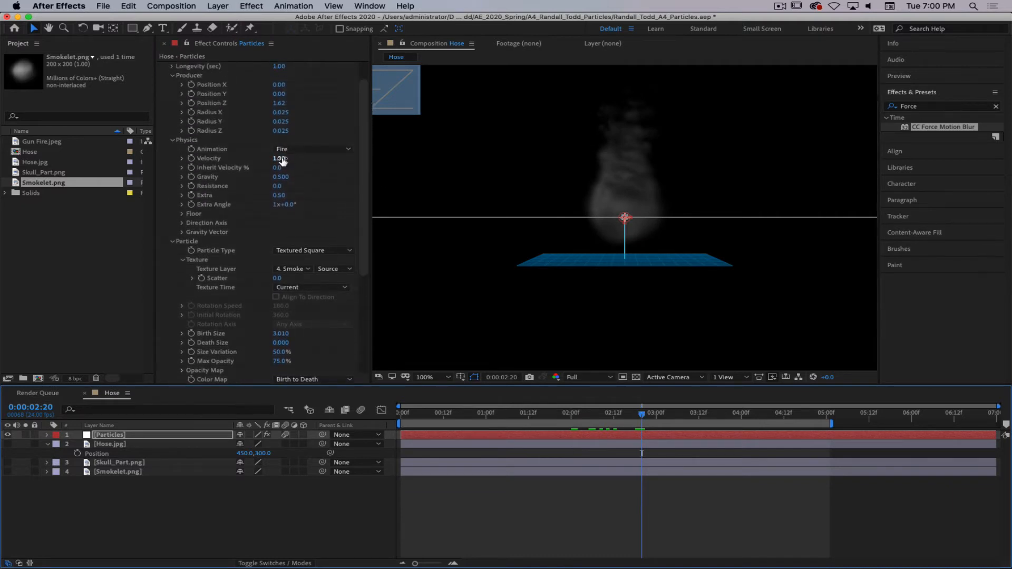
click(280, 159)
text(.5)
key(Return)
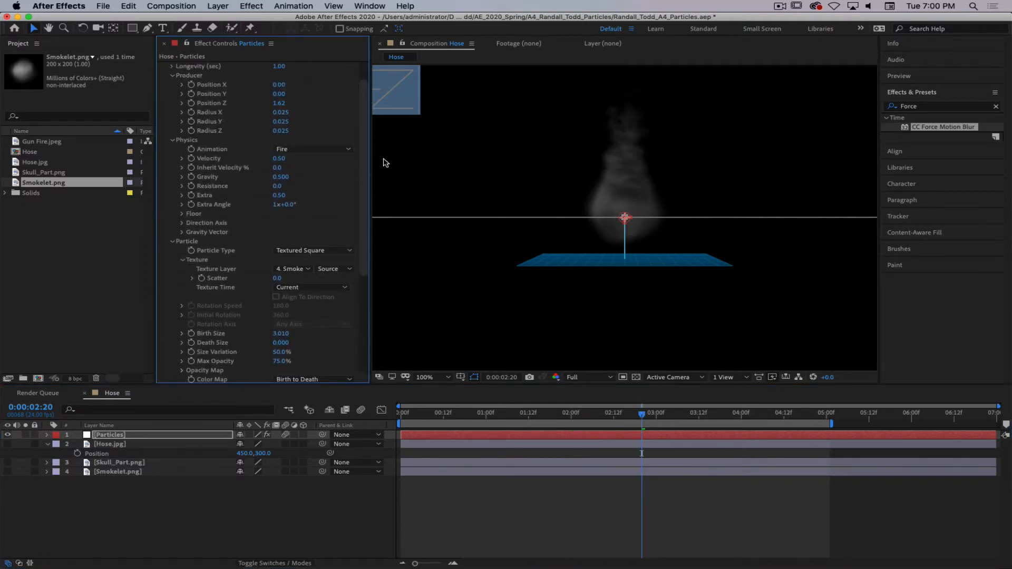
drag(276, 187, 277, 186)
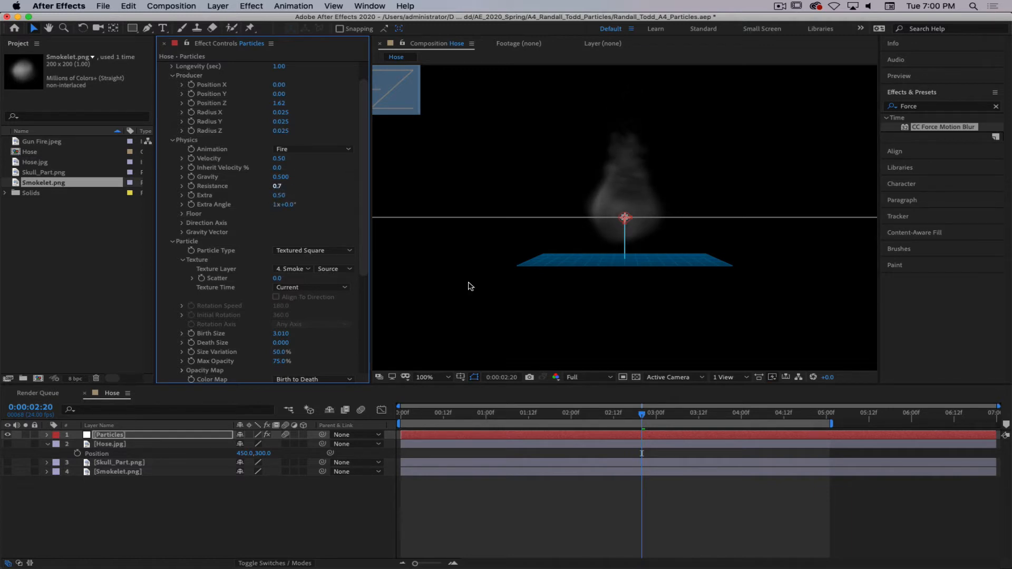
- Play back the Hose composition from 0:00:01:02 to review the smoke's motion
drag(627, 413, 494, 415)
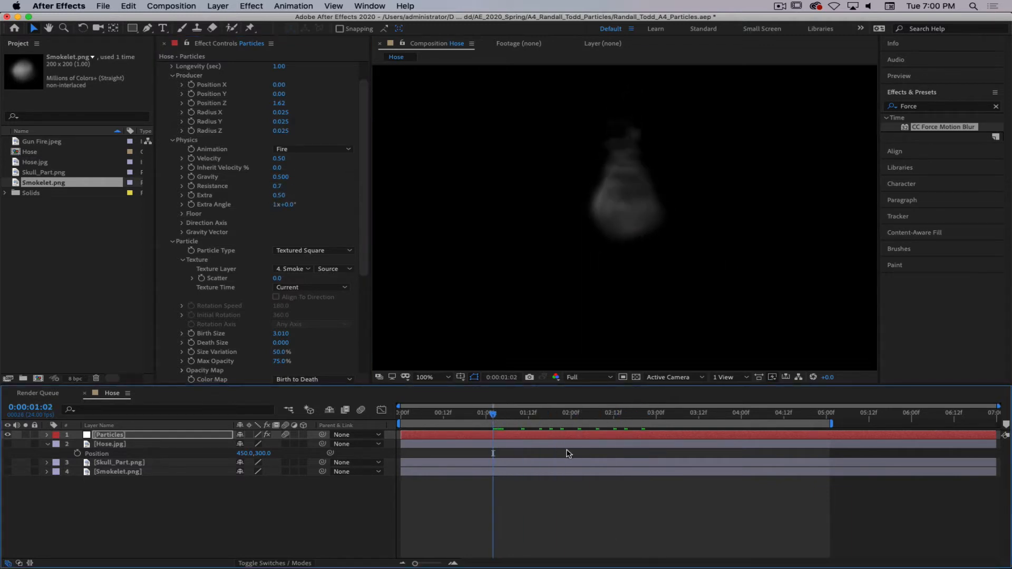
key(space)
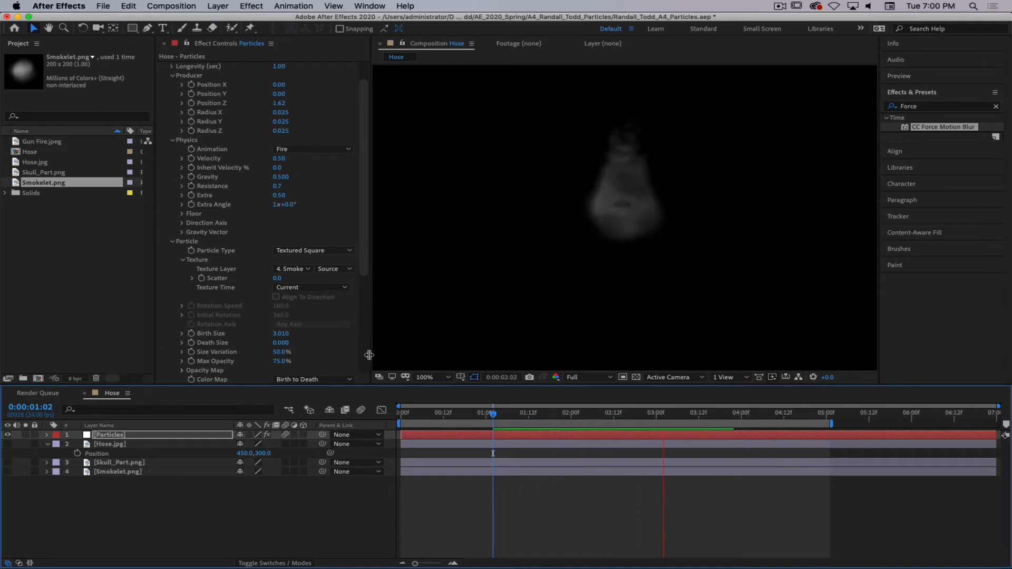
key(space)
- Collapse the CC Particle World settings and apply the Hue/Saturation effect to the Particles layer
drag(365, 258, 339, 112)
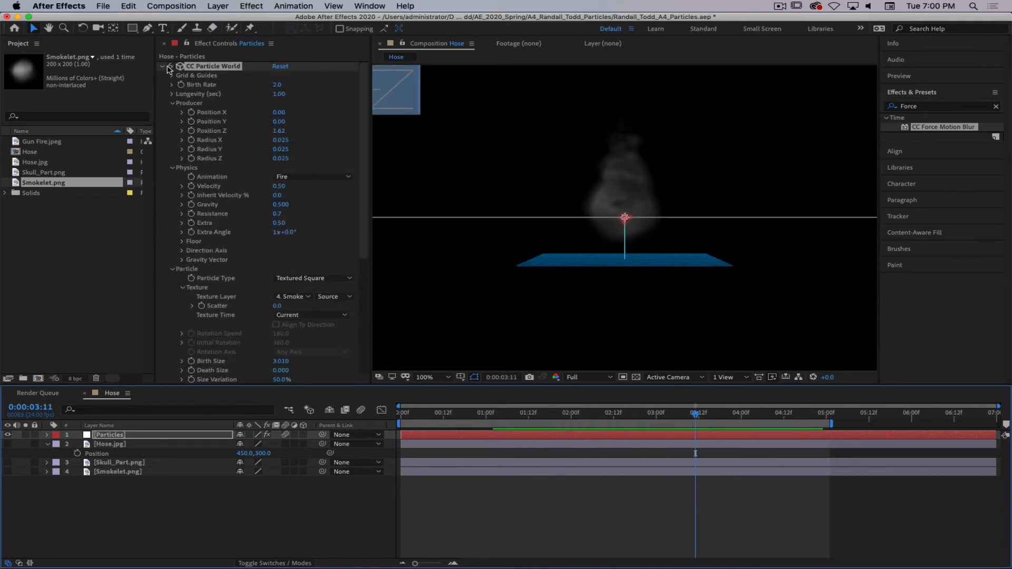
click(168, 69)
click(235, 274)
click(931, 108)
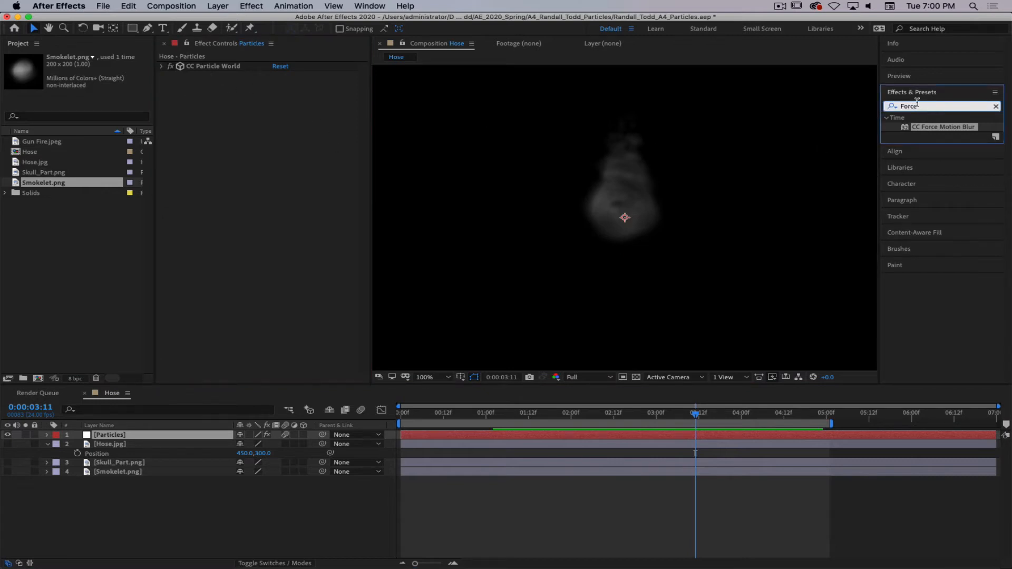
text(HGue)
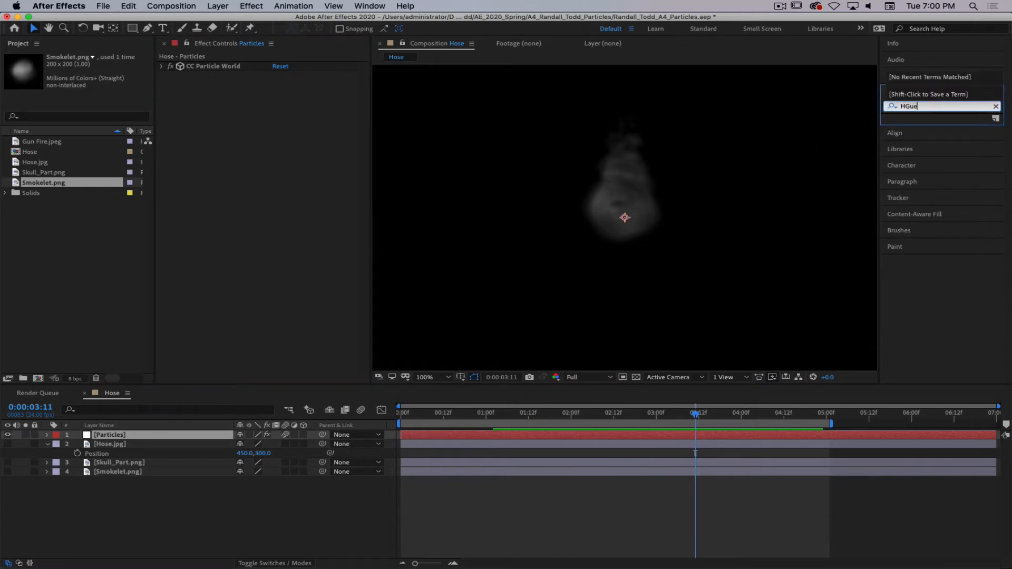
key(BackSpace)
key(BackSpace)
key(BackSpace)
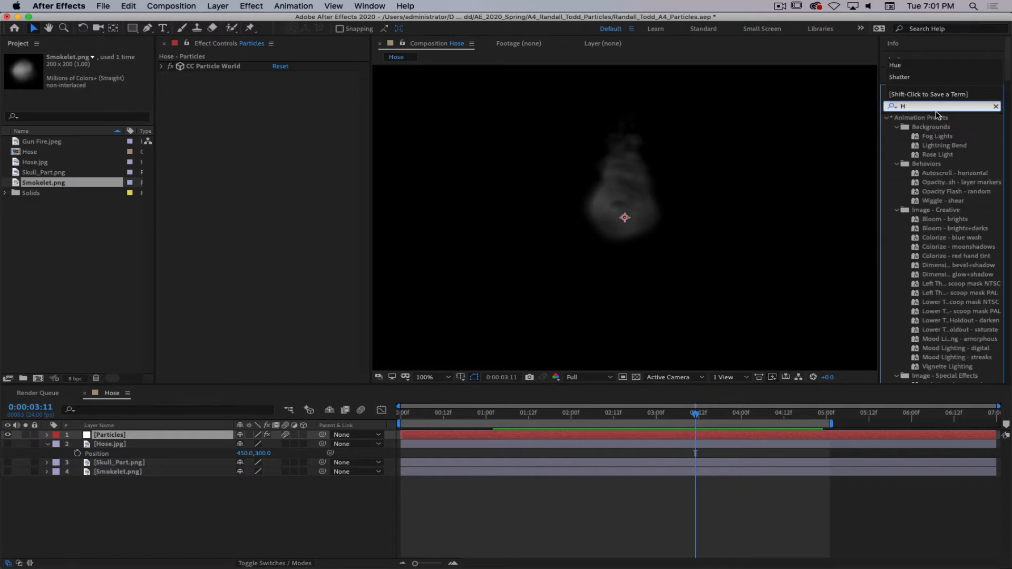
text(ue)
drag(907, 166, 258, 196)
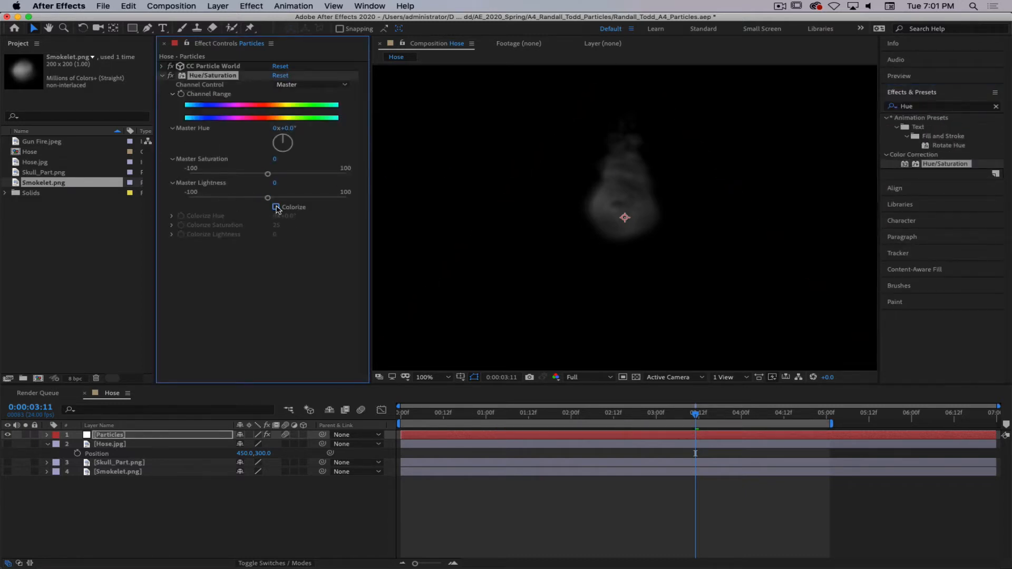
- Turn on Colorize in Hue/Saturation with a Colorize Hue of 25°, Saturation of 54 and Lightness of 4
click(277, 208)
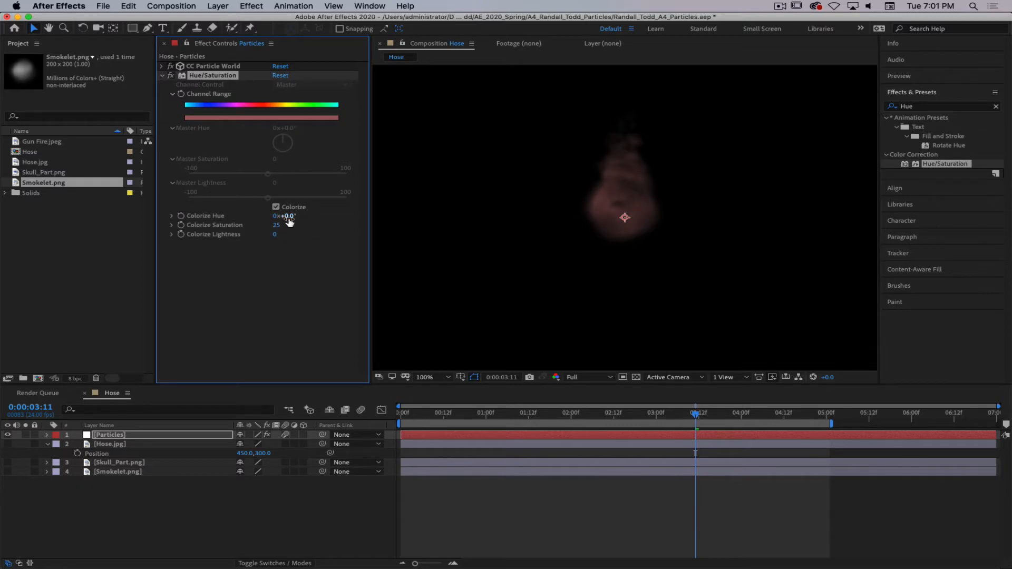
drag(285, 216, 304, 216)
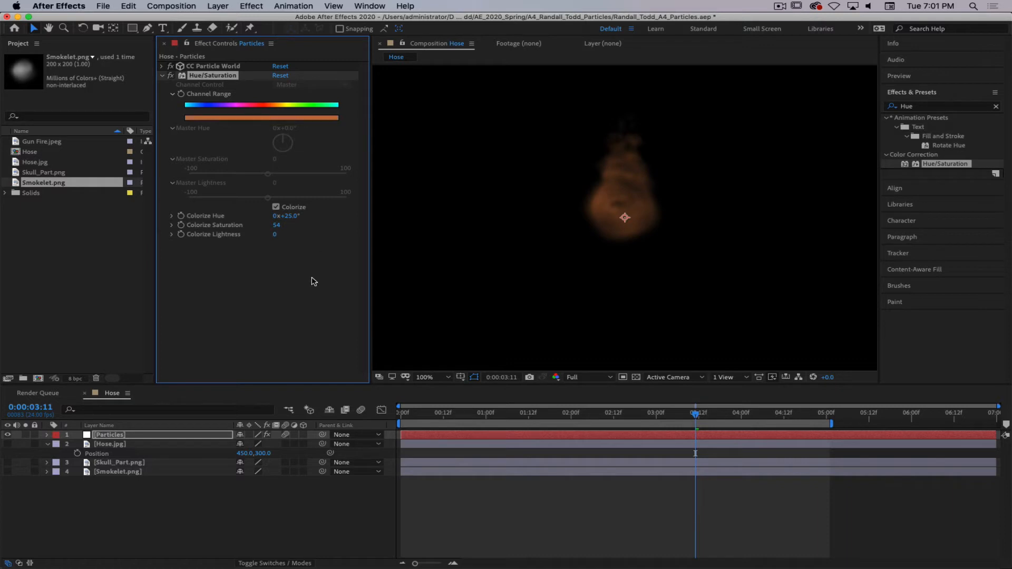
drag(275, 235, 278, 235)
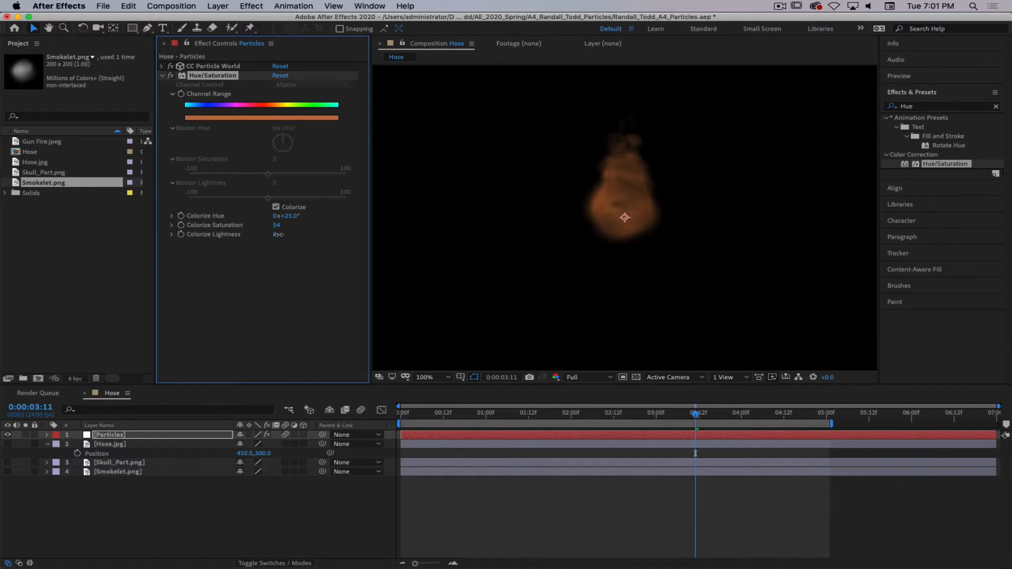
click(232, 517)
- Collapse the Hose.jpg layer's properties and duplicate the Particles layer
click(111, 433)
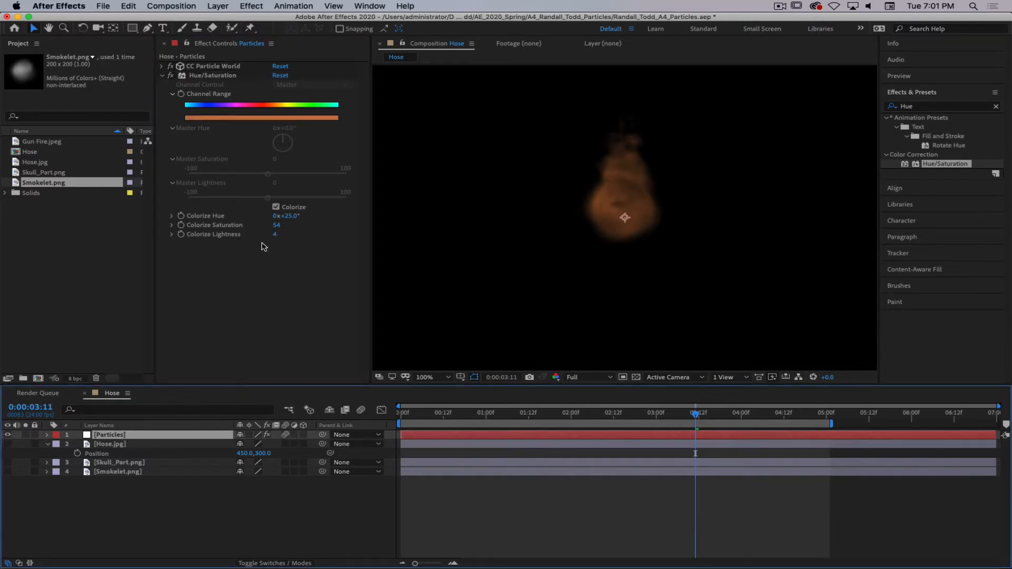
click(162, 67)
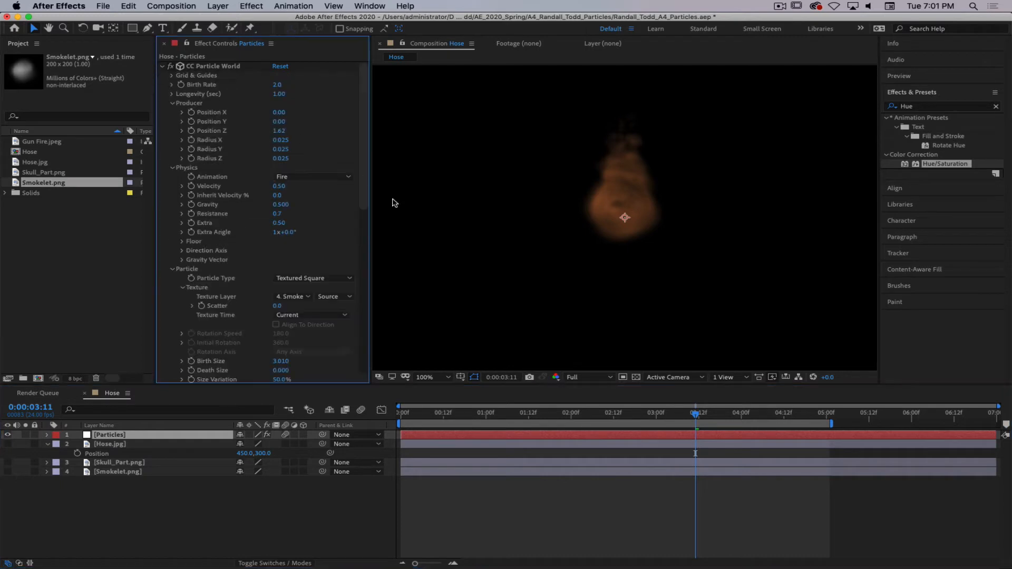
drag(360, 200, 364, 278)
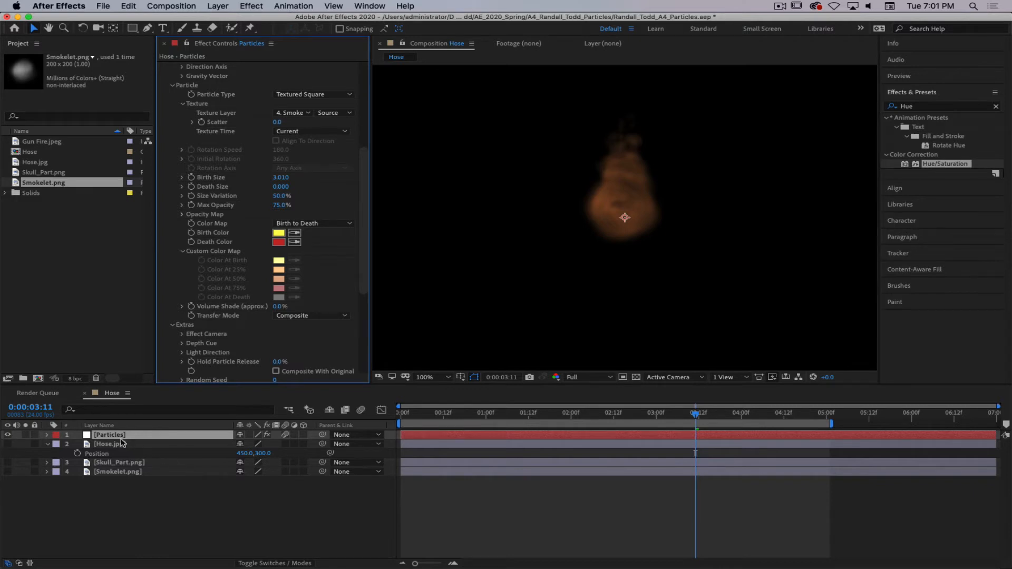
click(48, 445)
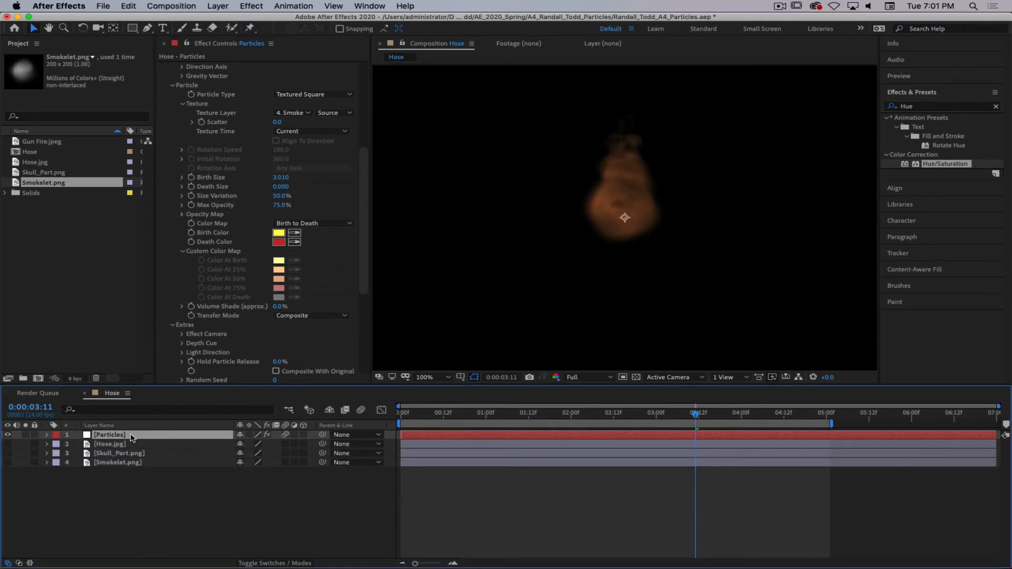
key(super+d)
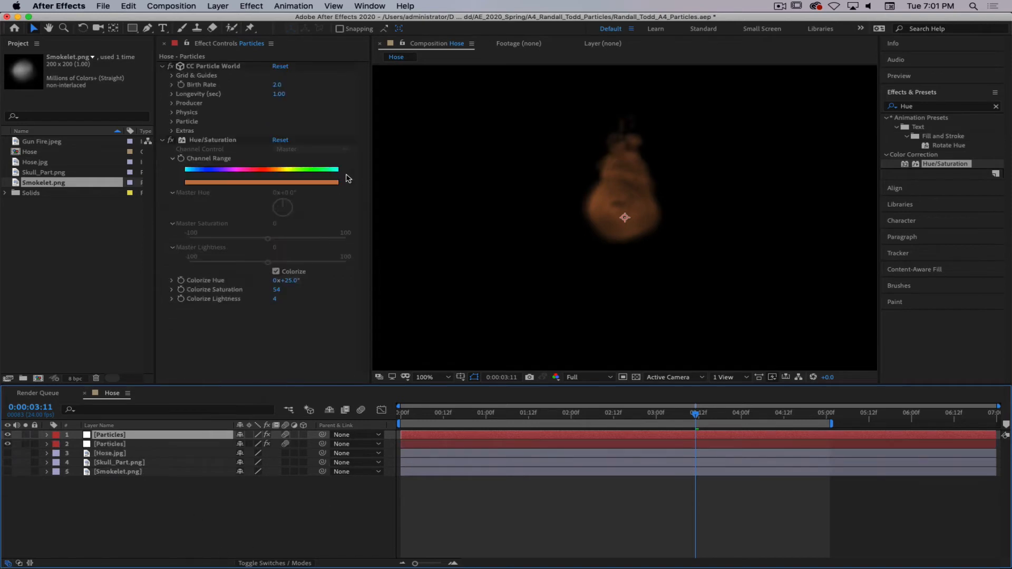
- Show the blending modes, try Screen on the top Particles layer and settle on Add
click(271, 563)
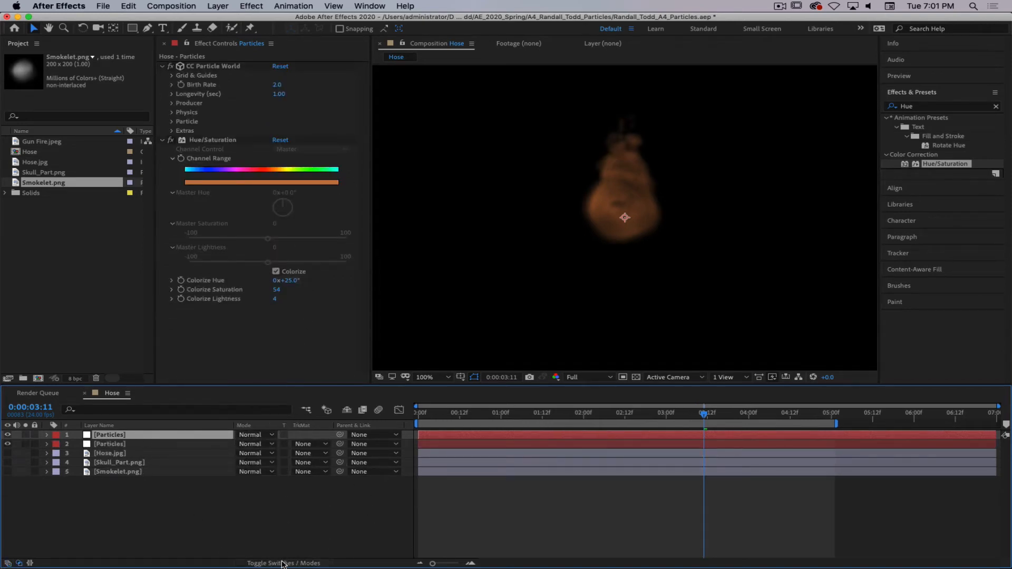
click(253, 434)
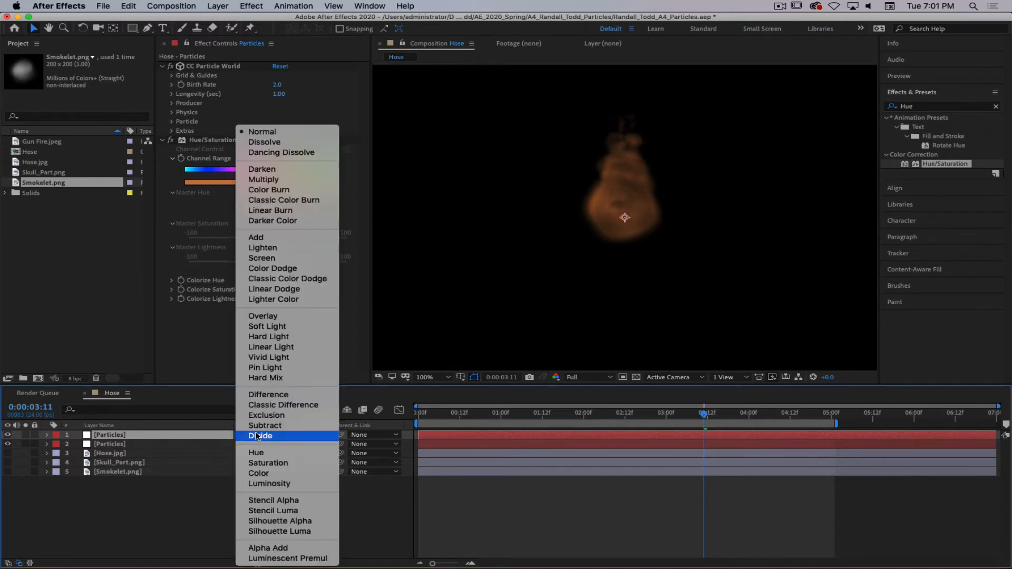
click(264, 261)
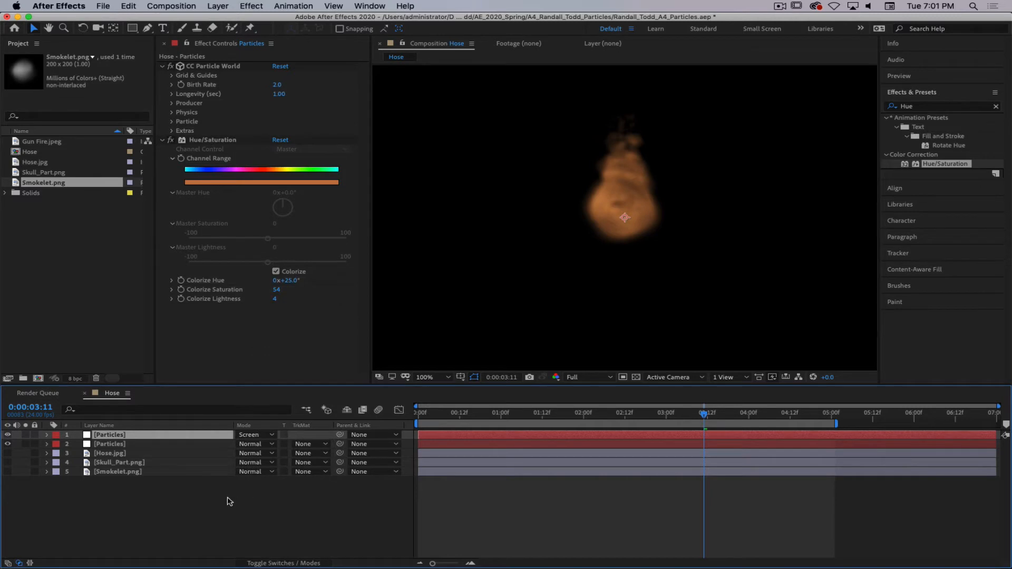
click(253, 434)
click(256, 238)
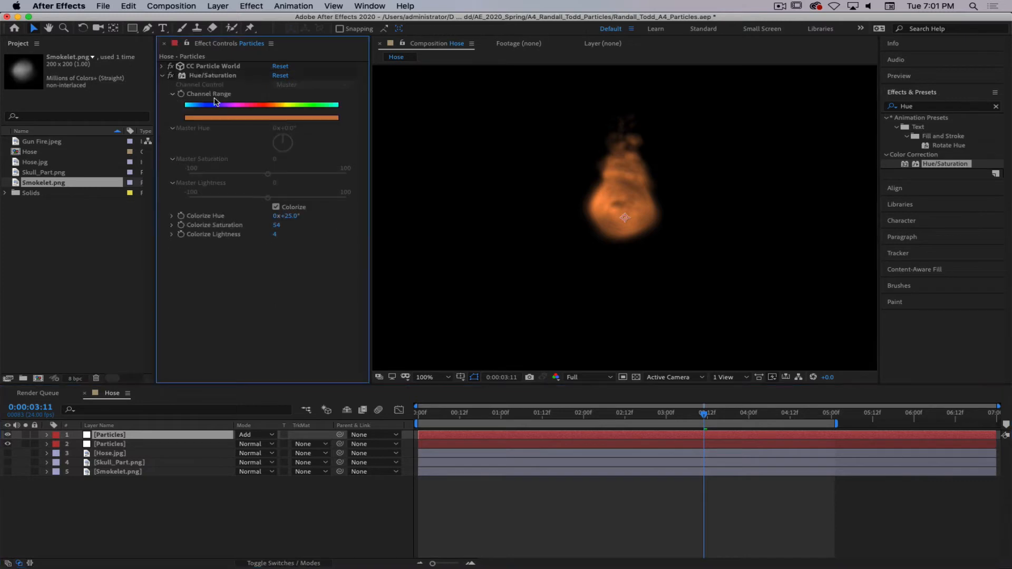
- Set the Random Seed in the CC Particle World Extras of the top Particles layer to 123
click(163, 66)
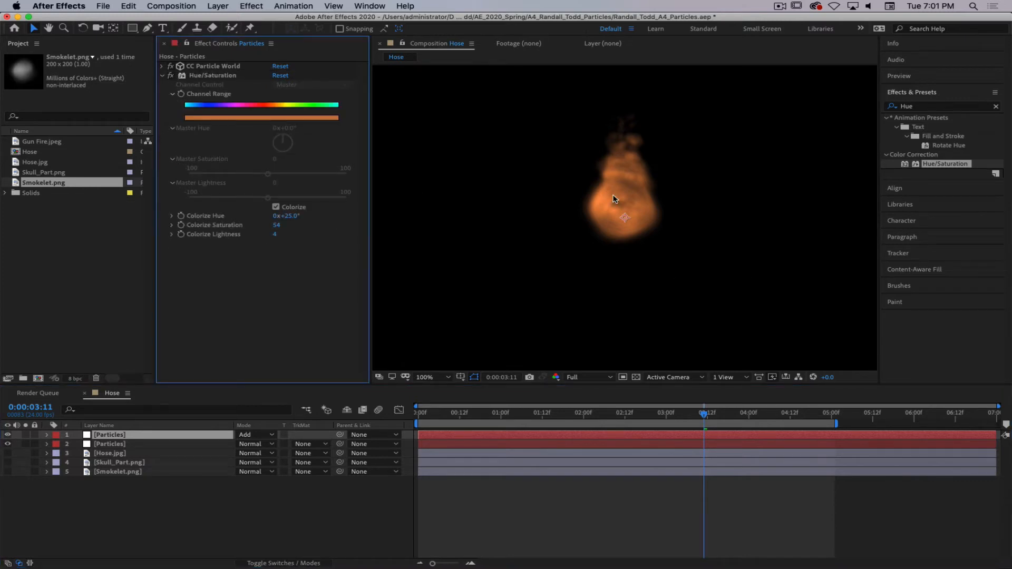
click(162, 75)
click(163, 67)
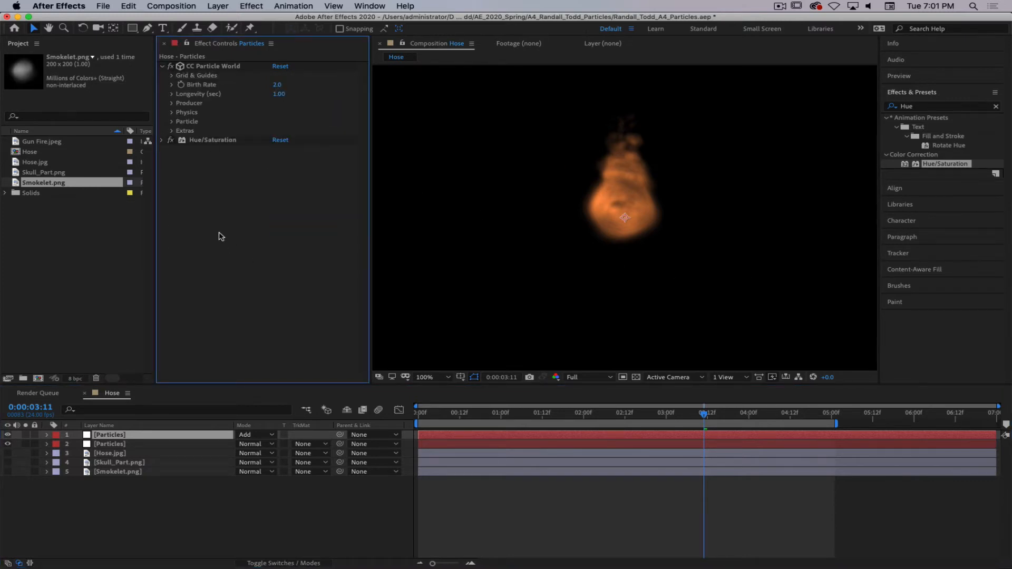
click(172, 131)
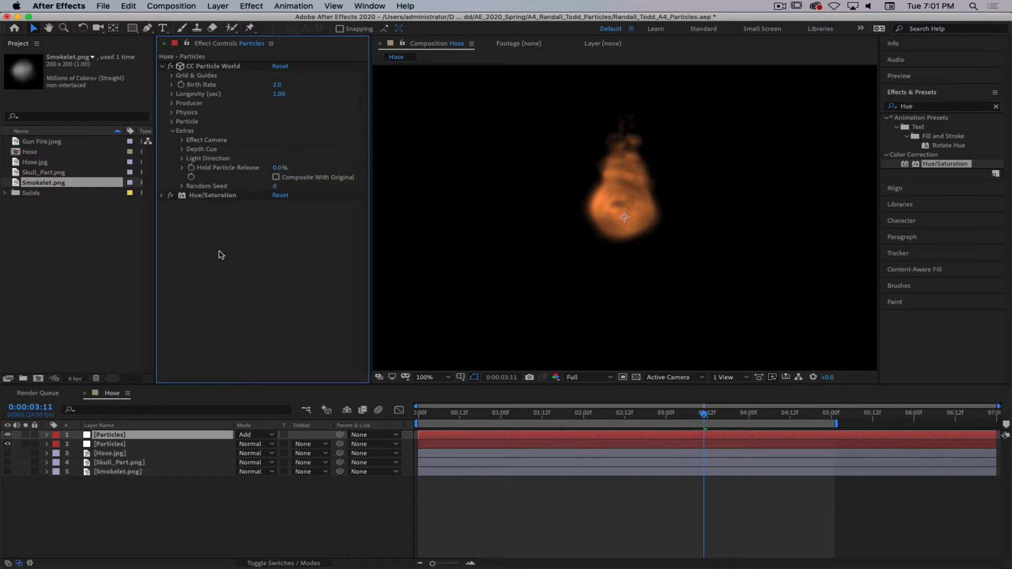
click(275, 186)
text(123)
key(Return)
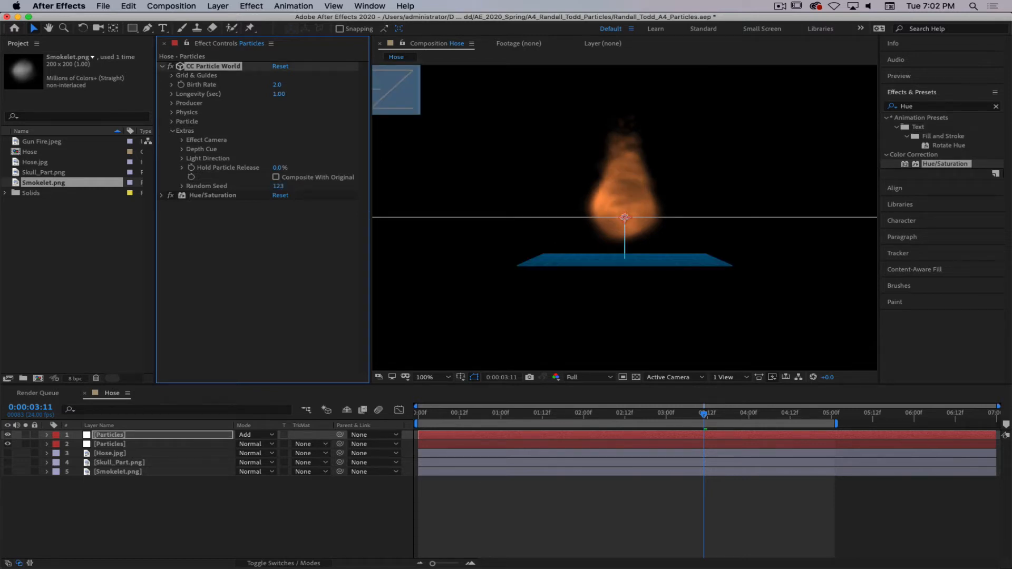
- Duplicate the top Particles layer and set the copy's CC Particle World Random Seed to 456
click(141, 436)
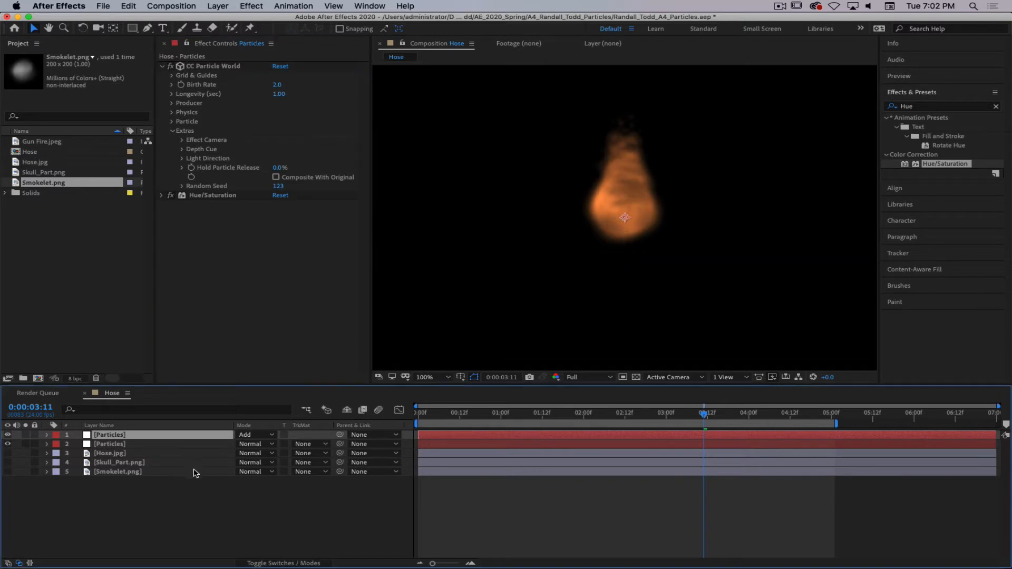
key(super+d)
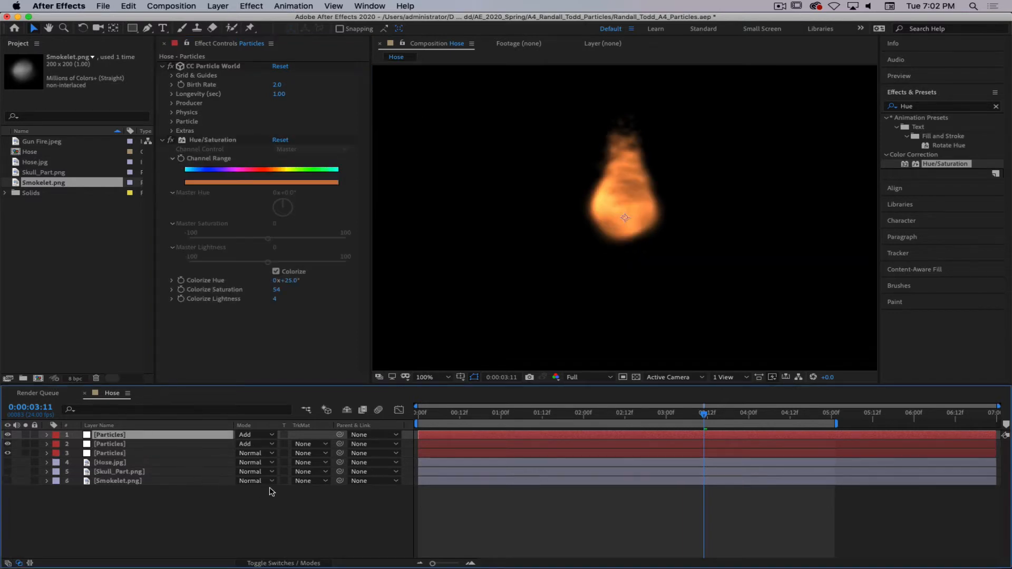
click(172, 132)
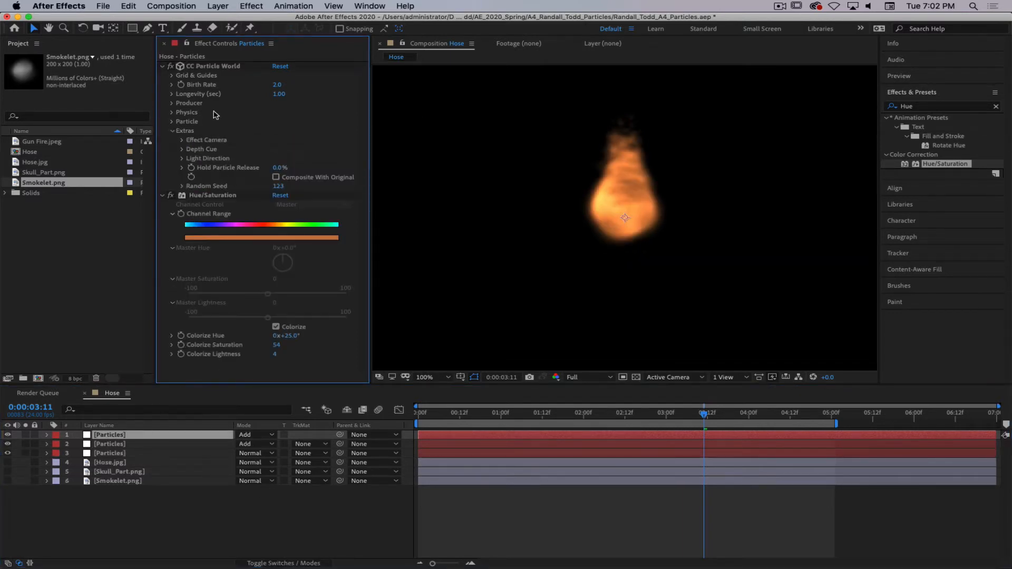
click(278, 186)
text(456)
key(Return)
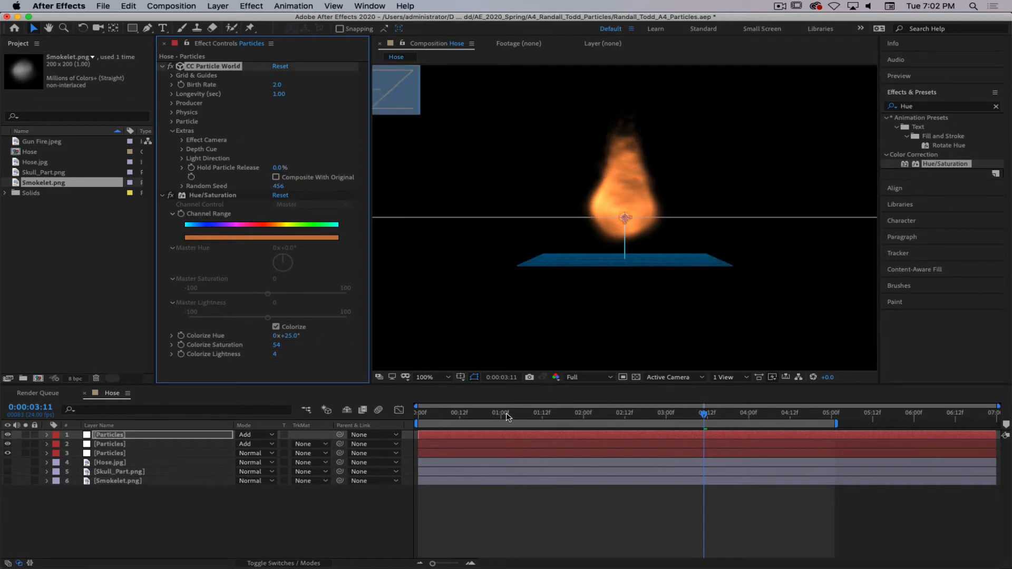
- Check the flame at 0:00:01:15 and duplicate the two top Particles layers that use Add mode
drag(504, 414, 553, 412)
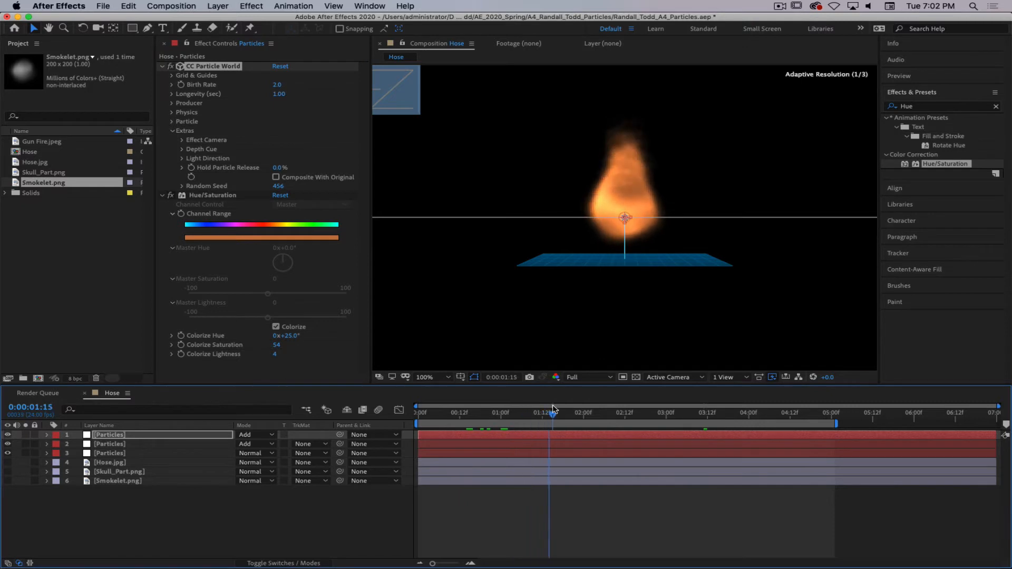
click(192, 514)
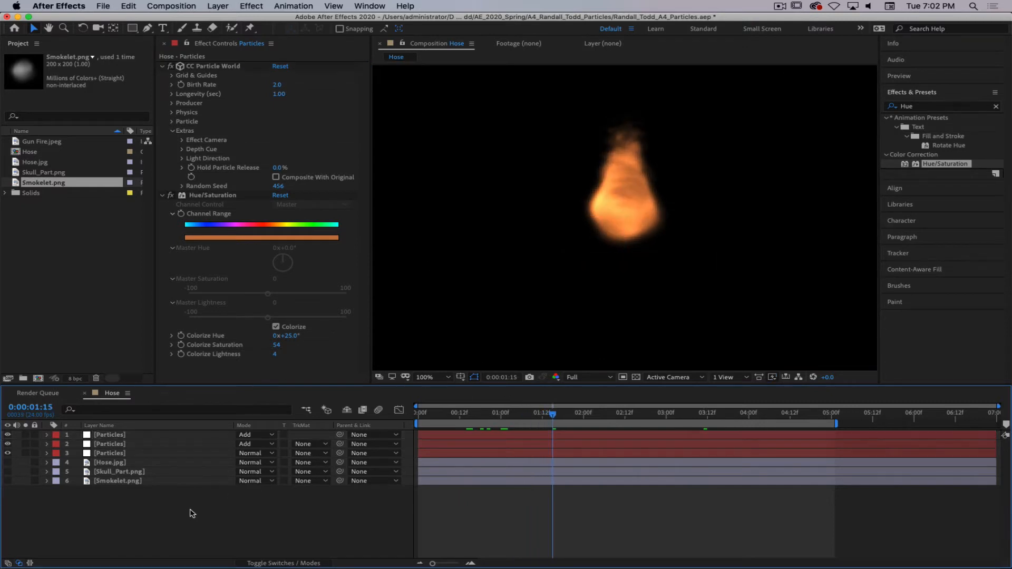
click(133, 446)
shift+click(142, 438)
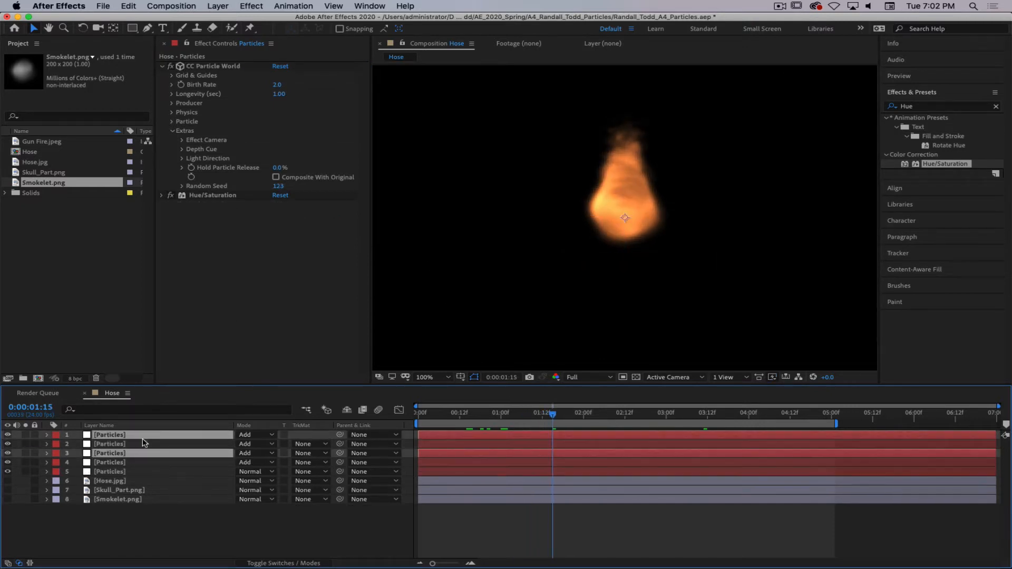
key(super+d)
- Play back the Hose composition from 0:00:00:20 to review the layered flame
click(536, 413)
drag(517, 415, 487, 413)
key(space)
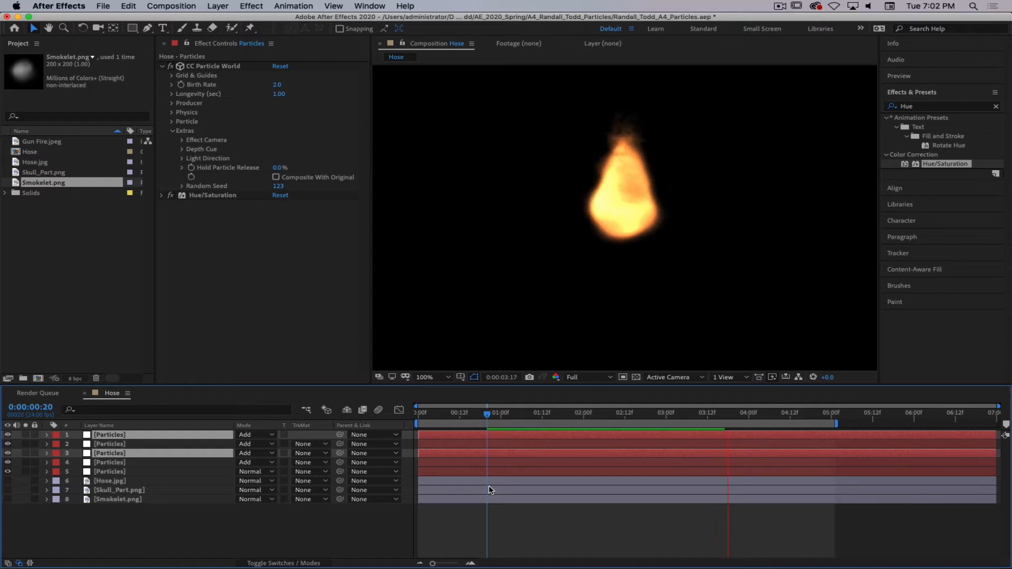
key(space)
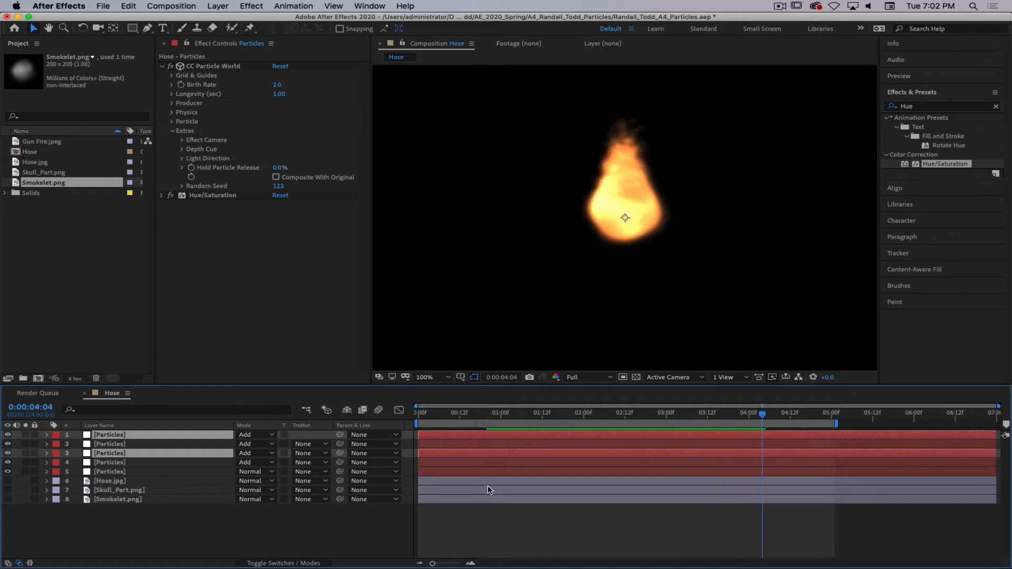
- Duplicate only the topmost Particles layer once more
click(161, 536)
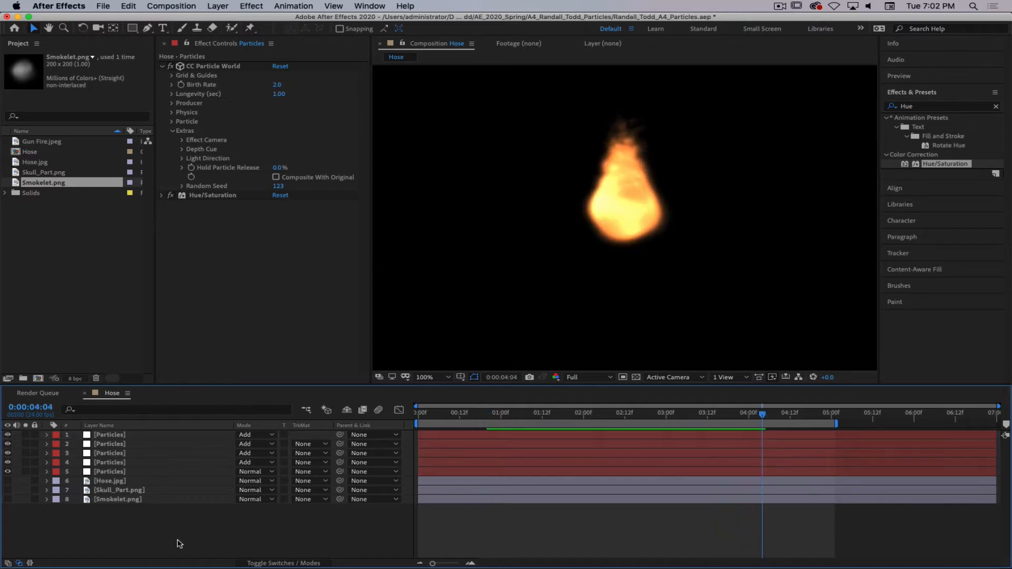
click(143, 436)
key(super+d)
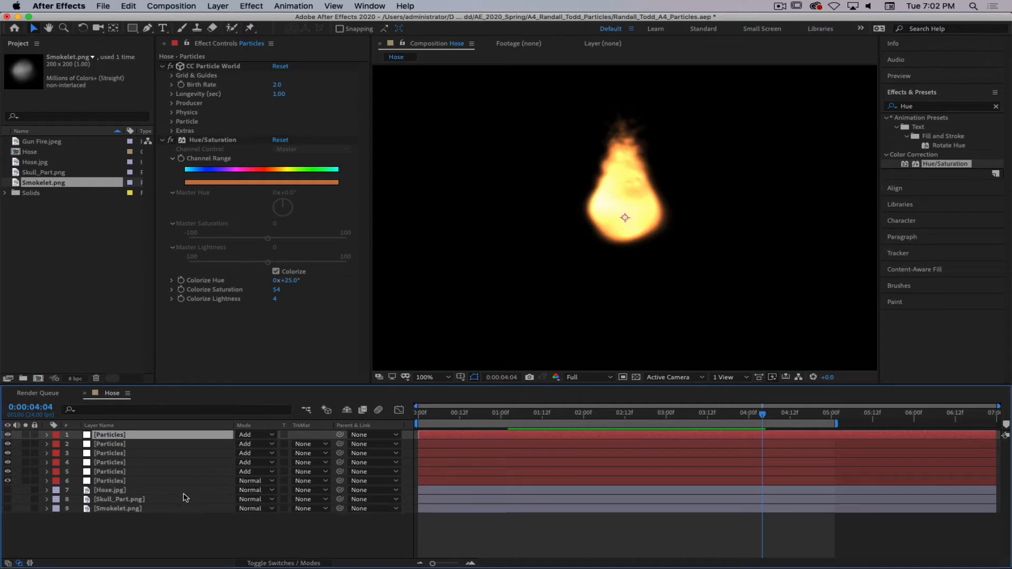
- Apply Fast Box Blur to the topmost Particles layer with a Blur Radius of 53
click(885, 106)
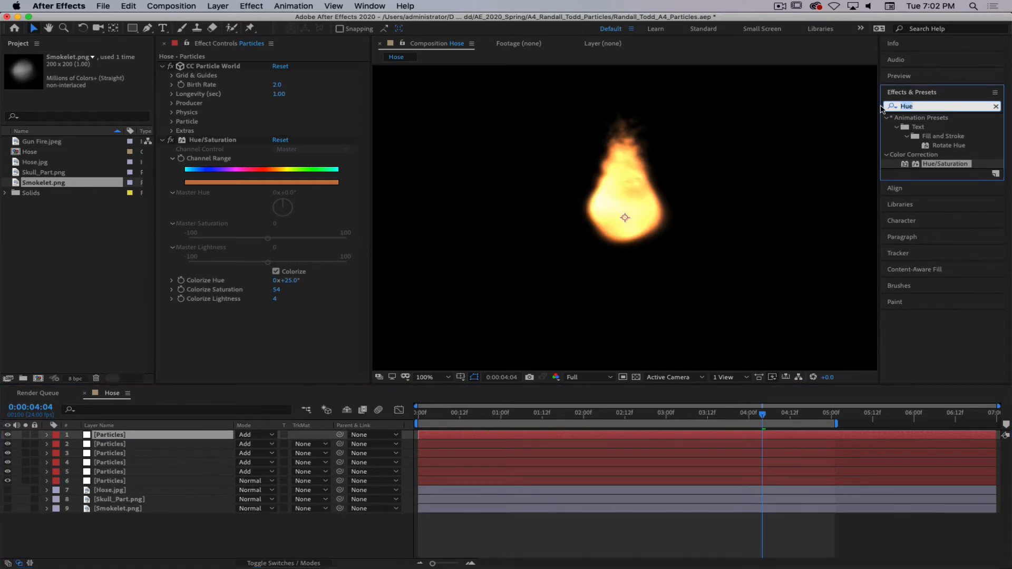
text(Blur)
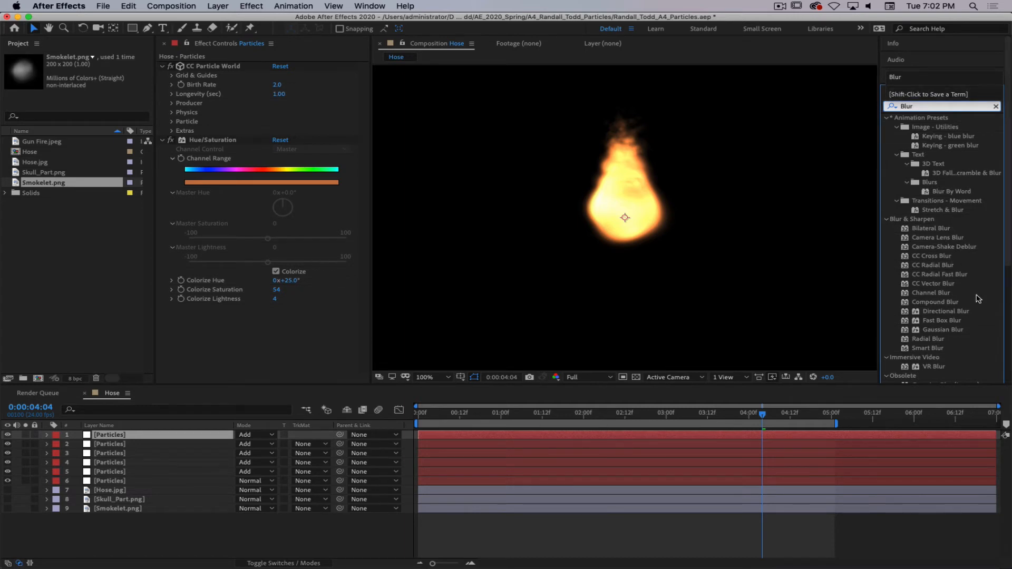
scroll(943, 332, down, 5)
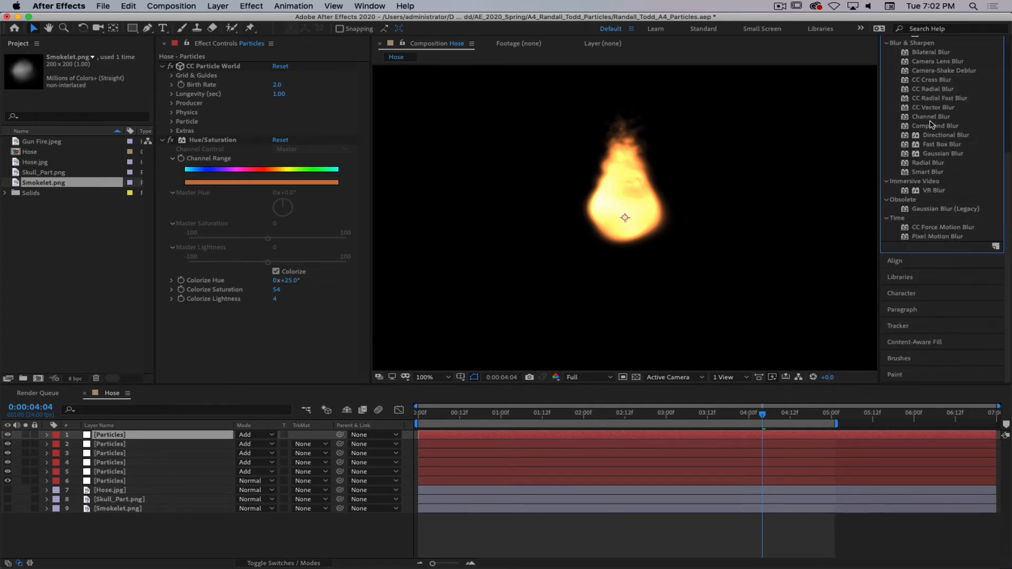
scroll(932, 124, up, 5)
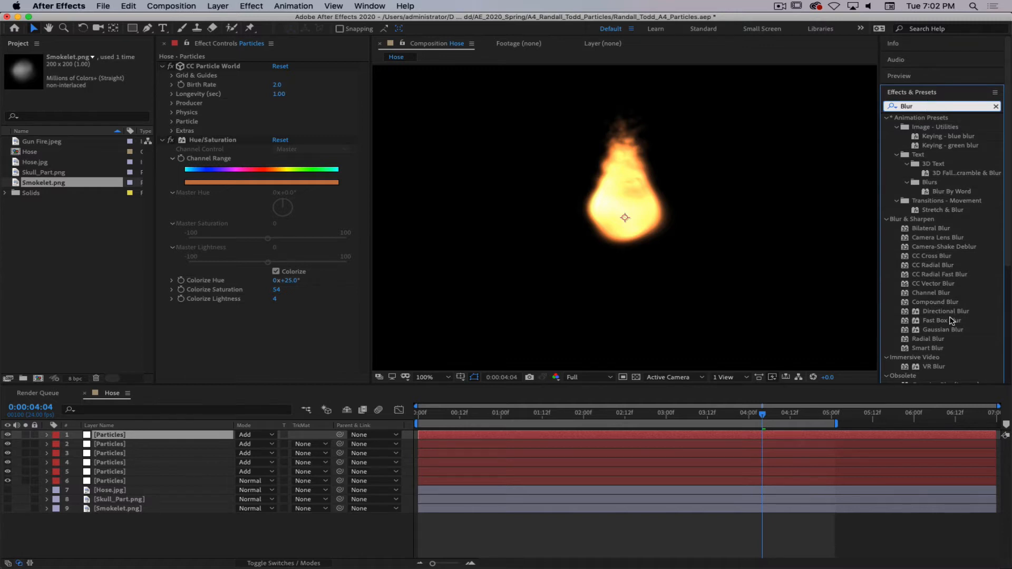
drag(952, 321, 227, 350)
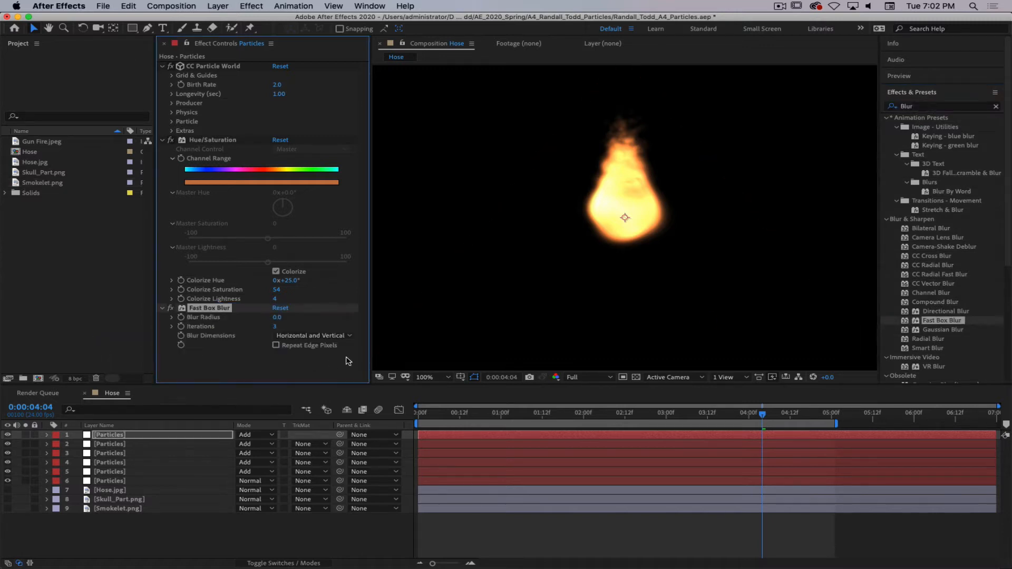
drag(282, 321, 311, 318)
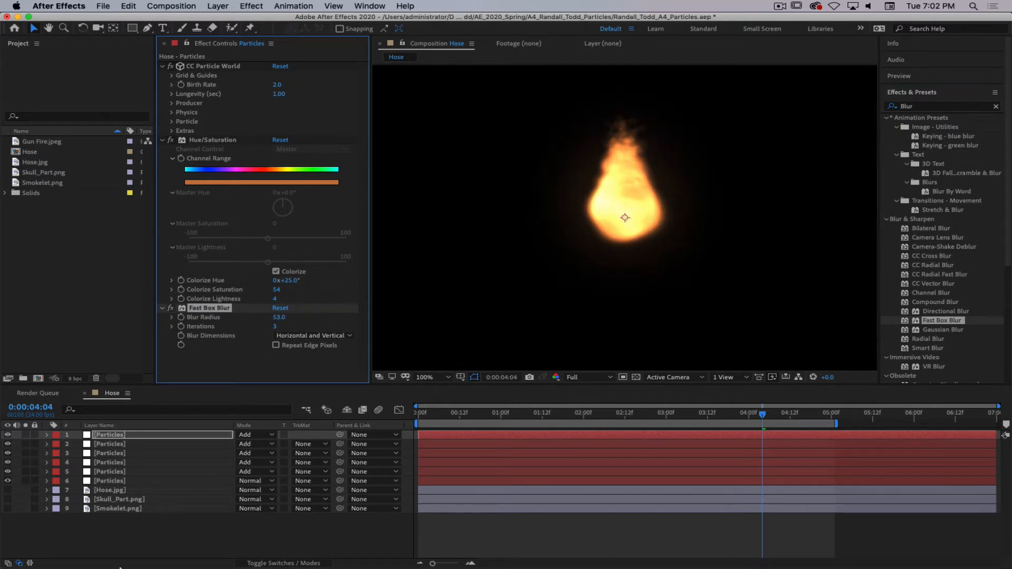
- Duplicate the blurred Particles layer and set the copy's Fast Box Blur radius to 82
click(128, 530)
click(133, 437)
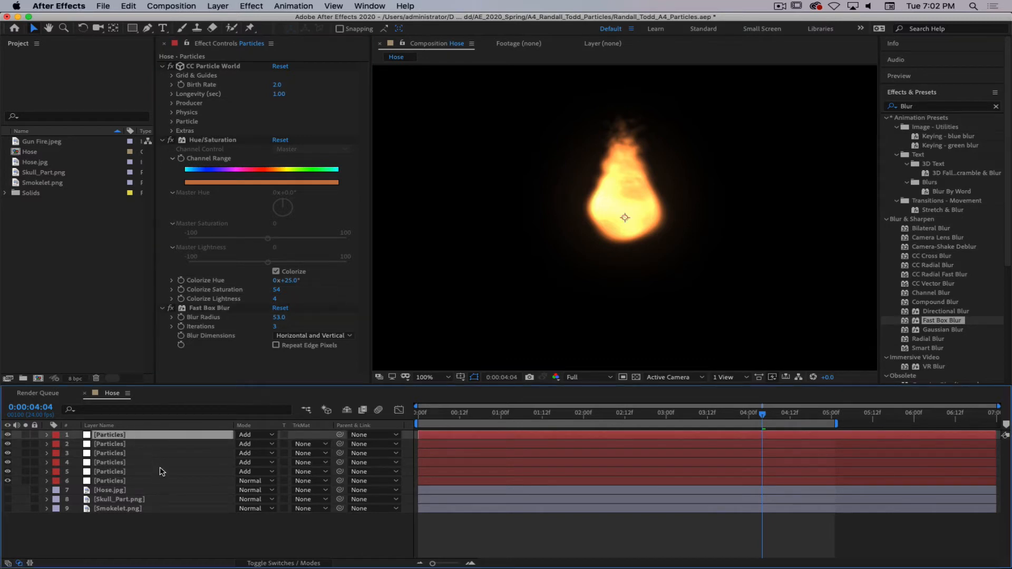
key(super+d)
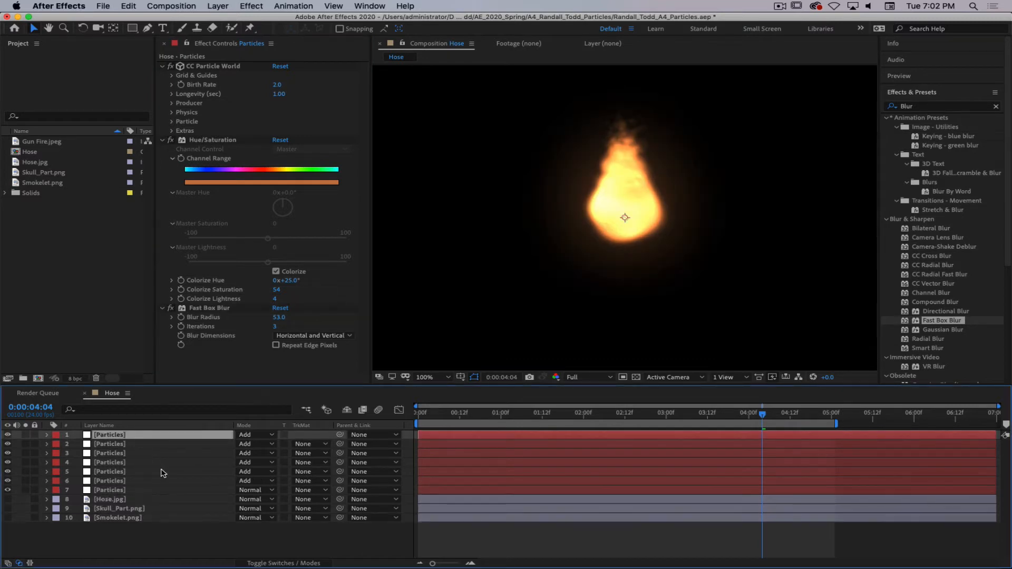
click(281, 317)
drag(295, 317, 303, 371)
- Duplicate the Fast Box Blur effect, set the copy's Blur Radius to 35, and preview the composition from the start
key(super+d)
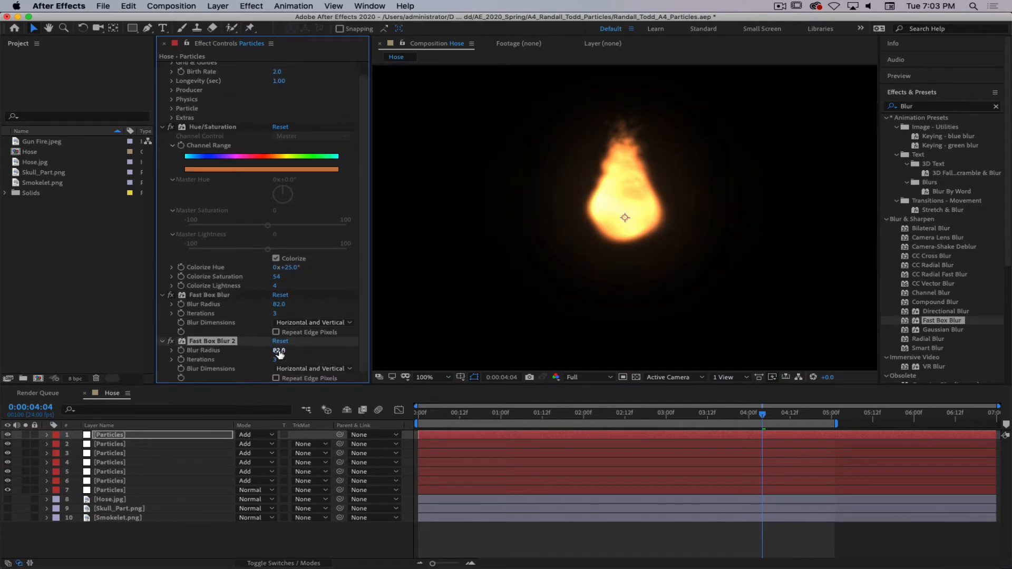
drag(280, 350, 246, 348)
drag(546, 416, 418, 417)
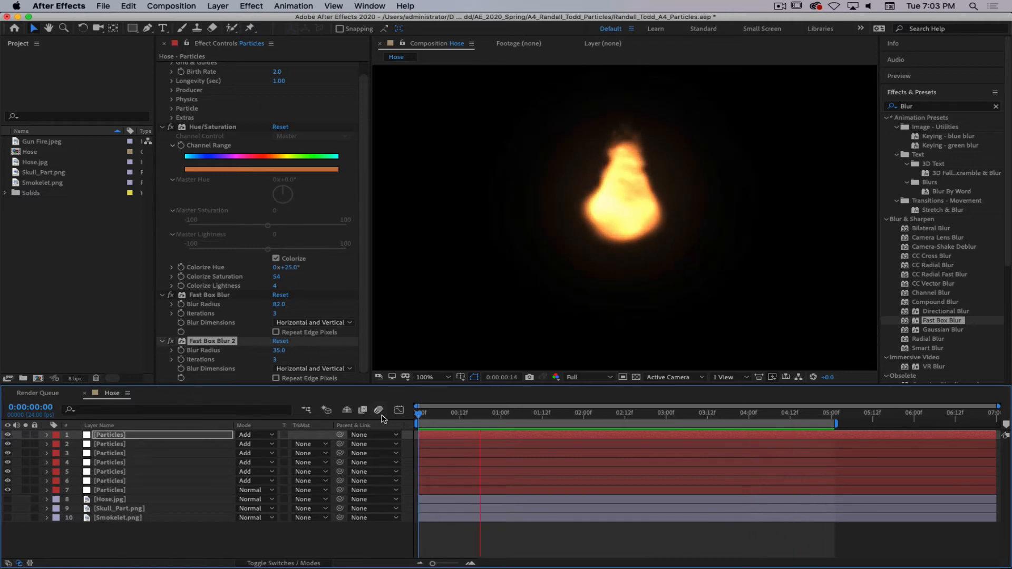
click(781, 6)
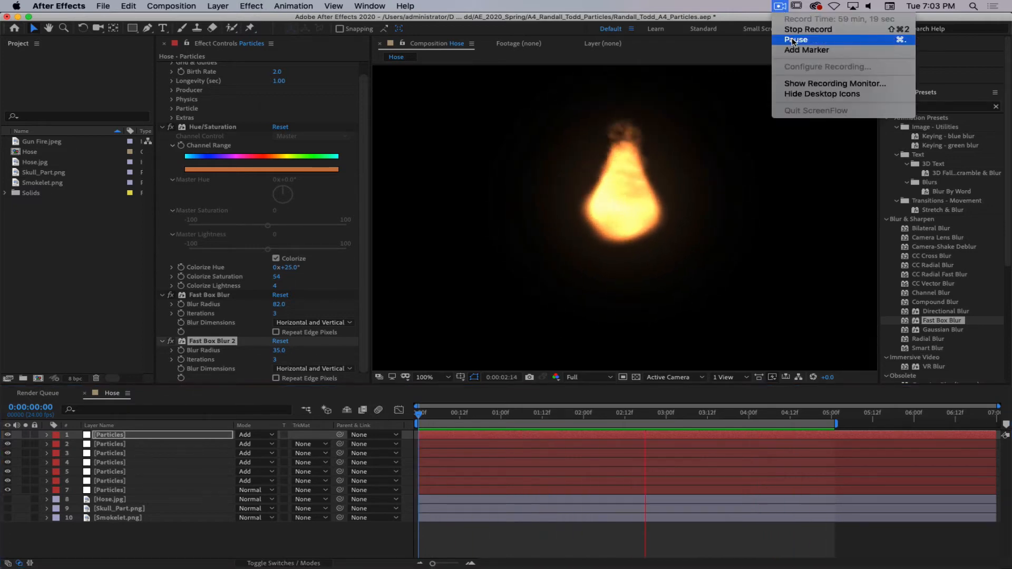
click(794, 40)
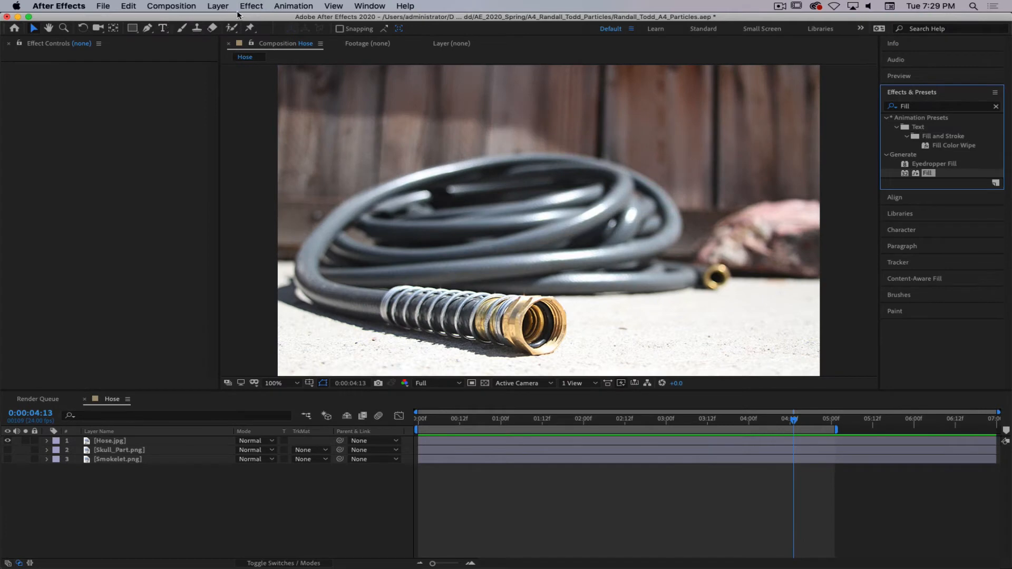
- Create a white 900 × 600 px solid layer named PArticles in the Hose composition
click(224, 7)
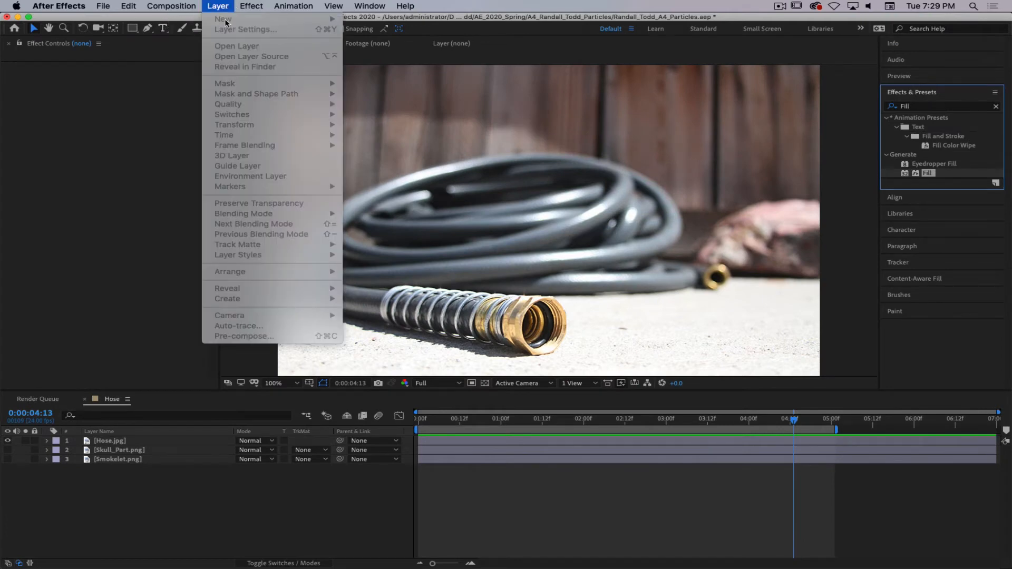
click(198, 517)
click(213, 6)
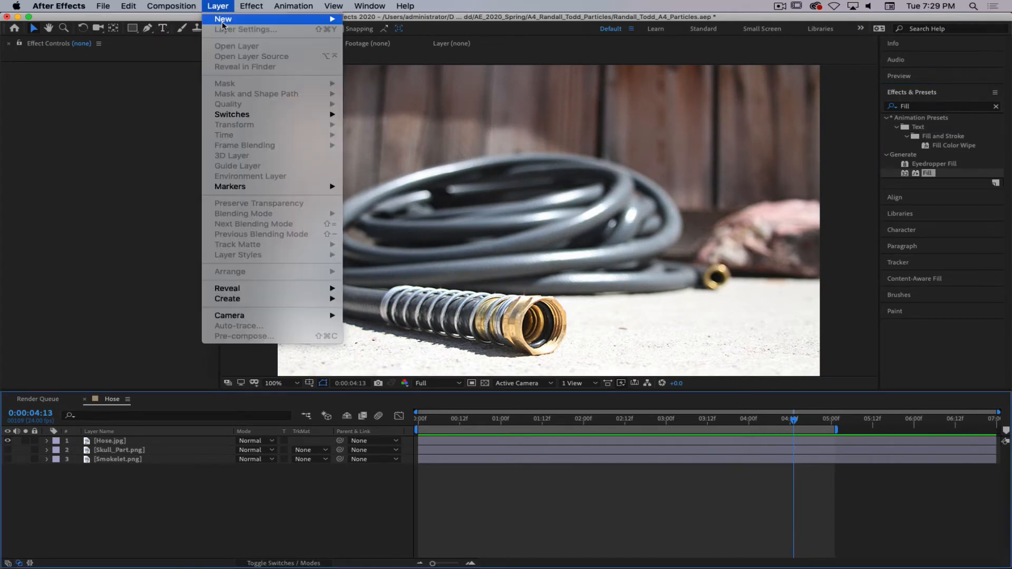
mouse_move(223, 18)
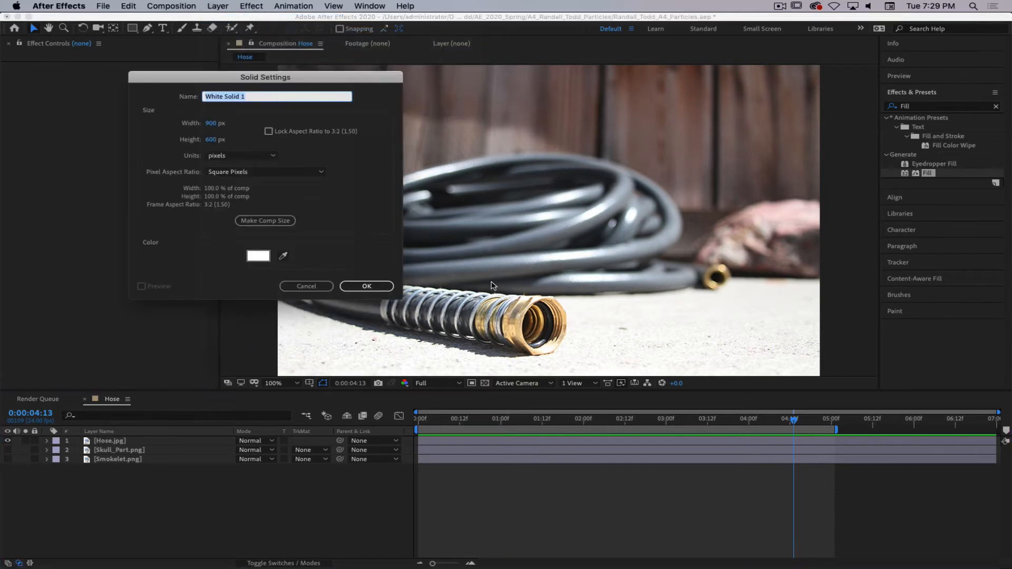
text(PArticles)
key(Return)
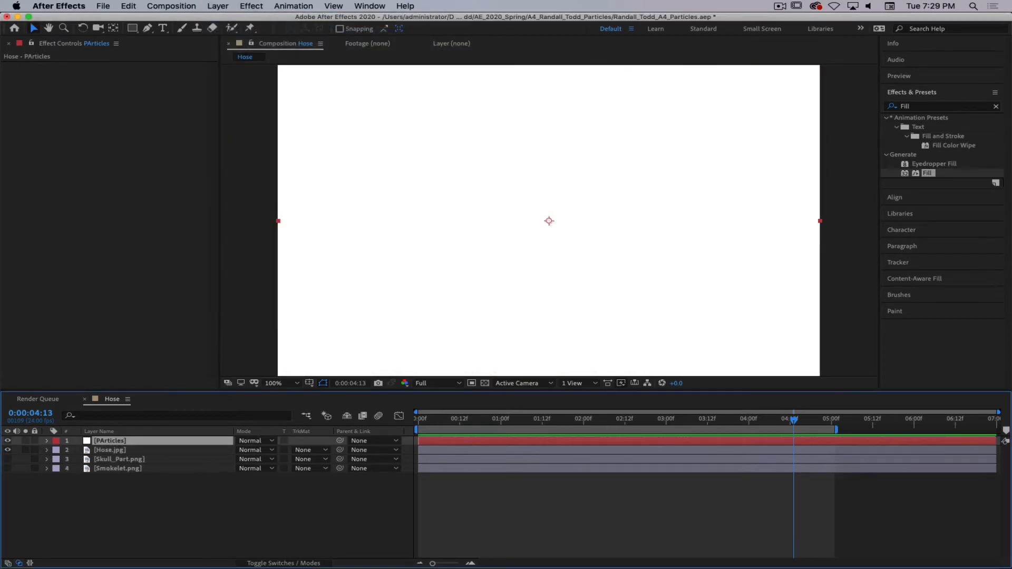
- Find CC Particle World among the effects and apply it to the PArticles solid
click(924, 108)
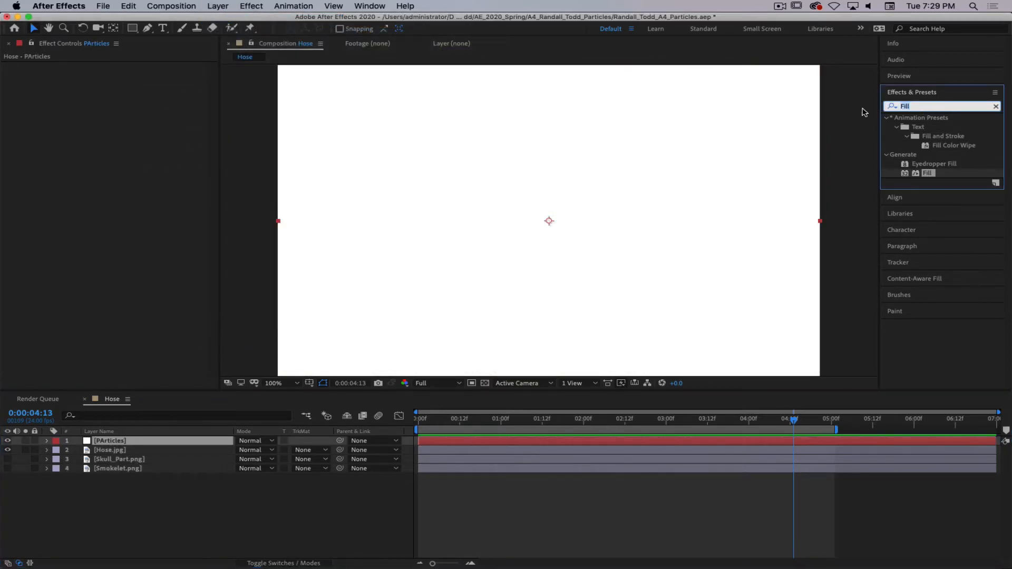
text(Parti)
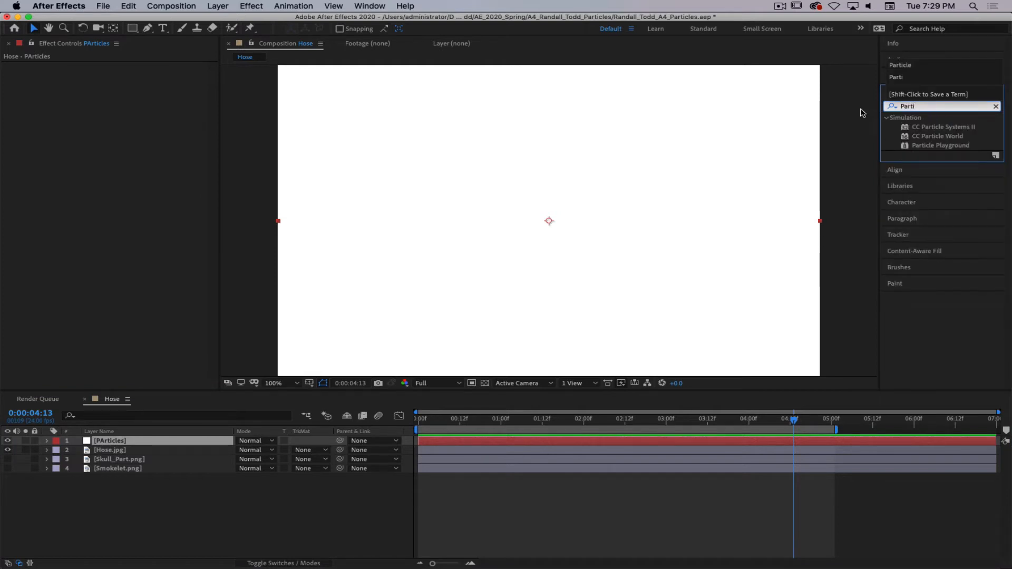
drag(938, 136, 591, 259)
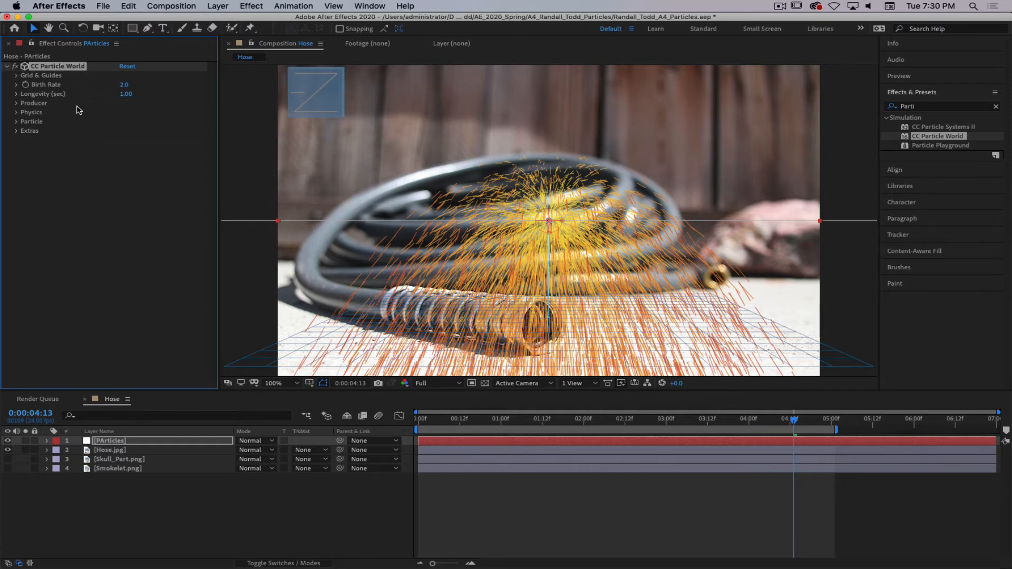
- Place the particle producer in the hose's brass opening with Position X -0.04 and Position Y 0.21, checking the early frames
click(17, 103)
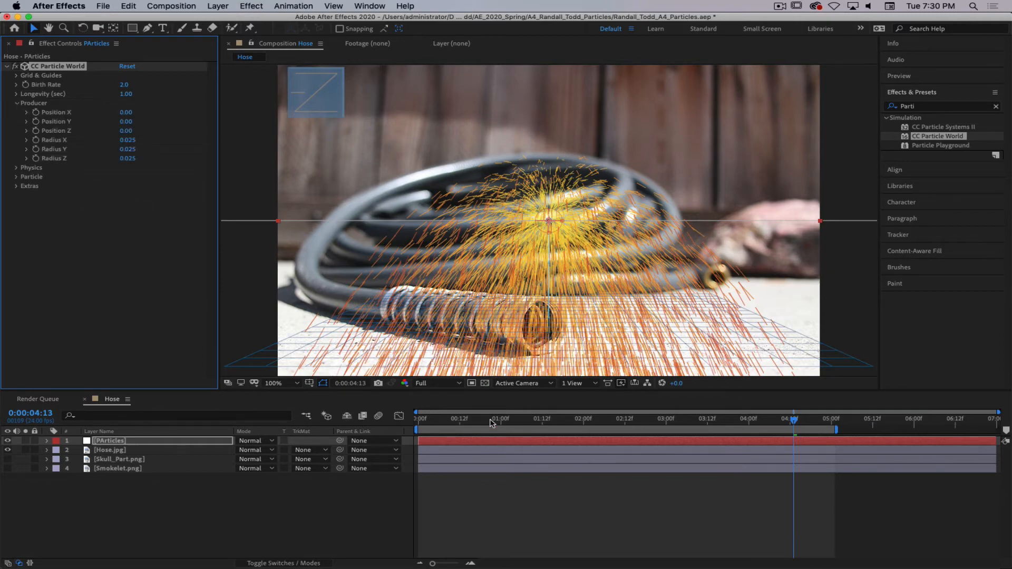
drag(493, 422, 399, 422)
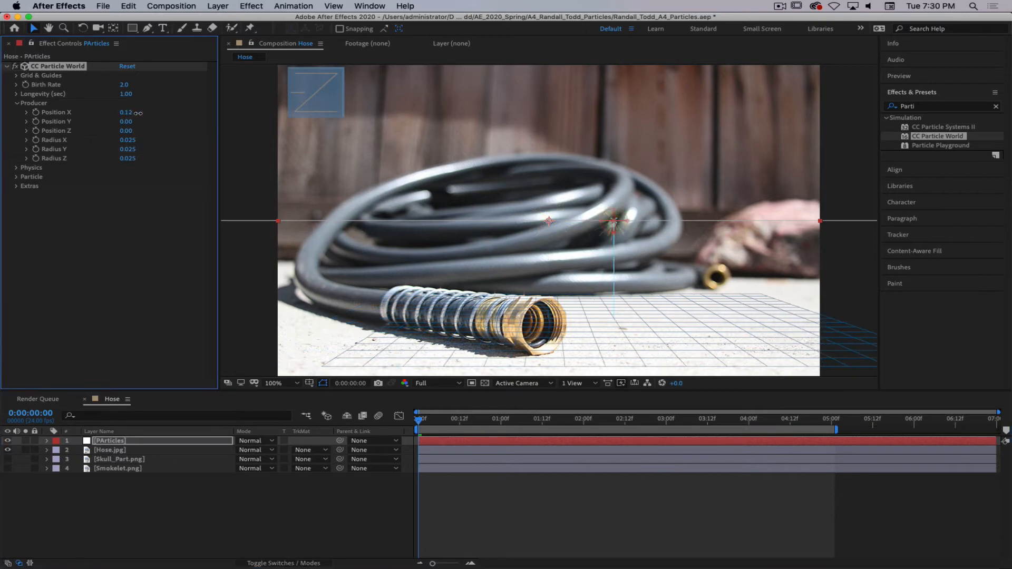
mouse_move(126, 115)
mouse_down()
mouse_move(144, 123)
mouse_move(123, 114)
mouse_move(127, 122)
mouse_up()
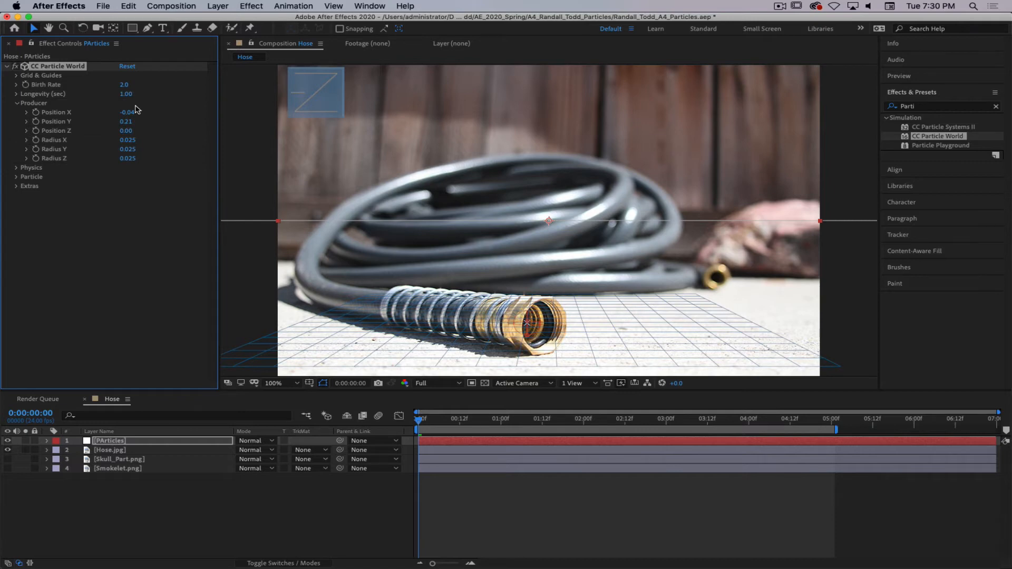
mouse_move(420, 420)
mouse_down()
mouse_move(454, 422)
mouse_move(416, 420)
mouse_move(425, 424)
mouse_up()
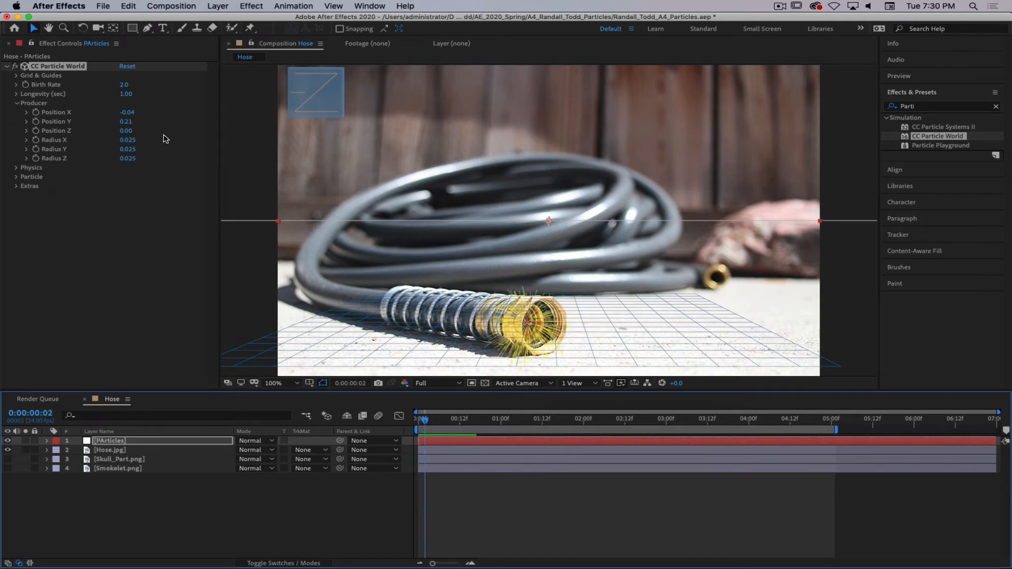
- Set the producer's Radius X, Radius Y and Radius Z to 0.030 each, then deselect the layer
click(129, 140)
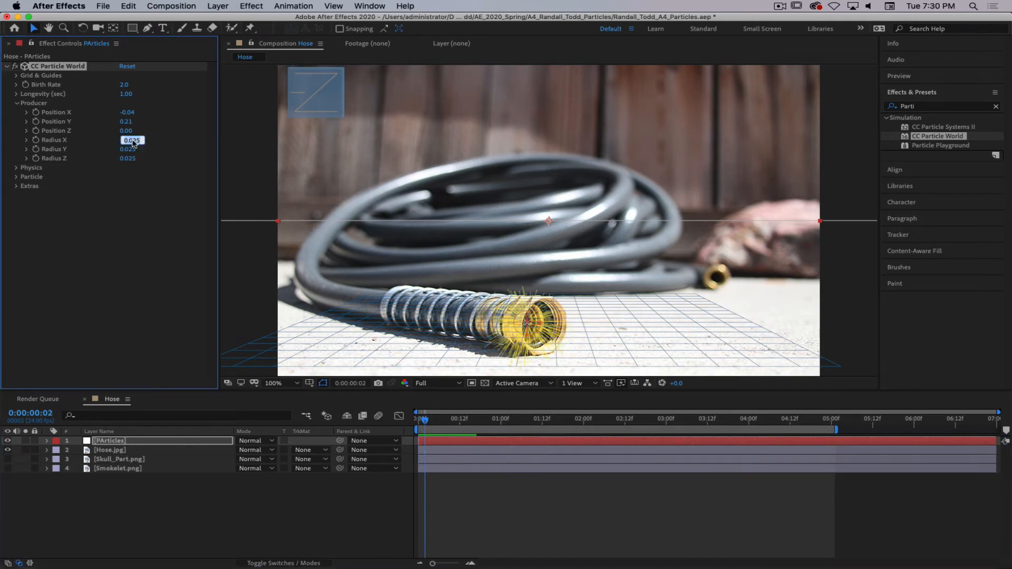
text(.030)
key(Return)
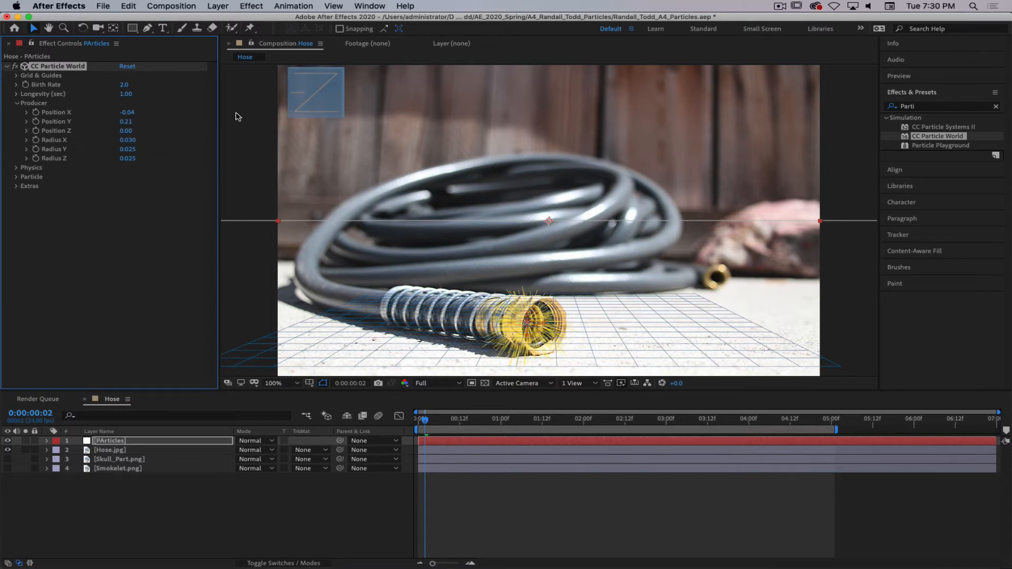
click(135, 150)
text(.030)
key(Return)
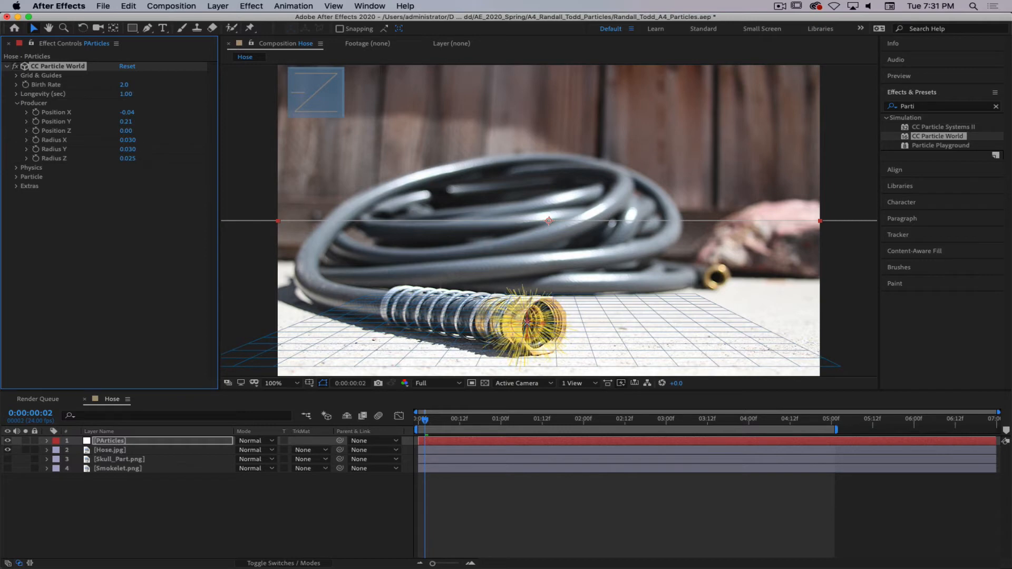
click(128, 159)
text(.03)
key(Return)
click(297, 500)
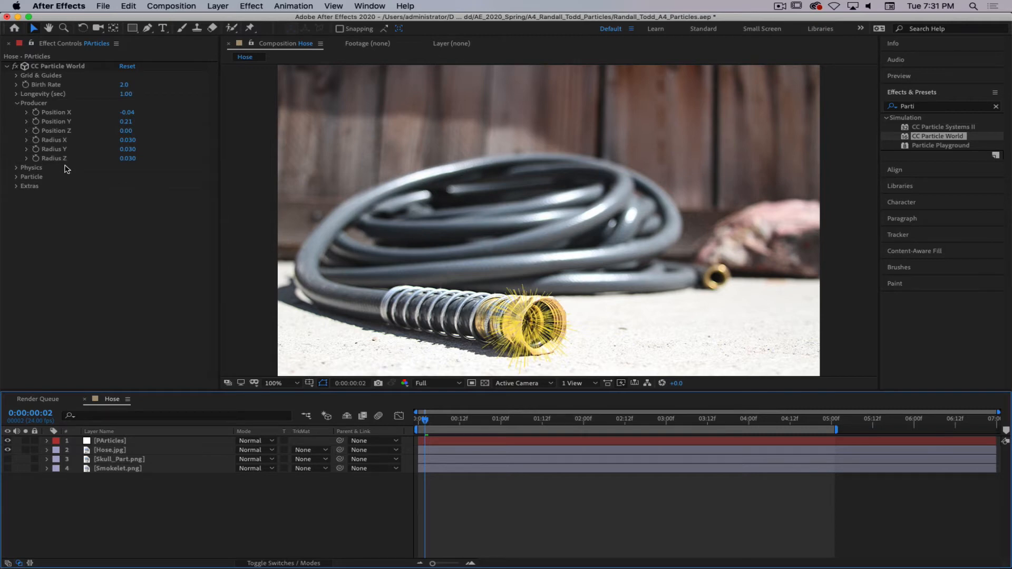
- Set the Physics Animation of CC Particle World to Direction Axis and scrub to 0:00:01:00 to check the spray
click(16, 167)
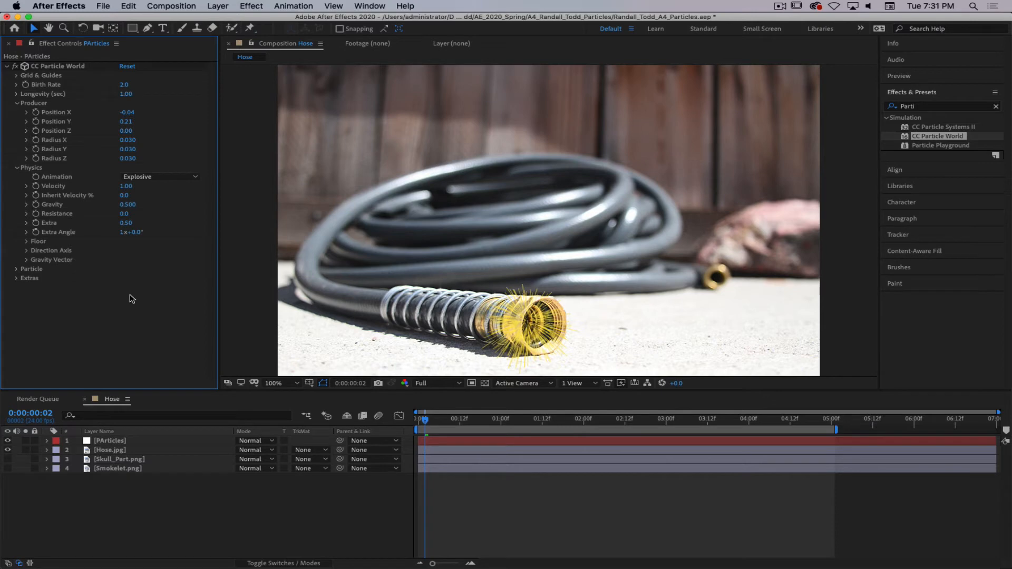
click(150, 180)
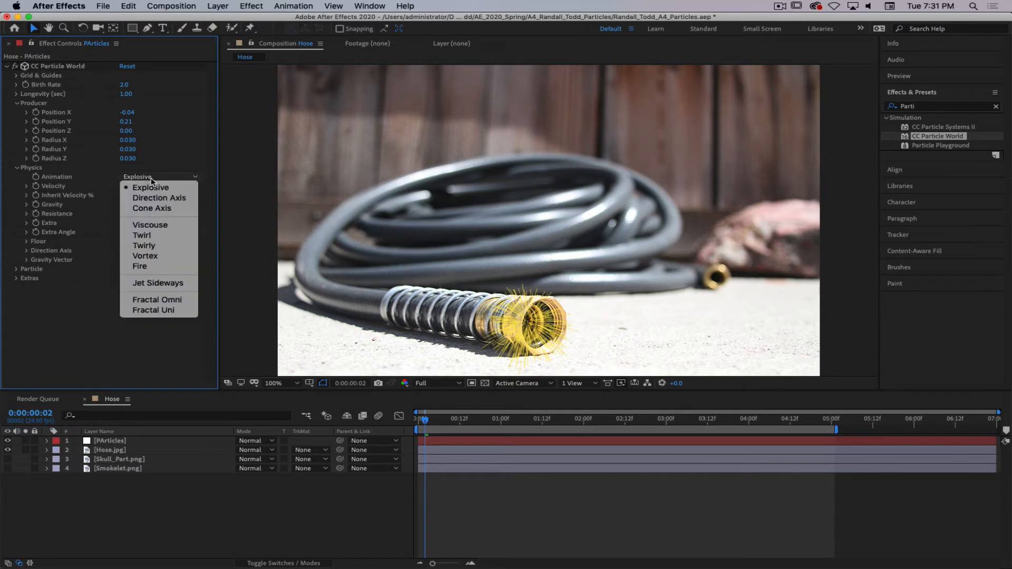
click(151, 209)
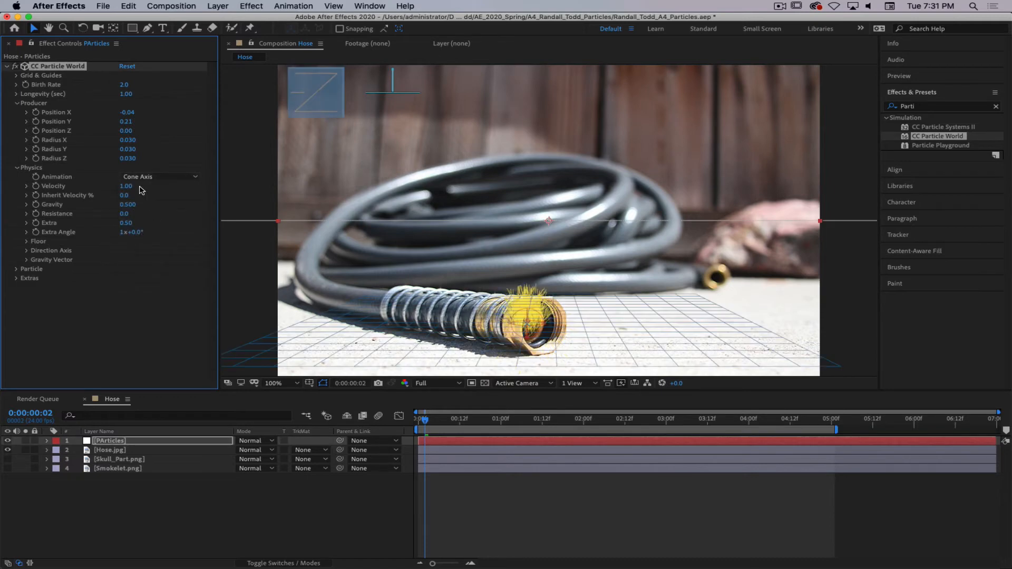
click(144, 178)
click(149, 199)
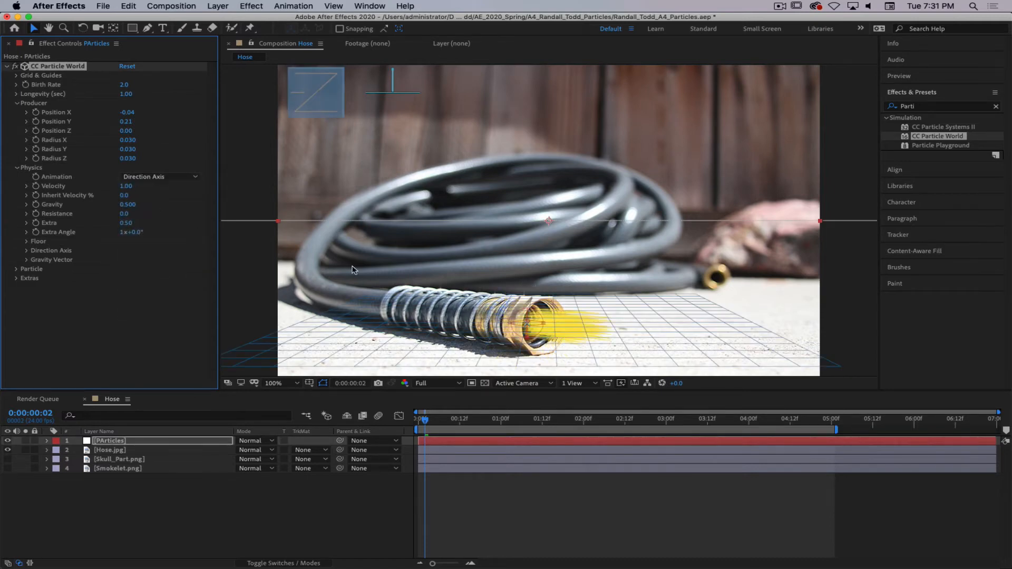
drag(431, 422, 503, 423)
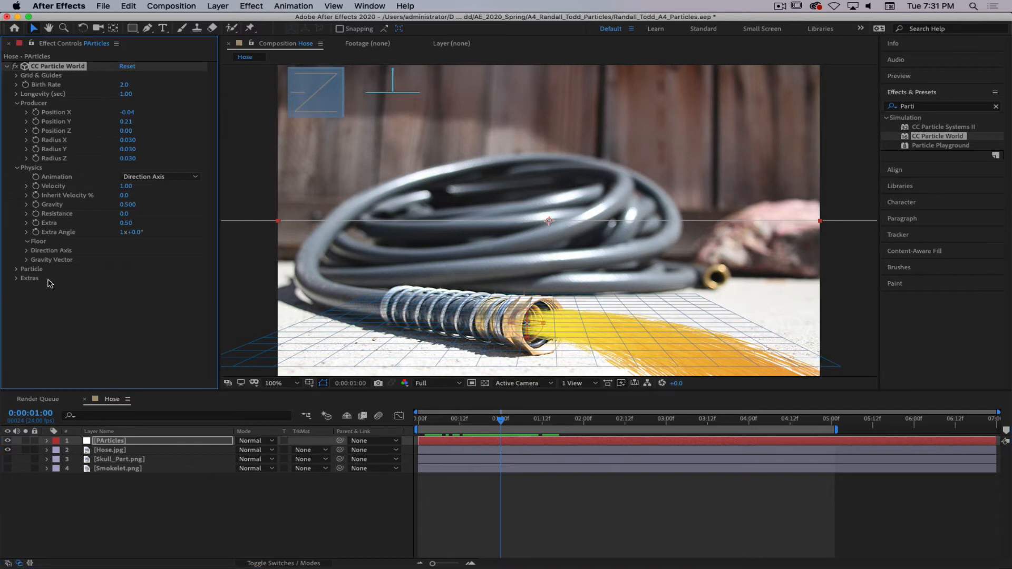
- Set the particles' Floor Action to Bounce with Floor Position 0.29, and check the spray at 0:00:02:12
click(27, 242)
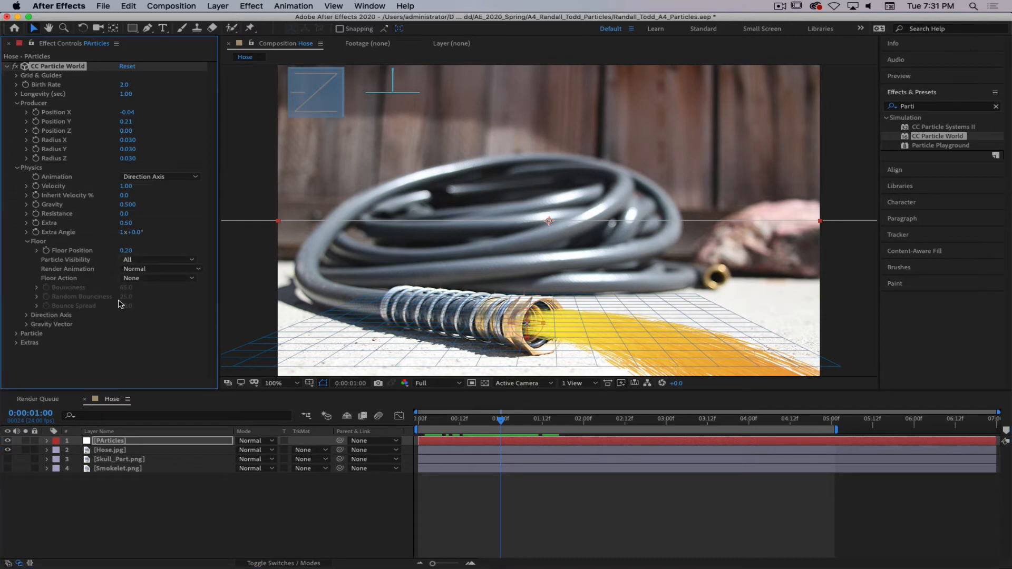
click(140, 279)
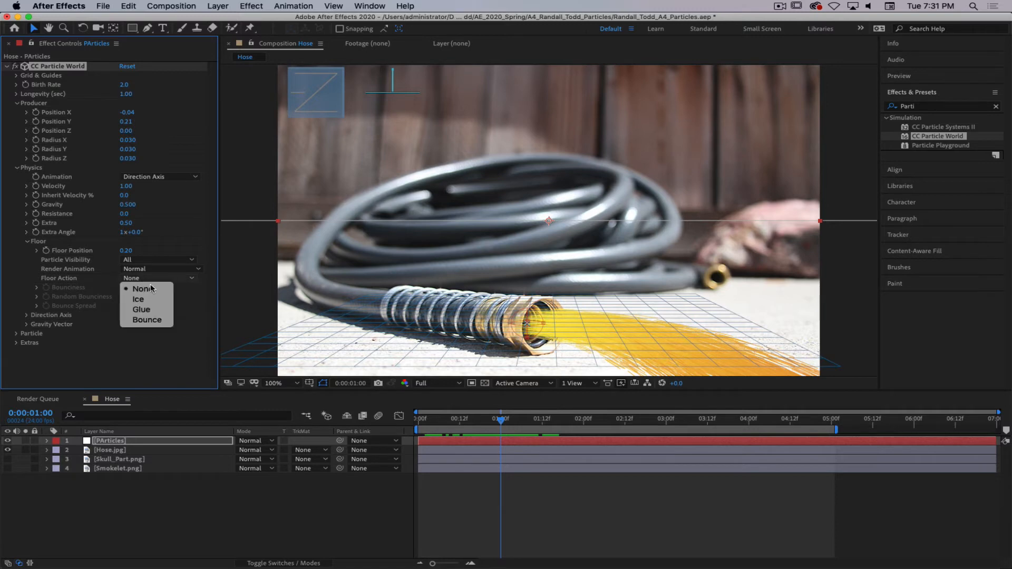
click(146, 320)
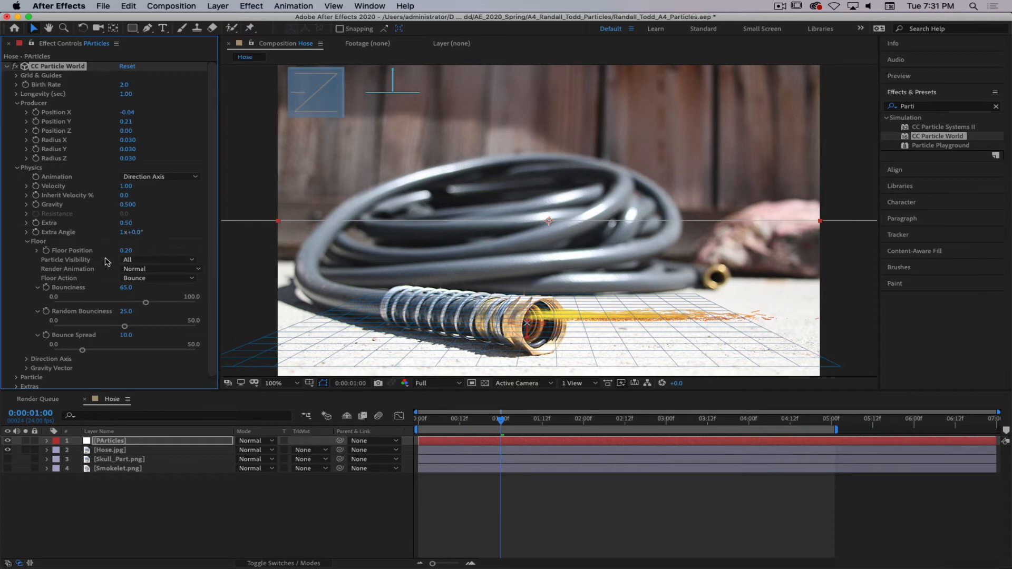
drag(124, 251, 129, 251)
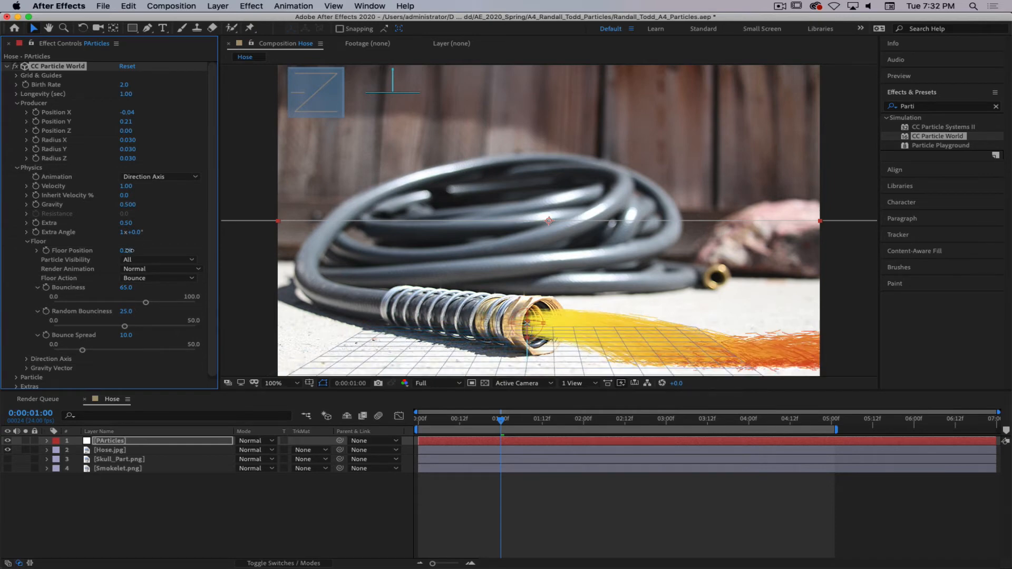
drag(501, 419, 625, 433)
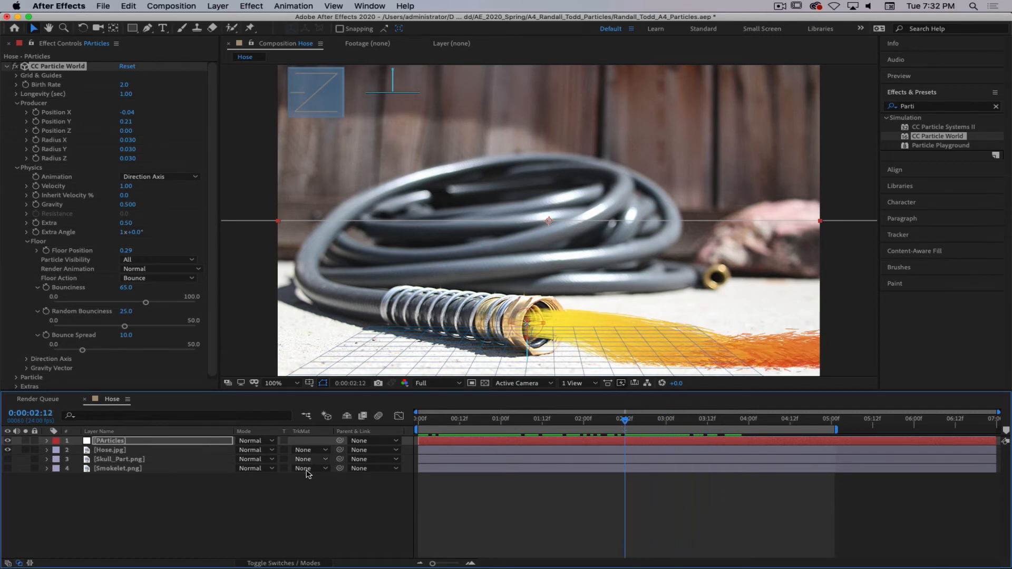
click(271, 510)
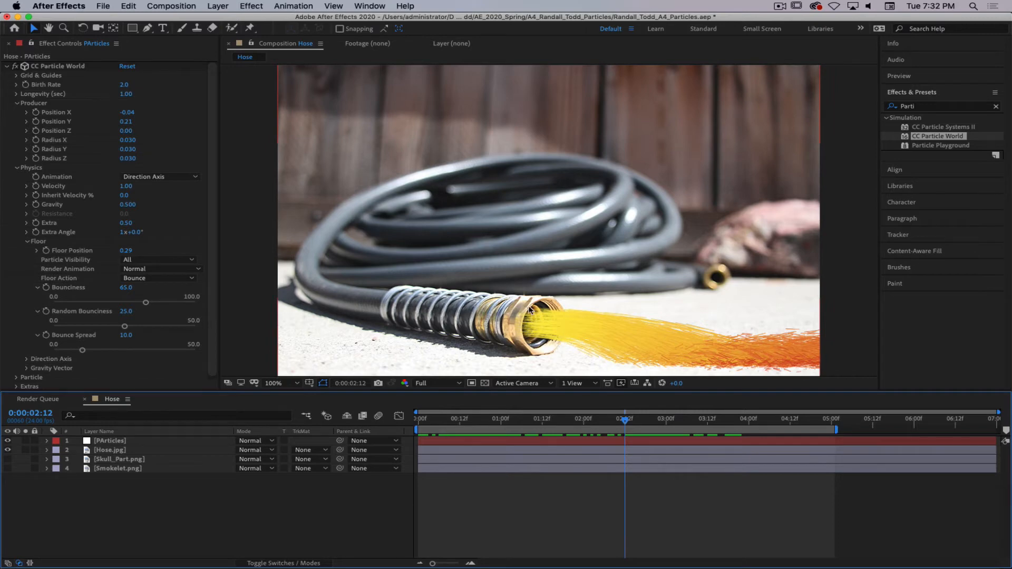
- Set the Birth Rate to 2.9 and adjust the producer to Position X -0.05 and Position Y 0.21 inside the hose opening
drag(123, 85, 127, 85)
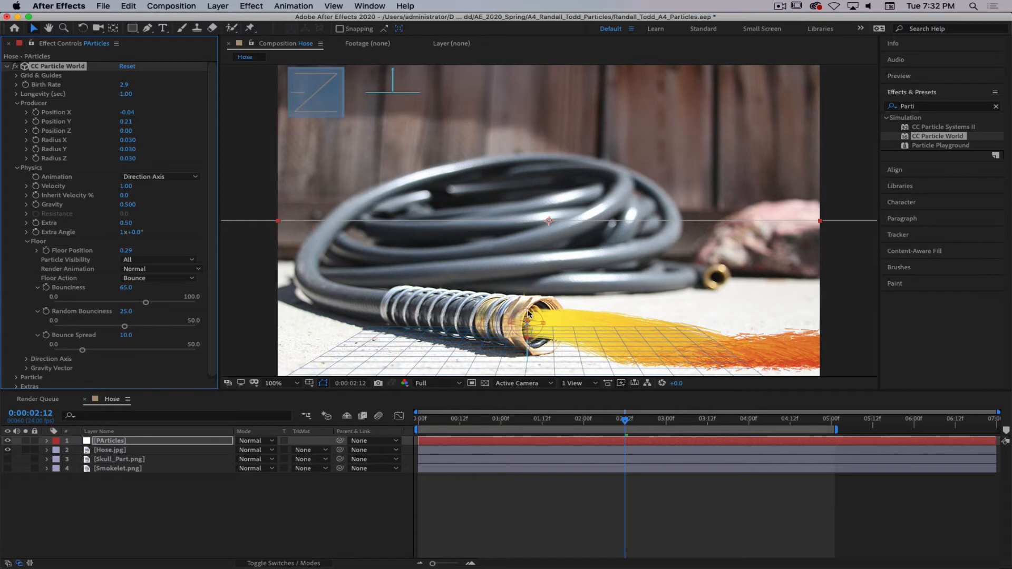
click(311, 521)
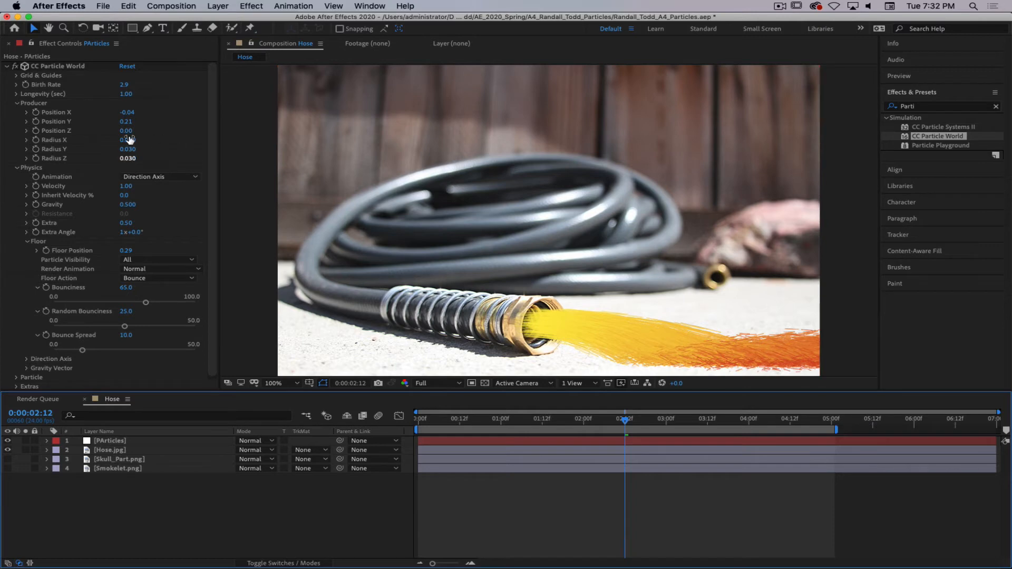
click(127, 113)
drag(127, 114, 129, 124)
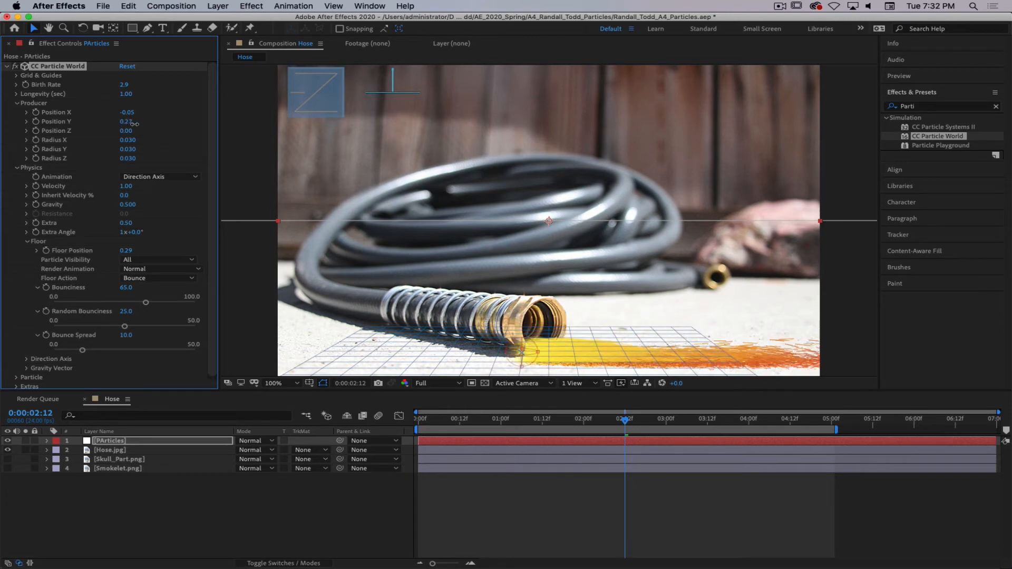
drag(125, 123, 132, 123)
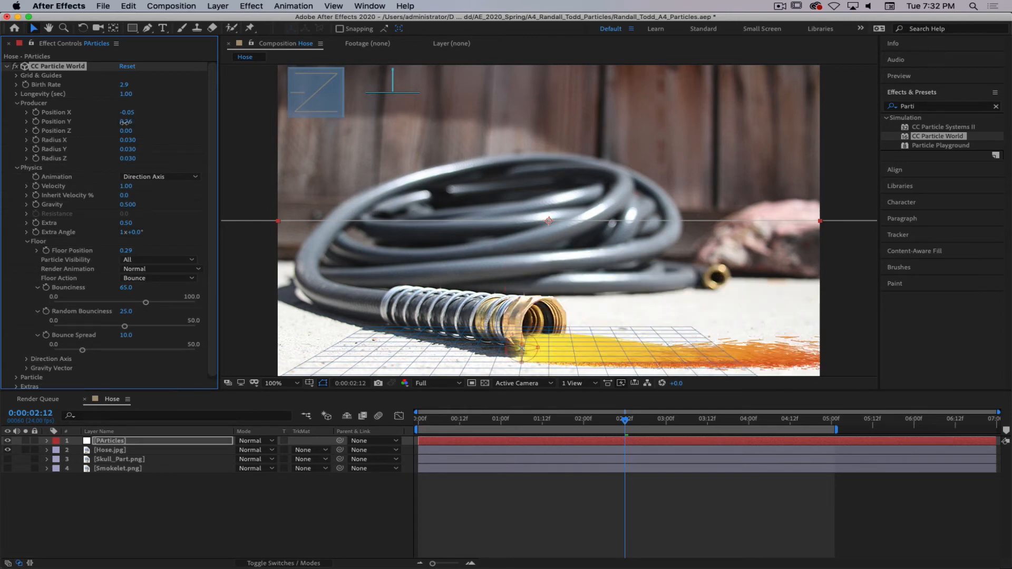
mouse_move(70, 121)
mouse_down()
mouse_move(59, 121)
mouse_move(114, 121)
mouse_move(55, 114)
mouse_up()
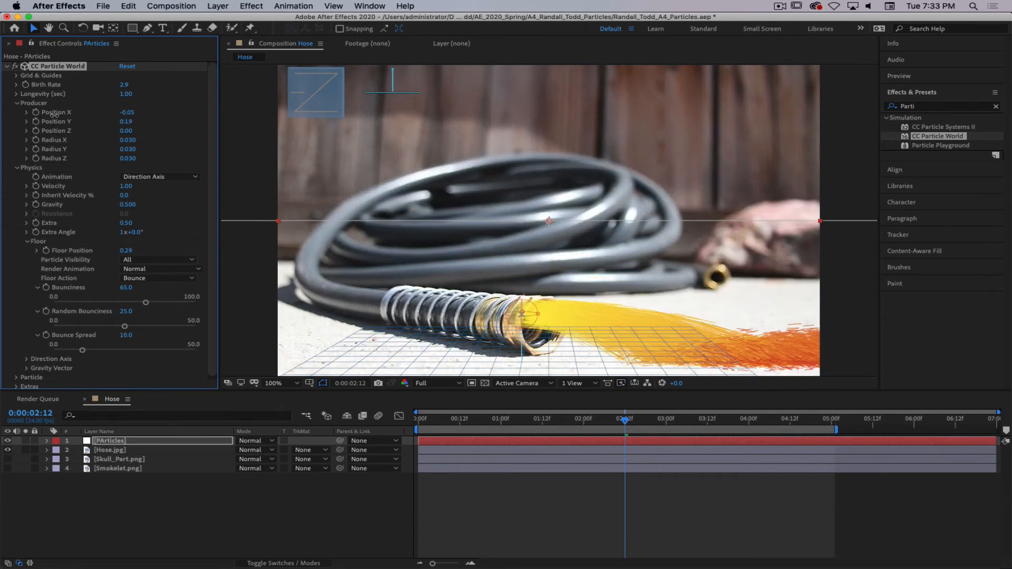
mouse_move(54, 115)
mouse_down()
mouse_move(69, 116)
mouse_move(38, 117)
mouse_move(61, 119)
mouse_up()
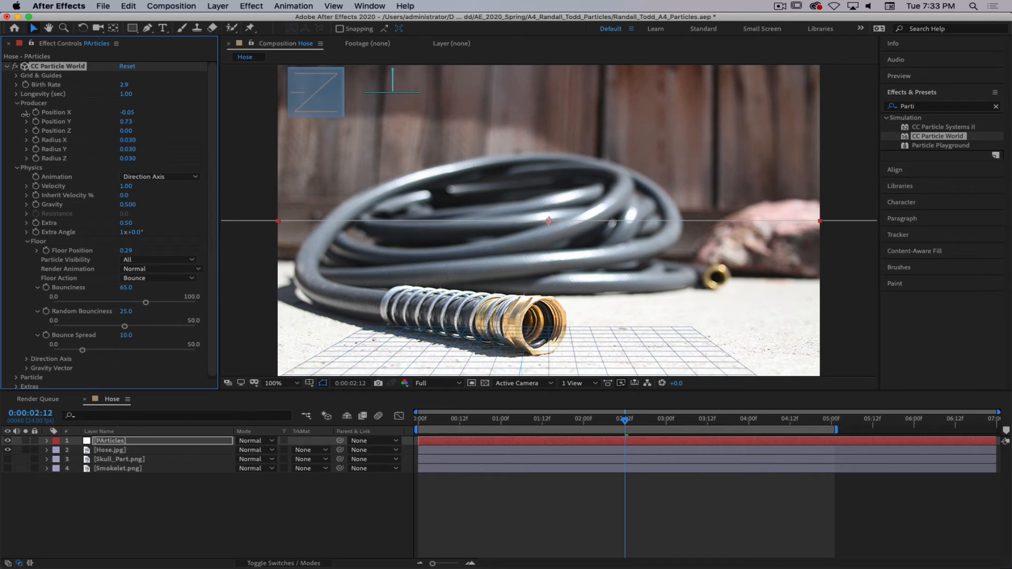
drag(89, 117, 1, 116)
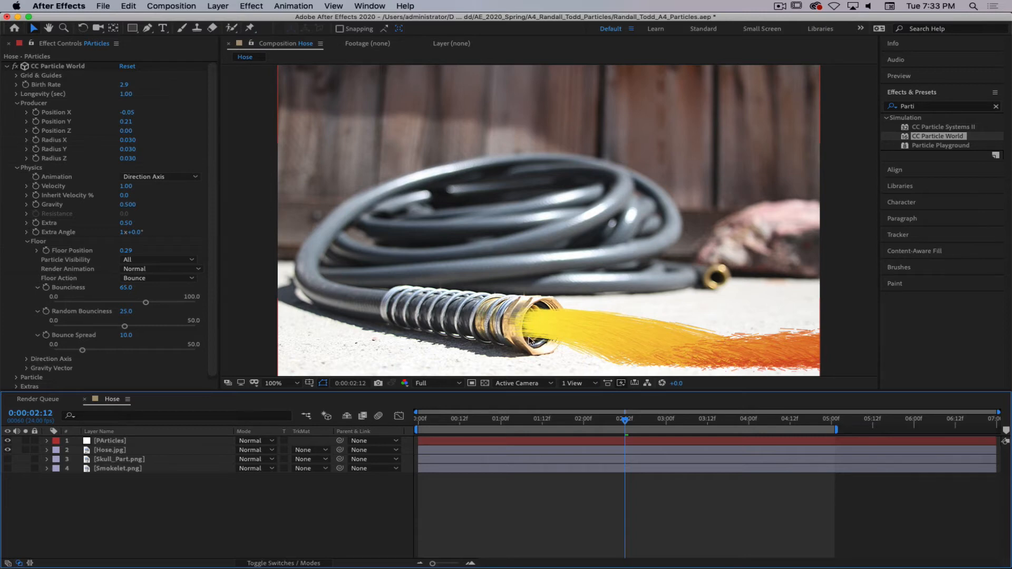
- Raise the Birth Rate of CC Particle World to 4.2 and deselect the layer to check the denser spray
drag(123, 84, 128, 85)
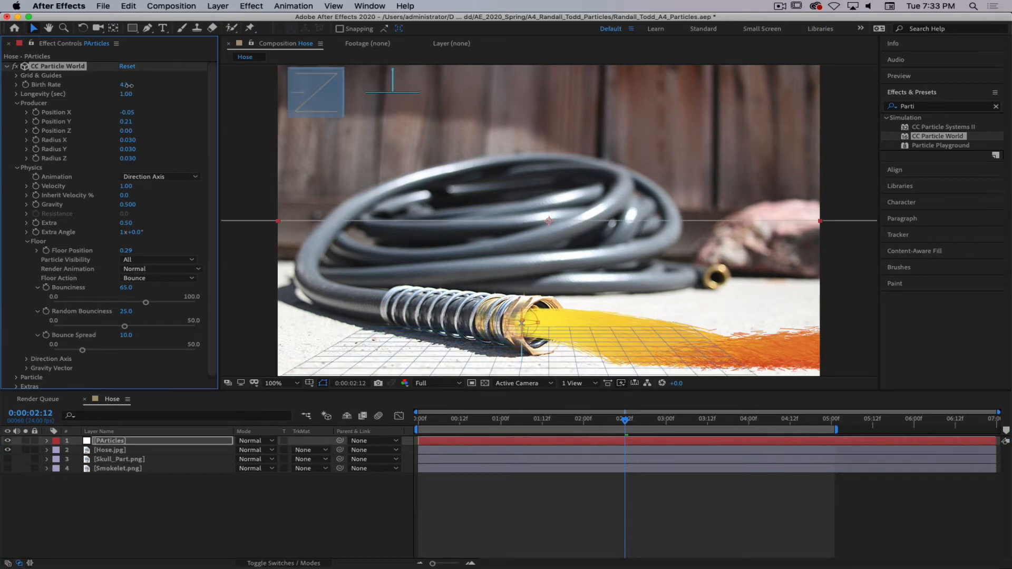
click(270, 527)
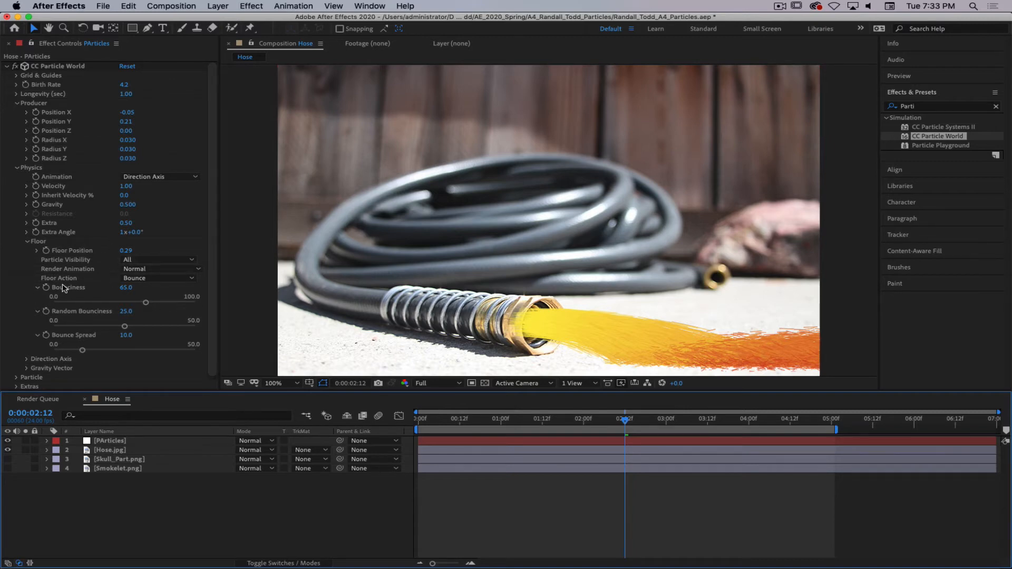
- Try Direction Axis values of Axis X -0.250, Axis Y -0.710 and Axis Z 0.340, undoing each change after checking the spray
click(26, 359)
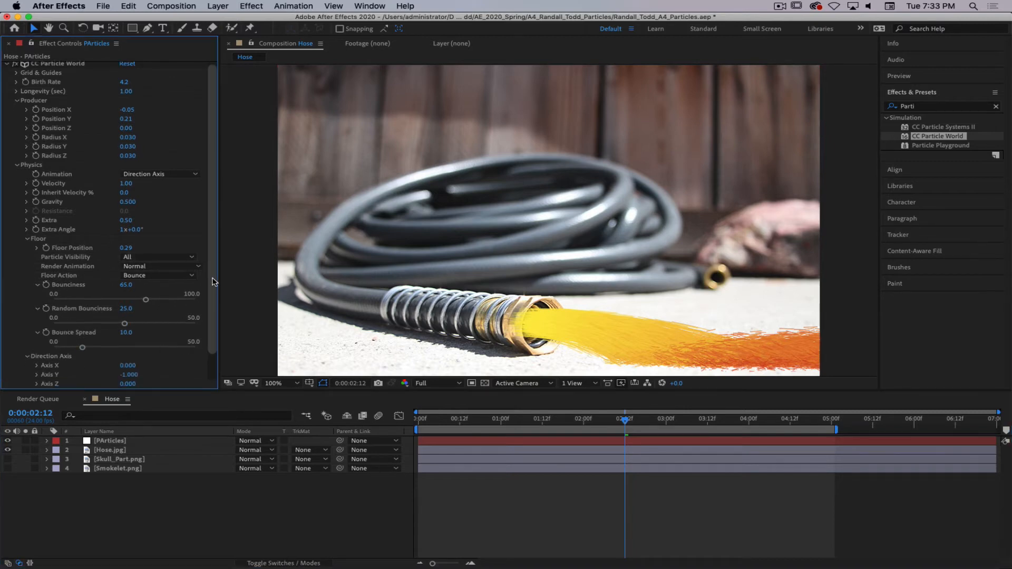
scroll(211, 369, down, 2)
drag(129, 338, 130, 338)
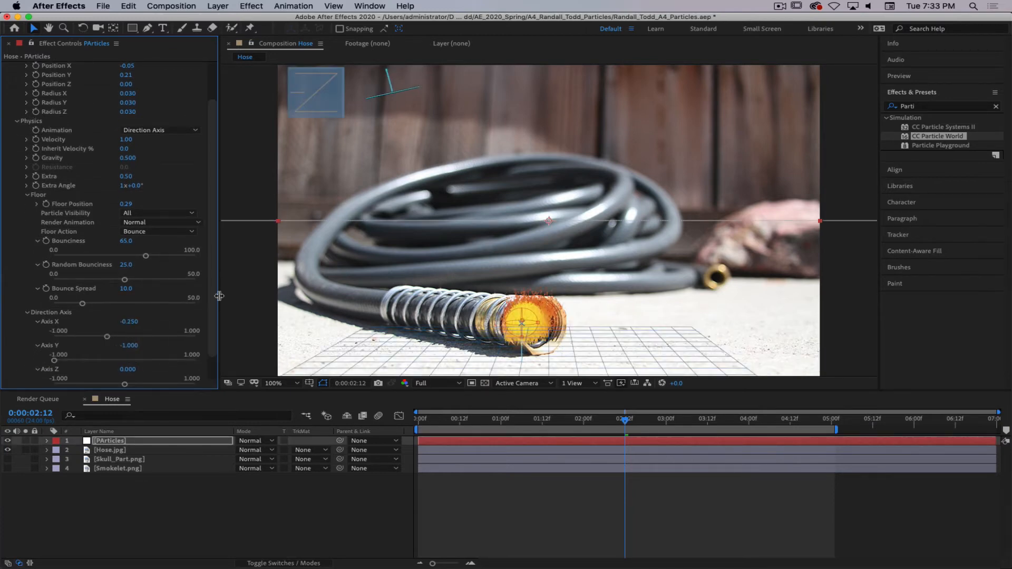
key(super+z)
drag(208, 267, 210, 291)
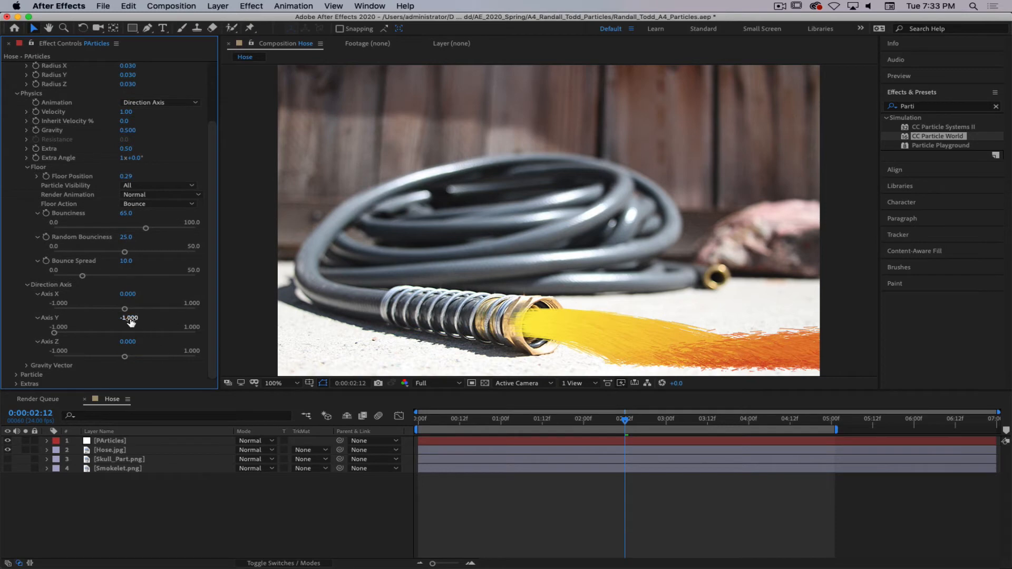
mouse_move(130, 318)
mouse_down()
mouse_move(164, 318)
mouse_move(142, 316)
mouse_up()
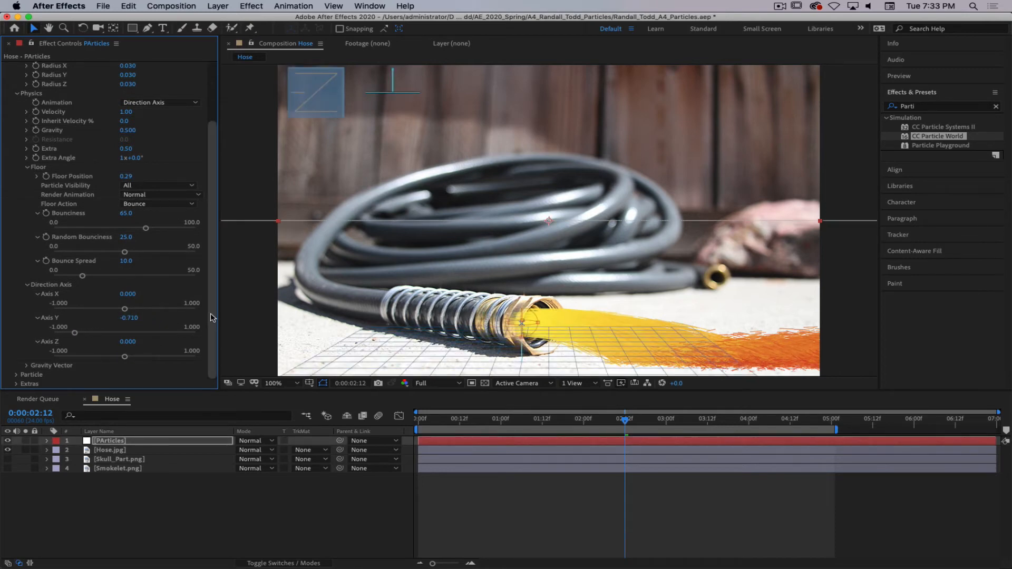
key(super+z)
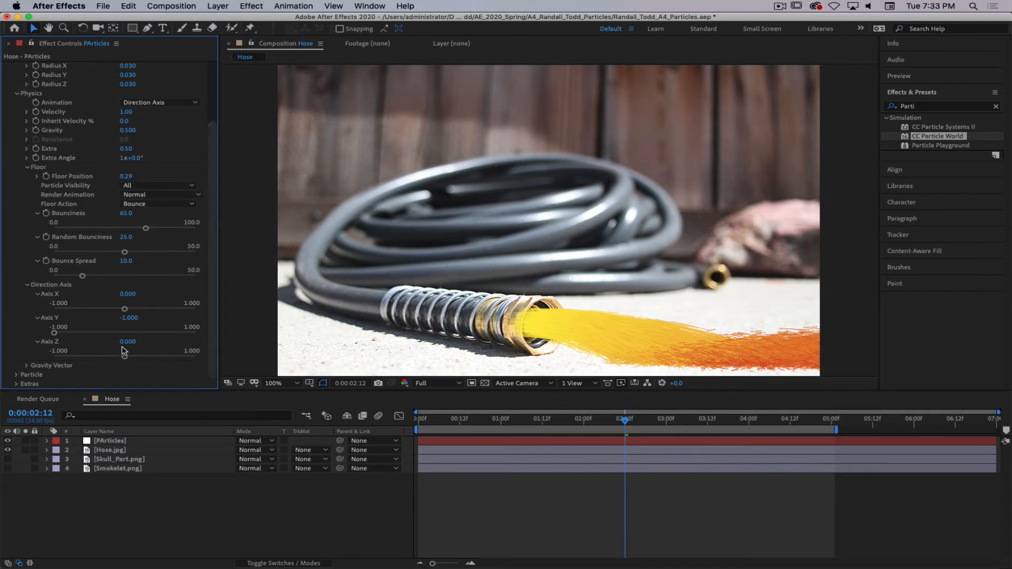
mouse_move(125, 354)
mouse_down()
mouse_move(153, 357)
mouse_move(131, 357)
mouse_move(111, 340)
mouse_move(146, 337)
mouse_up()
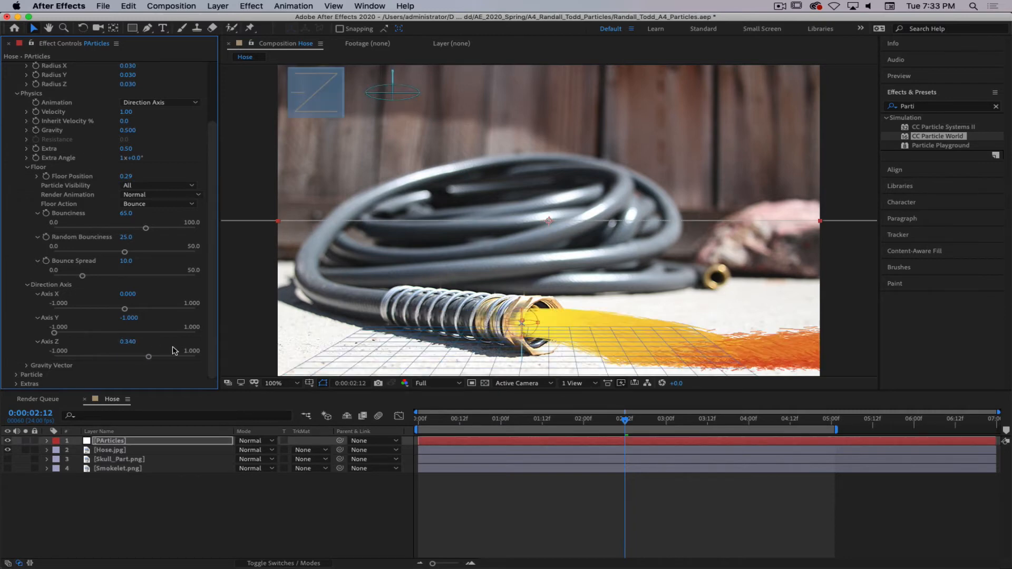
key(super+z)
key(super+z)
click(239, 528)
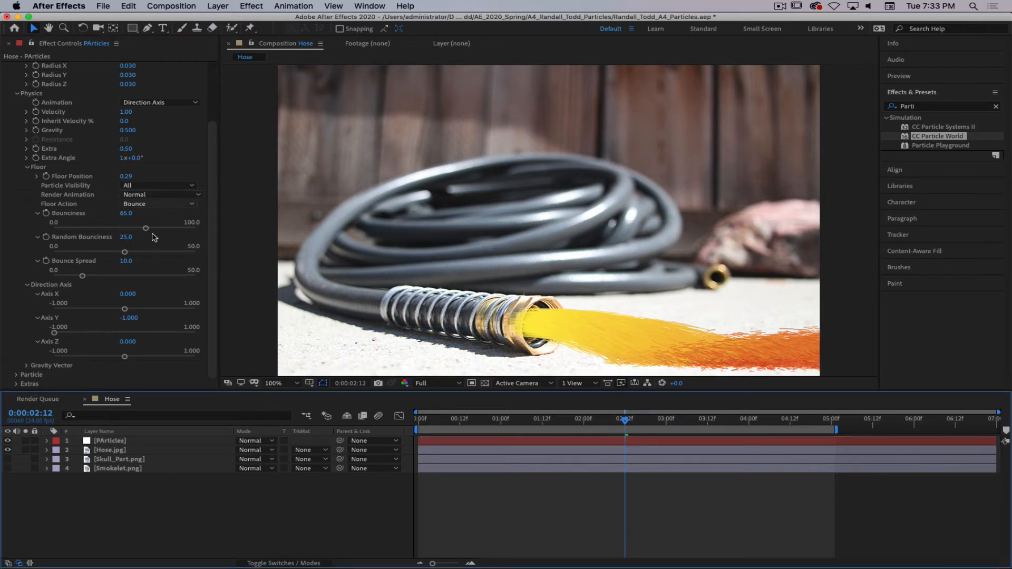
- Collapse the Direction Axis settings and play back the Hose composition to check the spray, stopping at 0:00:04:23
click(27, 284)
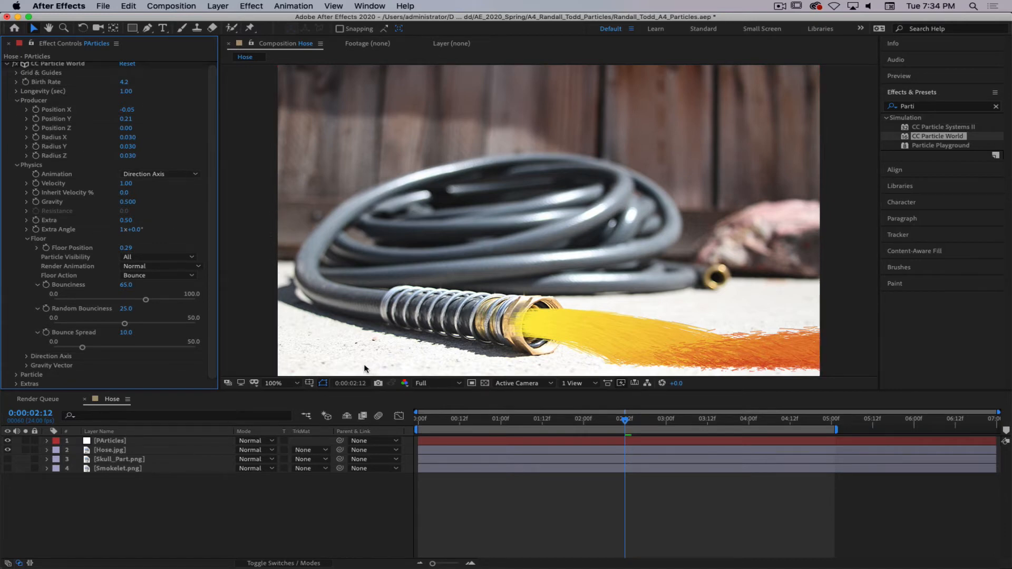
key(space)
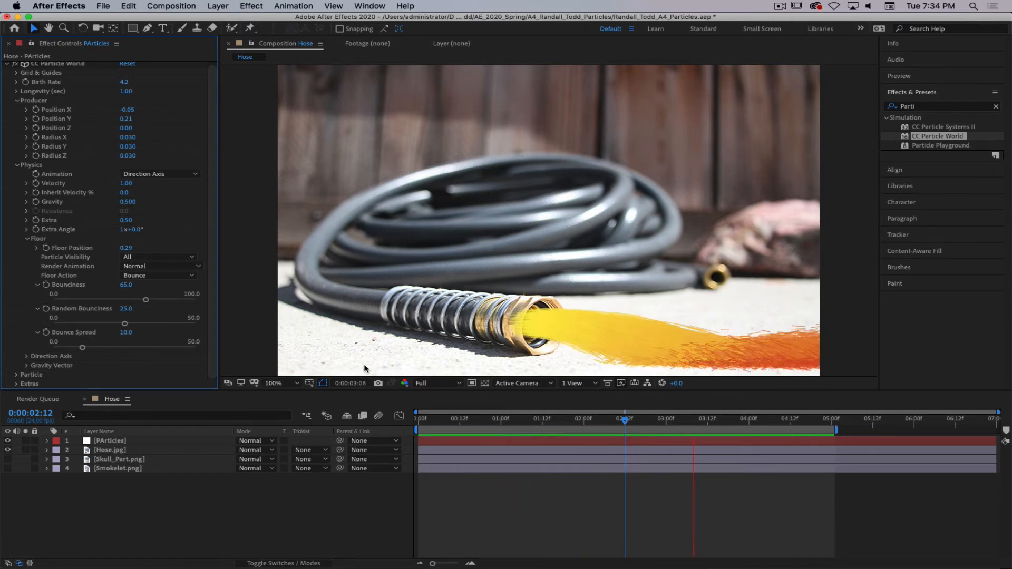
key(space)
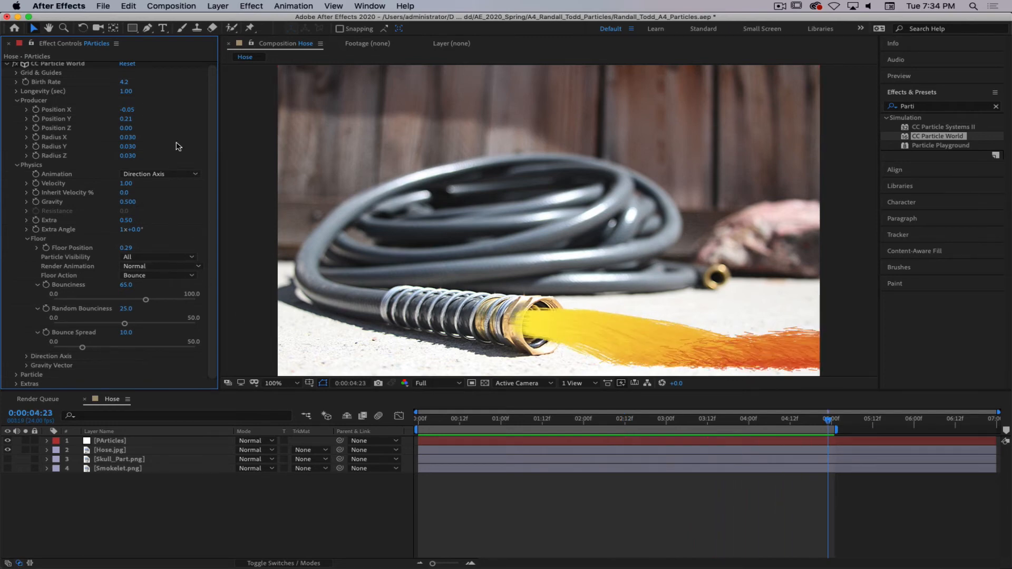
- Try a Birth Rate of 1.0, reduce it to 0.5, and deselect the layer to view the thinner spray
scroll(194, 153, up, 1)
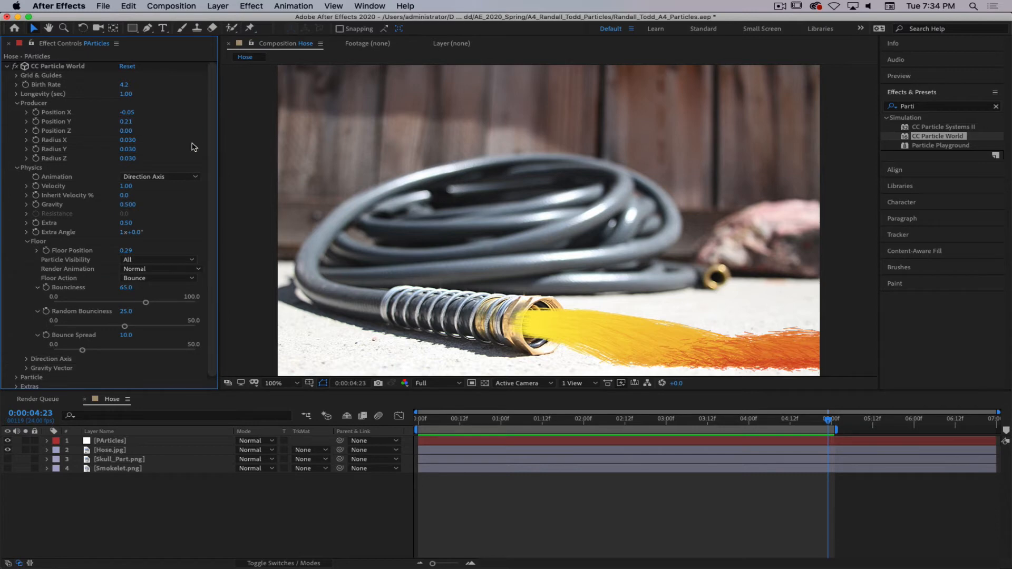
click(124, 84)
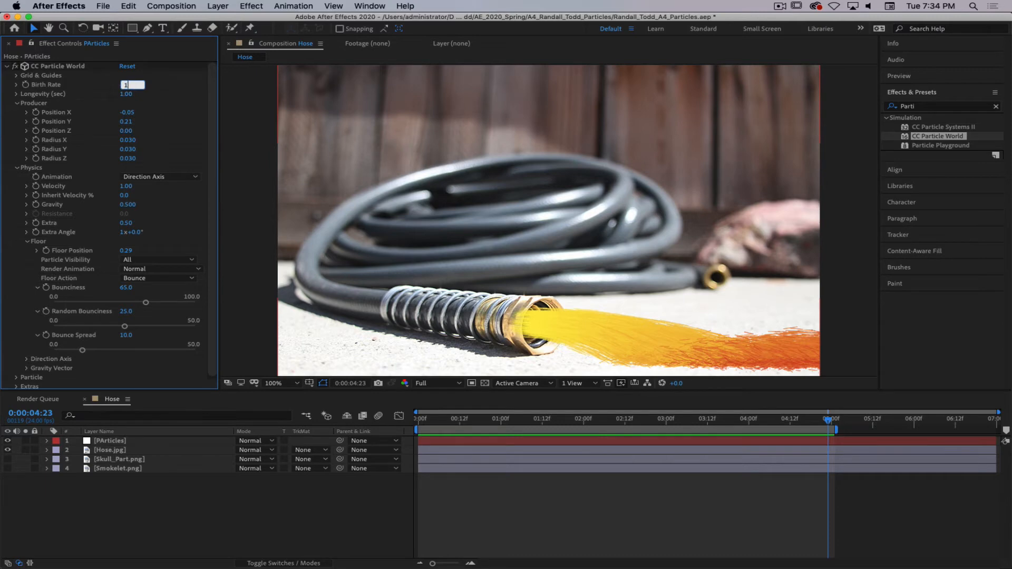
text(1)
key(Return)
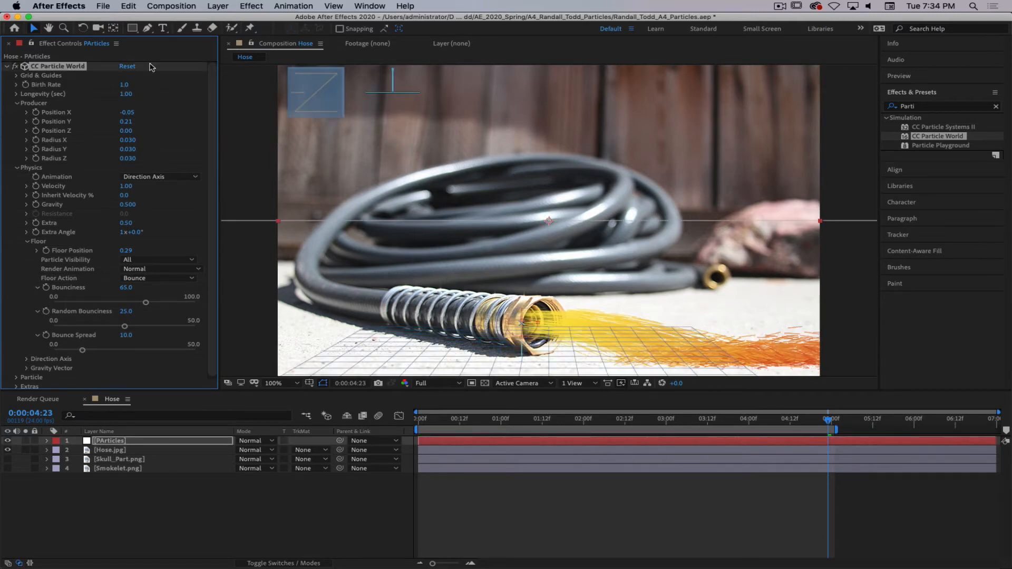
click(125, 85)
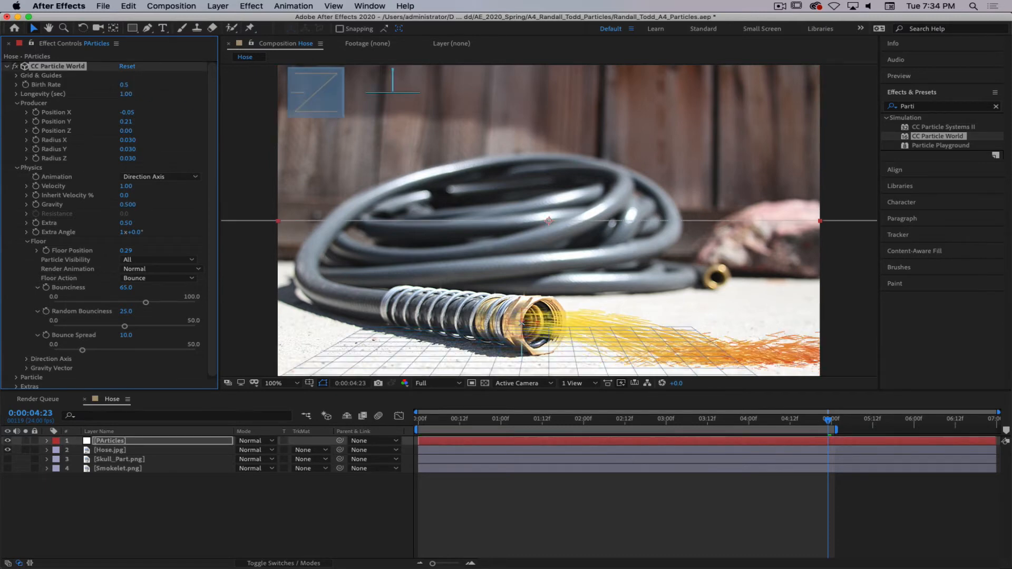
click(239, 516)
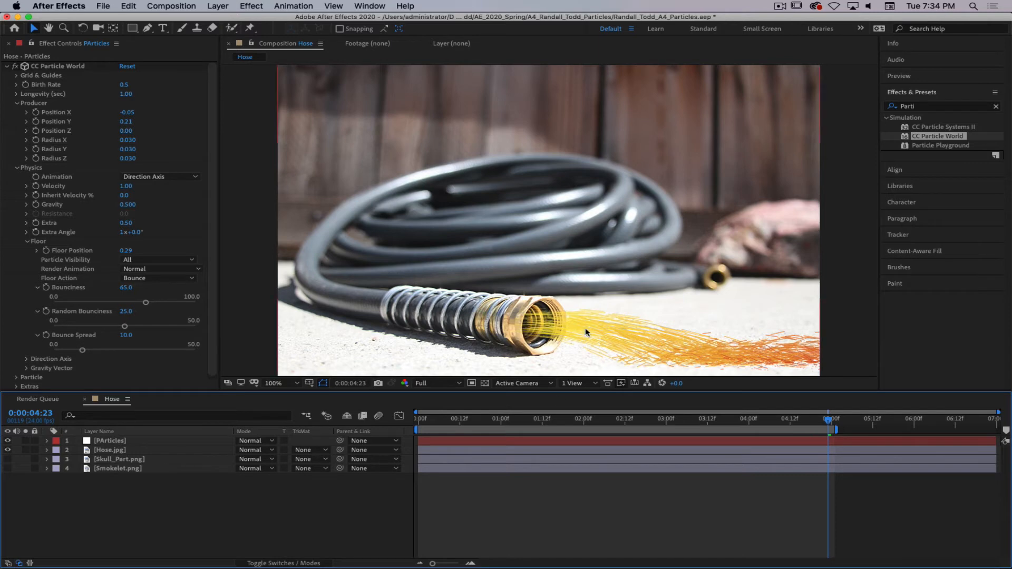
- Rename the PArticles layer as Fire Particle and duplicate it
click(216, 442)
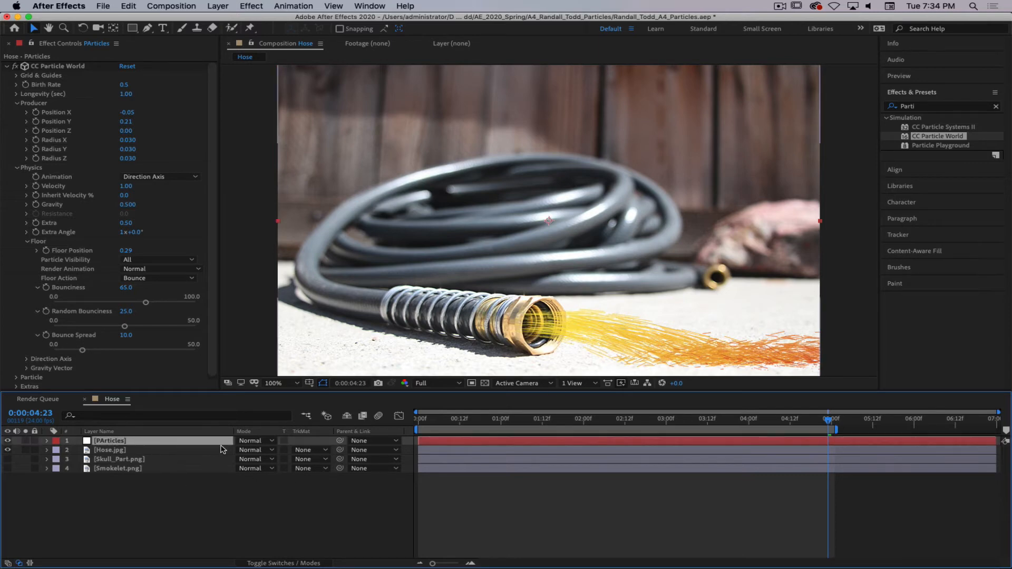
key(Return)
text(Fire Pa)
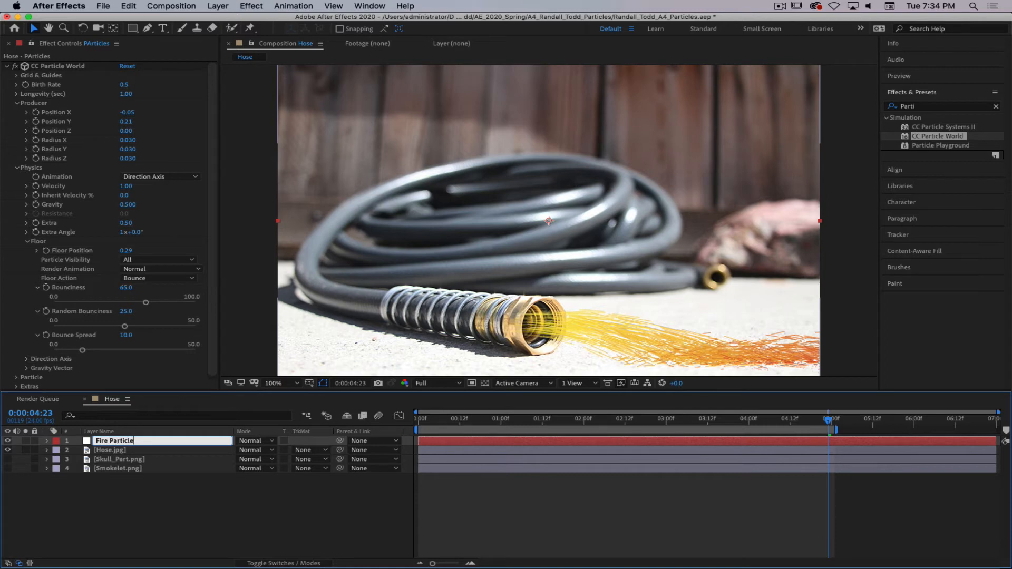
key(Return)
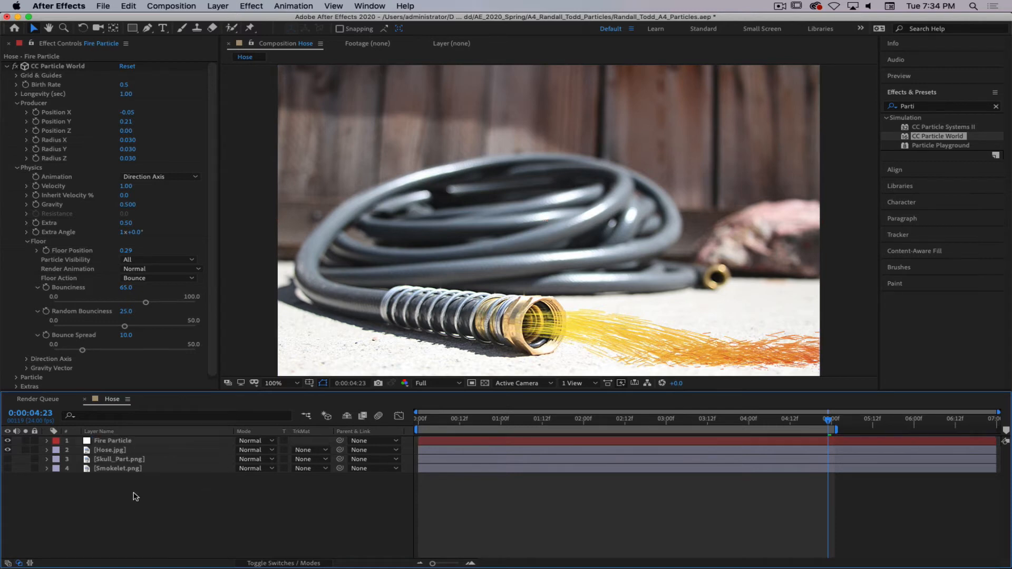
click(239, 529)
click(117, 443)
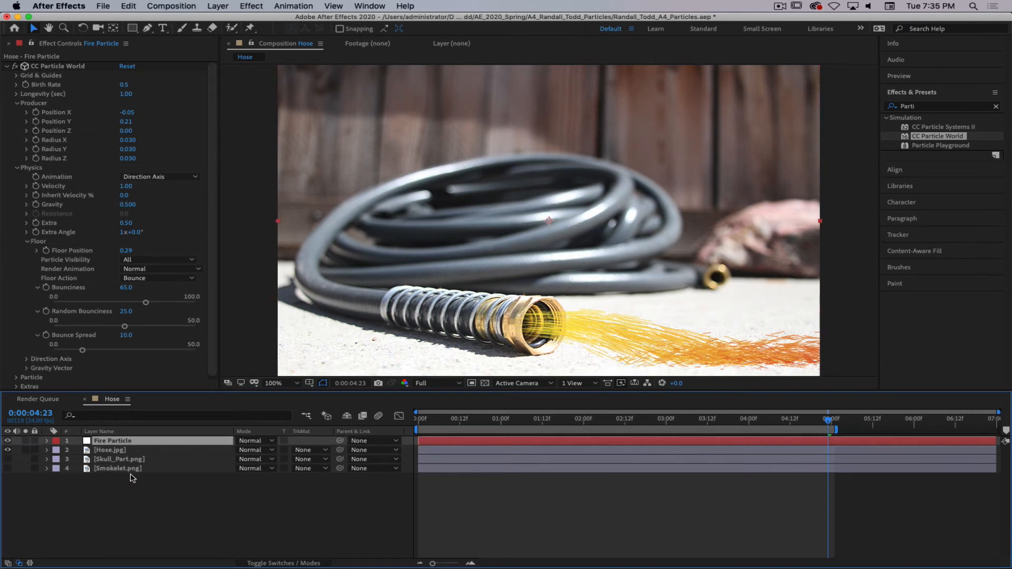
key(super+d)
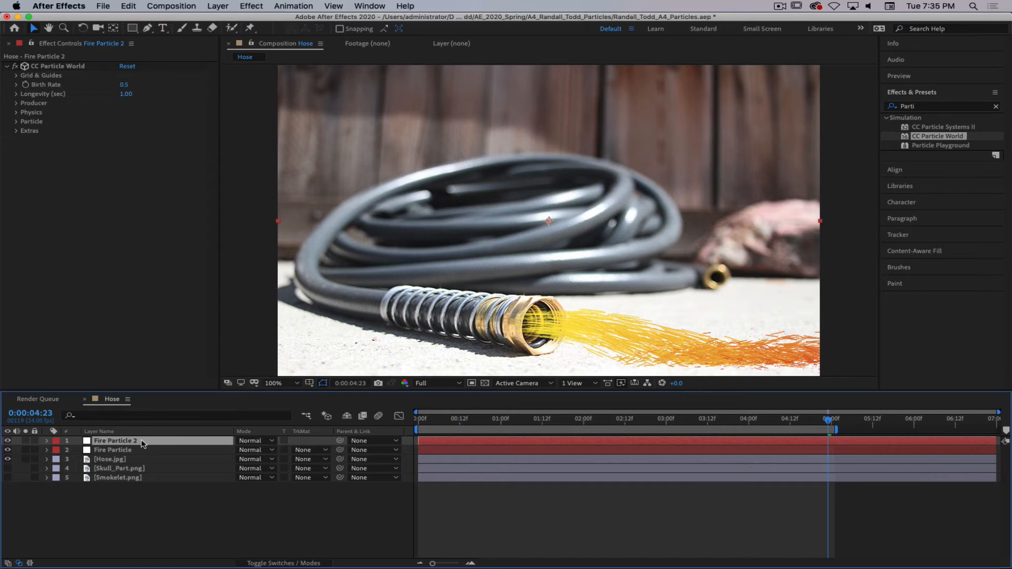
- Try the Screen blending mode on the Fire Particle 2 layer, and settle on Add
click(259, 441)
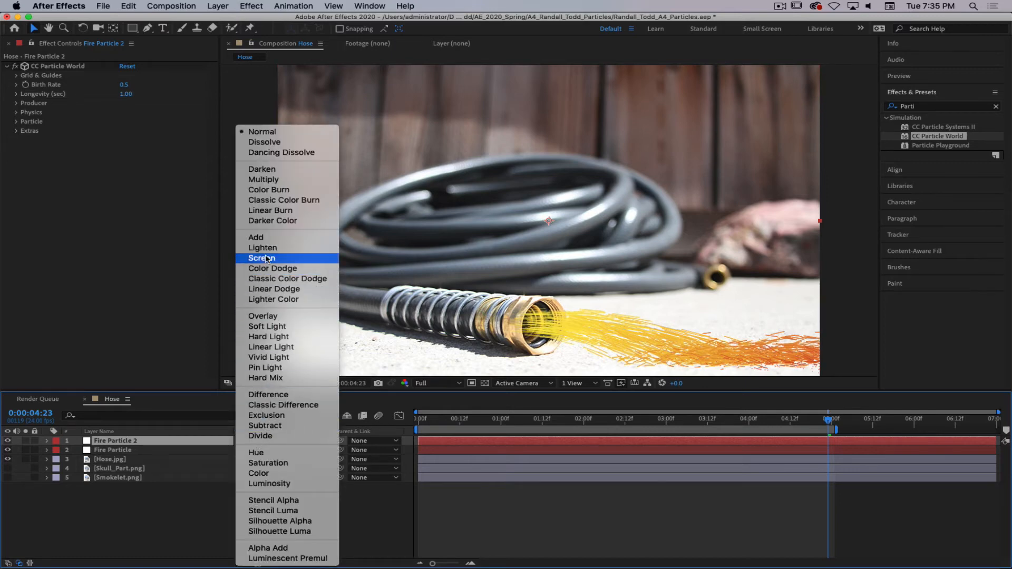
click(266, 258)
click(252, 444)
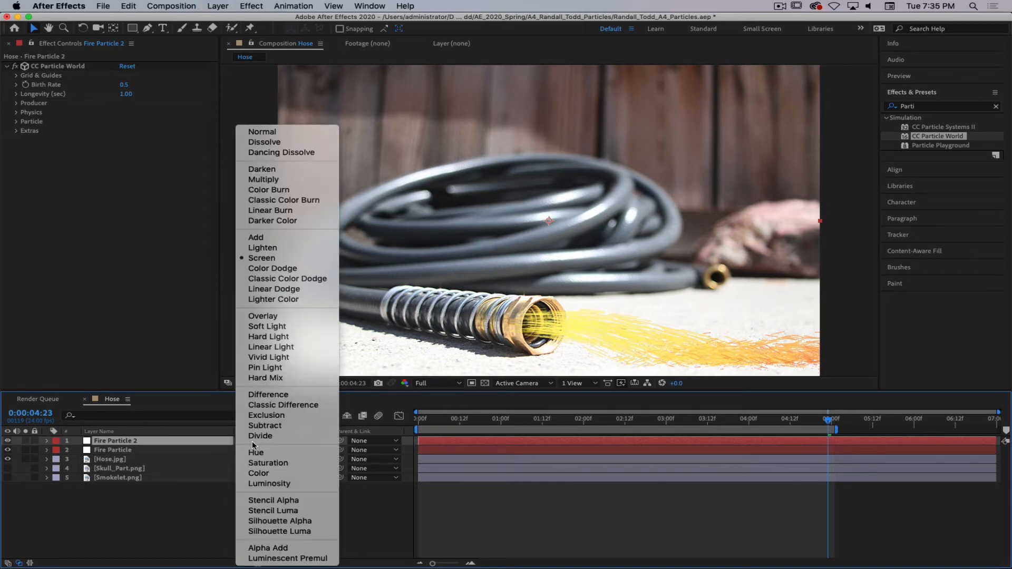
click(265, 238)
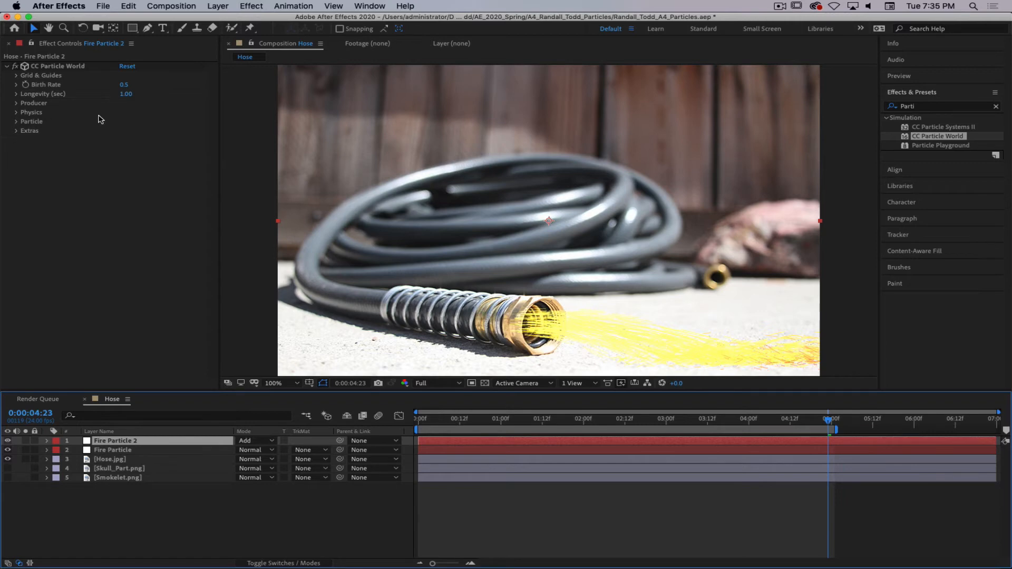
- Change the CC Particle World particle type of Fire Particle 2 to TriPolygon, and try Textured TriPolygon as an alternative
click(16, 122)
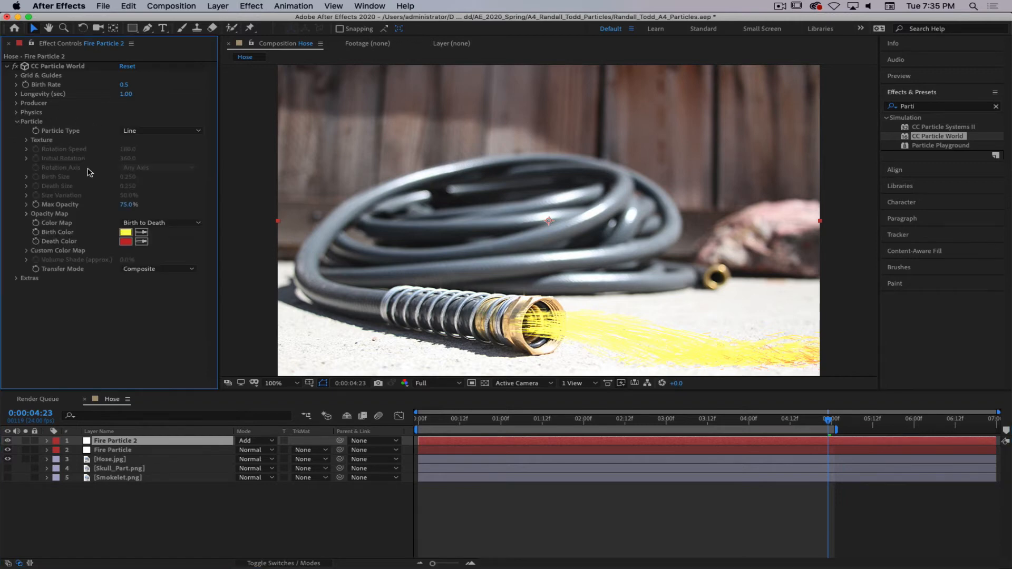
click(142, 131)
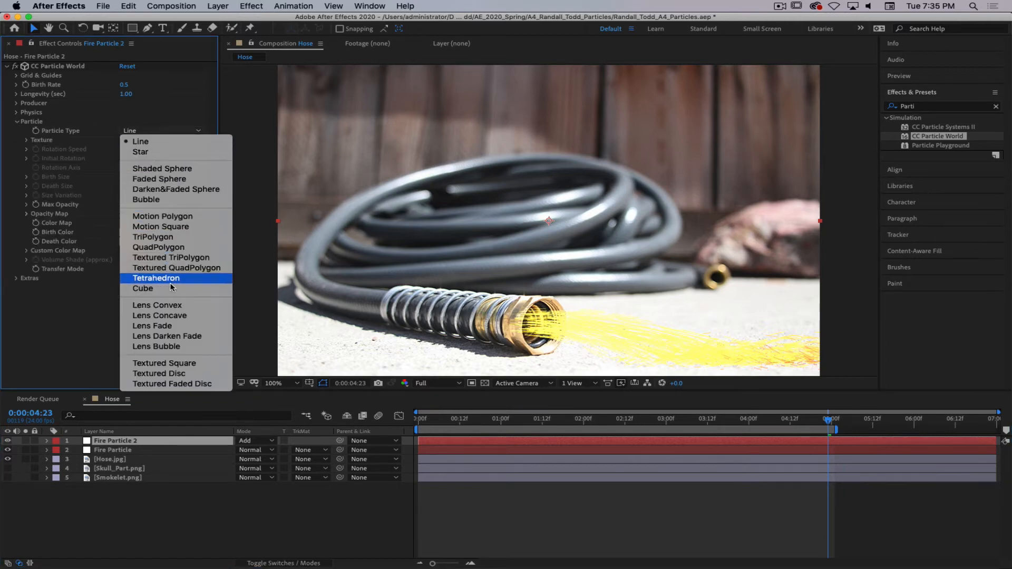
click(171, 237)
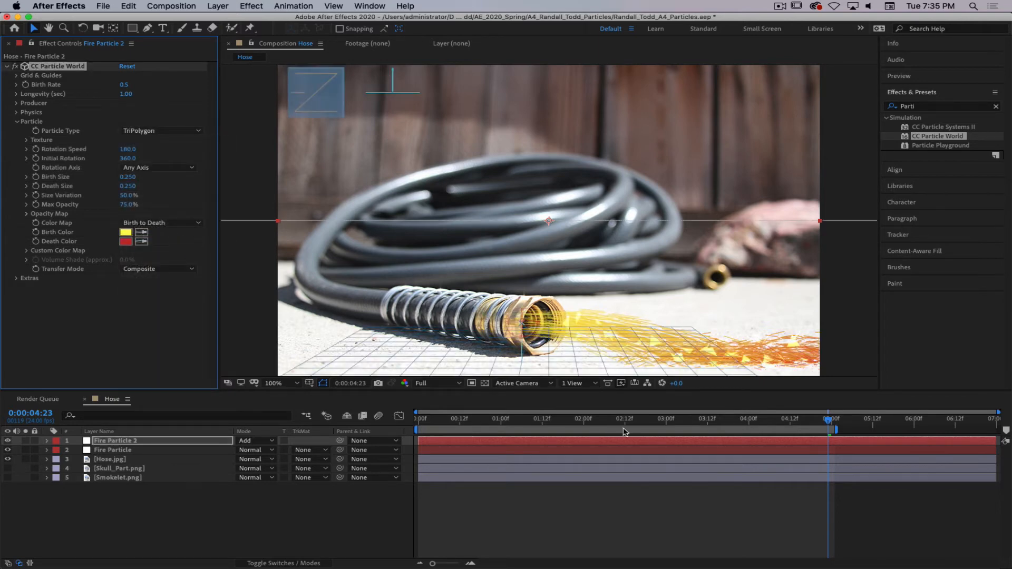
click(375, 524)
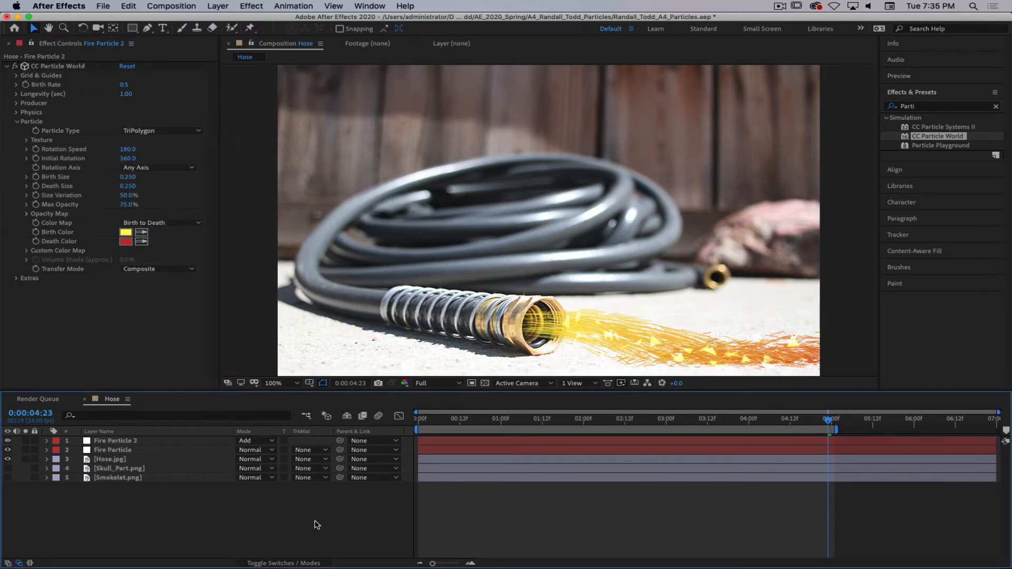
click(135, 132)
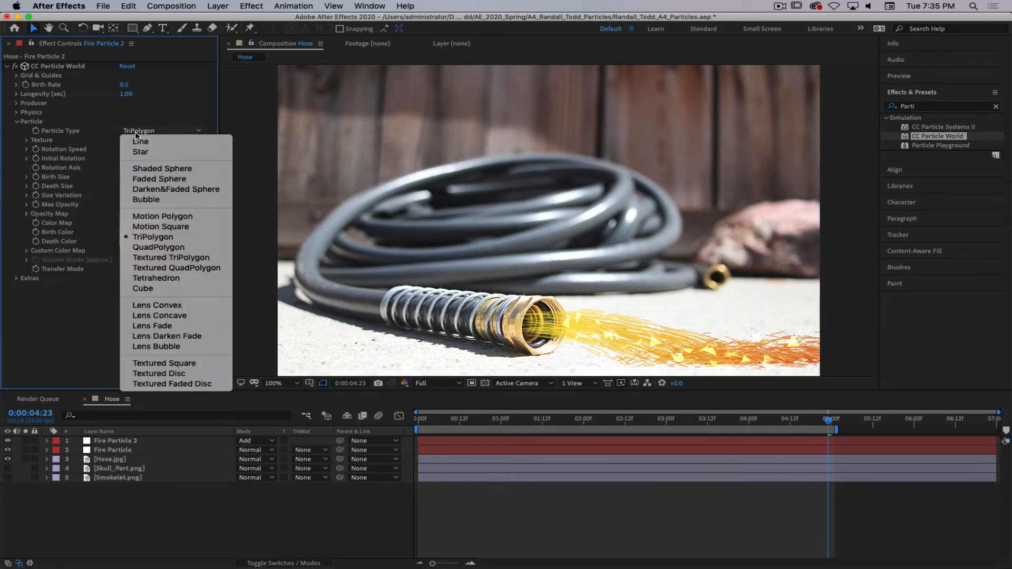
click(159, 258)
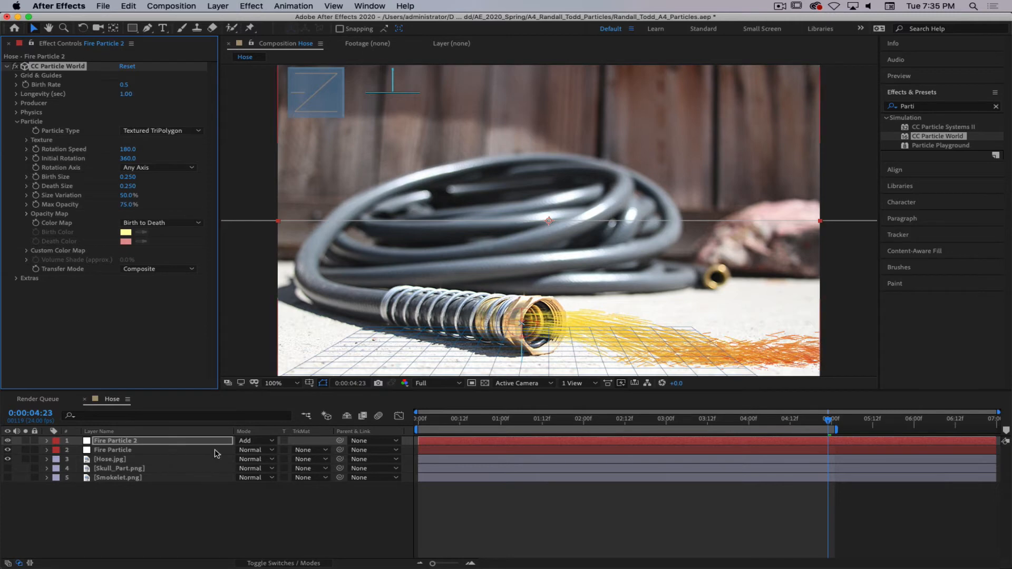
- Enable motion blur for the Fire Particle 2 layer and for the composition
click(291, 563)
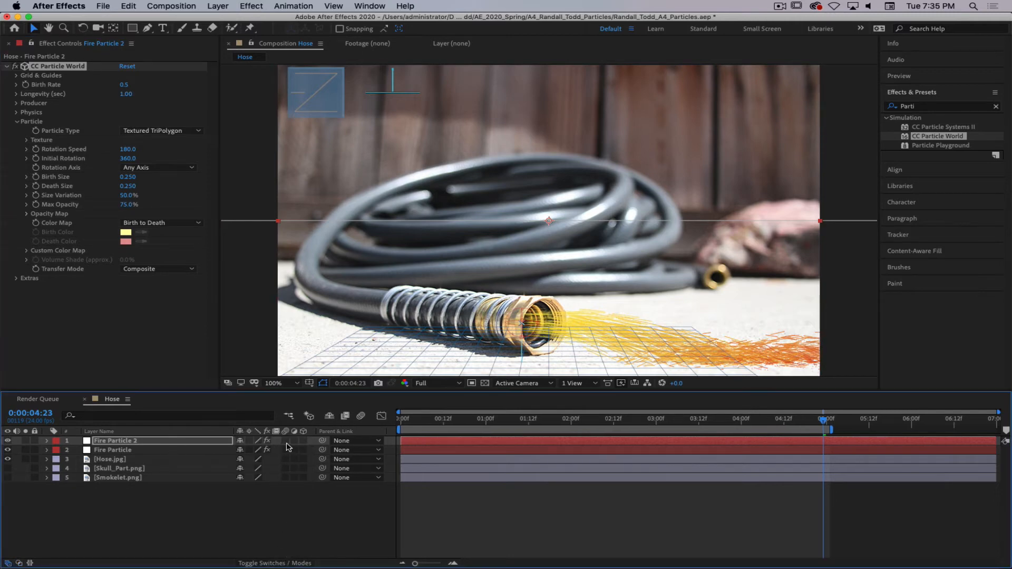
click(323, 515)
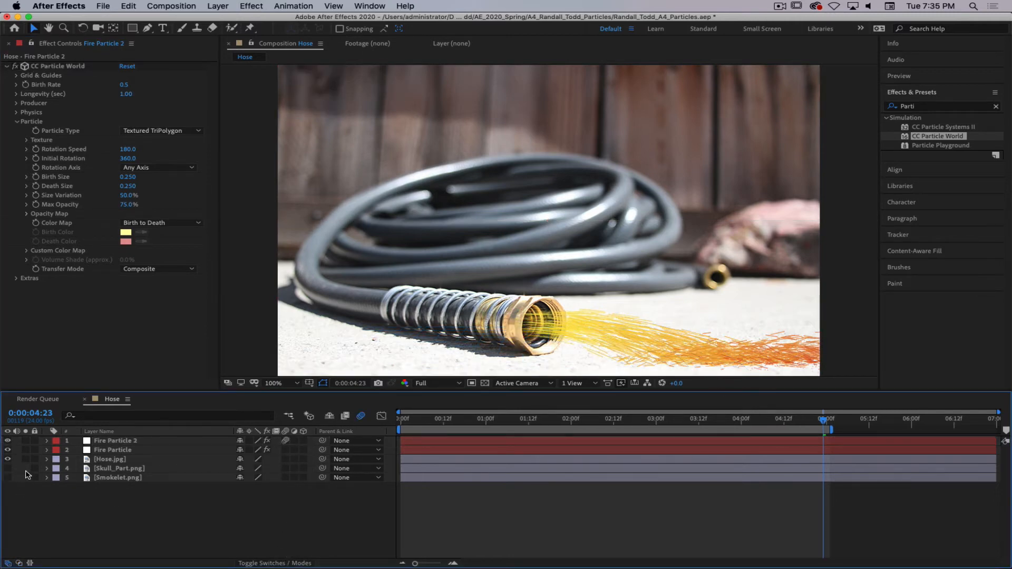
- Isolate Fire Particle 2 at 0:00:01:06 to set its particle type back to TriPolygon, and show all layers again
click(24, 442)
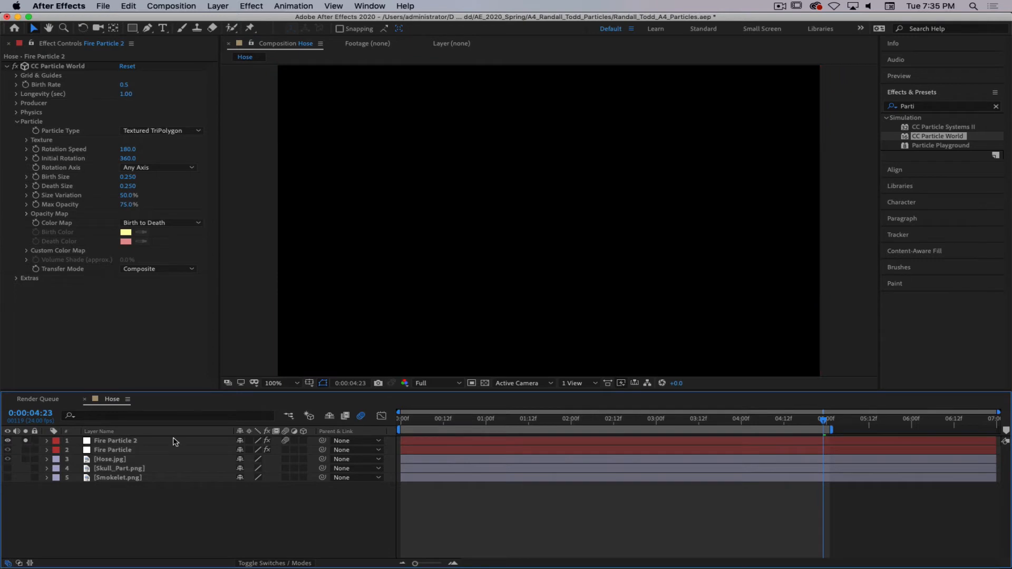
mouse_move(525, 420)
mouse_down()
mouse_move(492, 420)
mouse_move(507, 420)
mouse_up()
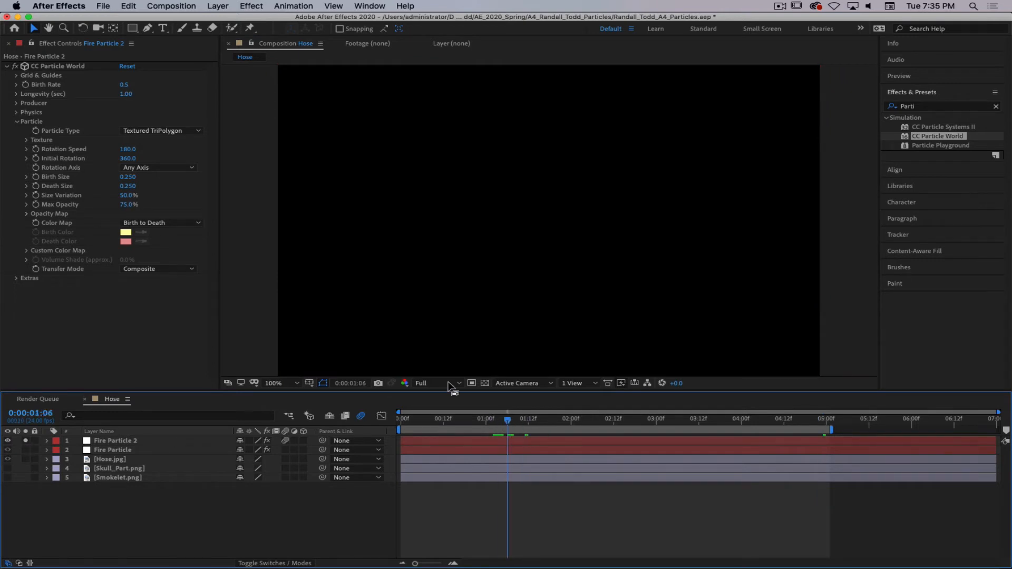
click(147, 131)
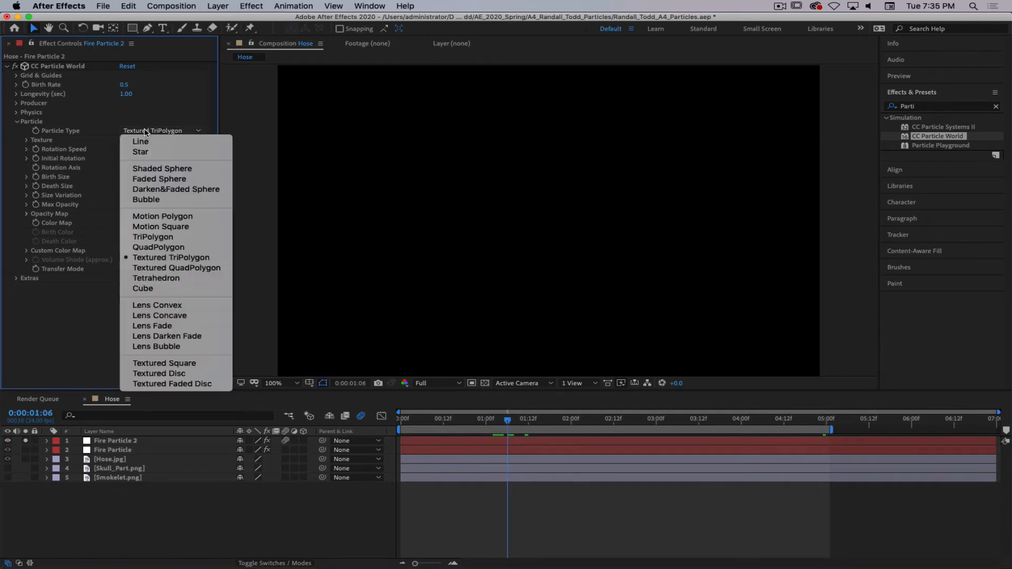
click(158, 237)
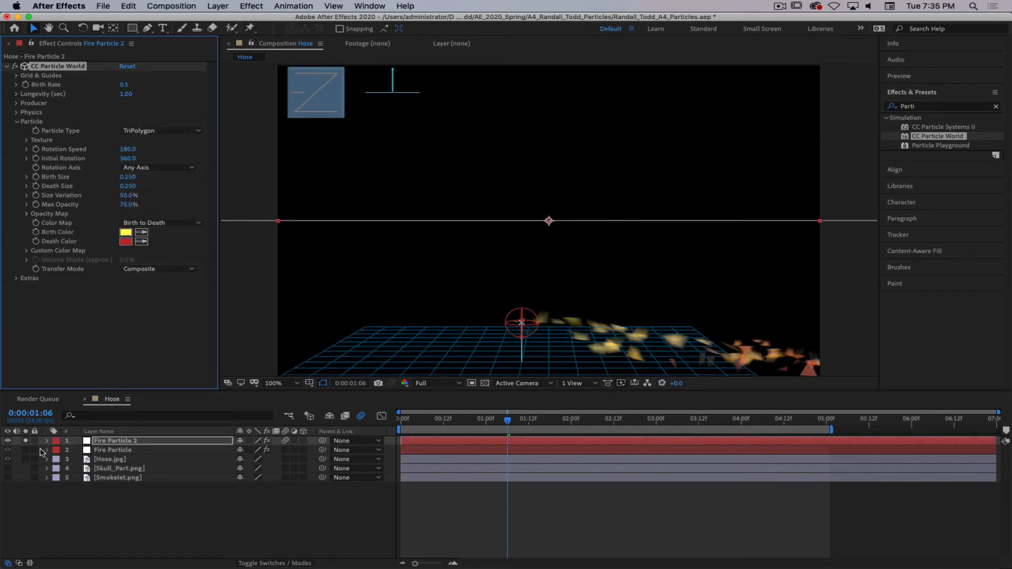
click(25, 441)
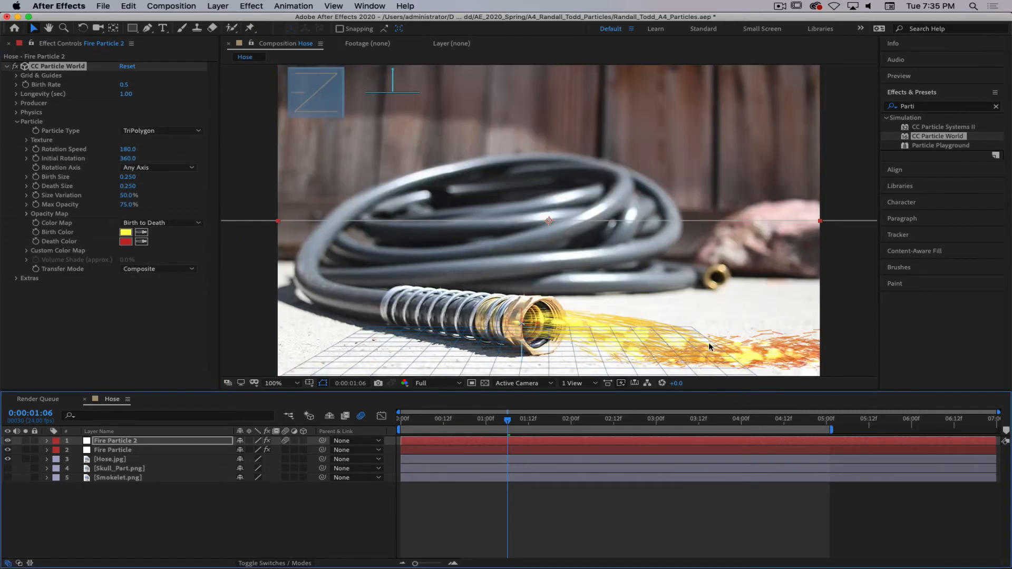
- Set the CC Particle World birth rate of the Fire Particle layer to 0.2
click(120, 451)
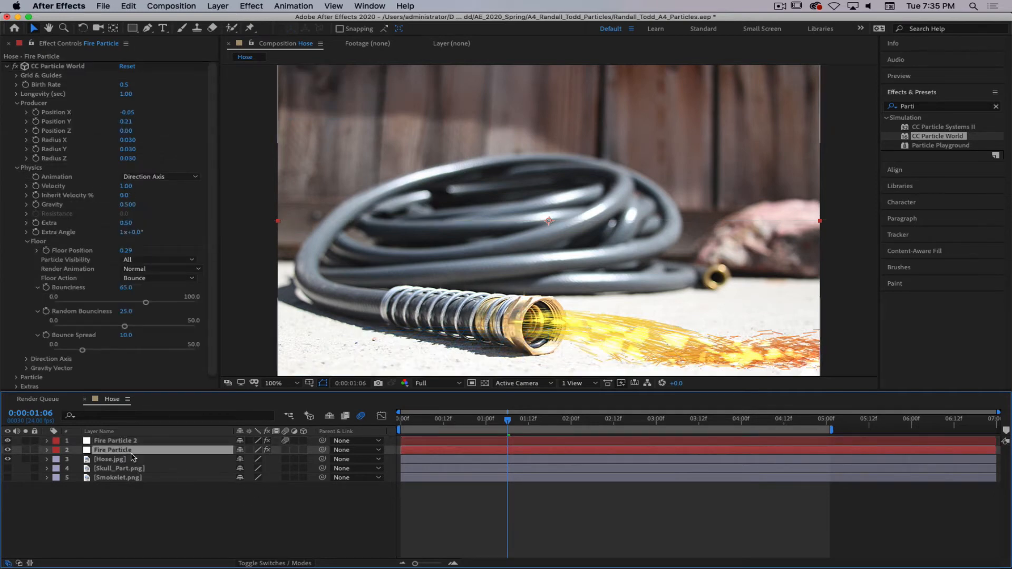
click(126, 85)
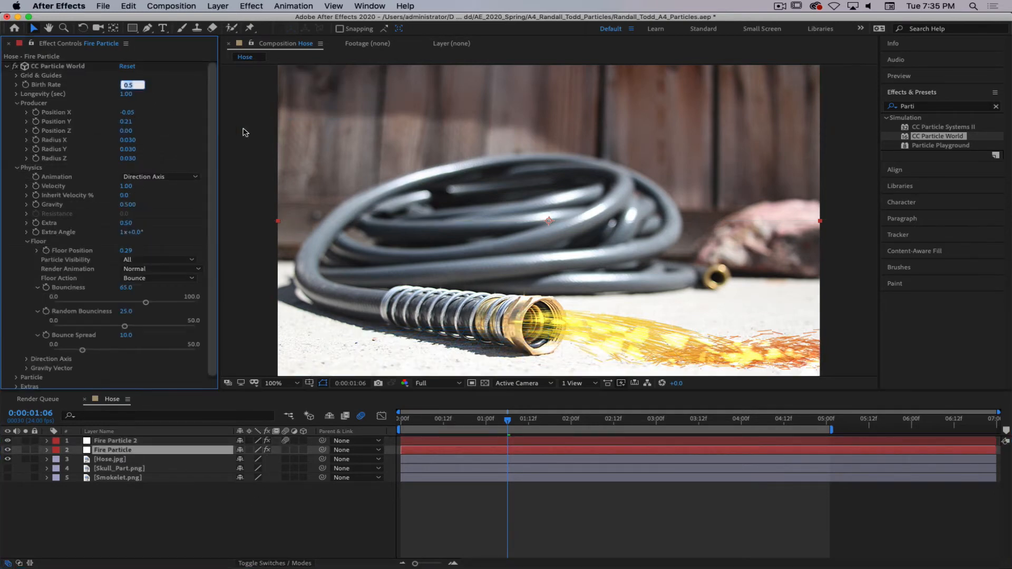
key(Return)
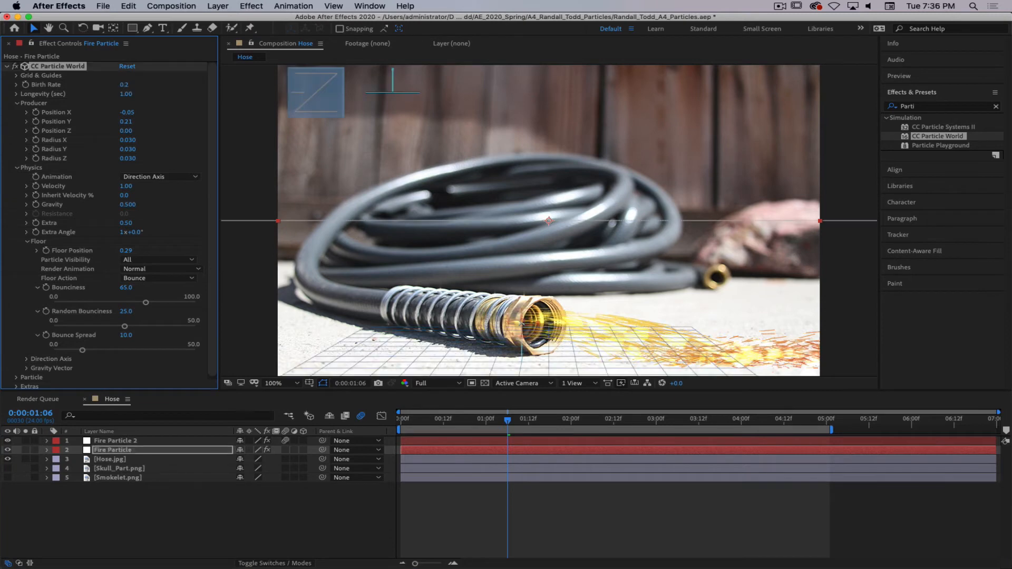
click(192, 540)
click(265, 563)
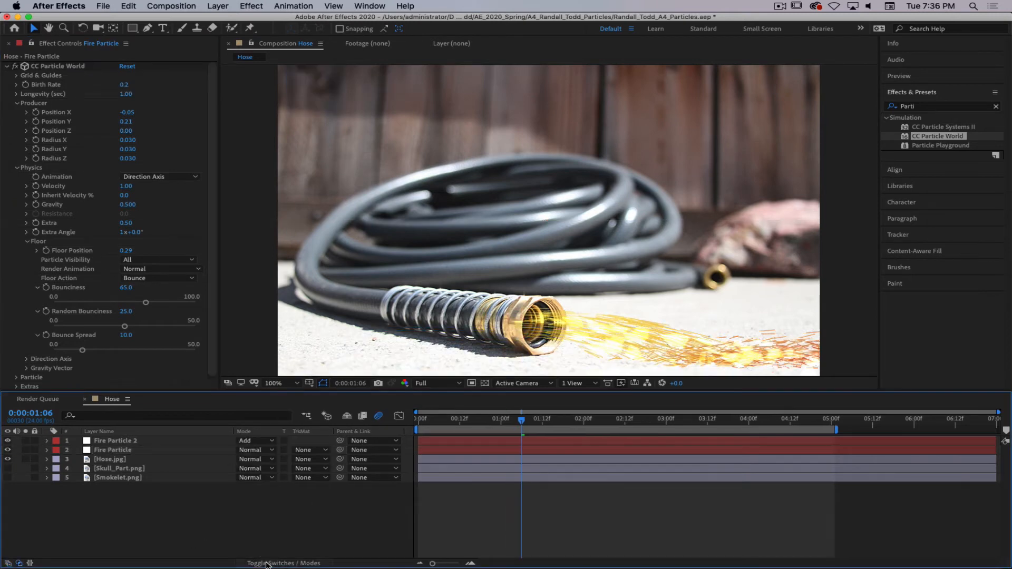
click(275, 563)
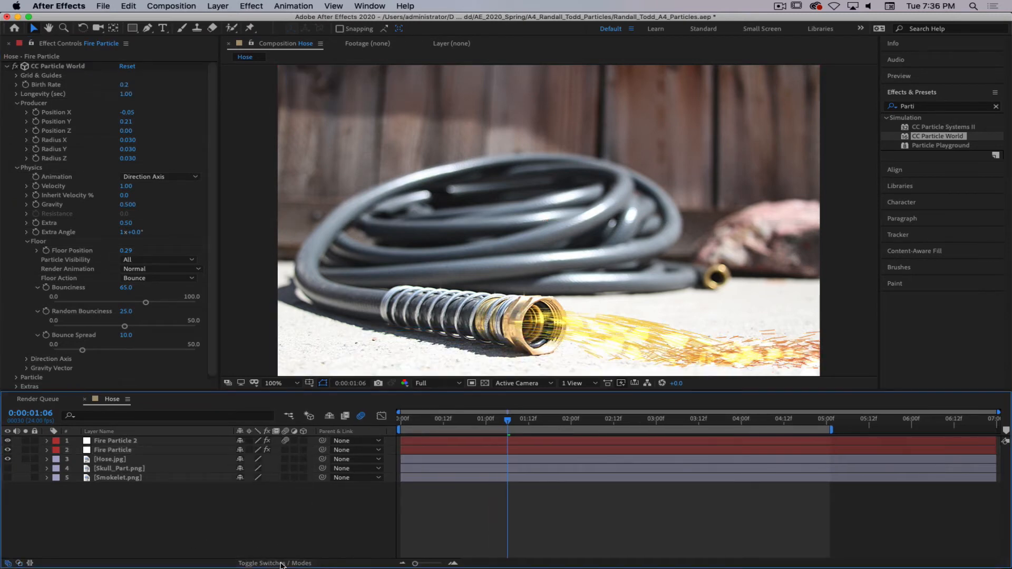
click(282, 564)
click(282, 563)
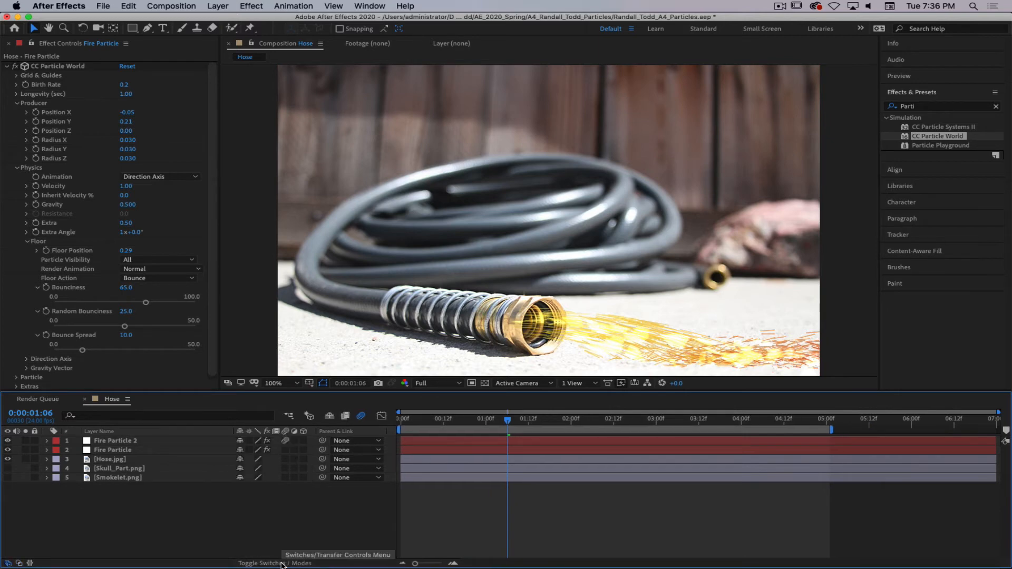
click(282, 564)
click(282, 563)
click(282, 563)
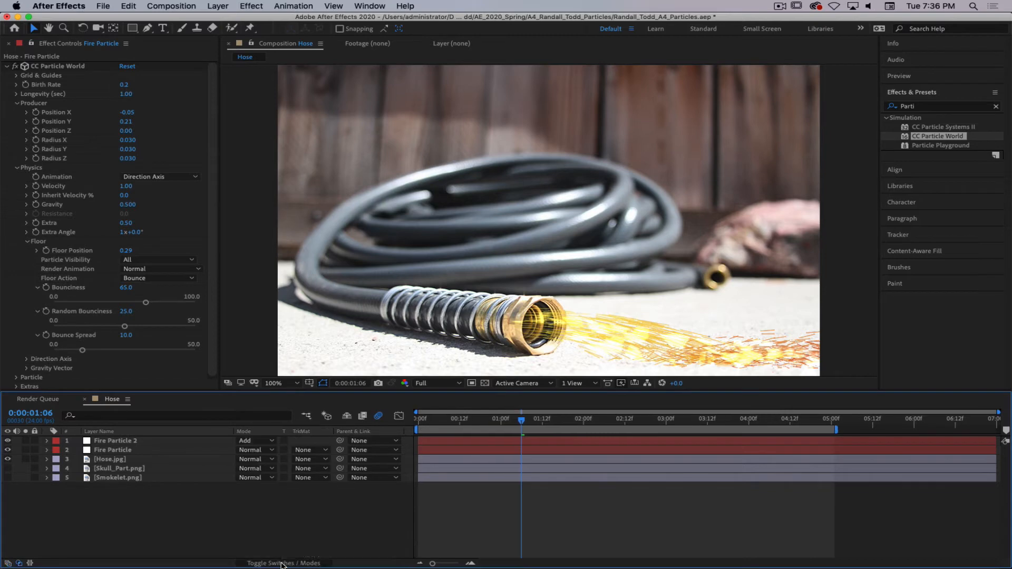
click(282, 563)
click(282, 564)
click(283, 564)
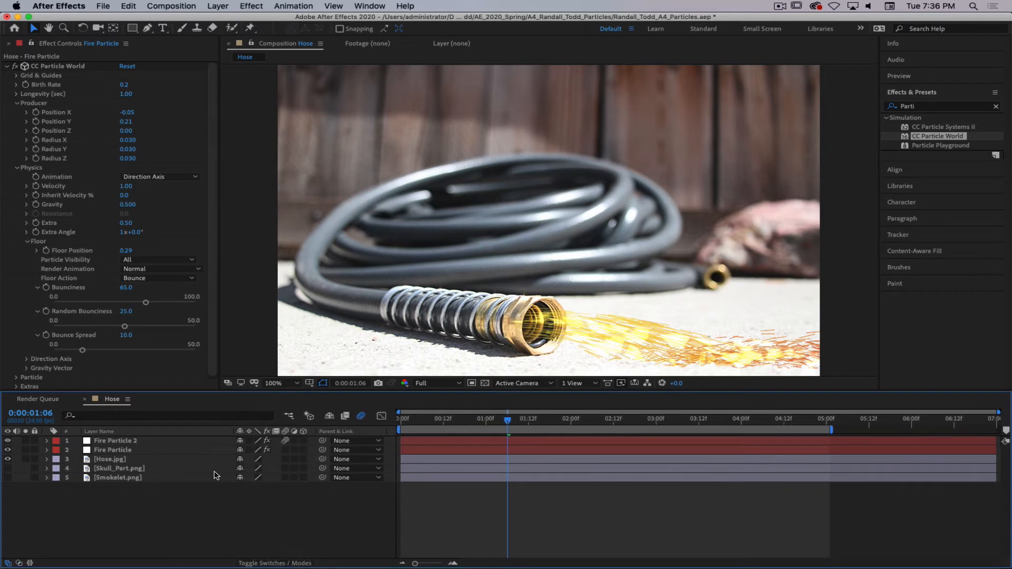
- Try the Screen blending mode on the Fire Particle layer and return it to Normal
click(282, 563)
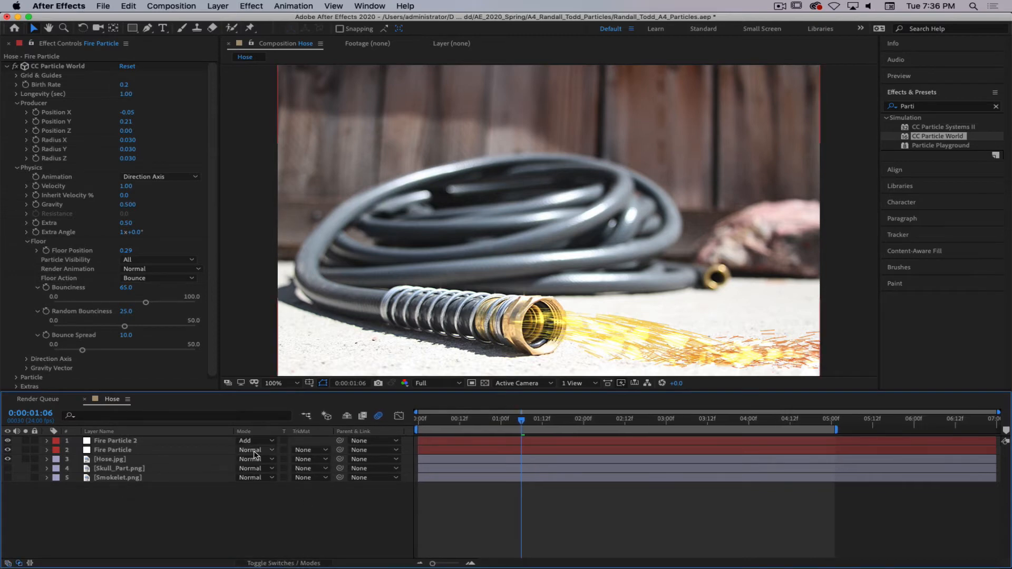
click(258, 451)
click(270, 259)
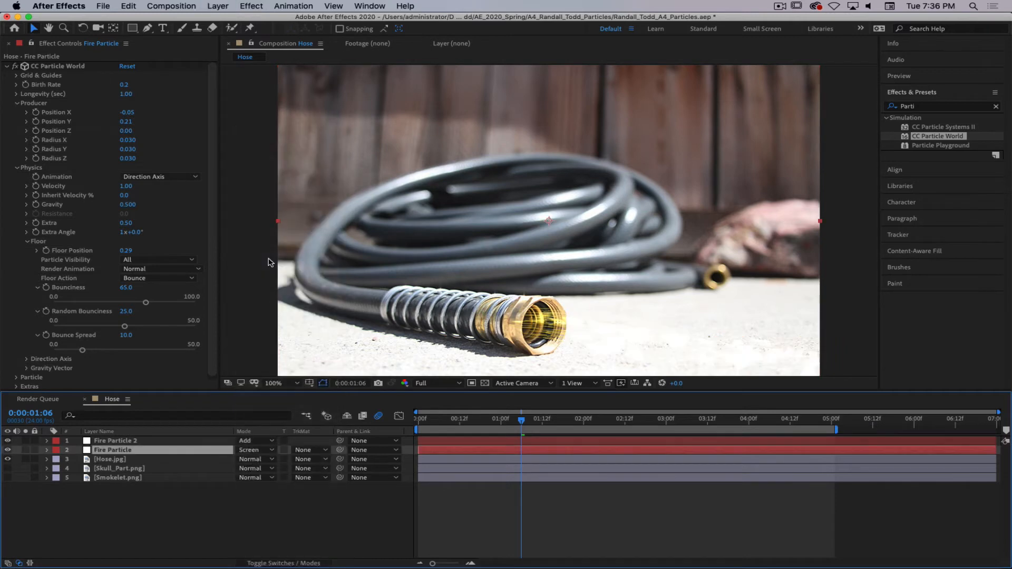
click(253, 452)
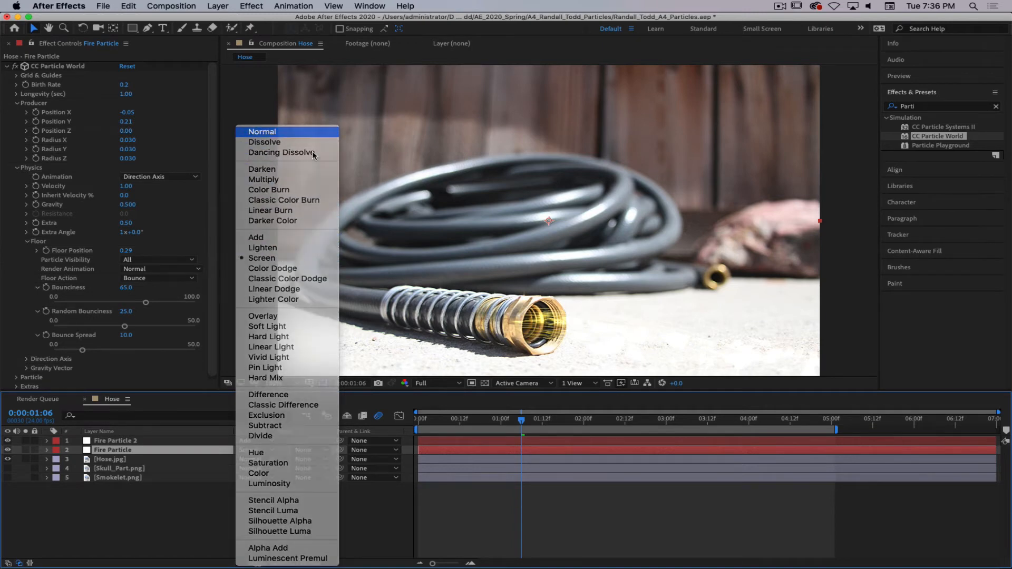
click(262, 132)
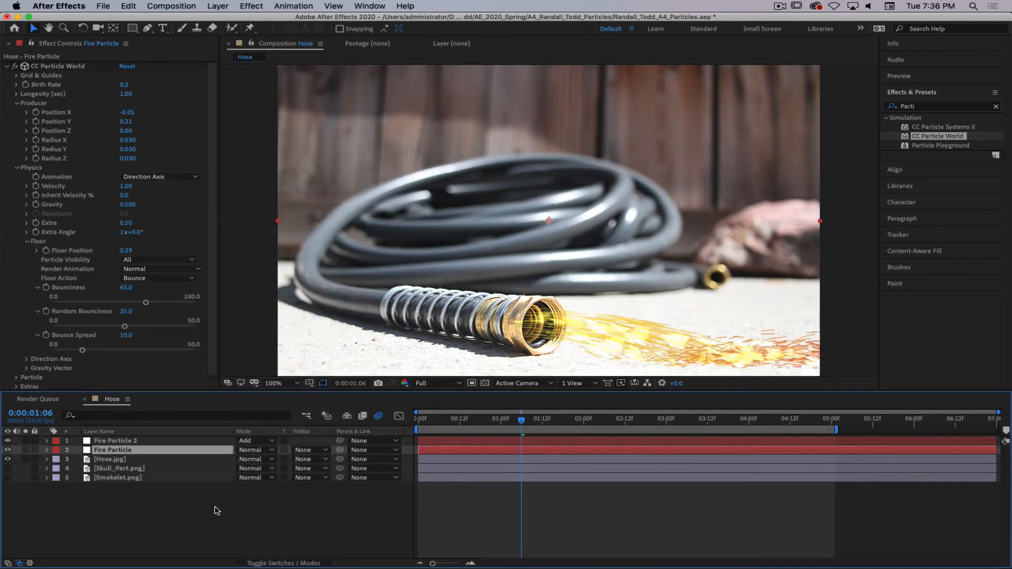
- Raise the birth rate of Fire Particle 2 to 1.9 and preview the animation
click(132, 442)
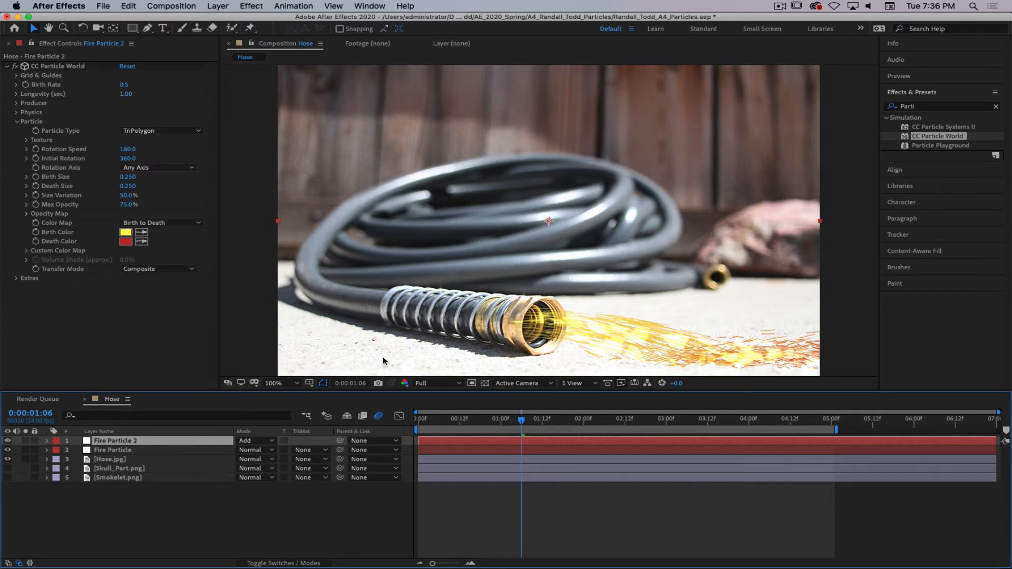
drag(123, 85, 128, 84)
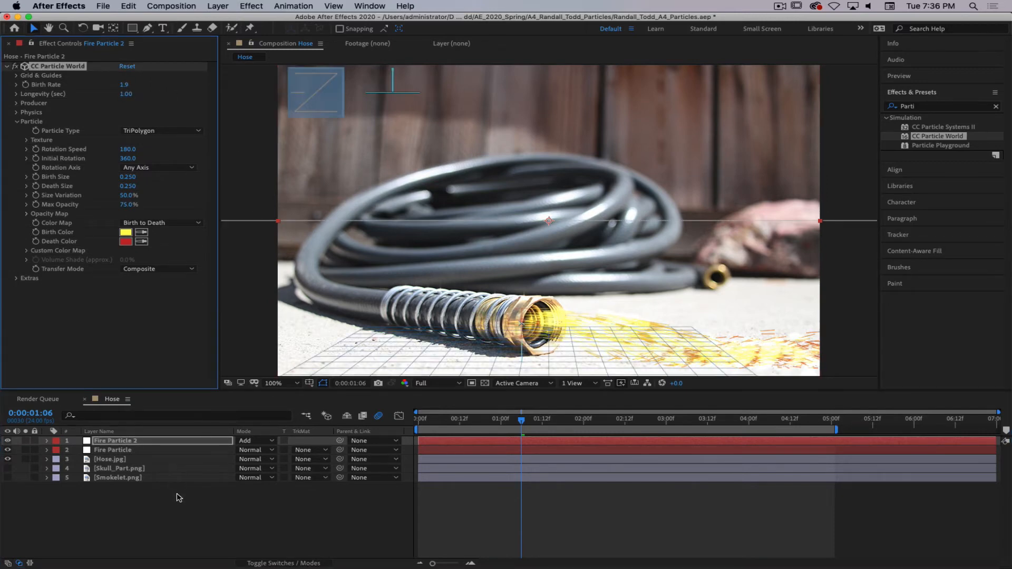
click(484, 532)
key(space)
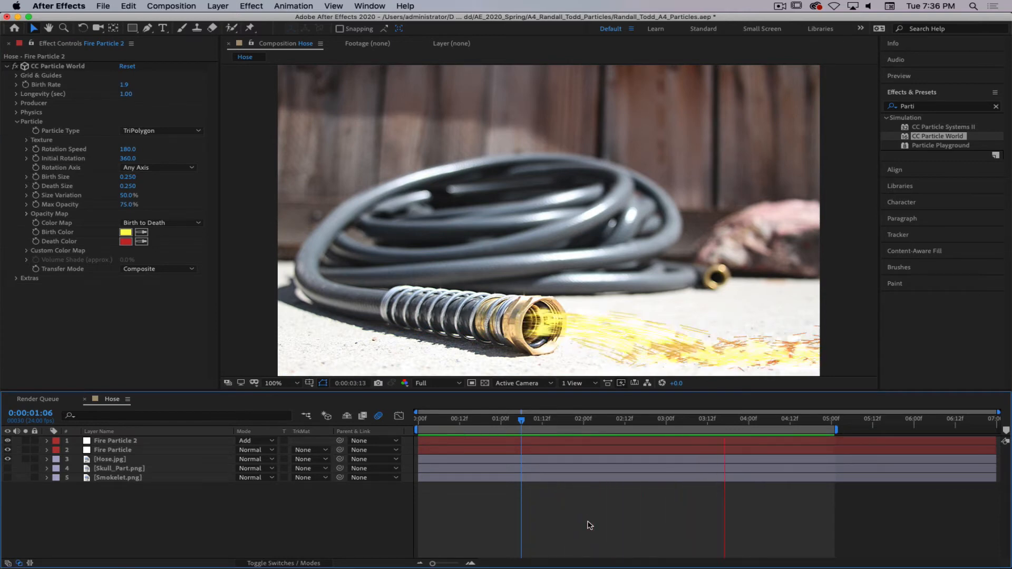
key(space)
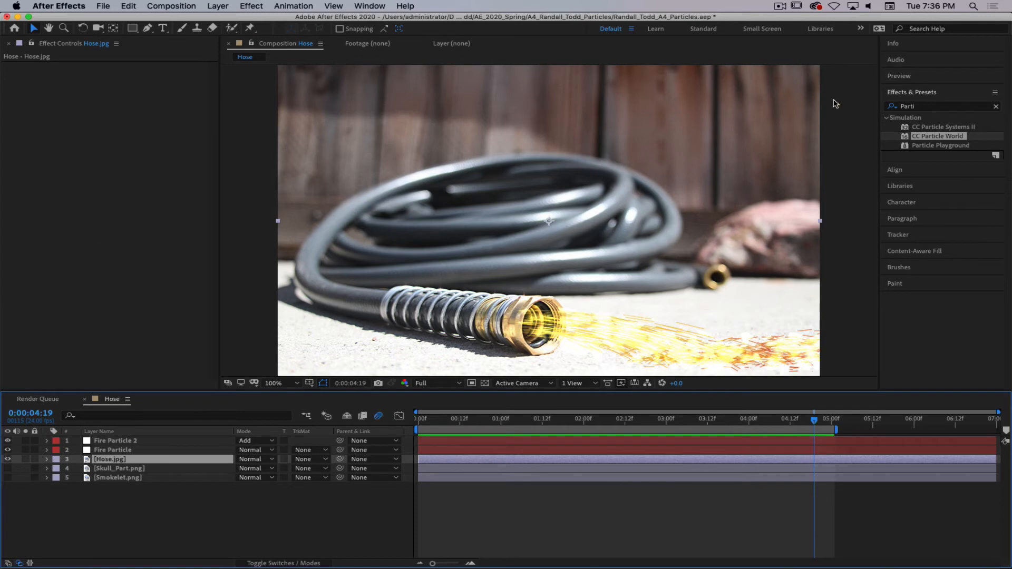
- Apply the Hue/Saturation effect to the Hose.jpg layer and darken it with a Master Lightness of -27
click(924, 107)
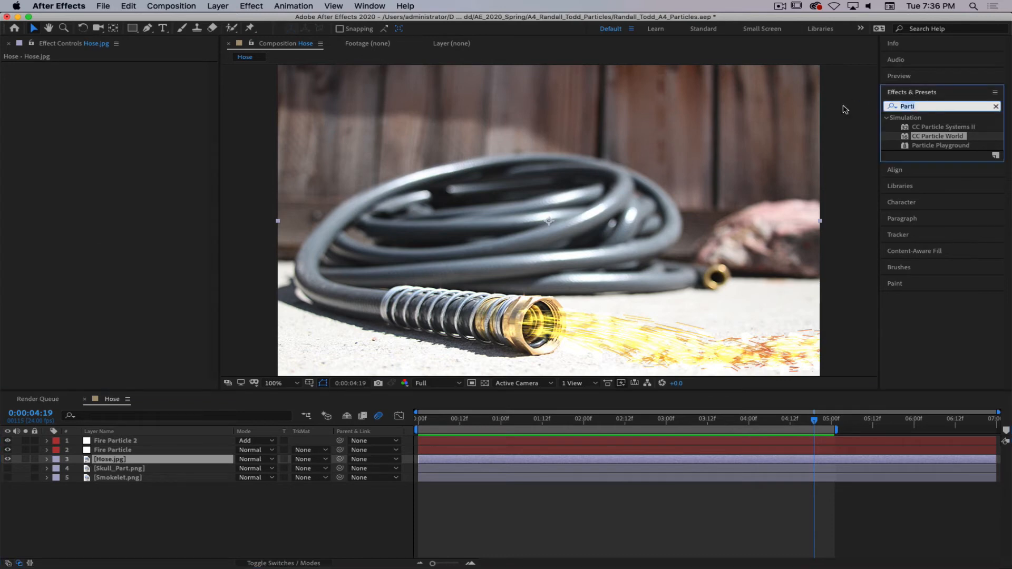
text(Hue)
drag(918, 169, 93, 191)
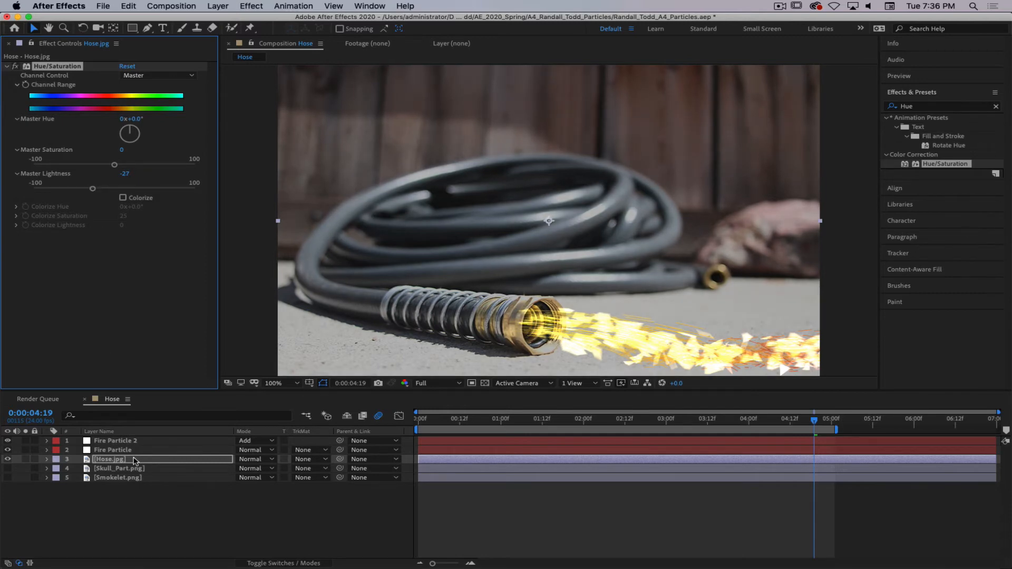
click(137, 517)
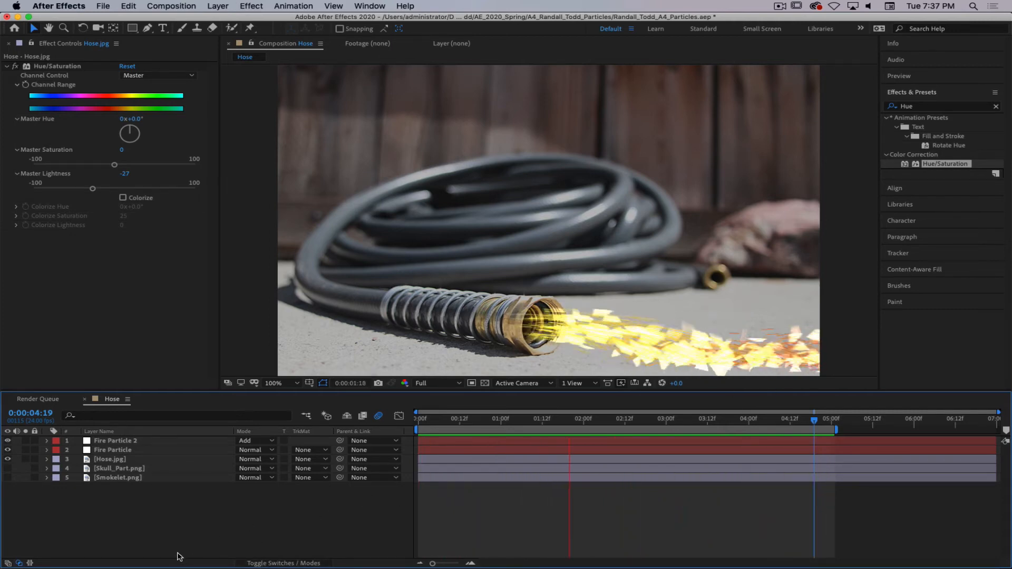
- Stop the preview and try the Screen blending mode on the Fire Particle layer again, restoring it to Normal
key(space)
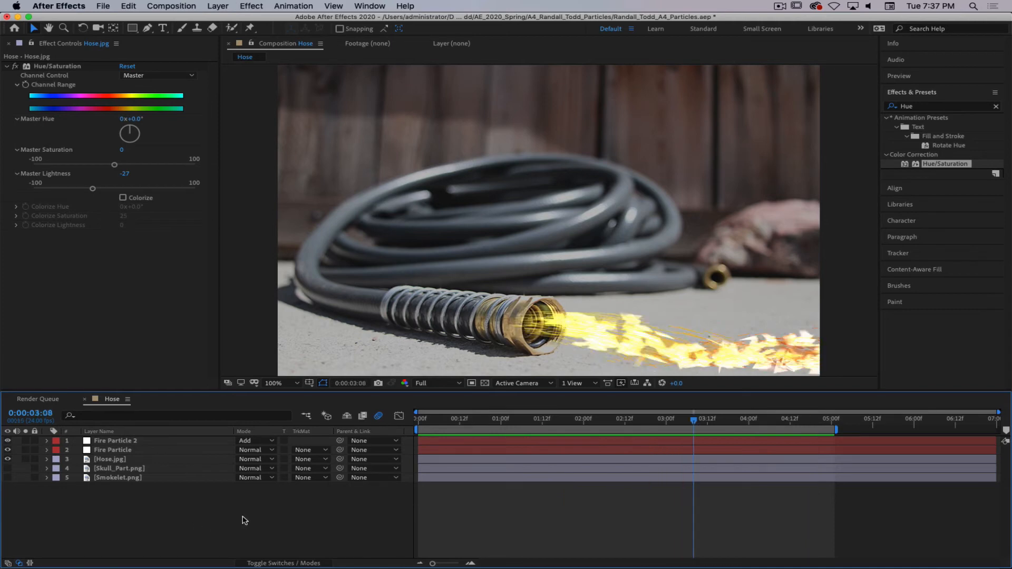
click(130, 451)
click(247, 452)
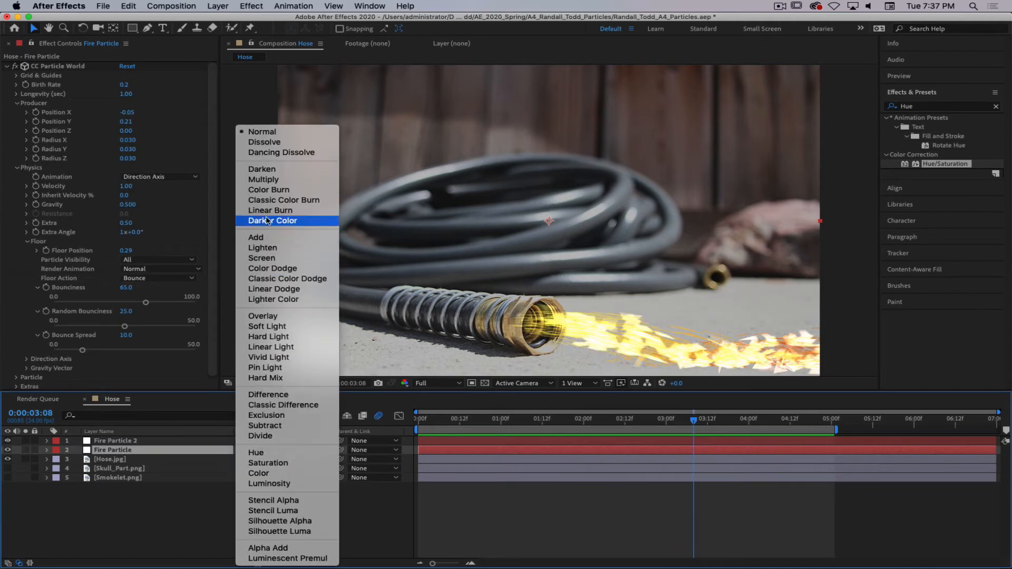
click(274, 261)
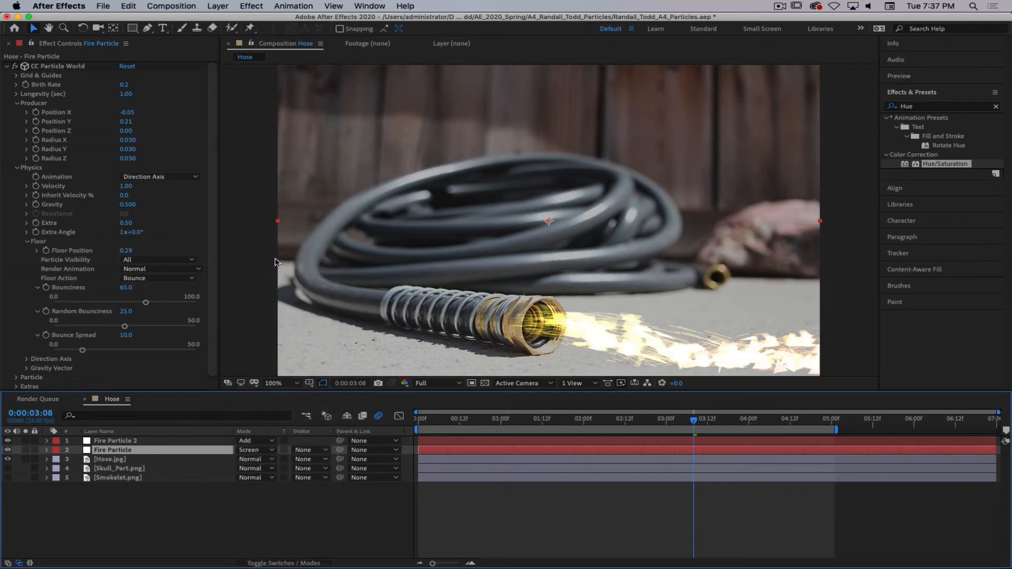
click(255, 451)
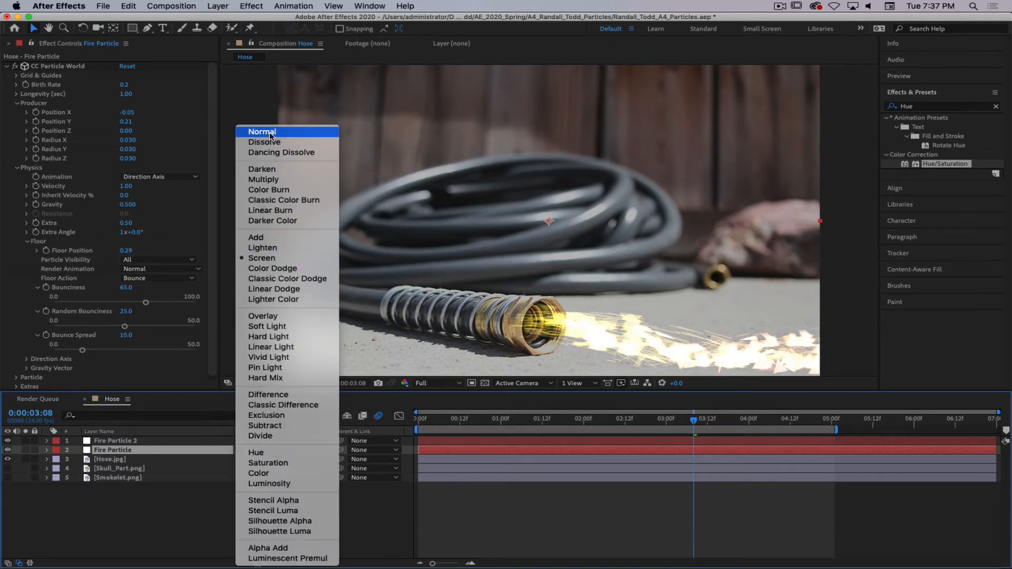
click(270, 132)
click(223, 529)
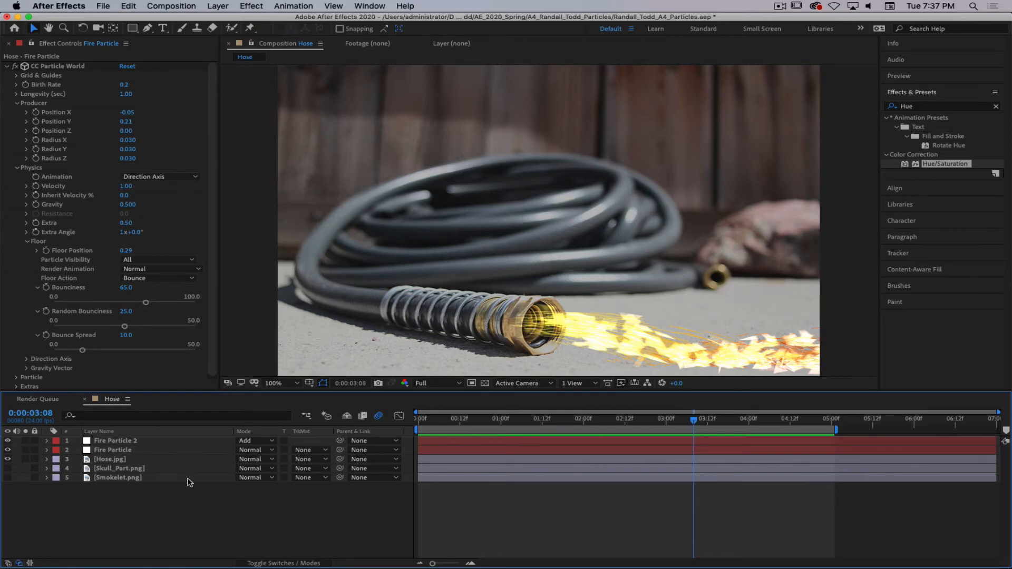
- Set the blending mode of Fire Particle 2 to Screen and scrub the timeline back to 0:00:01:04
click(255, 441)
click(262, 258)
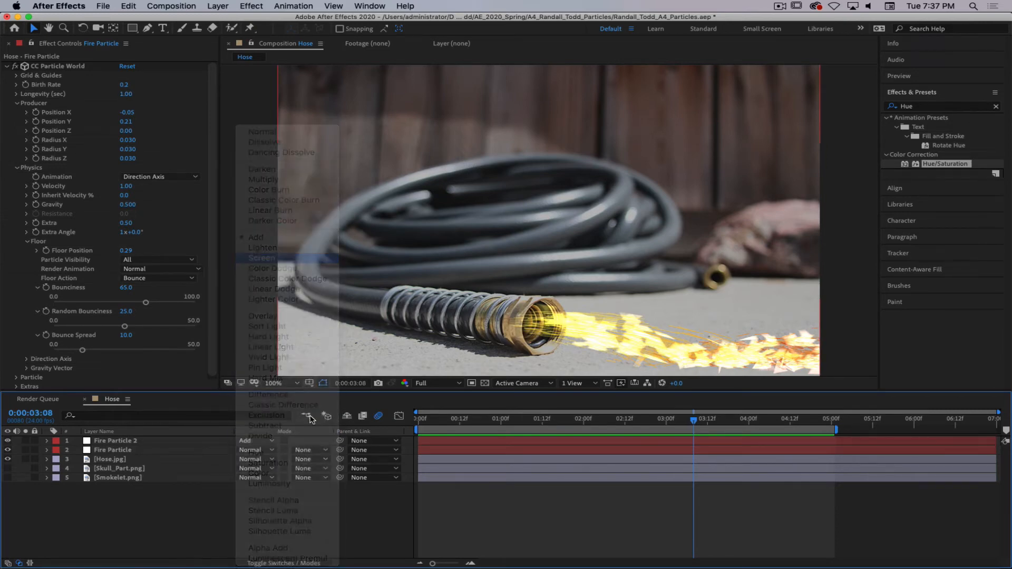
click(167, 517)
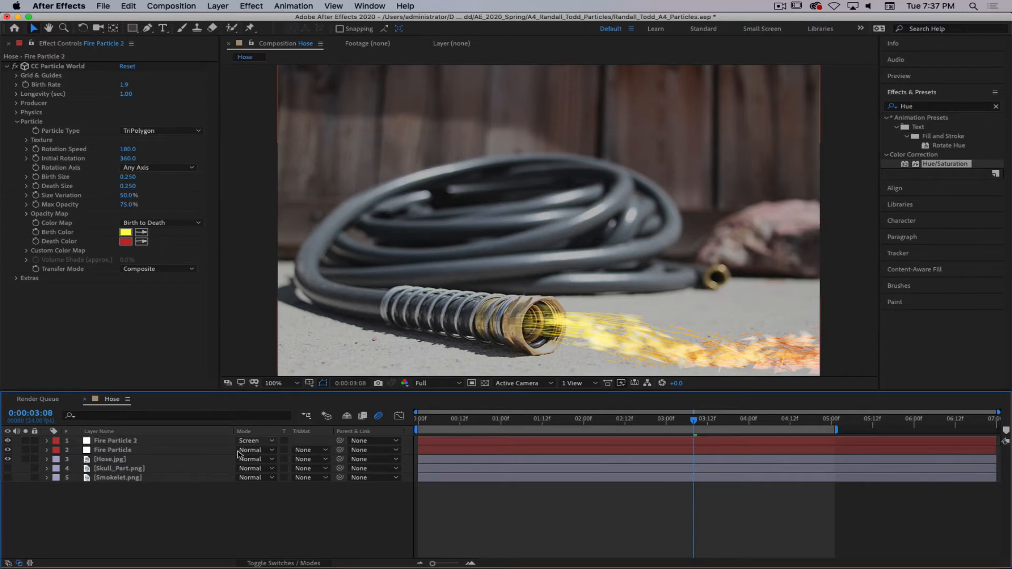
drag(698, 424, 516, 437)
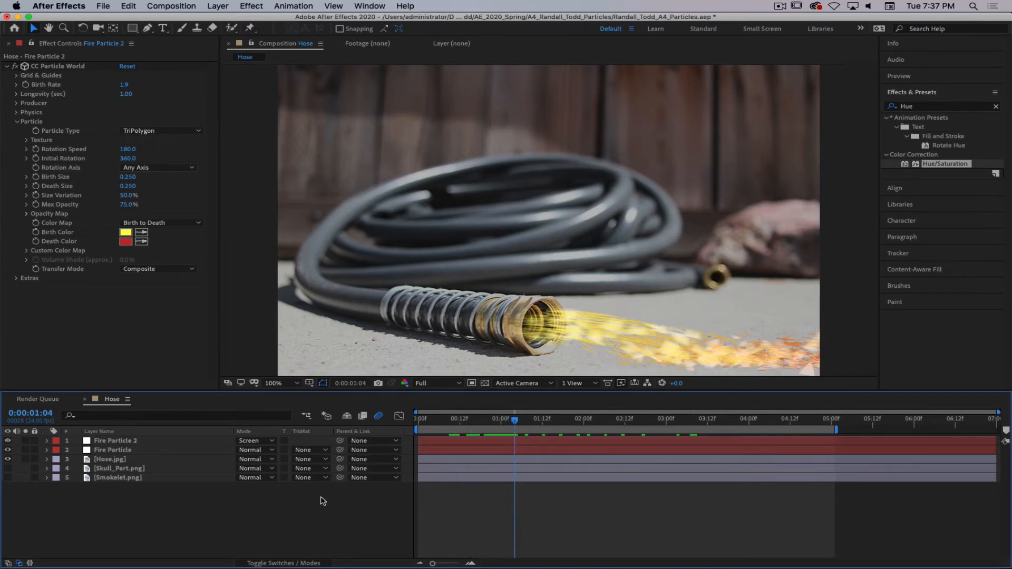
- Set the Birth Size of Fire Particle 2 to 0.460 and its Death Size to 0.000, and preview the animation
click(123, 441)
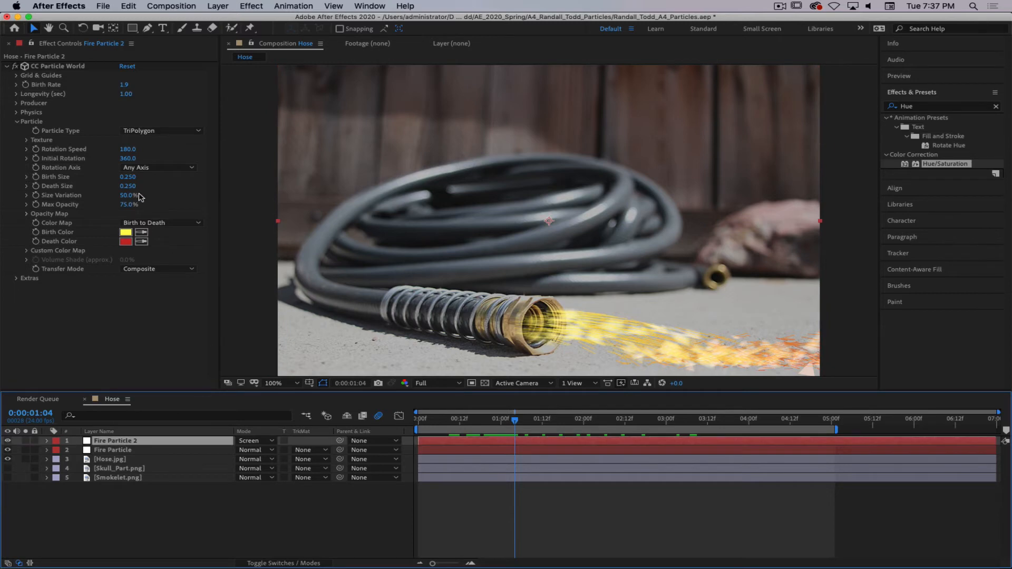
drag(125, 177, 139, 178)
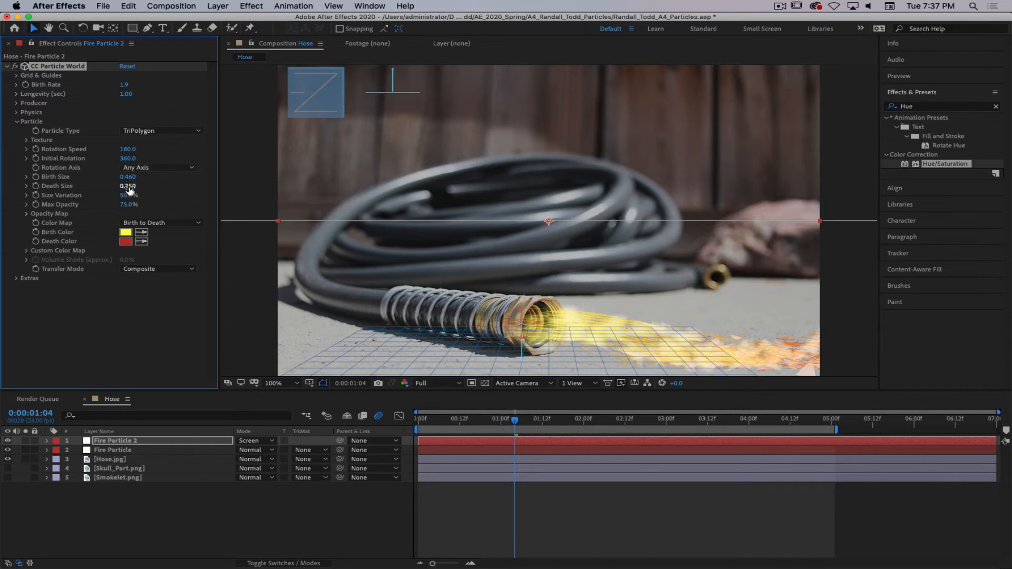
drag(125, 187, 113, 187)
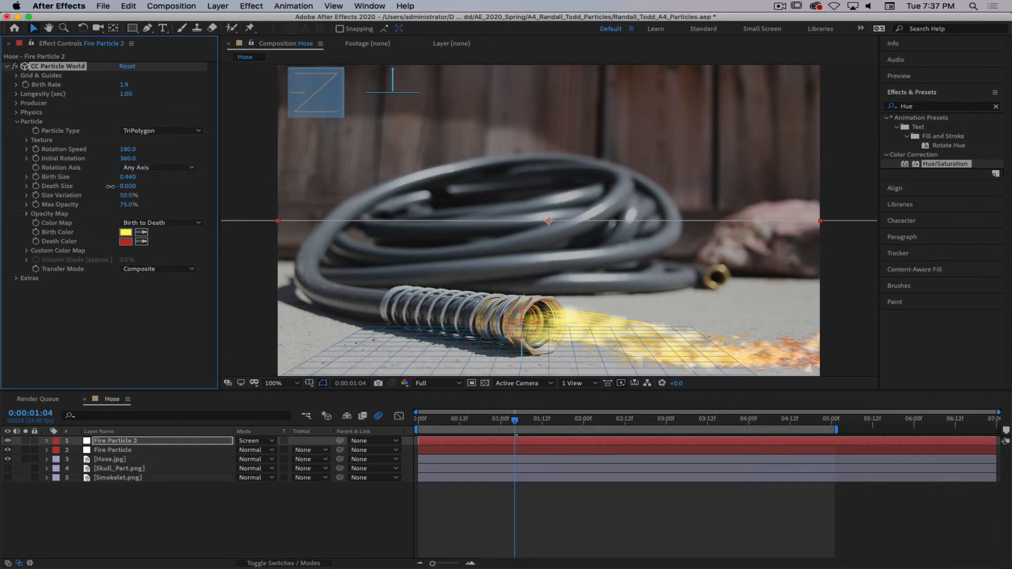
key(space)
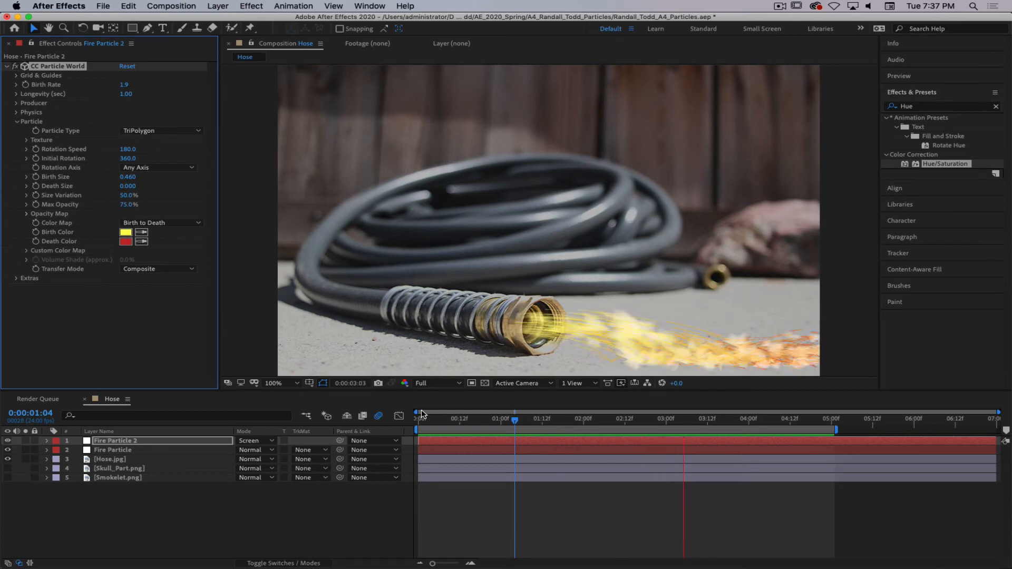
key(space)
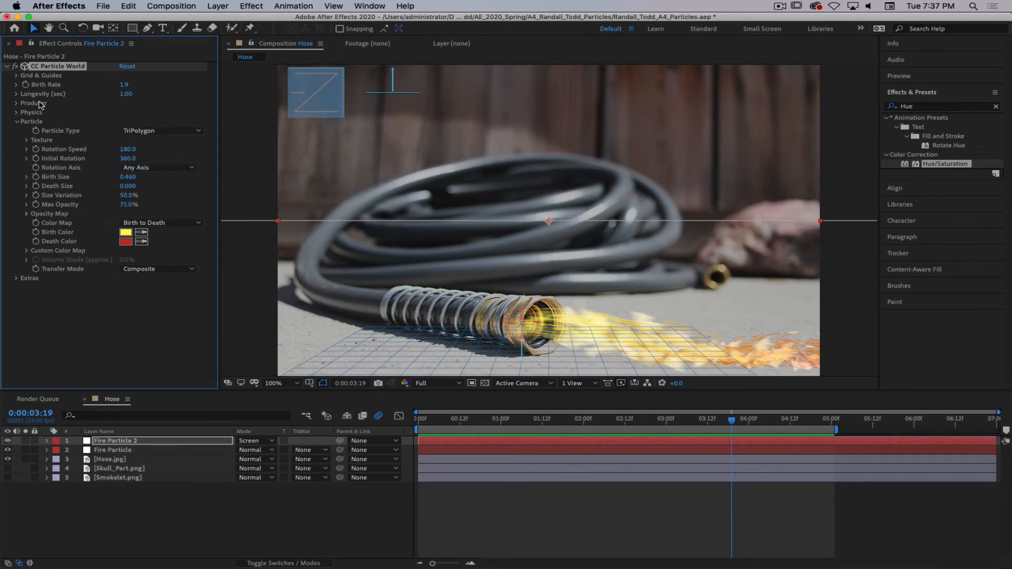
- Raise the Physics velocity of Fire Particle 2 to 1.37 and preview the faster stream
click(18, 113)
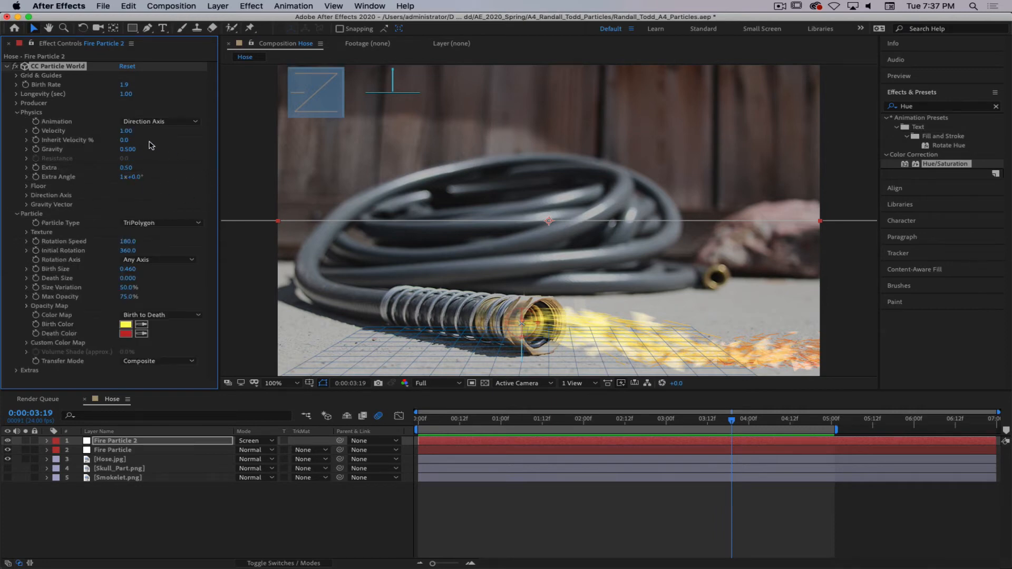
drag(126, 133, 131, 131)
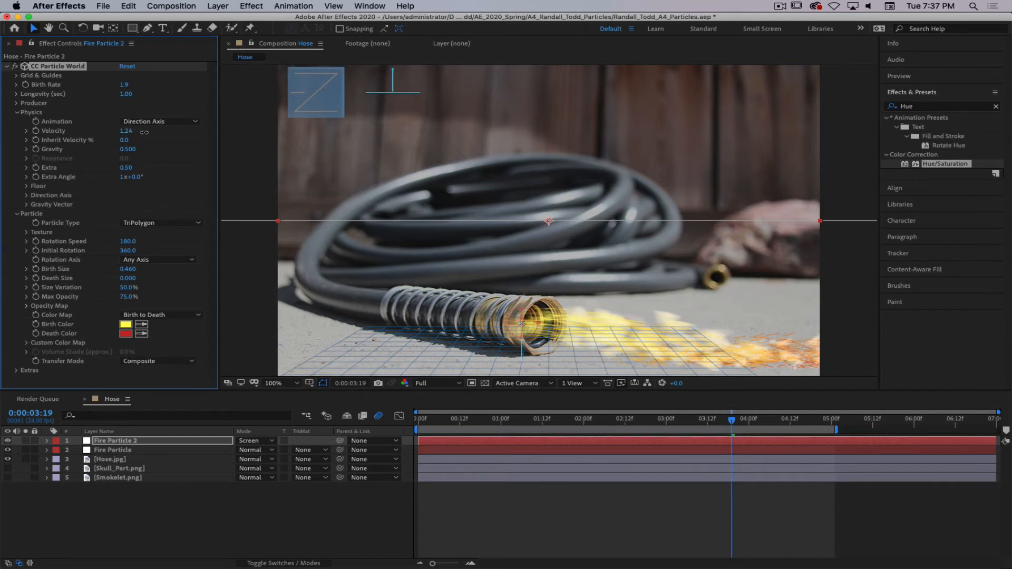
key(space)
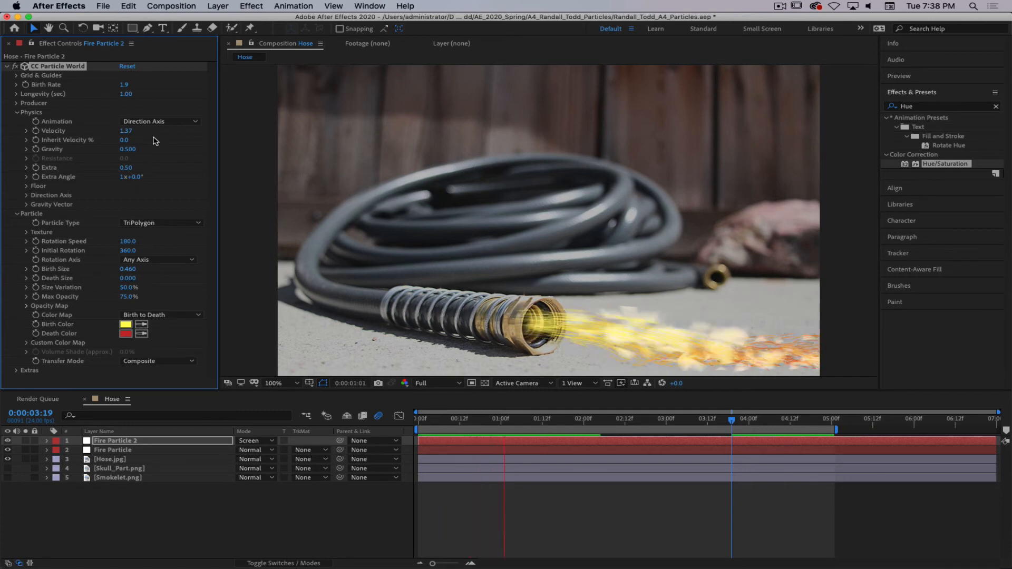
key(space)
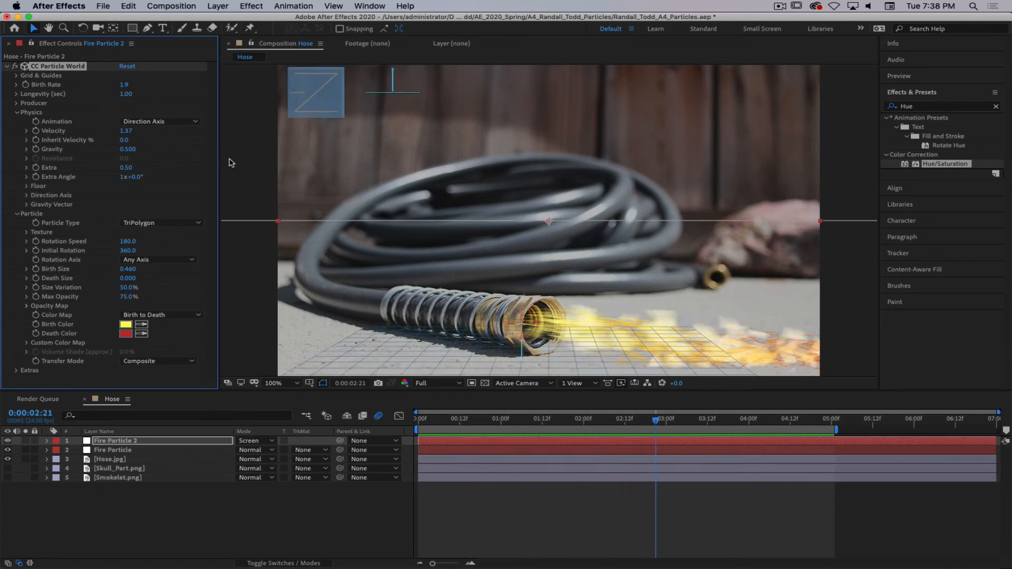
- Change the Particle Type of Fire Particle 2 to QuadPolygon and preview the animation
click(153, 224)
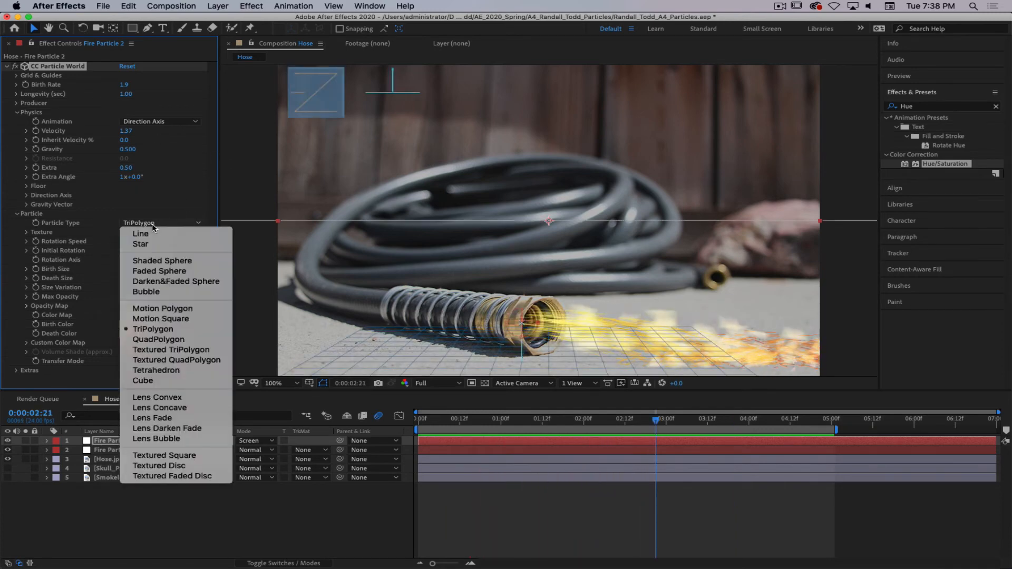
click(171, 340)
key(space)
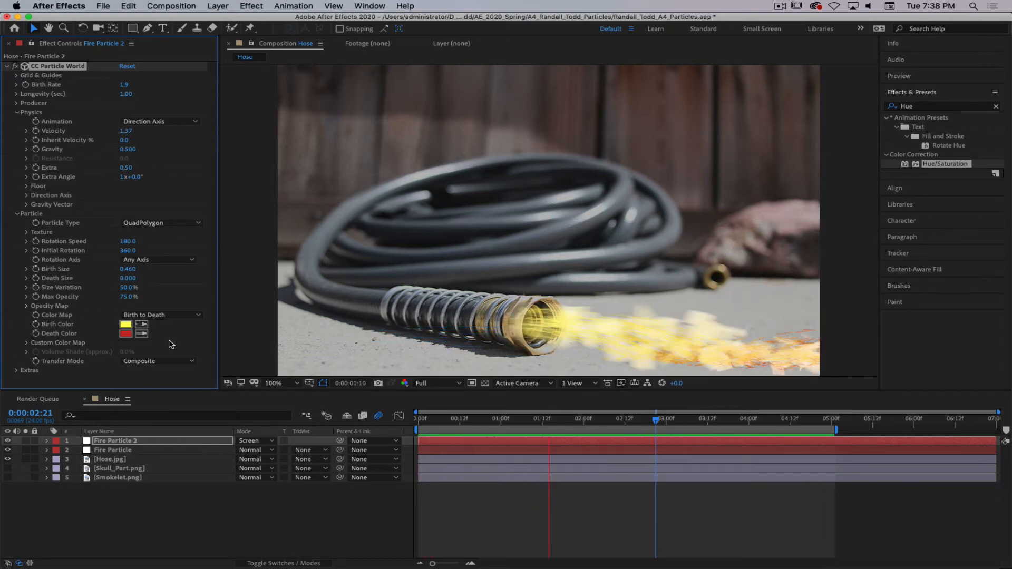
key(space)
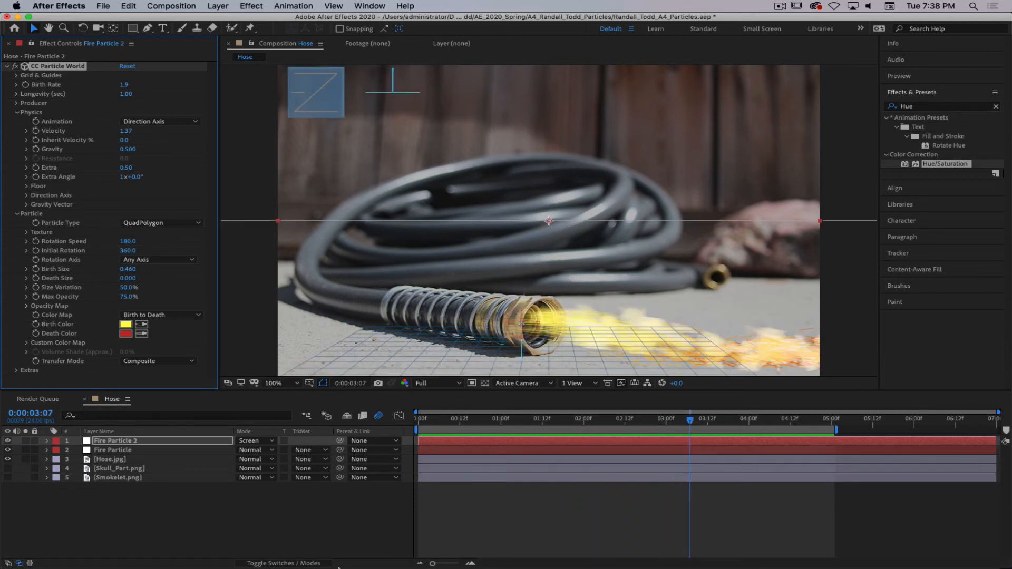
- Switch to Chrome and close the Flickr page with the garden hose photo
click(271, 553)
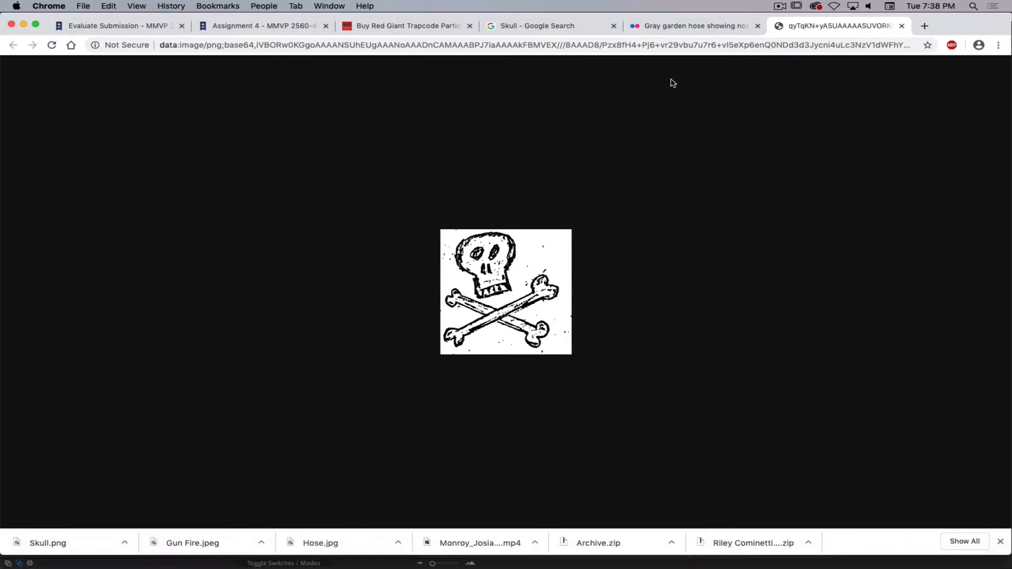
click(697, 28)
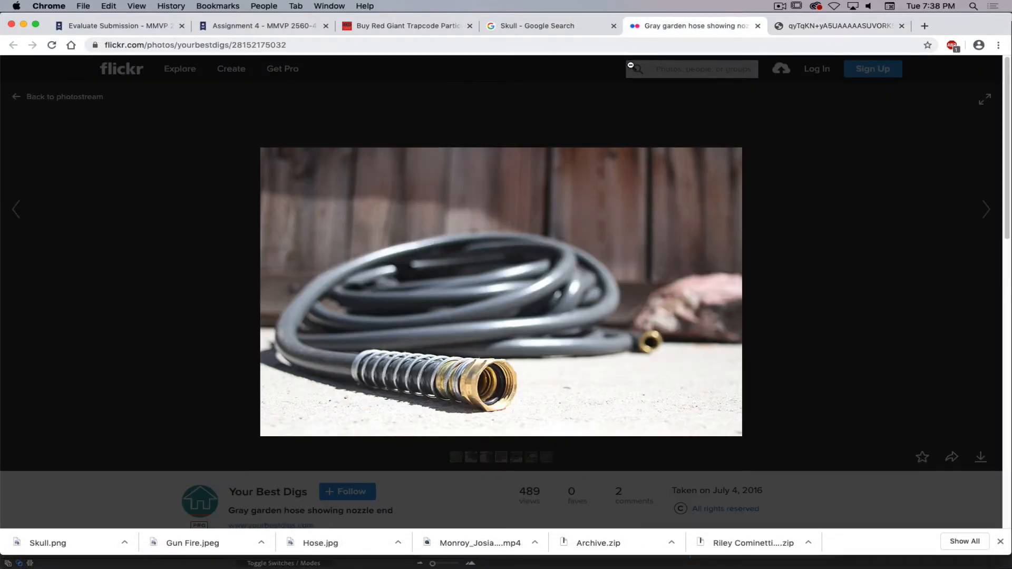
click(758, 26)
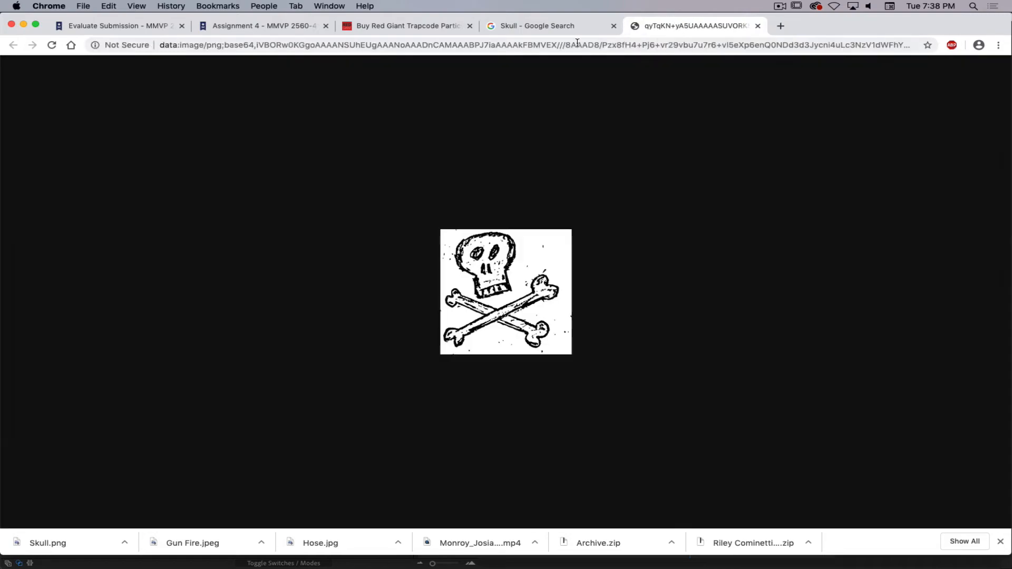
- Replace the Skull query in Google Images with a search for "Fire Tornado" reference pictures
click(519, 27)
click(152, 81)
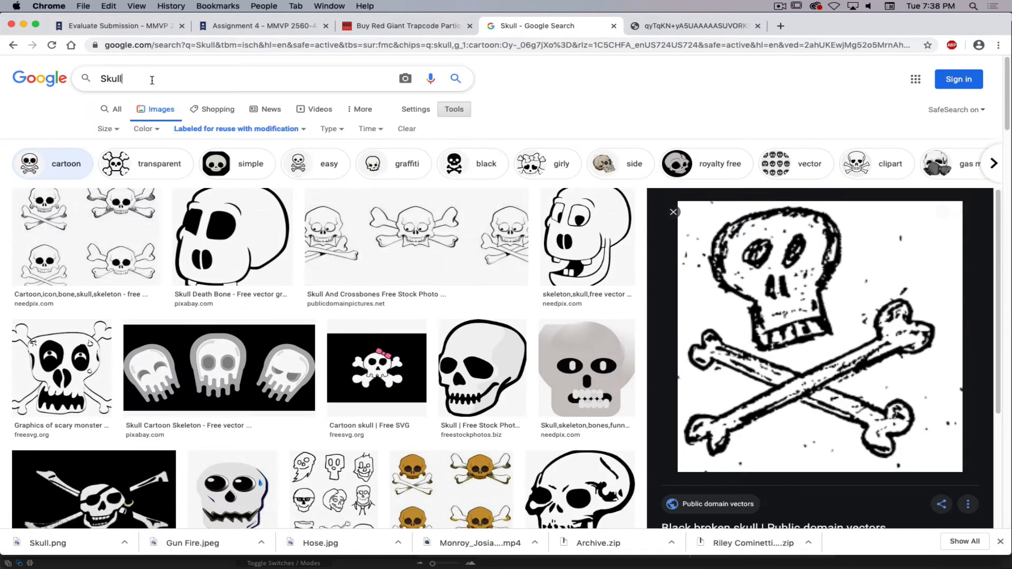
key(super+a)
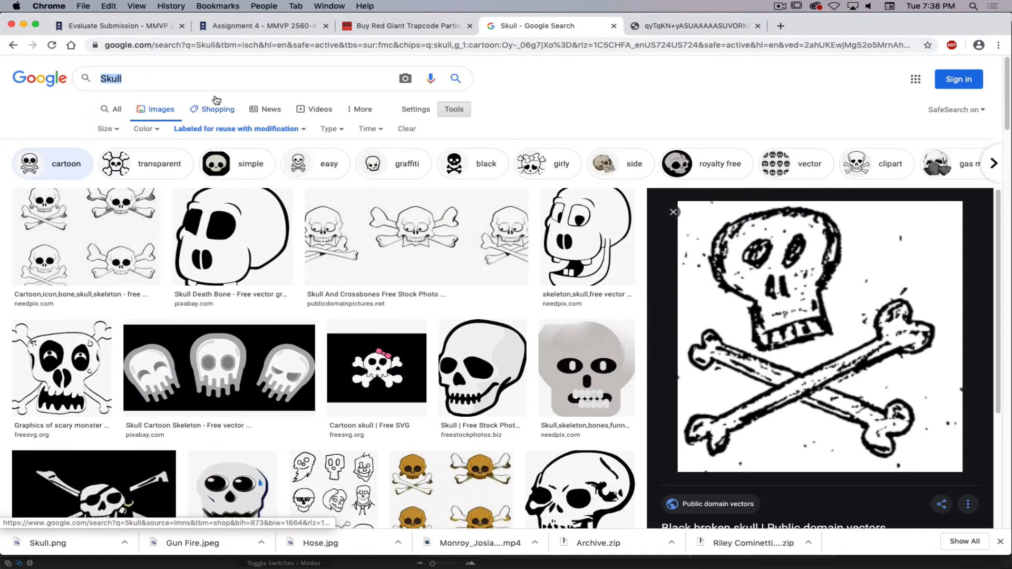
text(Fire Tor)
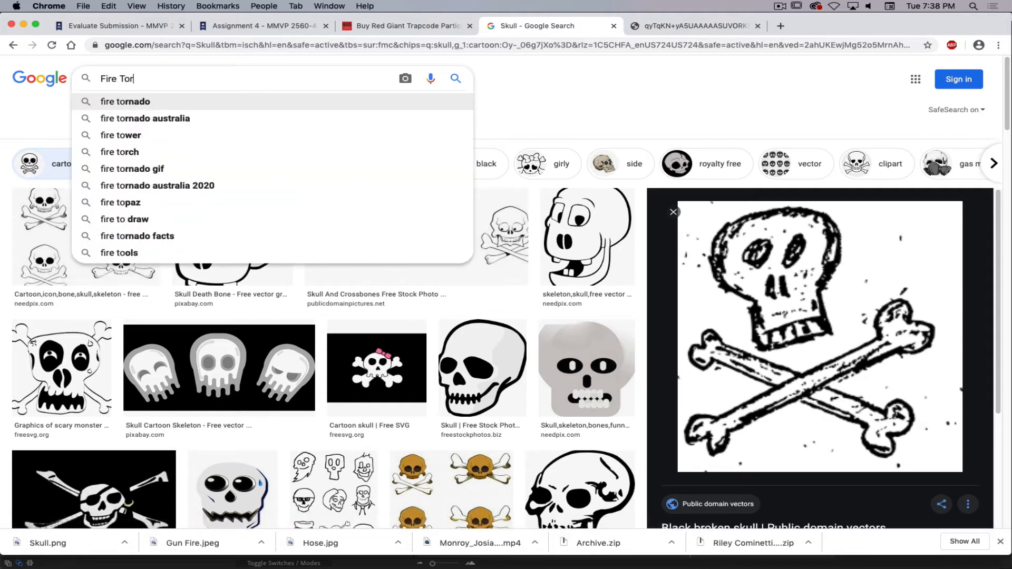
text(nado)
key(Return)
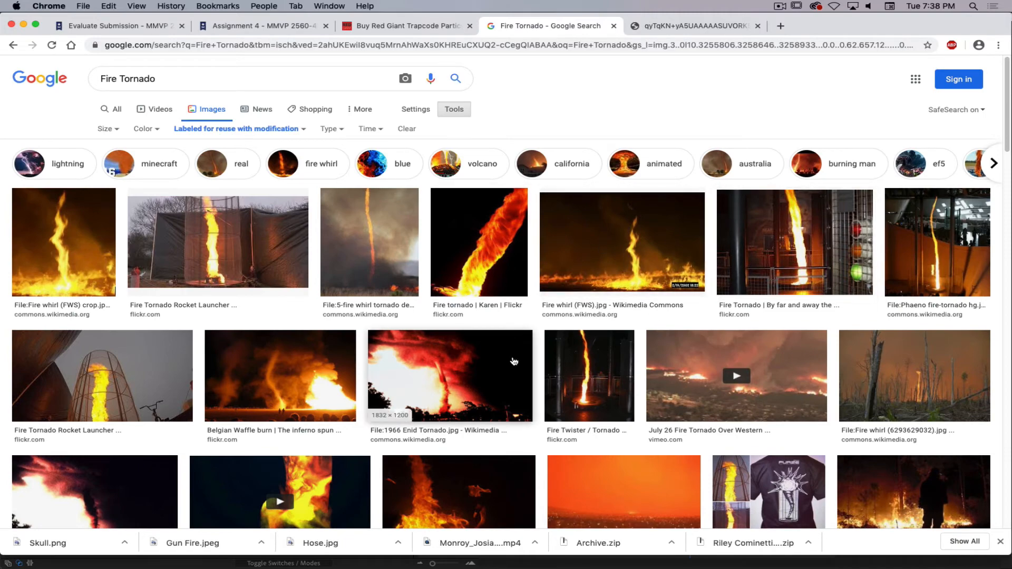
- Return to After Effects, check the Floor Action options of Fire Particle 2 while keeping Bounce, and scrub the timeline to 0:00:02:19
key(super+Tab)
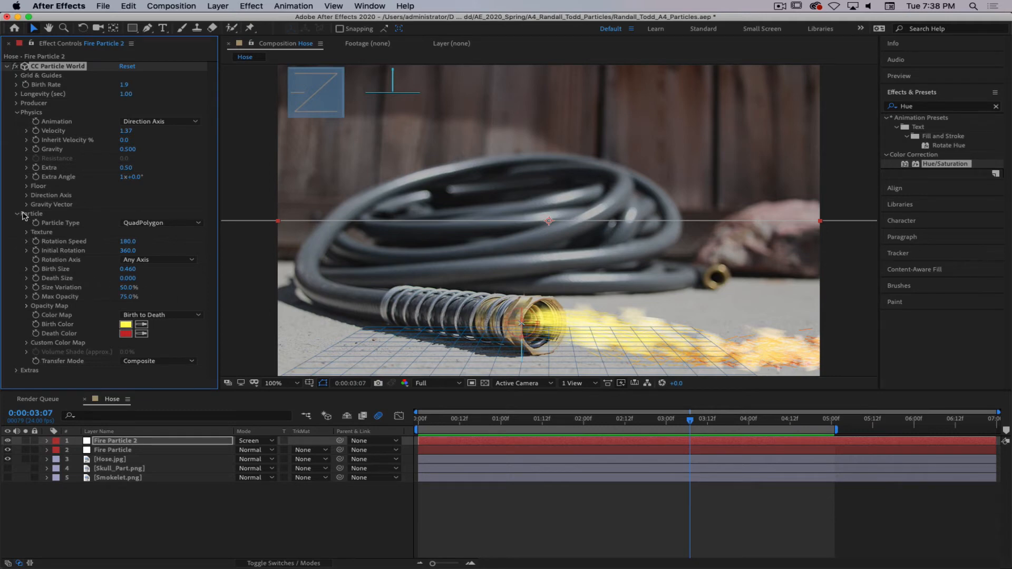
click(27, 187)
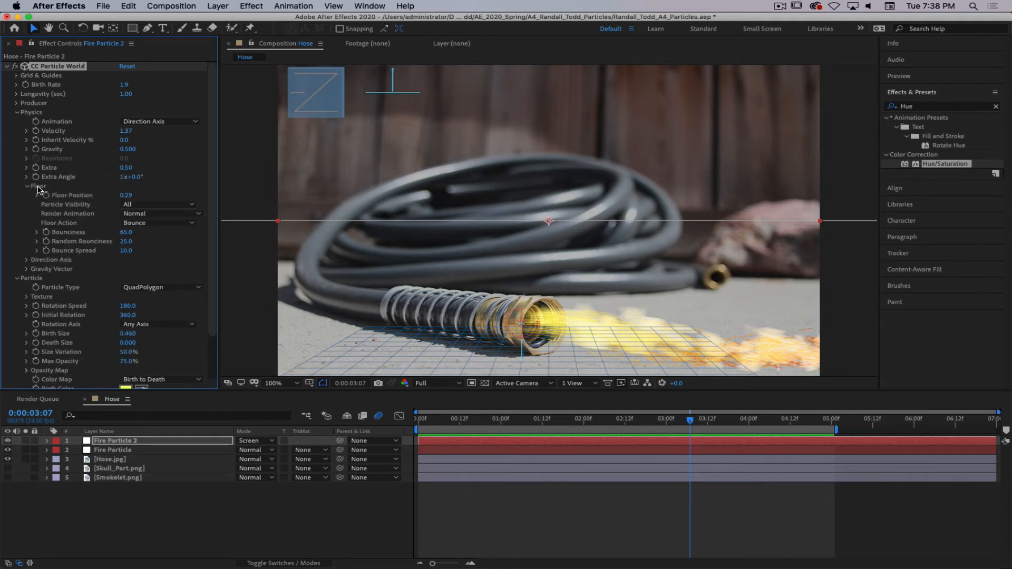
click(141, 223)
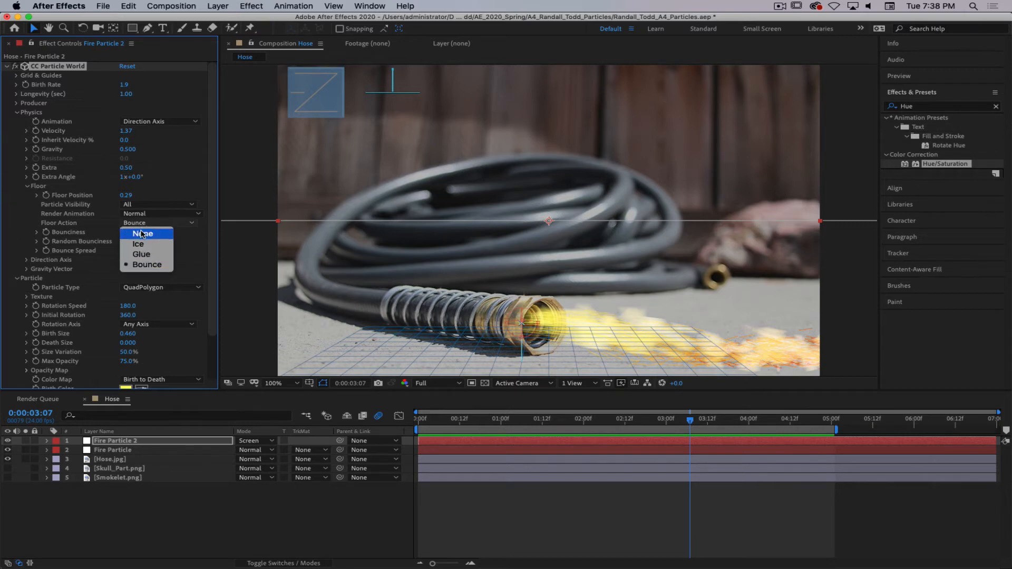
click(147, 227)
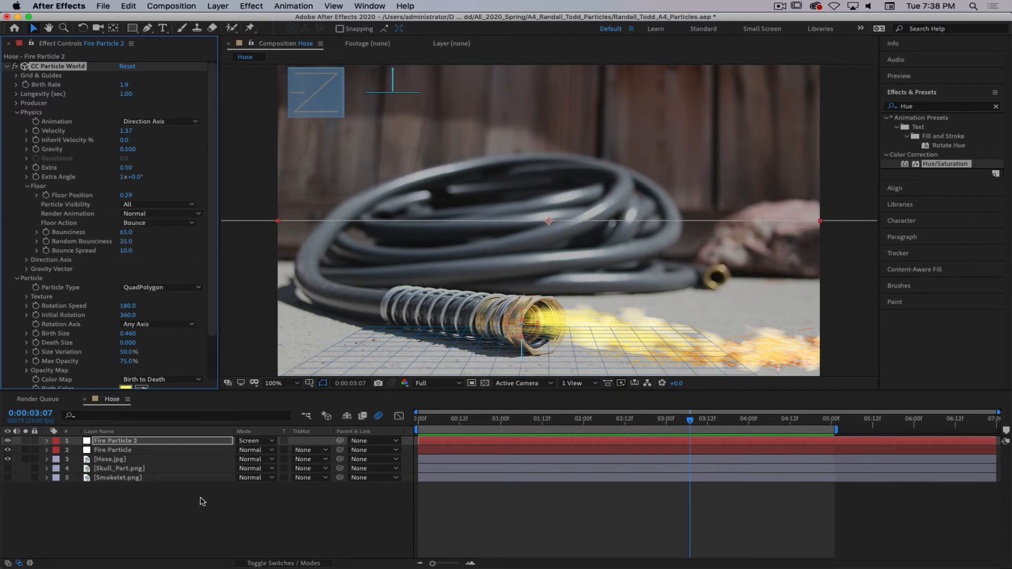
click(260, 496)
drag(693, 423, 650, 421)
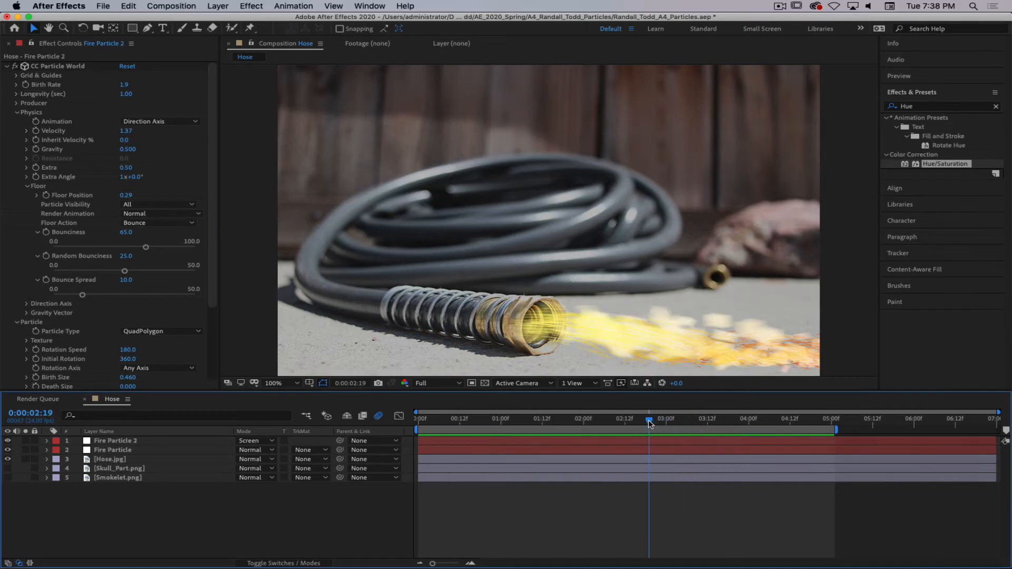
- Check the Fire Tornado images in Chrome, return to After Effects, and set Fire Particle 2's Death Color to dark red 490505
key(super+Tab)
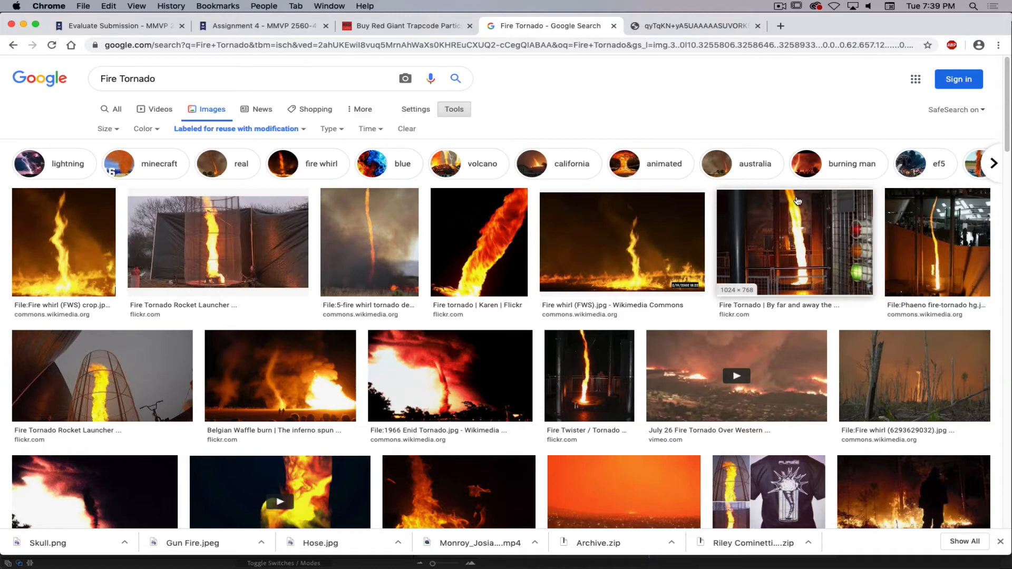
key(super+Tab)
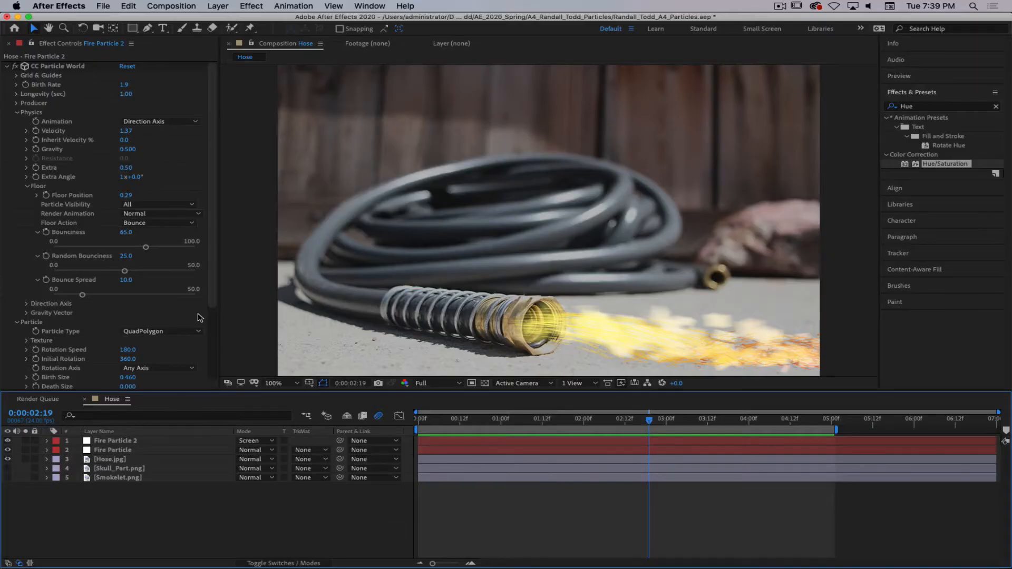
scroll(200, 318, down, 5)
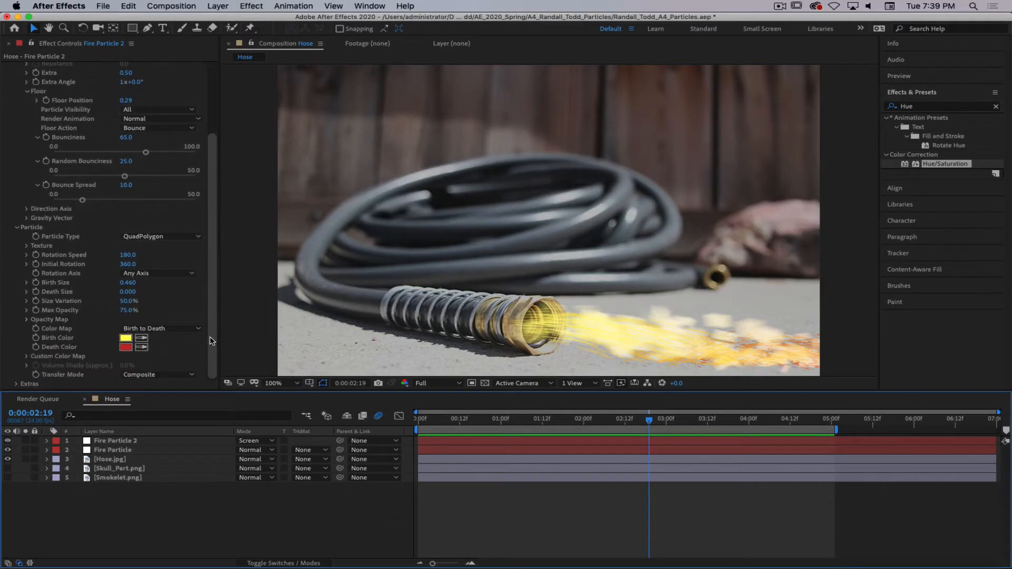
click(125, 346)
click(787, 393)
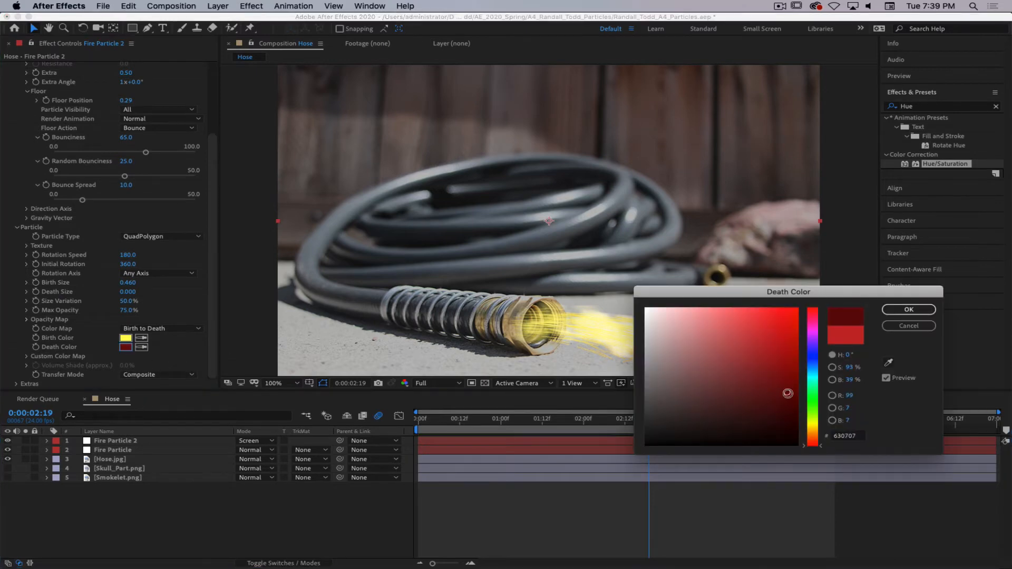
drag(801, 292, 722, 90)
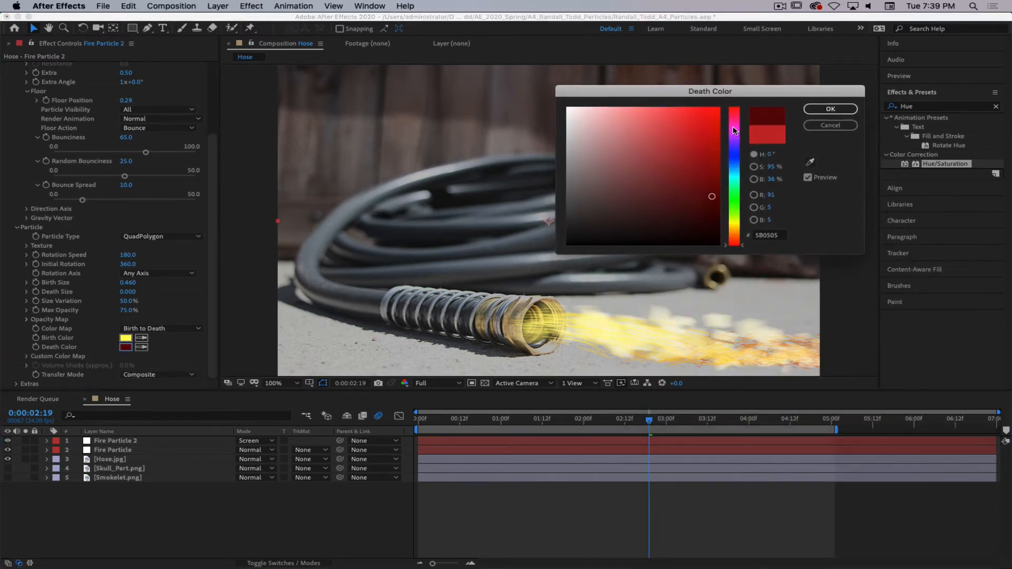
click(713, 204)
click(709, 205)
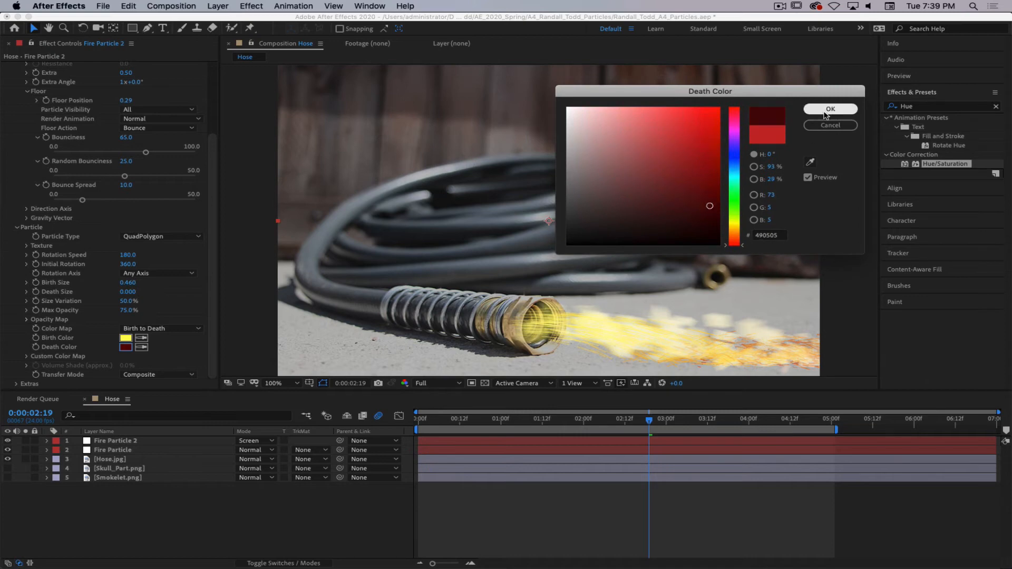
click(826, 111)
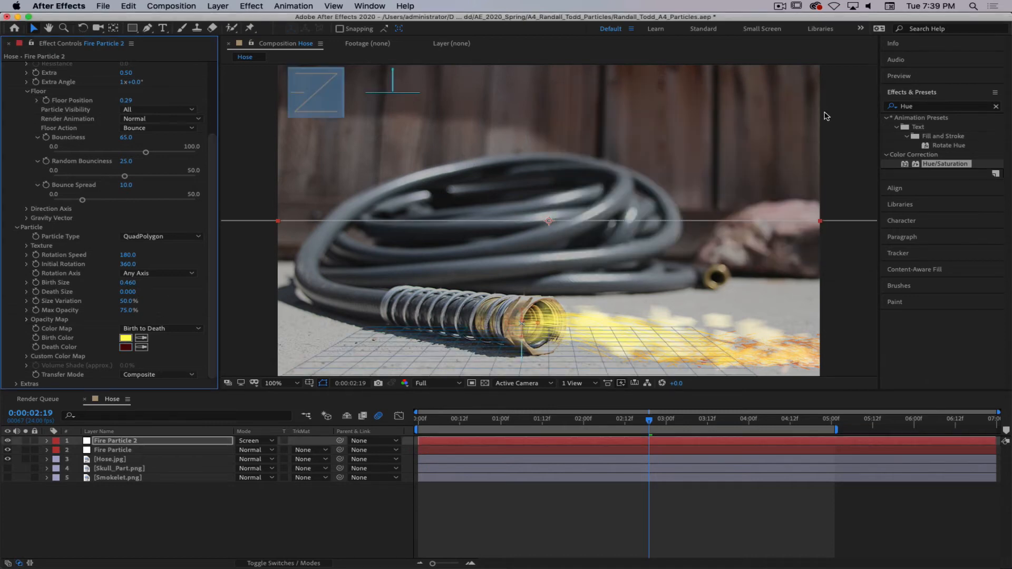
- Set the Death Color of the Fire Particle layer to a burnt orange, 933D0F
click(120, 450)
scroll(136, 222, down, 1)
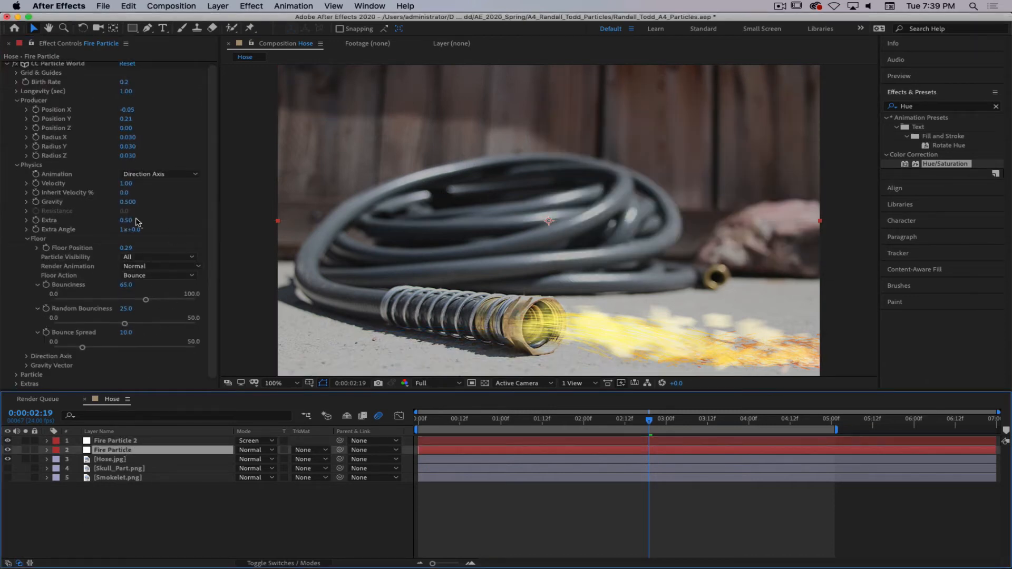
click(15, 375)
scroll(105, 295, down, 10)
click(125, 347)
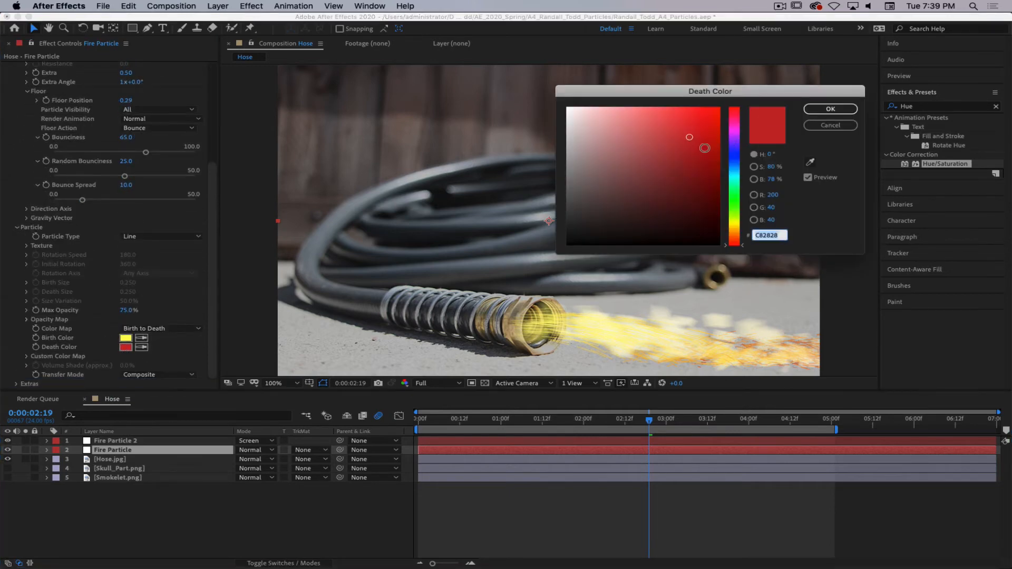
mouse_move(705, 148)
mouse_down()
mouse_move(714, 196)
mouse_move(704, 166)
mouse_up()
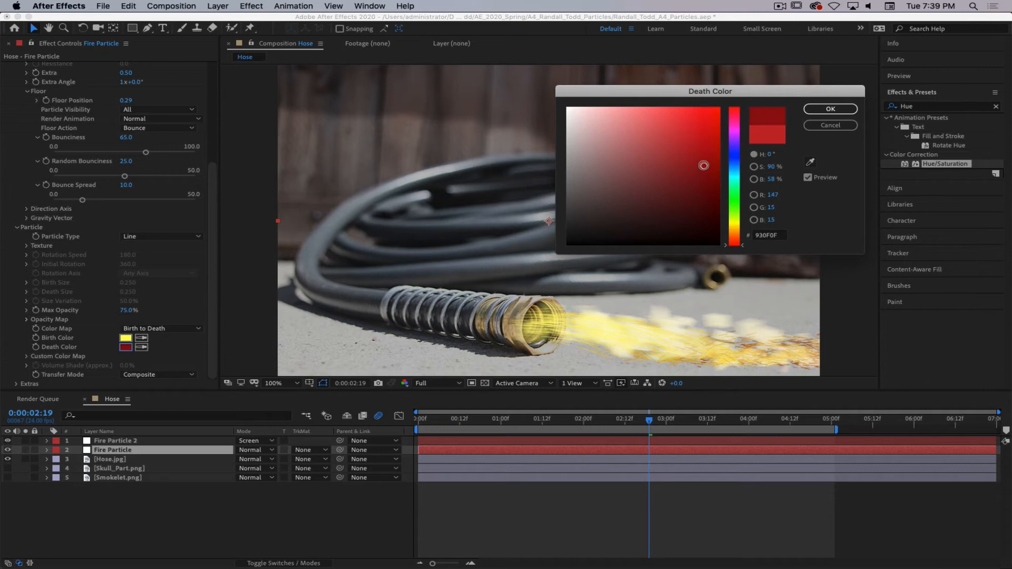
click(831, 108)
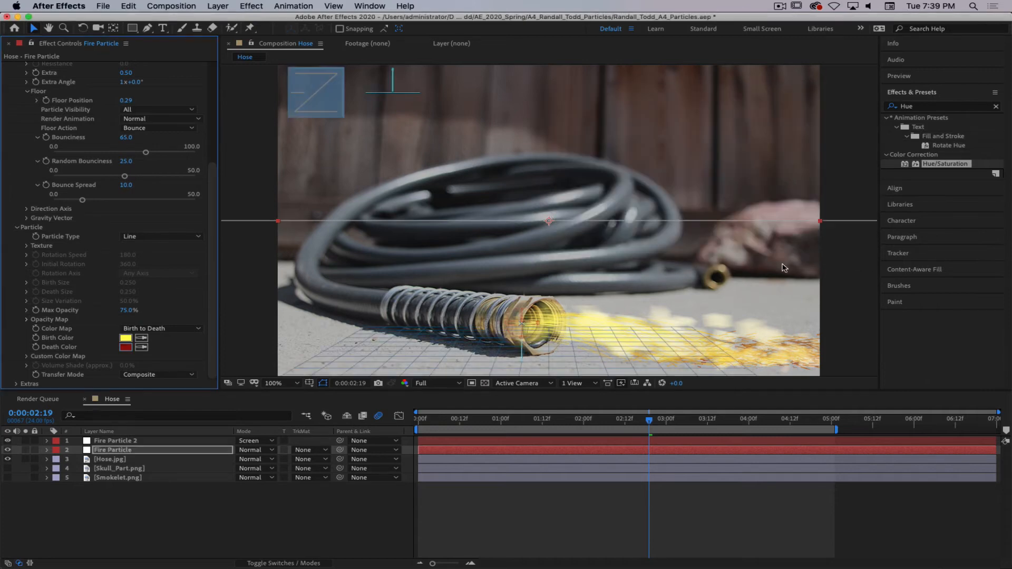
click(126, 348)
drag(739, 231, 737, 239)
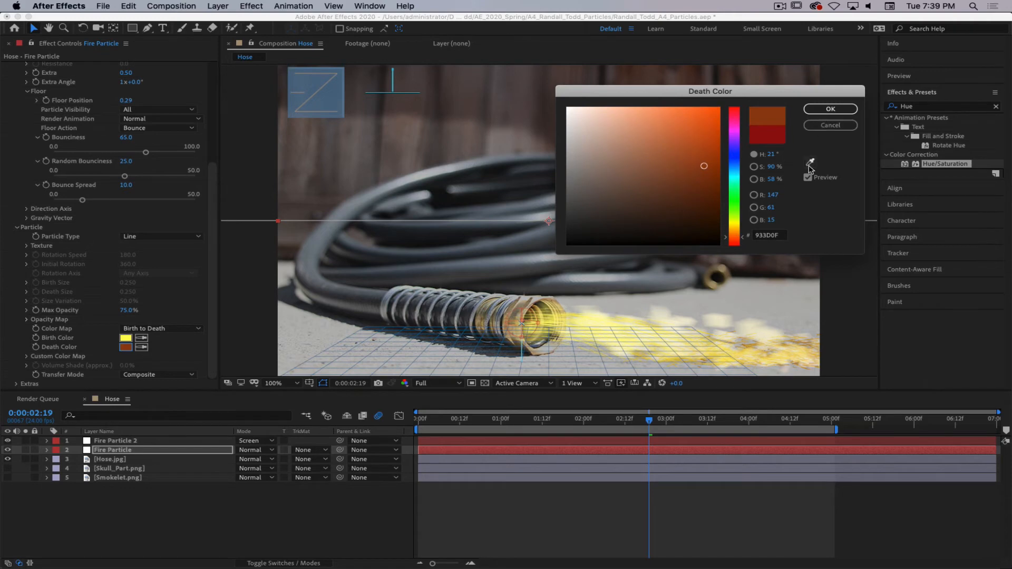
click(821, 110)
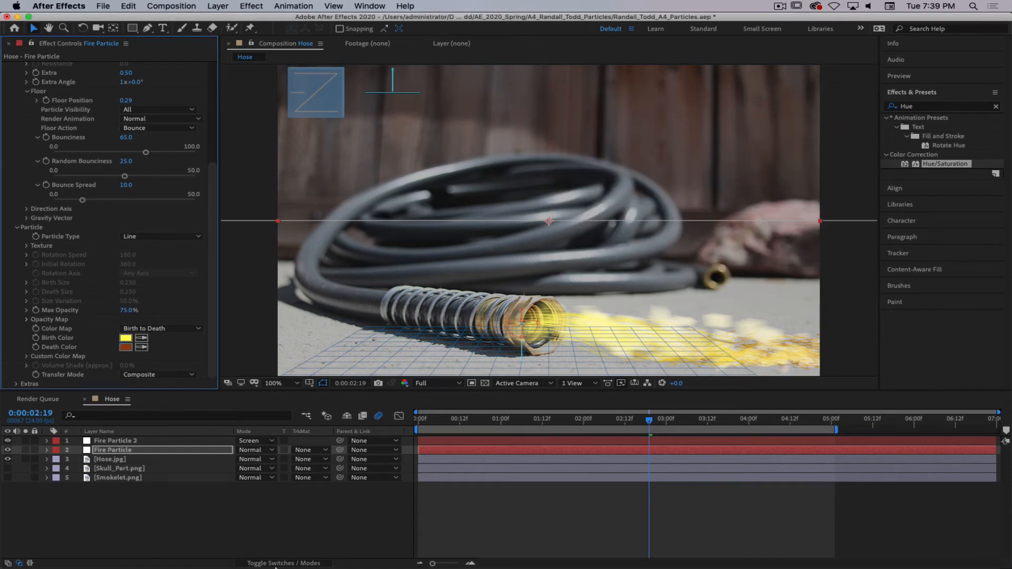
- Change the Birth Color of Fire Particle 2 to a darker, more saturated orange with a hue of 36°
click(194, 443)
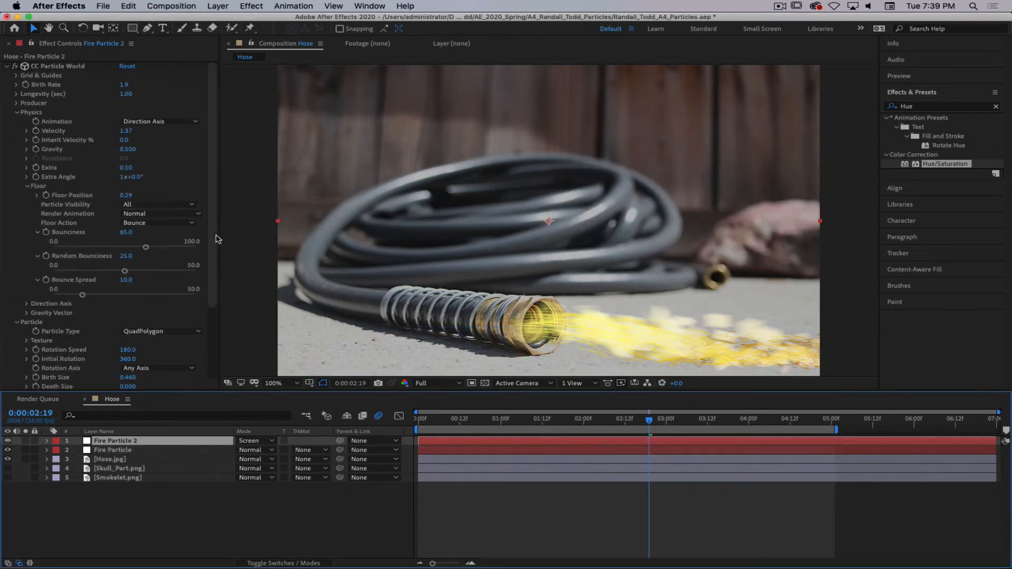
scroll(217, 239, down, 4)
click(125, 338)
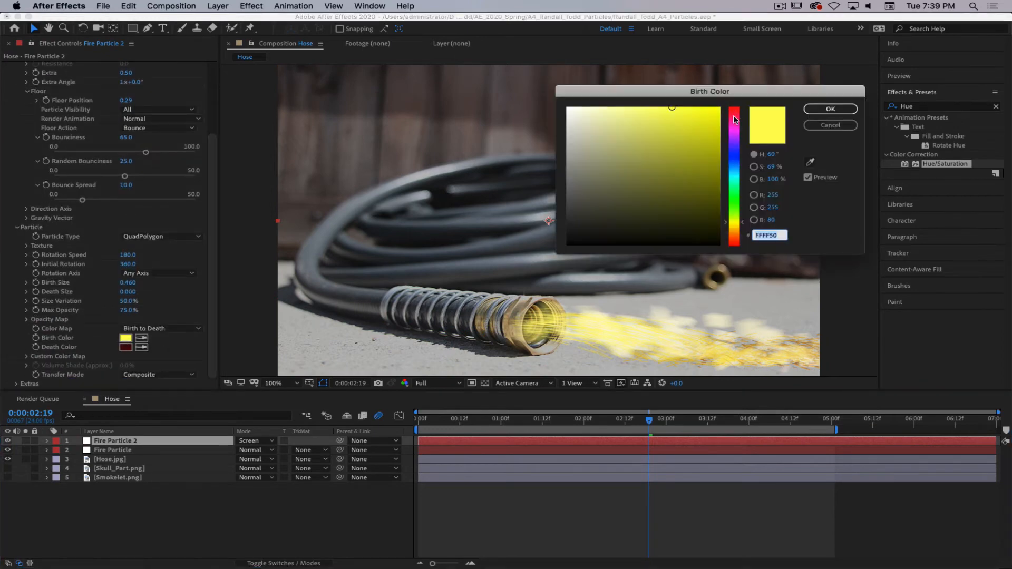
click(736, 233)
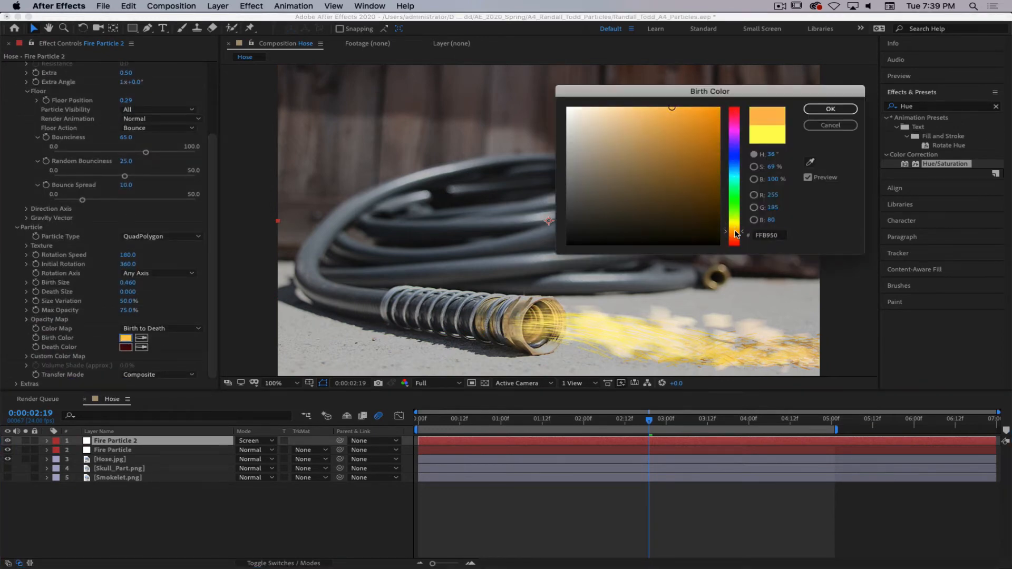
mouse_move(703, 164)
mouse_down()
mouse_move(694, 121)
mouse_move(700, 139)
mouse_move(699, 130)
mouse_up()
click(830, 109)
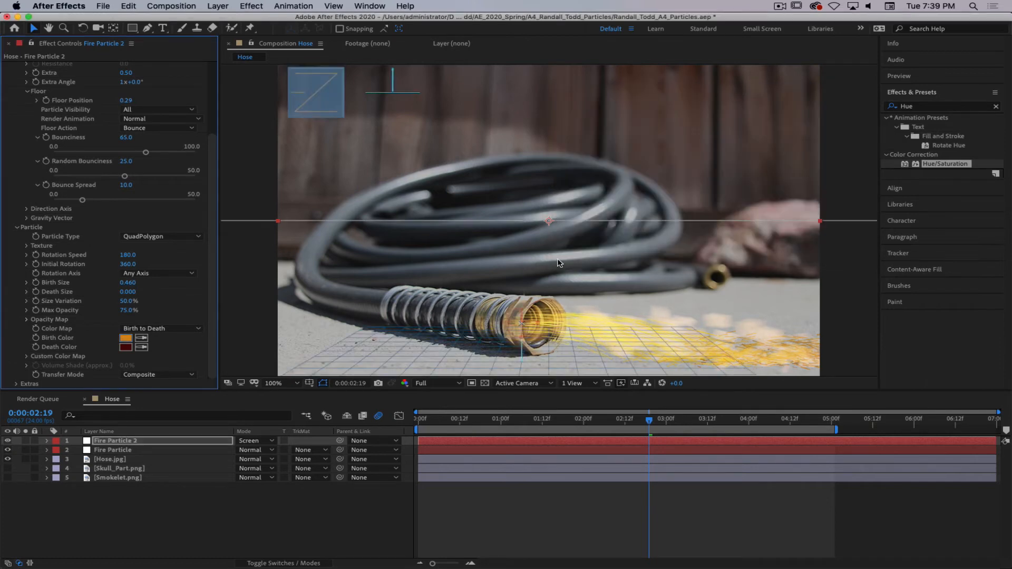
- Darken the Death Color of Fire Particle 2 to a near-black brown and check the stream at 0:00:01:23 with no layer selected
click(126, 347)
mouse_move(719, 220)
mouse_down()
mouse_move(738, 240)
mouse_move(718, 234)
mouse_move(726, 231)
mouse_up()
click(831, 111)
drag(551, 420, 580, 425)
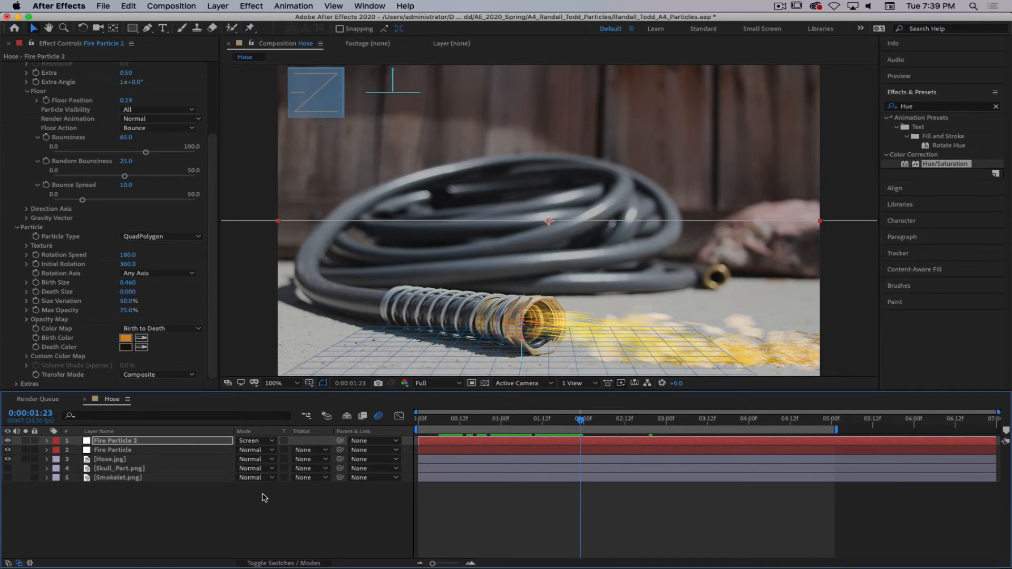
click(258, 515)
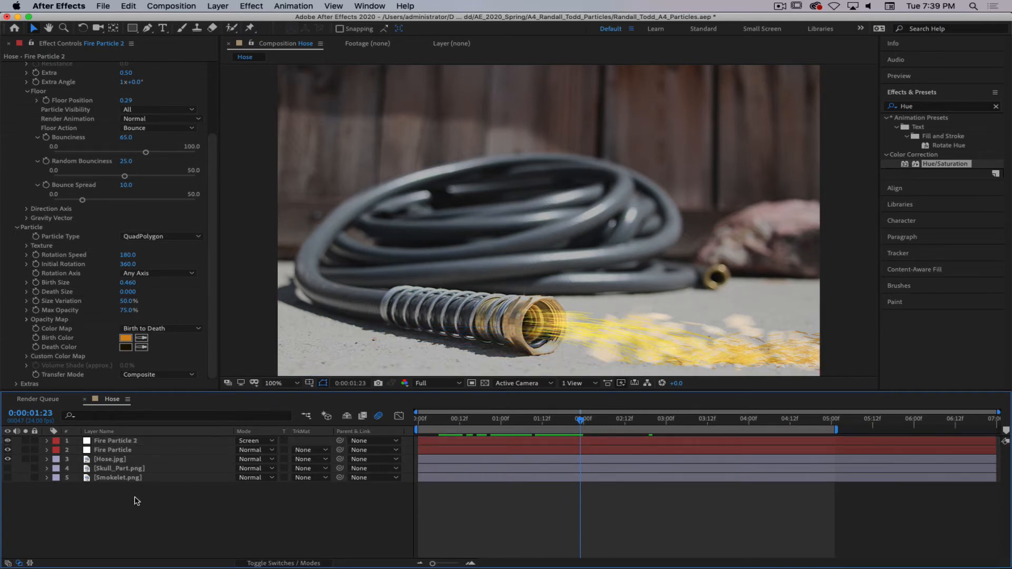
- Duplicate the Fire Particle 2 layer and set the copy's Random Seed to 123
click(131, 442)
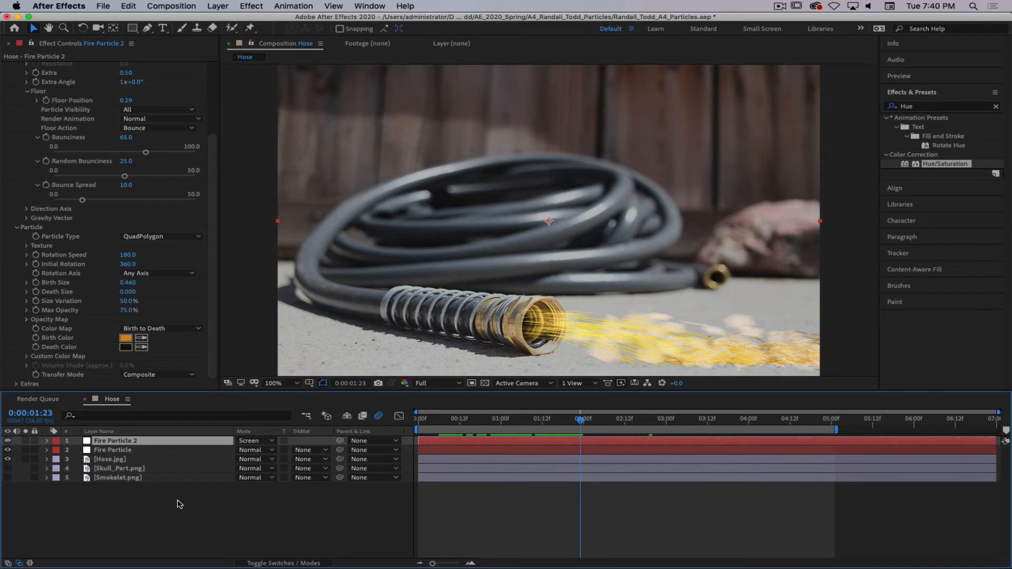
key(ctrl+d)
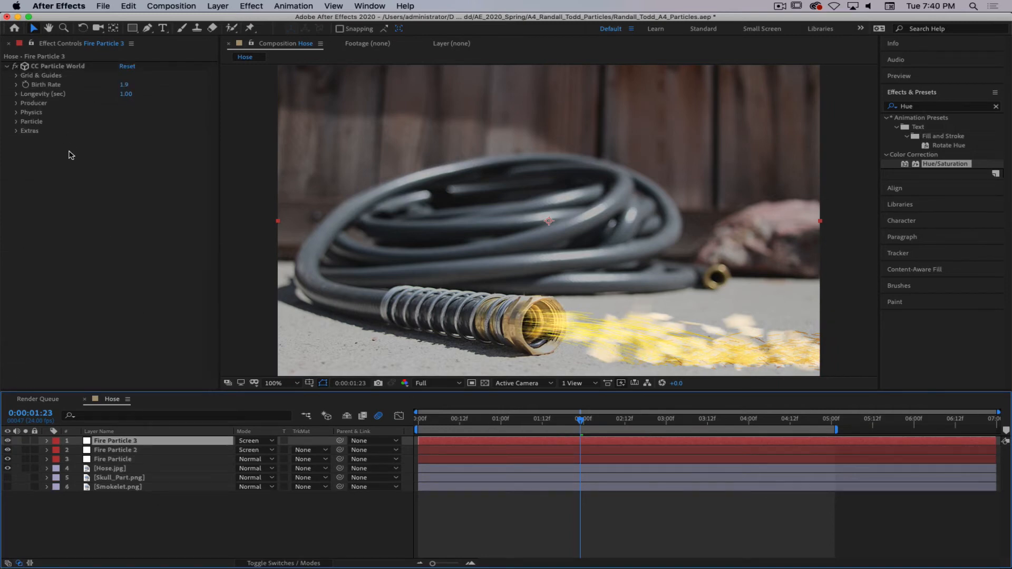
click(16, 131)
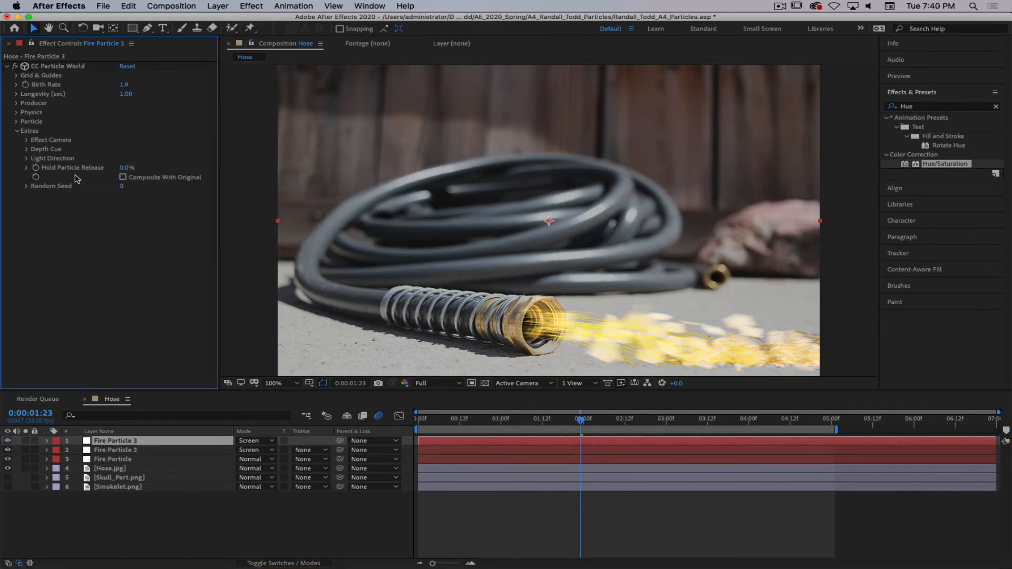
click(121, 187)
text(123)
key(Return)
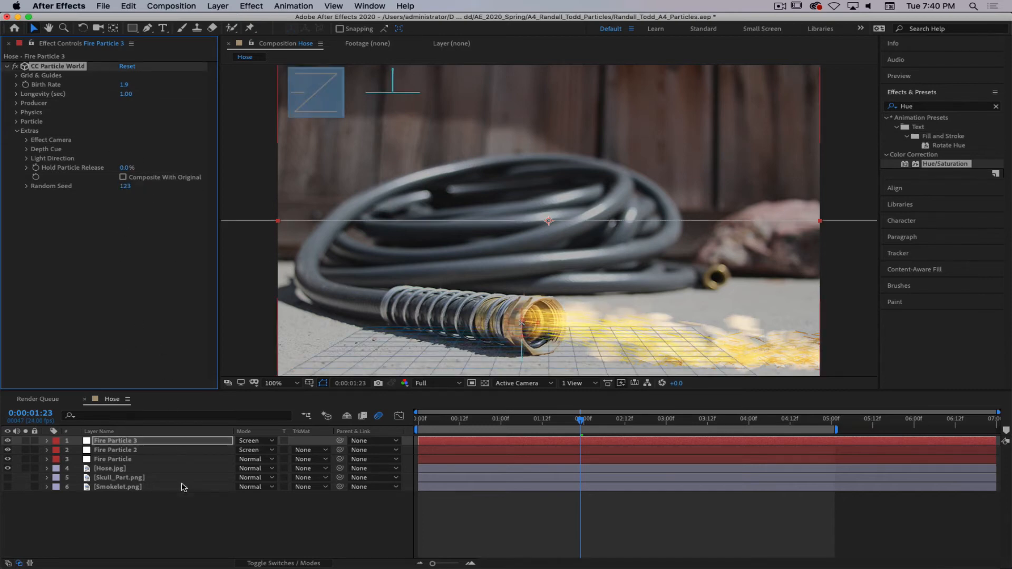
click(293, 491)
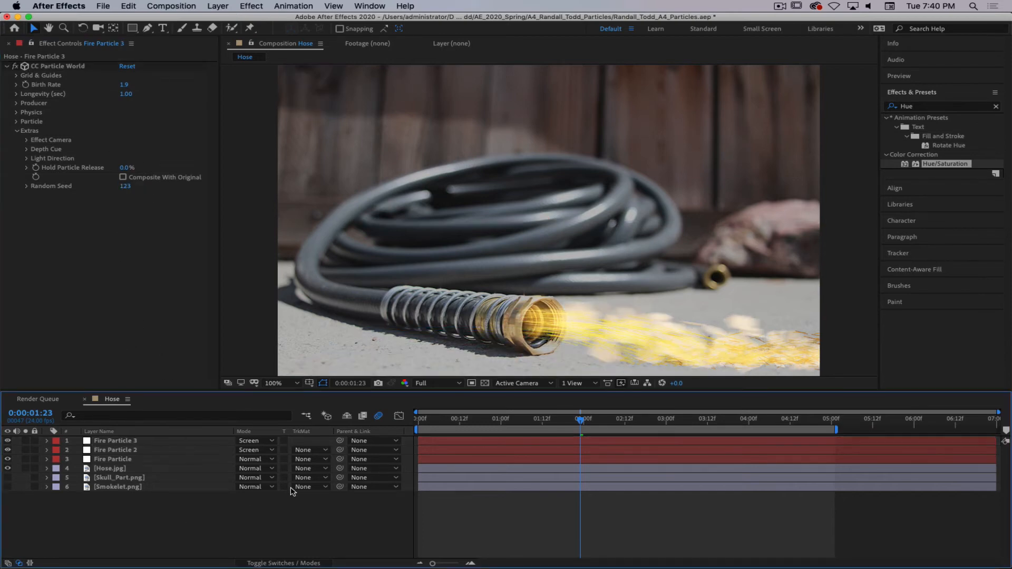
- Change Fire Particle 3's Particle Type to TriPolygon and its layer blending mode to Normal
click(16, 122)
click(141, 130)
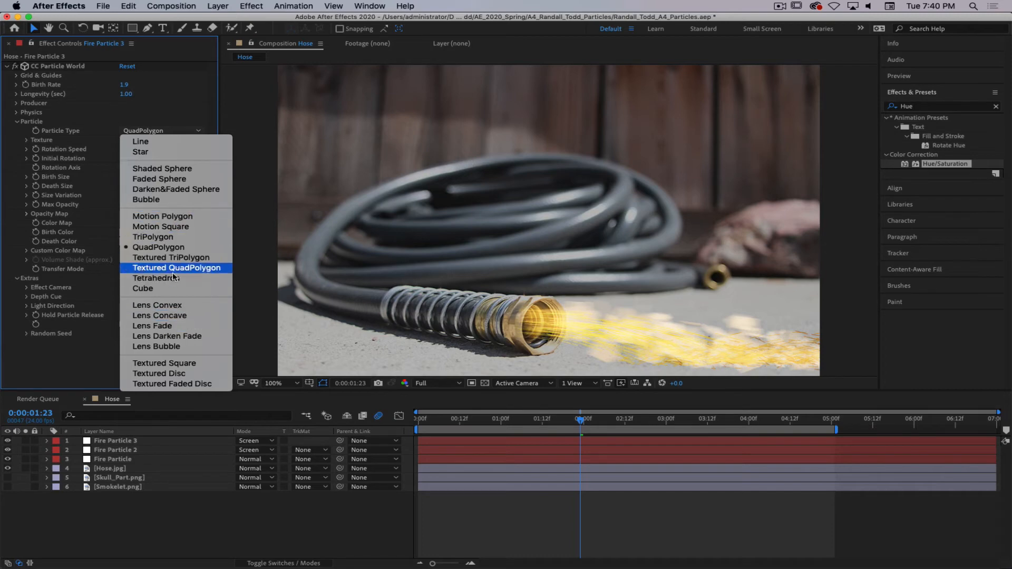
click(166, 237)
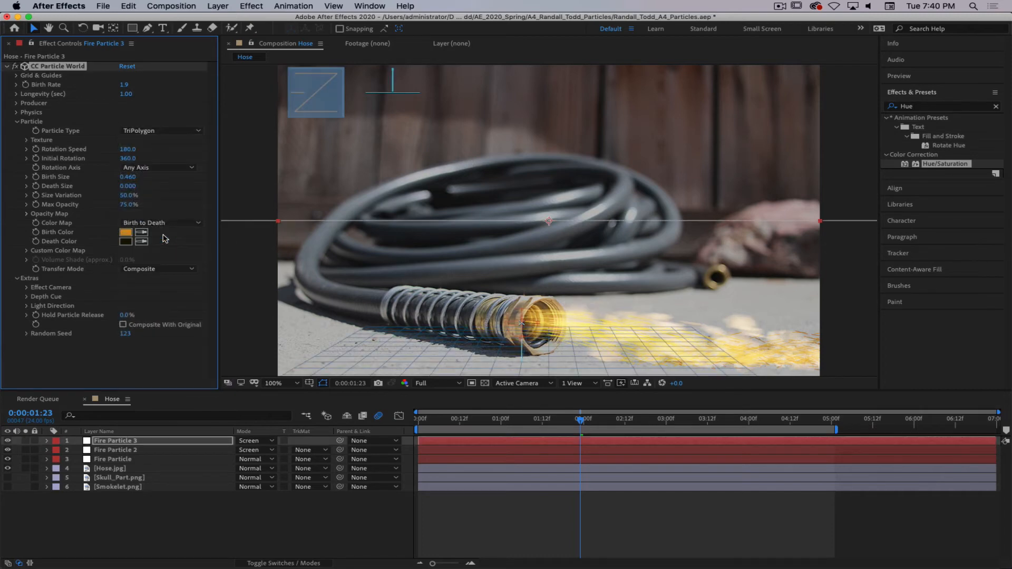
click(253, 446)
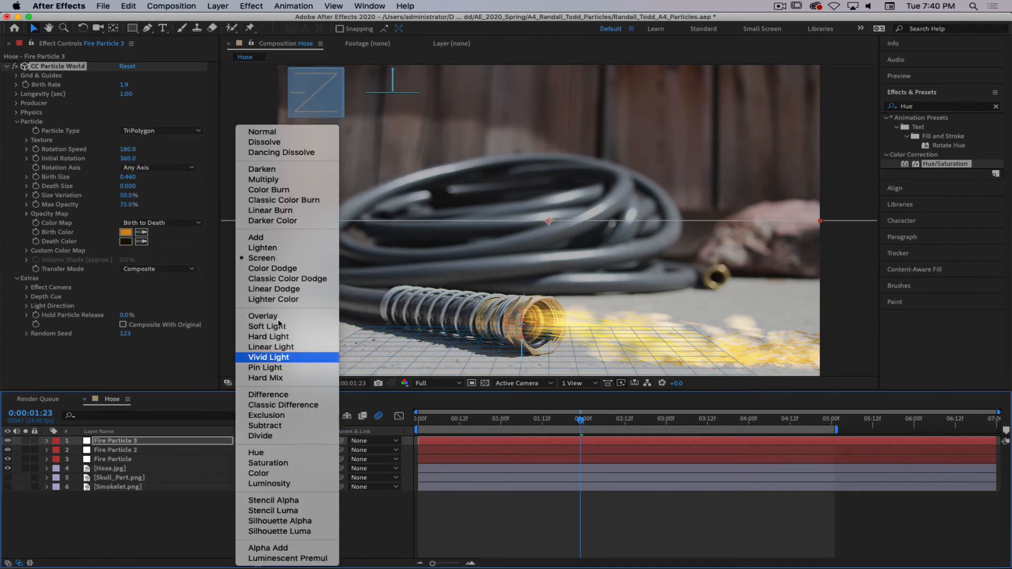
click(293, 132)
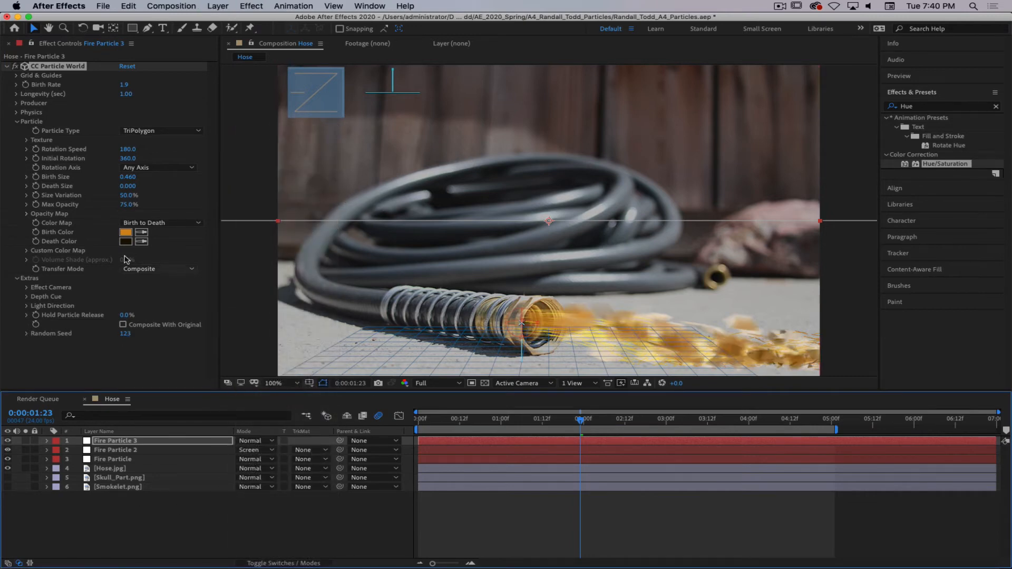
- Set Fire Particle 3's Birth Color to deep orange B46C00 and its Death Color to brown 5D3400
click(125, 233)
drag(639, 153, 729, 146)
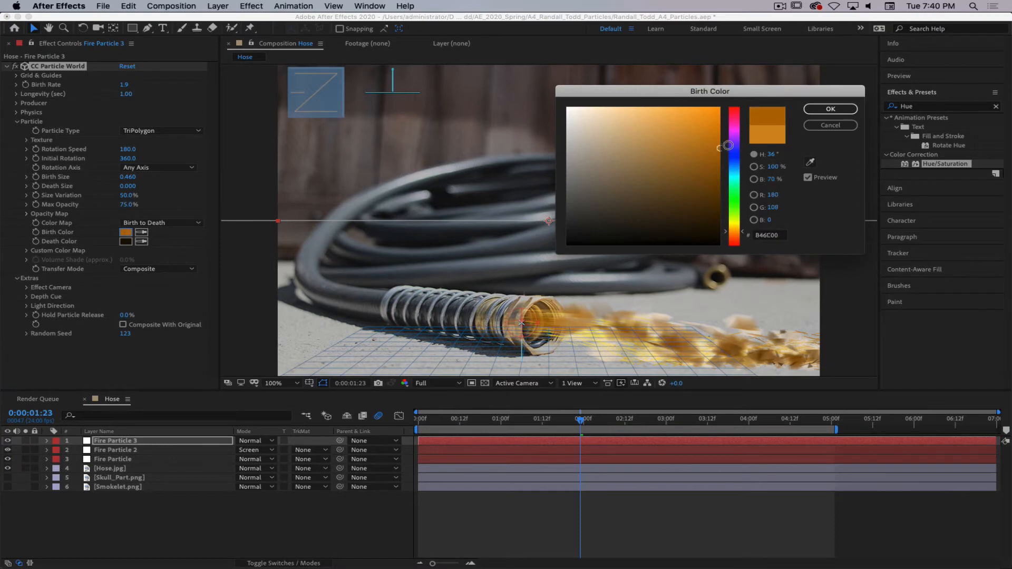
click(830, 109)
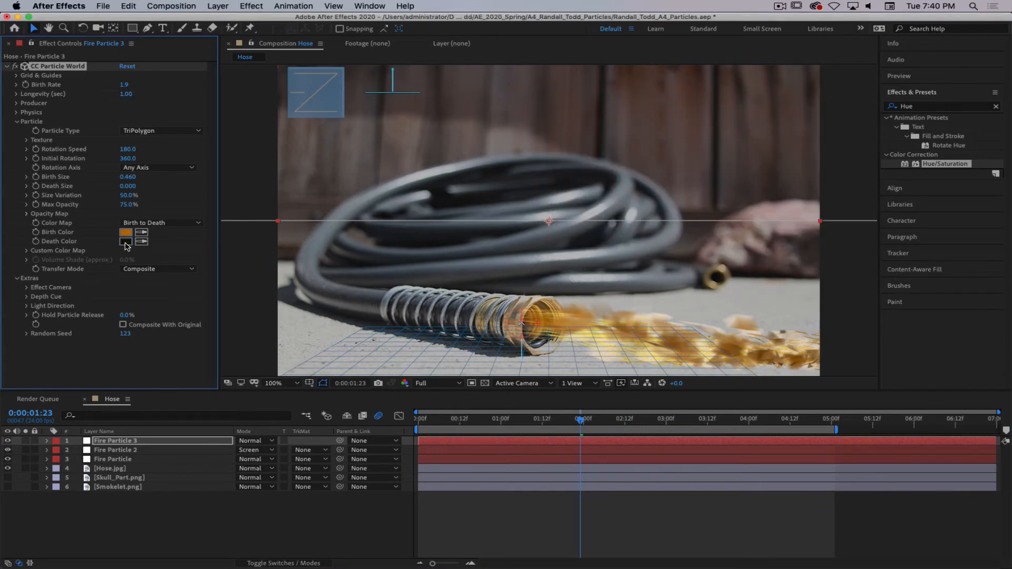
click(126, 241)
drag(711, 211, 720, 196)
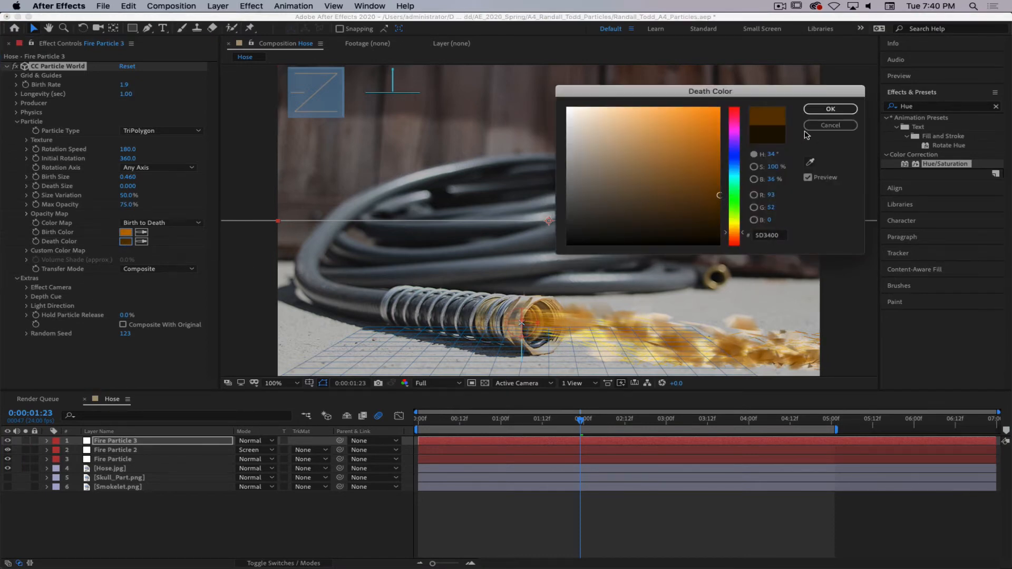
click(812, 109)
- Try Color Dodge as Fire Particle 3's blending mode, and settle on Screen instead
click(255, 440)
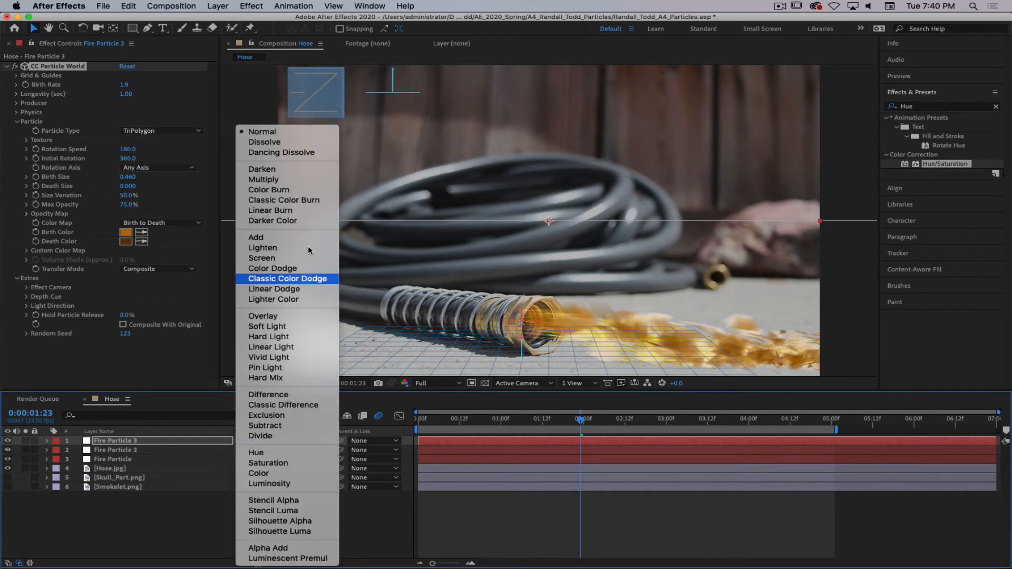
click(280, 268)
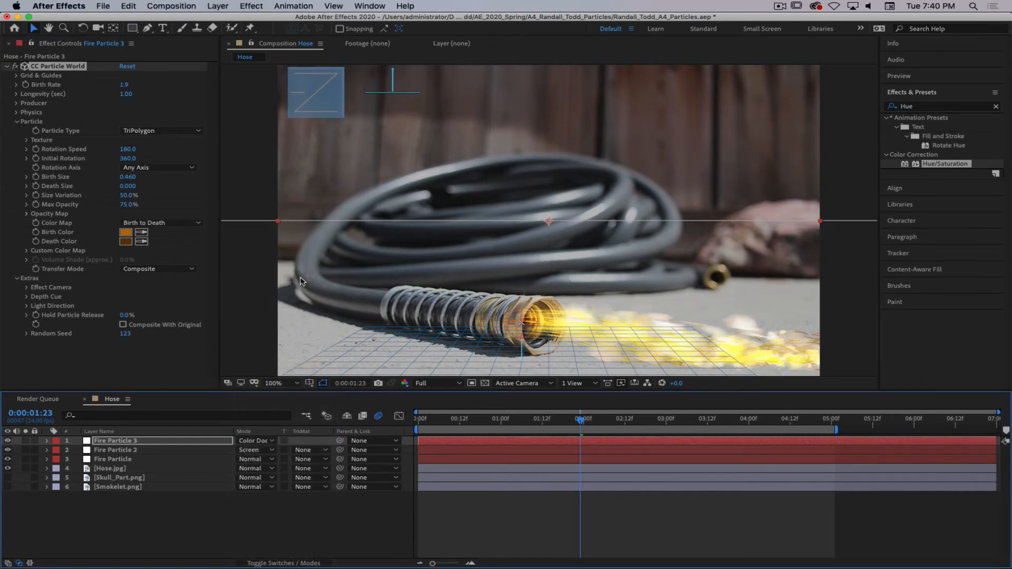
click(255, 442)
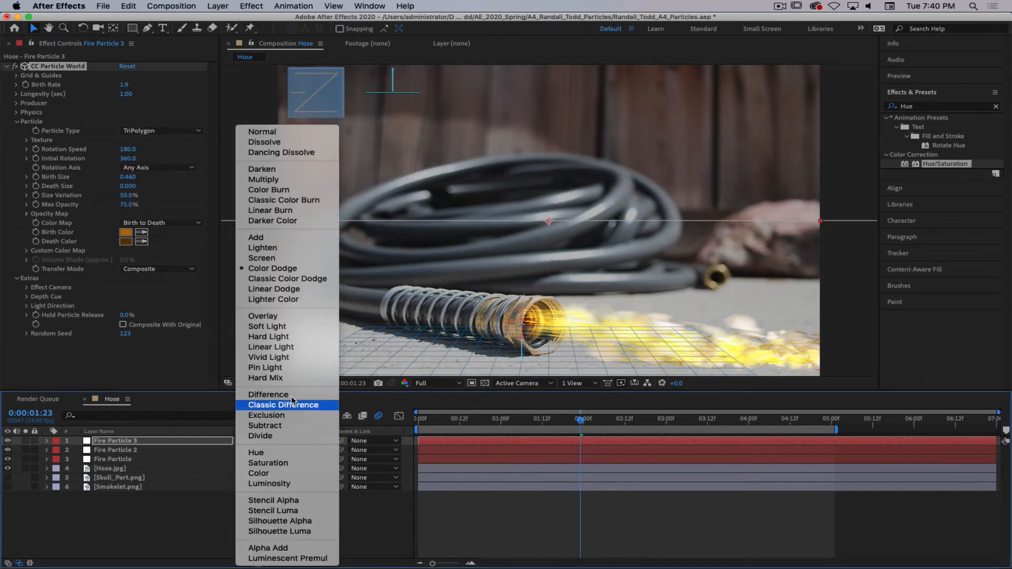
click(266, 259)
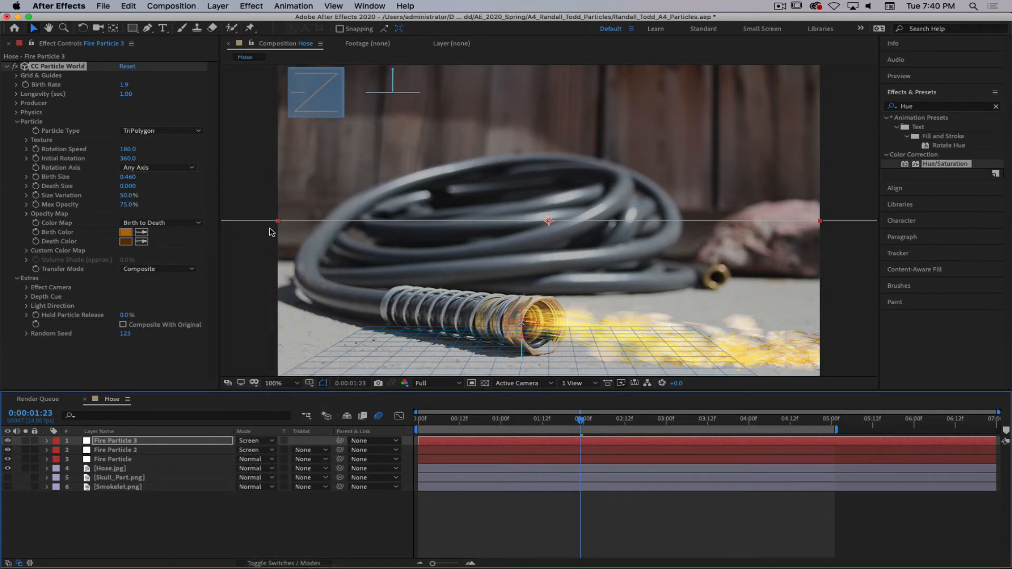
- Try Add and Color Burn as Fire Particle 3's blending mode
click(254, 442)
click(259, 239)
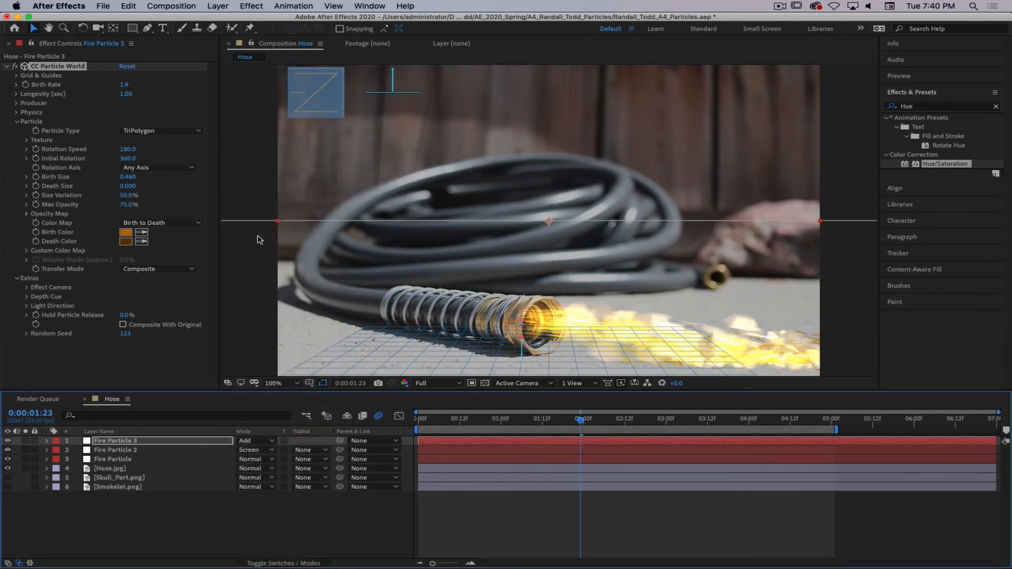
click(256, 442)
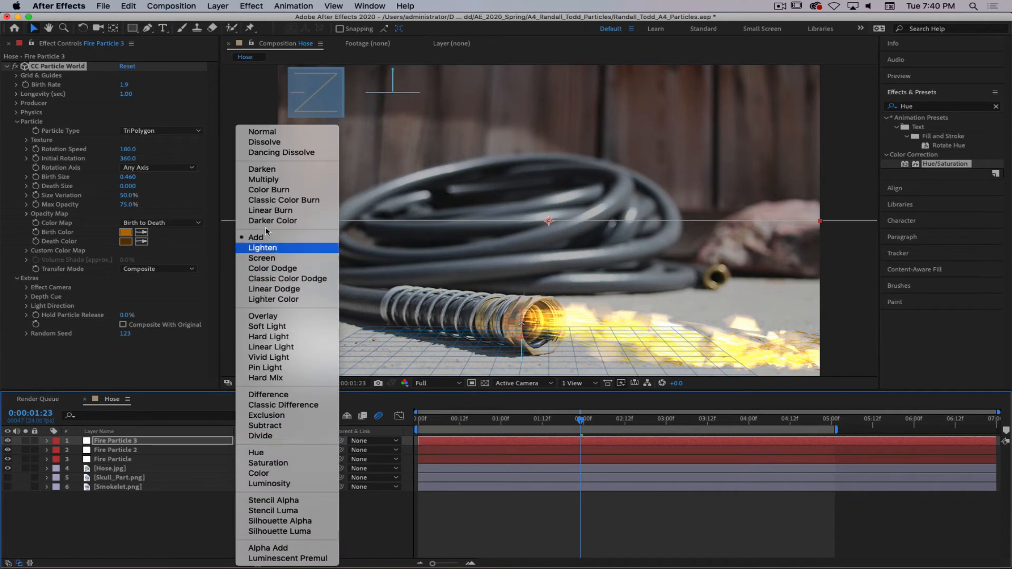
click(265, 191)
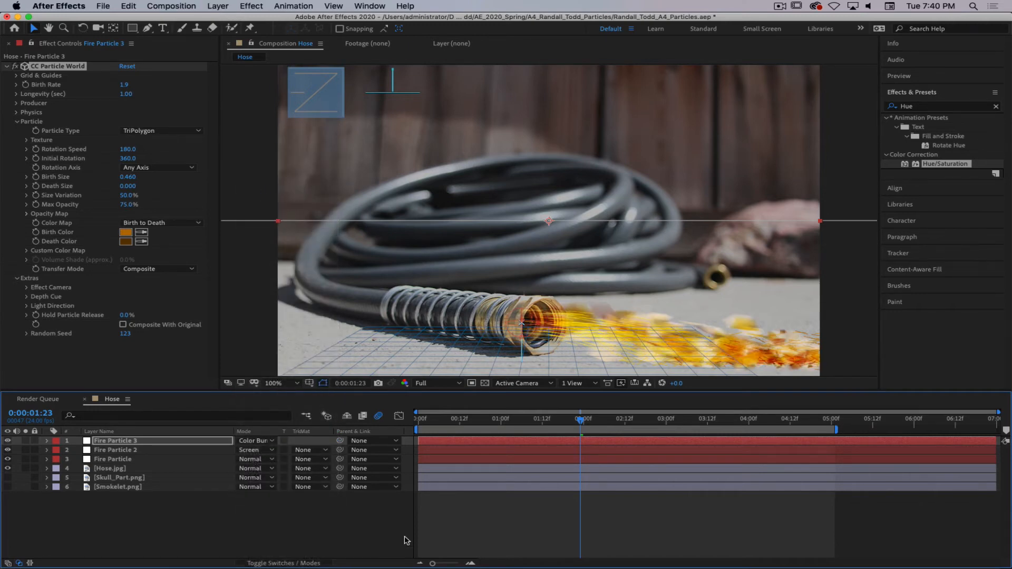
- Move Fire Particle 3 below Fire Particle 2 in the layer stack and check the stream up to 0:00:02:02
drag(149, 441, 266, 455)
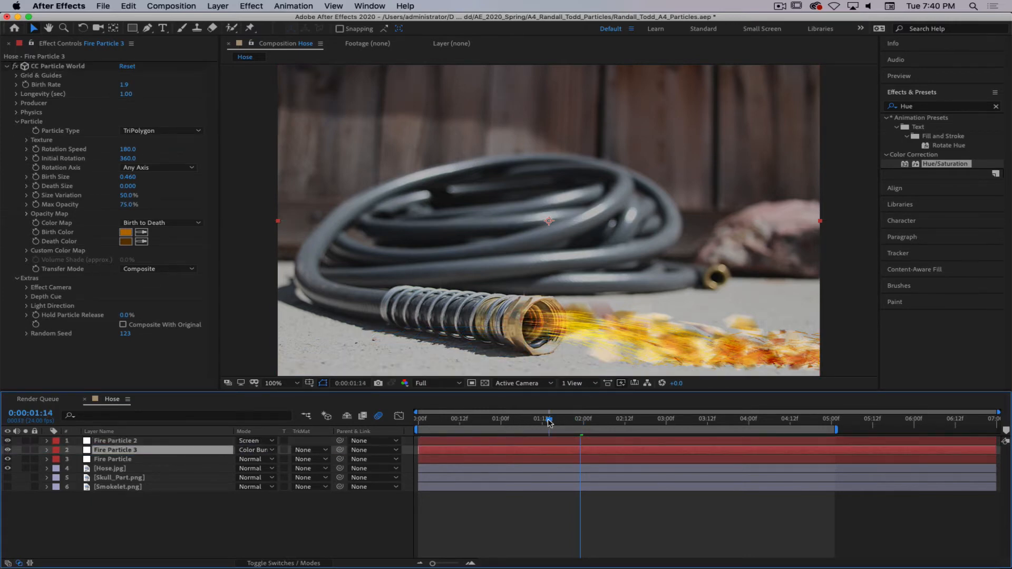
drag(550, 422, 577, 425)
key(F4)
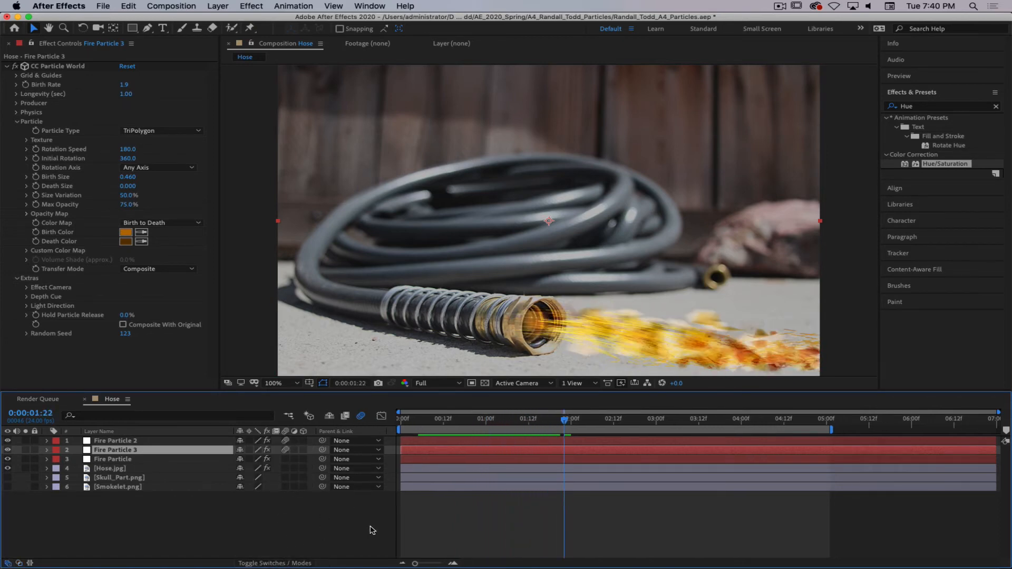
mouse_move(565, 421)
mouse_down()
mouse_move(612, 425)
mouse_move(562, 427)
mouse_move(579, 427)
mouse_up()
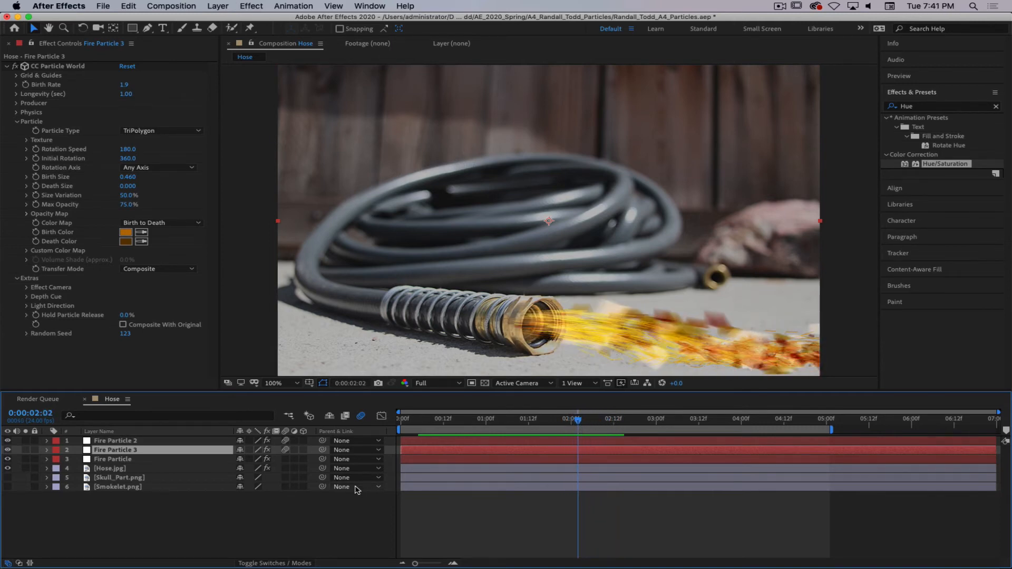
click(141, 515)
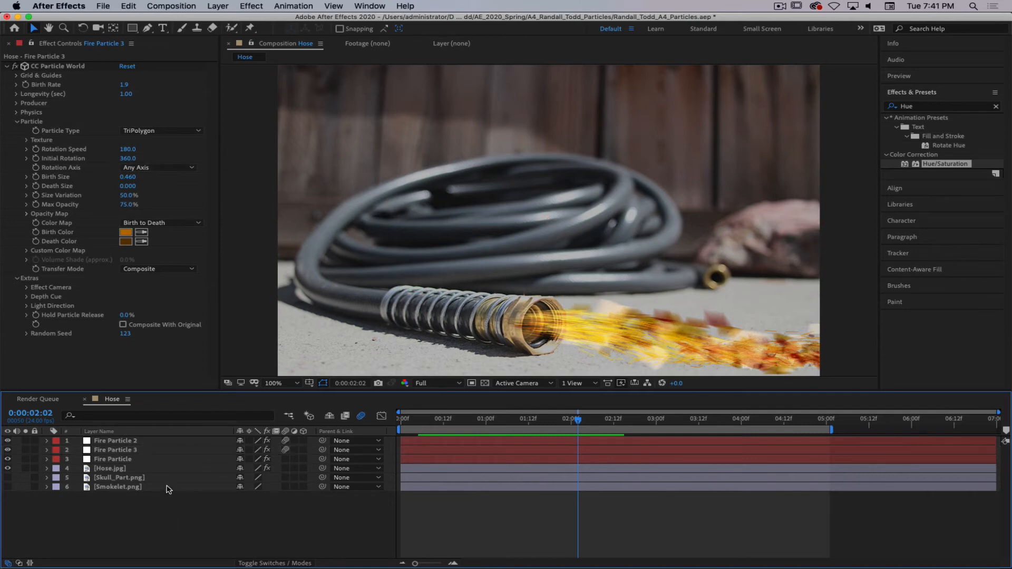
- Compare Classic Color Burn with Multiply as Fire Particle 3's blending mode, and settle on Classic Color Burn
click(128, 452)
click(254, 562)
click(249, 505)
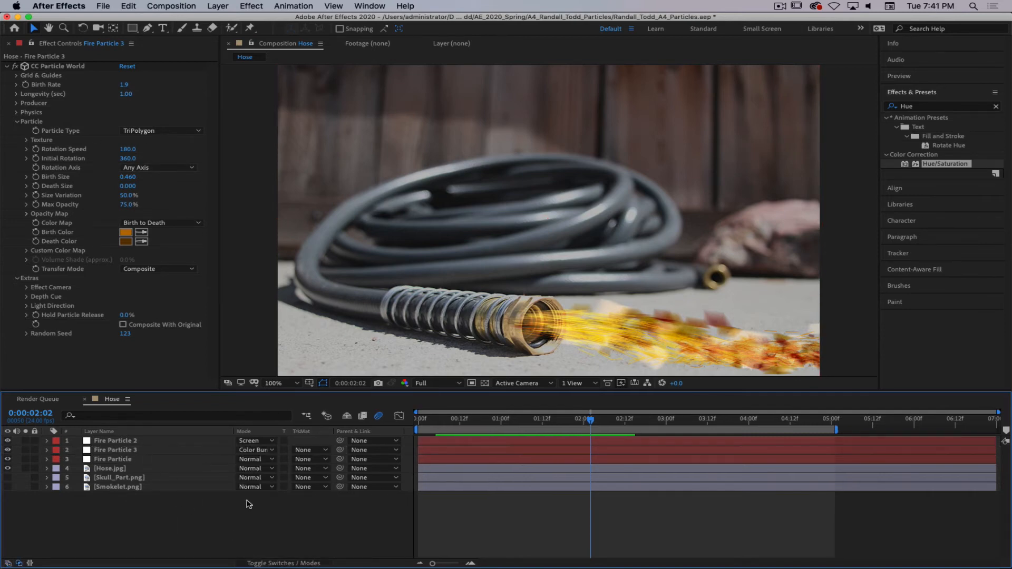
click(257, 451)
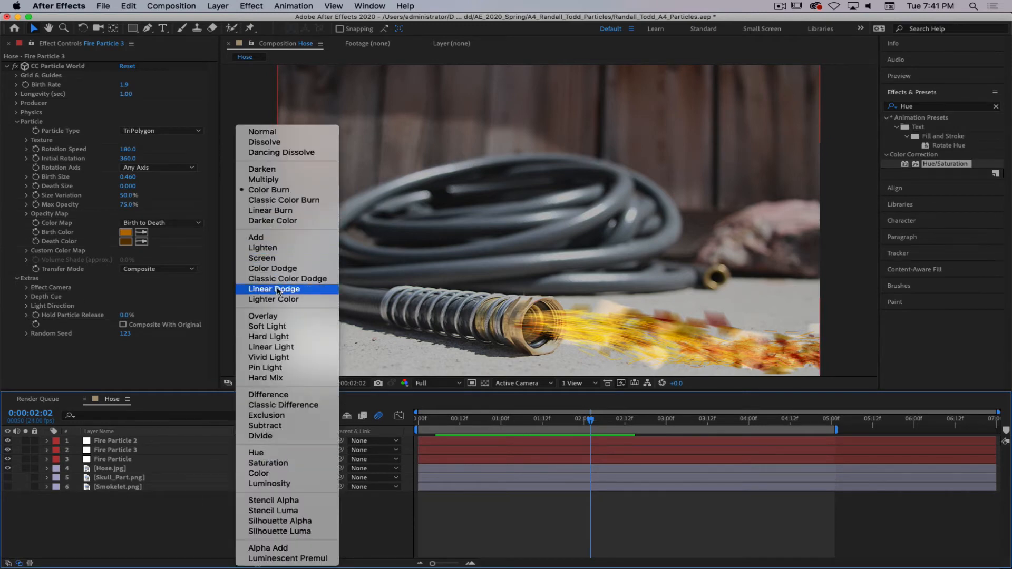
click(277, 200)
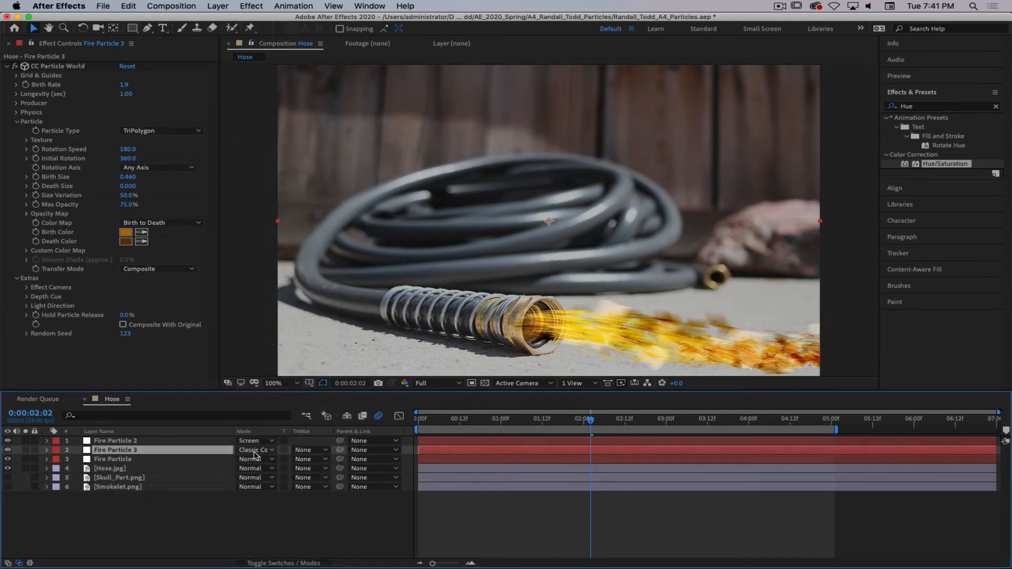
click(254, 452)
click(278, 180)
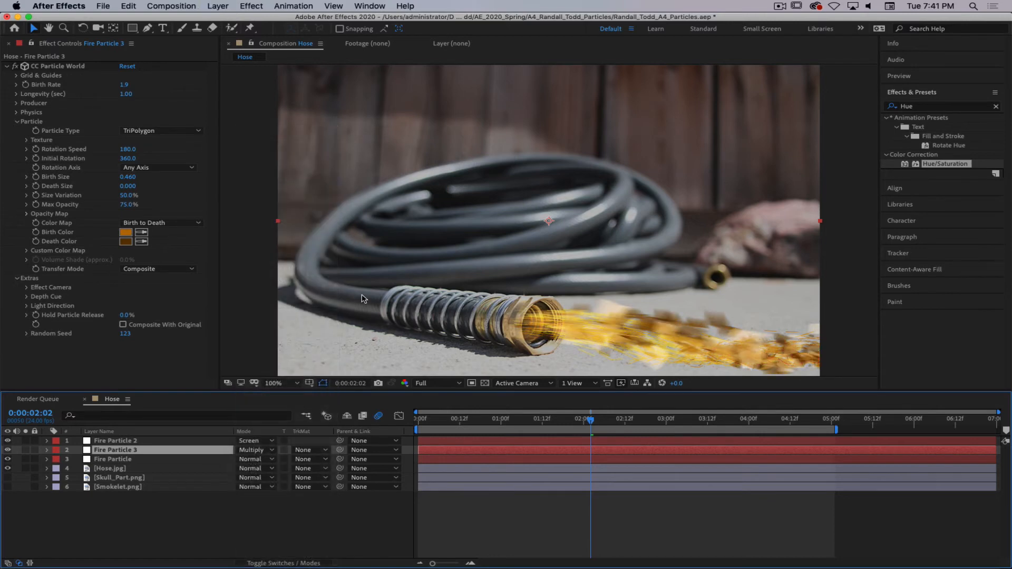
click(258, 451)
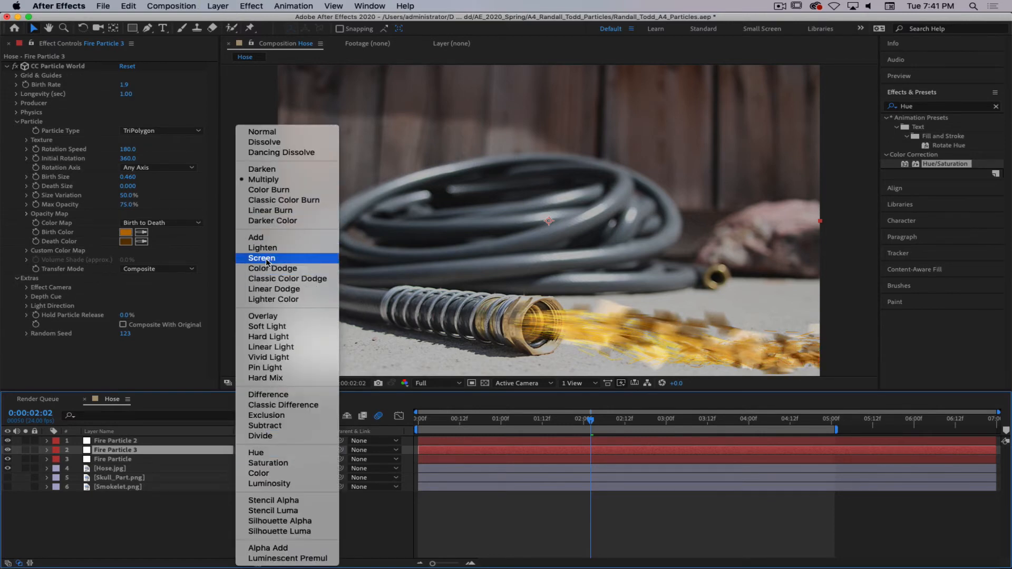
click(270, 201)
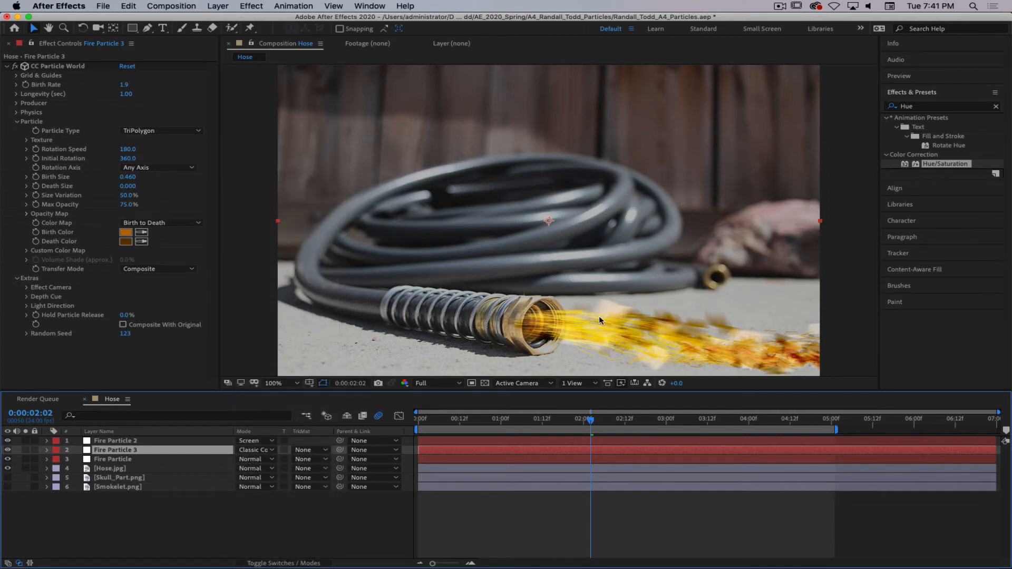
- Set Fire Particle 2's Birth Size to 0.160 and its Birth Rate to 8.0, and check the stream at 0:00:01:19
click(121, 442)
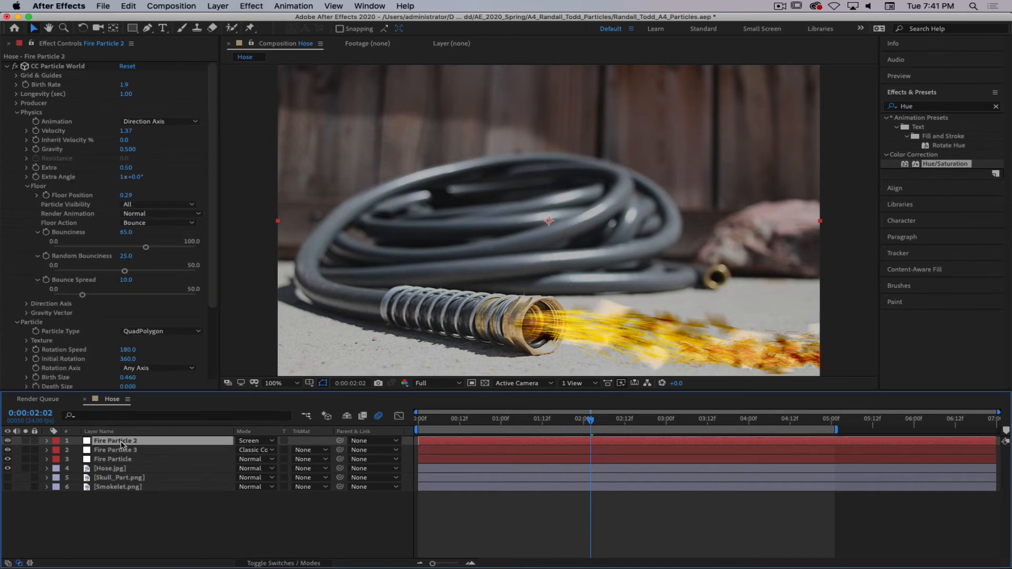
scroll(174, 306, down, 4)
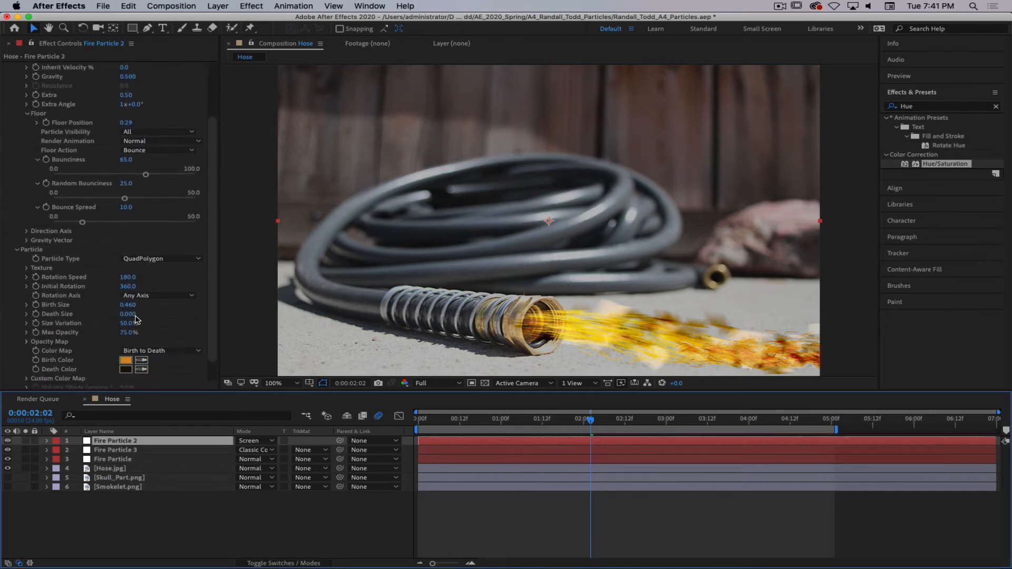
drag(133, 308, 113, 305)
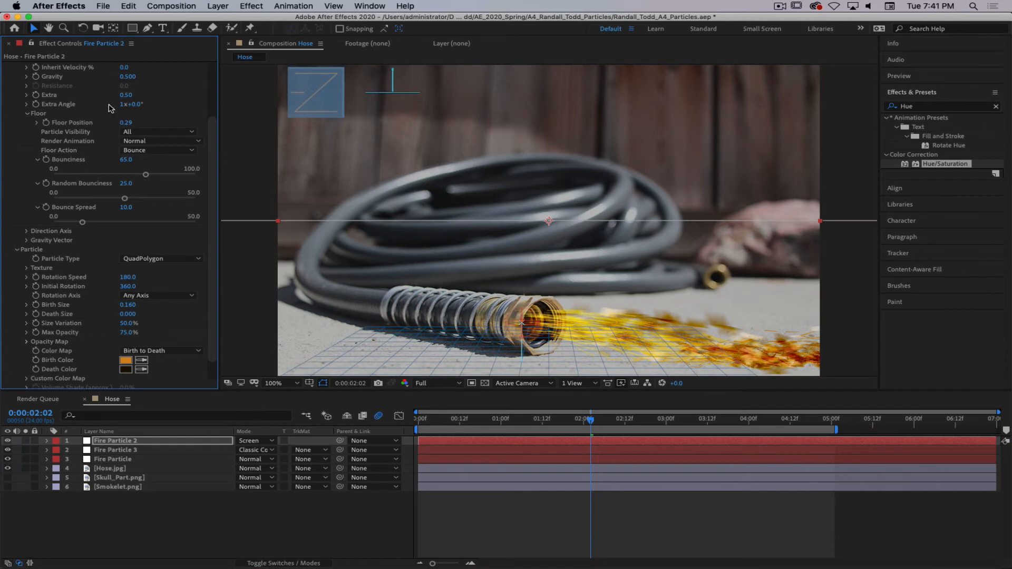
scroll(206, 147, up, 4)
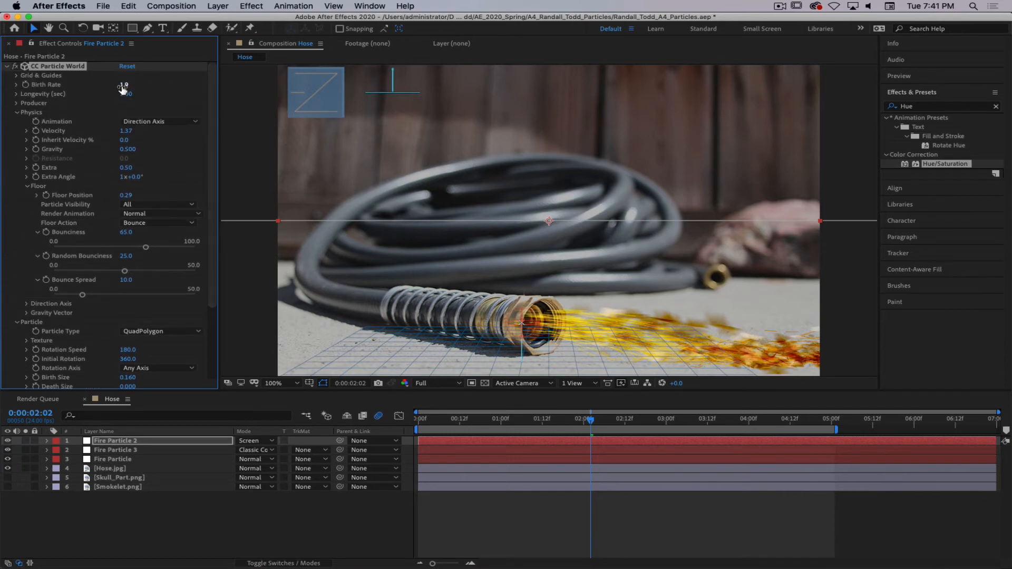
drag(123, 88, 158, 86)
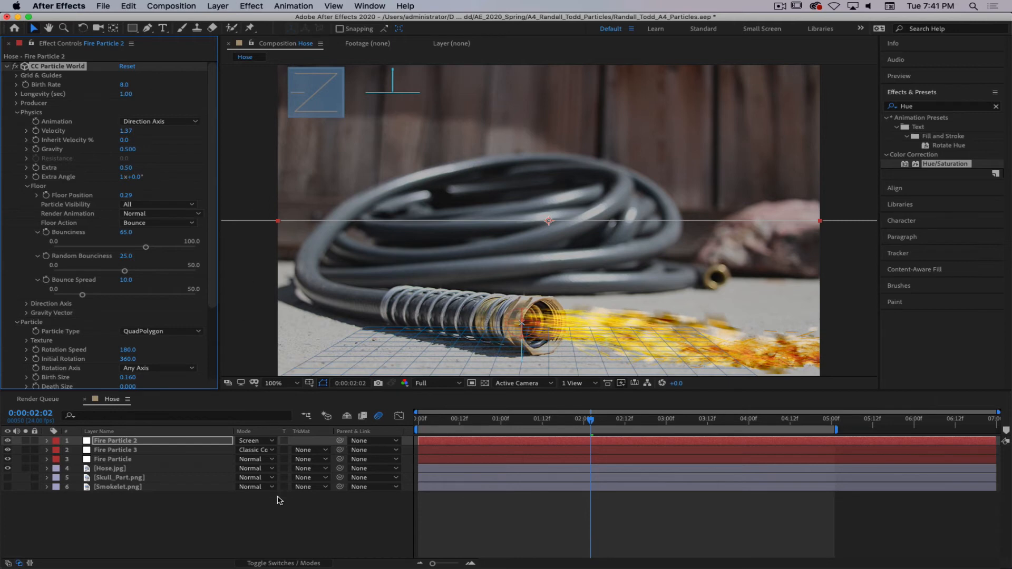
click(245, 523)
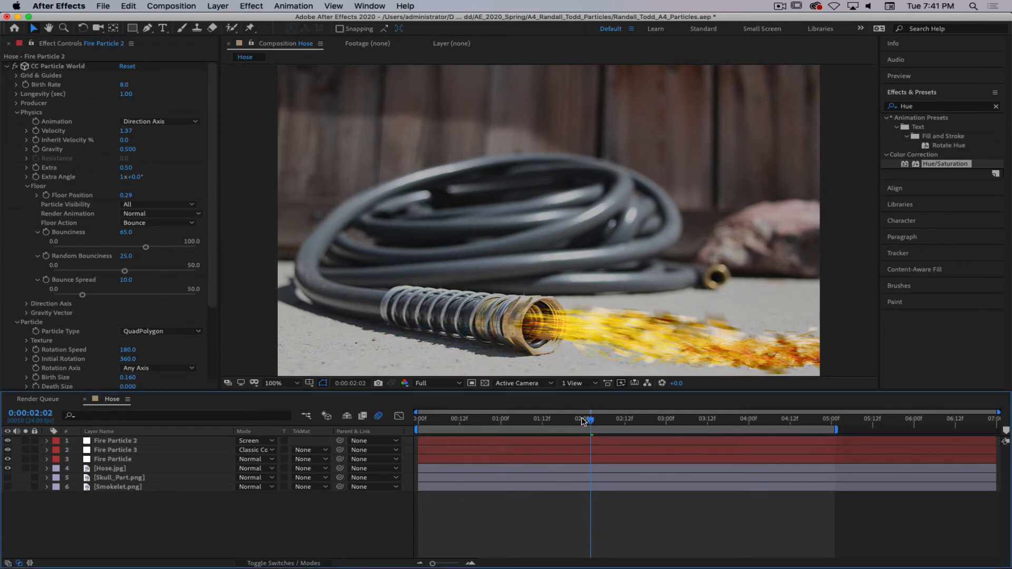
mouse_move(584, 421)
mouse_down()
mouse_move(450, 421)
mouse_move(567, 424)
mouse_up()
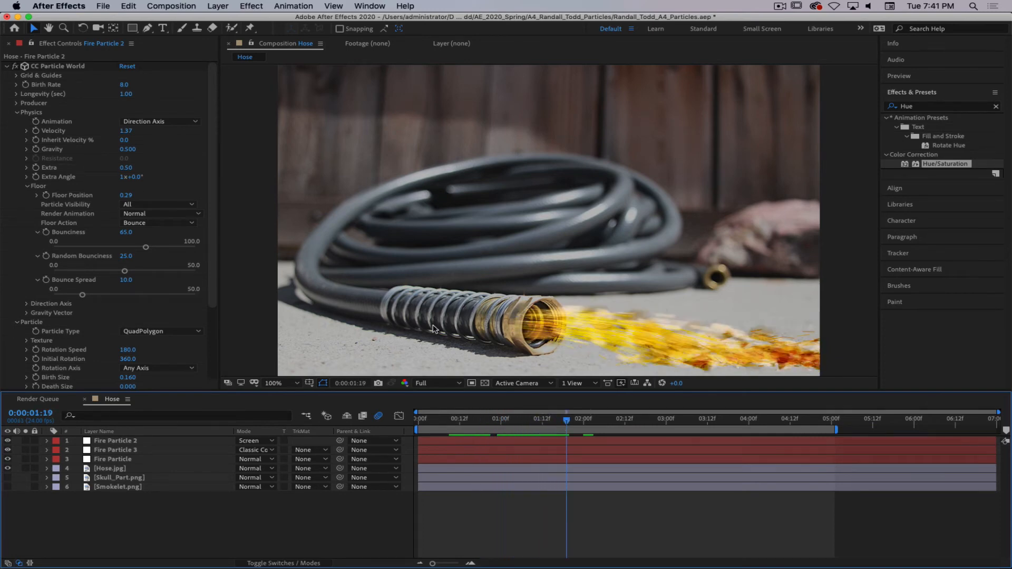
- Set the Fire Particle layer's Birth Rate to 1.2 and its Opacity to 63%, and play back the fire stream
click(132, 459)
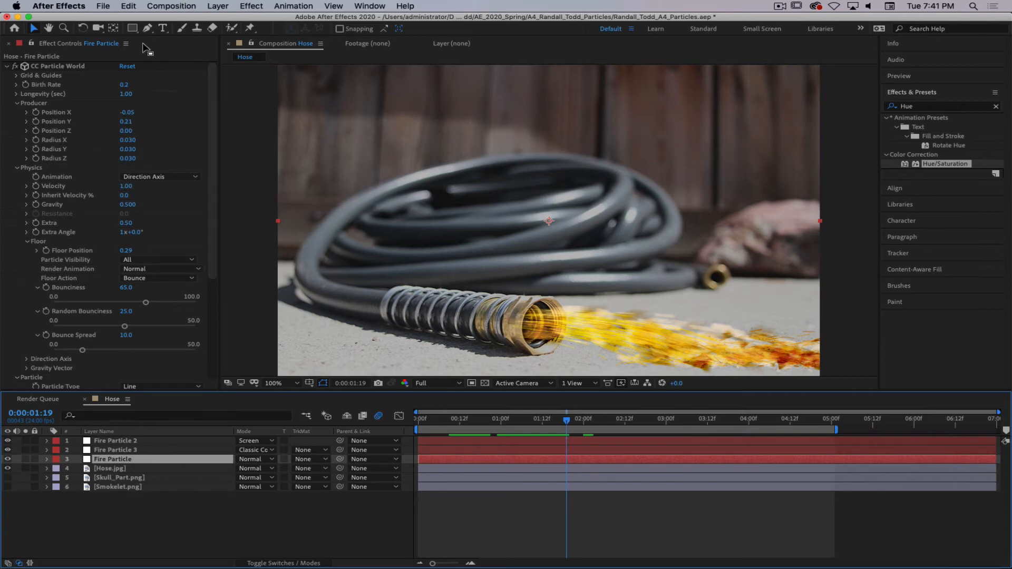
drag(124, 85, 129, 85)
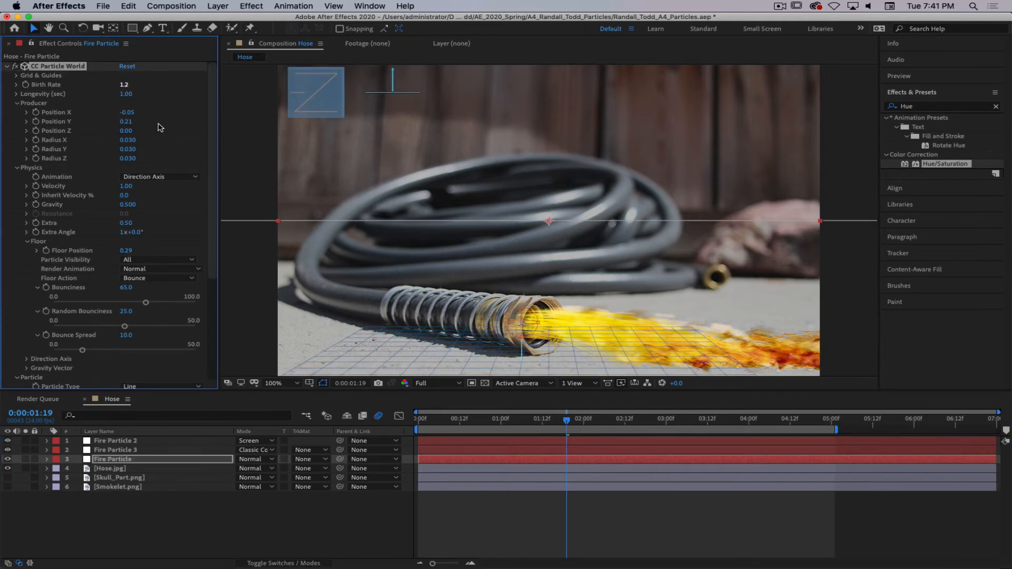
click(141, 460)
key(t)
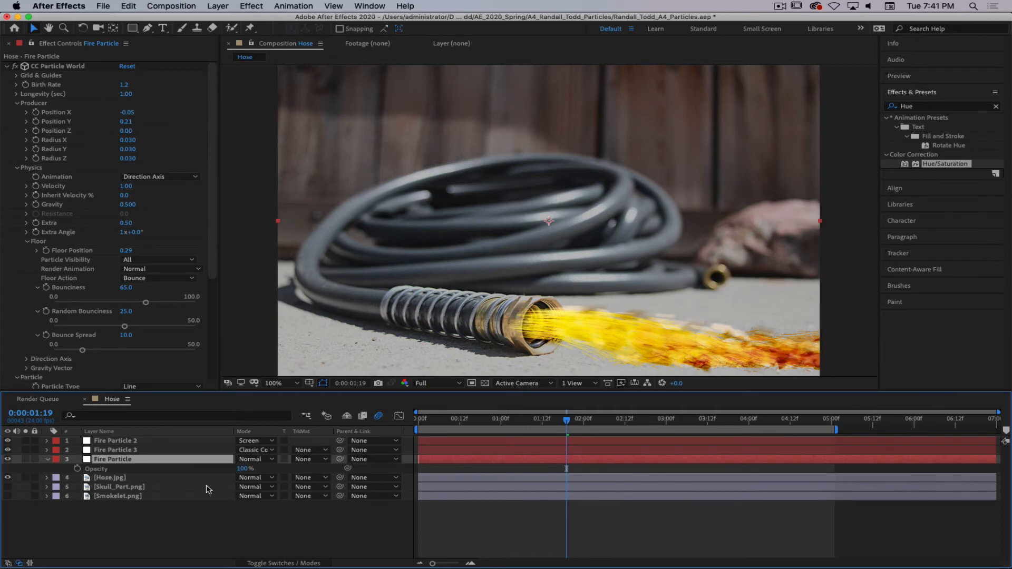
drag(244, 469, 219, 470)
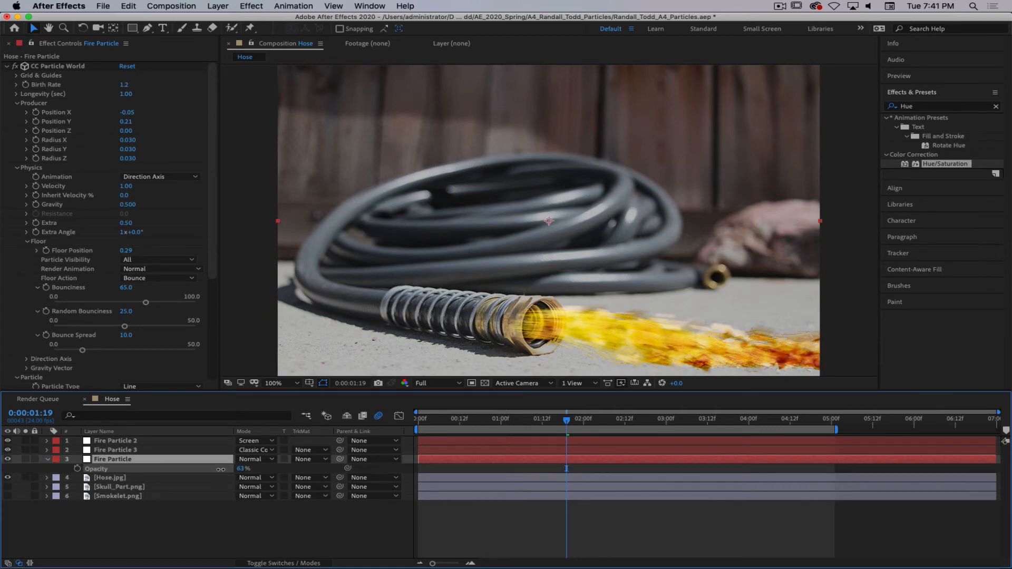
click(232, 551)
key(space)
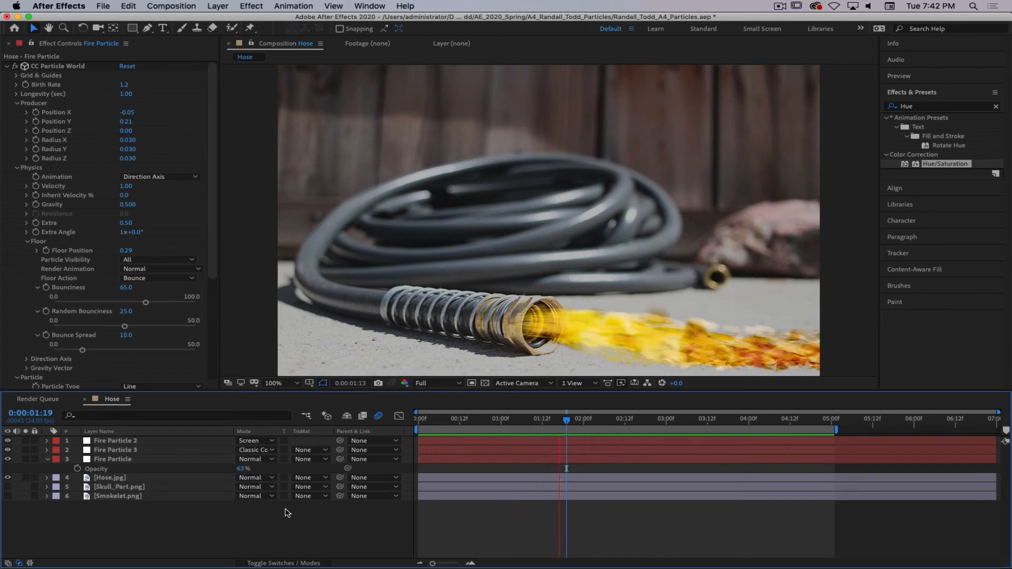
key(space)
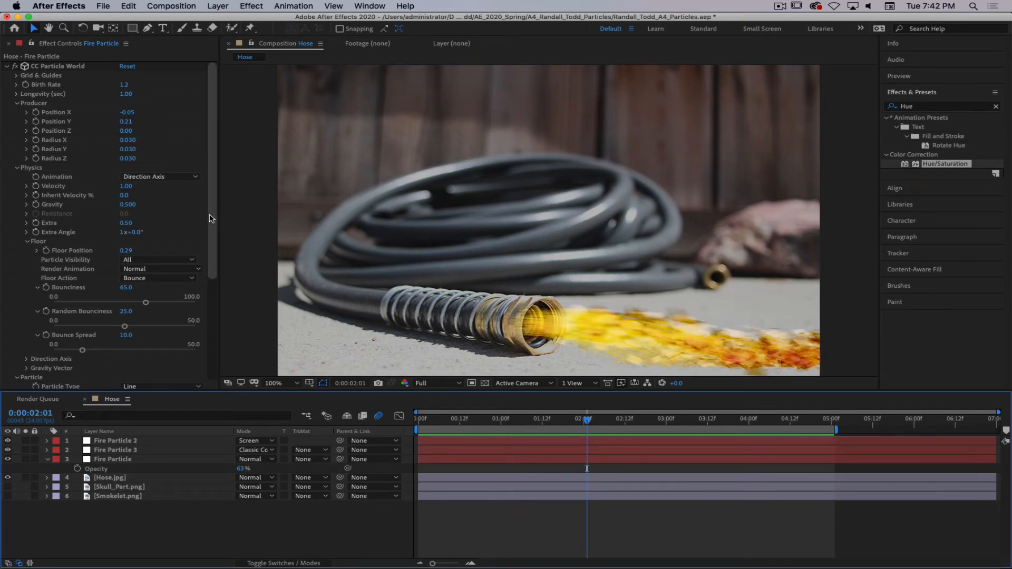
key(super+Tab)
key(super+Tab)
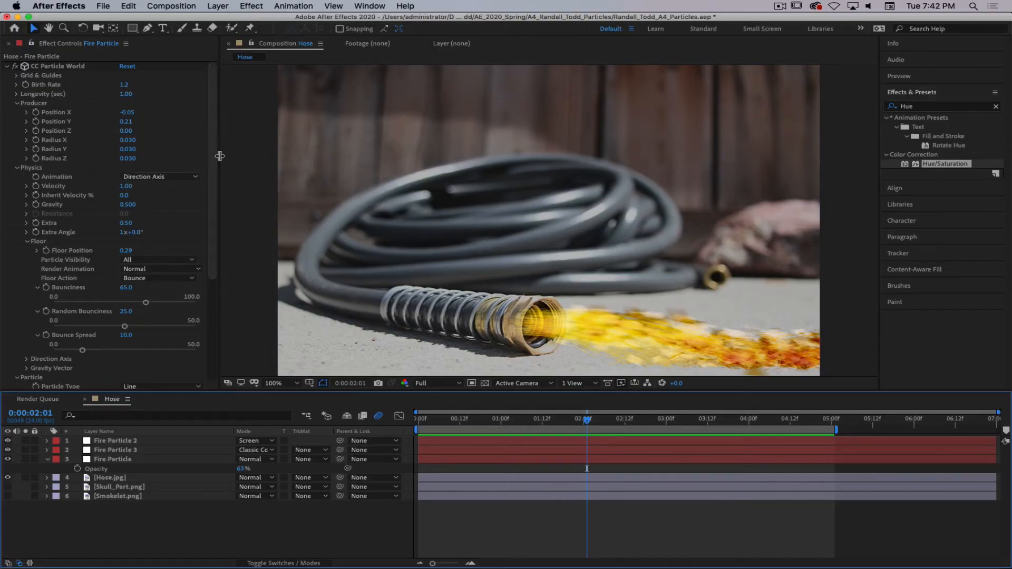
- Duplicate the Fire Particle 2 layer and set the copy's Physics Animation to Vortex
click(136, 442)
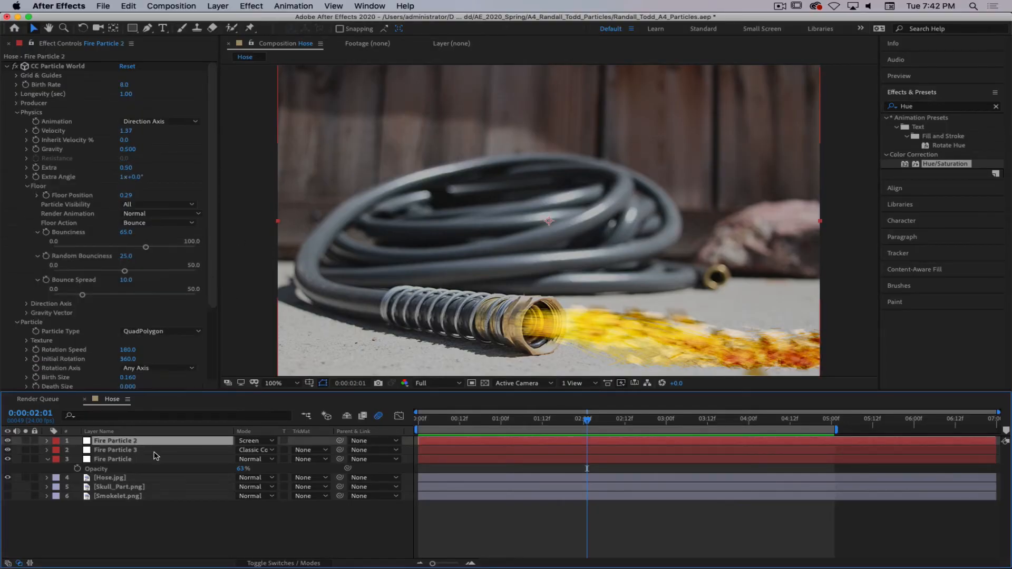
key(super+d)
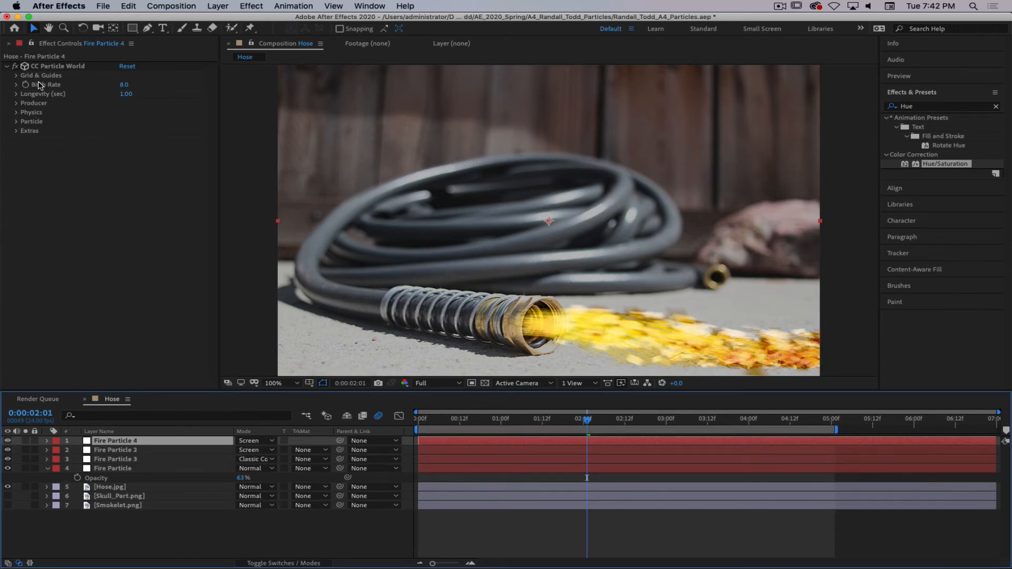
click(16, 103)
click(16, 168)
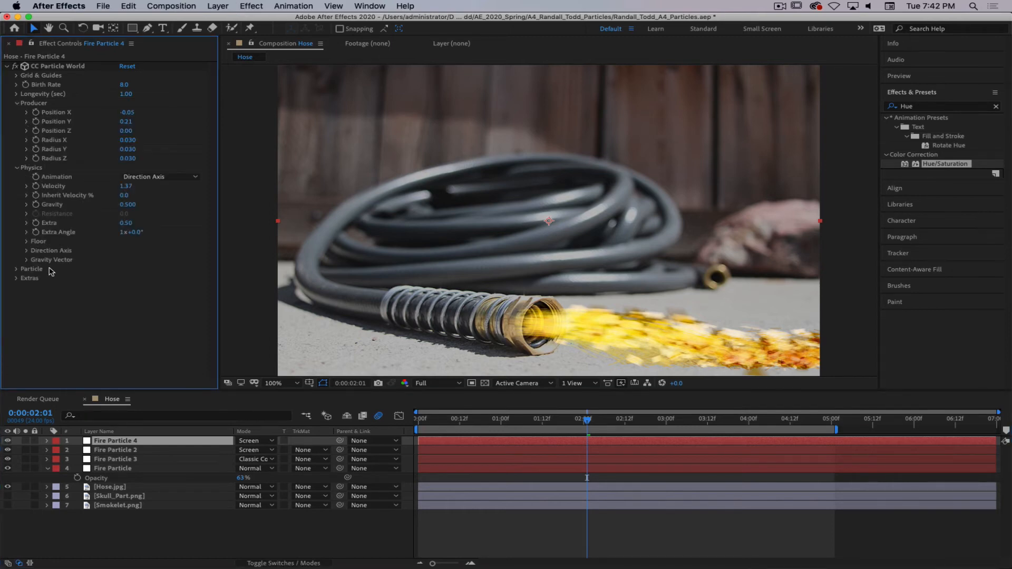
click(153, 177)
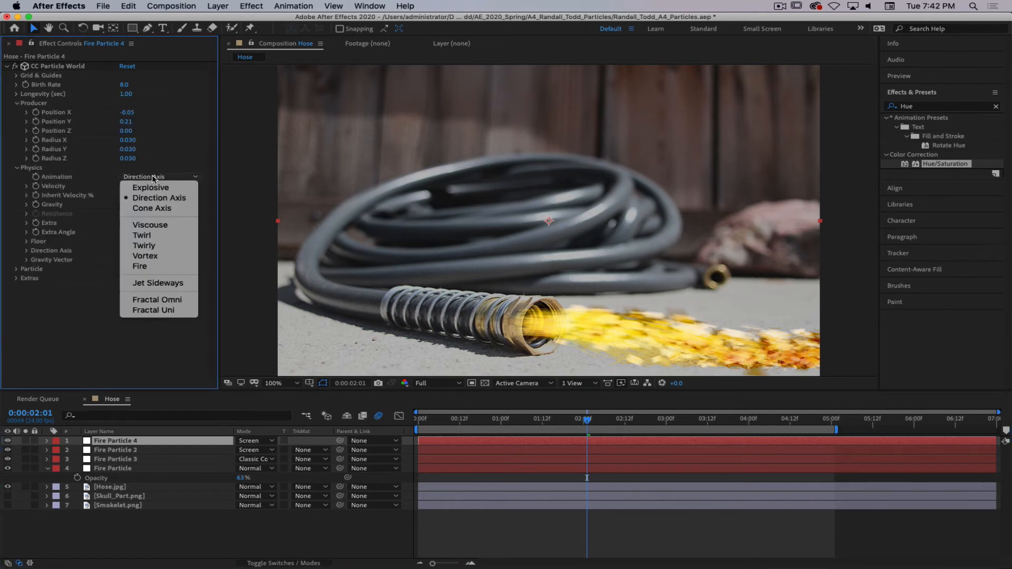
click(156, 259)
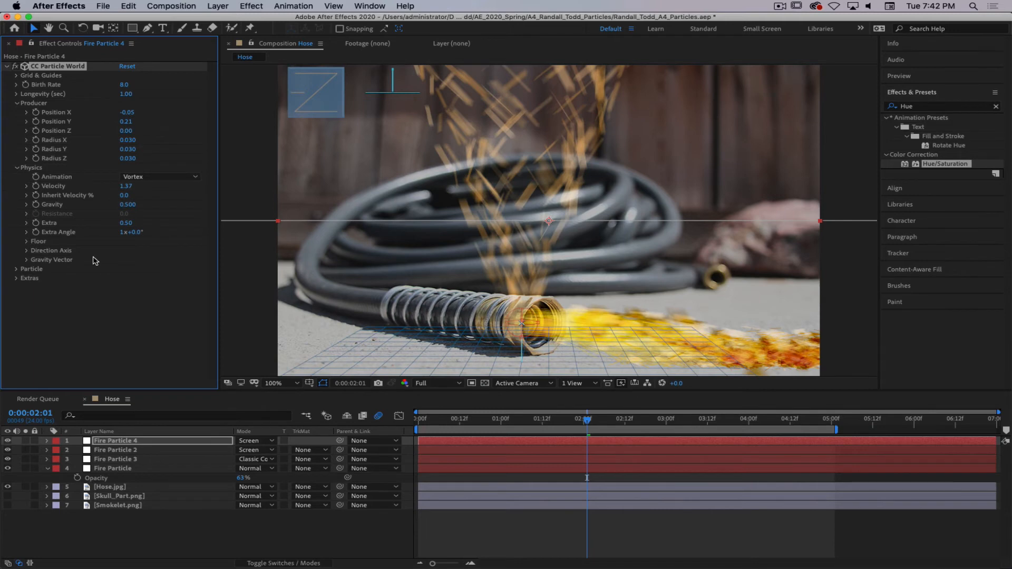
- Set the Effect Camera's Rotation X on Fire Particle 4 to -3.0°, trying and undoing changes to Distance and Rotation Y
click(16, 278)
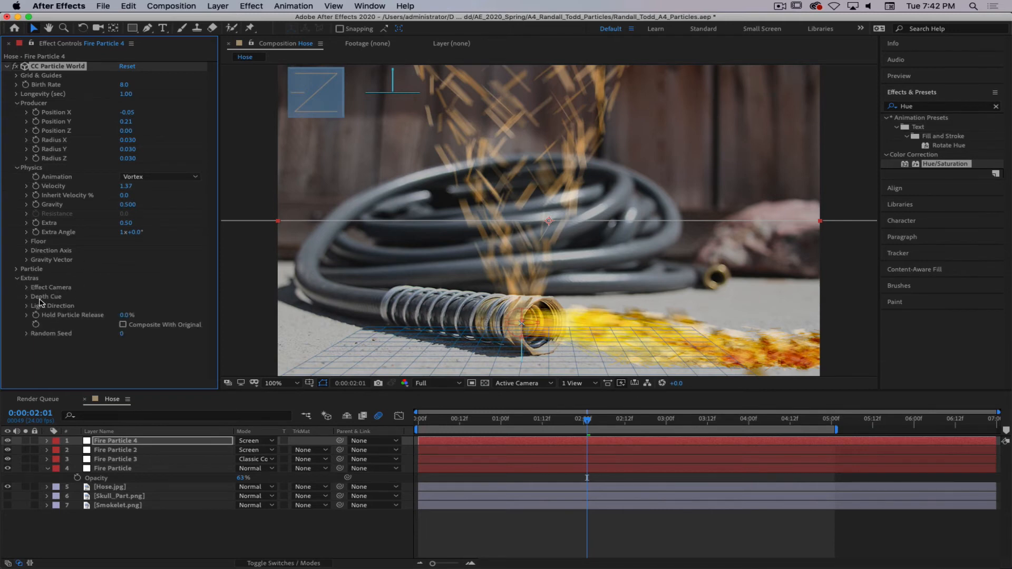
click(27, 288)
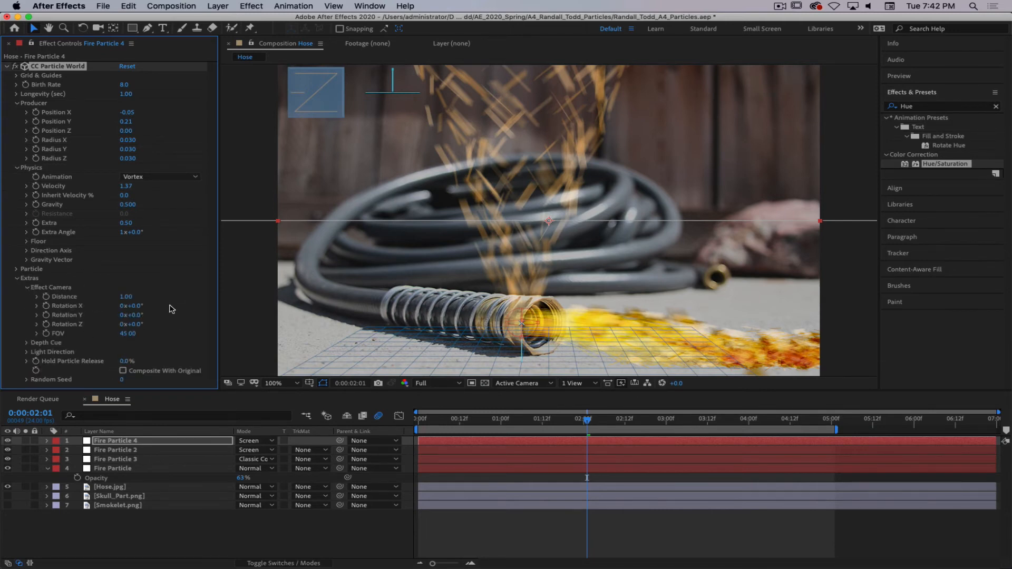
drag(145, 306, 130, 298)
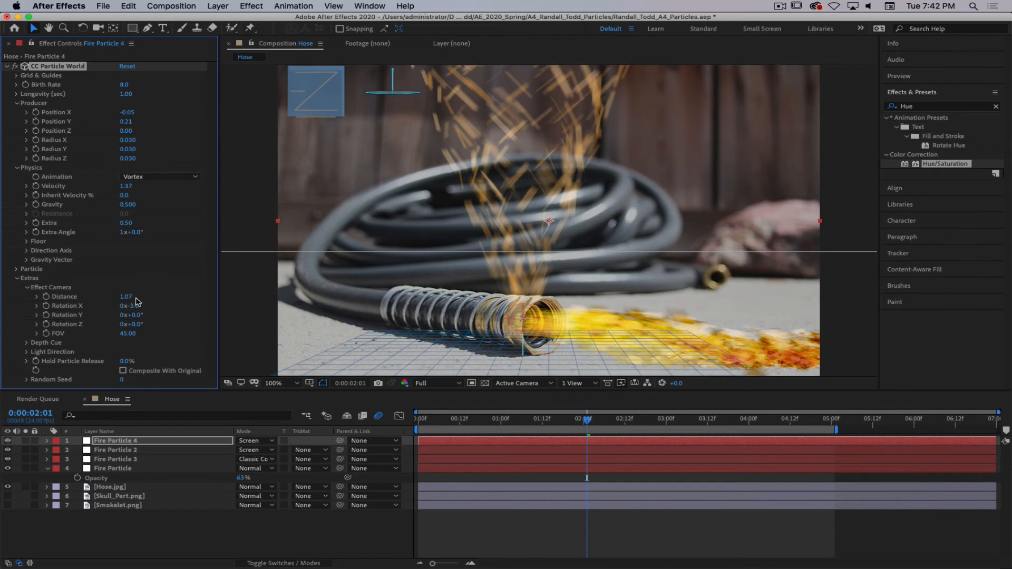
key(super+z)
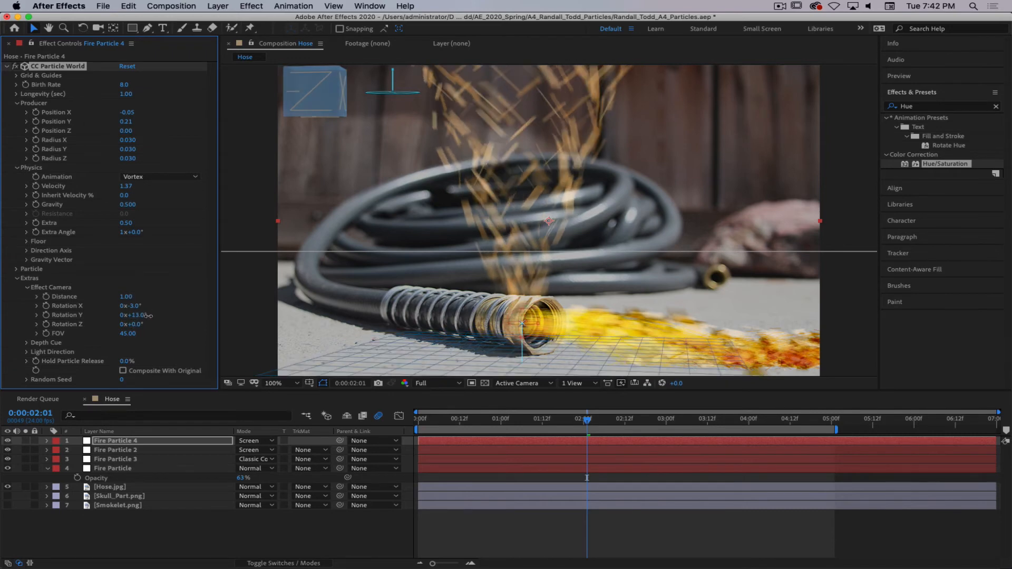
drag(139, 327, 202, 330)
key(super+z)
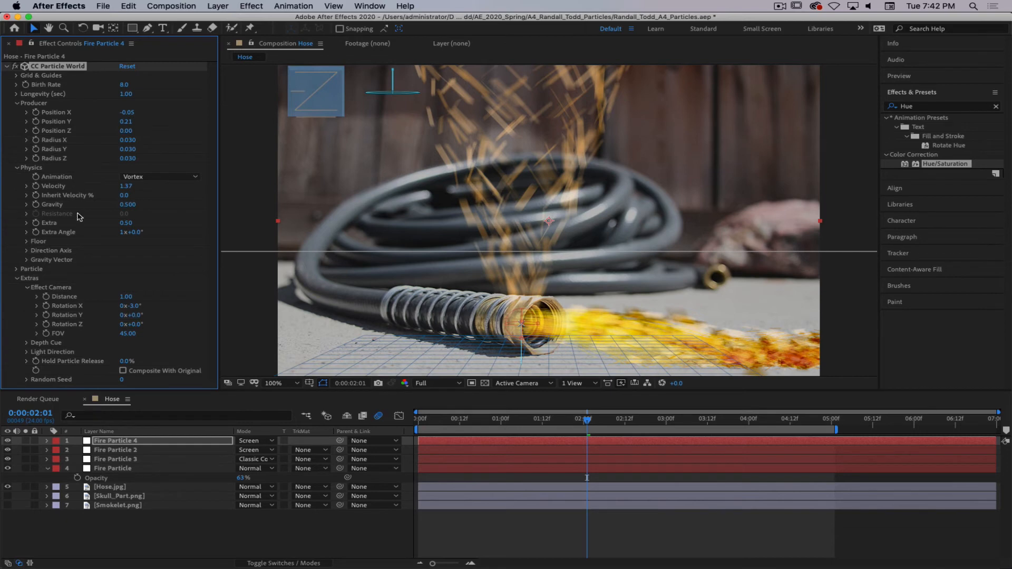
- Set Fire Particle 4's Gravity Vector to Gravity X 1.000 and Gravity Y 0.000, and its Physics Gravity to 0
click(27, 260)
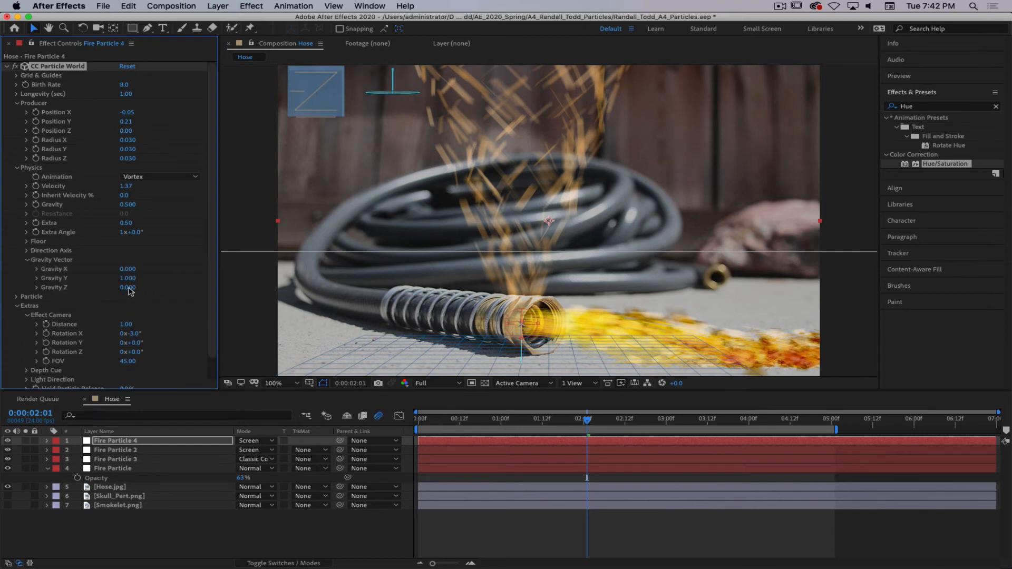
click(128, 269)
key(Return)
click(128, 279)
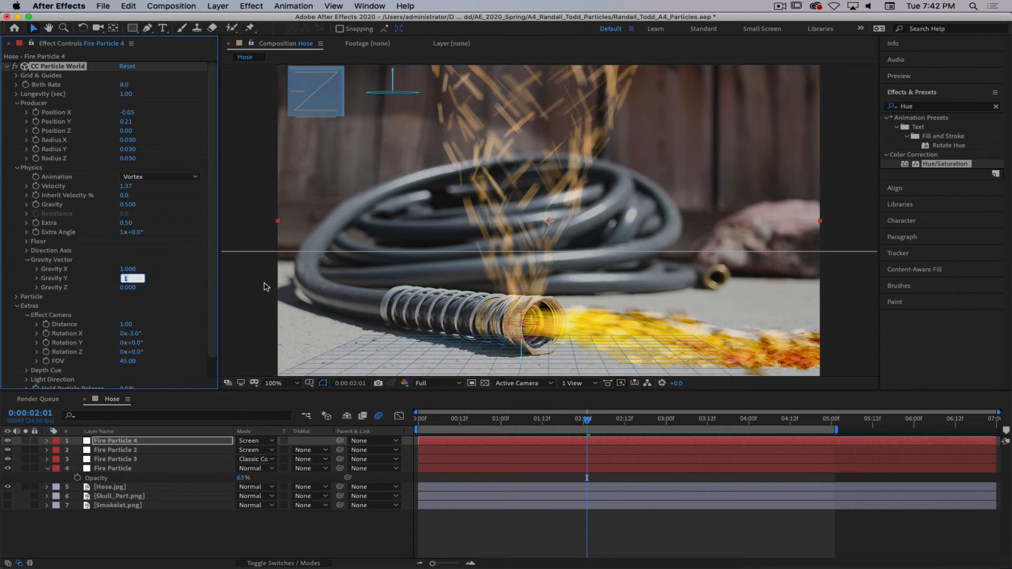
key(Return)
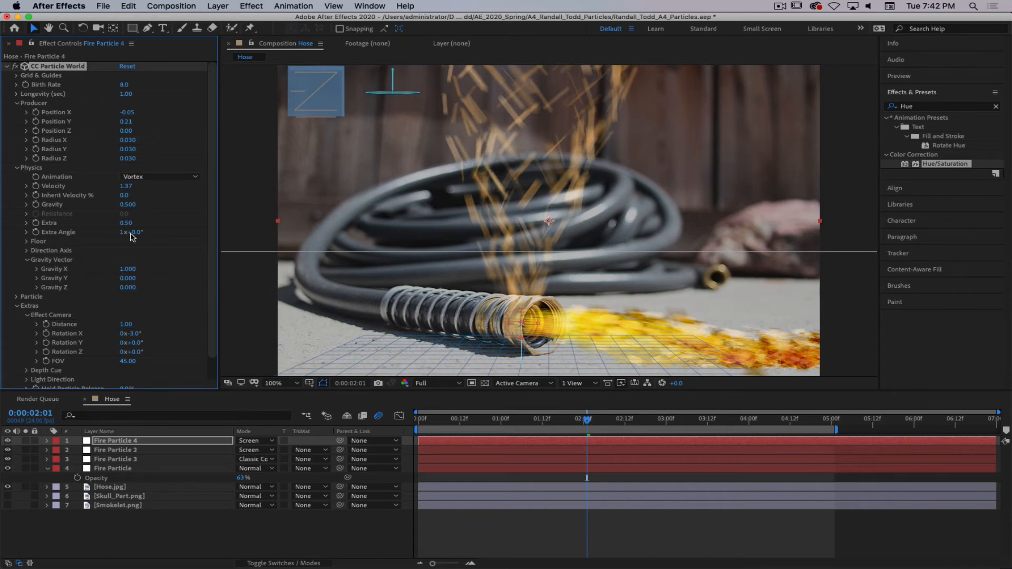
click(129, 205)
text(0)
key(Return)
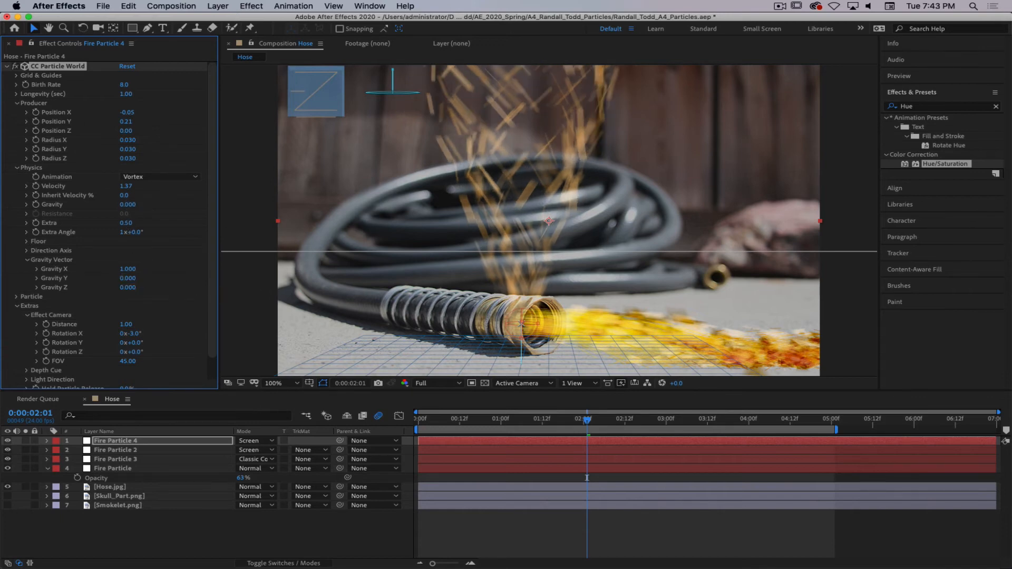
- Try Fire as Fire Particle 4's Physics Animation and switch back to Vortex
click(155, 177)
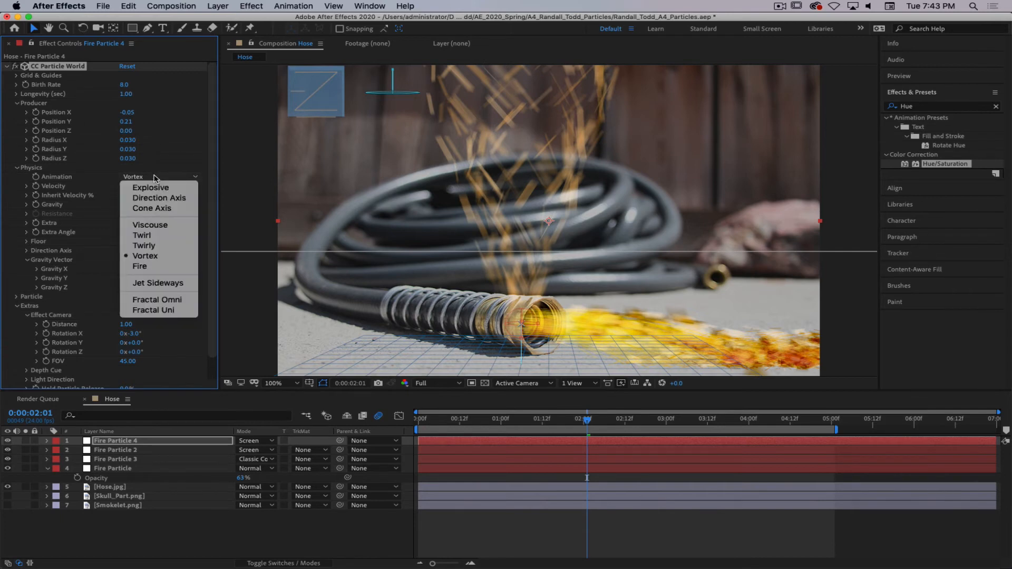
click(148, 266)
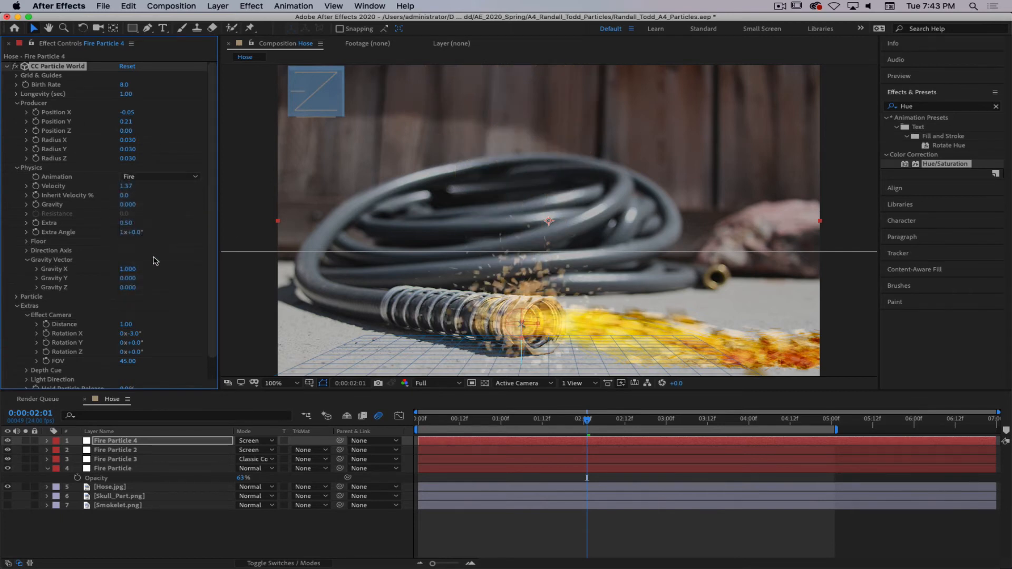
click(148, 178)
click(154, 257)
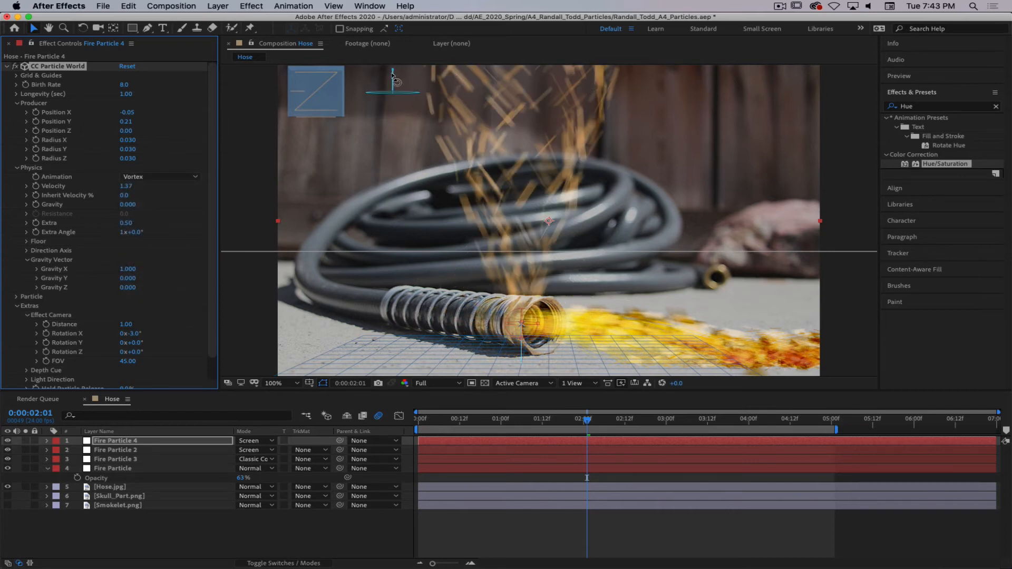
- Rotate Fire Particle 4's direction axis so the vortex points sideways along the fire stream
click(392, 73)
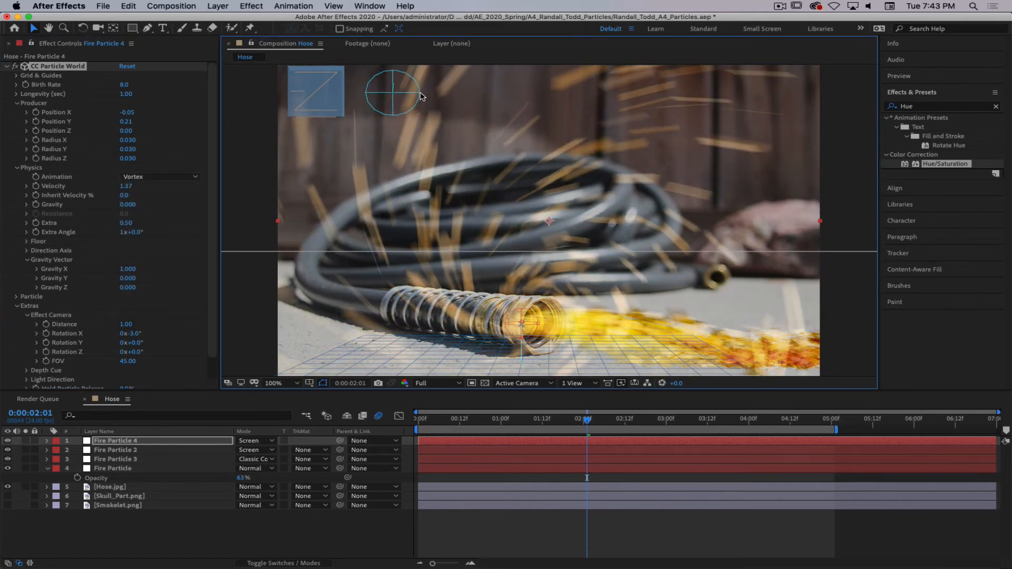
mouse_move(421, 97)
mouse_down()
mouse_move(449, 94)
mouse_move(418, 97)
mouse_move(435, 115)
mouse_up()
key(super+z)
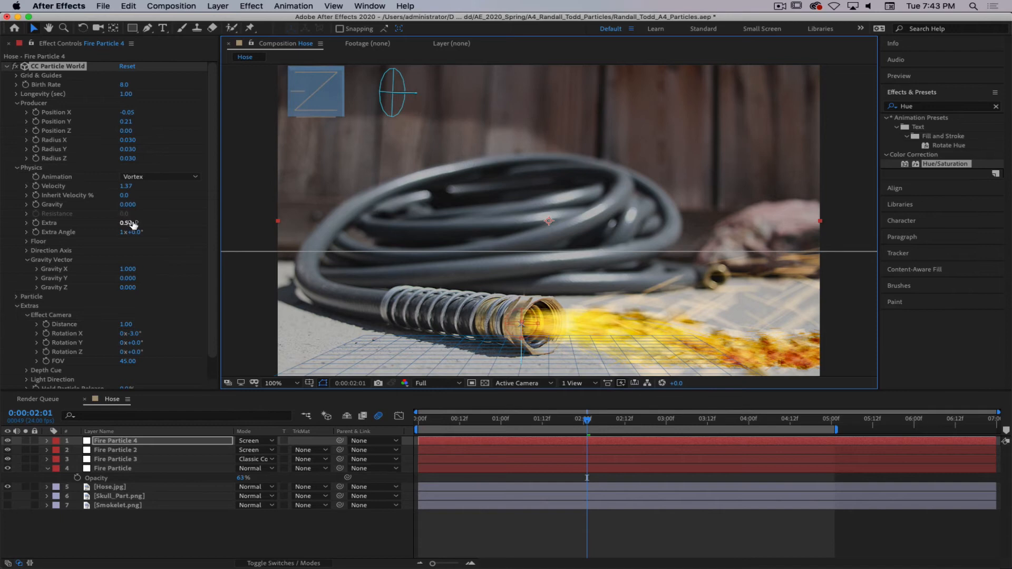
- Reduce Fire Particle 4's Velocity to 0.33 while playing back the fire stream
drag(121, 187, 56, 194)
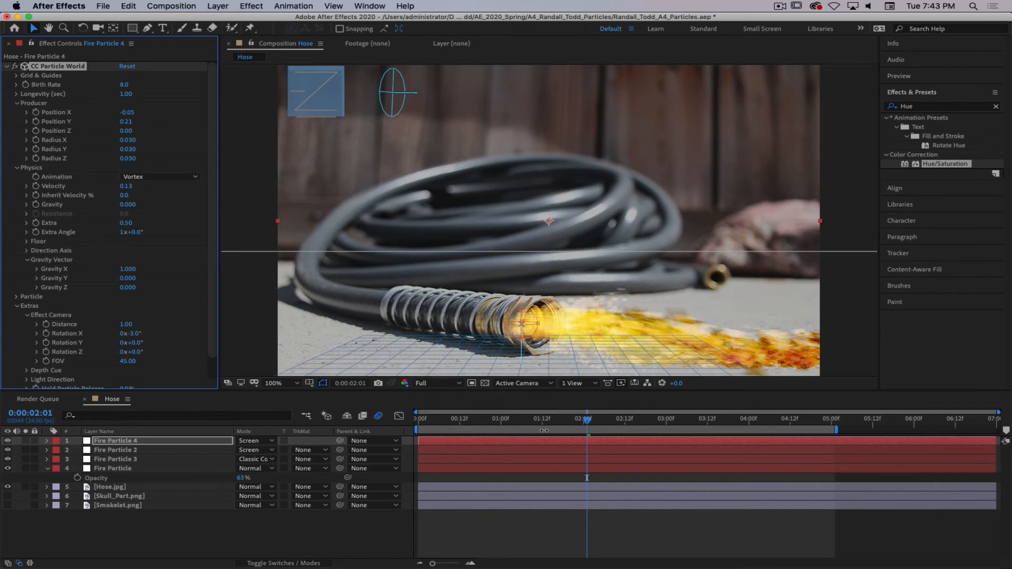
drag(534, 425, 418, 425)
key(space)
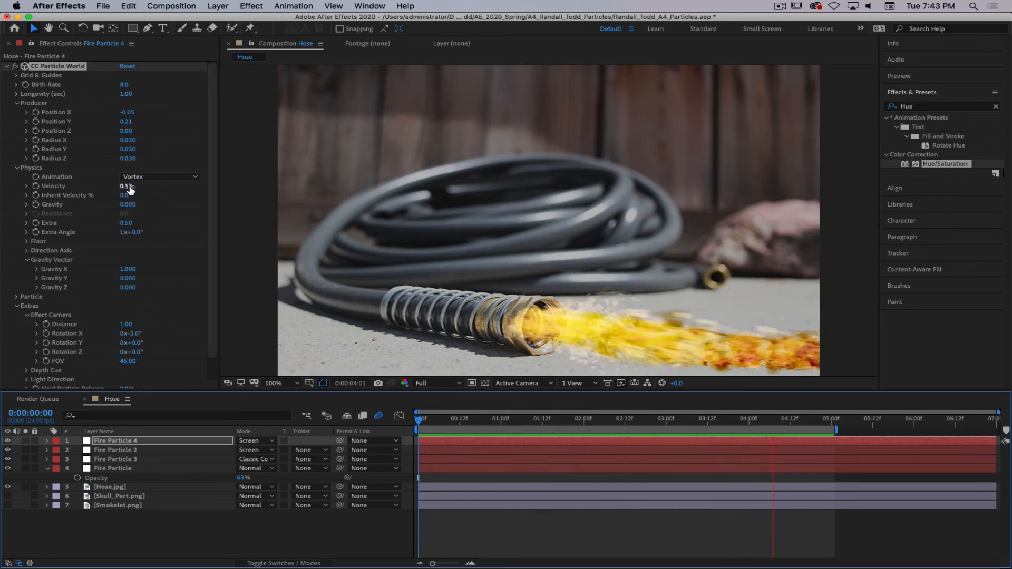
drag(128, 186, 143, 188)
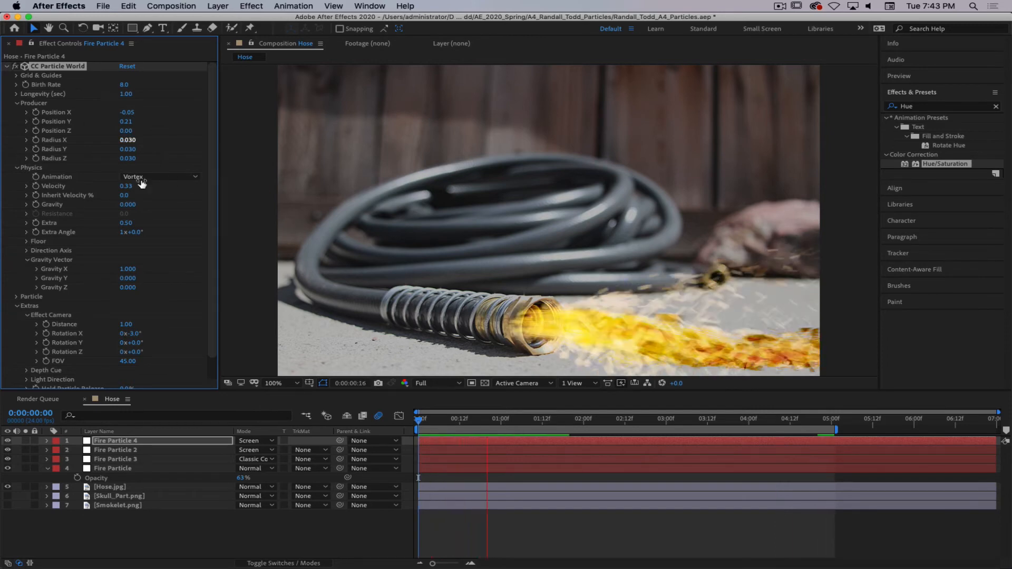
key(space)
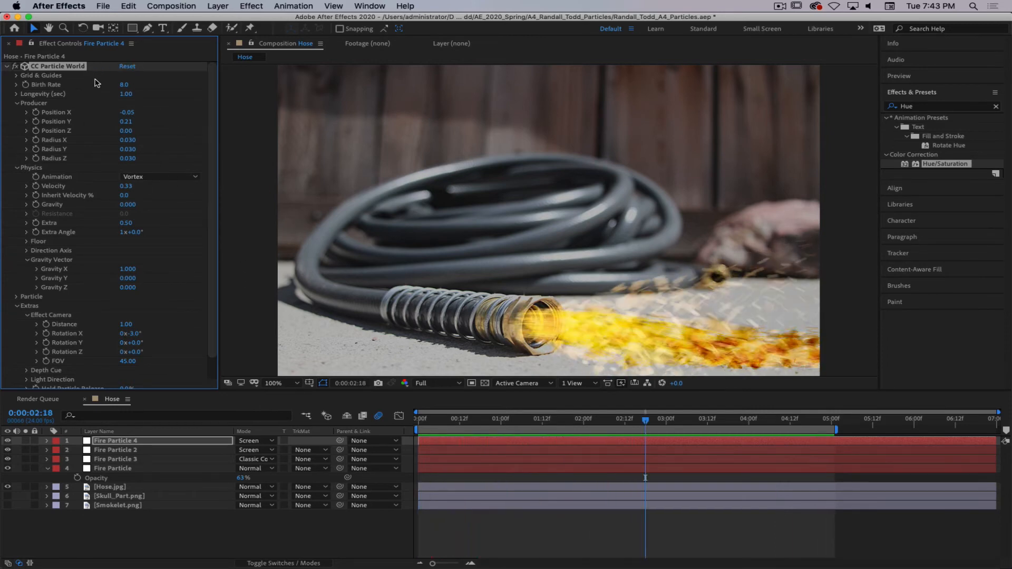
- Tilt Fire Particle 4's direction axis slightly downward, and compare the playback with the Fire Tornado image results in Chrome
drag(424, 98, 422, 127)
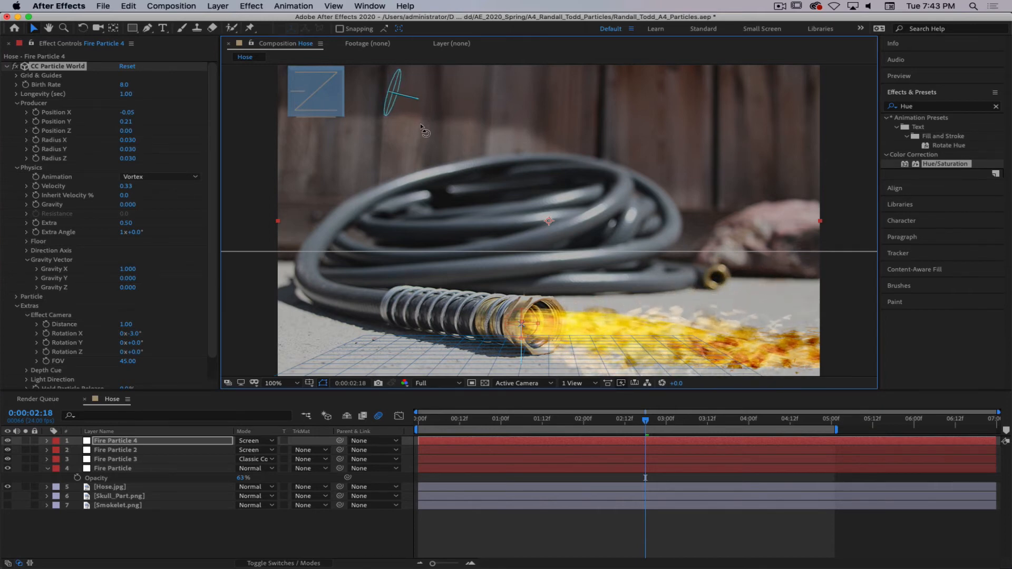
key(space)
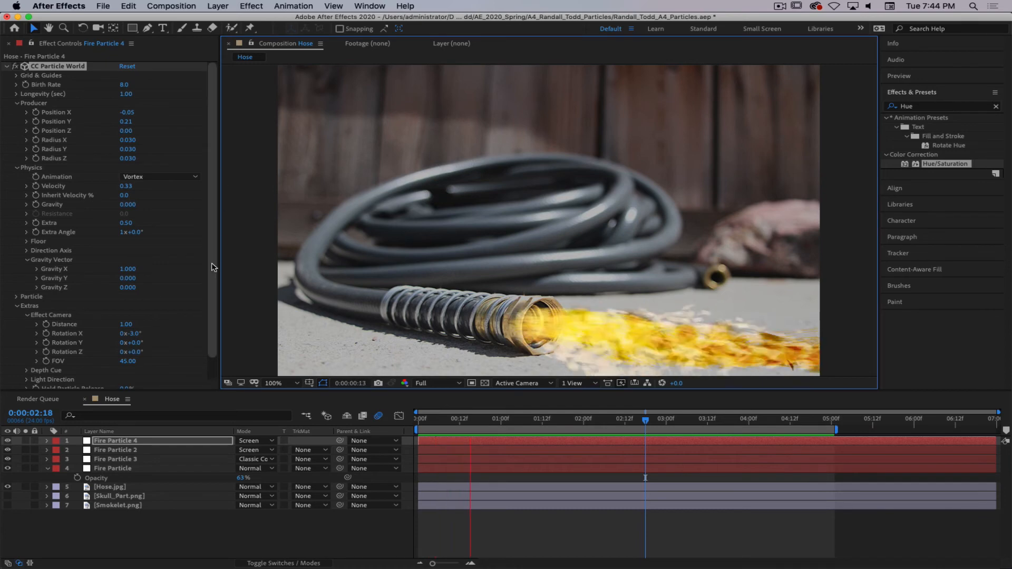
scroll(211, 367, down, 2)
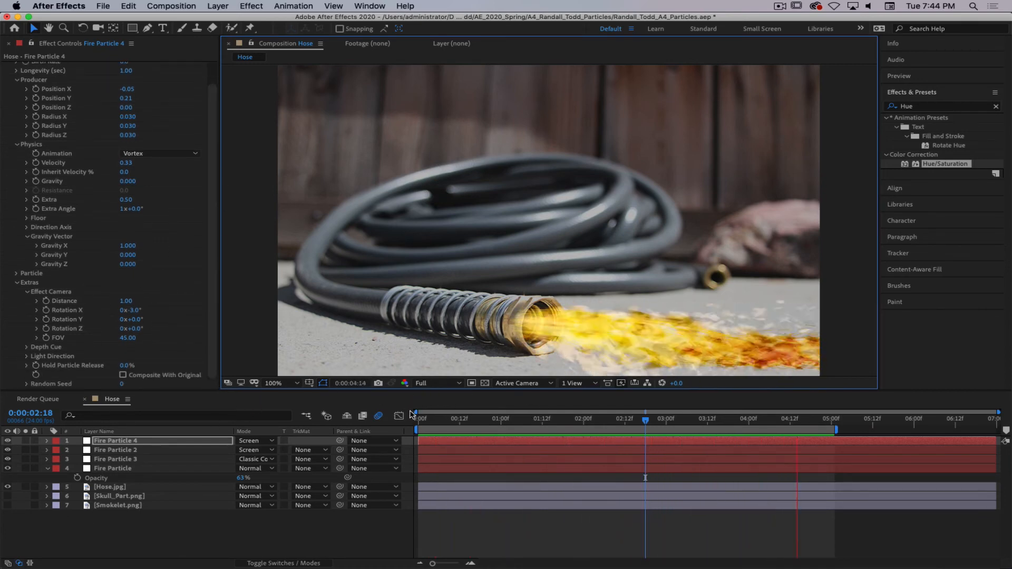
scroll(213, 210, up, 2)
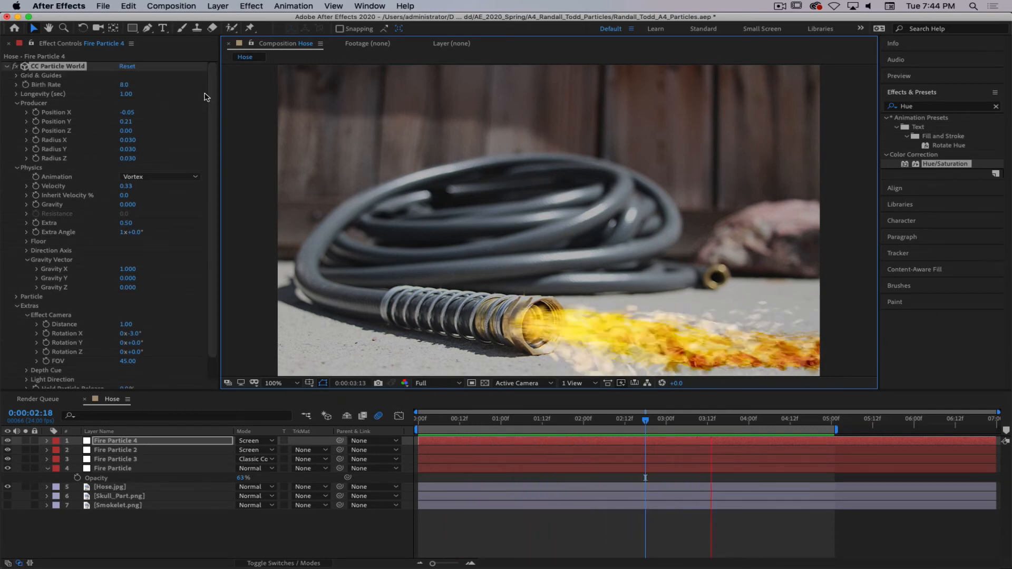
key(super+Tab)
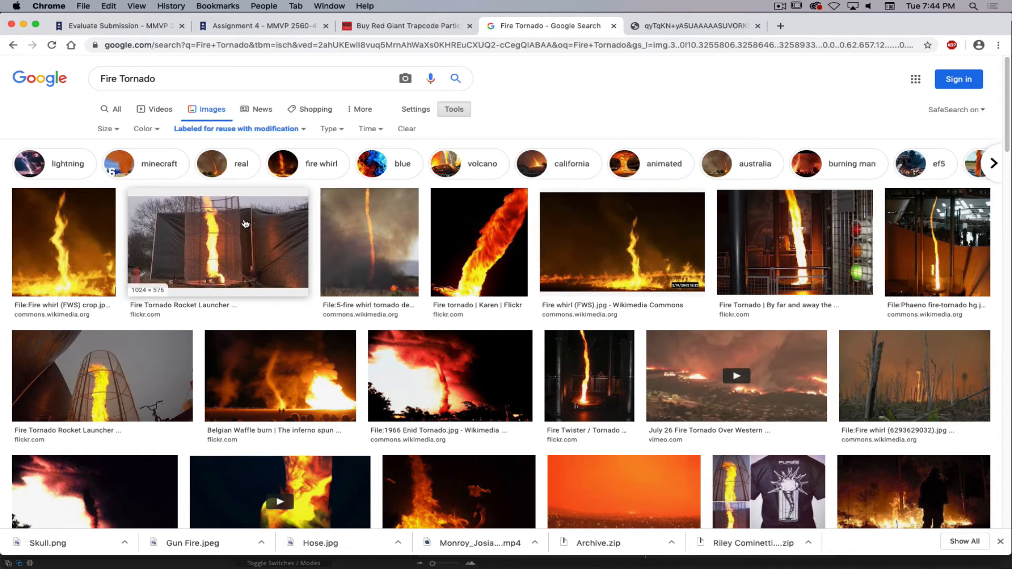
key(super+Tab)
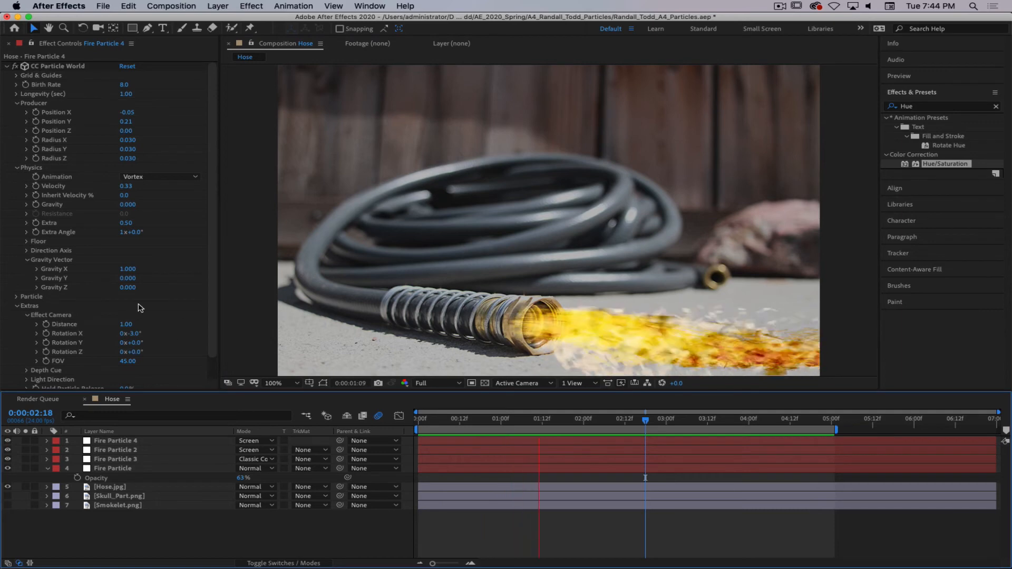
- Duplicate the Fire Particle 2 layer and set the copy's Random Seed to 456
click(137, 452)
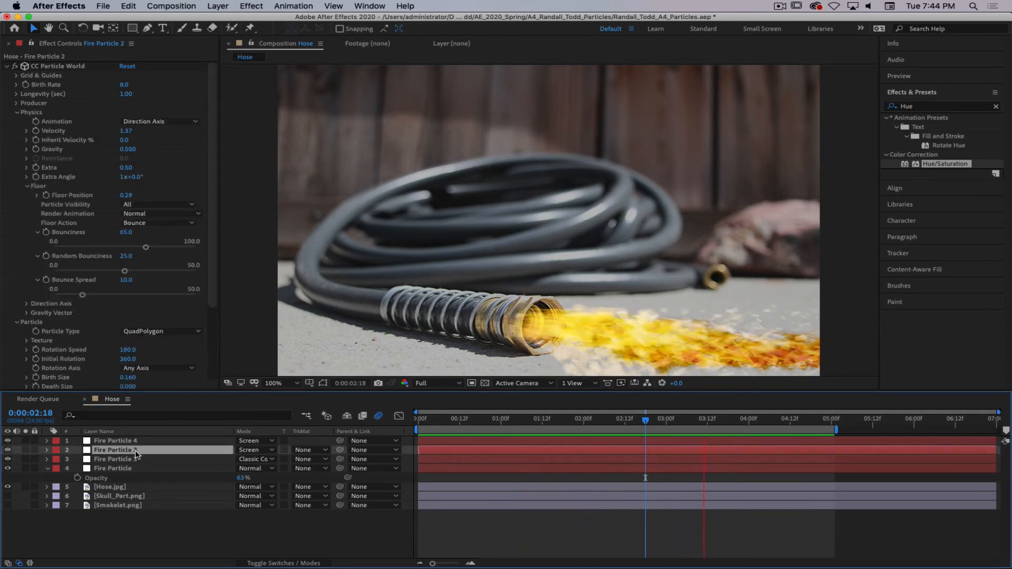
key(super+d)
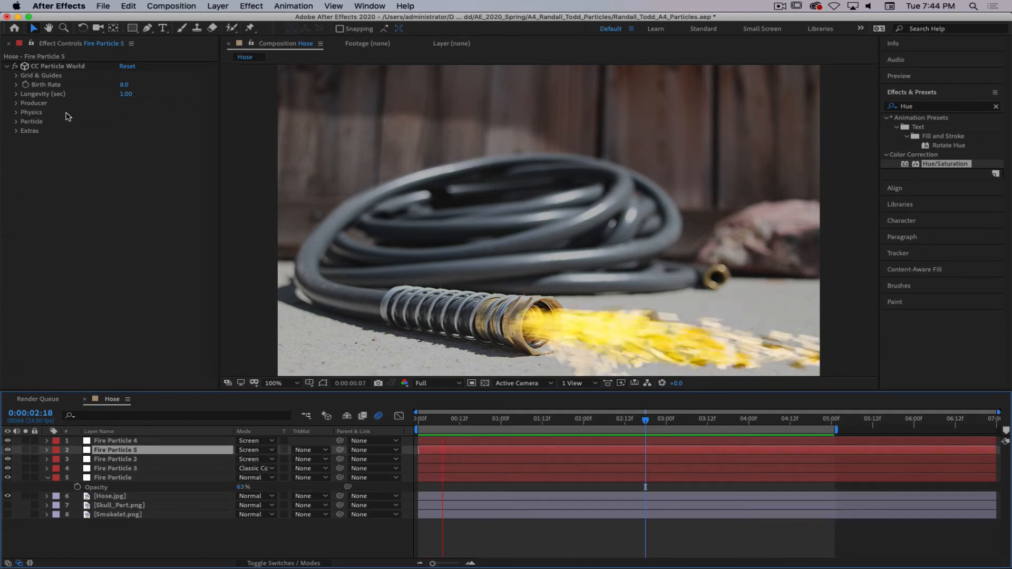
click(16, 131)
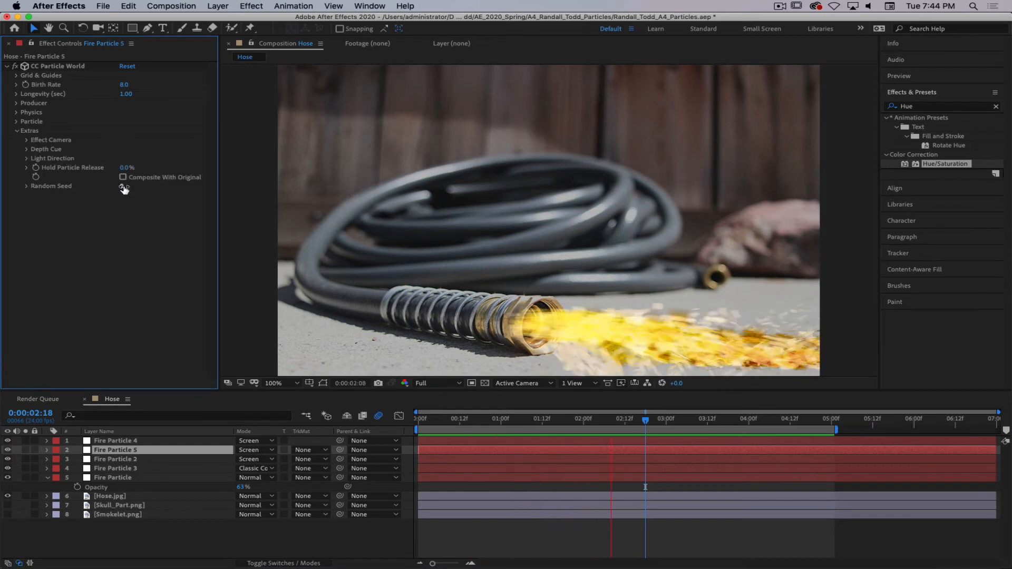
click(125, 187)
text(456)
key(Return)
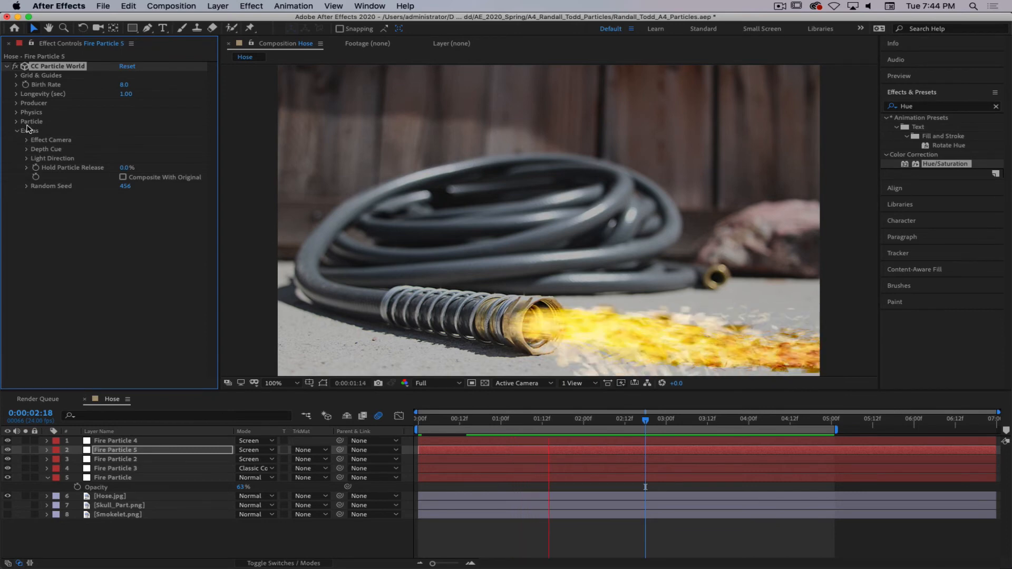
- Limit the work area to the span from about 0:00:01:12 to 0:00:04:00
drag(591, 421, 751, 431)
key(b)
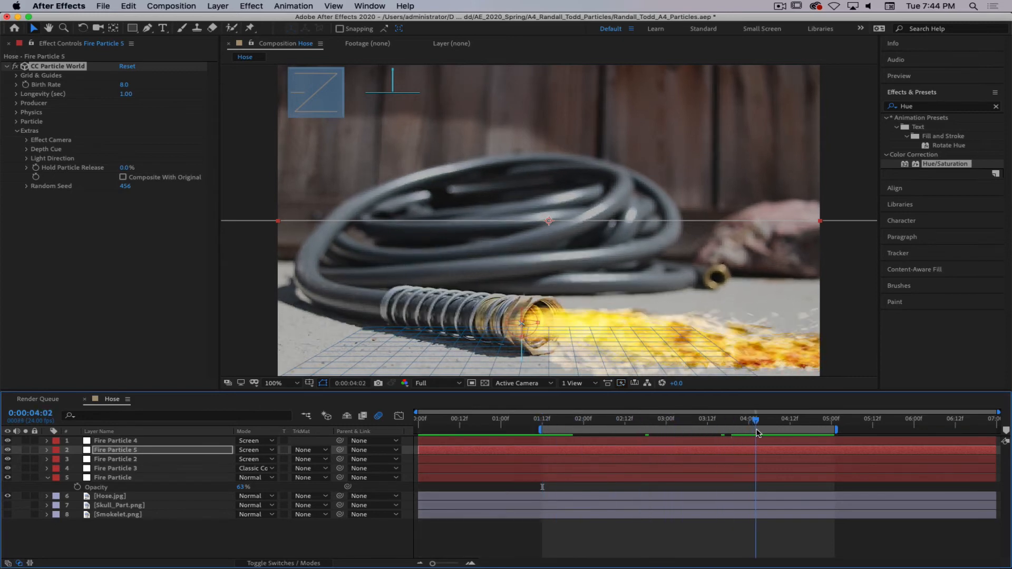
key(n)
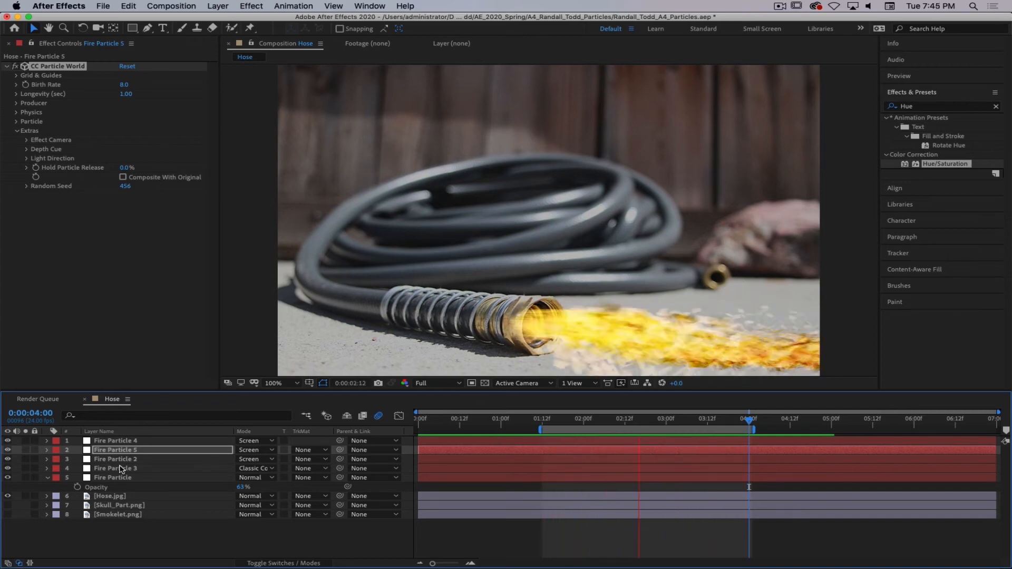
- Change Fire Particle 4's blending mode to Color Burn after trying Color Dodge, and reduce the layer's Opacity to 74%
click(159, 442)
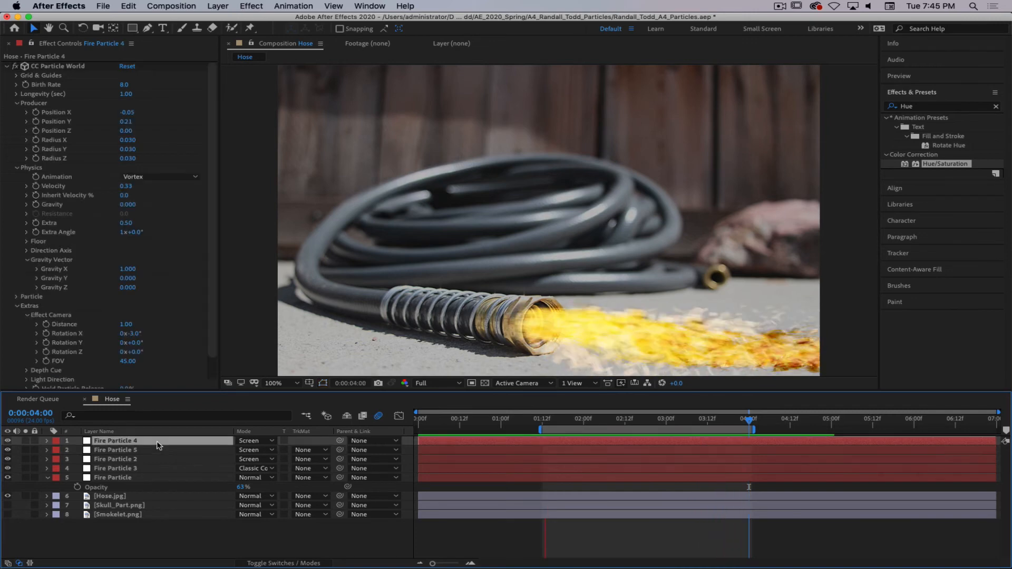
click(259, 441)
click(284, 268)
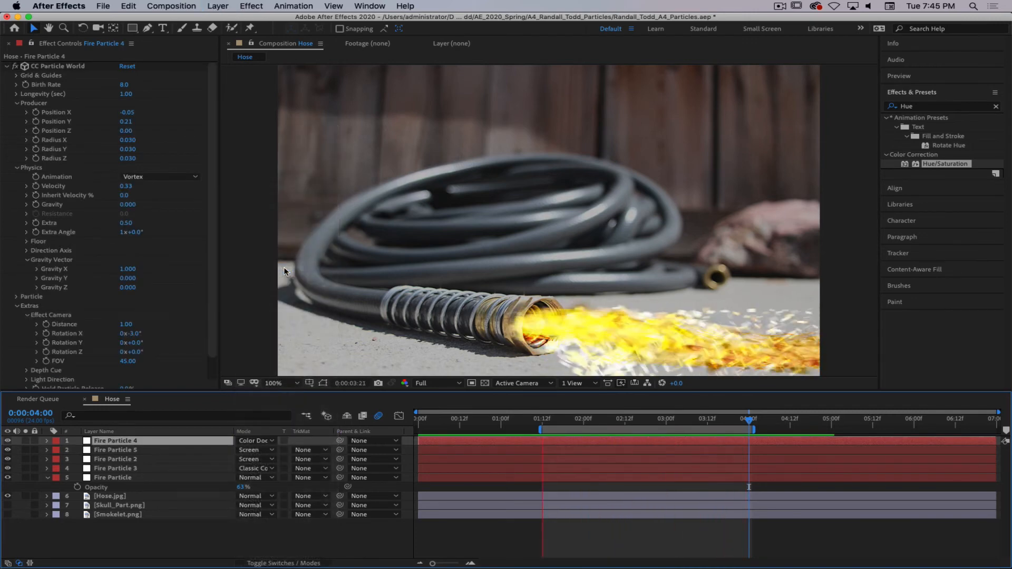
click(256, 441)
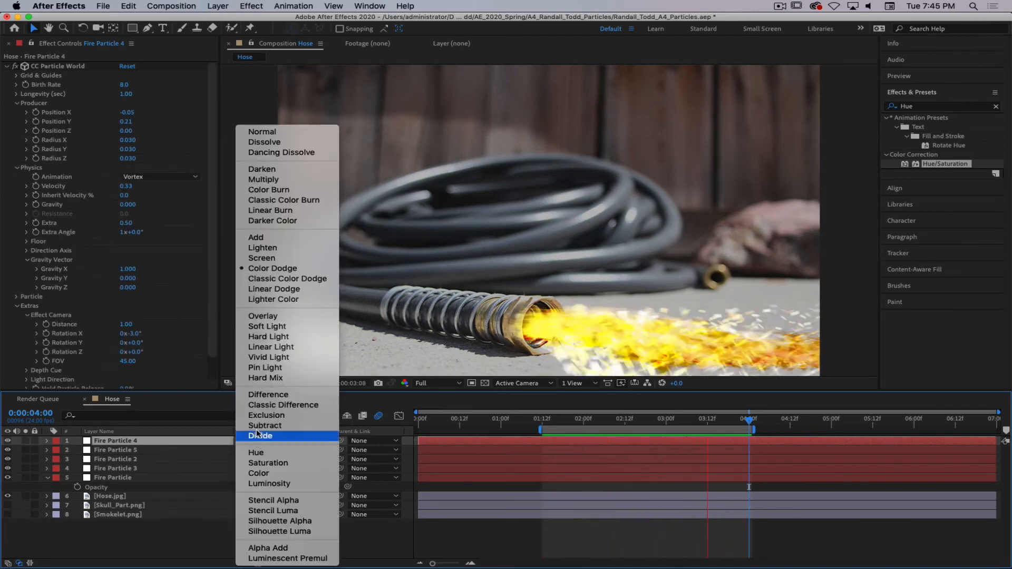
click(264, 191)
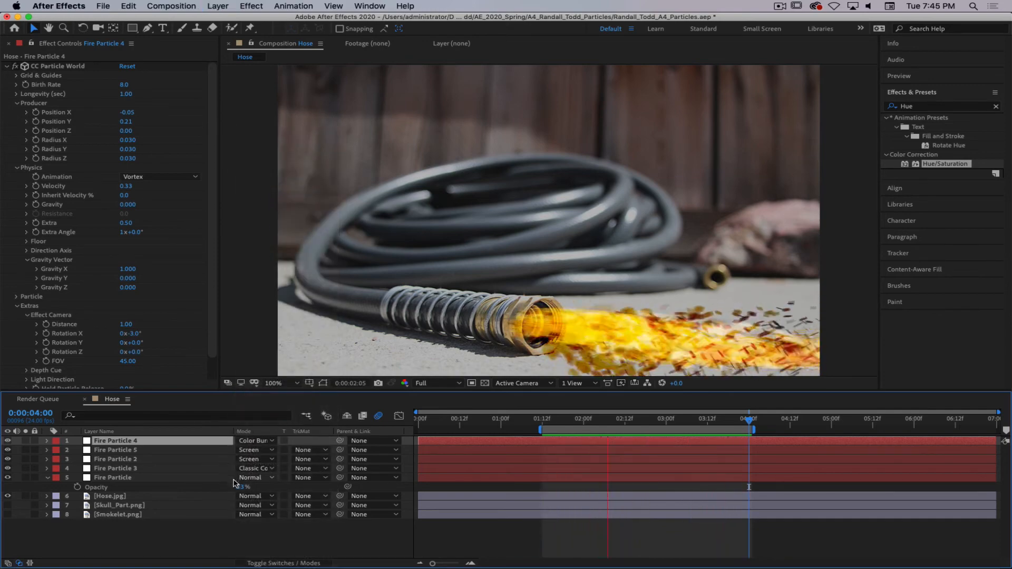
key(t)
drag(242, 450, 228, 451)
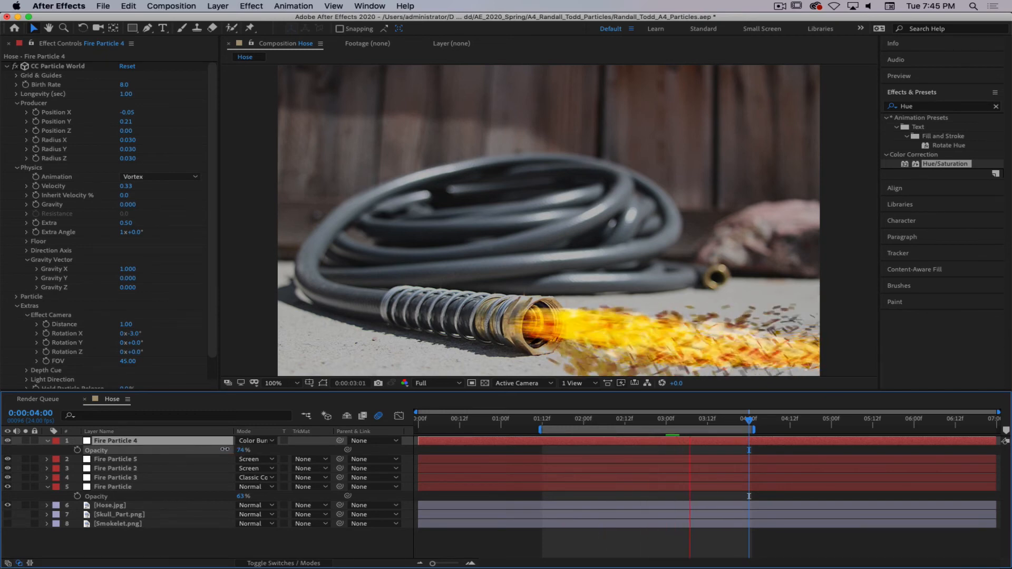
- Set Fire Particle 4's Opacity to 85% and change its blending mode to Classic Color Burn
drag(225, 450, 220, 451)
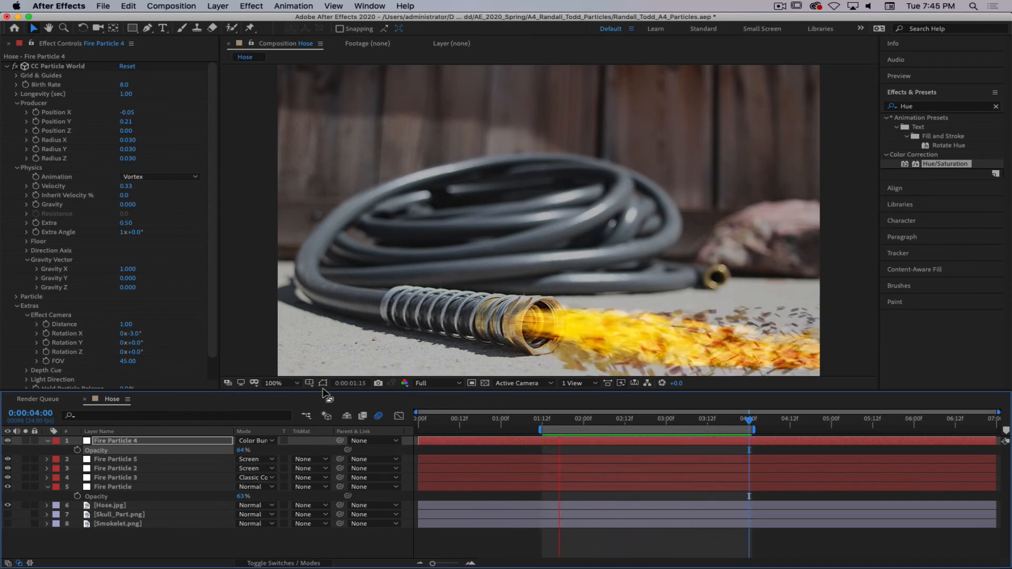
drag(242, 449, 229, 450)
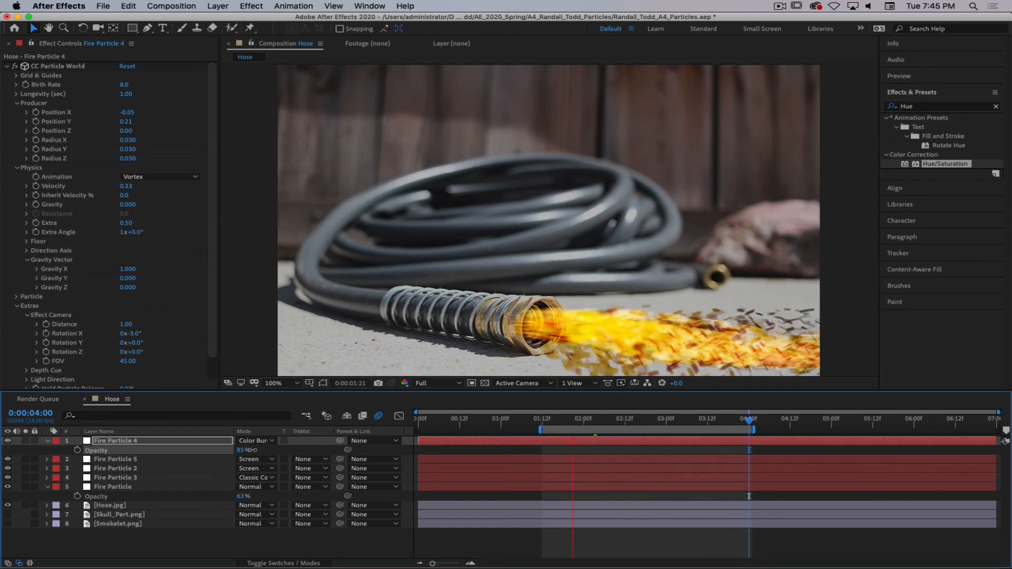
scroll(214, 224, down, 2)
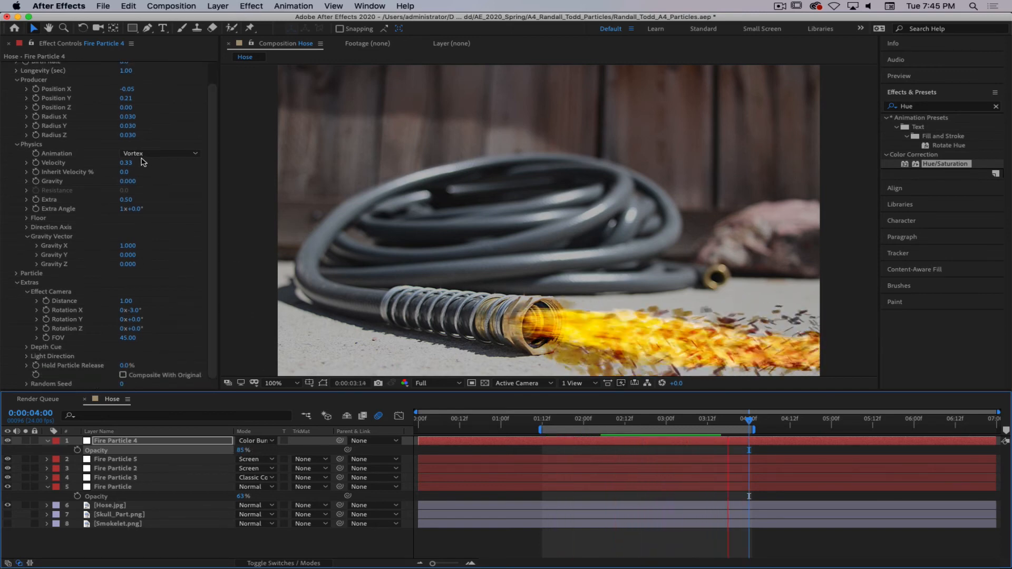
click(256, 441)
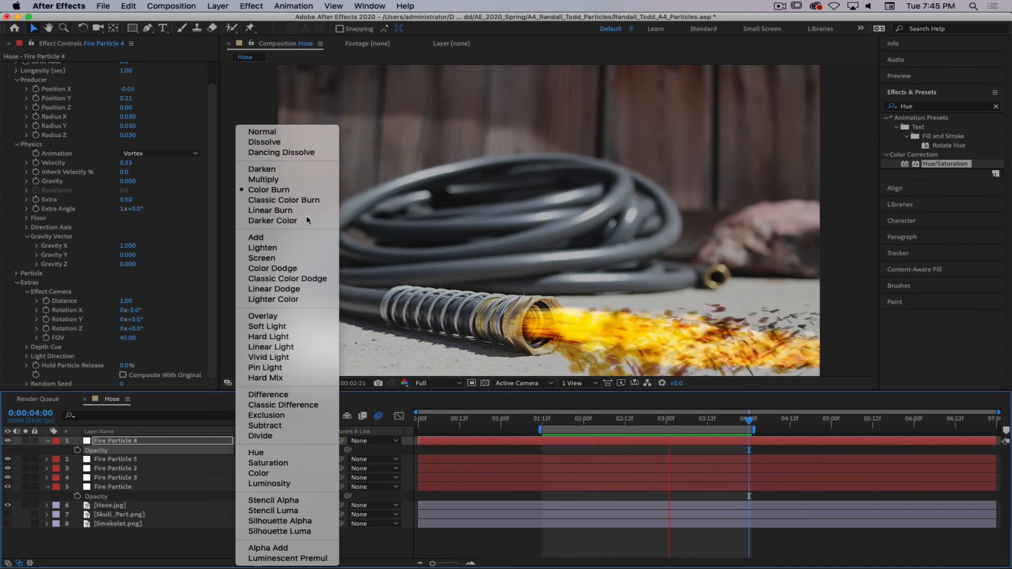
click(302, 200)
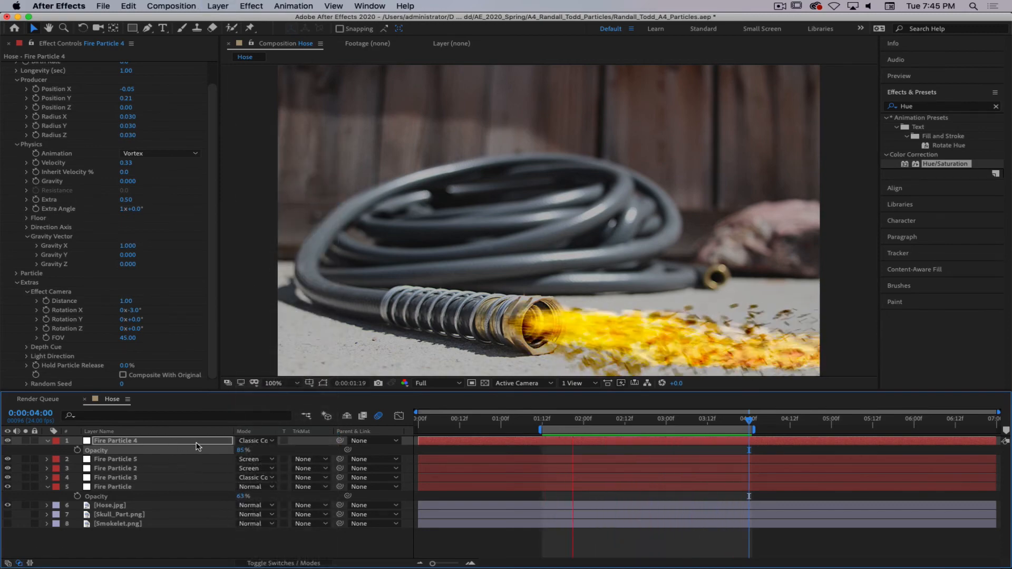
- Change Fire Particle 4's particle Transfer Mode to Add after trying Screen
scroll(170, 176, up, 2)
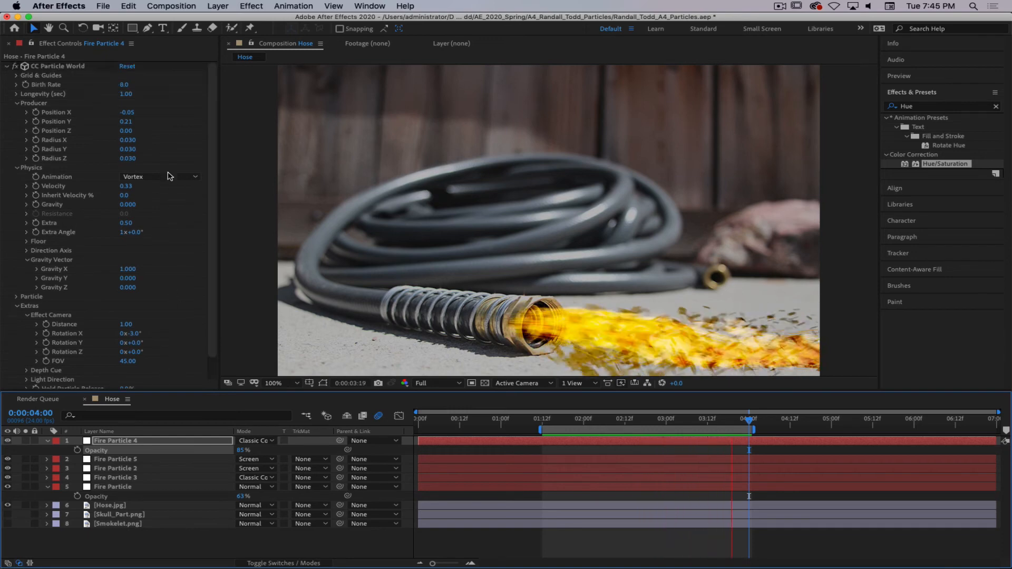
scroll(124, 279, down, 2)
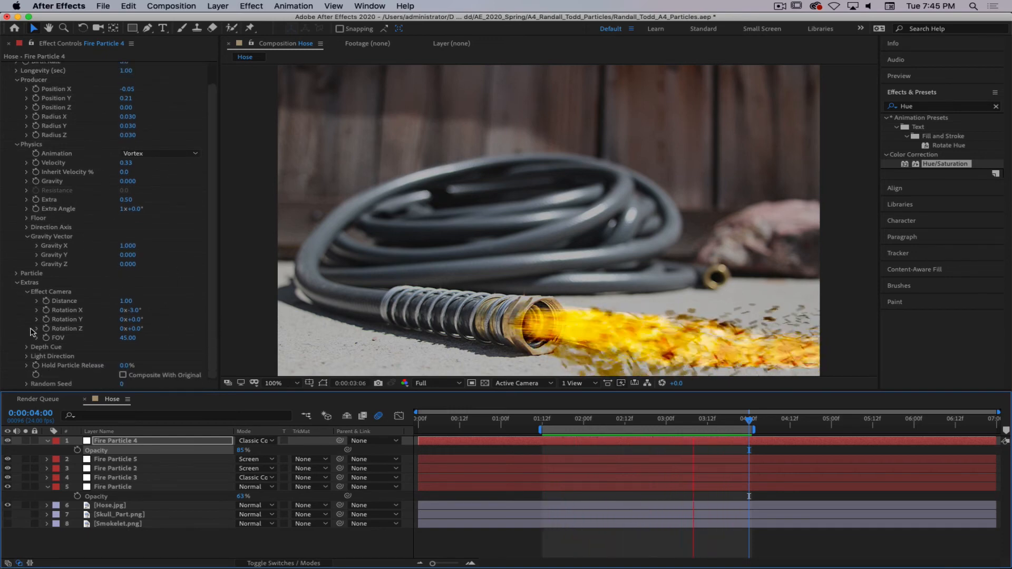
click(17, 273)
scroll(113, 337, down, 10)
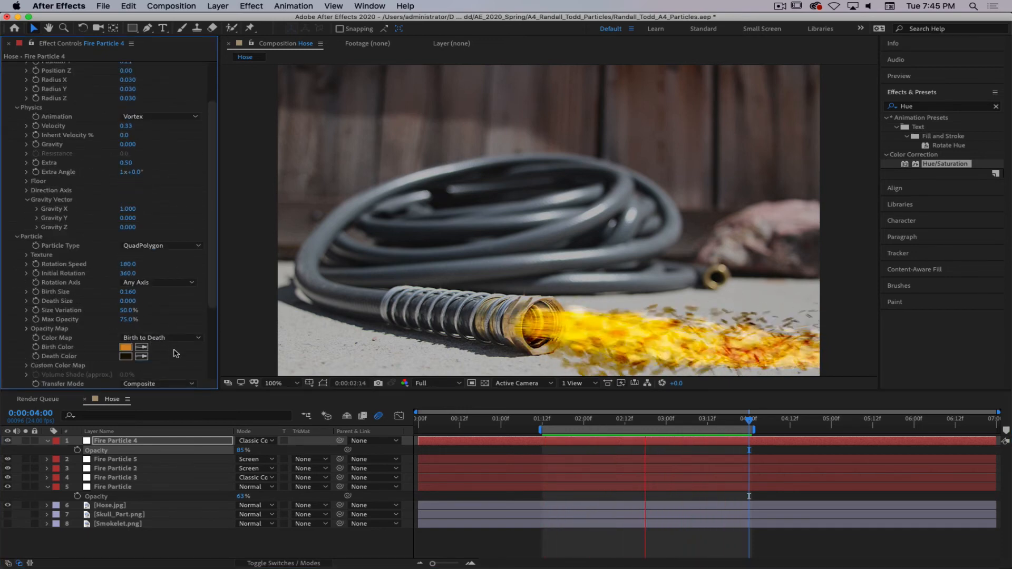
scroll(170, 365, down, 2)
click(158, 274)
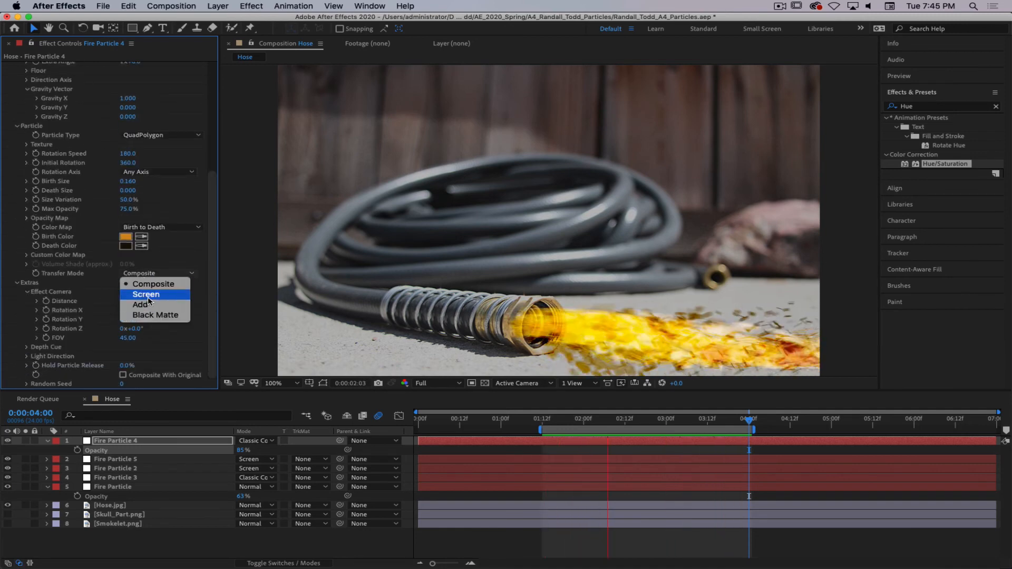
click(147, 295)
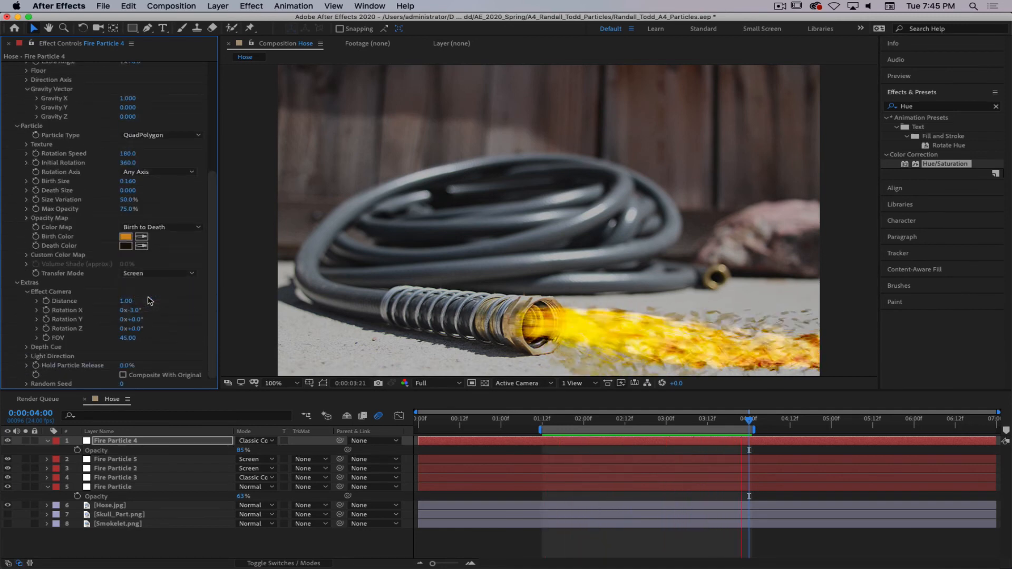
click(147, 278)
click(150, 307)
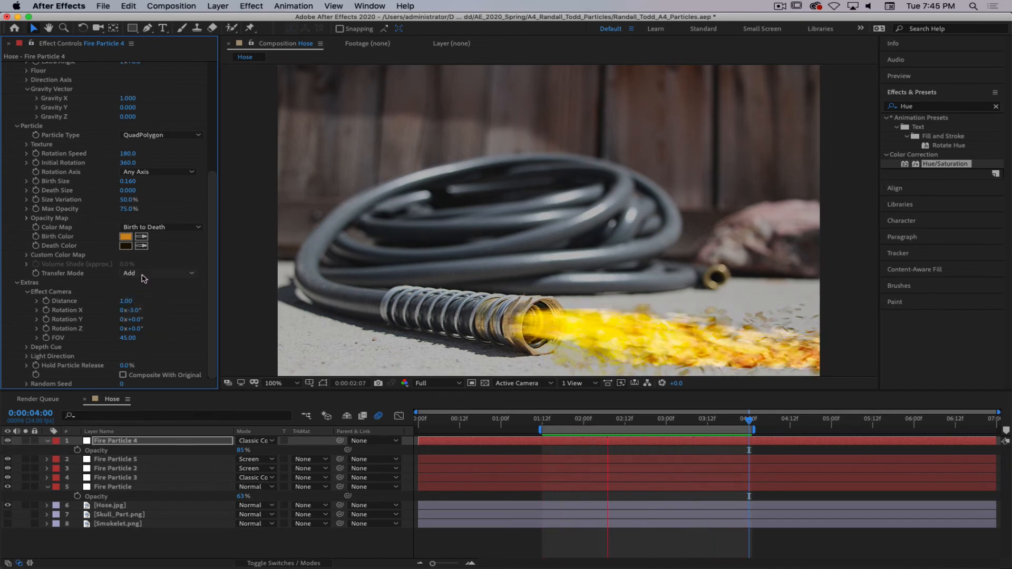
- Lighten Fire Particle 4's Death Color to a dark orange-brown, 6A3C02
click(126, 245)
drag(719, 208, 718, 188)
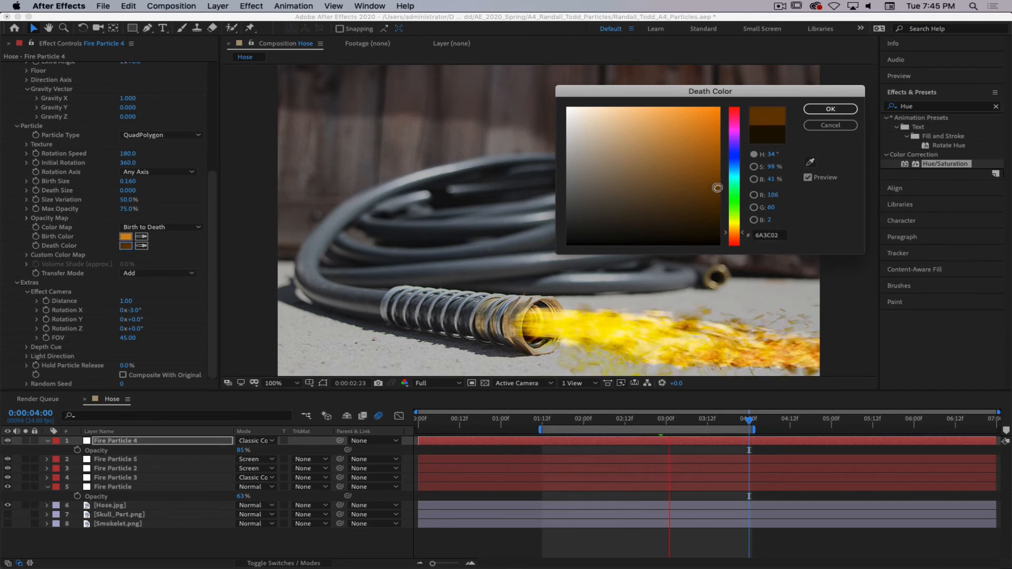
click(831, 108)
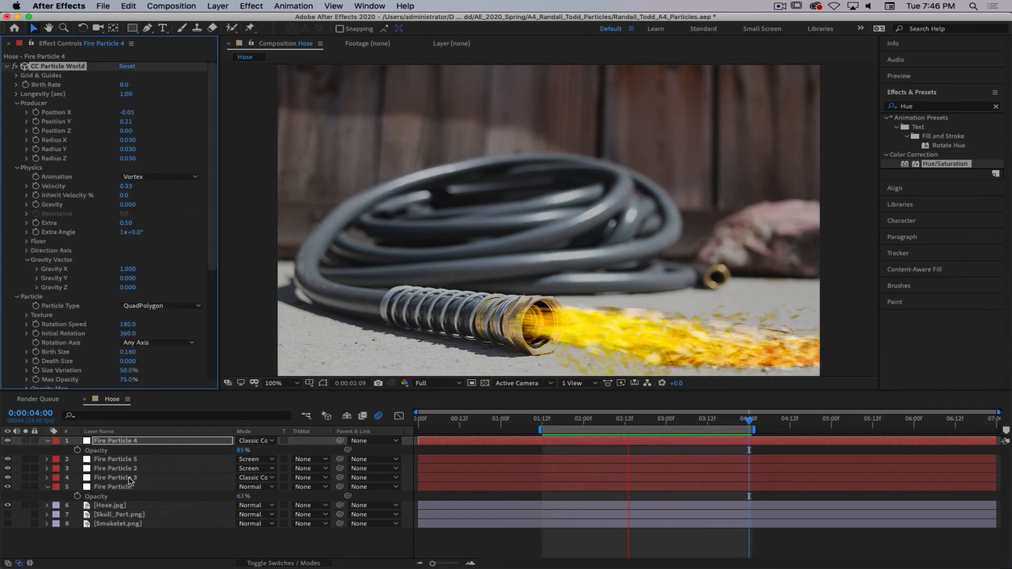
- Solo Fire Particle 2 and Fire Particle 5 in turn to check what each layer contributes to the flame
click(113, 468)
click(25, 468)
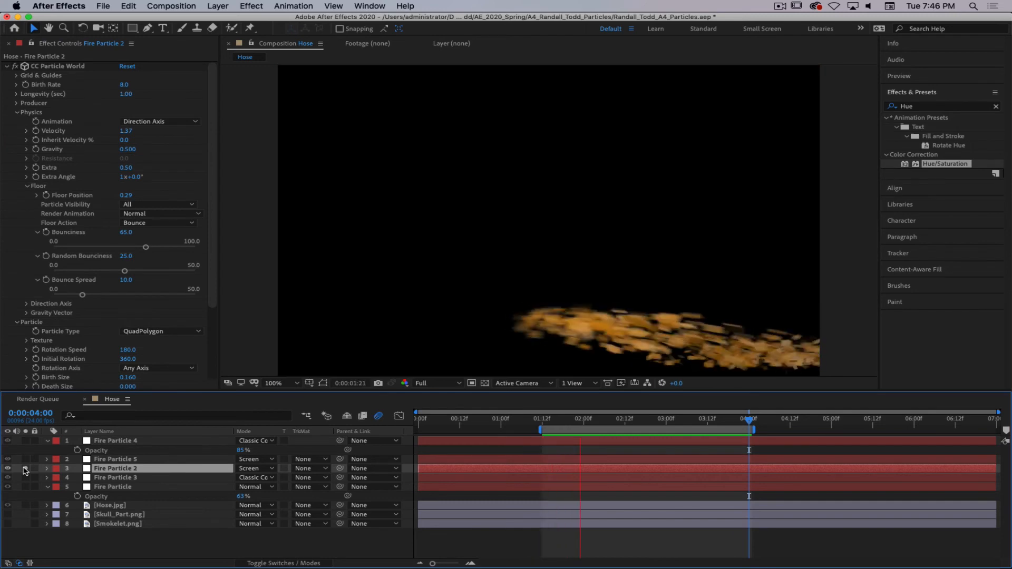
click(25, 468)
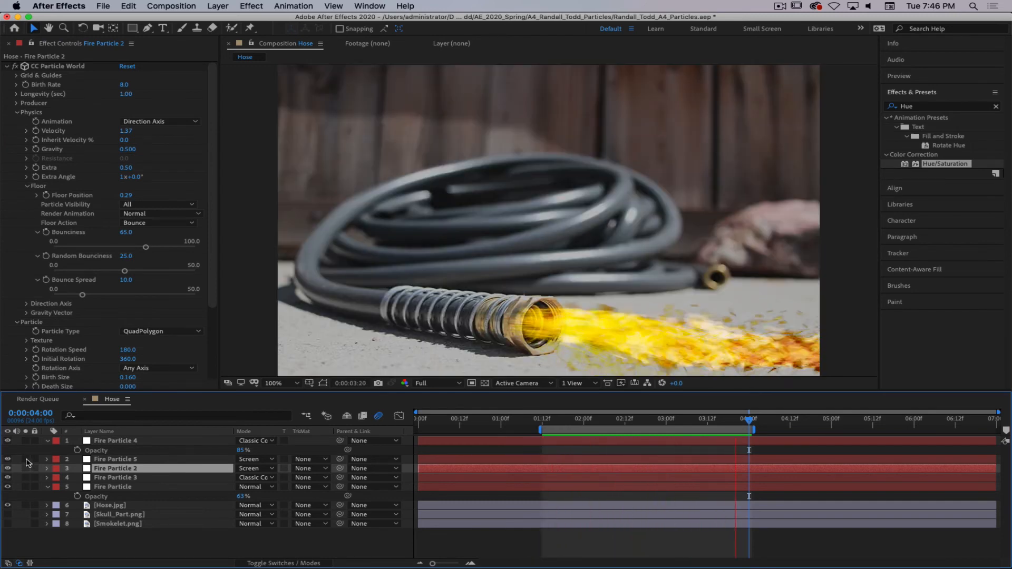
click(26, 459)
click(25, 459)
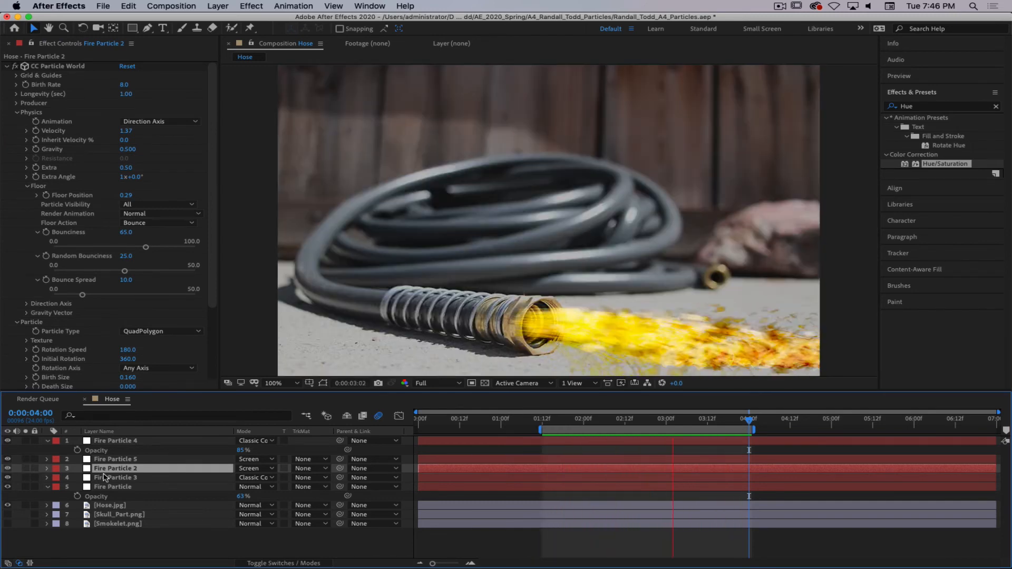
- Duplicate the Fire Particle 2 layer and move the copy to the top of the layer stack
key(super+d)
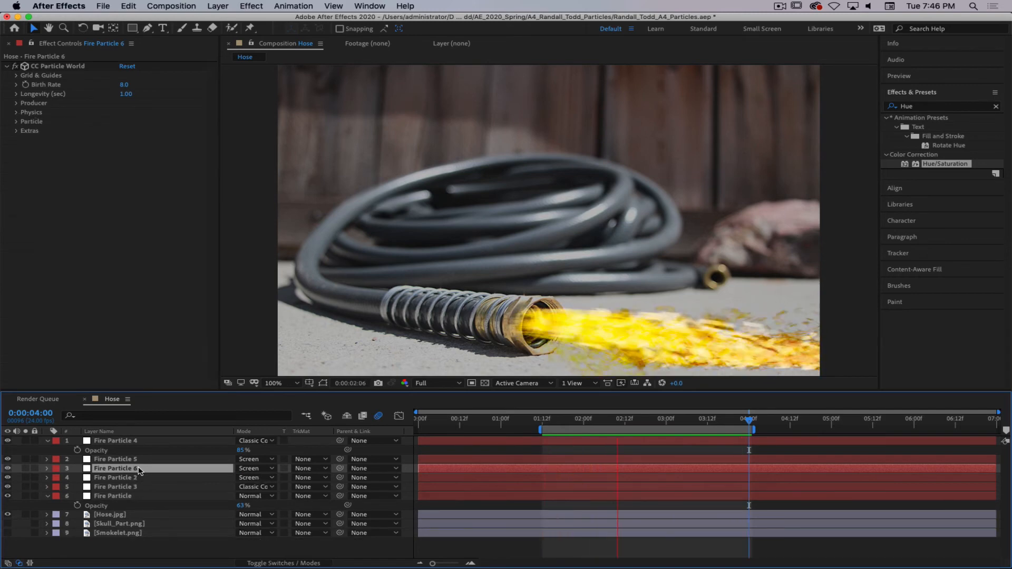
drag(126, 468, 140, 444)
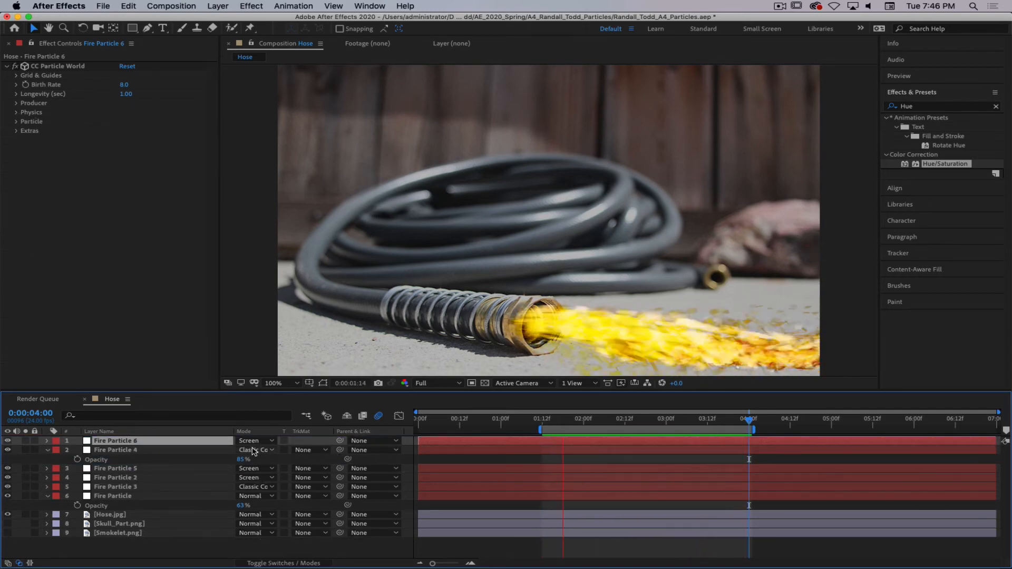
- Set Fire Particle 6's particle Birth Size to 0.410, Death Size to 0.420 and Size Variation to 84%
click(17, 115)
click(16, 112)
click(16, 103)
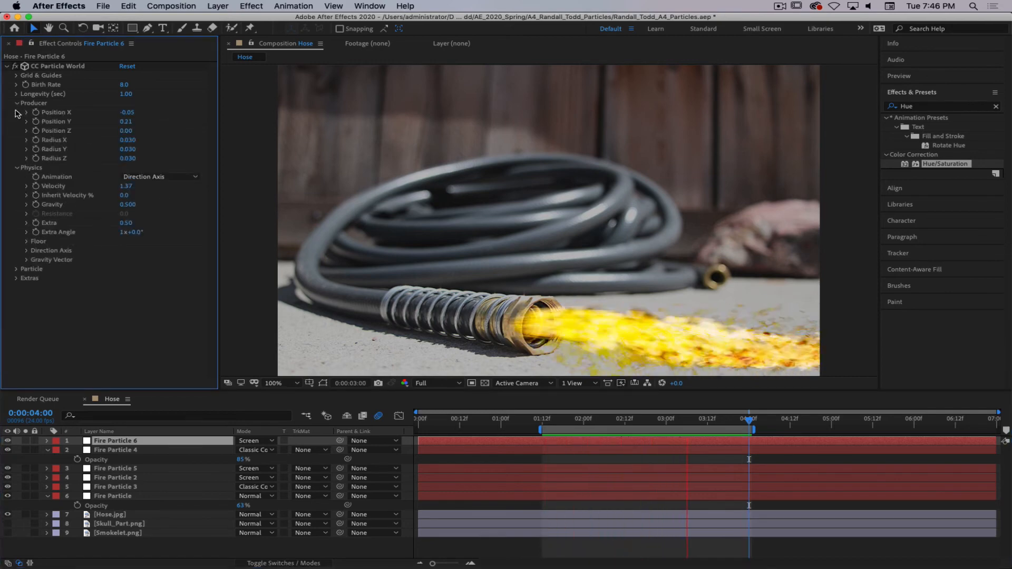
click(16, 269)
scroll(82, 384, down, 2)
drag(127, 292, 145, 292)
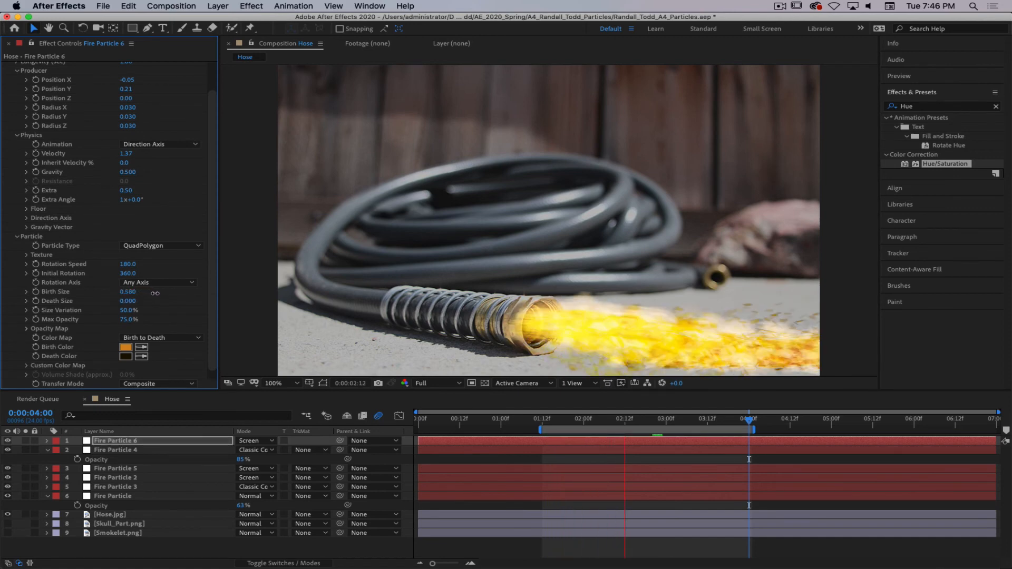
drag(147, 293, 137, 300)
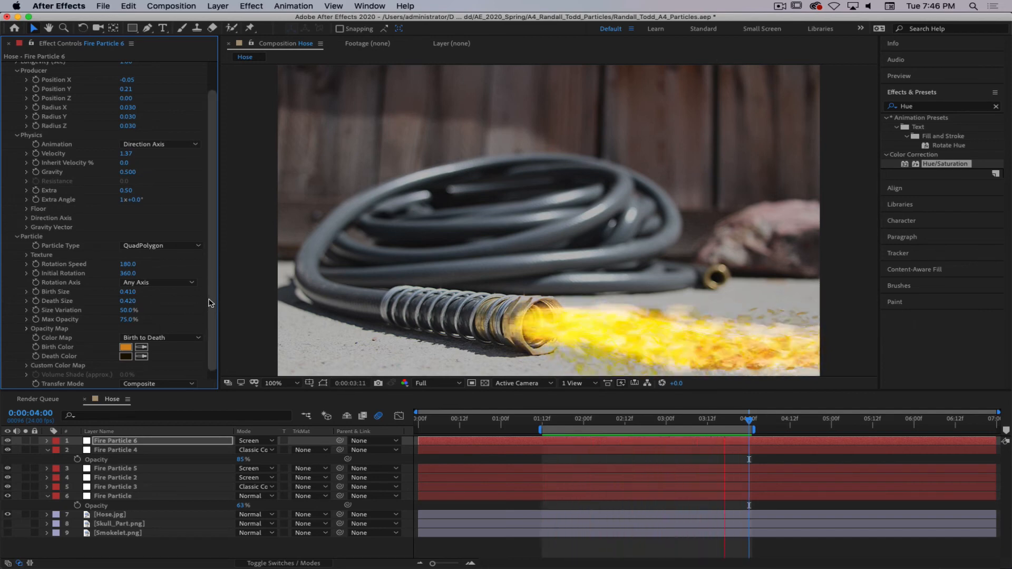
drag(126, 310, 141, 311)
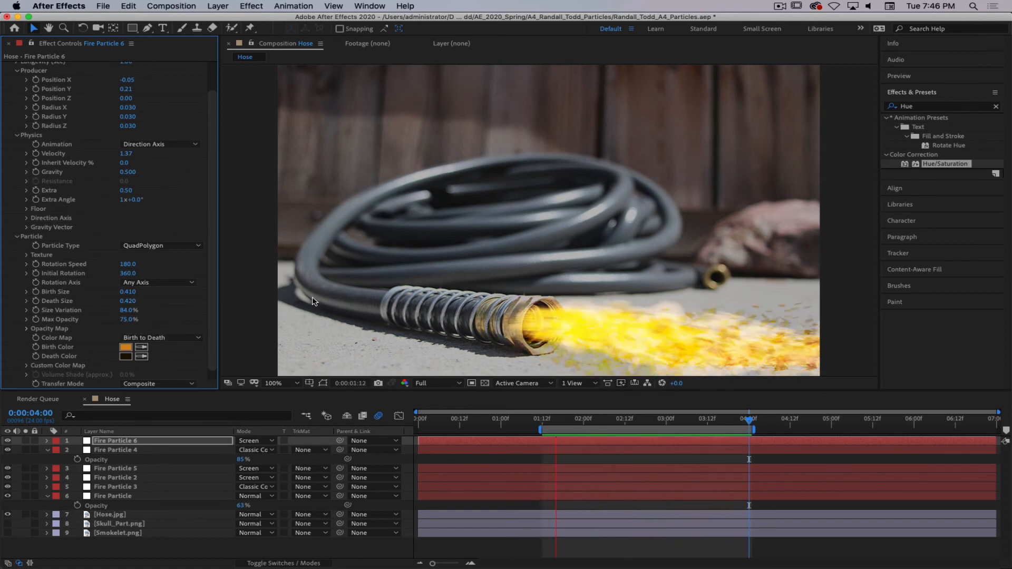
- Raise Fire Particle 6's Velocity to 1.52 and review its remaining particle settings
scroll(211, 258, up, 3)
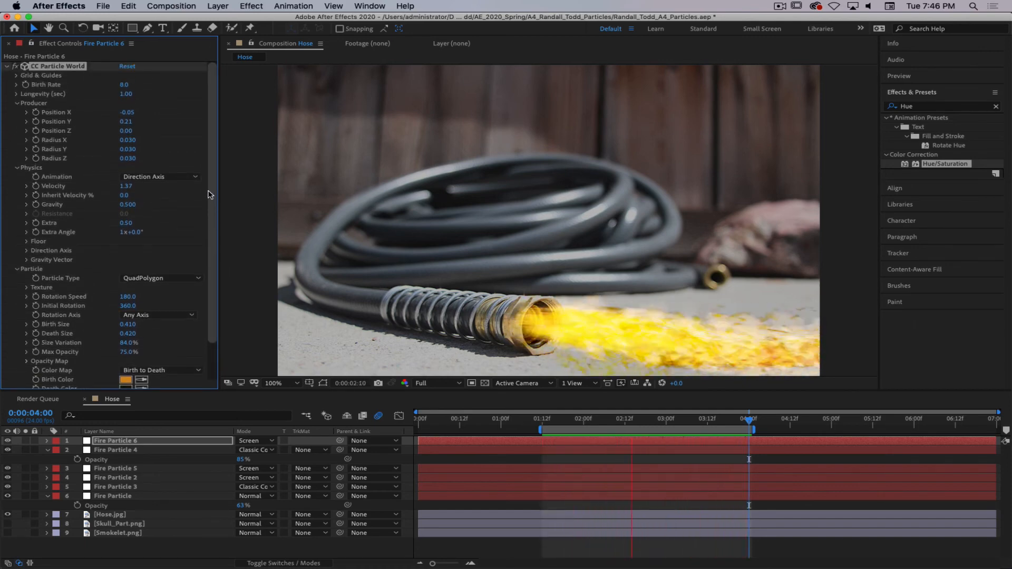
drag(124, 186, 132, 186)
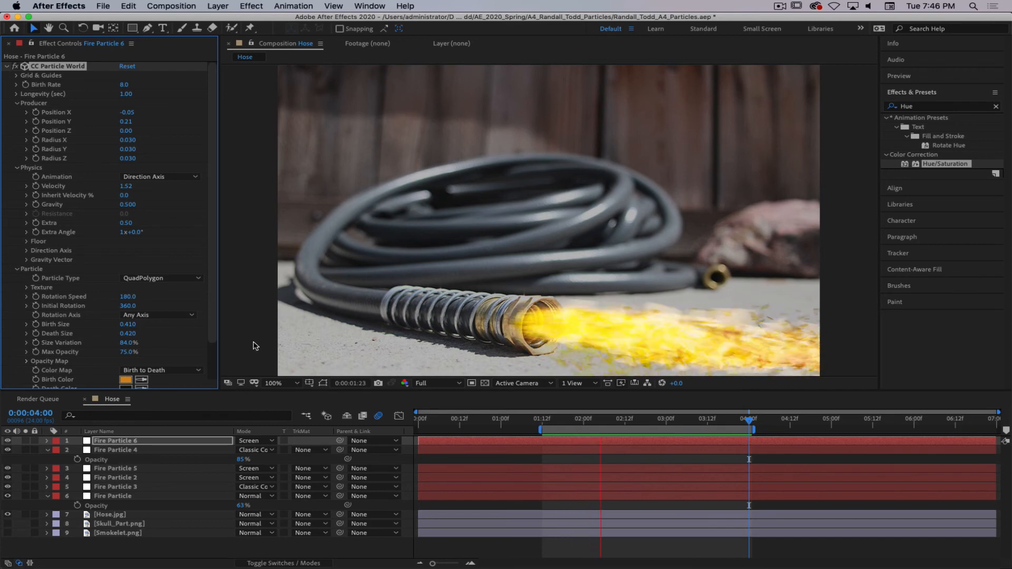
scroll(211, 342, down, 3)
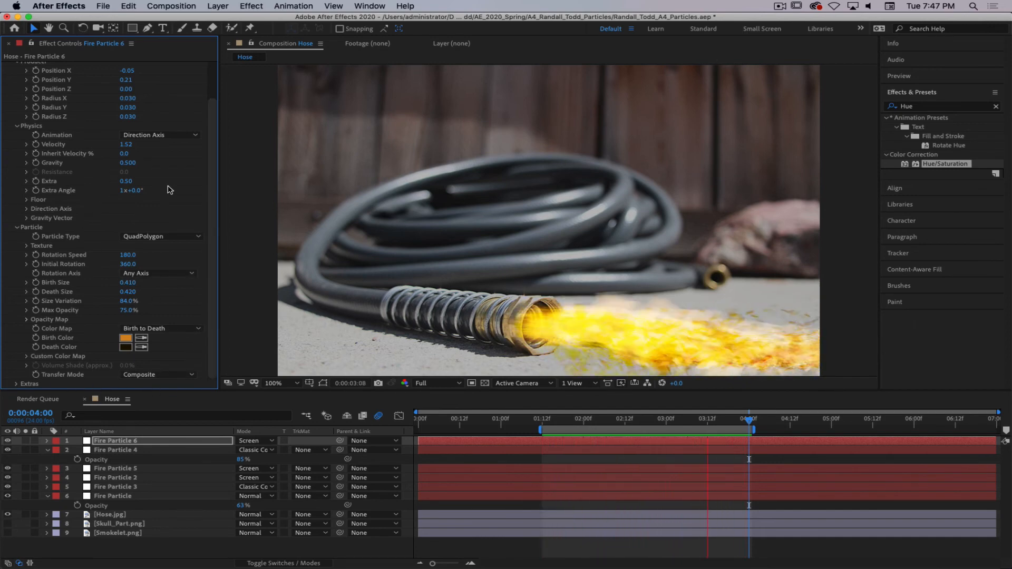
scroll(205, 163, up, 3)
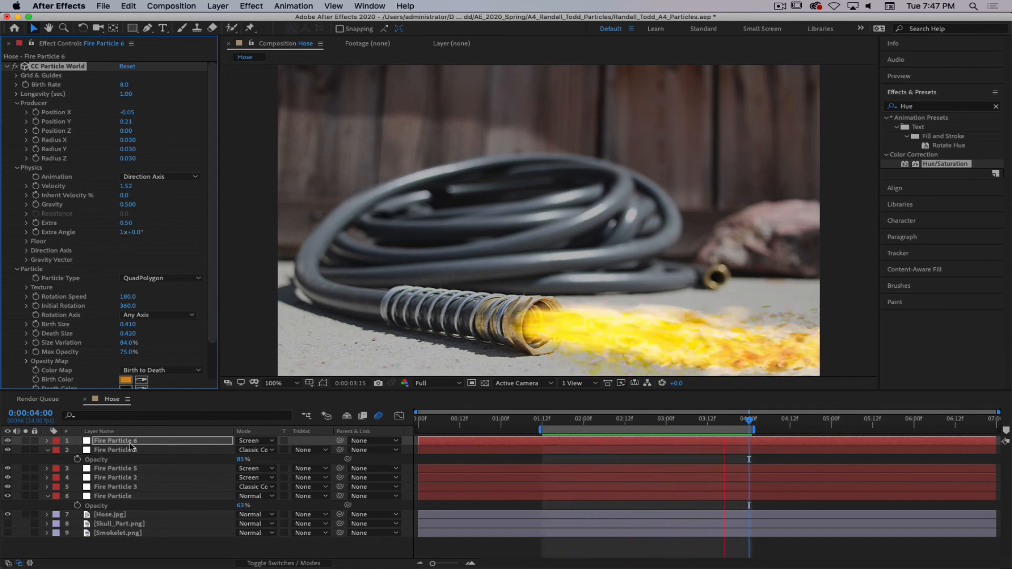
- Collapse the expanded layers, then duplicate Fire Particle 6 and rename the copy Smoke
click(47, 450)
click(47, 487)
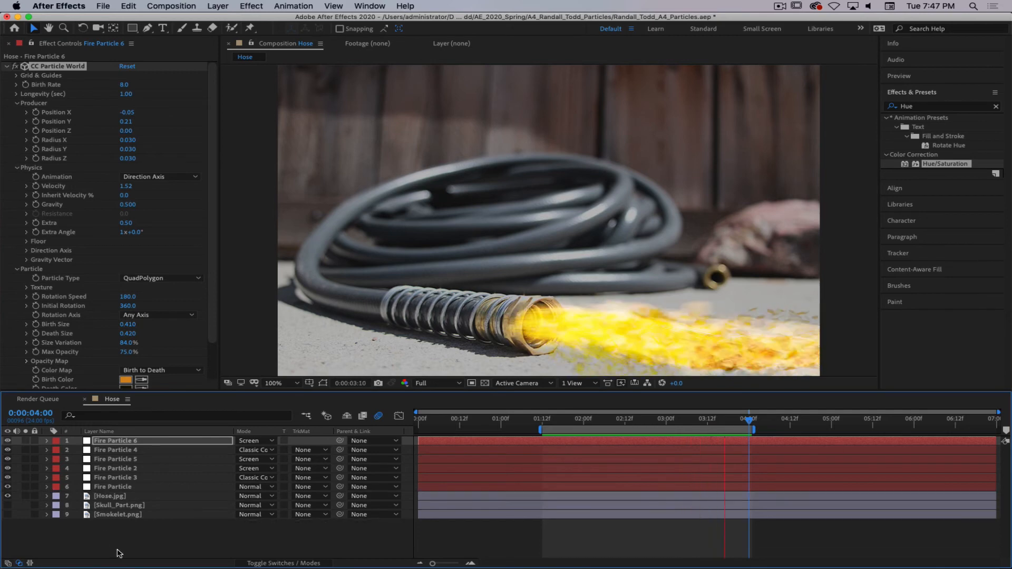
click(137, 523)
click(137, 441)
key(ctrl+d)
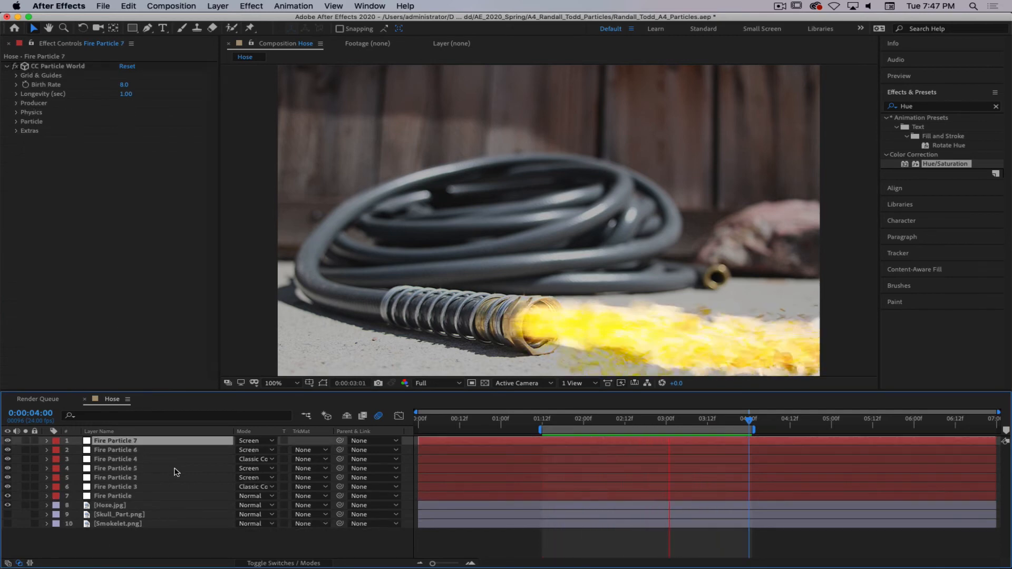
key(Return)
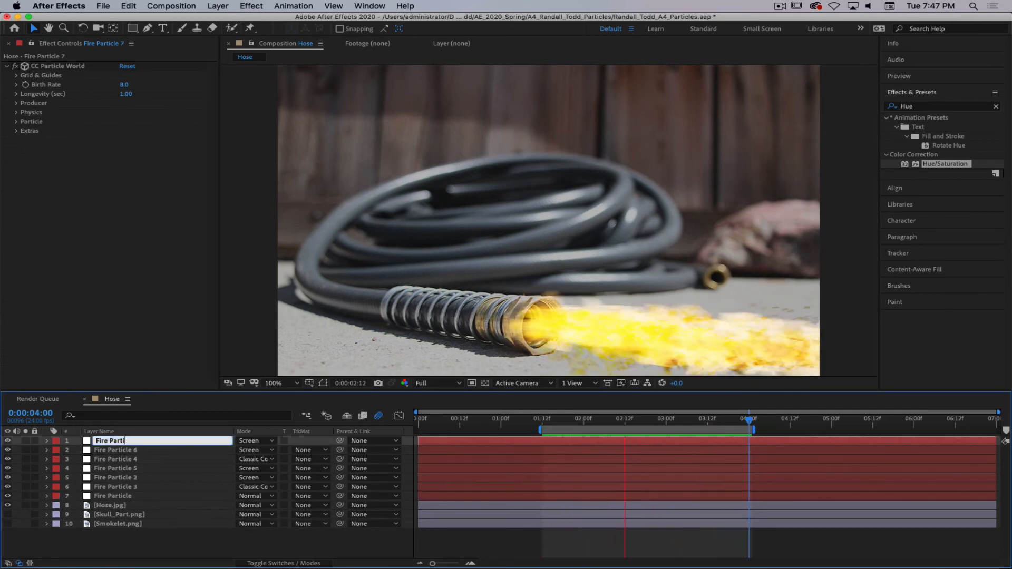
key(BackSpace)
key(BackSpace)
key(BackSpace)
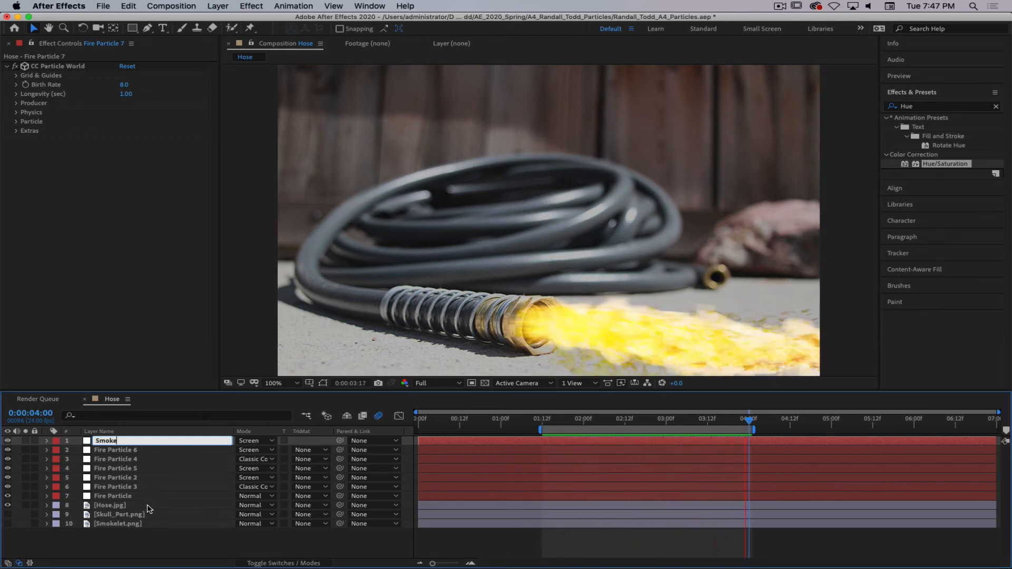
text(Smoke)
key(Return)
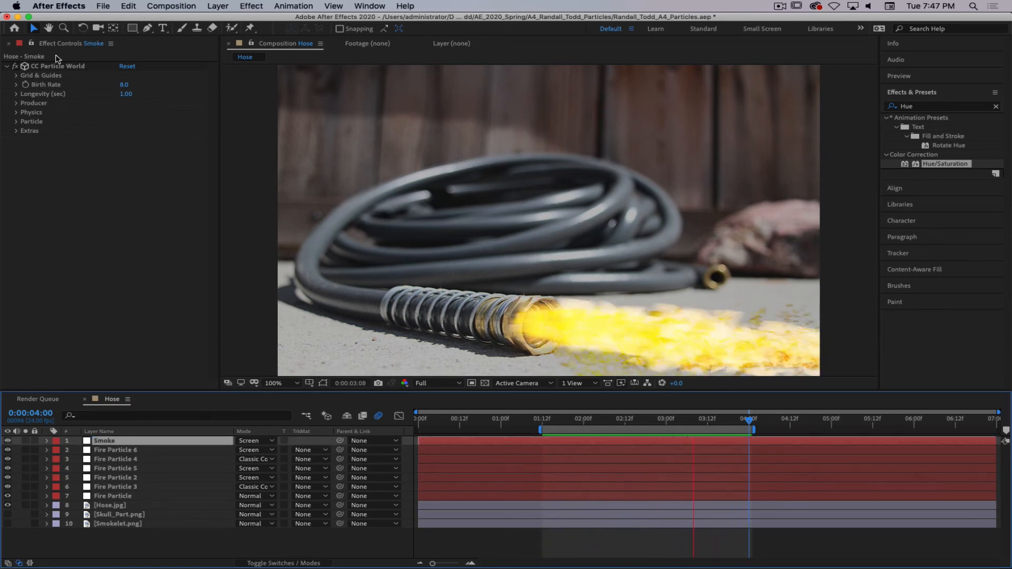
- Set the Smoke layer's Particle Type to Textured Square and use Smokelet.png as its texture layer
click(16, 121)
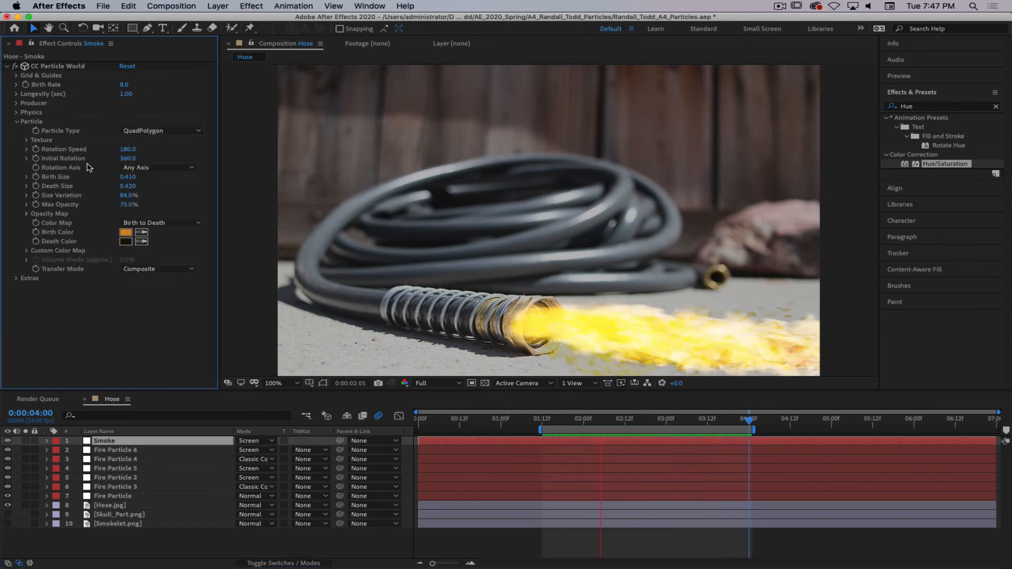
click(174, 131)
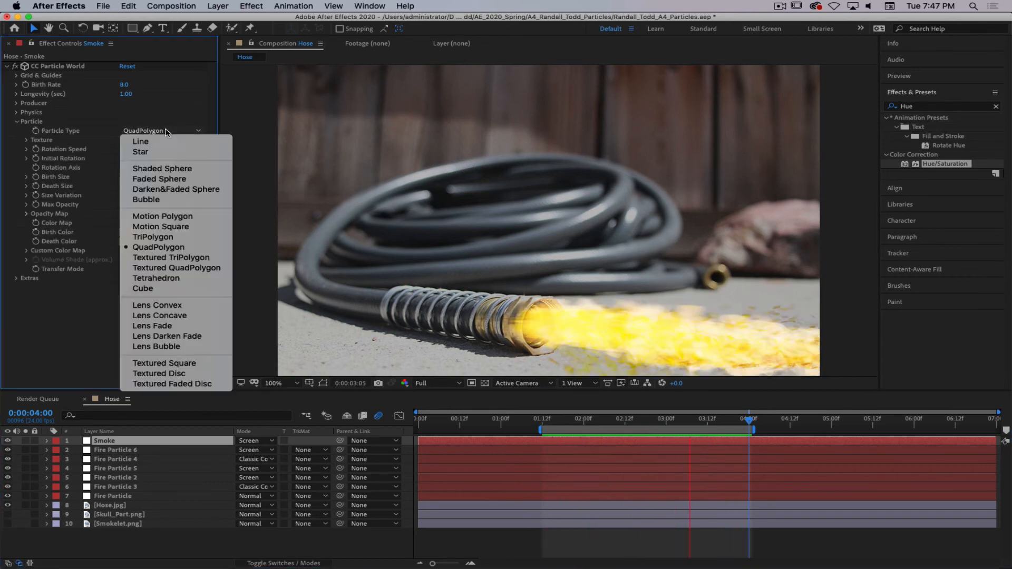
click(181, 363)
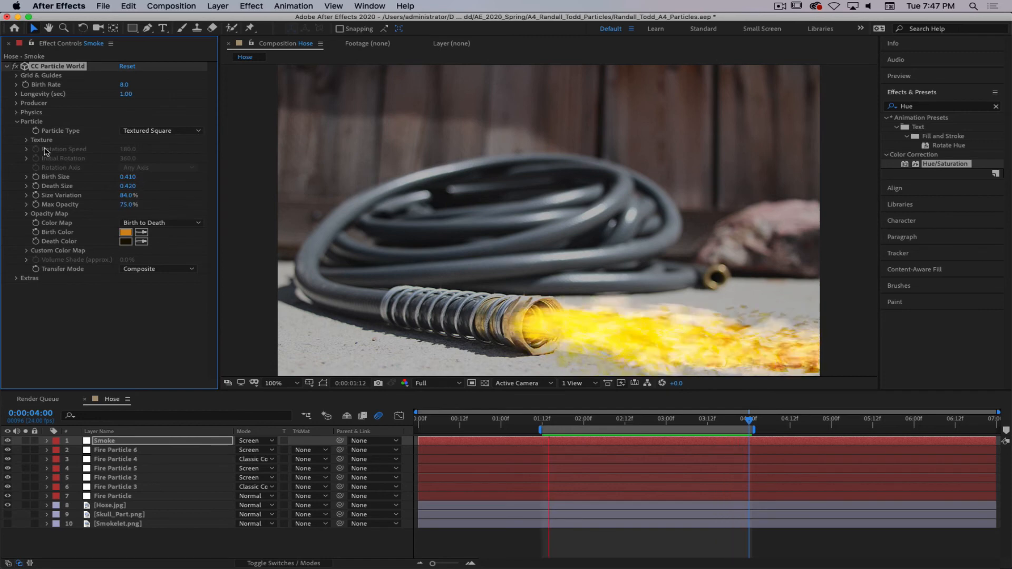
click(26, 140)
click(140, 150)
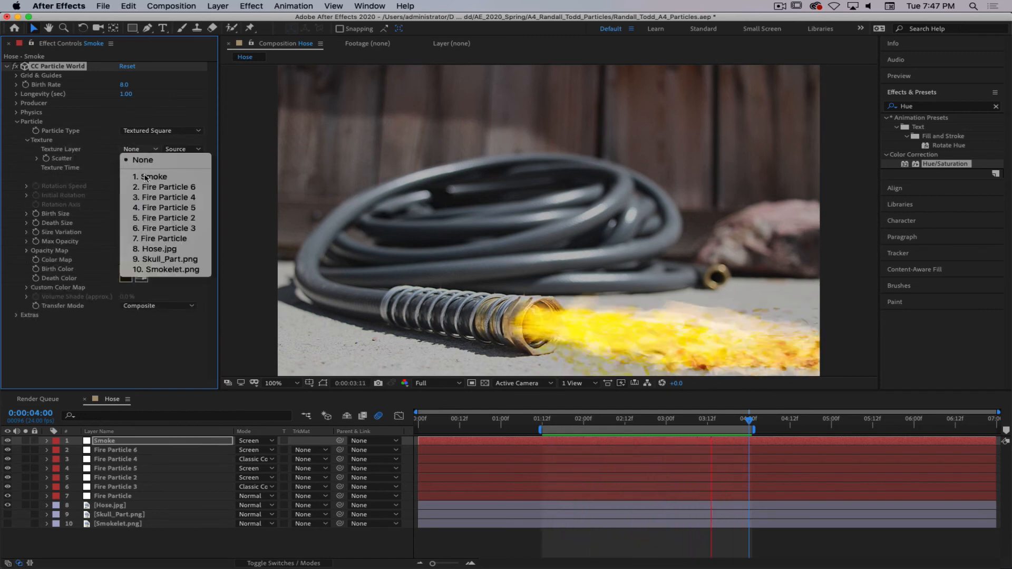
click(168, 271)
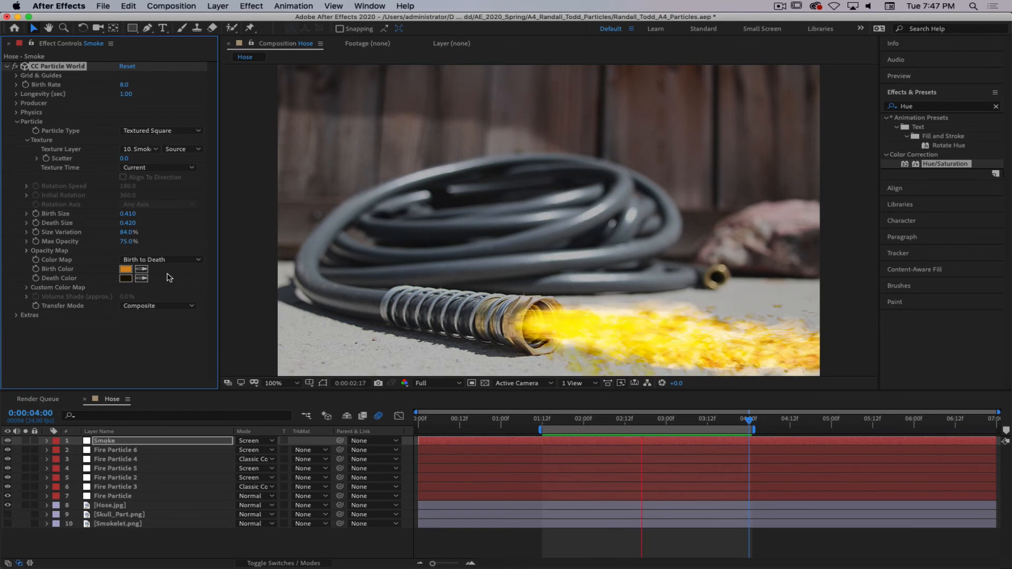
- Solo the Smoke layer, set its Birth Size to 0.830 and Death Size to 0.000, and unsolo it for a preview
click(26, 441)
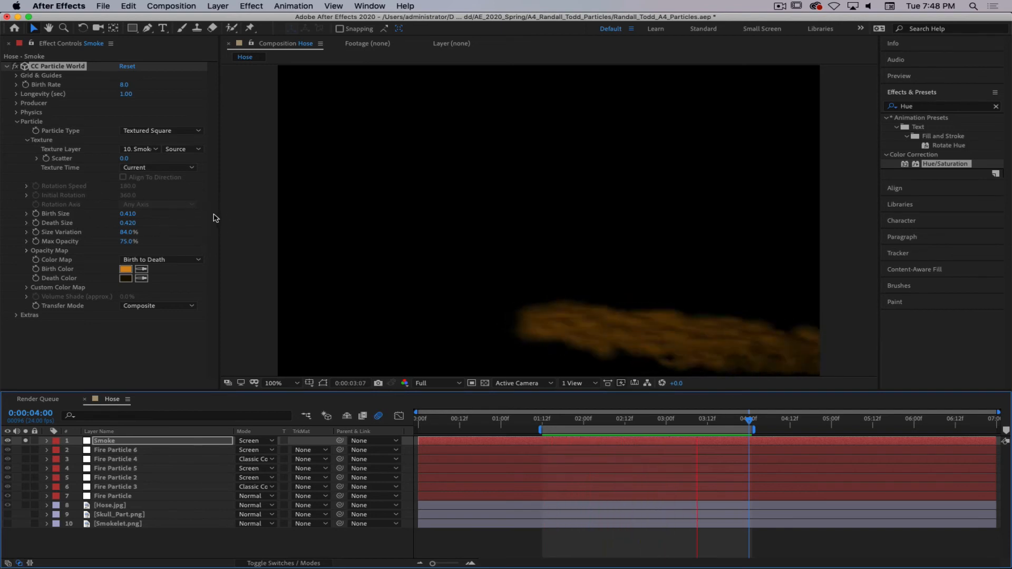
mouse_move(129, 213)
mouse_down()
mouse_move(151, 211)
mouse_move(113, 223)
mouse_up()
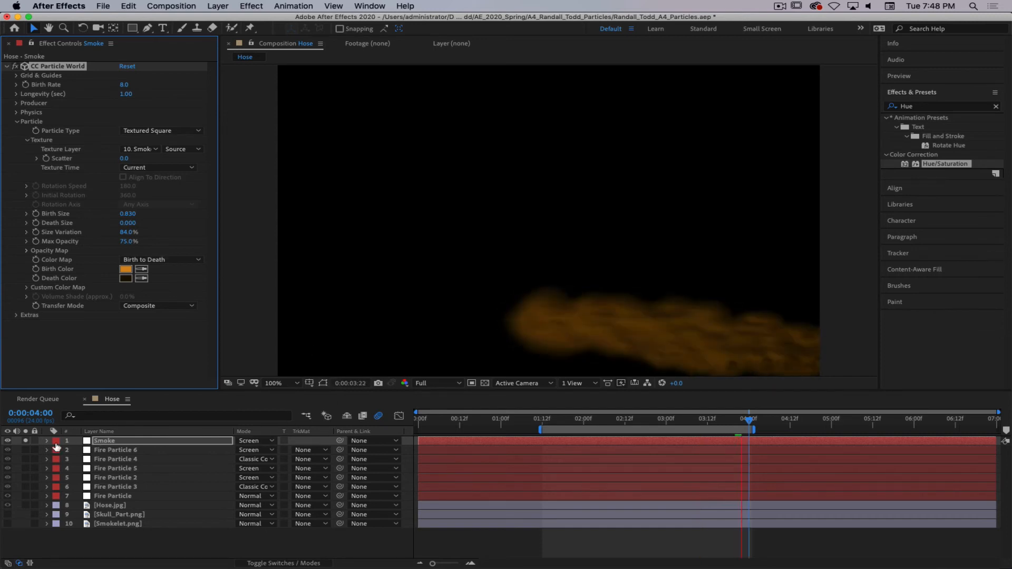
click(25, 440)
key(space)
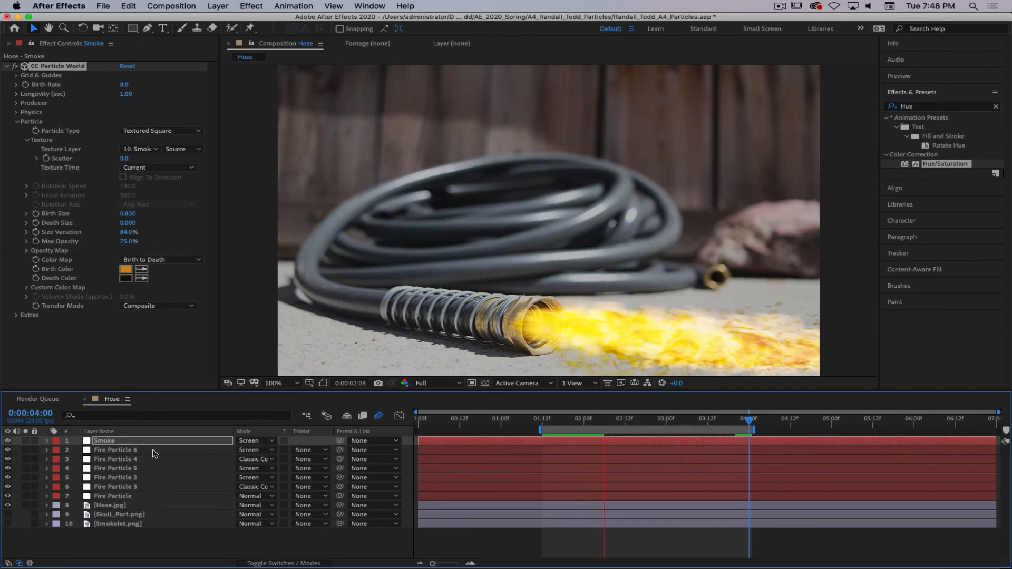
- Set the Smoke layer's blending mode to Add and rename the layer Fire Smoke 1
click(261, 442)
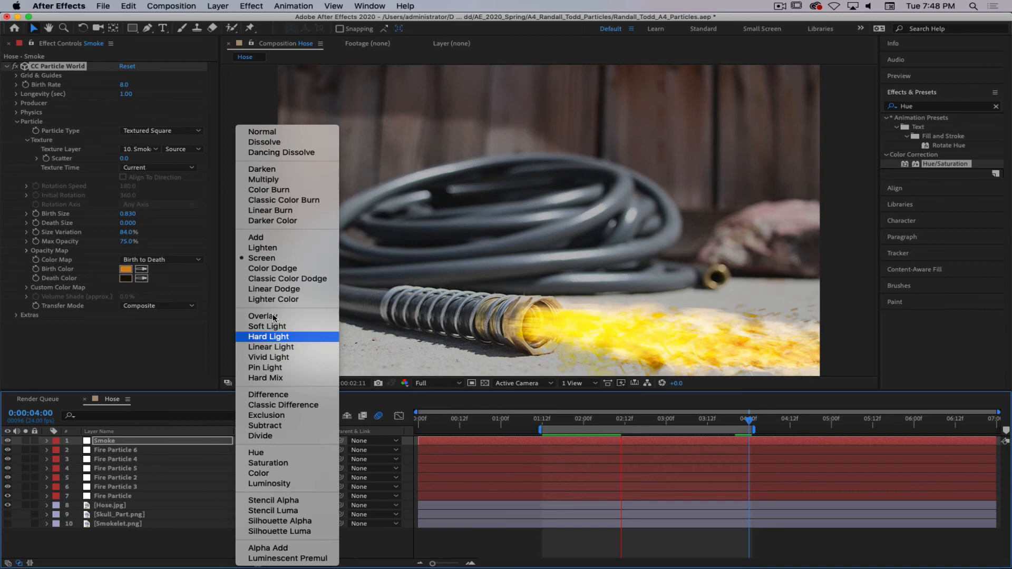
click(273, 241)
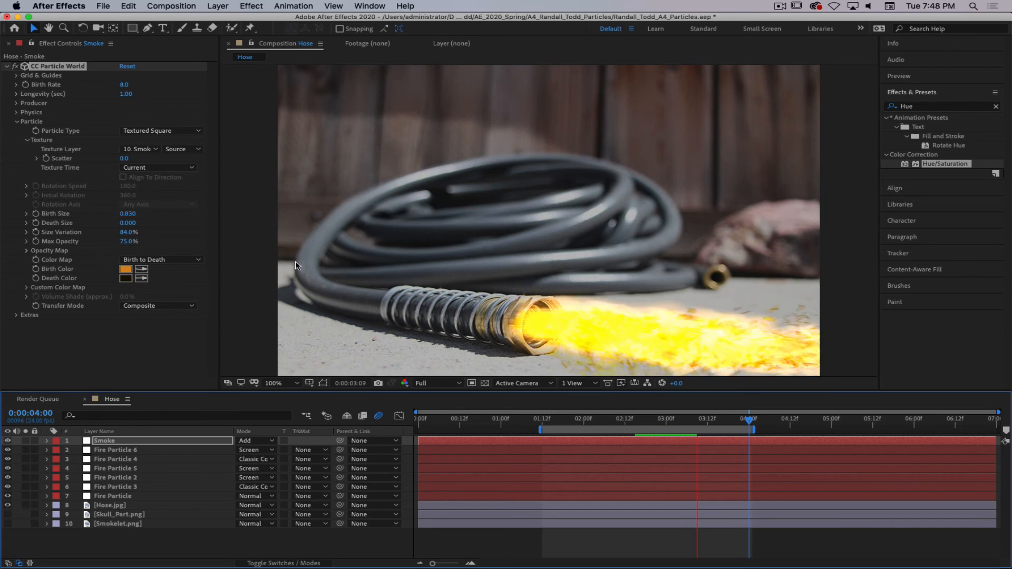
click(140, 442)
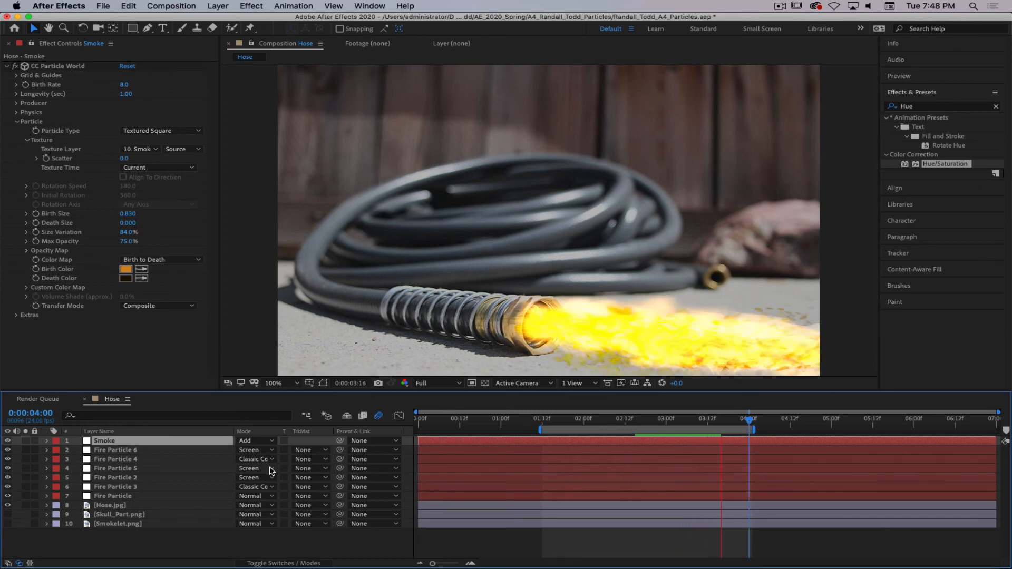
key(Return)
text(Fire)
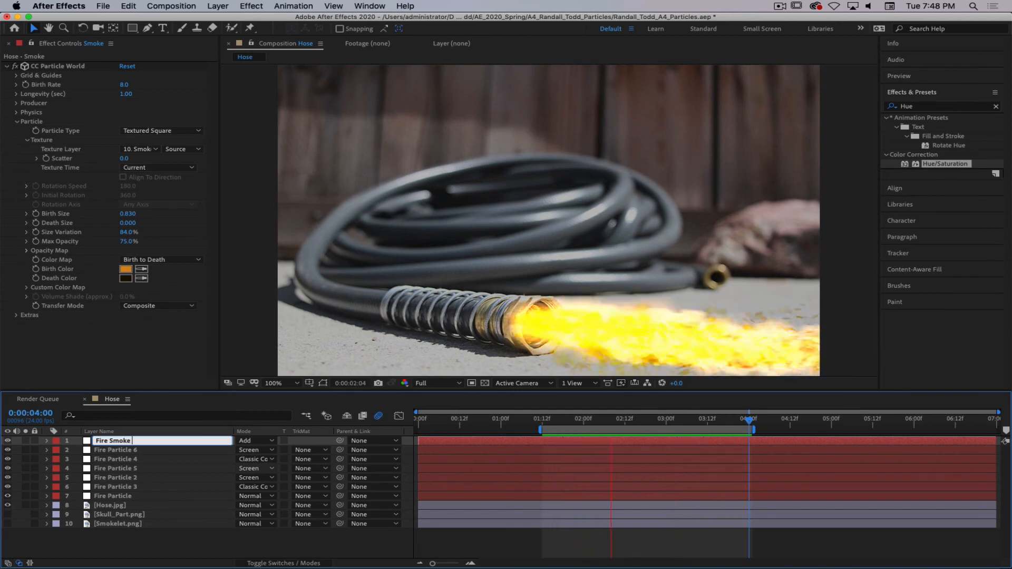
text( Smoke 1)
key(Return)
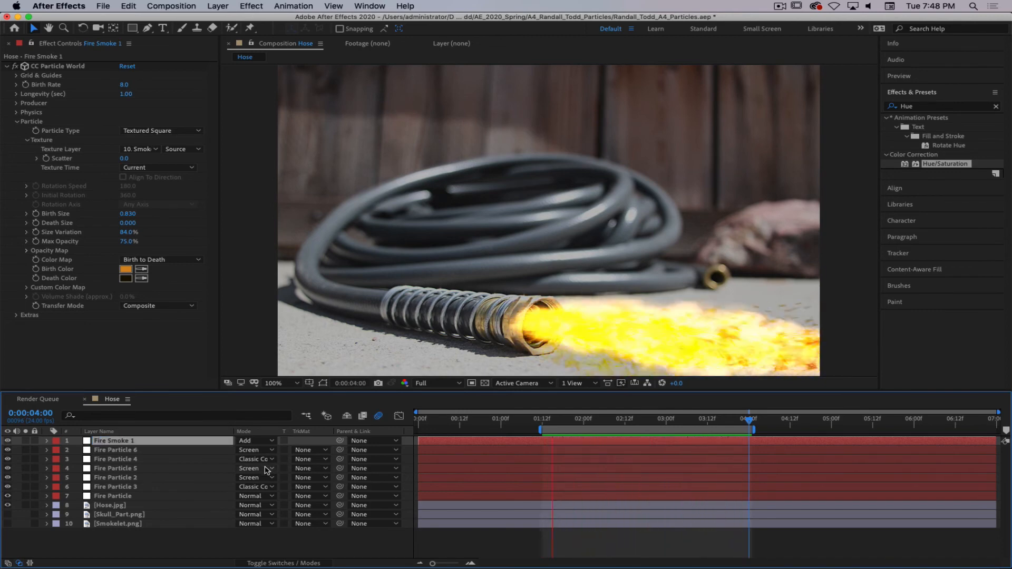
- Duplicate the Fire Smoke 1 layer and rename the copy Smoke
key(ctrl+d)
key(Return)
text(Smoke)
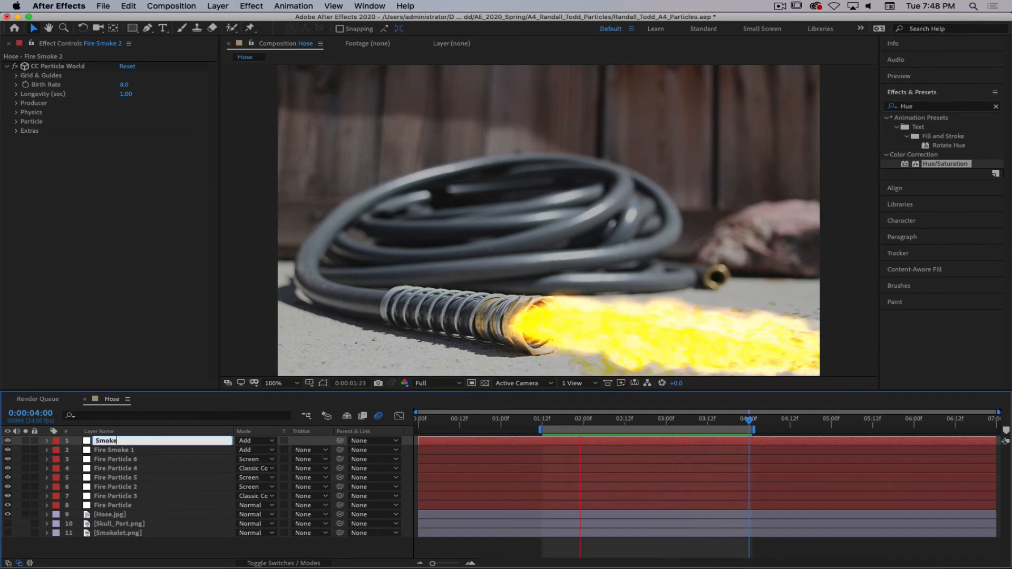
key(Return)
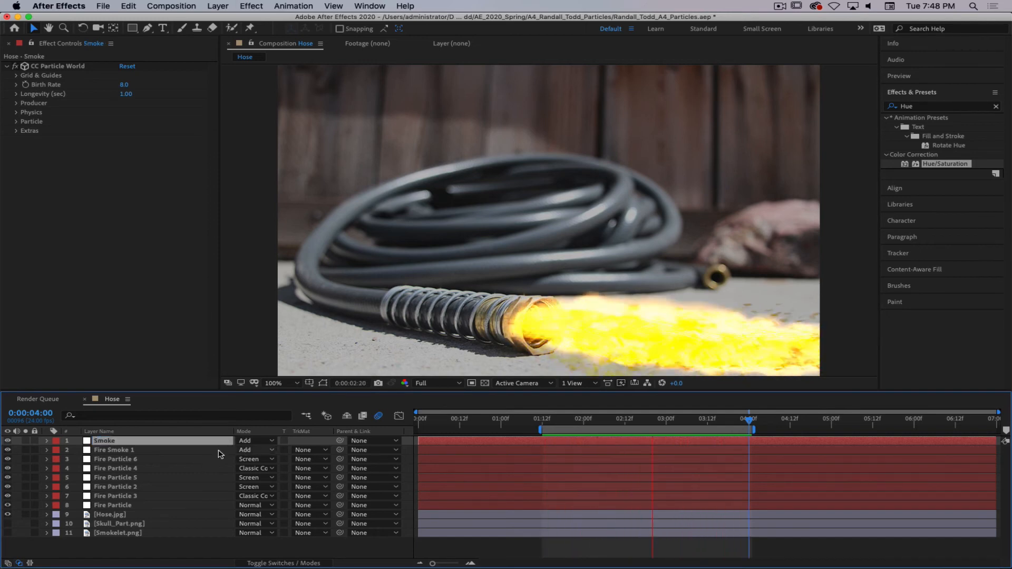
- Solo the new Smoke layer and set its physics Velocity to 0.50
click(25, 441)
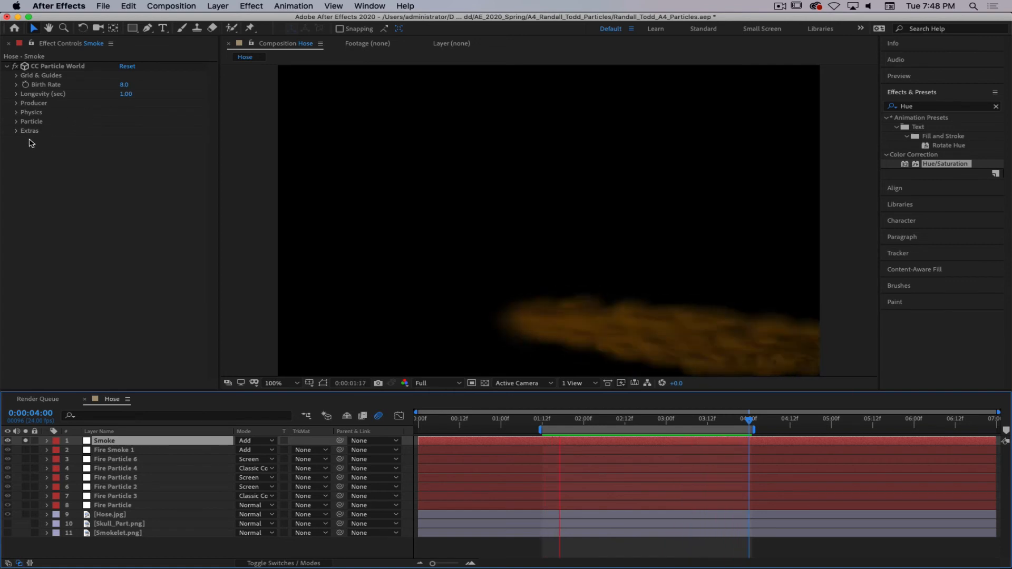
click(16, 113)
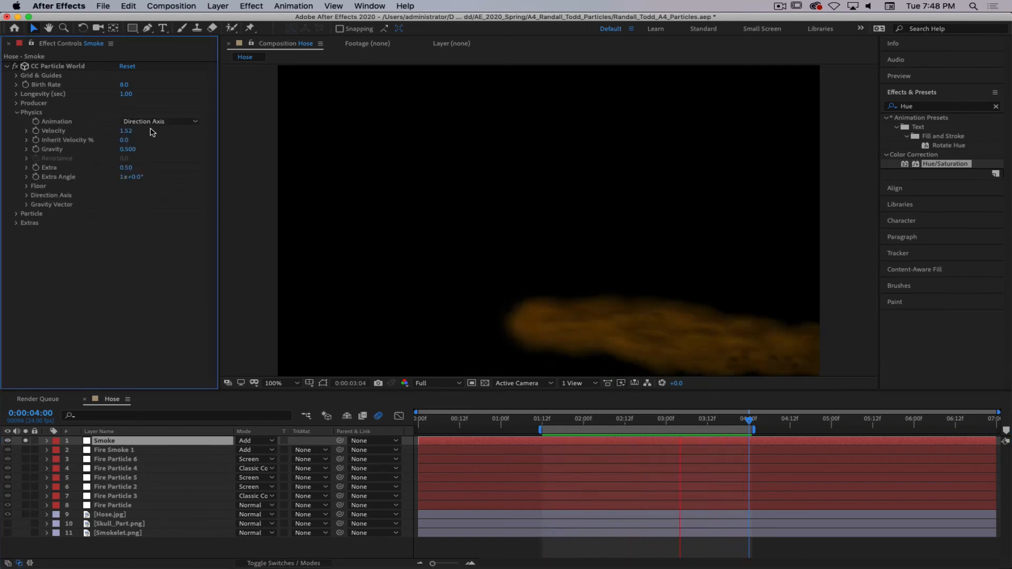
click(126, 132)
text(0.5)
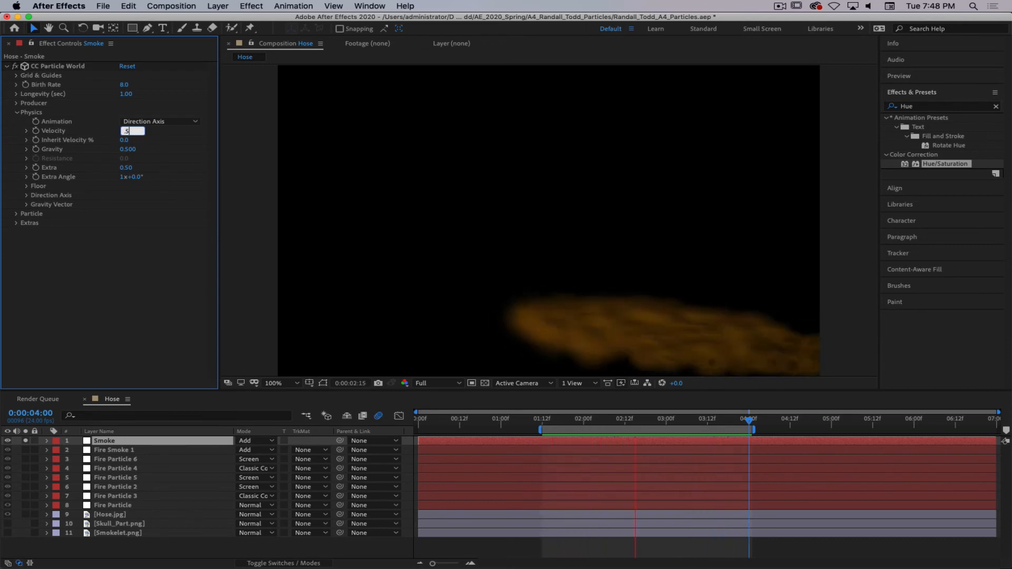
key(Return)
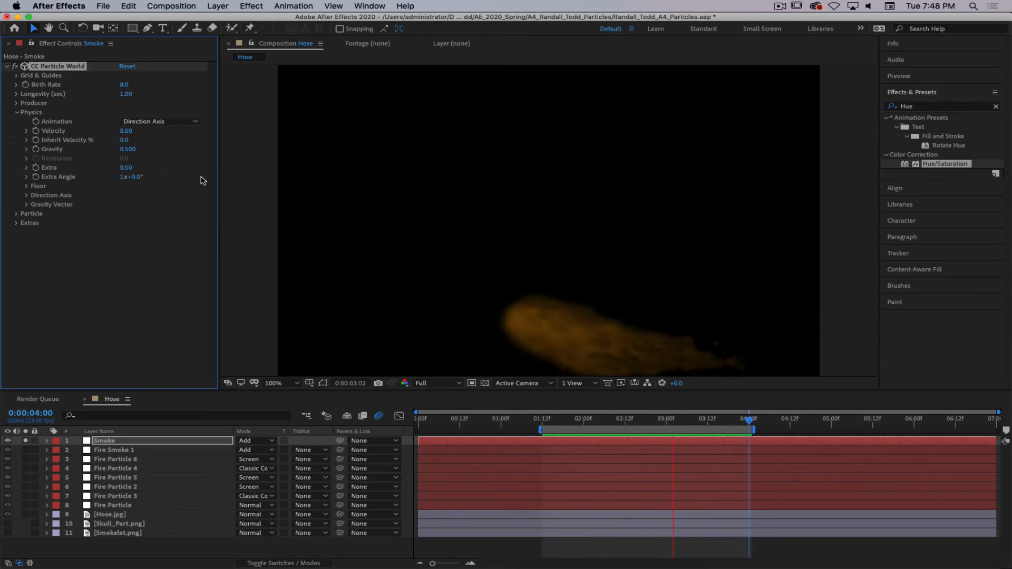
- Try the Fire physics animation on the Smoke layer and restore Direction Axis
click(161, 122)
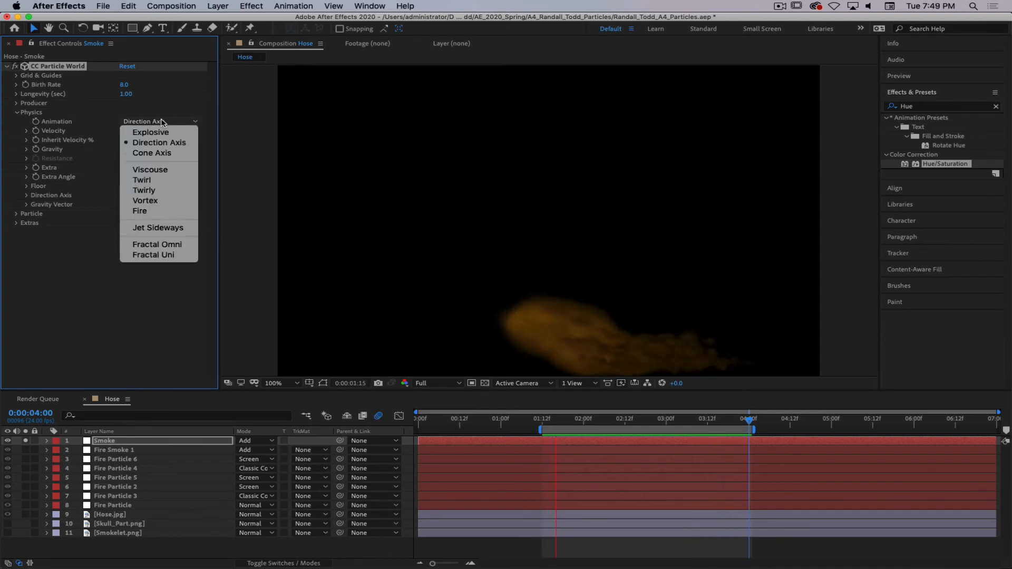
click(148, 211)
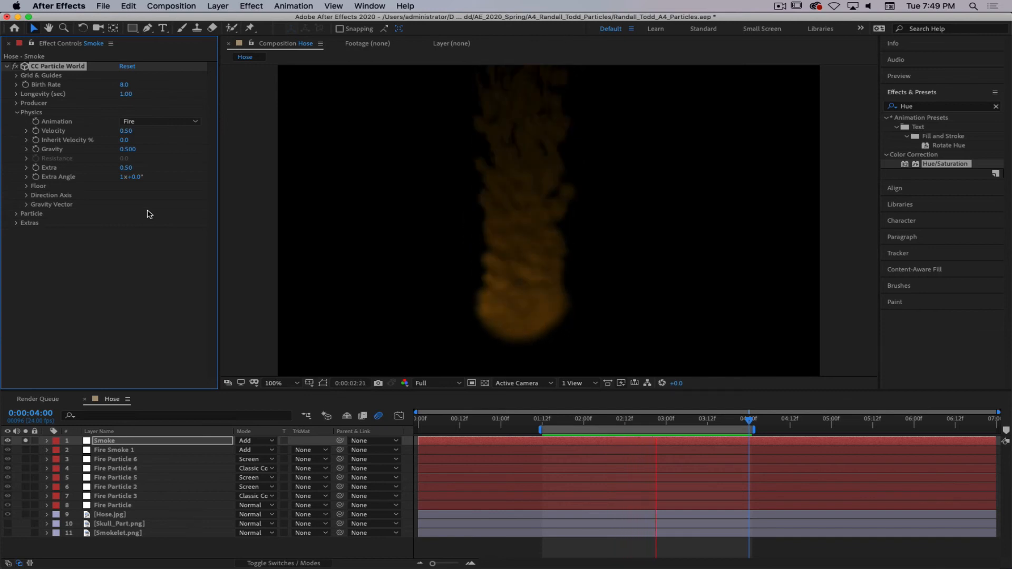
click(143, 123)
click(156, 143)
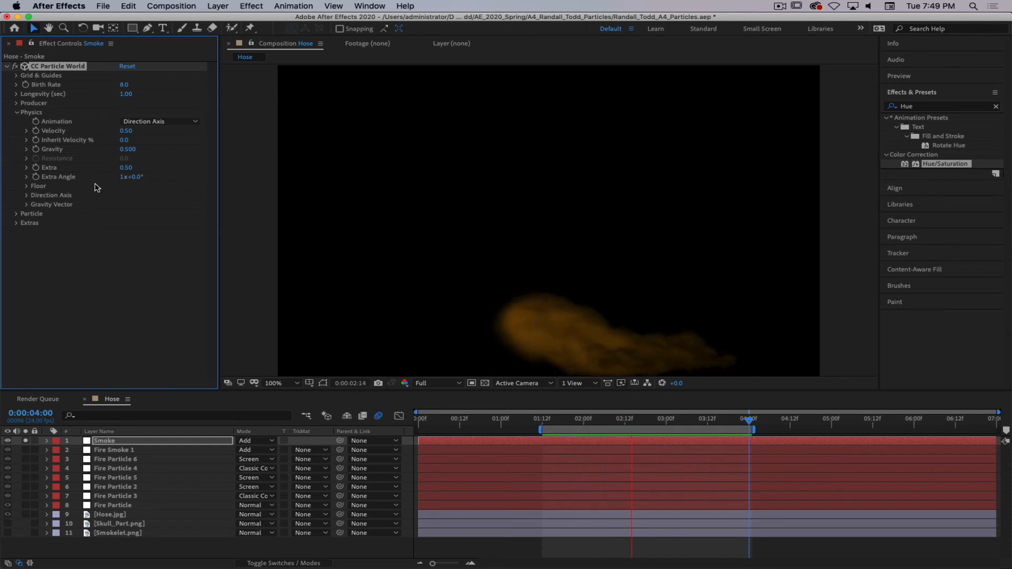
- Switch the Smoke layer's physics animation to Cone Axis and set its Direction Axis Y to -0.030
click(29, 195)
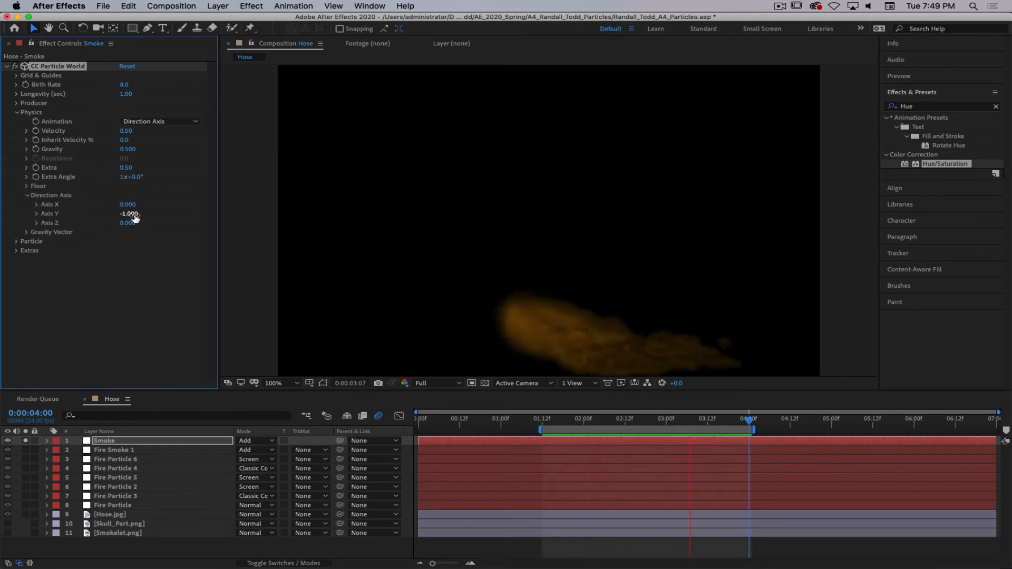
drag(130, 215, 95, 214)
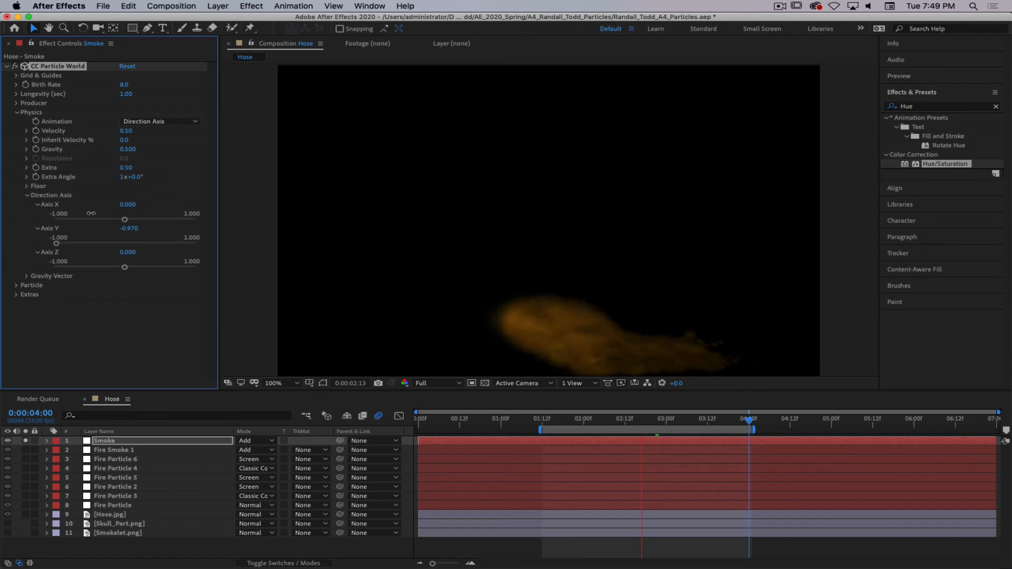
click(143, 123)
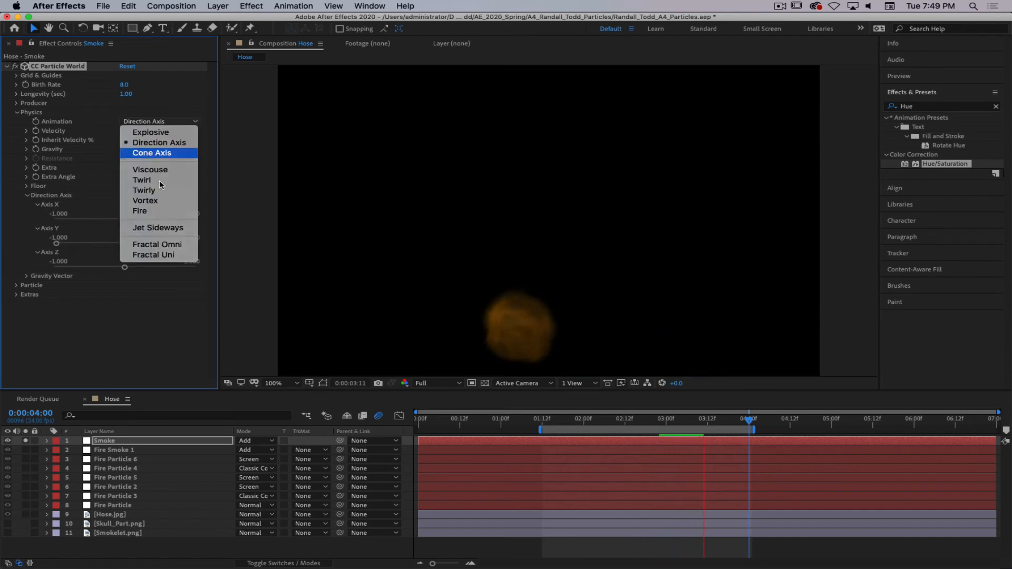
click(149, 152)
drag(129, 229, 177, 228)
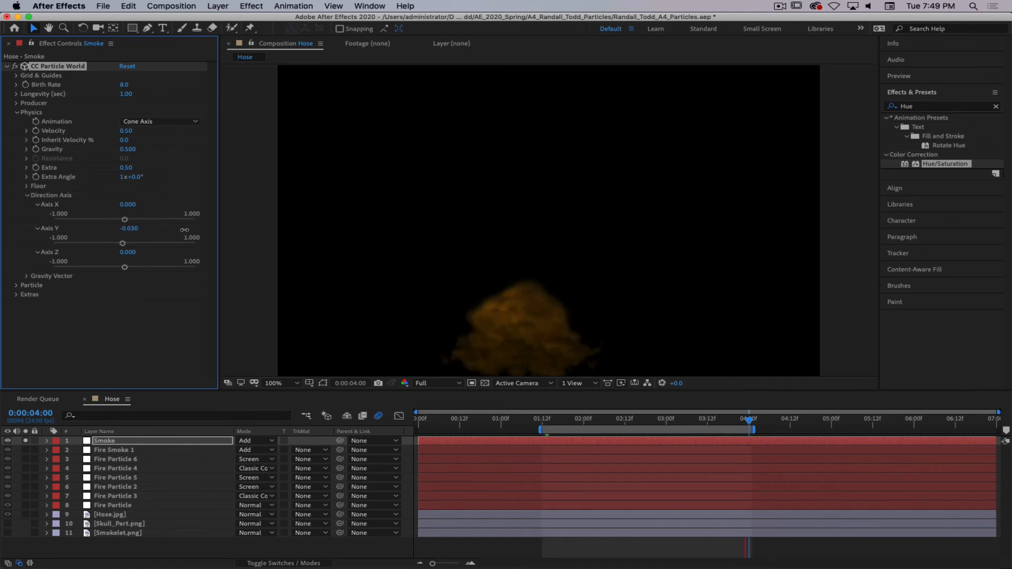
- Move the current time to 0:00:02:11 and set the Smoke layer's Direction Axis Y to 0.060
click(493, 356)
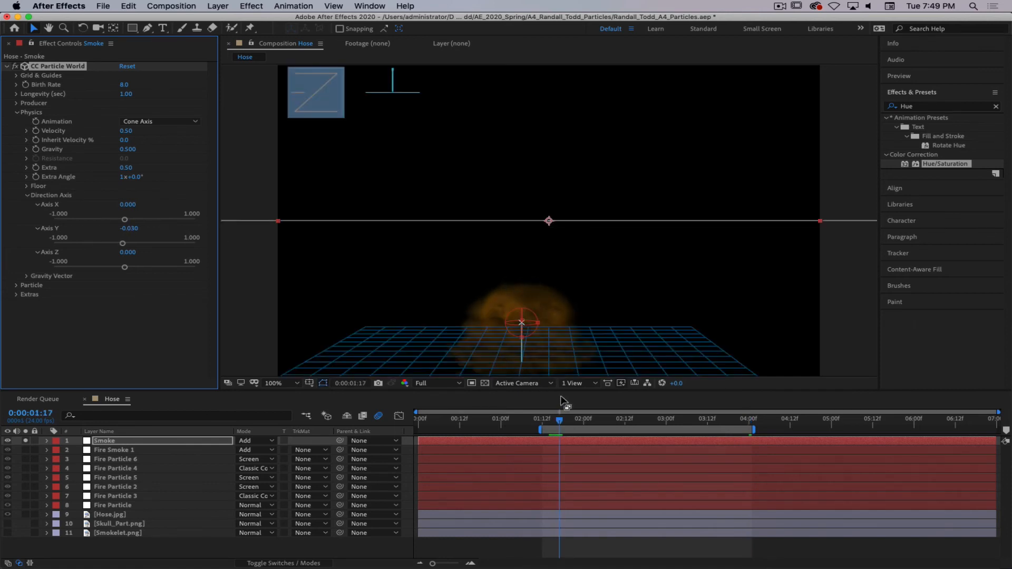
click(559, 421)
drag(568, 421, 621, 422)
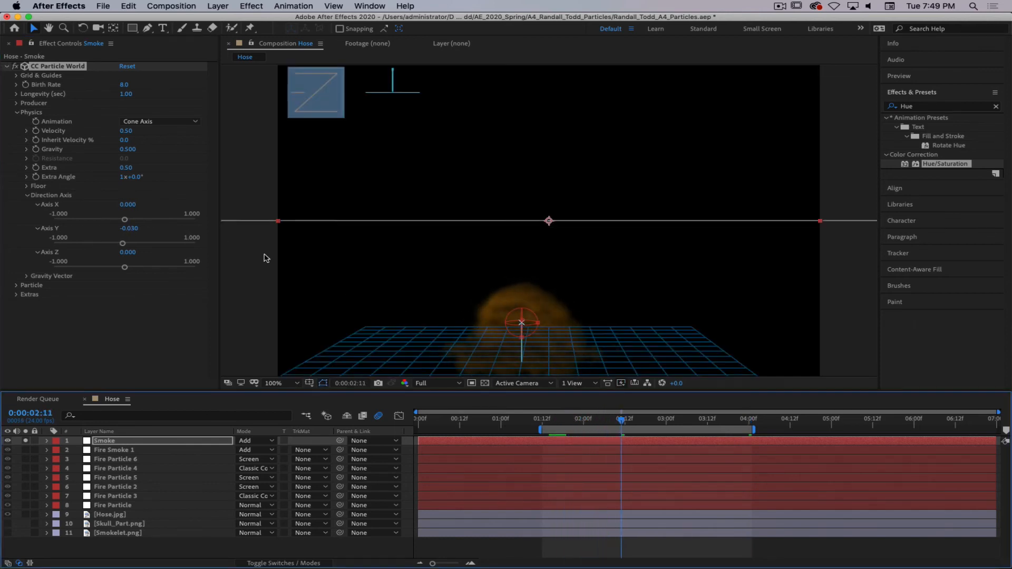
drag(134, 231, 139, 231)
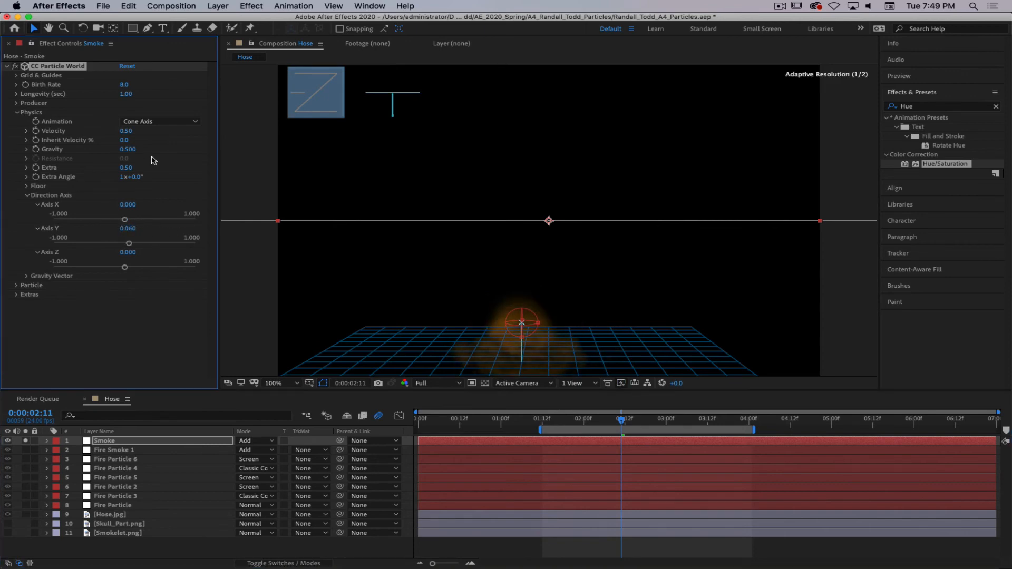
- Try different negative Gravity values on the Smoke layer and settle on -0.500
click(127, 149)
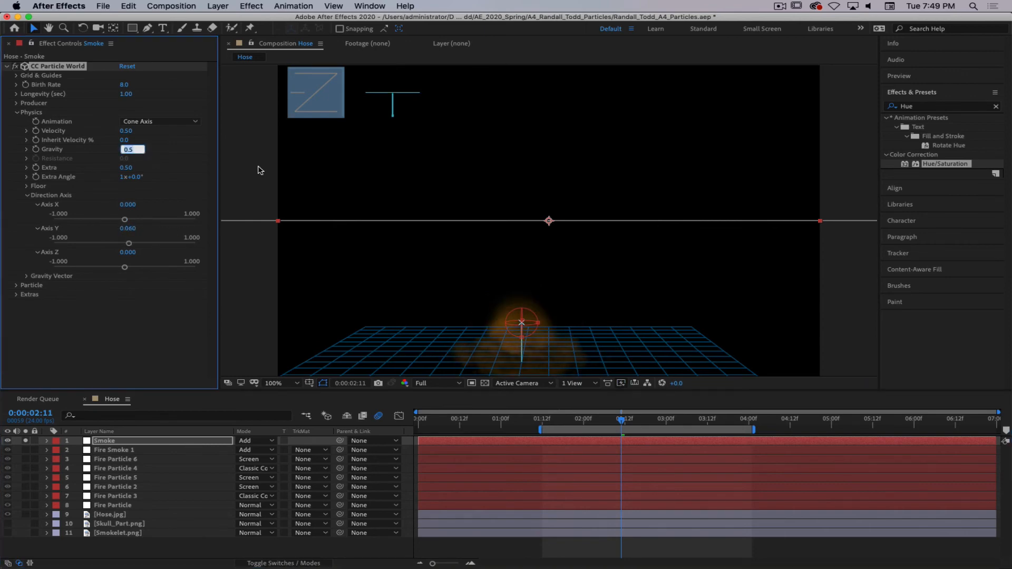
text(-5)
key(Return)
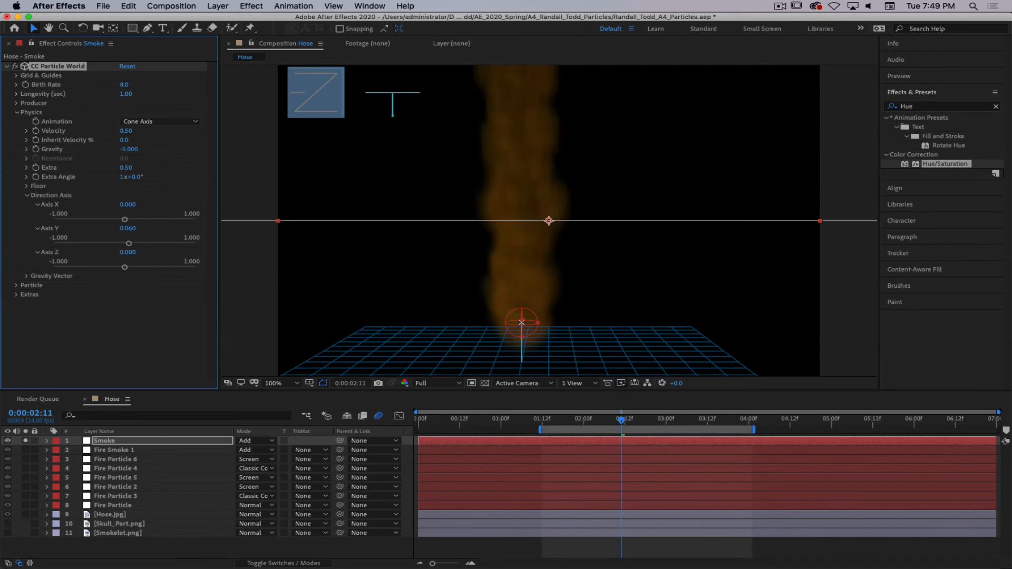
click(129, 149)
key(Return)
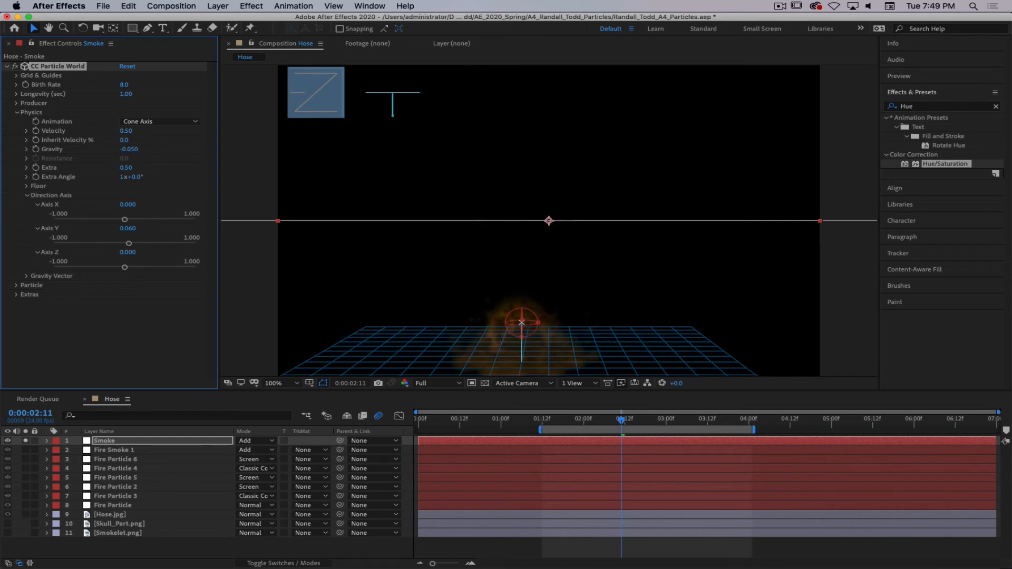
click(130, 149)
text(-)
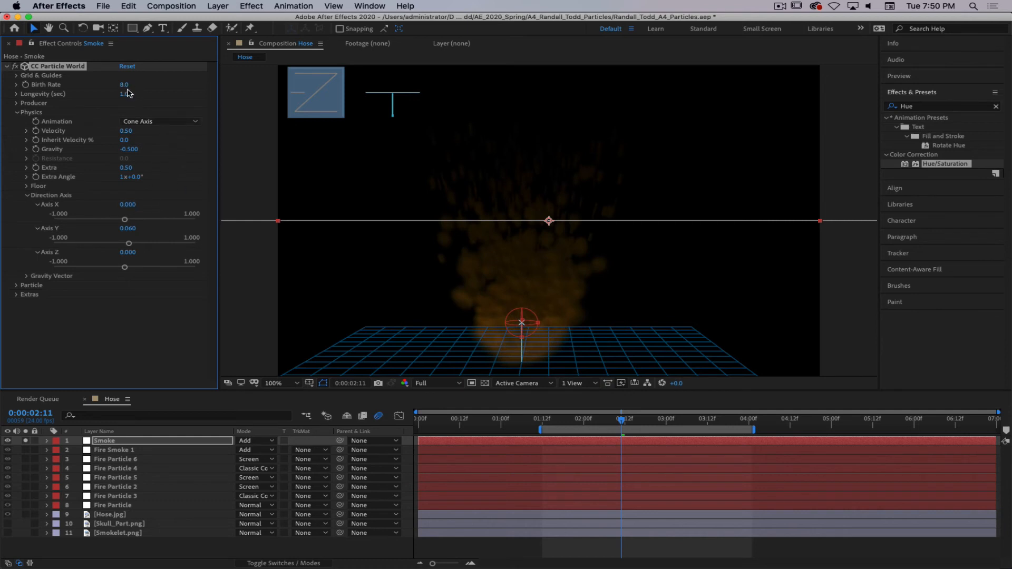
- Set the Smoke layer's Longevity to 1.74 seconds and expand its Producer settings
drag(127, 94, 161, 95)
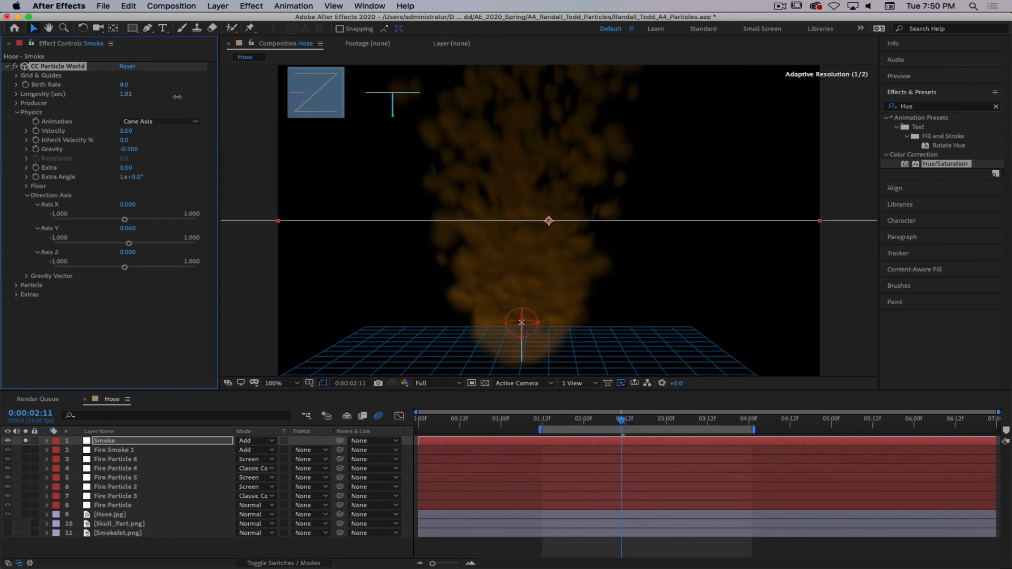
click(17, 102)
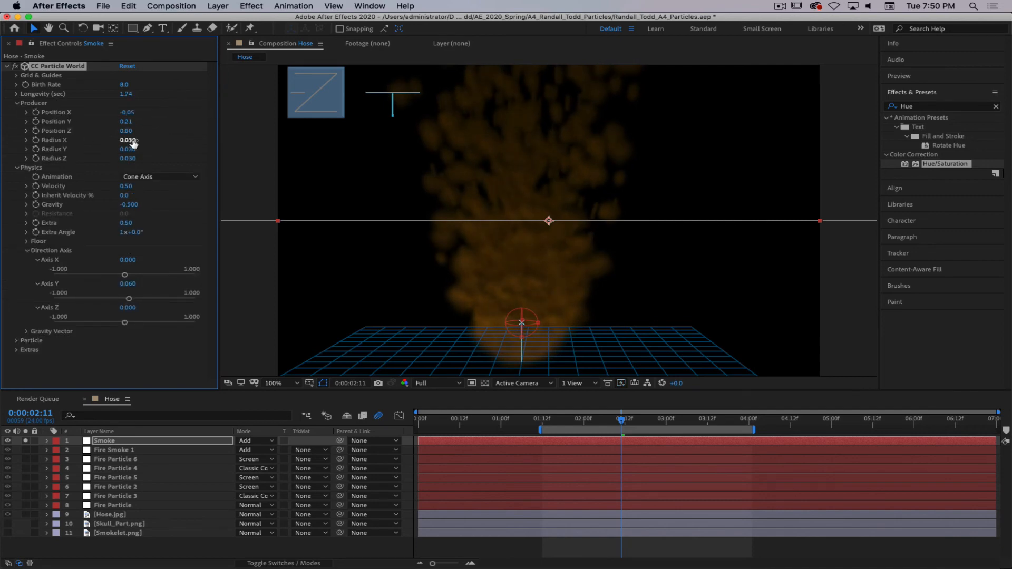
- Set the Smoke layer's producer Radius X to 0.190 and Position X to 0.06, and turn off the layer's solo
drag(130, 140, 134, 114)
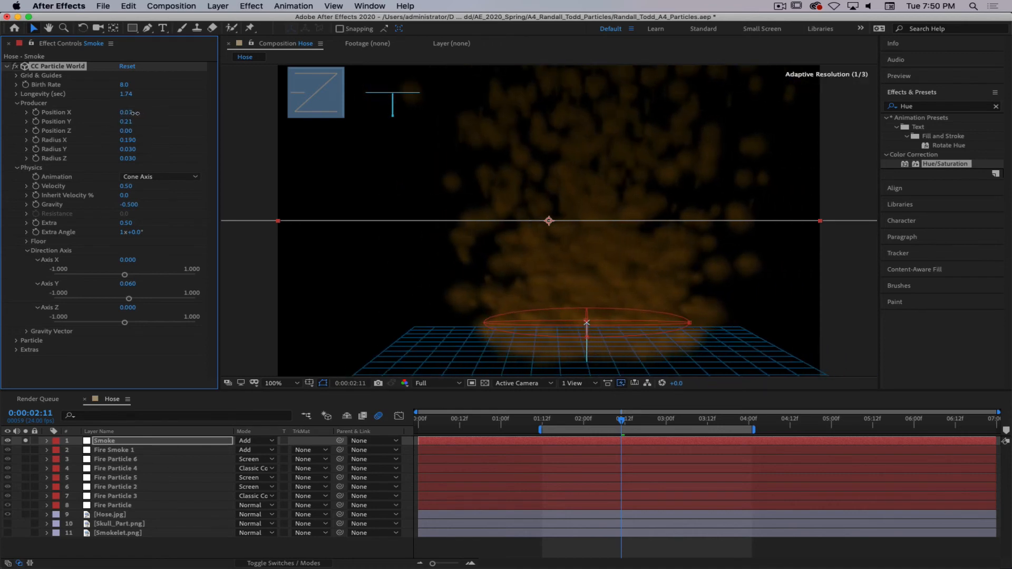
click(26, 441)
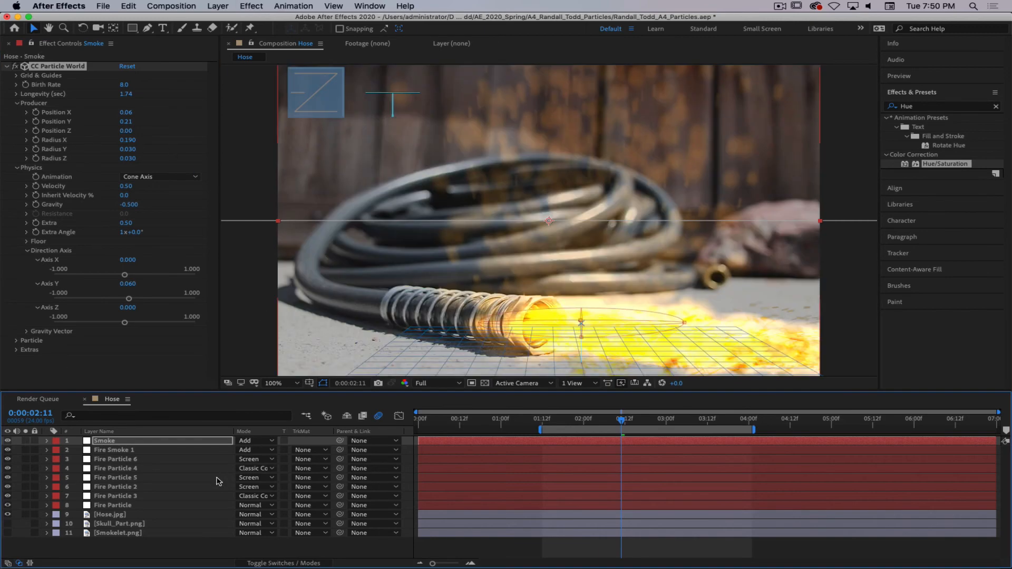
key(t)
key(t)
- Set the Color Map of the Smoke layer's particles to Origin Constant
click(16, 341)
scroll(19, 344, down, 4)
scroll(135, 311, down, 1)
click(158, 328)
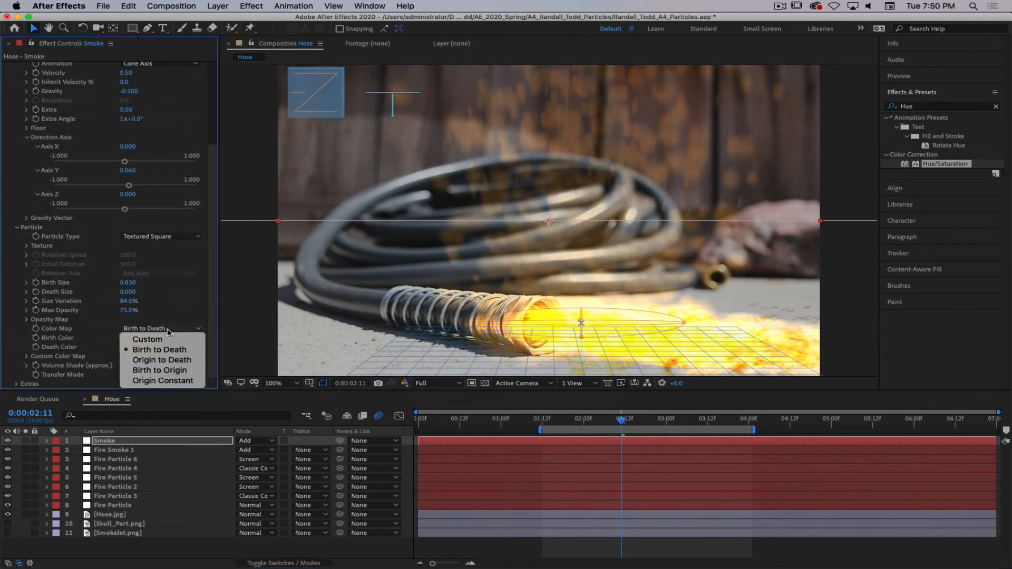
click(158, 381)
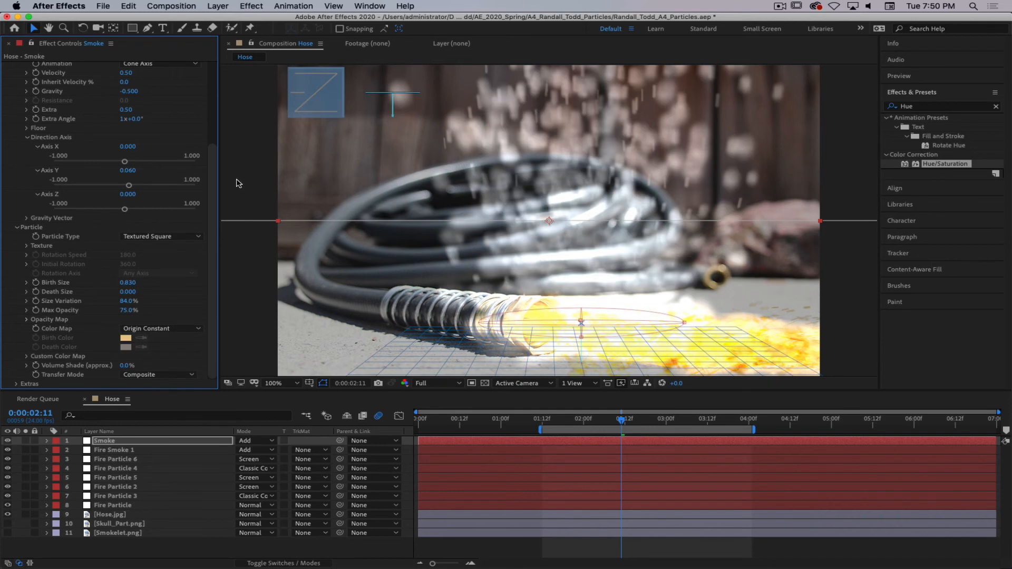
- Set the Smoke layer's physics Velocity to 0.025 and preview the animation
scroll(215, 177, up, 5)
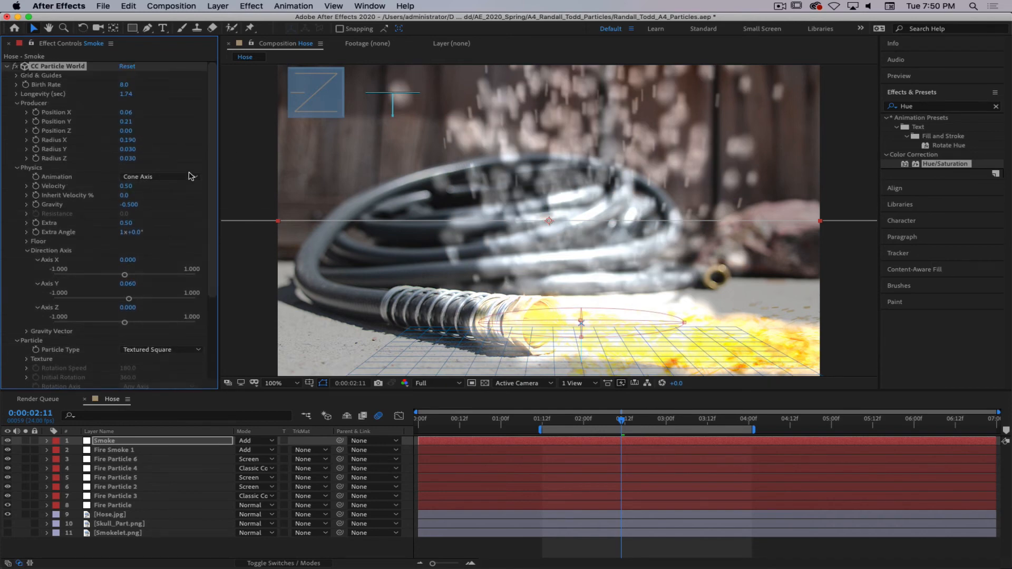
click(125, 186)
text(.025)
key(Return)
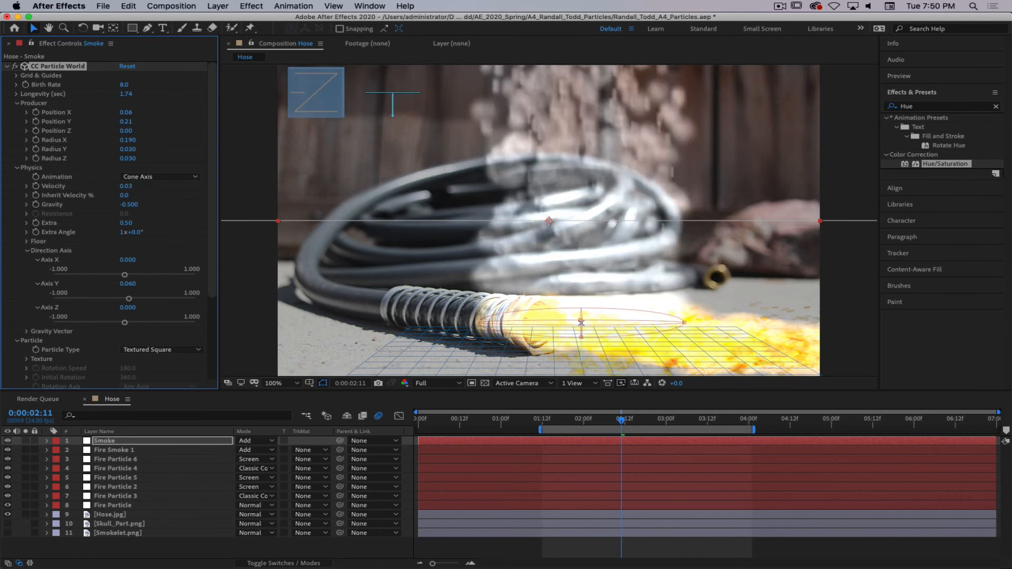
key(space)
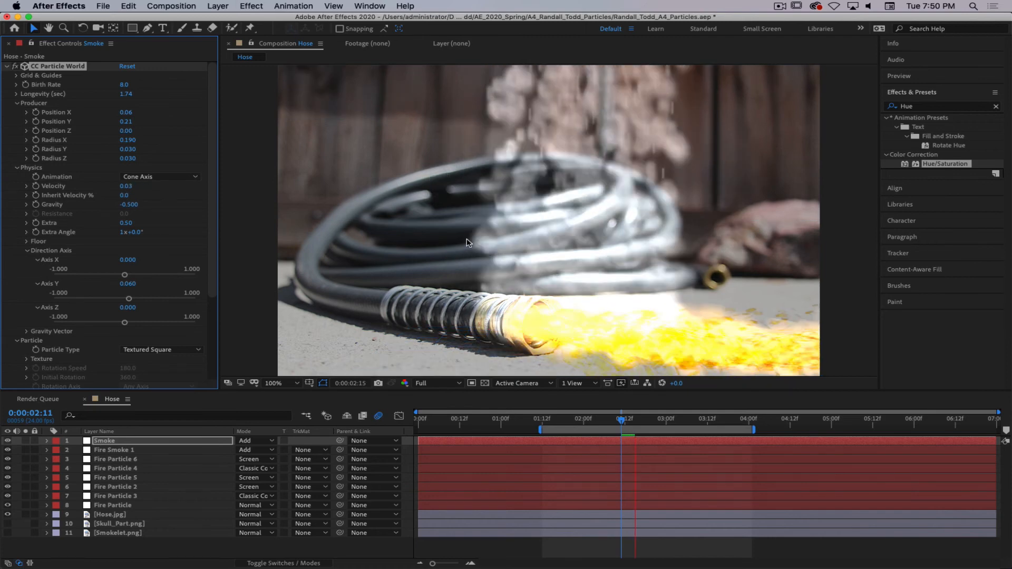
- Change the Smoke layer's blending mode to Normal and set its producer Position X to 0.13
click(256, 441)
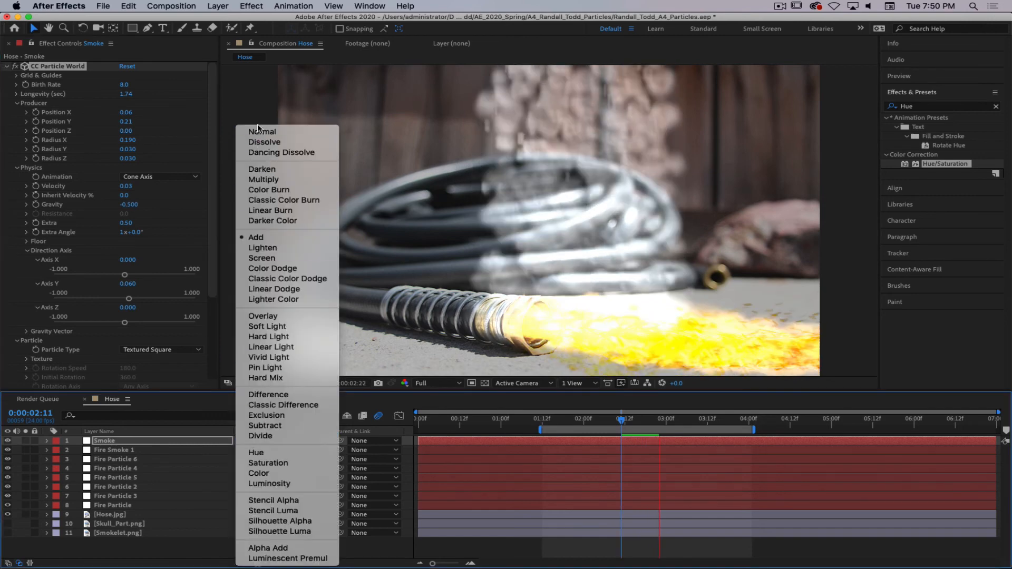
key(Return)
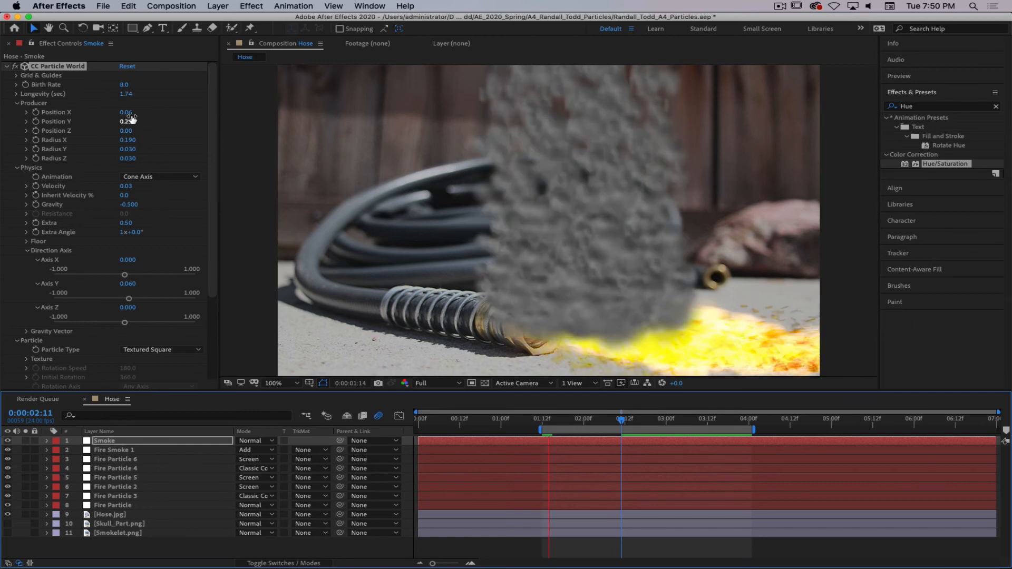
drag(128, 112, 130, 111)
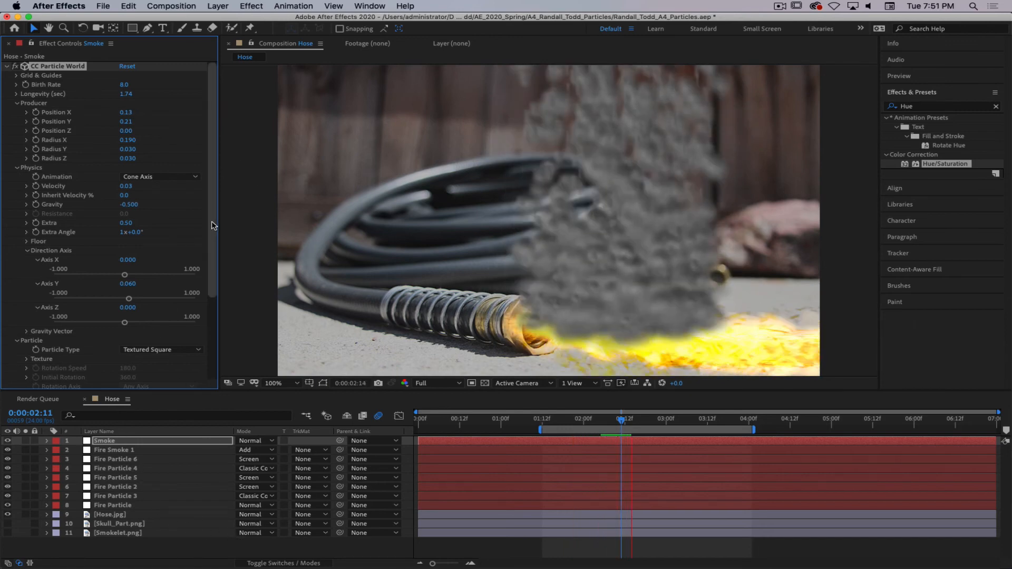
- Lower the Max Opacity of the Smoke layer's particles to 20% while previewing the animation
scroll(52, 317, down, 5)
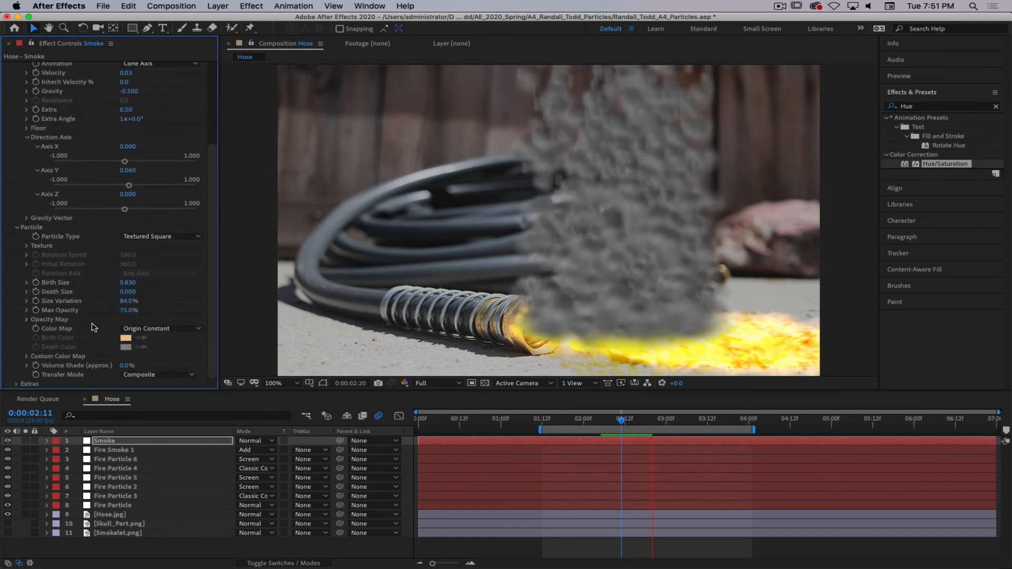
drag(129, 310, 113, 315)
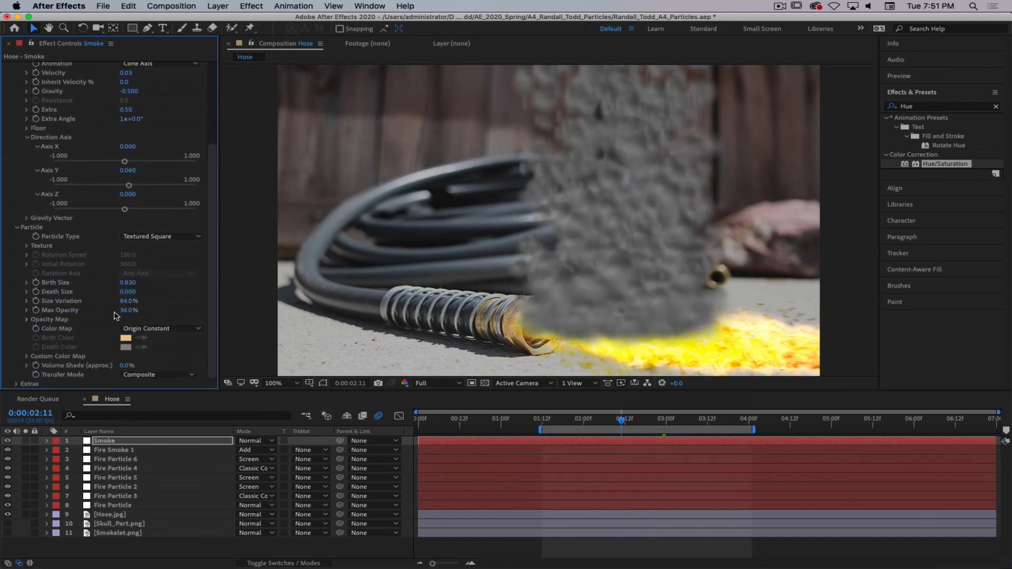
key(space)
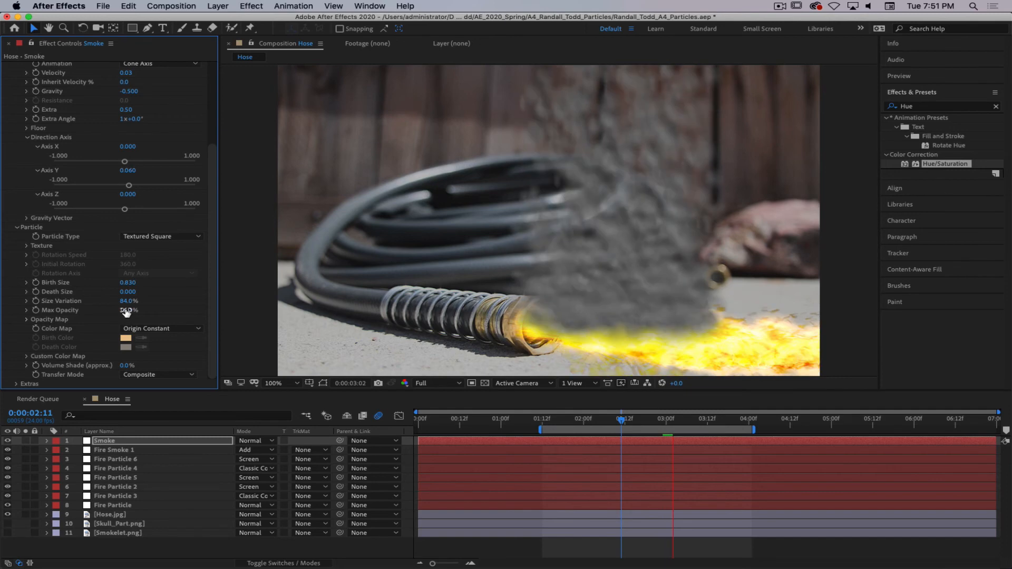
drag(126, 310, 112, 311)
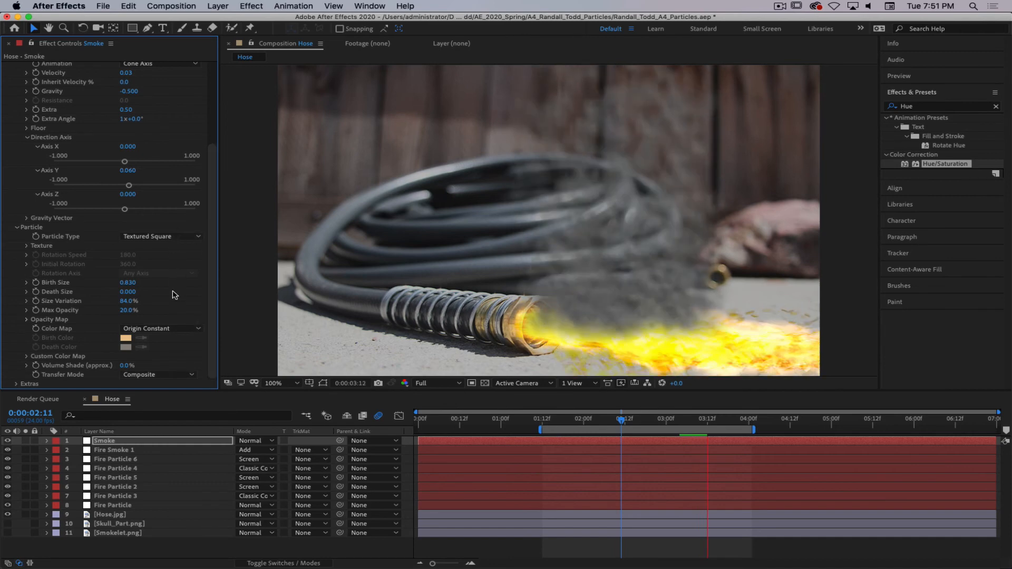
- Try a Birth Size of 0.660 and a Death Size of 0.150 for the Smoke layer's particles
click(128, 283)
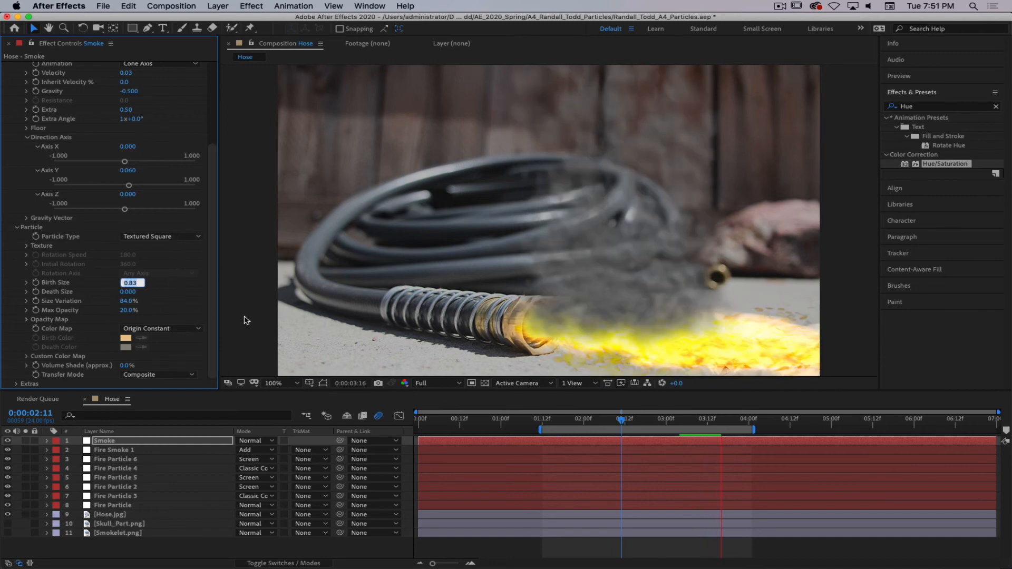
click(158, 296)
drag(132, 293, 124, 283)
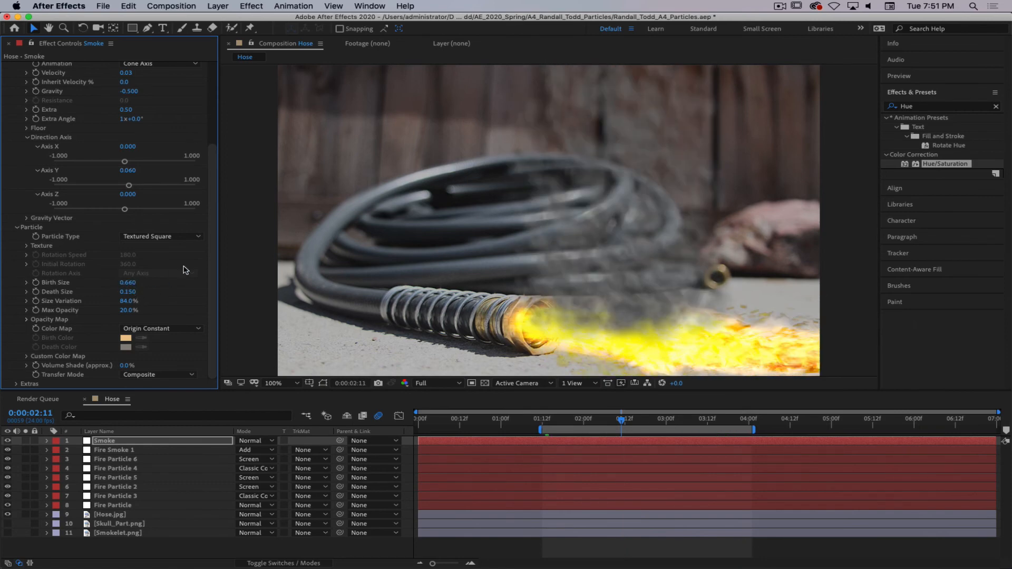
- Set the Smoke layer's Gravity to -0.250
drag(216, 268, 214, 177)
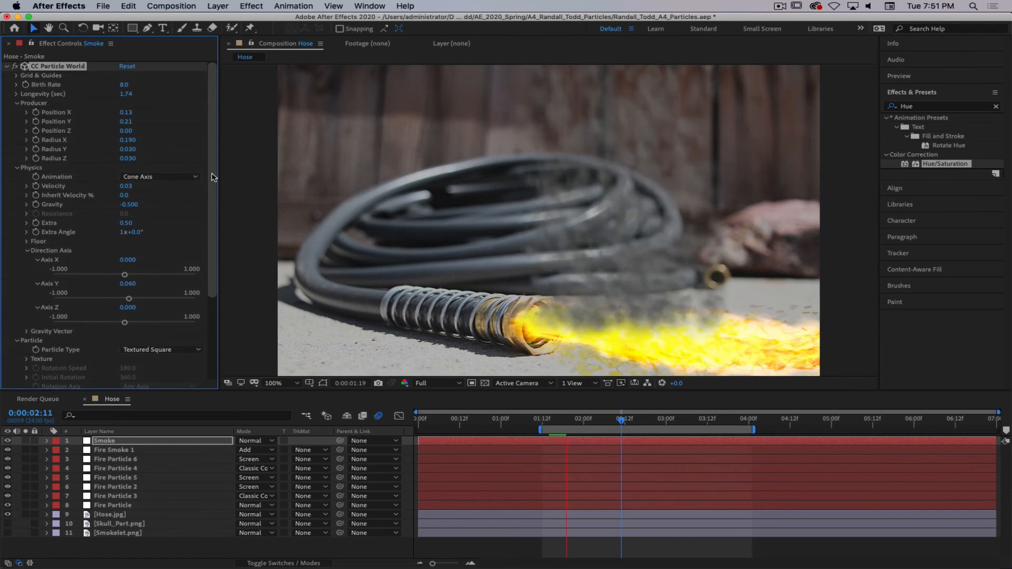
click(130, 205)
key(Right)
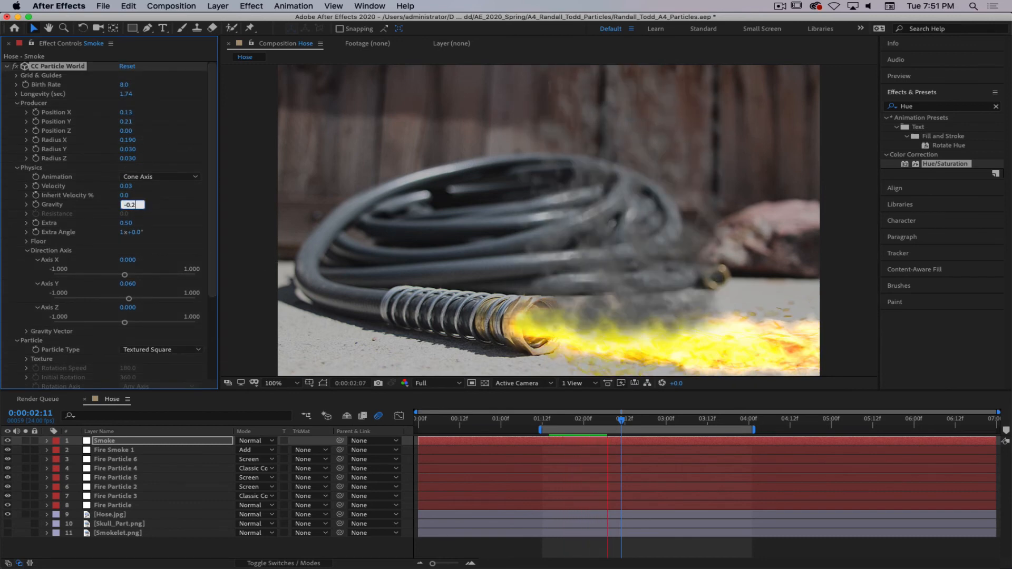
key(Return)
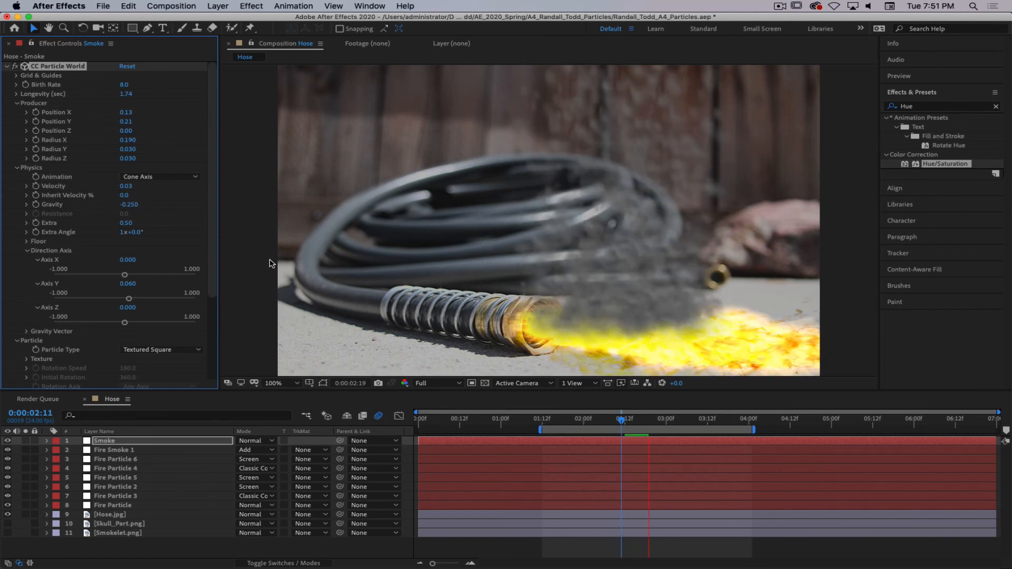
- Set the Smoke layer's particle Birth Size to 0.790 and Death Size to 0.340
scroll(206, 314, down, 5)
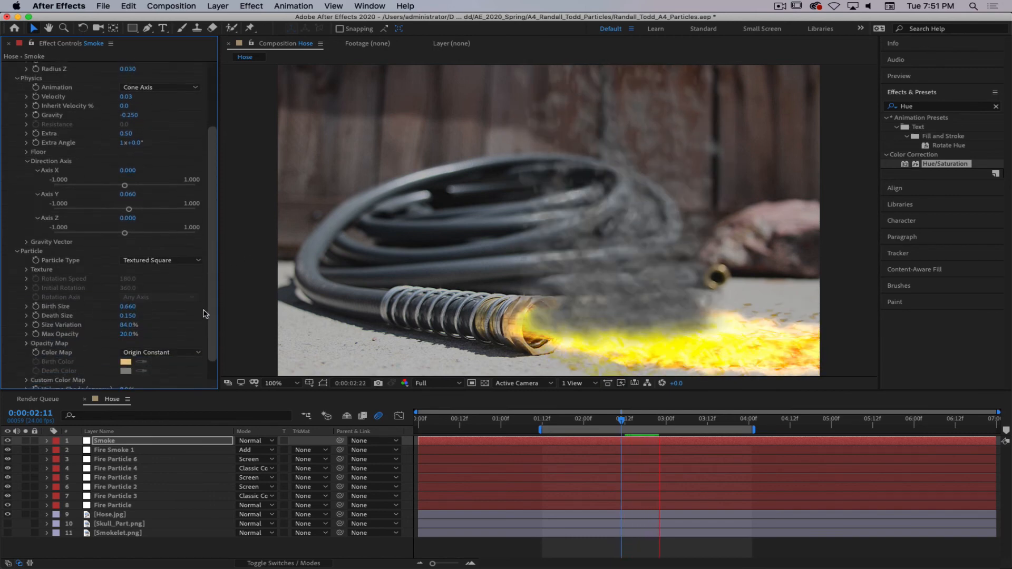
scroll(206, 314, down, 1)
drag(132, 299, 159, 314)
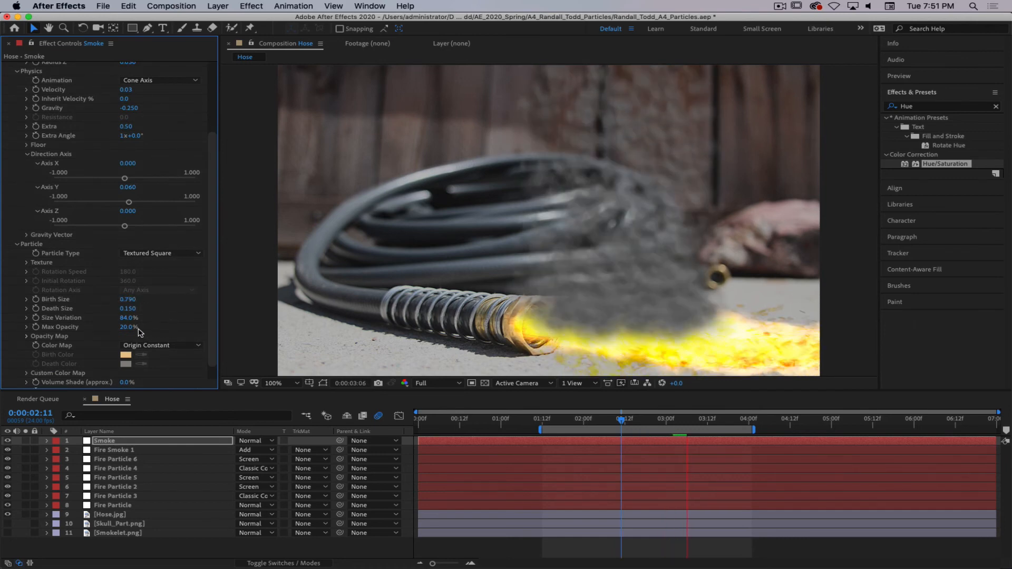
drag(128, 308, 142, 308)
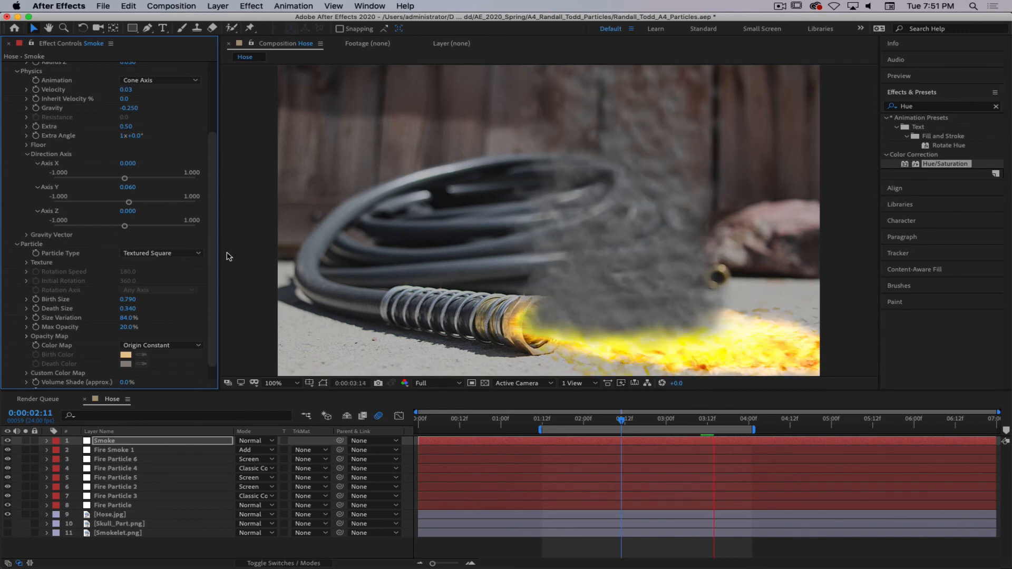
- Set the Transfer Mode of the Smoke layer's particles to Screen
scroll(210, 294, down, 2)
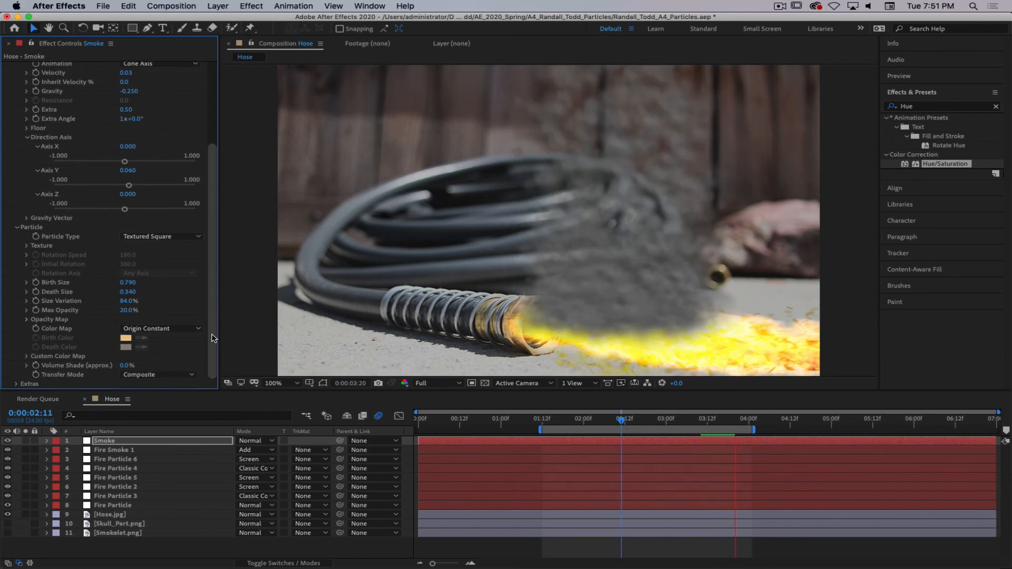
click(161, 375)
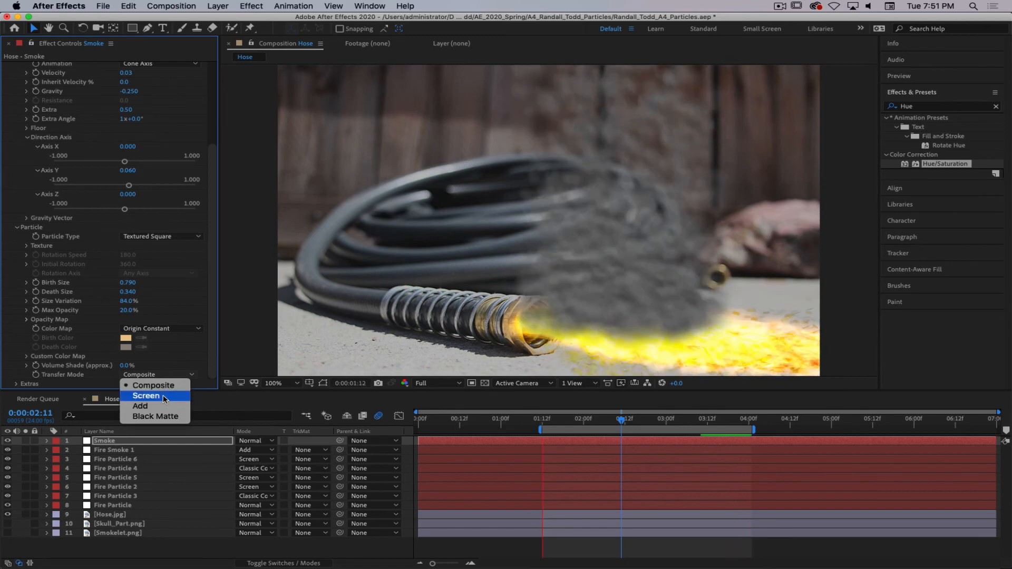
click(163, 396)
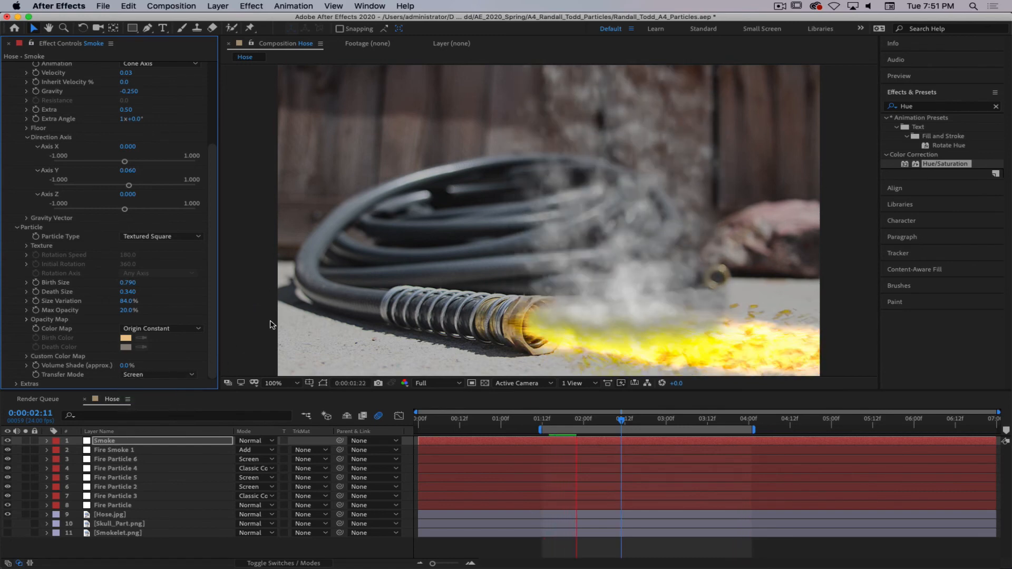
drag(211, 227, 212, 305)
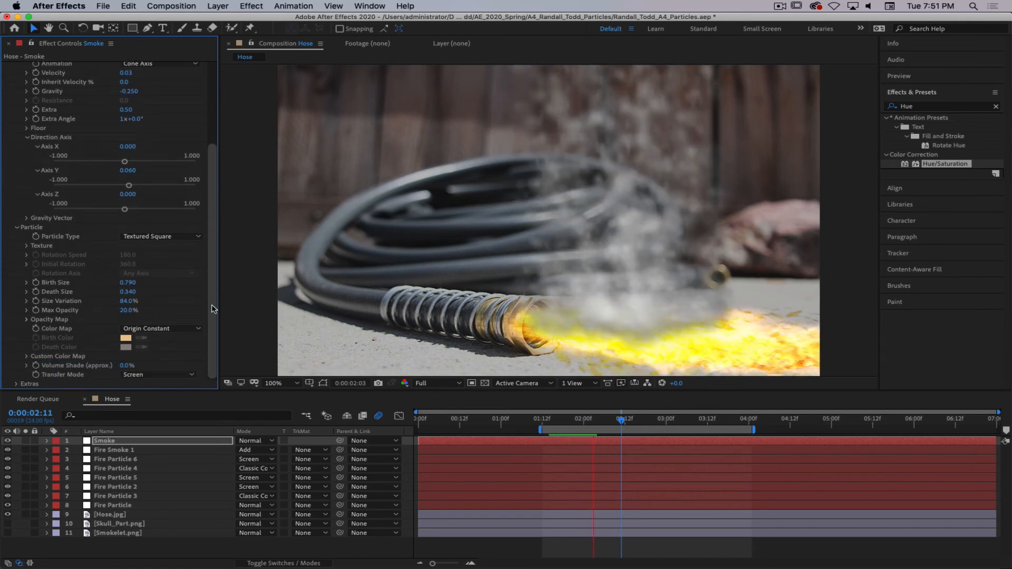
- Reveal the Smoke layer's Opacity in the timeline and lower it to 55%
key(t)
click(233, 450)
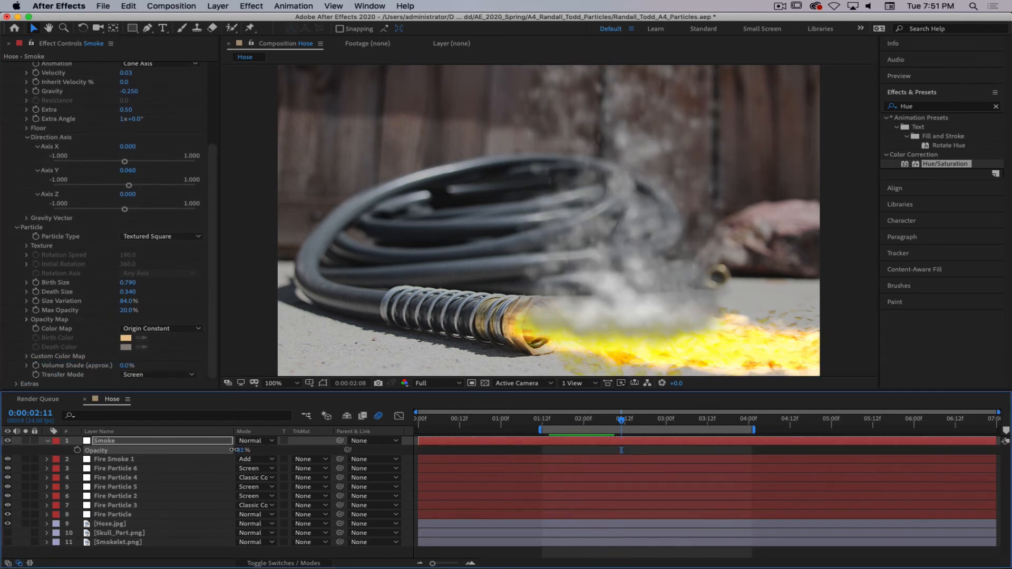
drag(233, 452, 229, 453)
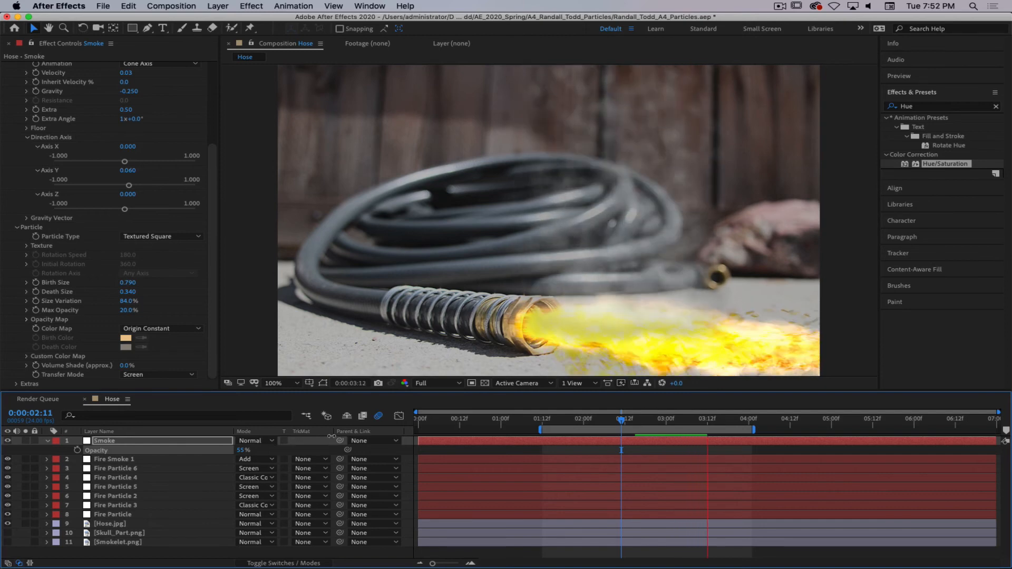
- Spread the smoke along the fire stream by setting the producer's Radius X to 0.310 and Position X to 0.27
drag(216, 172, 215, 80)
drag(131, 140, 137, 139)
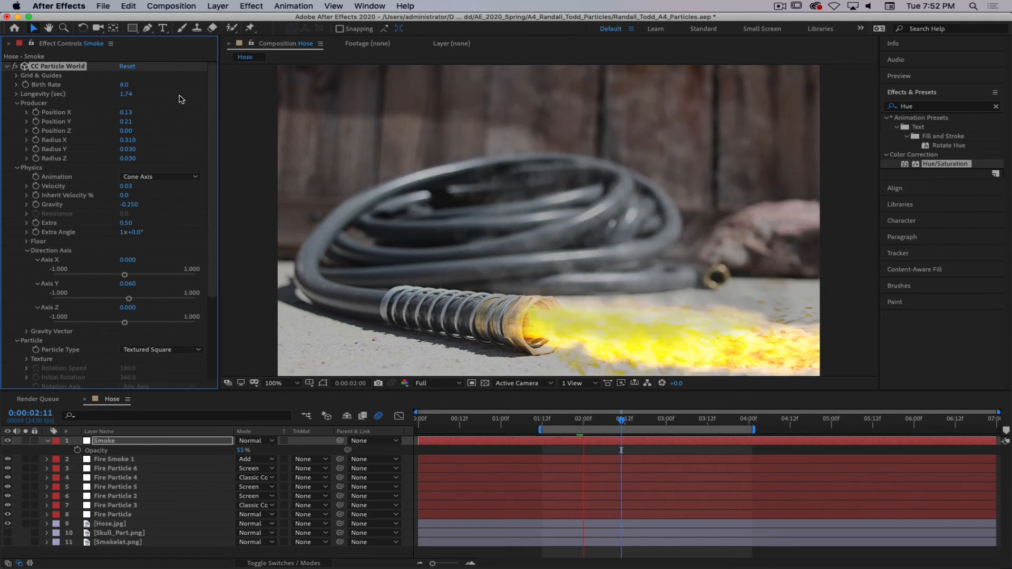
drag(127, 113, 138, 112)
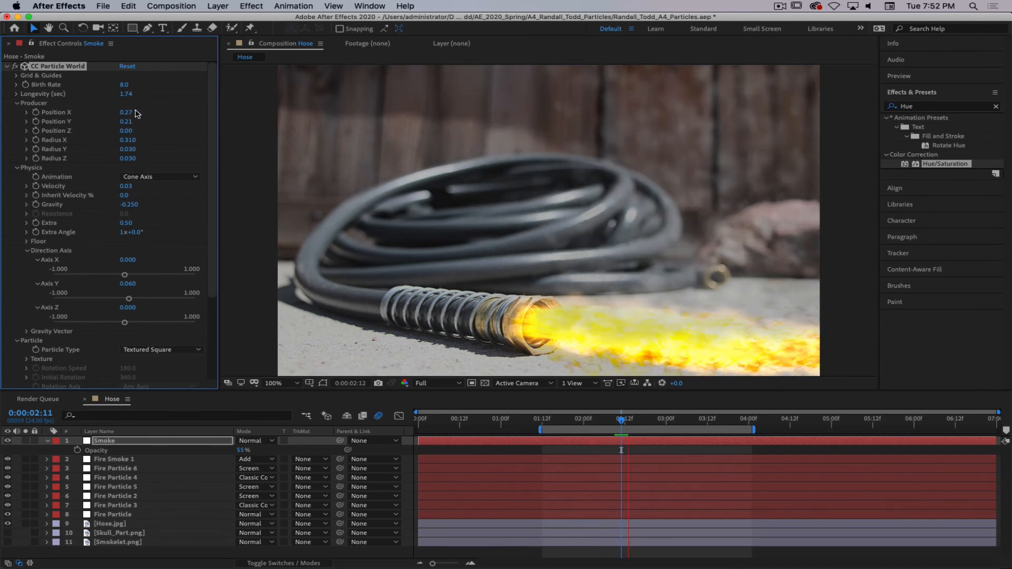
- Set the Smoke layer's physics Velocity to 0.01
scroll(209, 246, down, 3)
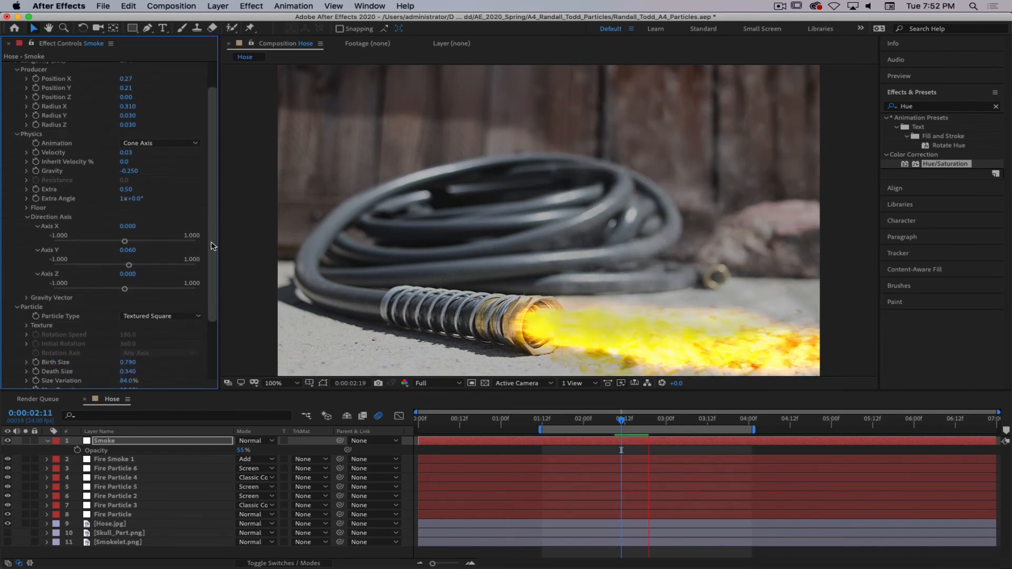
scroll(211, 247, down, 1)
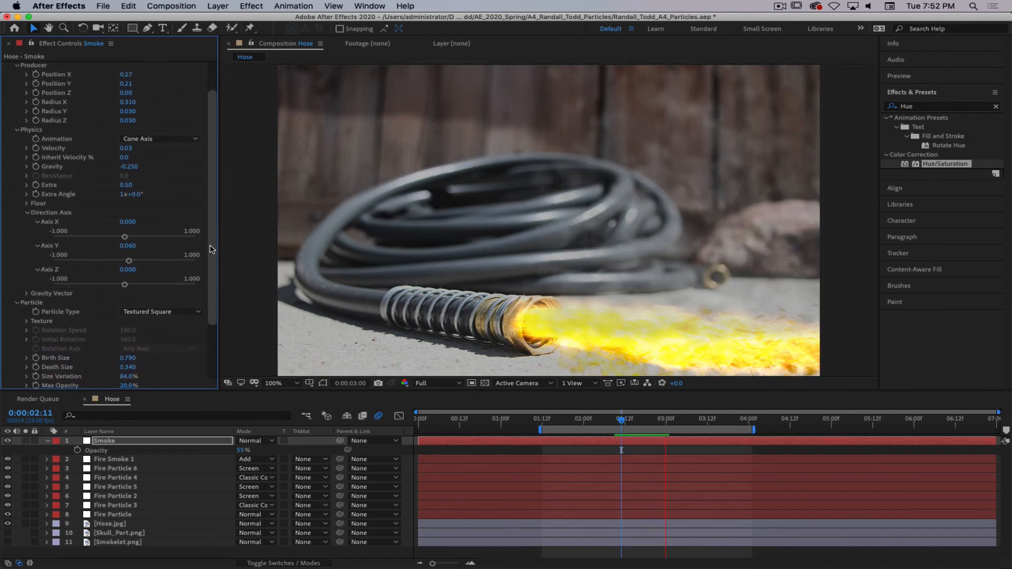
scroll(211, 249, down, 1)
scroll(211, 250, down, 1)
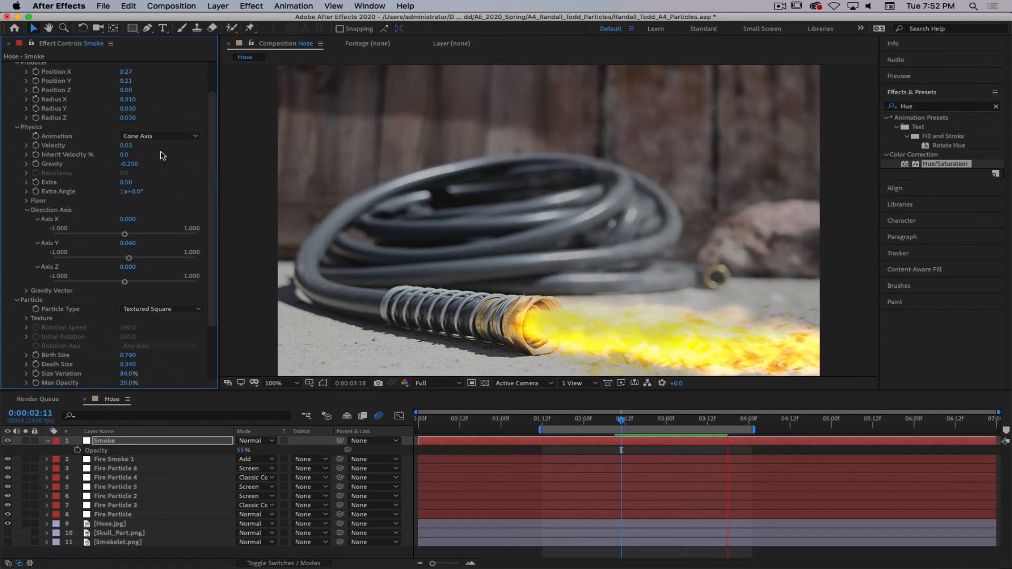
click(126, 146)
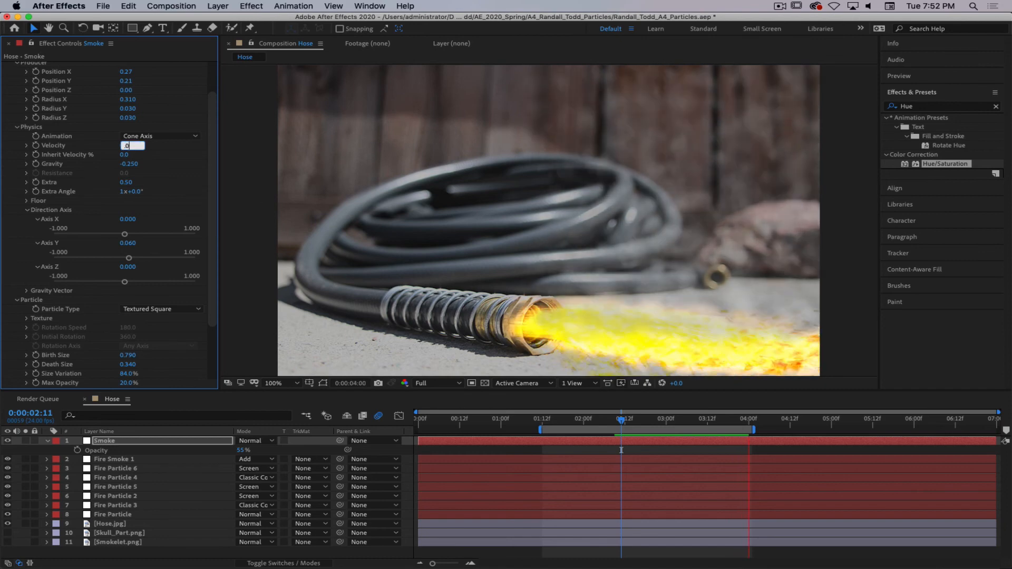
text(.01)
key(Return)
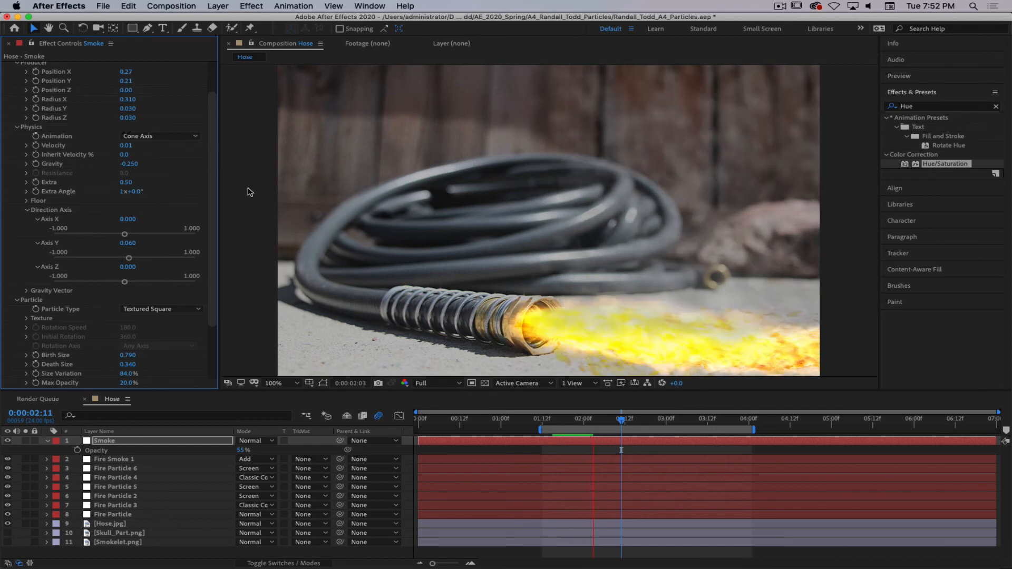
- Set the Smoke layer's particle Size Variation to 50% and Max Opacity to 25%
drag(214, 286, 204, 353)
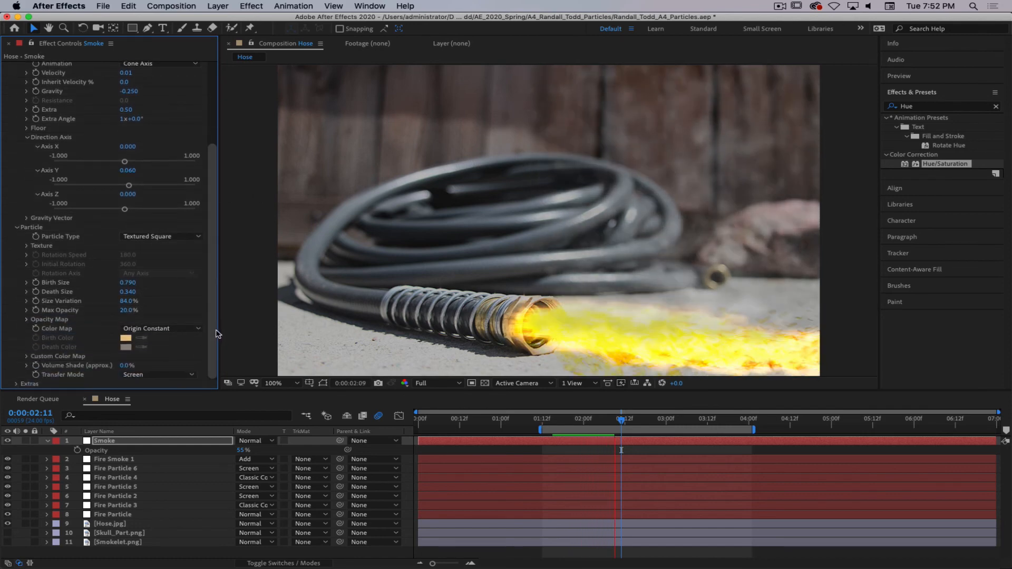
click(128, 301)
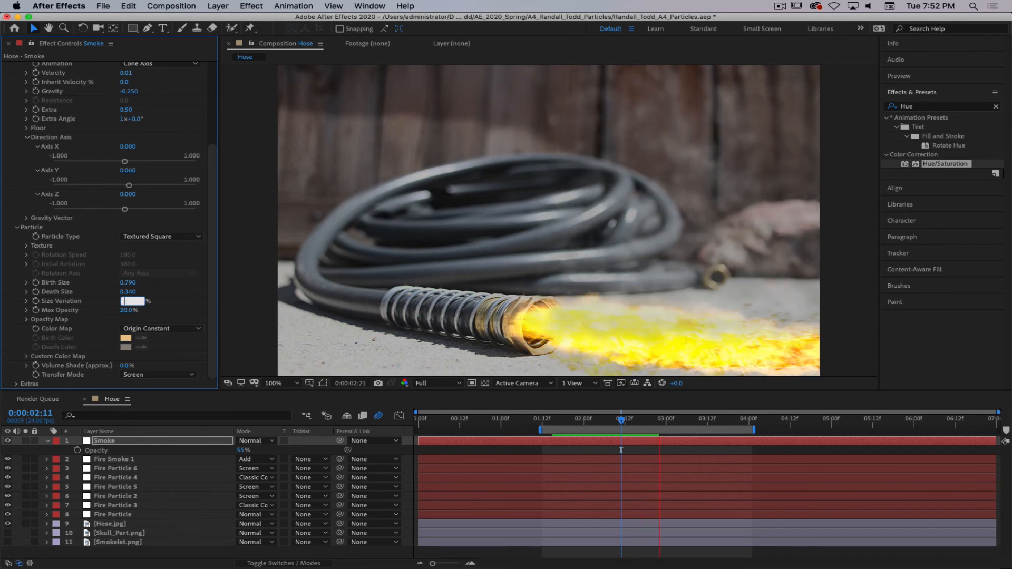
text(50)
key(Return)
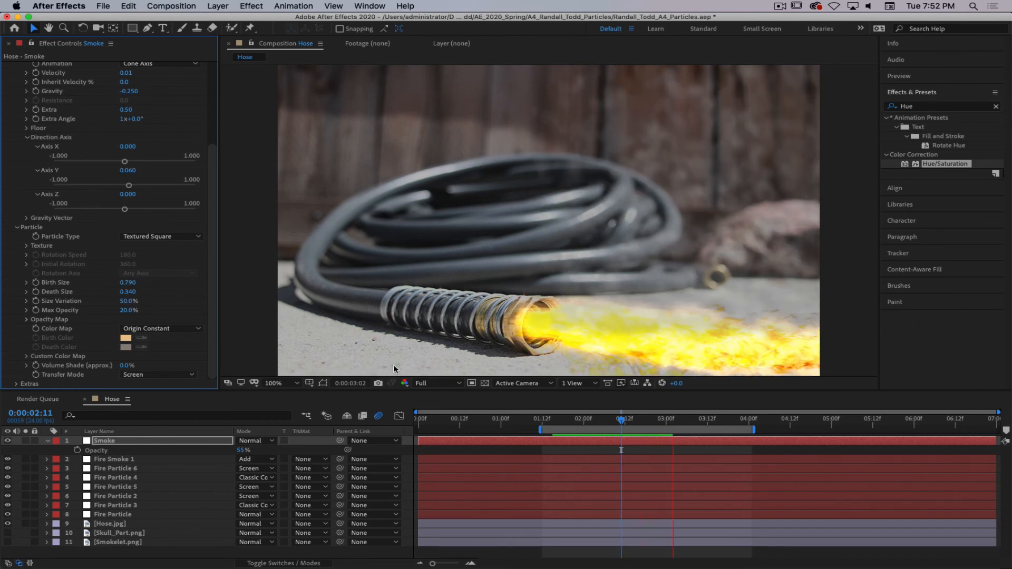
click(129, 311)
text(25)
key(Return)
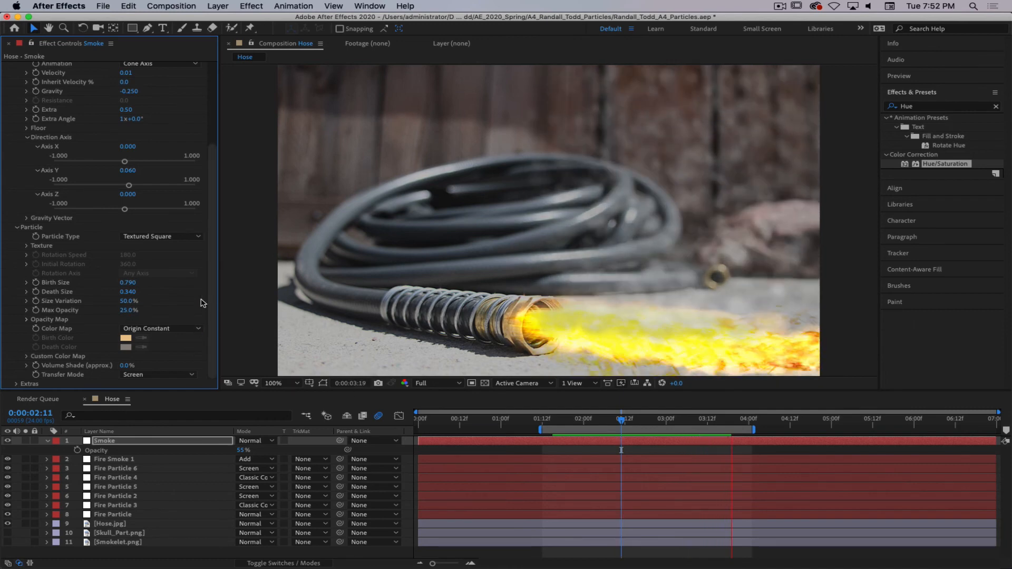
- Try the Add transfer mode on the Smoke layer's particles and return it to Screen
click(156, 375)
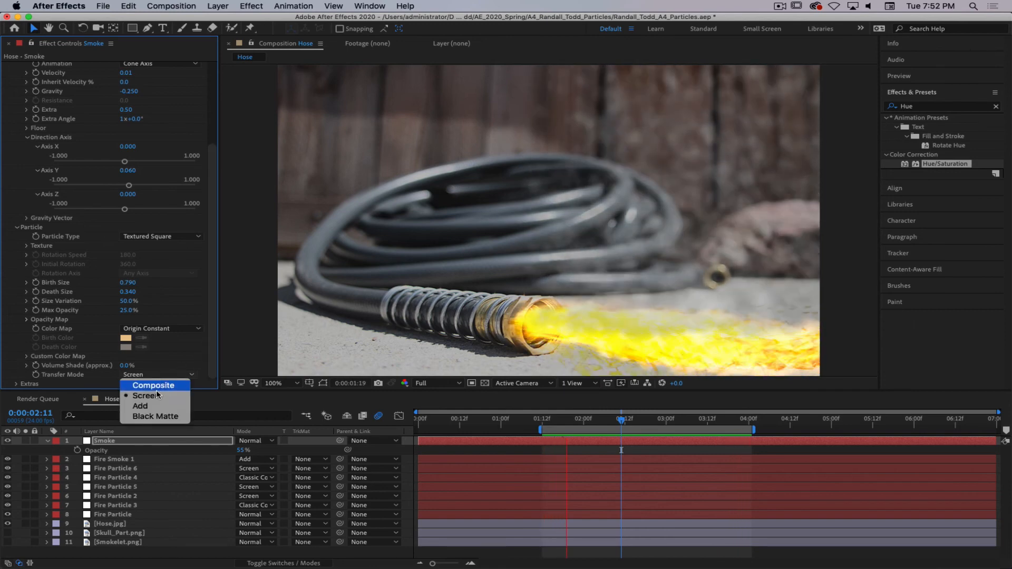
click(154, 406)
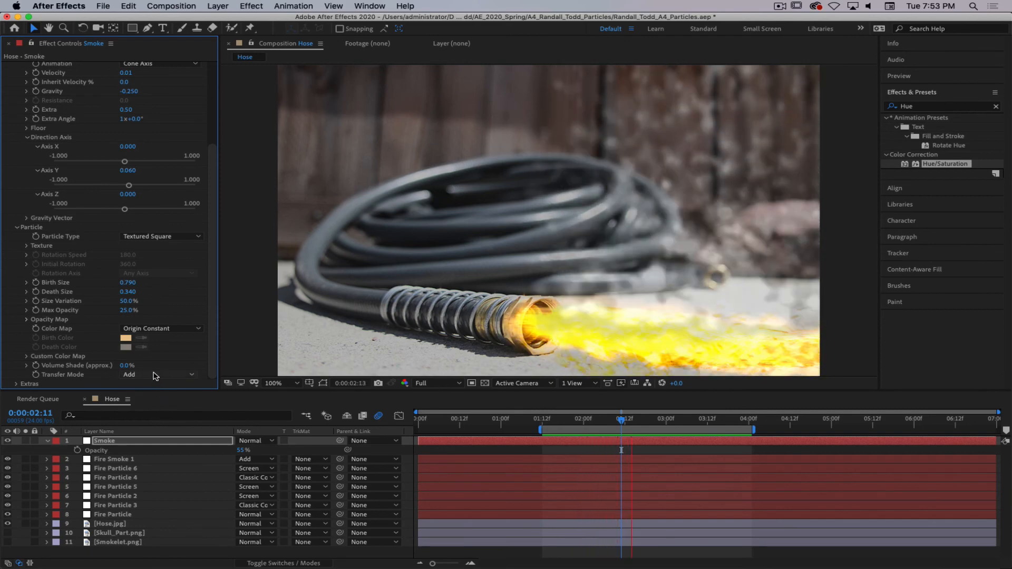
click(156, 374)
click(153, 396)
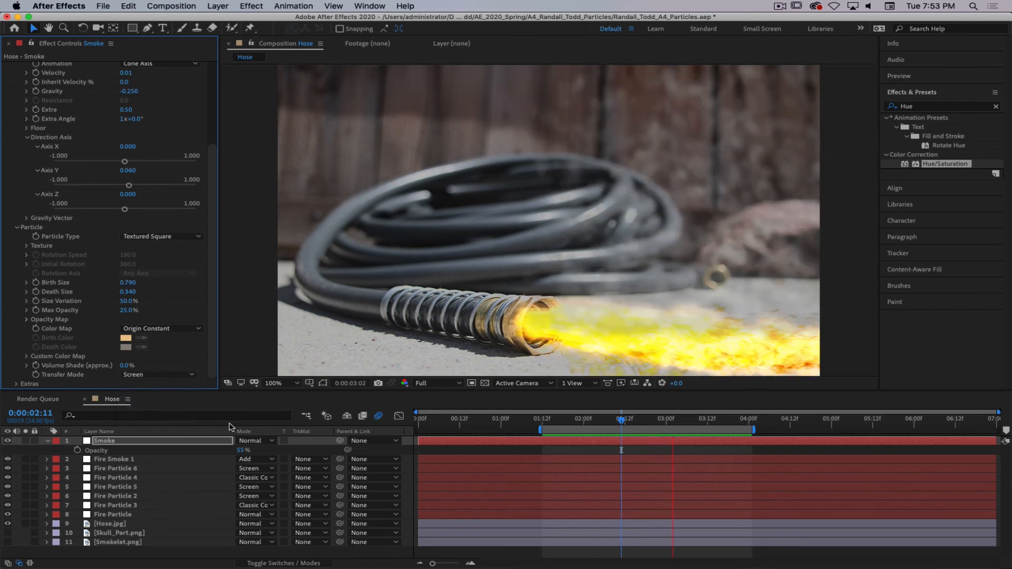
- Collapse the Smoke layer's properties, deselect the layer and stop the preview
click(47, 441)
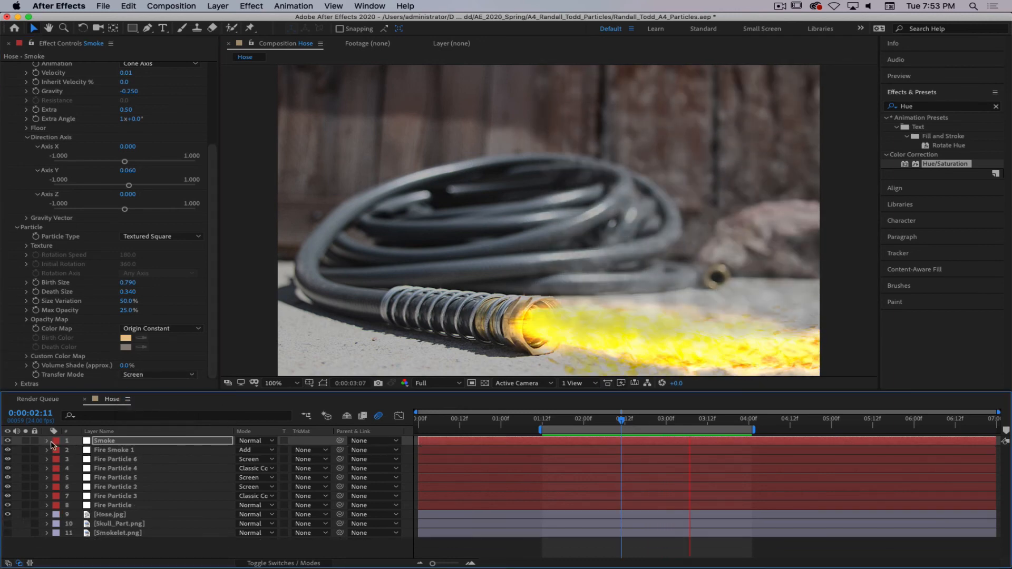
click(112, 553)
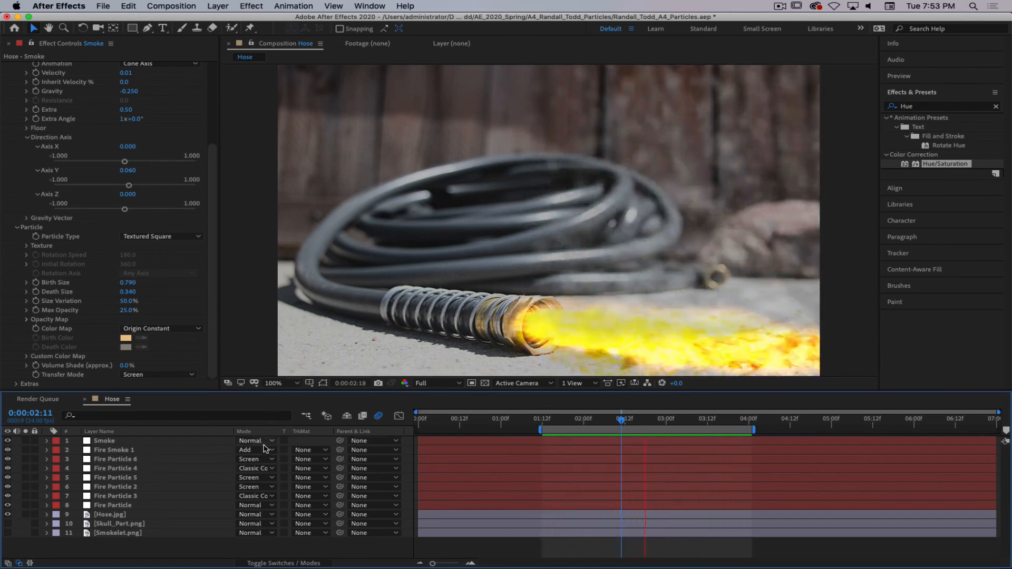
key(space)
- Try to pre-compose the Smoke, Fire Smoke and Fire Particle layers, and undo it
click(113, 515)
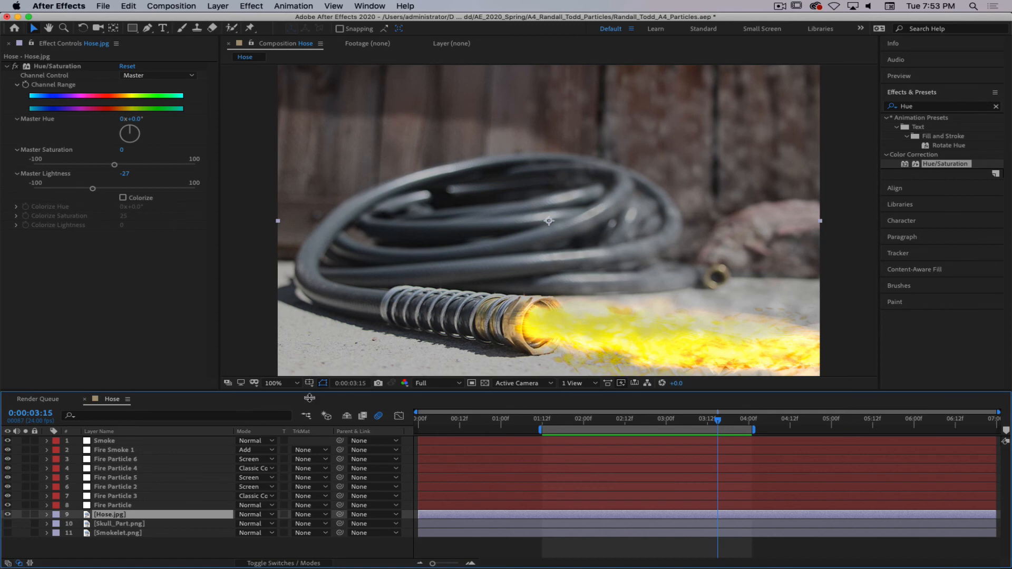
click(126, 443)
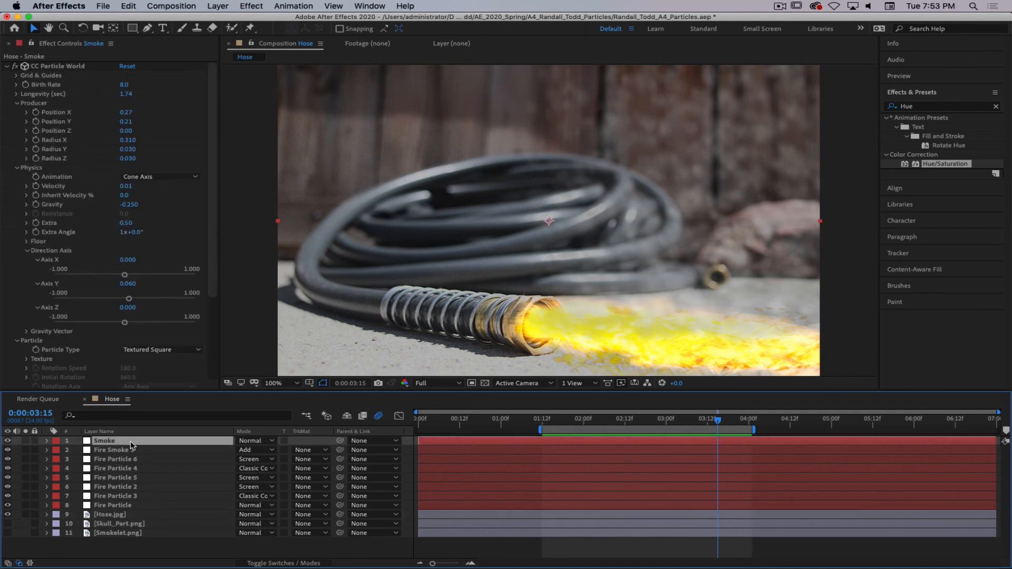
shift+click(148, 506)
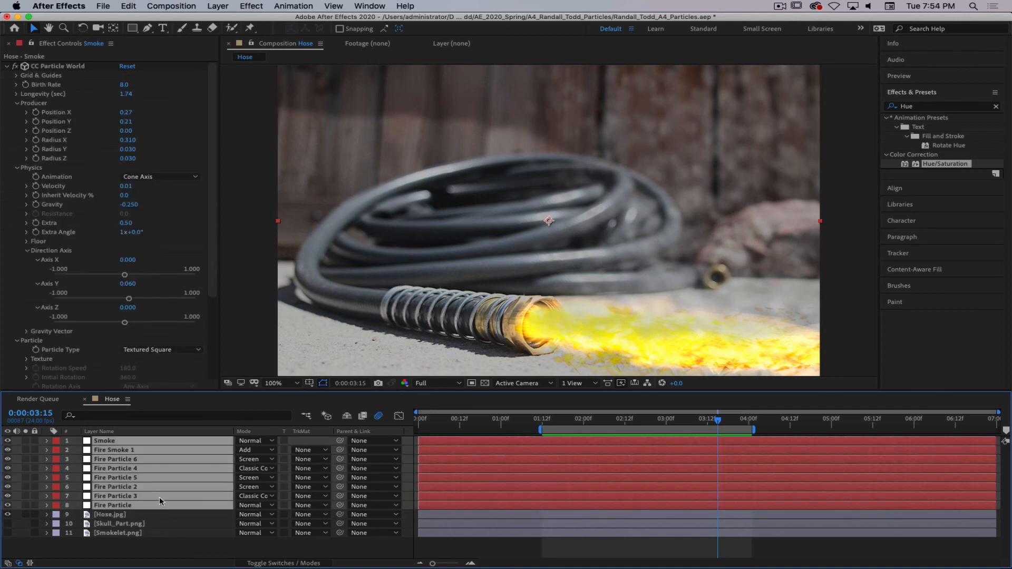
right_click(159, 442)
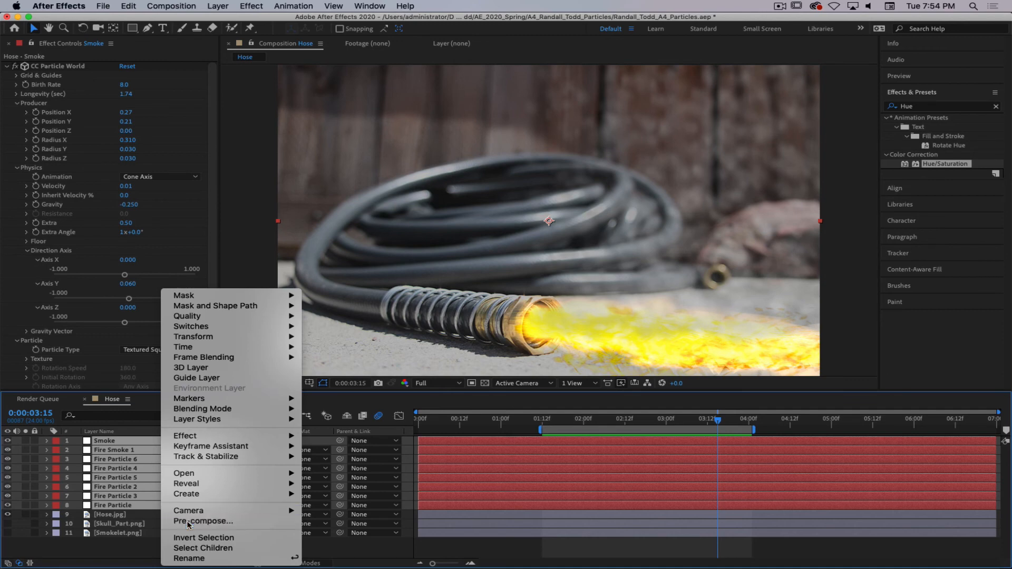
click(227, 522)
key(Return)
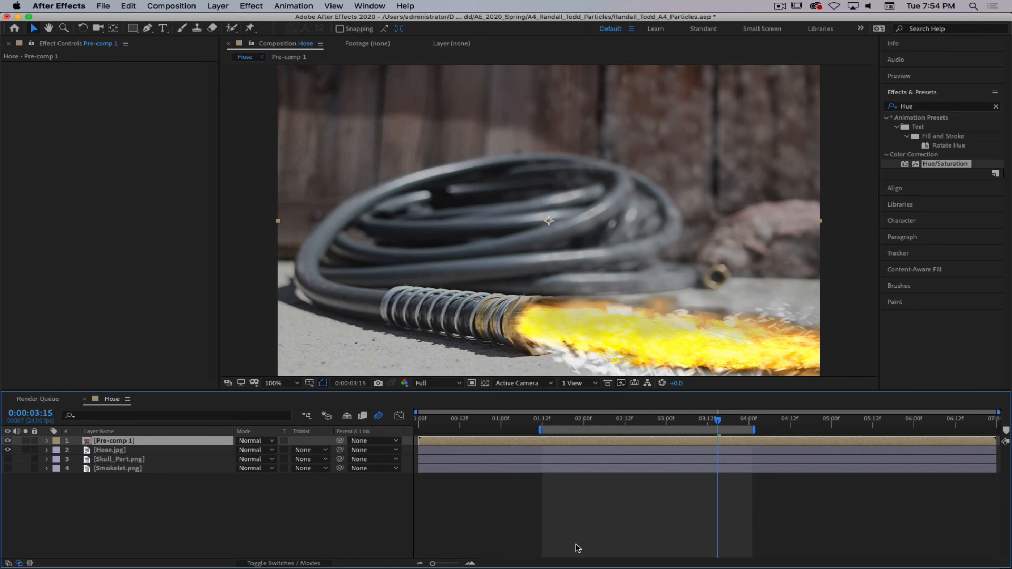
key(super+z)
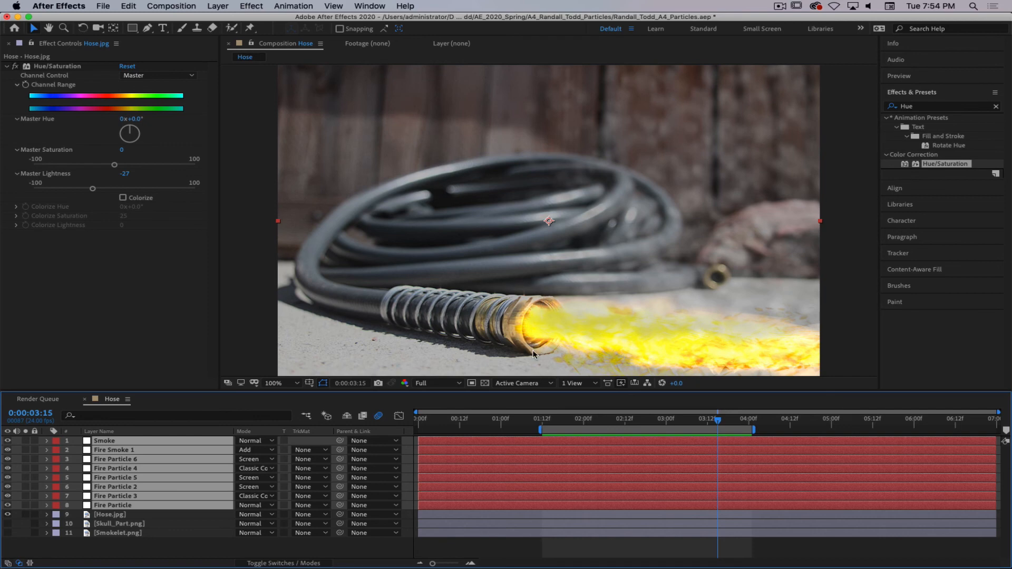
- Duplicate the Hose.jpg layer and move the copy above all the particle layers
click(138, 554)
click(146, 517)
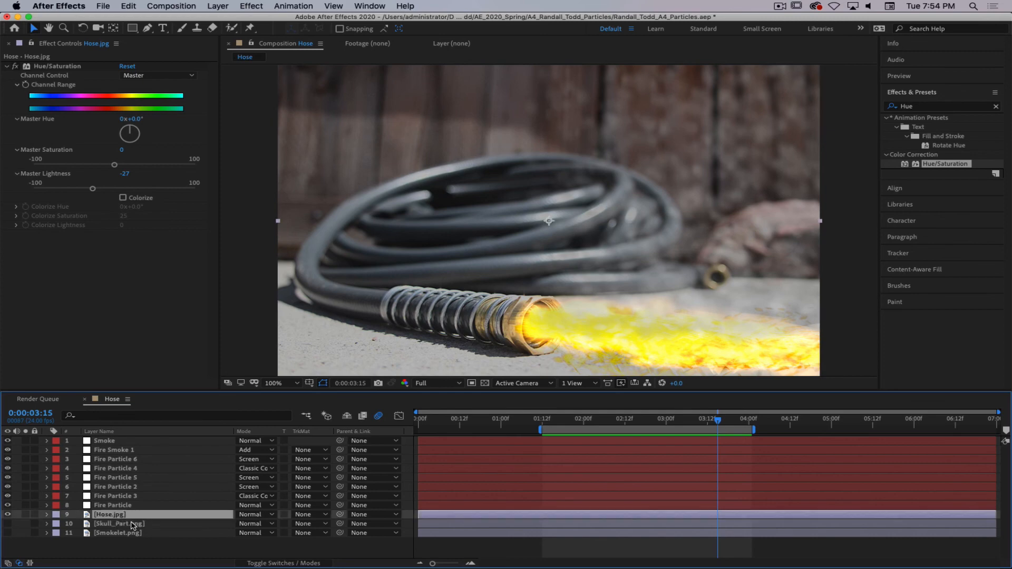
key(super+d)
drag(148, 516, 146, 439)
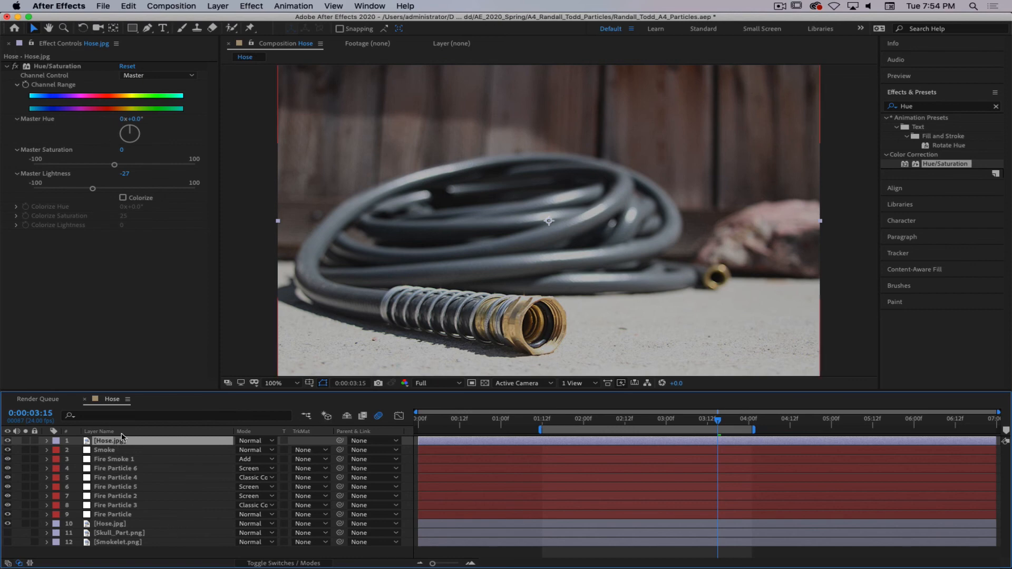
- Start a Pen tool mask on the upper Hose.jpg copy, tracing the near edge of the nozzle opening from its upper rim to its base
click(147, 28)
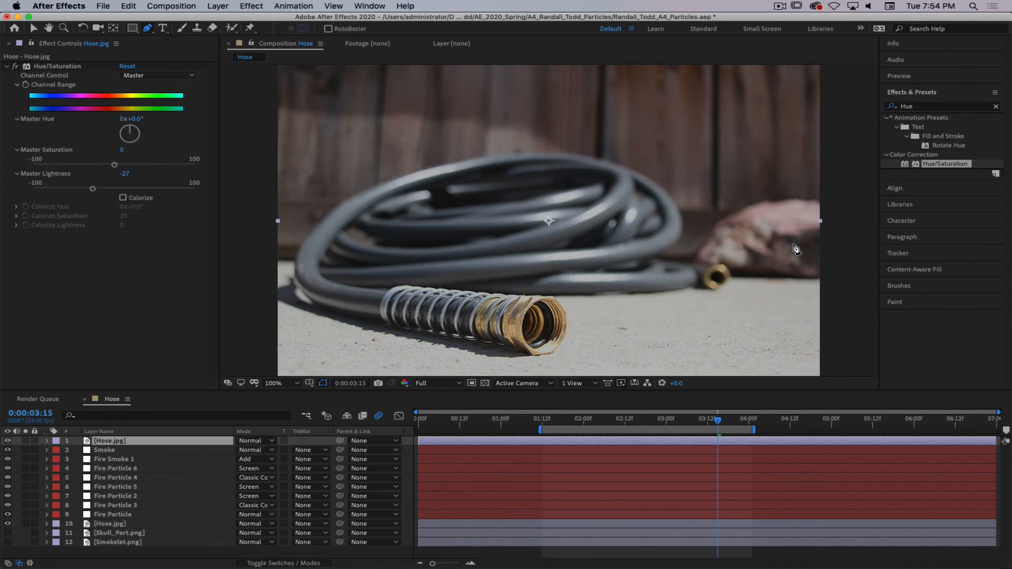
key(period)
key(period)
key(space)
drag(491, 313, 541, 122)
drag(498, 220, 556, 120)
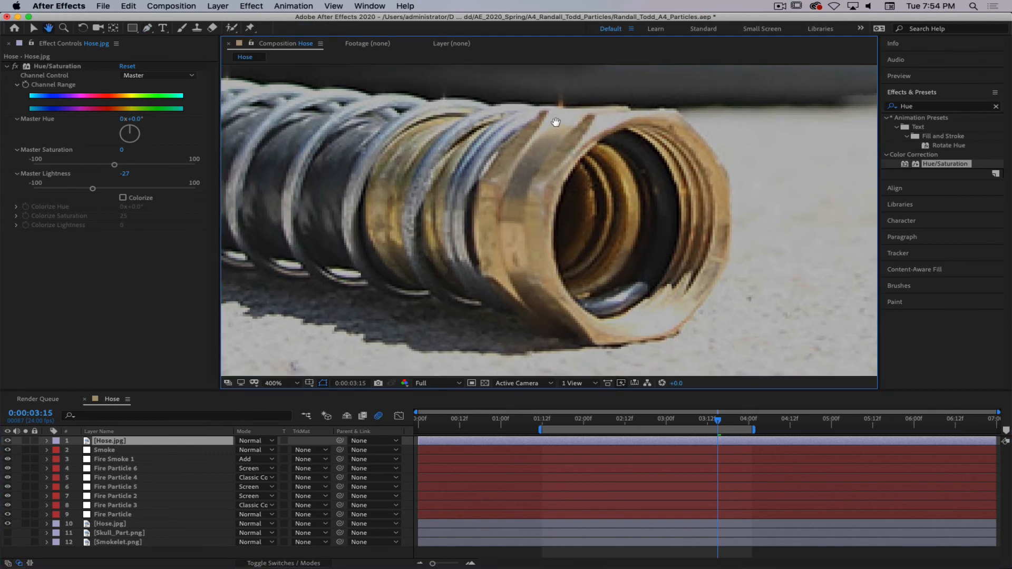
click(634, 112)
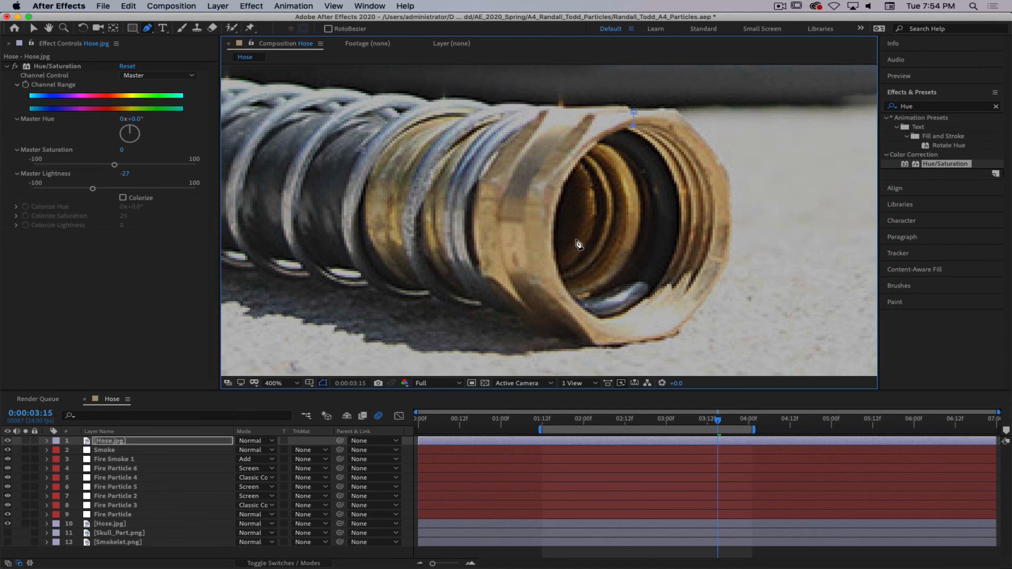
drag(552, 238, 553, 333)
click(605, 323)
drag(554, 330, 554, 307)
drag(627, 329, 638, 333)
drag(595, 346, 588, 346)
key(comma)
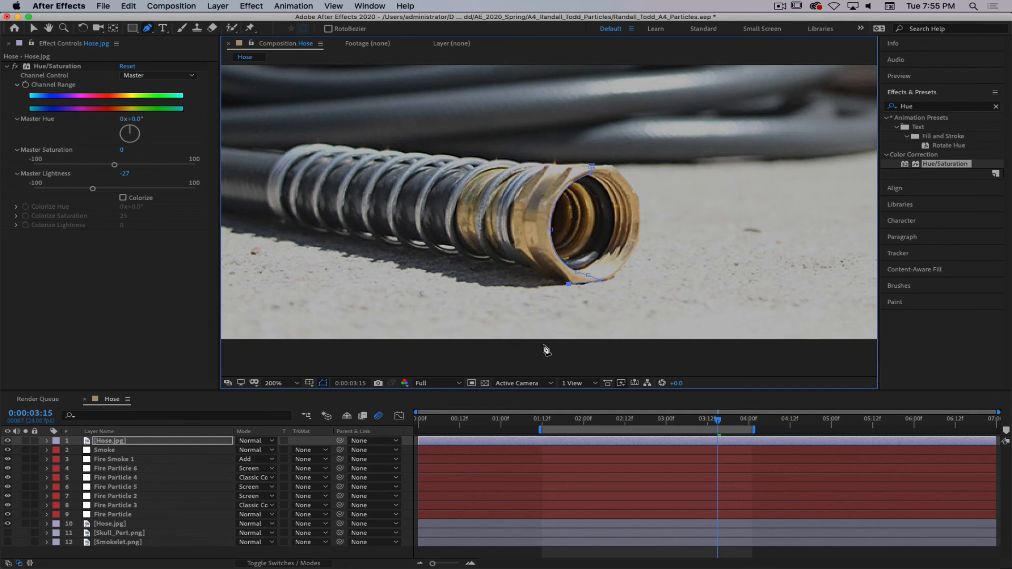
- Continue the mask below the nozzle and outside the image's lower-left edges, closing it along the upper side of the coiled spring
drag(505, 295, 498, 293)
click(446, 332)
click(432, 351)
key(h)
drag(328, 263, 487, 264)
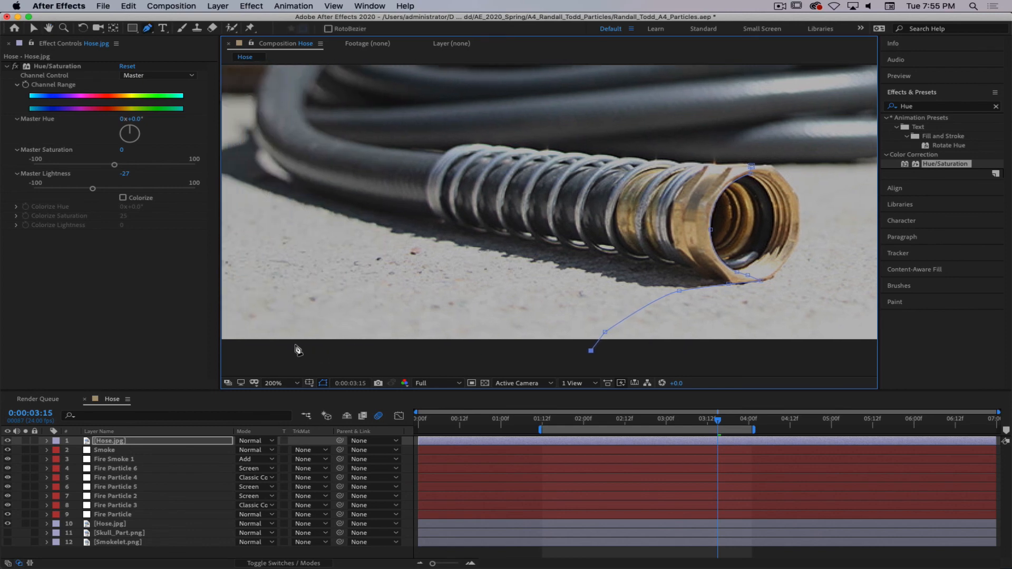
key(space)
drag(316, 294, 429, 292)
key(comma)
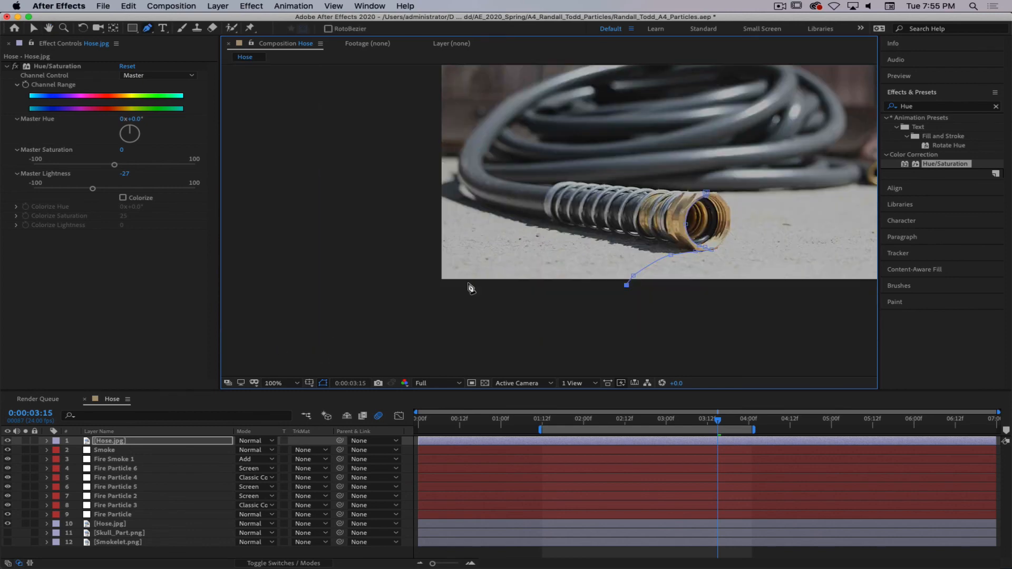
click(424, 285)
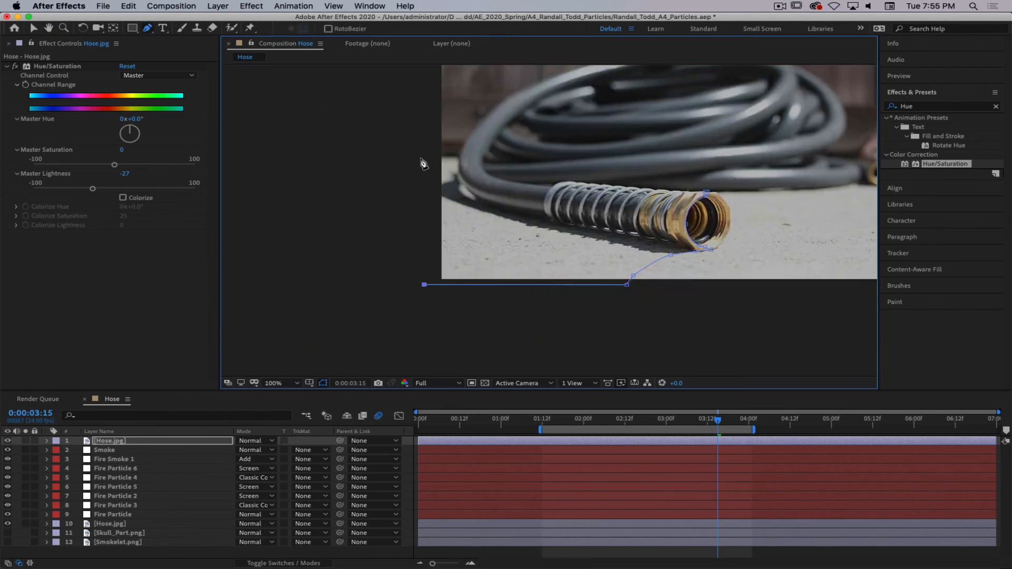
click(420, 159)
click(566, 182)
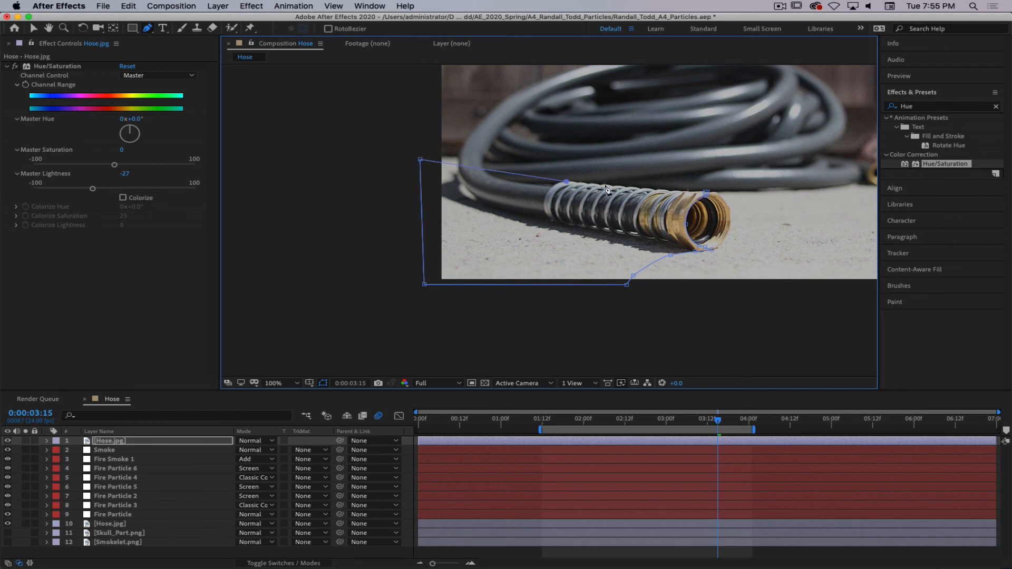
click(705, 193)
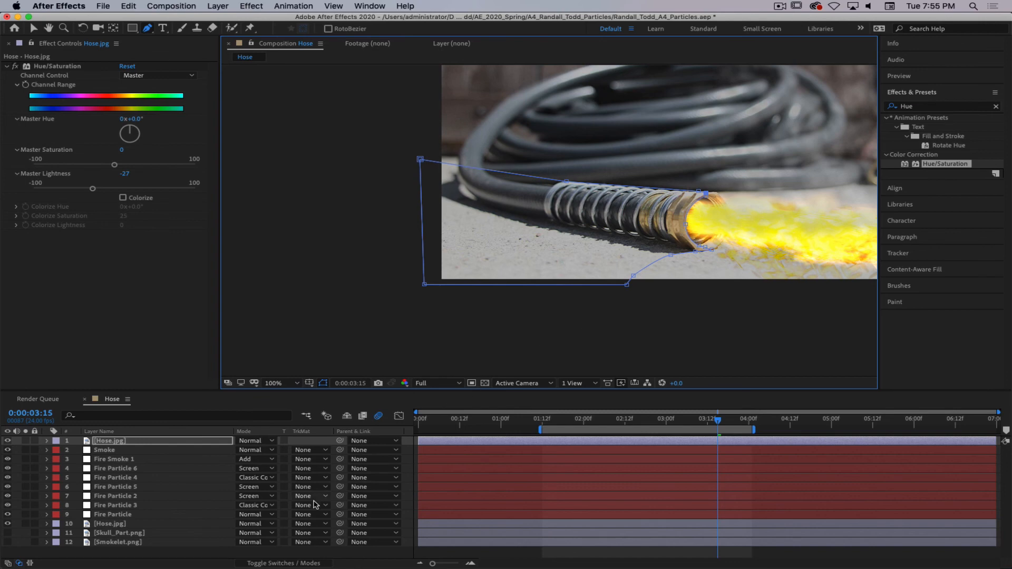
- Reveal the mask properties of the upper Hose.jpg copy, set Mask Feather to 2 pixels and deselect the layer
click(160, 443)
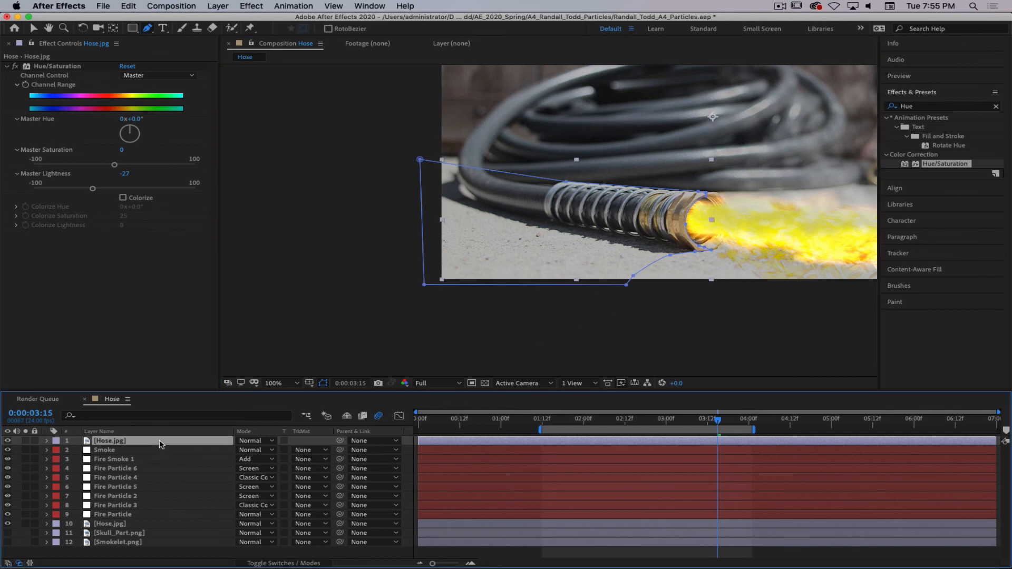
key(m)
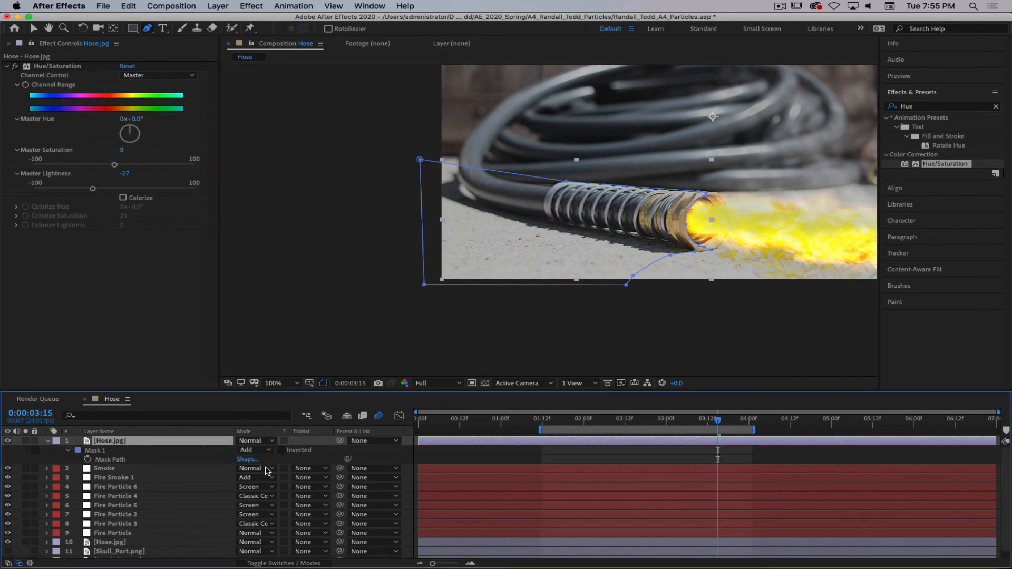
click(69, 451)
click(265, 469)
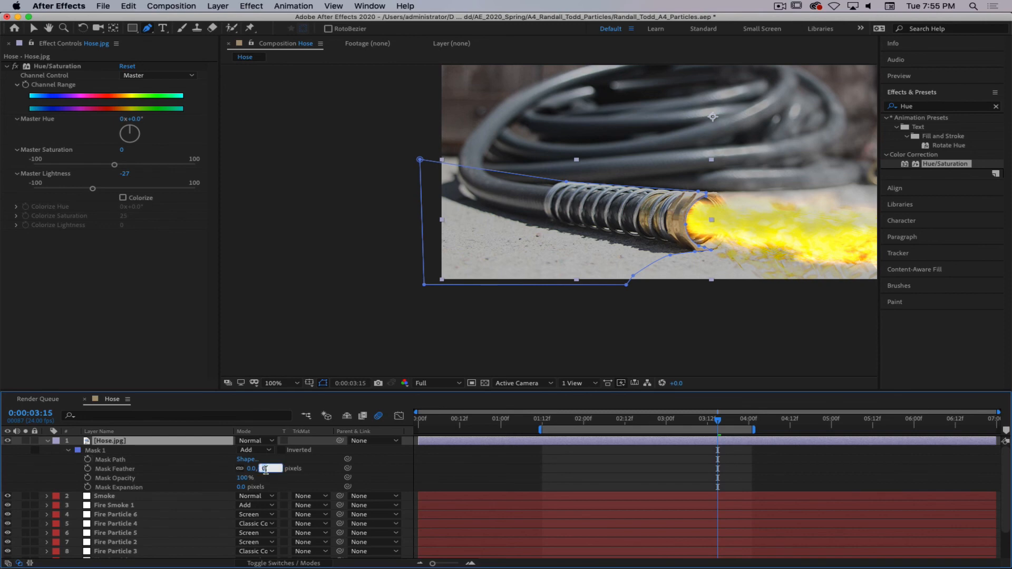
text(2)
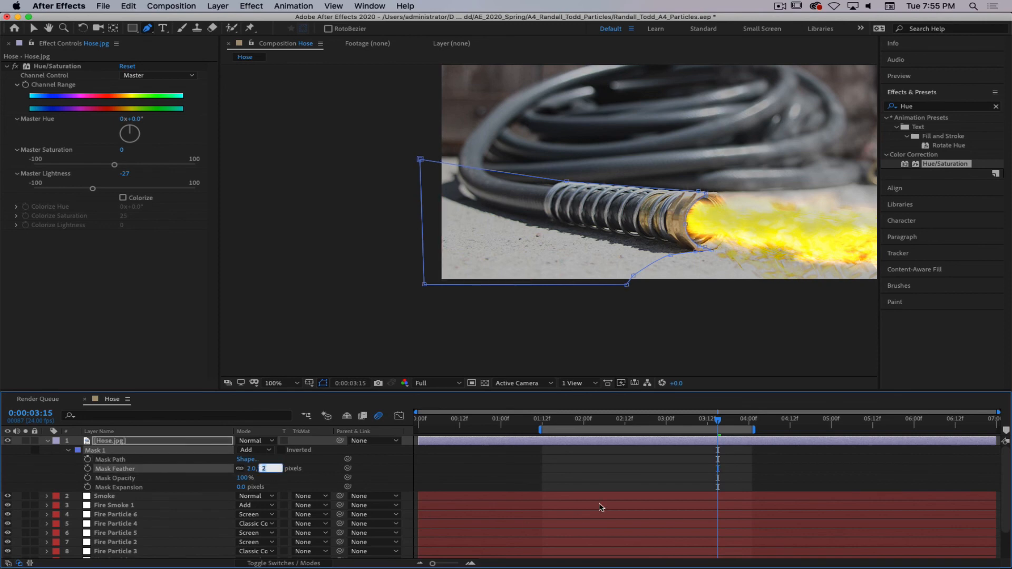
key(Return)
click(563, 470)
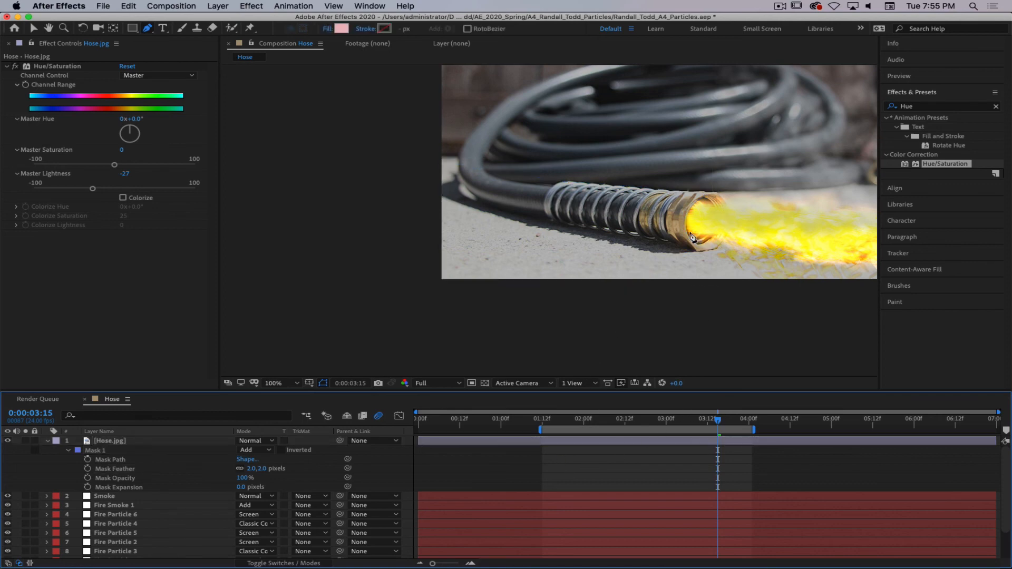
- Preview the fire emerging from the masked nozzle, collapse the upper Hose.jpg layer and stop at 0:00:02:12
key(space)
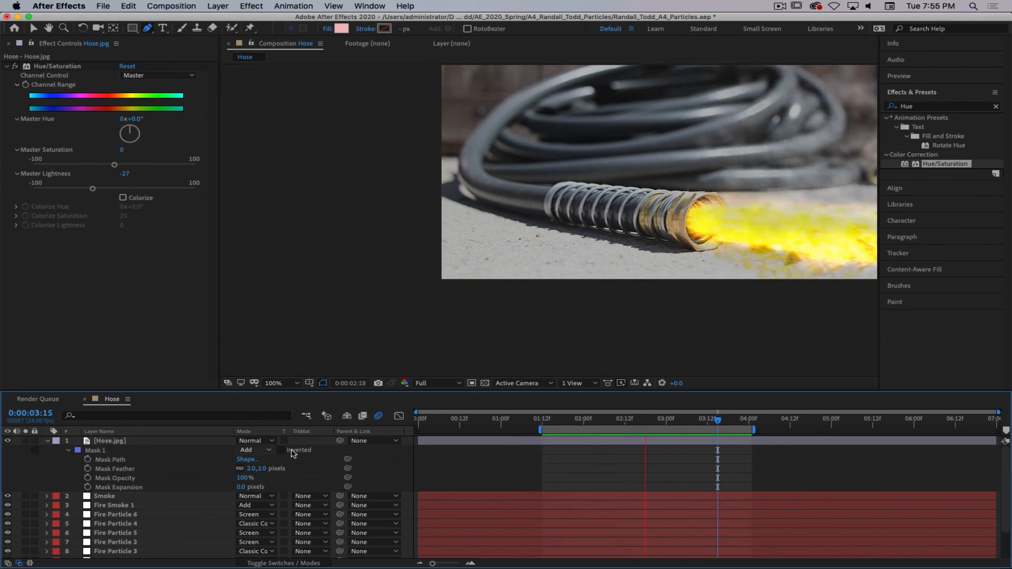
click(47, 441)
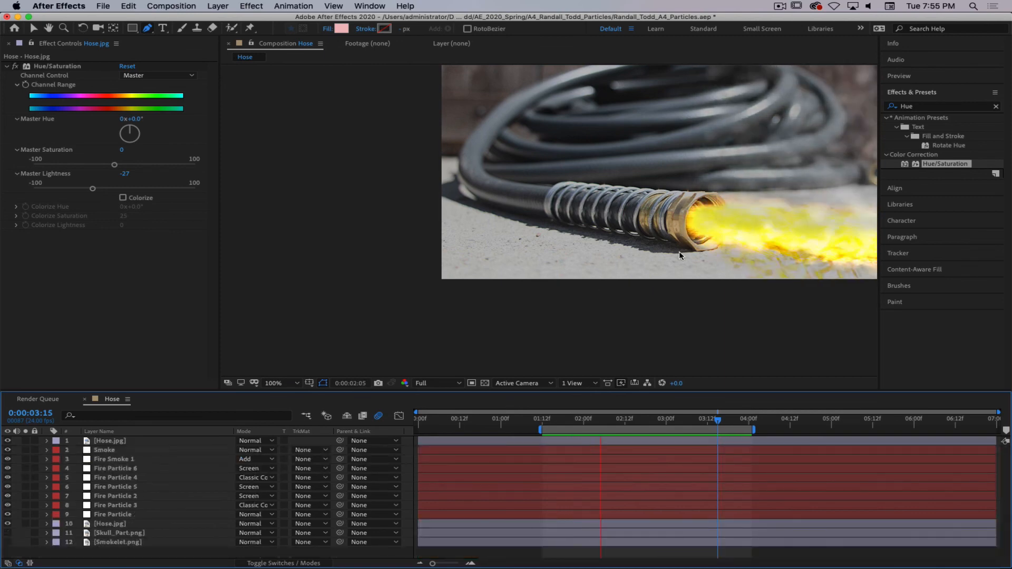
key(h)
drag(725, 163, 606, 247)
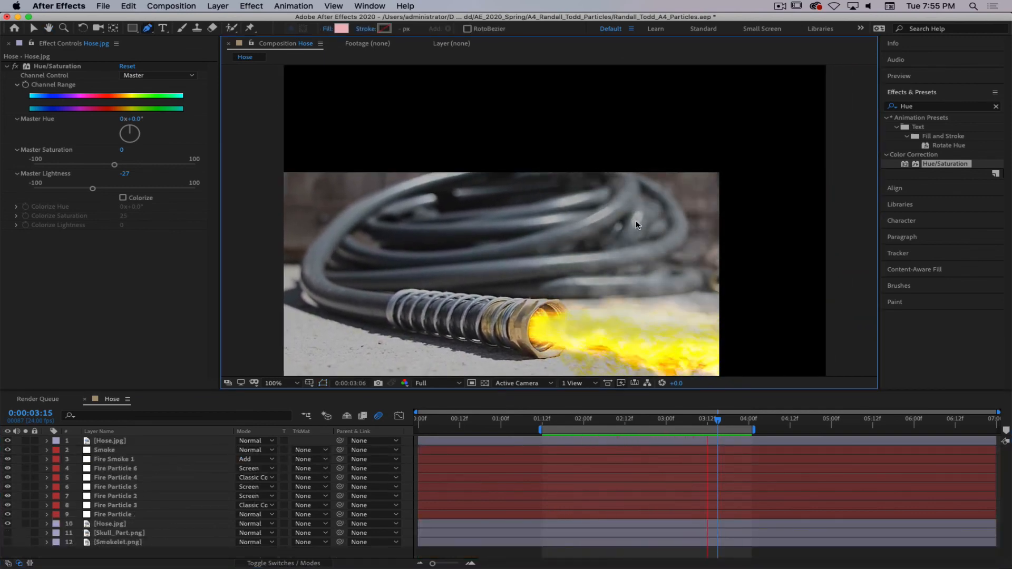
click(628, 420)
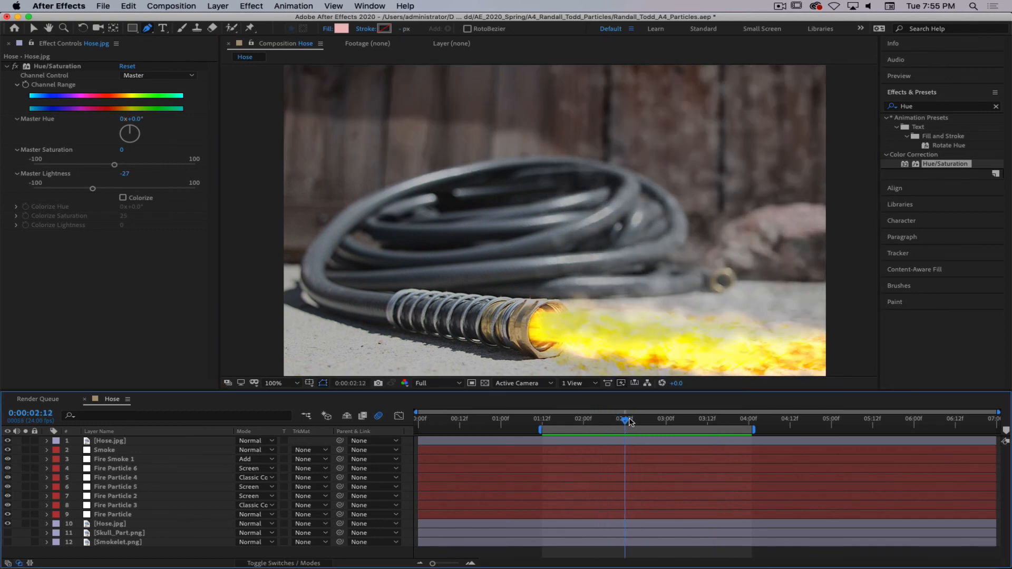
- Fit the whole composition in the viewer at up to 100%, preview the fire stream and stop at 0:00:03:11
drag(631, 421, 640, 421)
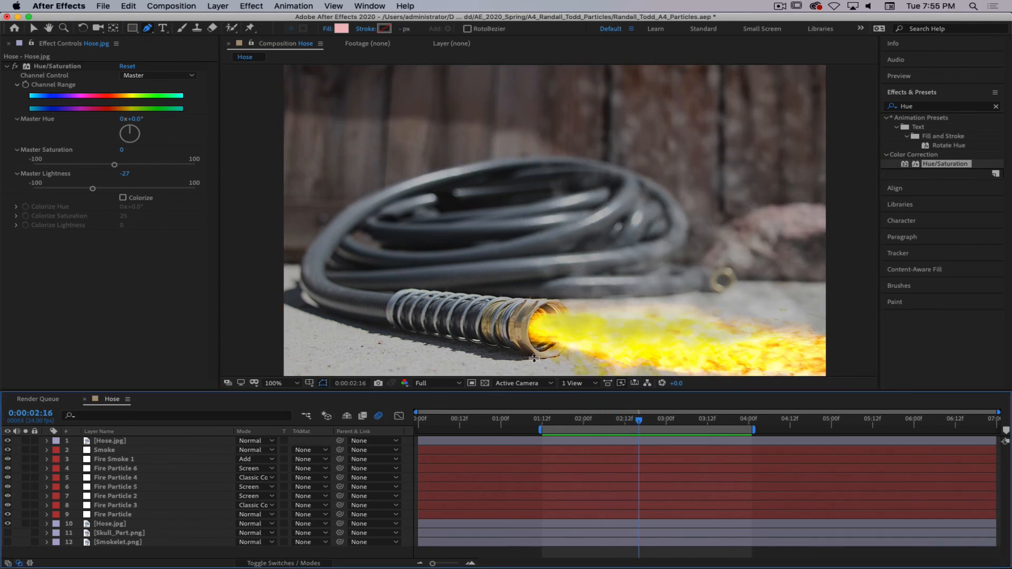
key(comma)
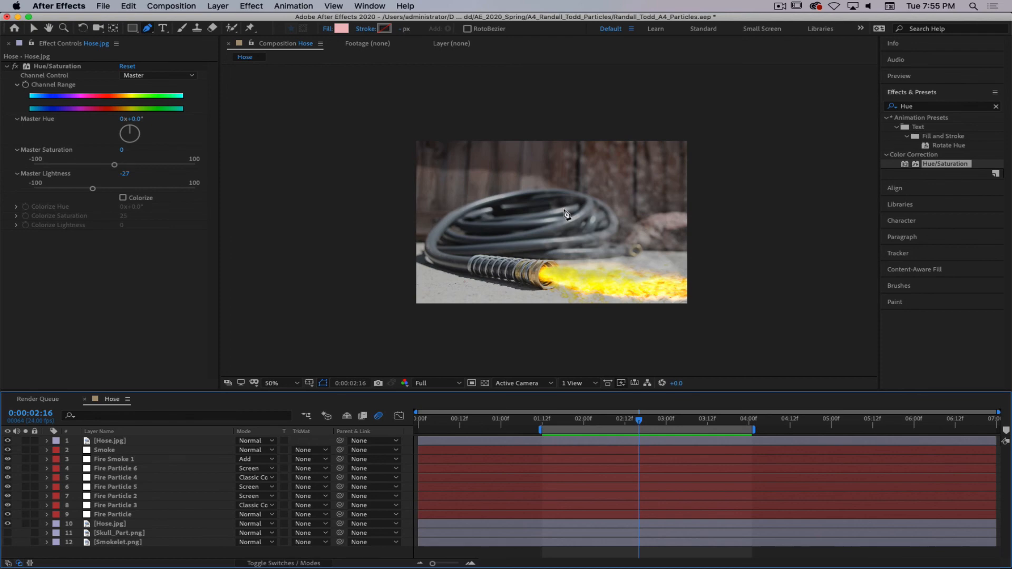
click(280, 383)
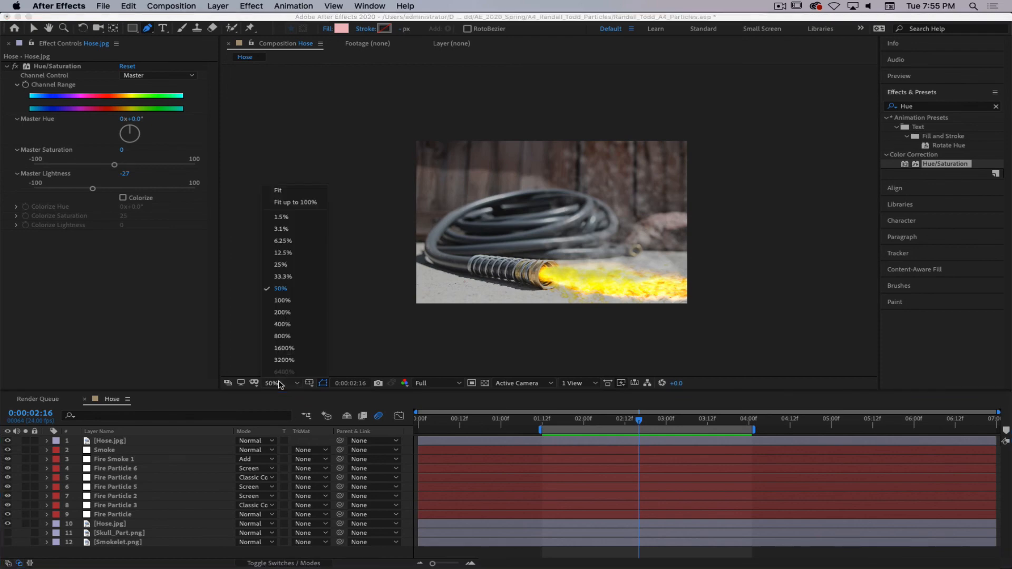
click(293, 203)
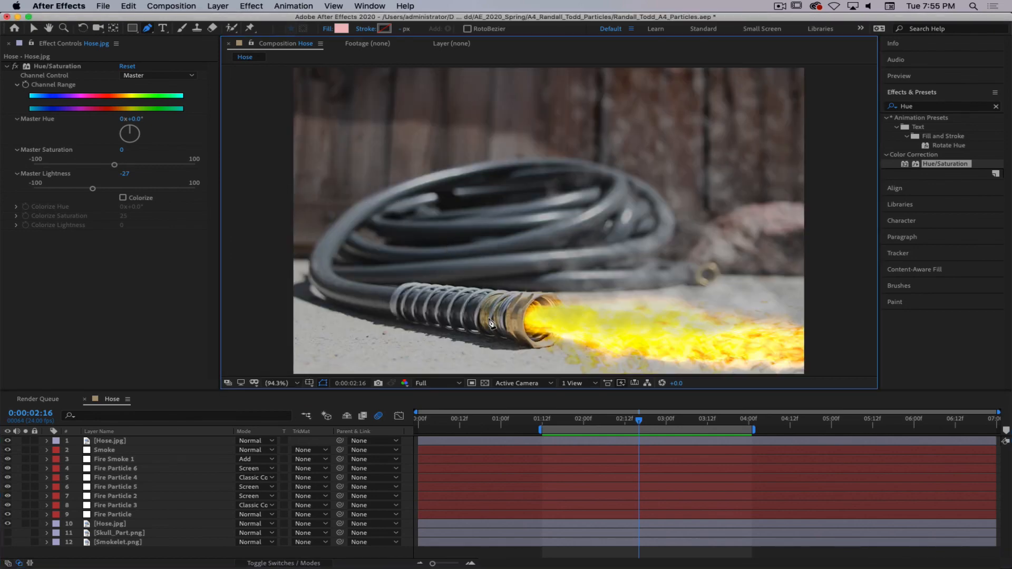
key(space)
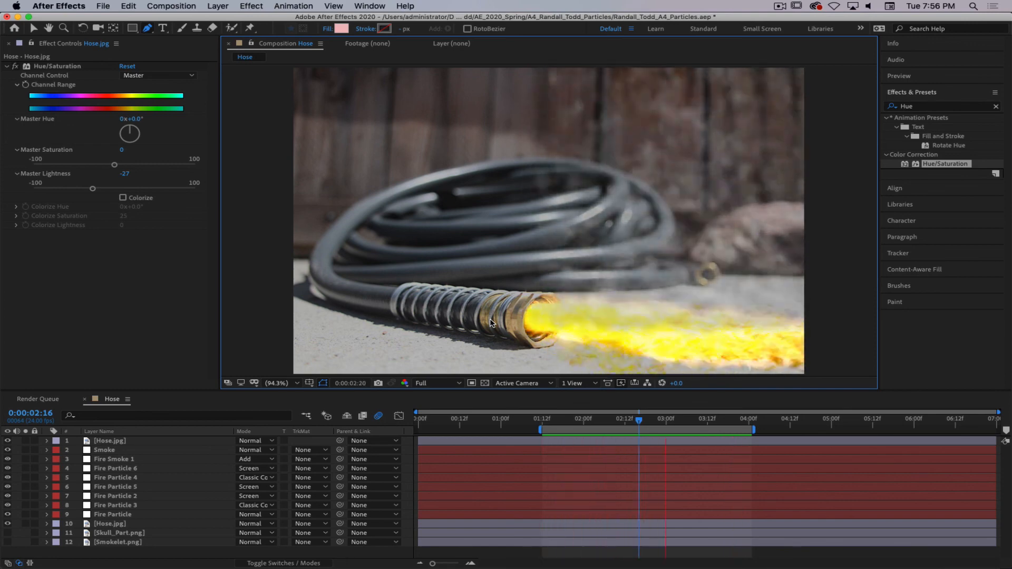
key(space)
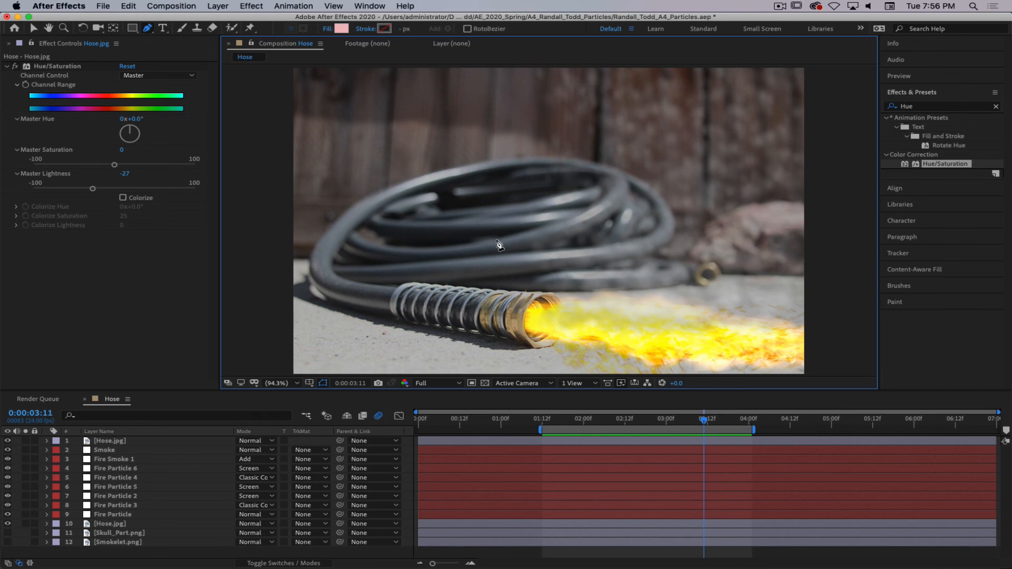
- Set the shape fill color to a yellow sampled from the fire just inside the nozzle opening
click(215, 10)
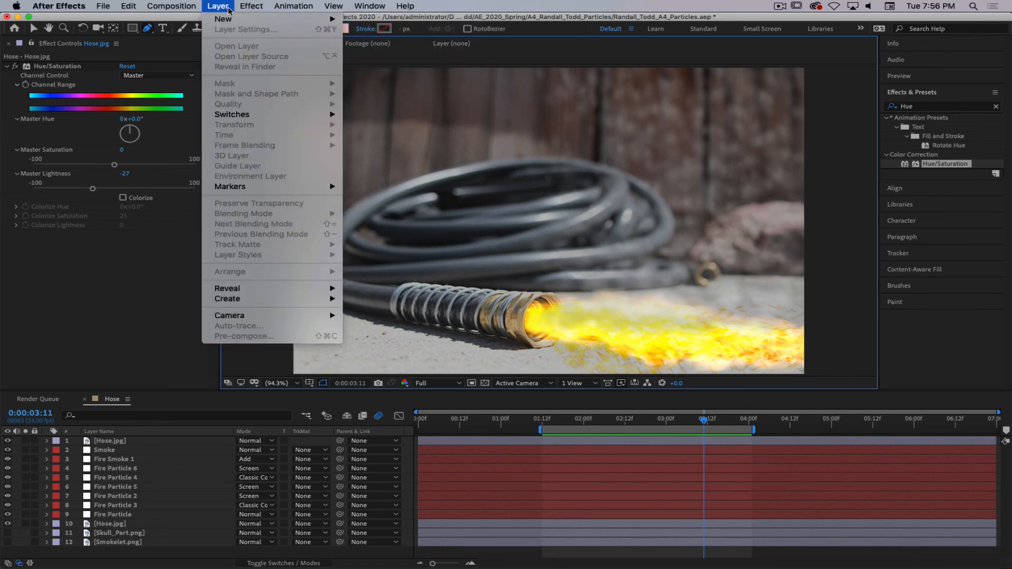
click(221, 8)
click(342, 29)
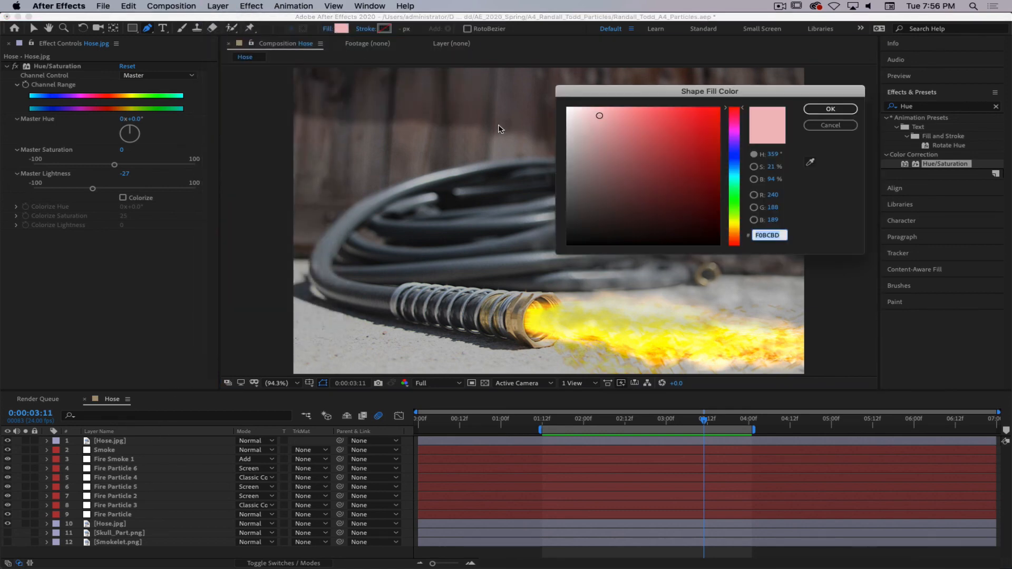
click(810, 162)
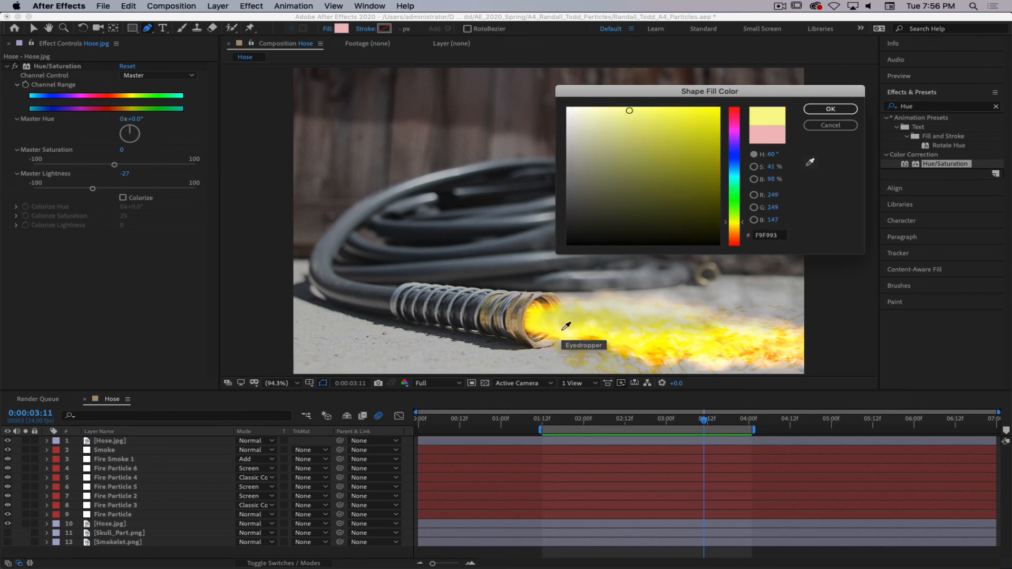
click(549, 323)
click(830, 110)
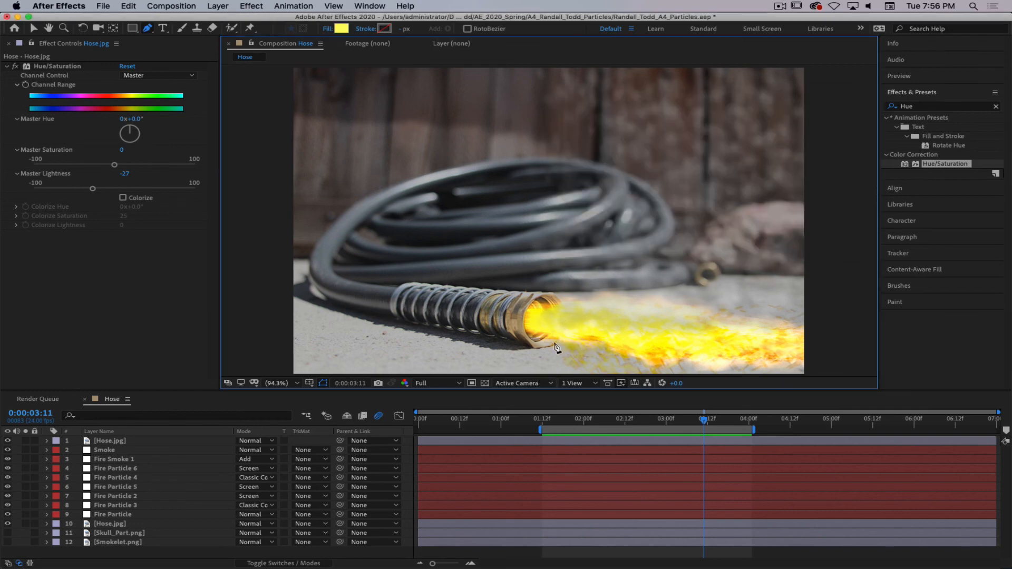
- Change the shape fill color to a saturated orange with a hue of 35°
click(343, 28)
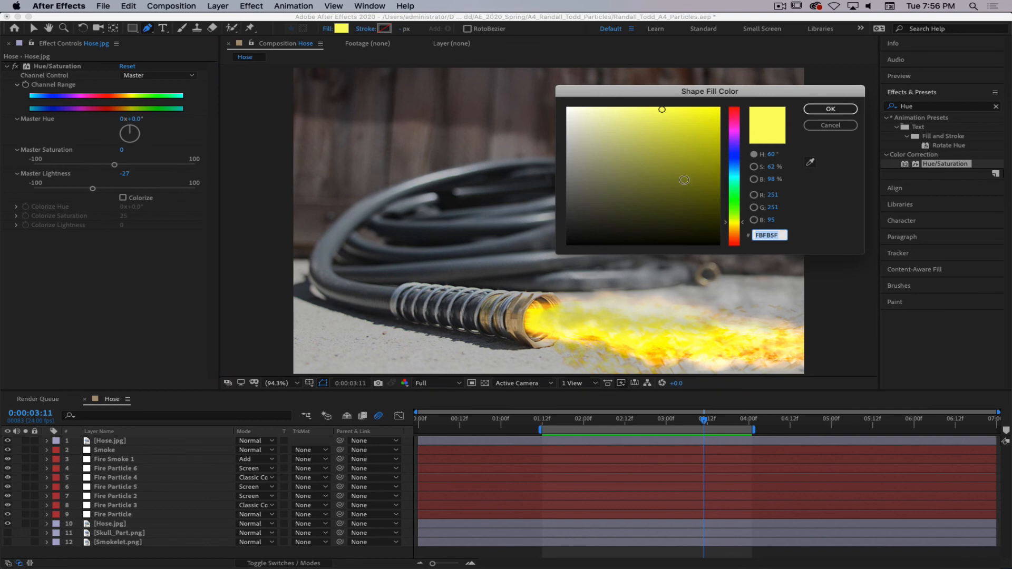
drag(737, 225, 737, 235)
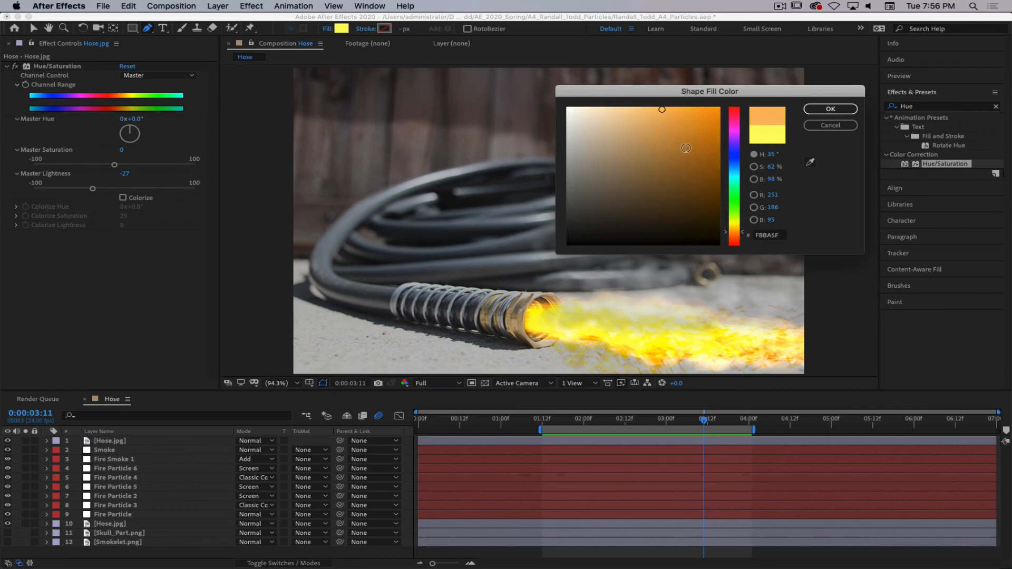
mouse_move(690, 141)
mouse_down()
mouse_move(698, 128)
mouse_move(684, 118)
mouse_up()
click(832, 110)
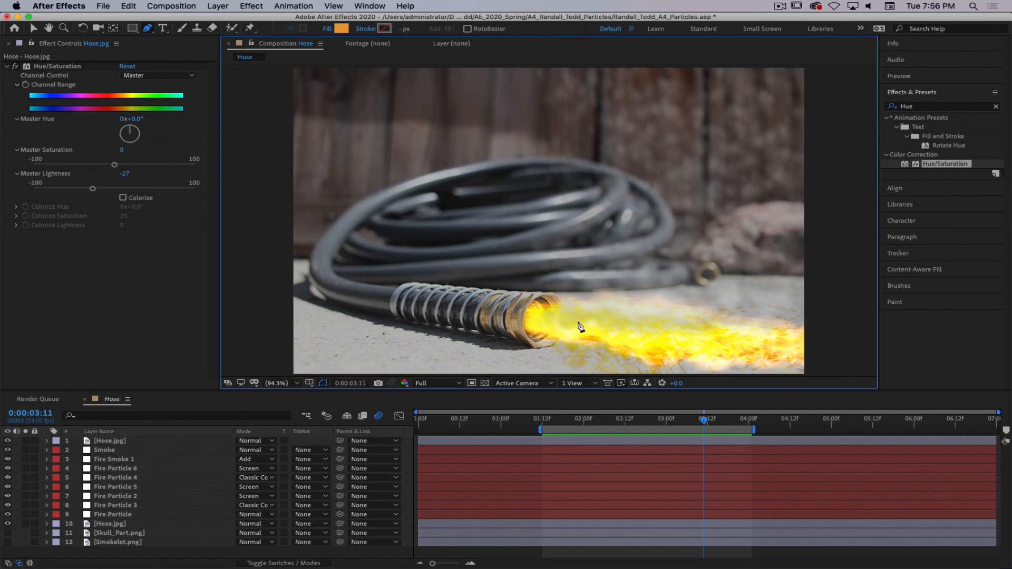
- Draw a closed orange shape with the Pen tool over the nozzle opening, following its near inner rim and curving through the fire
key(slash)
key(period)
key(period)
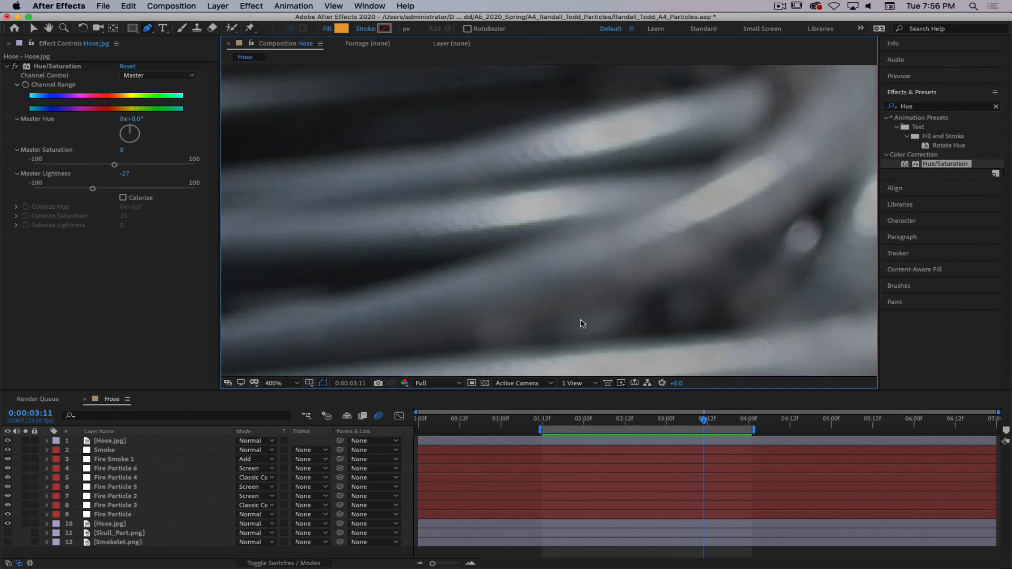
key(space)
drag(574, 322, 626, 111)
drag(607, 251, 627, 25)
key(g)
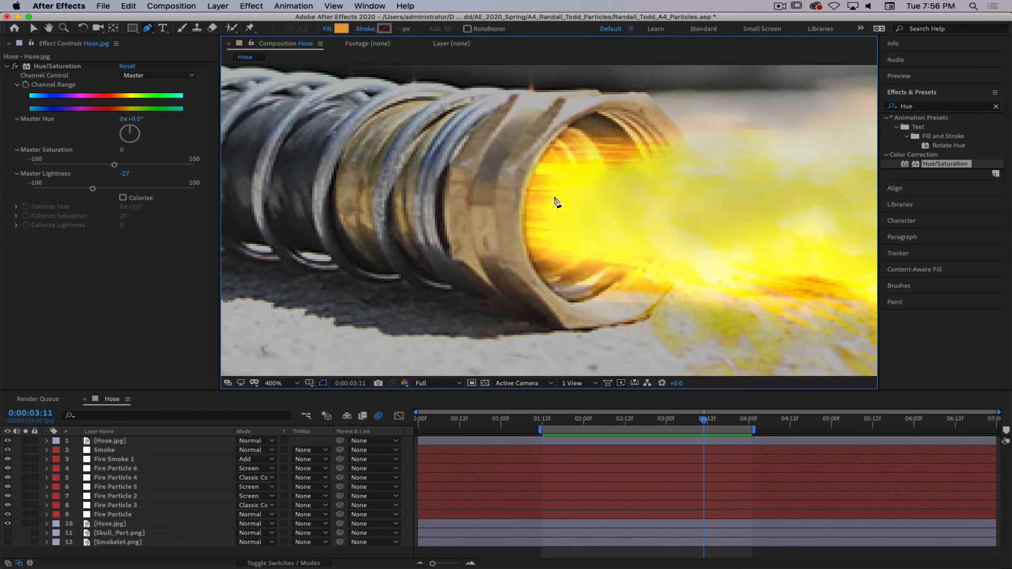
click(569, 129)
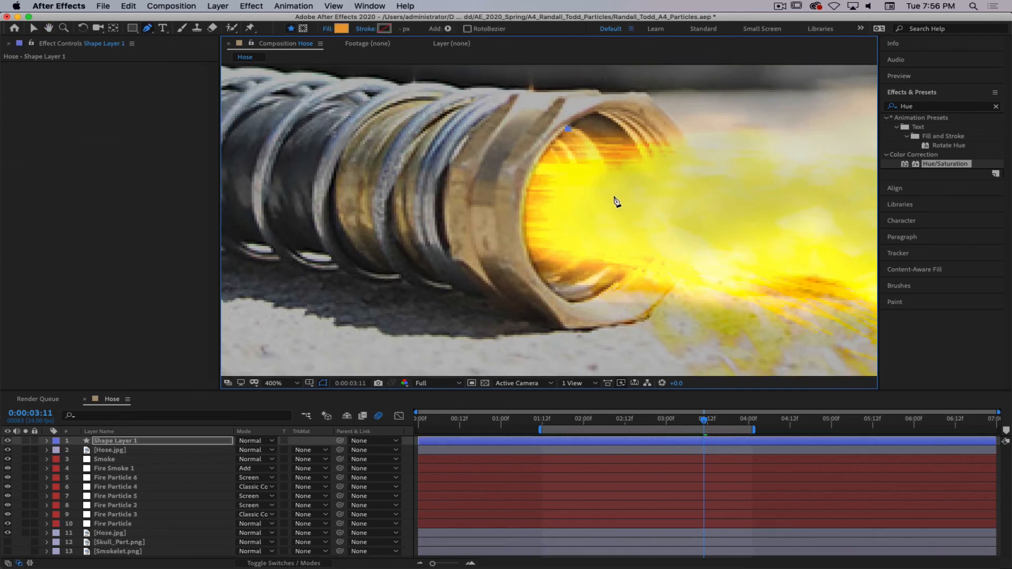
drag(613, 196, 614, 246)
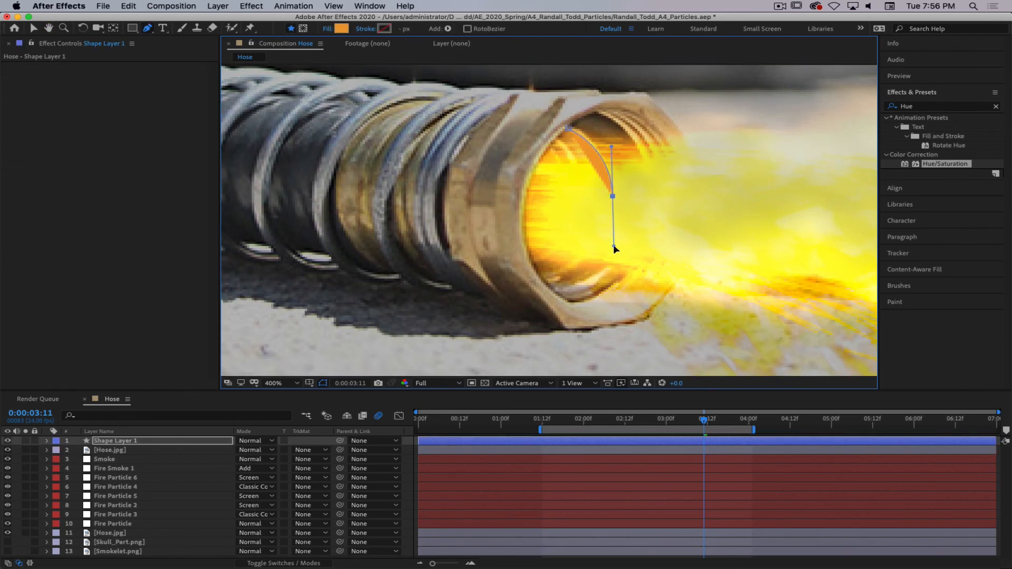
click(550, 286)
drag(525, 217, 527, 193)
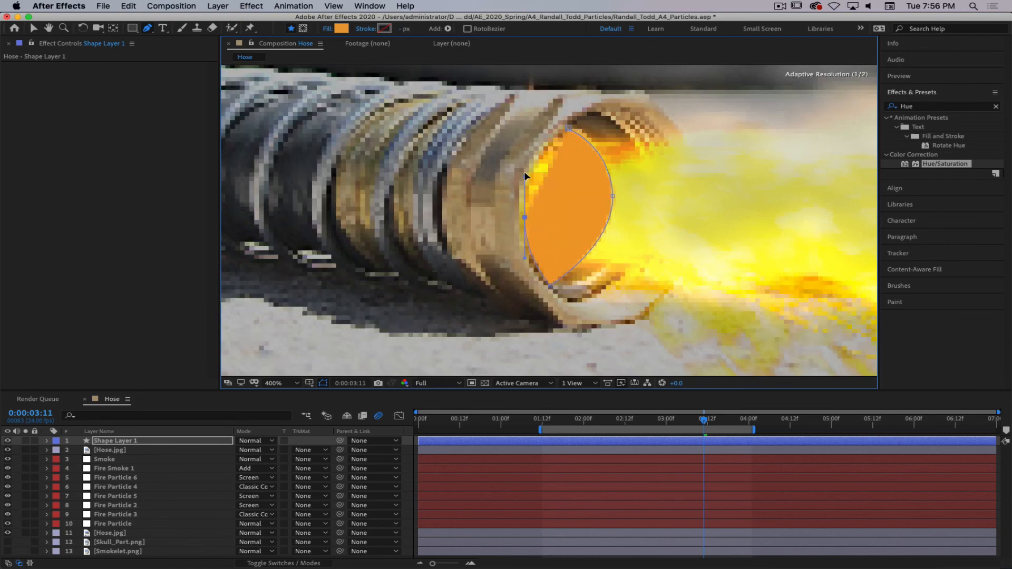
drag(542, 157, 550, 143)
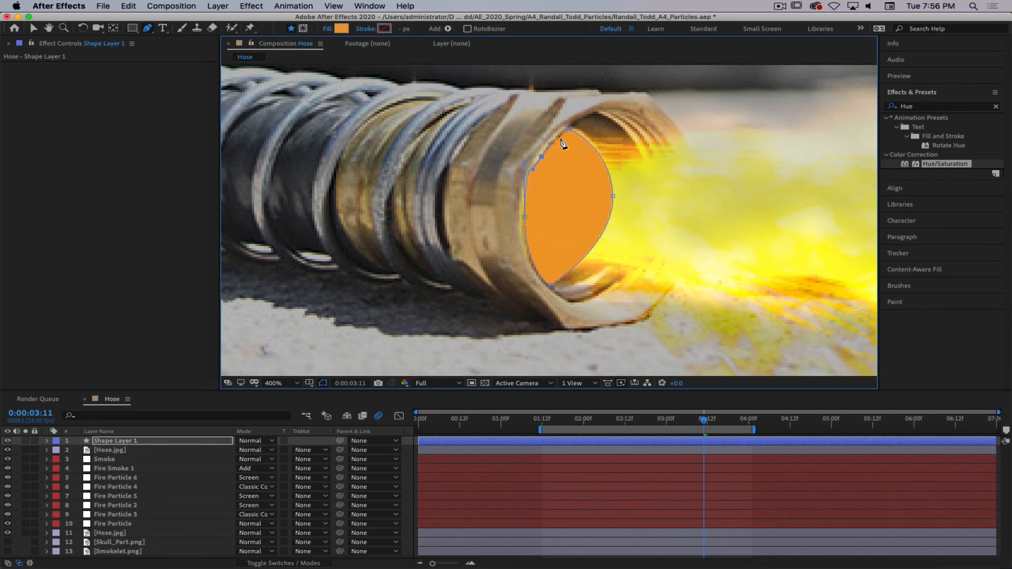
click(569, 129)
- Refine the orange shape's points and curves to fit the nozzle opening, and set Shape Layer 1's blending mode to Add
mouse_move(525, 217)
mouse_down()
mouse_move(522, 172)
mouse_move(524, 225)
mouse_up()
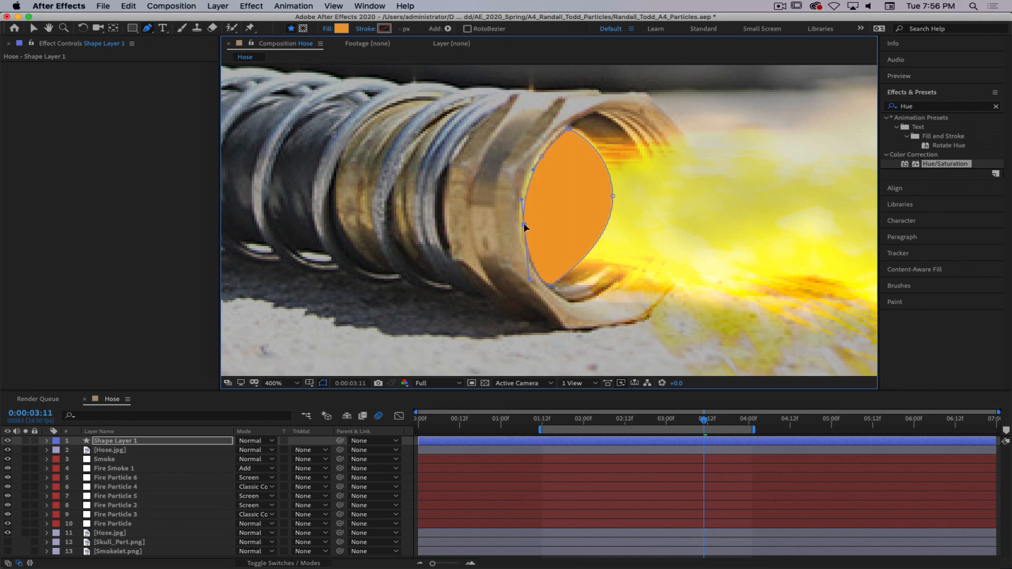
click(550, 288)
drag(615, 249, 618, 273)
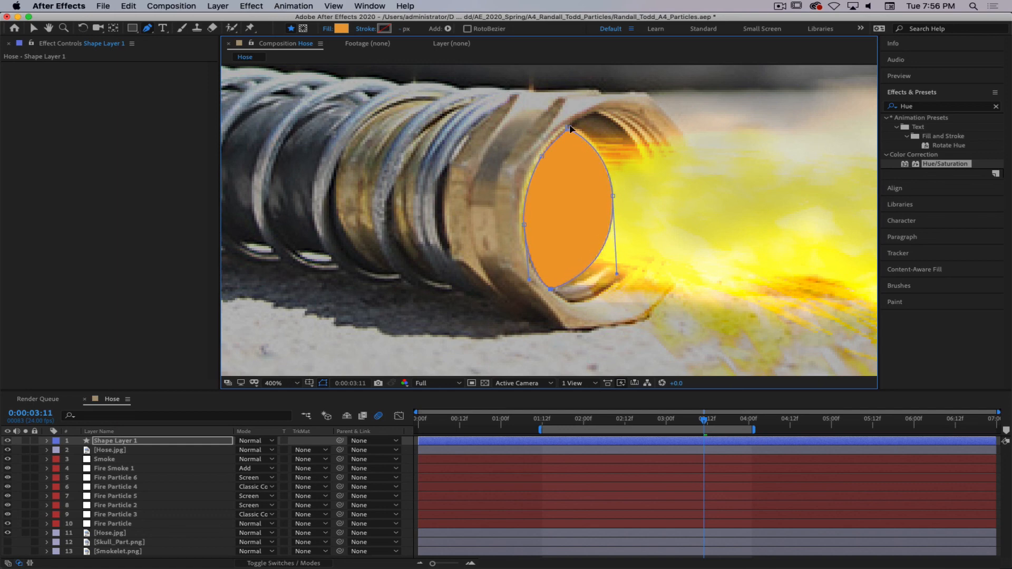
drag(569, 128, 568, 126)
click(254, 441)
click(256, 238)
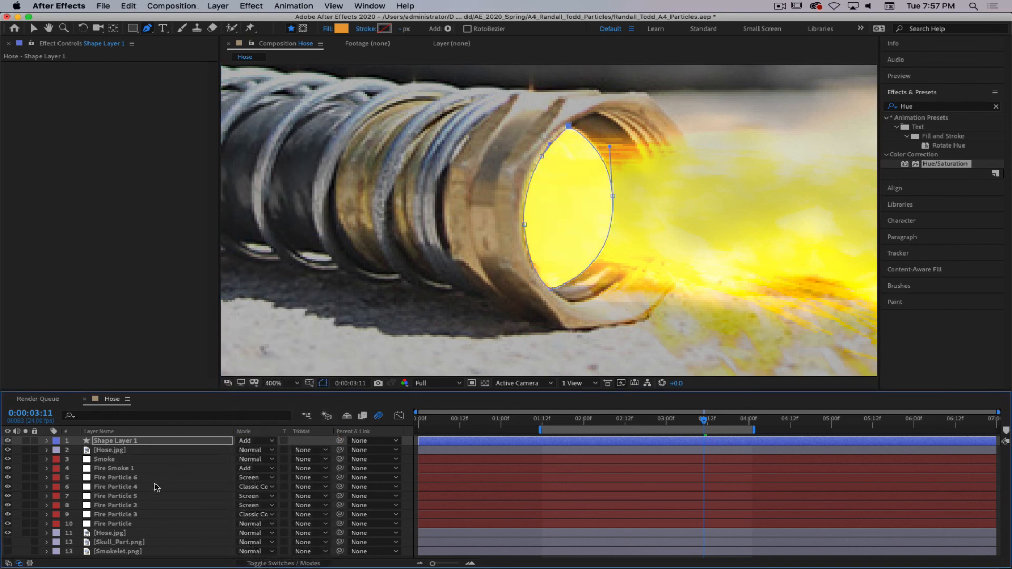
- Find the blur effects, apply Fast Box Blur to Shape Layer 1 and set its Blur Radius to 8
click(930, 107)
drag(931, 108, 890, 104)
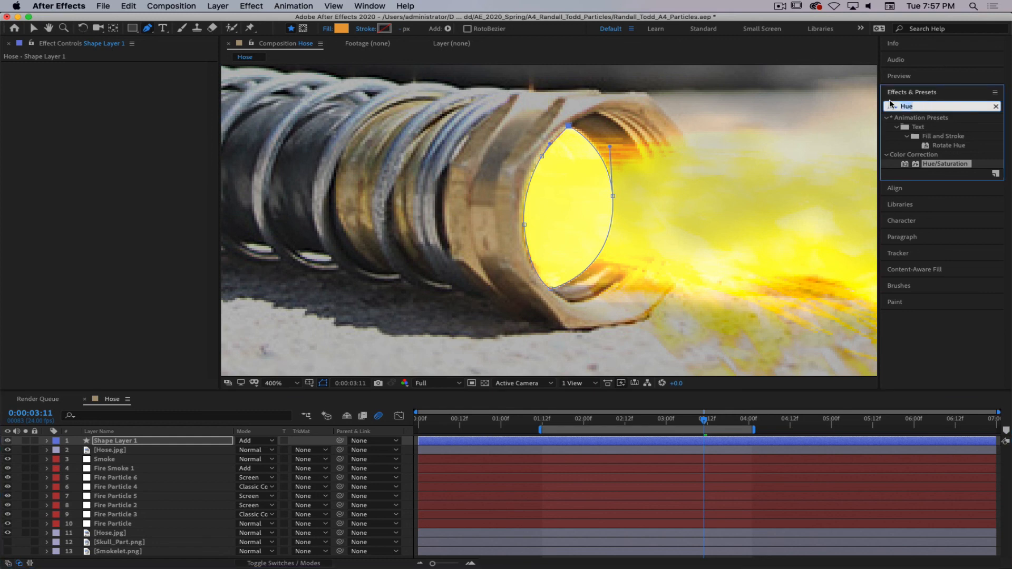
text(Blur)
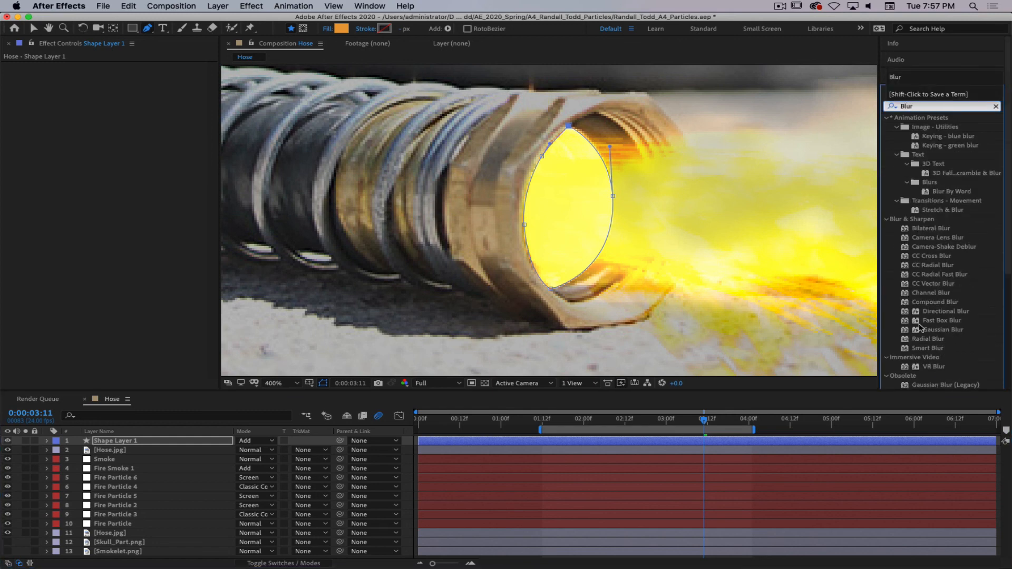
drag(920, 323, 103, 446)
key(v)
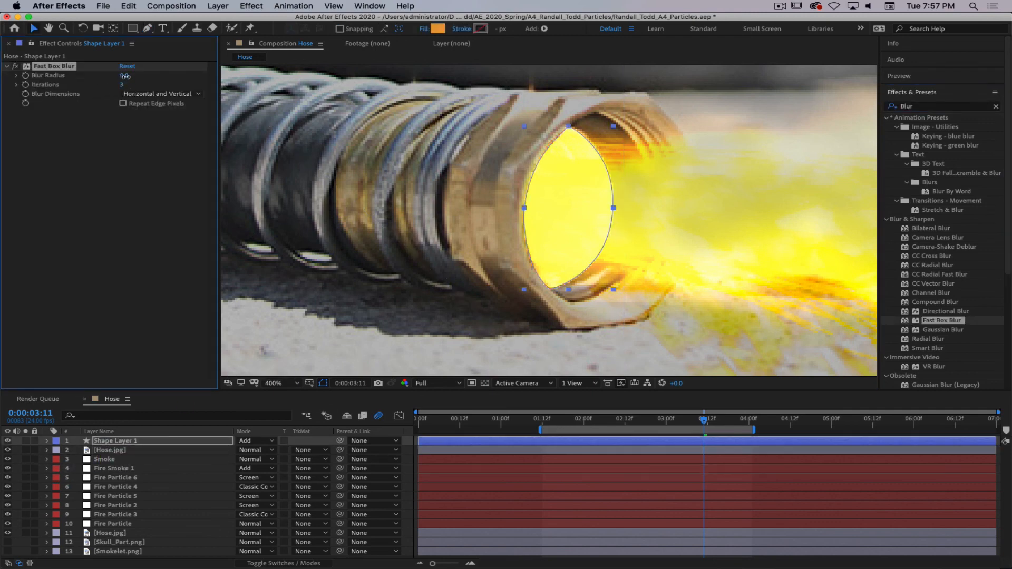
drag(125, 75, 126, 76)
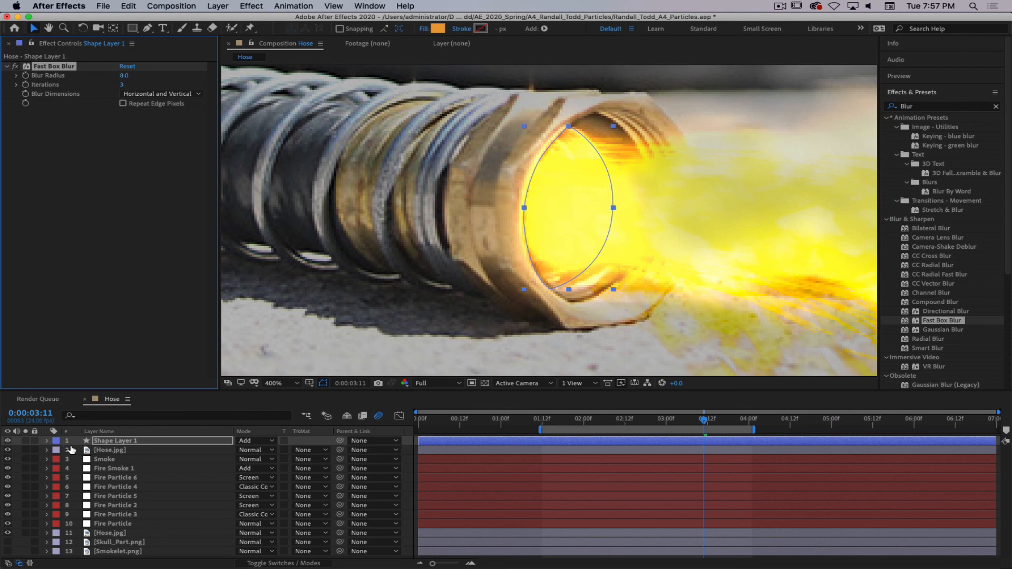
- Check the glow at 0:00:01:21 and reduce the Fast Box Blur radius on Shape Layer 1 to 2
click(112, 442)
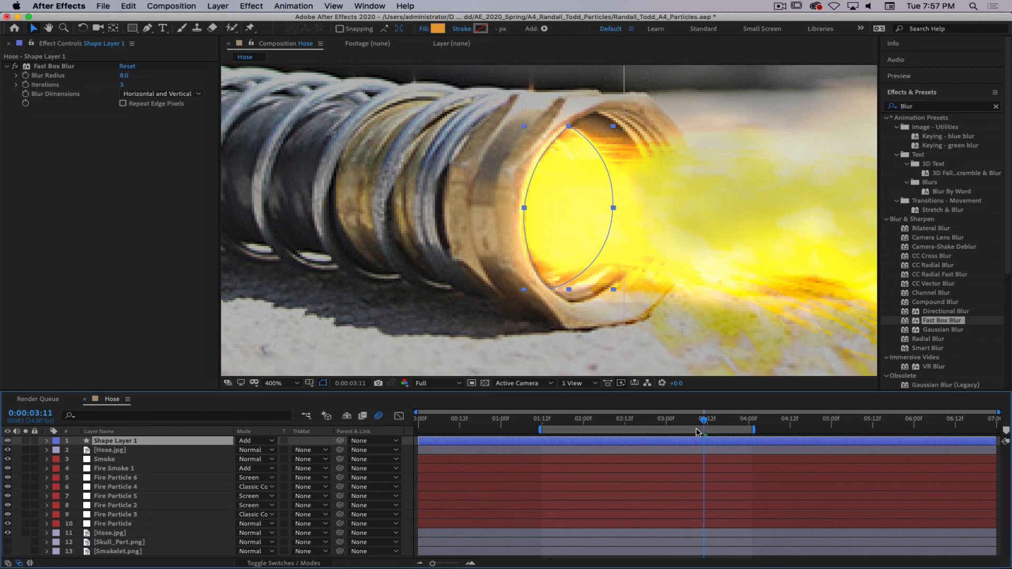
drag(687, 420, 573, 423)
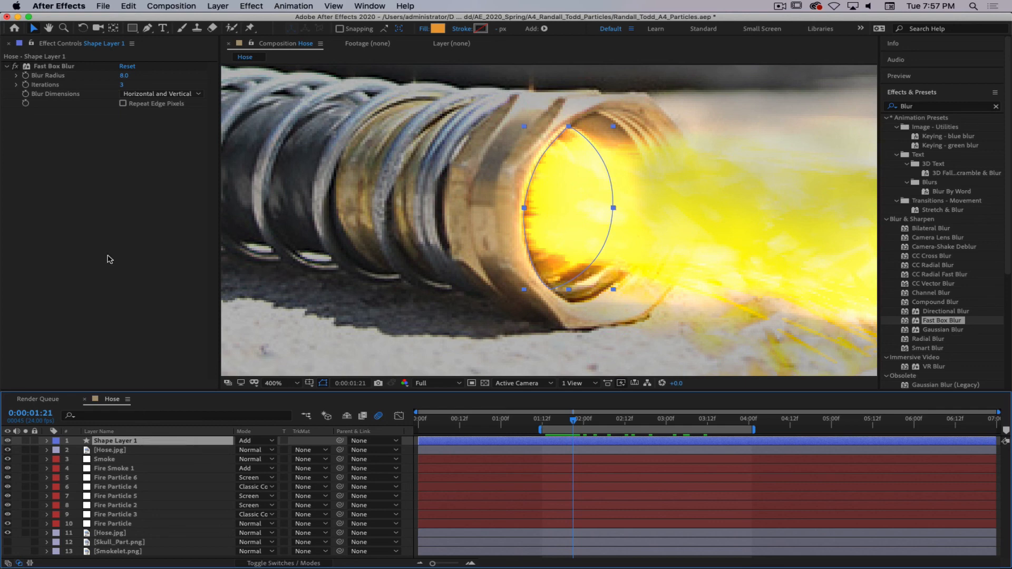
drag(124, 76, 119, 76)
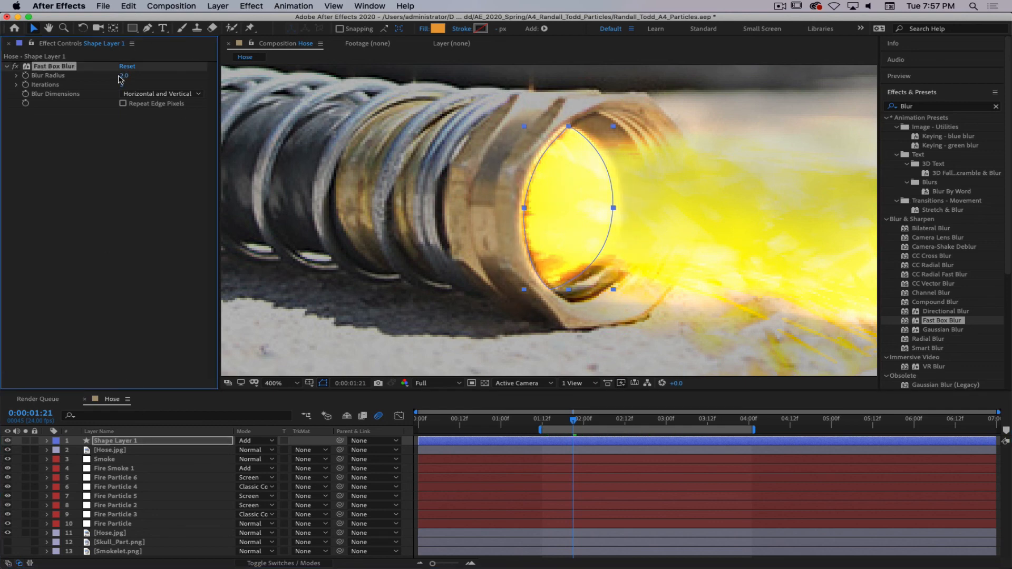
- Preview the nozzle glow with the fire stream at 100% magnification and stop at 0:00:02:01
scroll(523, 212, down, 4)
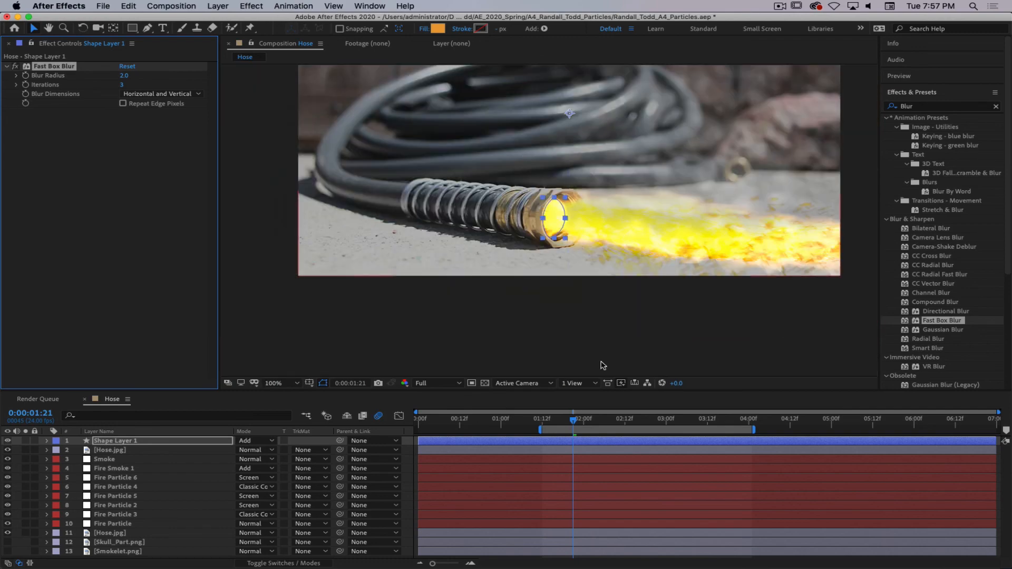
click(566, 422)
drag(567, 423, 559, 424)
key(space)
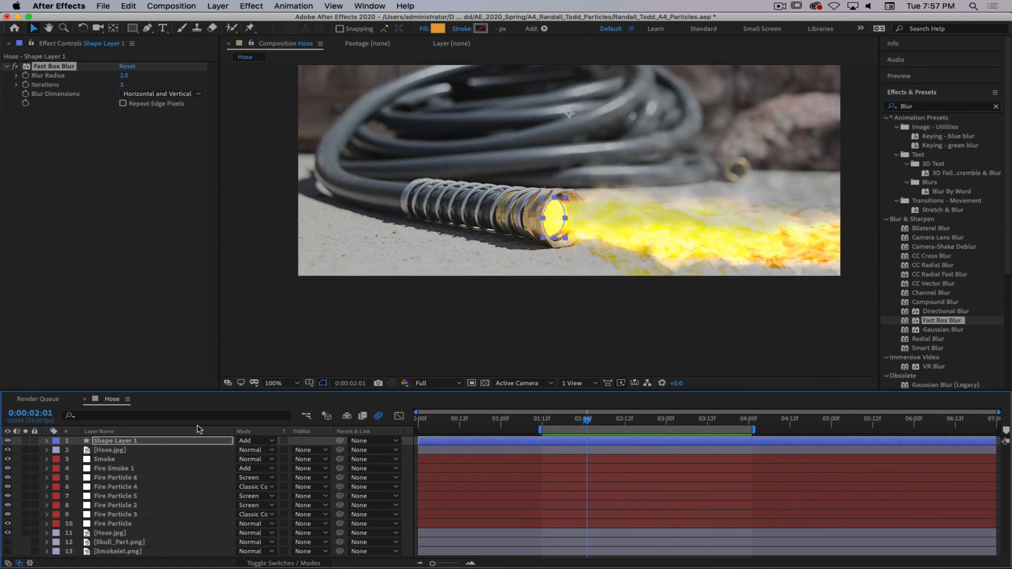
- Rename Shape Layer 1 as Fire Origin 1
click(141, 441)
key(Return)
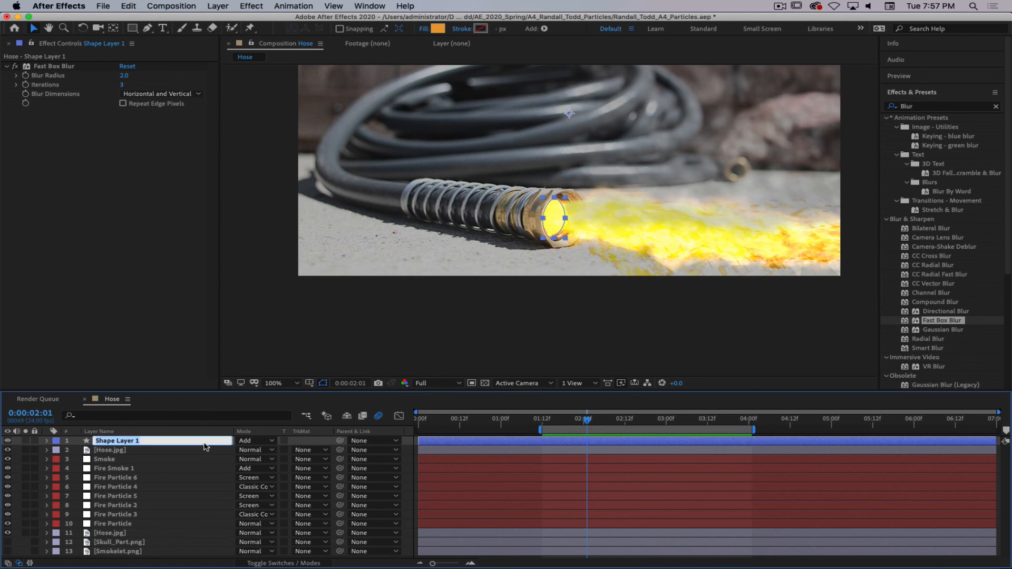
text(Fire Origin 1)
key(Return)
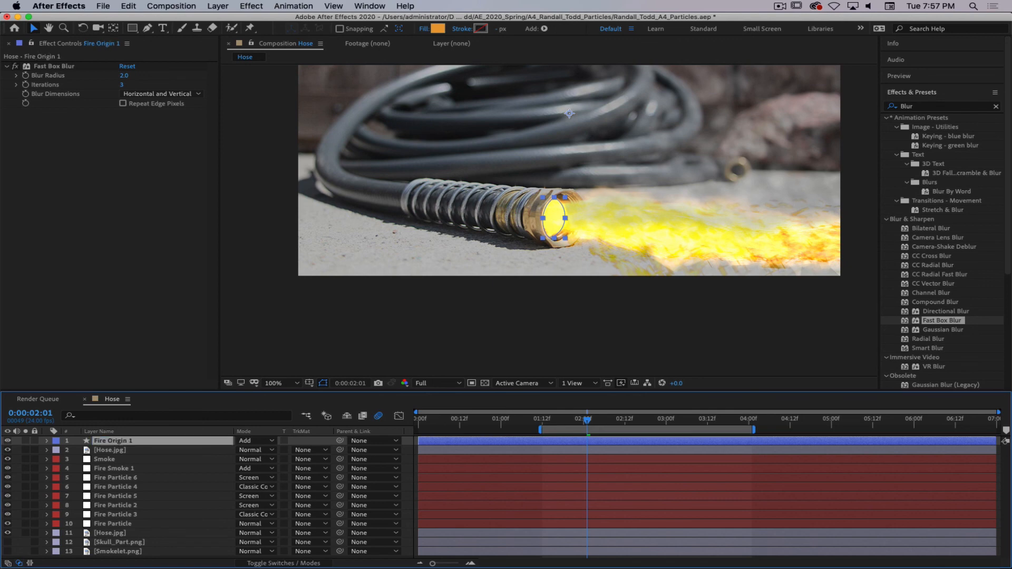
- Duplicate the Fire Origin 1 layer and set the copy's Fast Box Blur radius to 10
key(super+d)
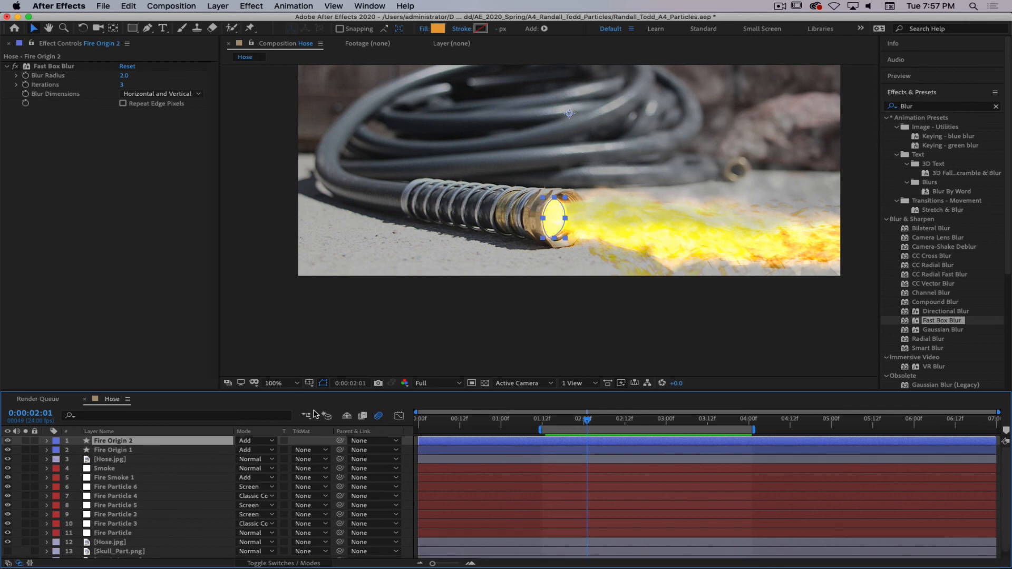
click(124, 75)
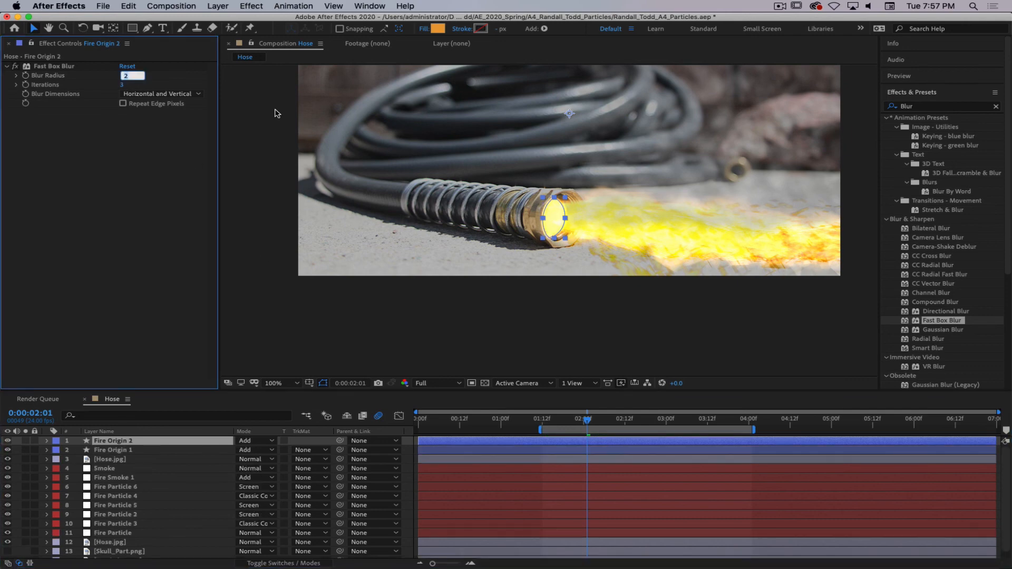
text(10)
key(Return)
click(578, 479)
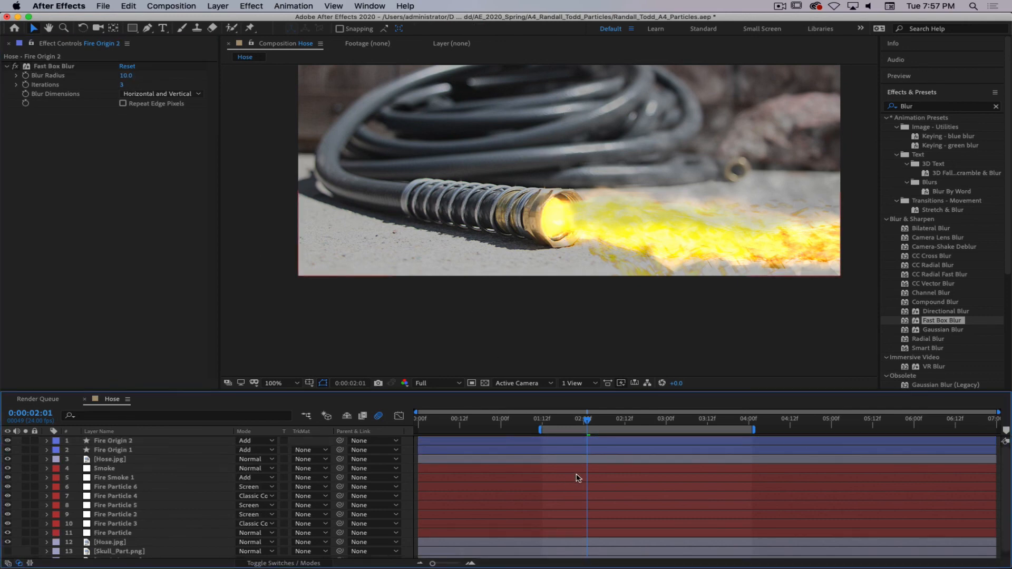
- Move the current time to 0:00:01:18 and preview the combined glow with the fire stream
drag(587, 421, 563, 422)
key(space)
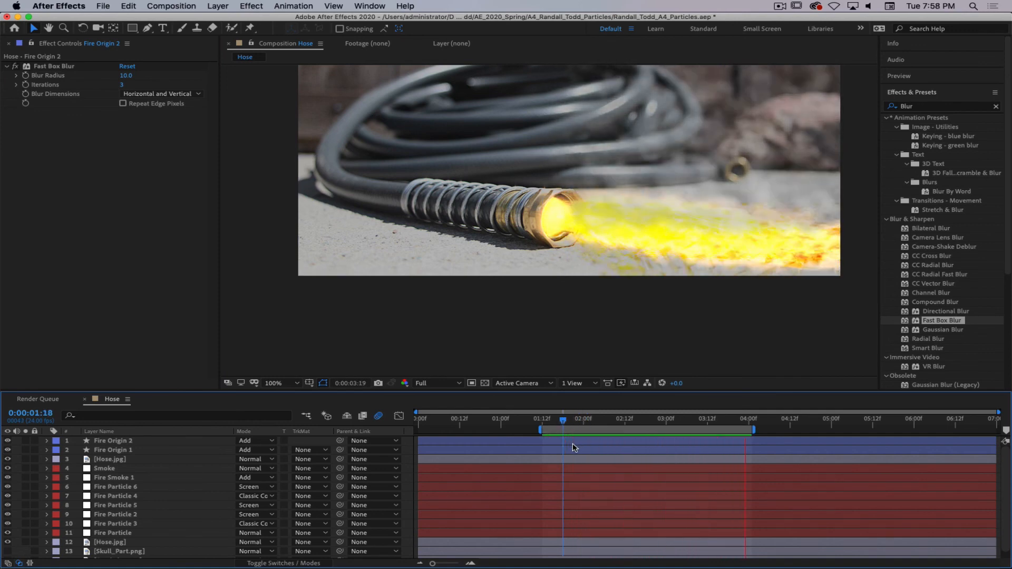
key(space)
- Add the expression wiggle(20,100) to the Opacity of Fire Origin 1
click(140, 442)
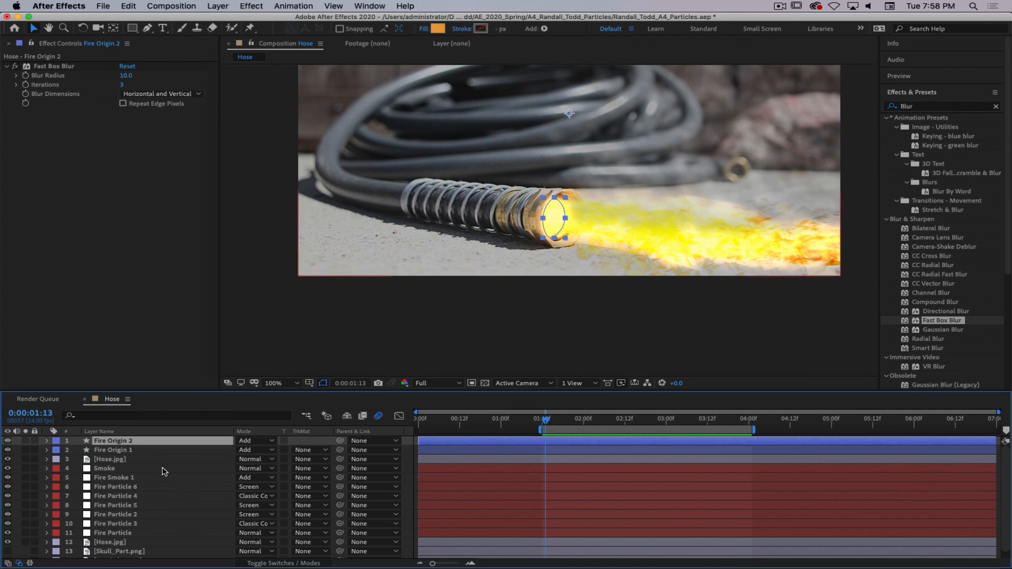
click(124, 451)
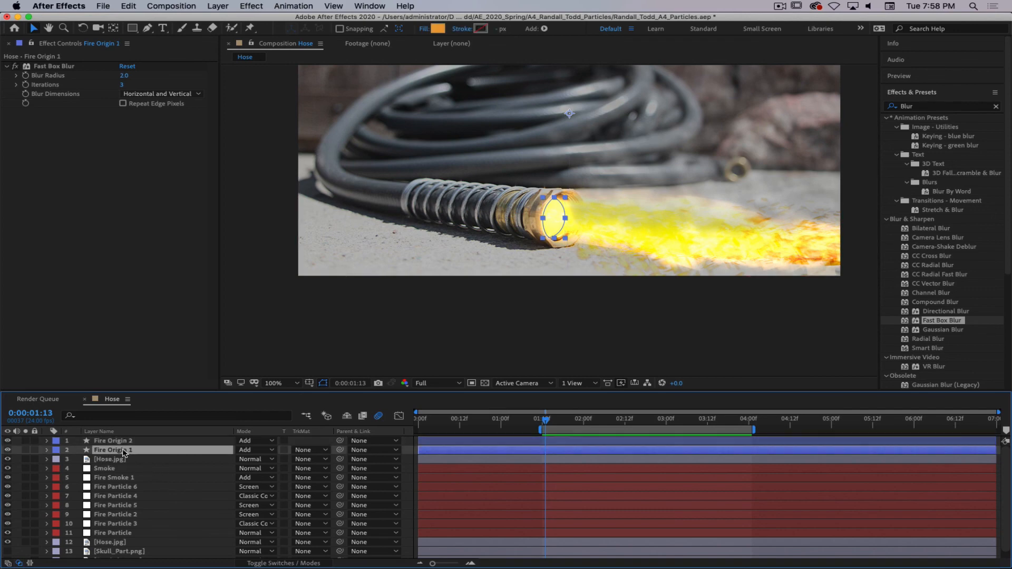
key(t)
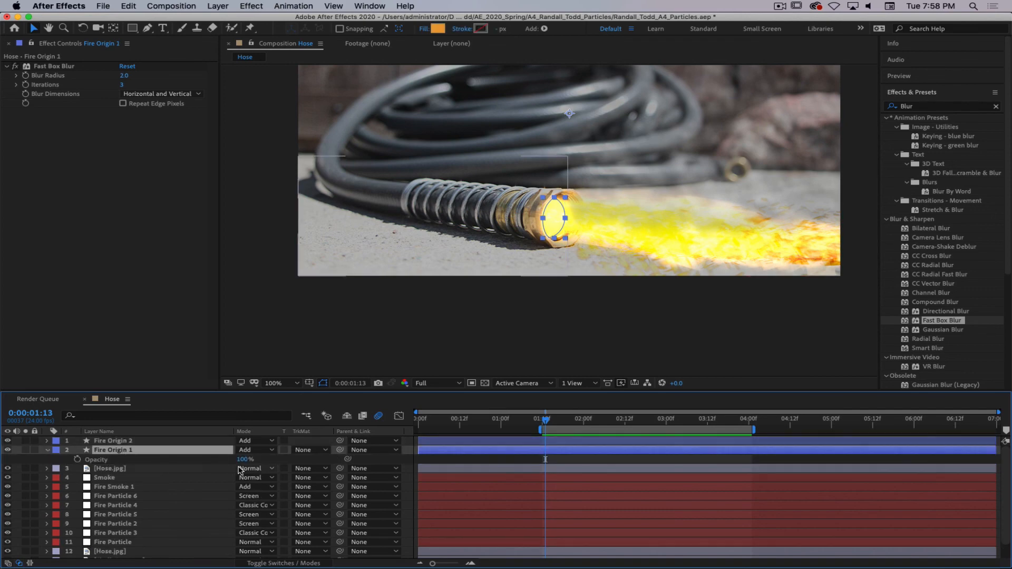
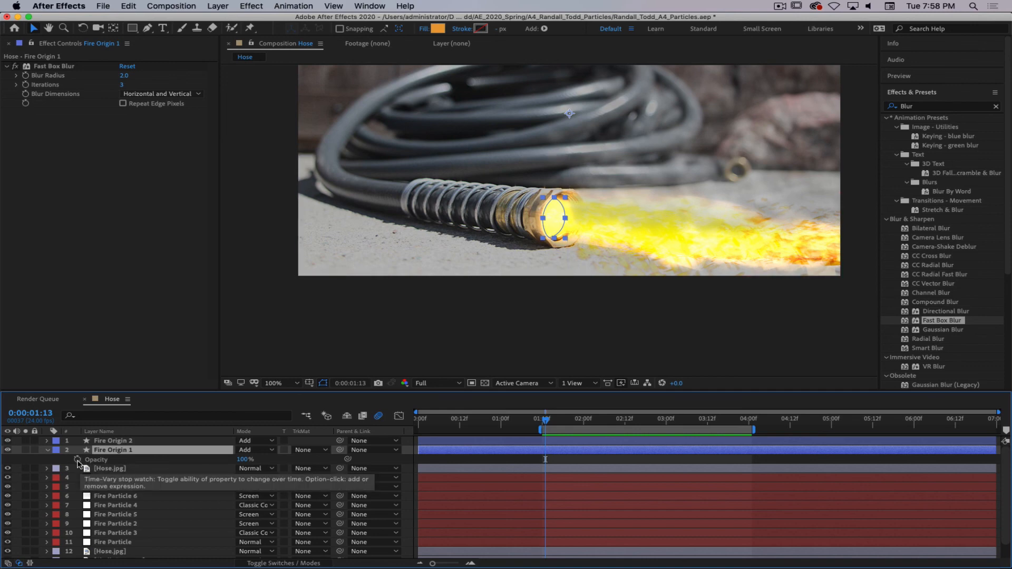
alt+click(77, 461)
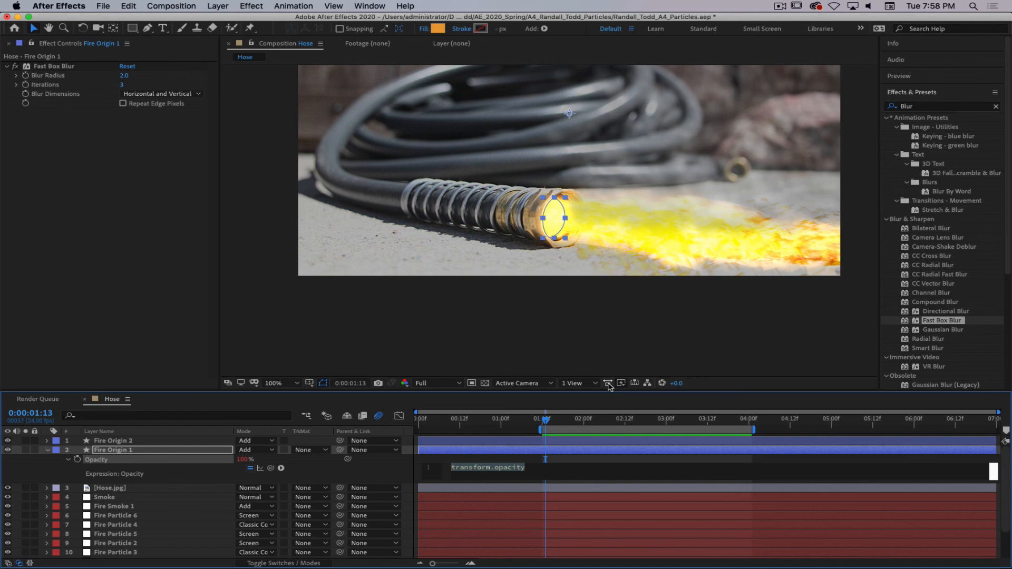
text(wigg)
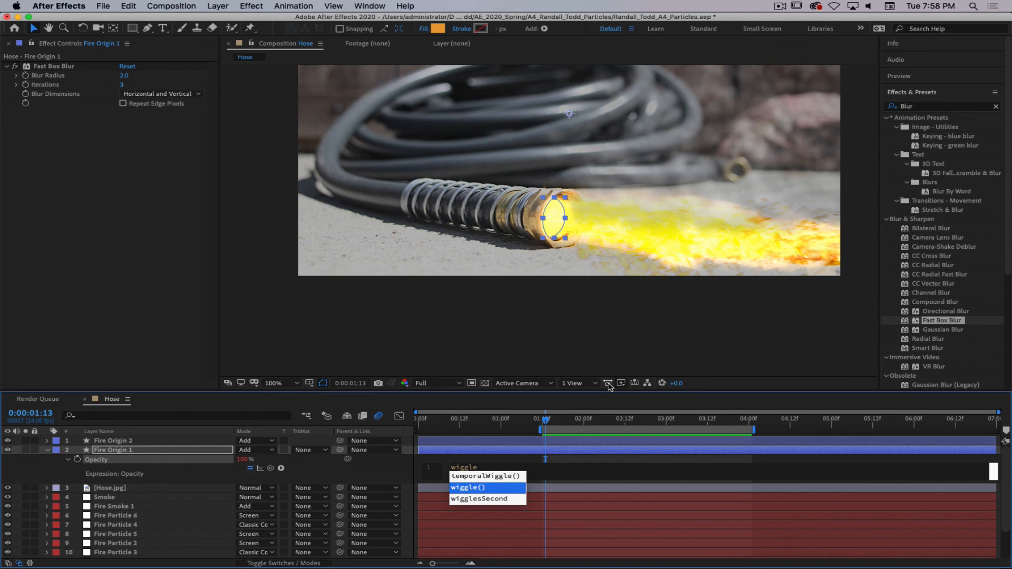
text(le)
key(Return)
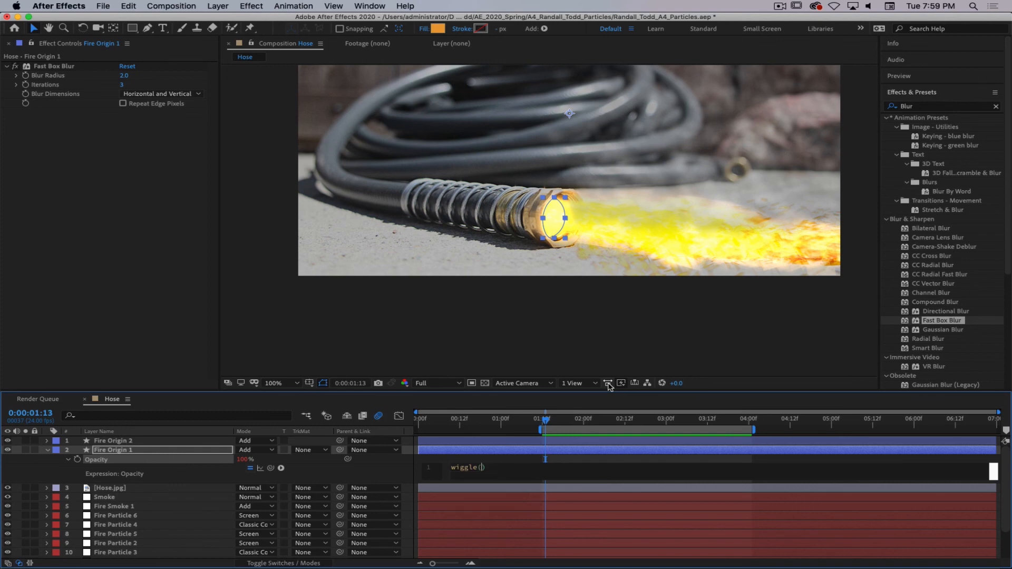
text(20,100)
key(KP_Enter)
- Preview the opacity flicker in the full composition and with Fire Origin 1 soloed
key(space)
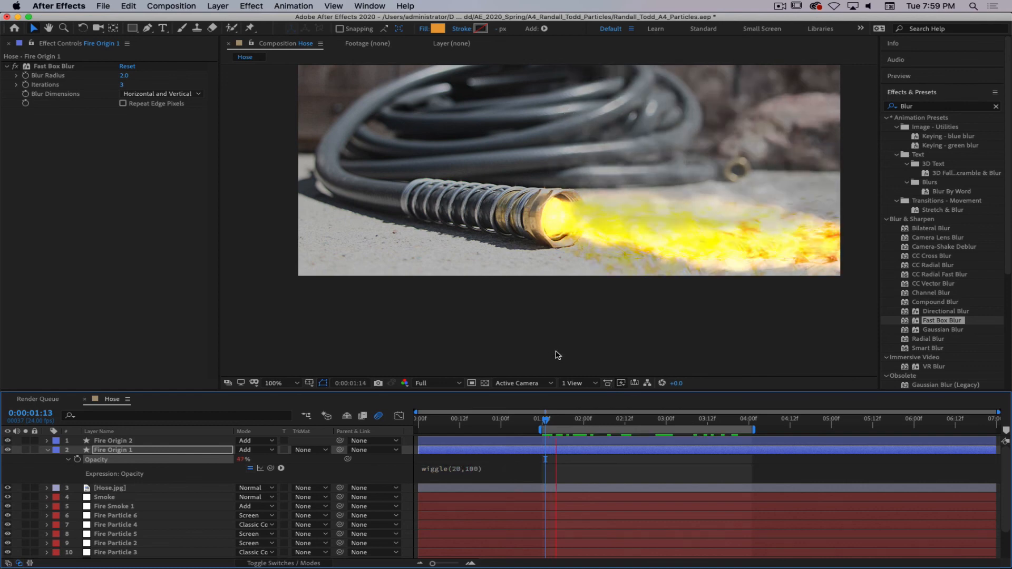
key(space)
click(25, 450)
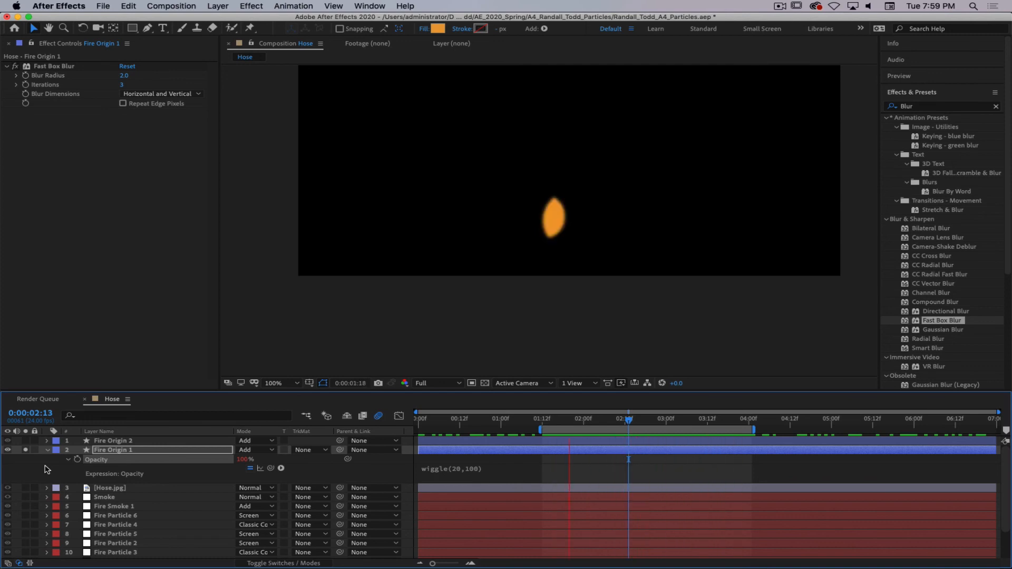
key(space)
- Add the expression wiggle(30,100) to the Opacity of Fire Origin 2
click(146, 442)
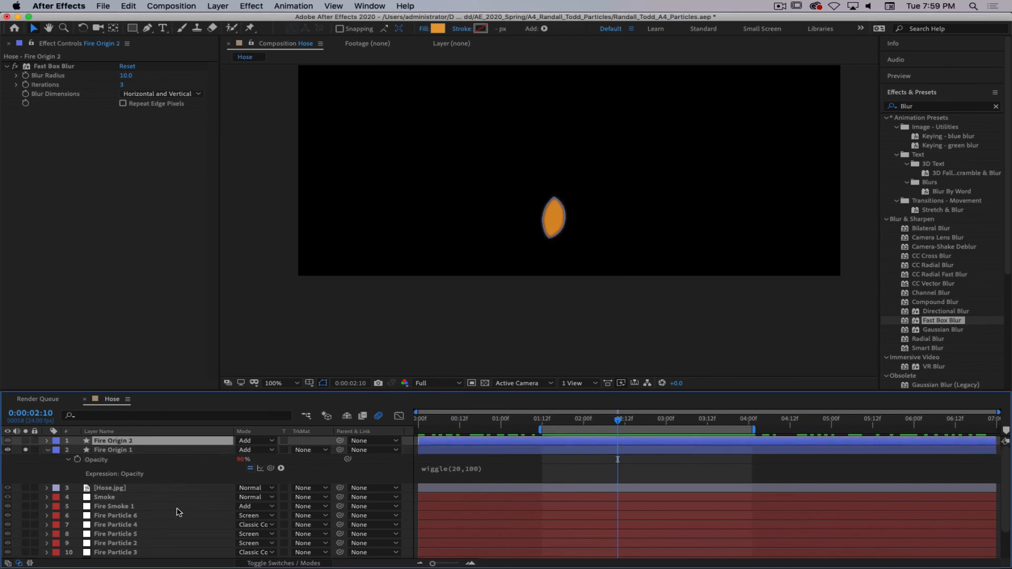
key(t)
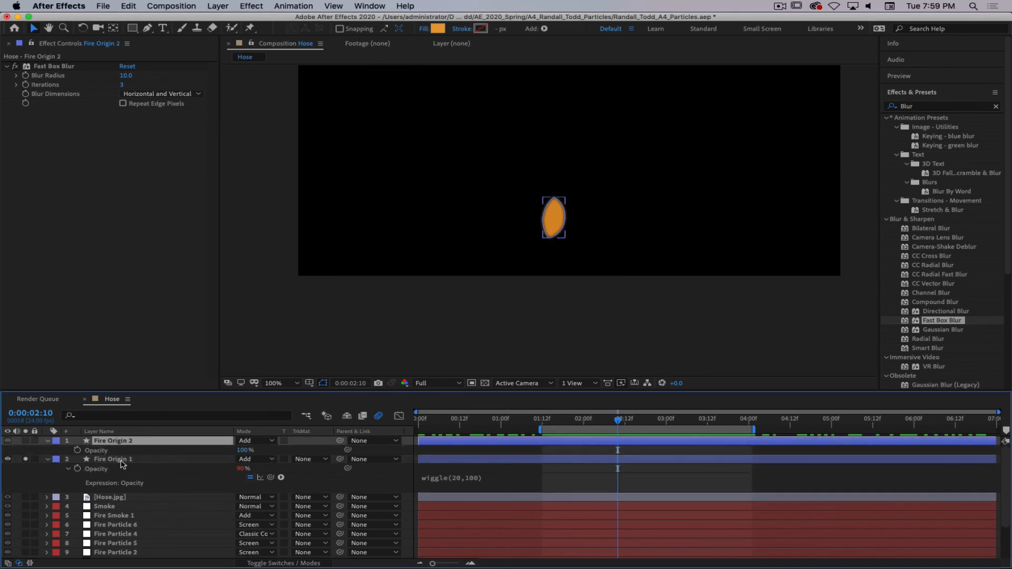
alt+click(78, 452)
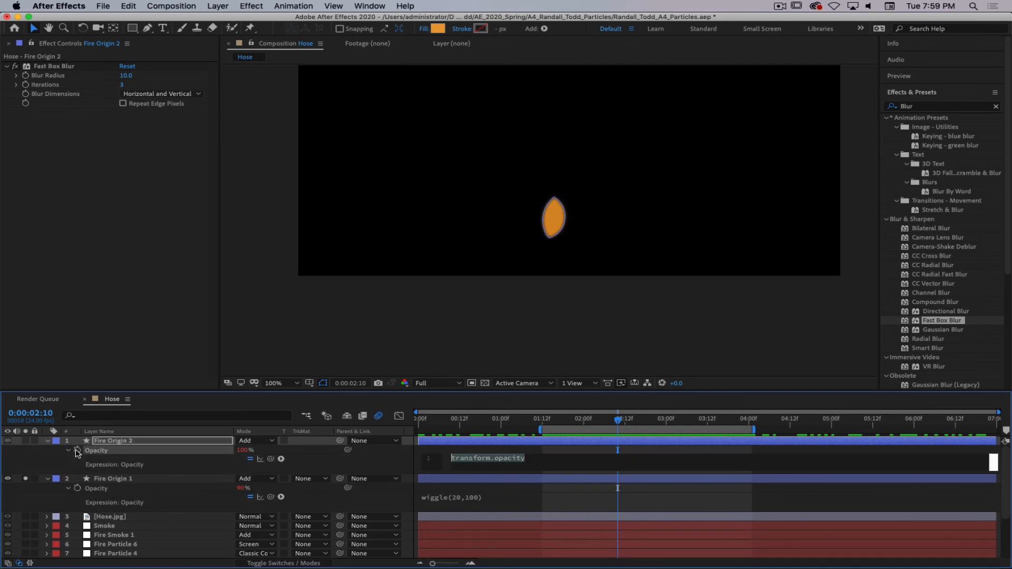
text(wiggle)
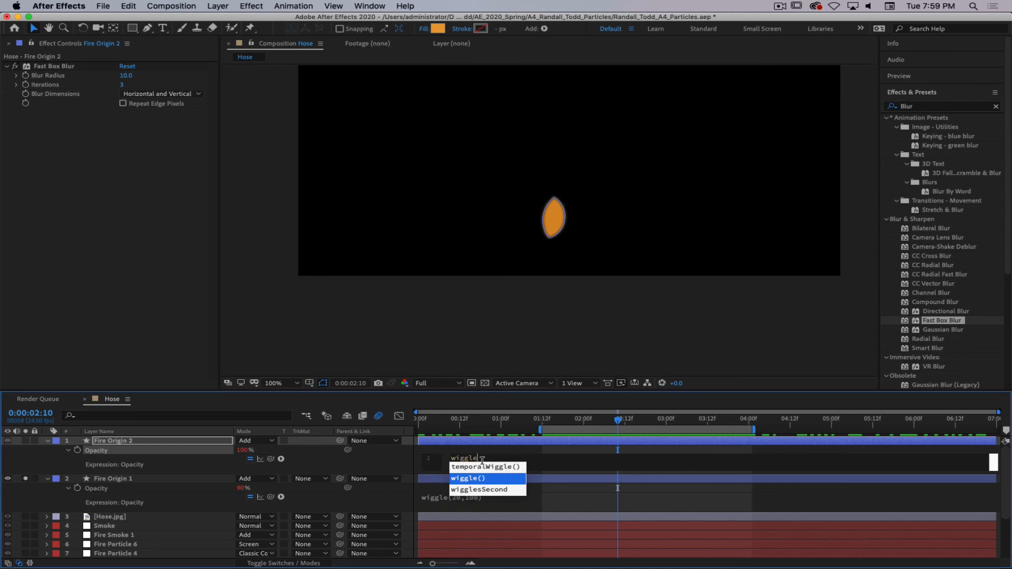
key(Return)
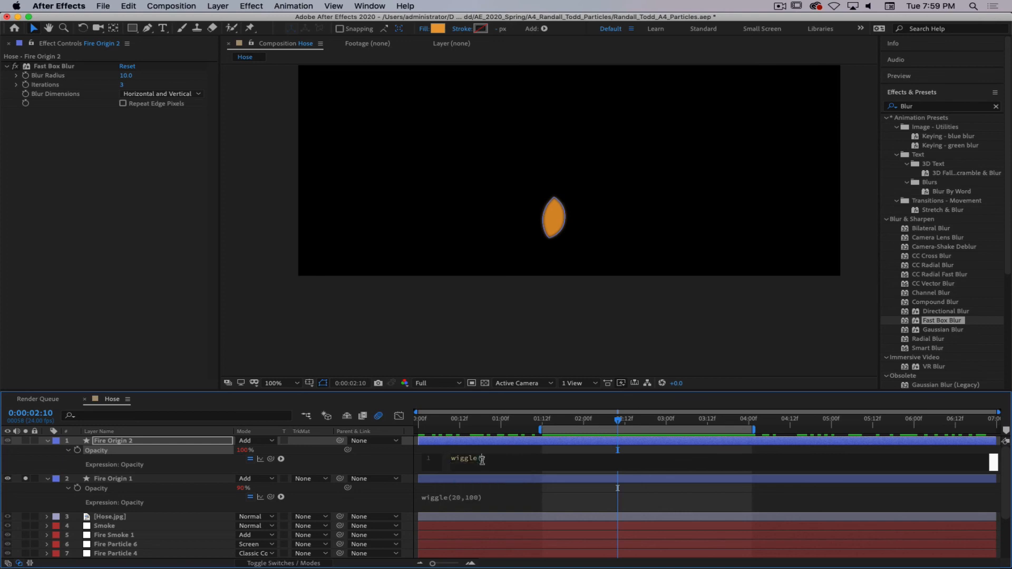
text(20)
key(KP_Enter)
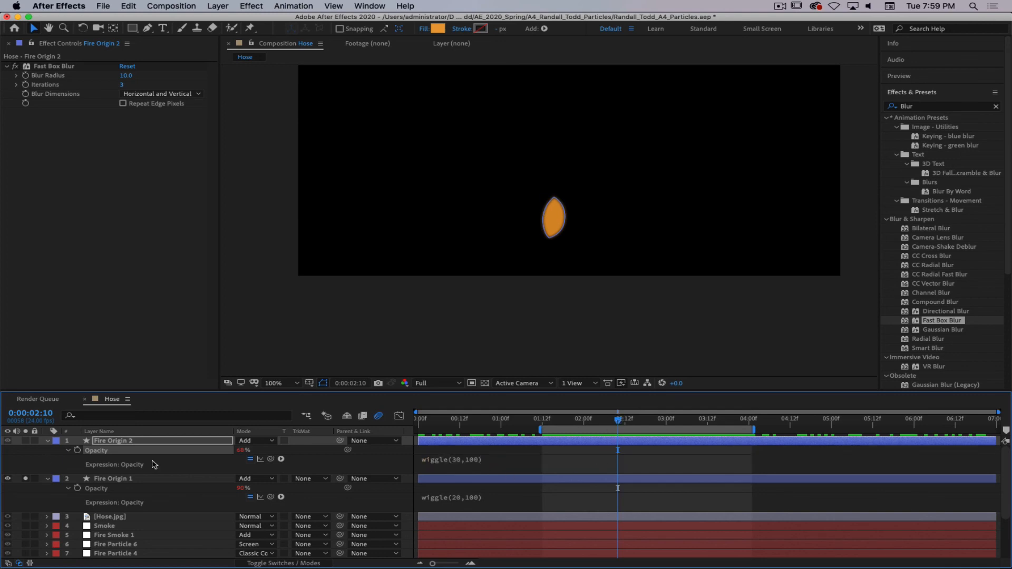
- Solo Fire Origin 2 together with Fire Origin 1, preview their combined flicker and turn both solos off
click(25, 441)
key(space)
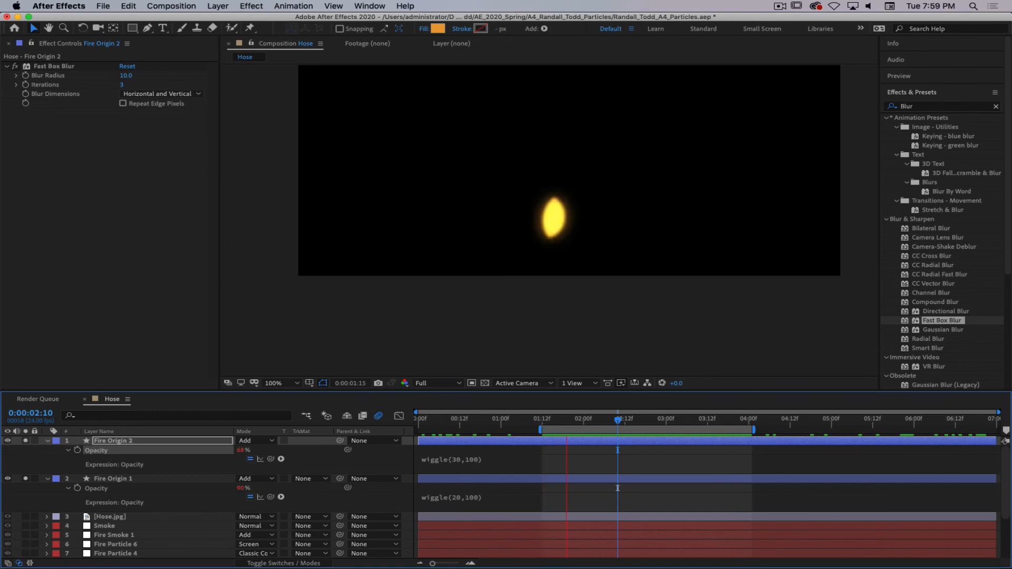
click(25, 441)
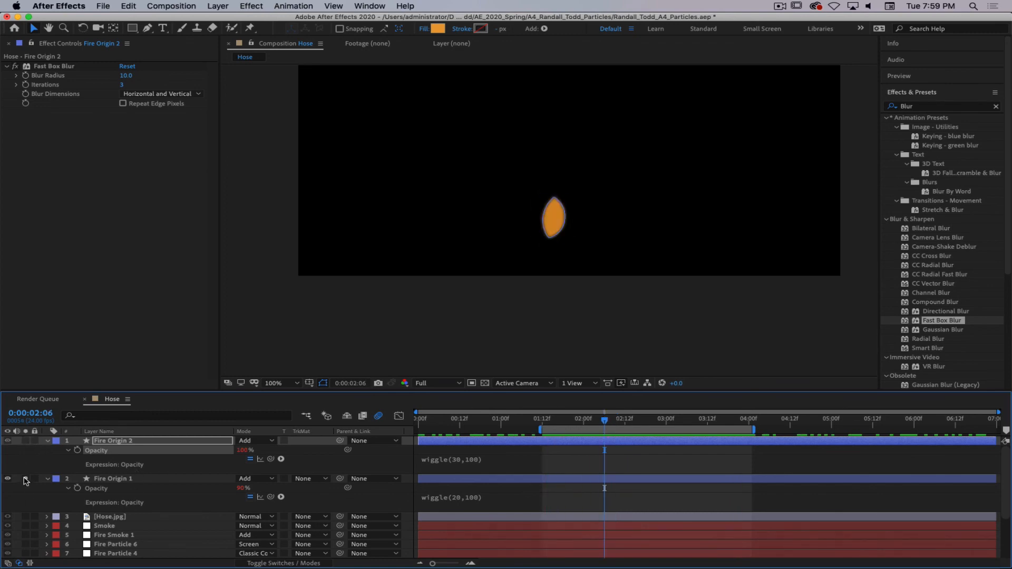
click(26, 479)
- Preview the flickering nozzle glow with all layers shown and the whole hose image fitted in the view
key(space)
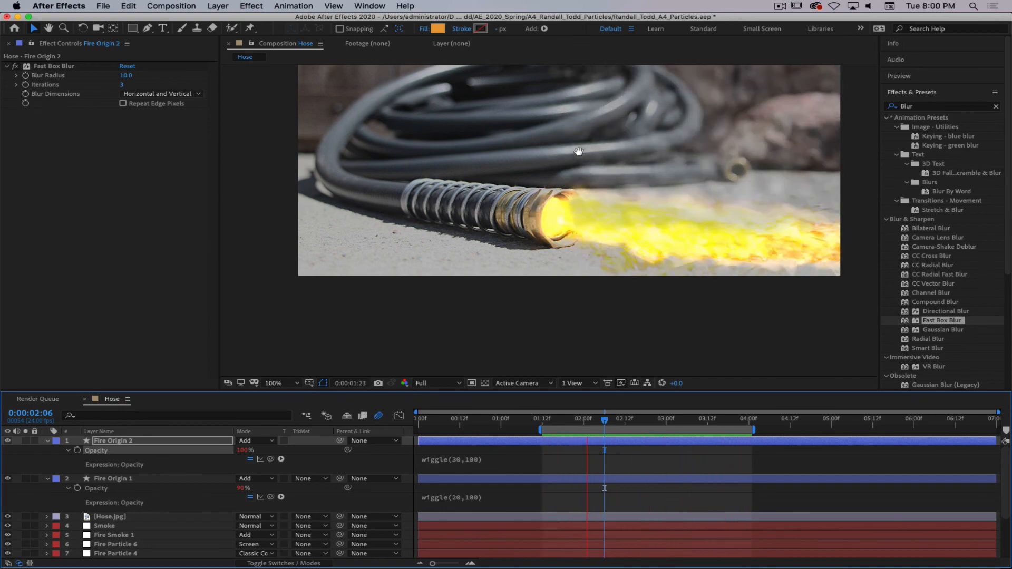
drag(578, 150, 563, 249)
key(space)
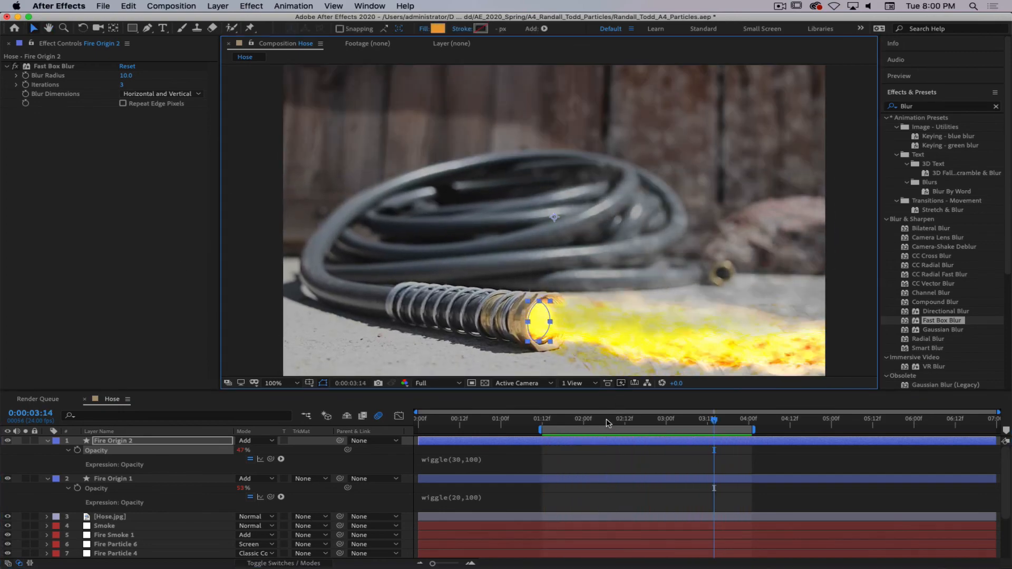
click(283, 384)
click(285, 193)
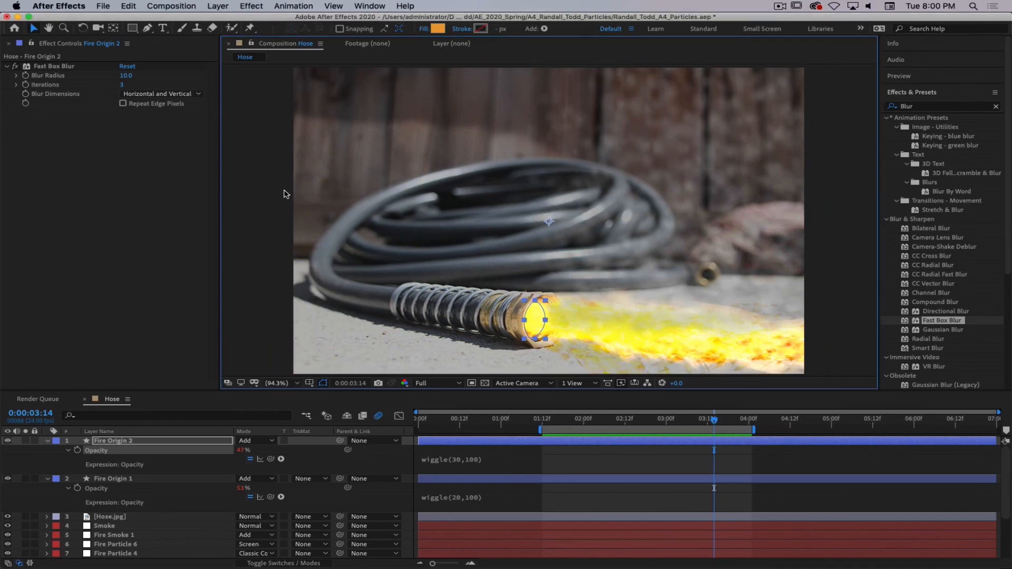
key(space)
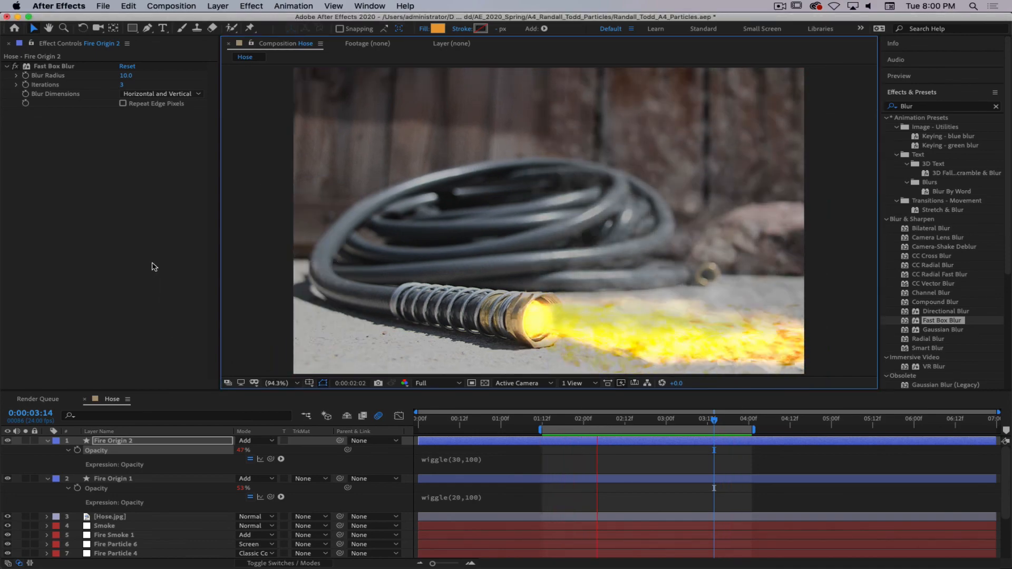